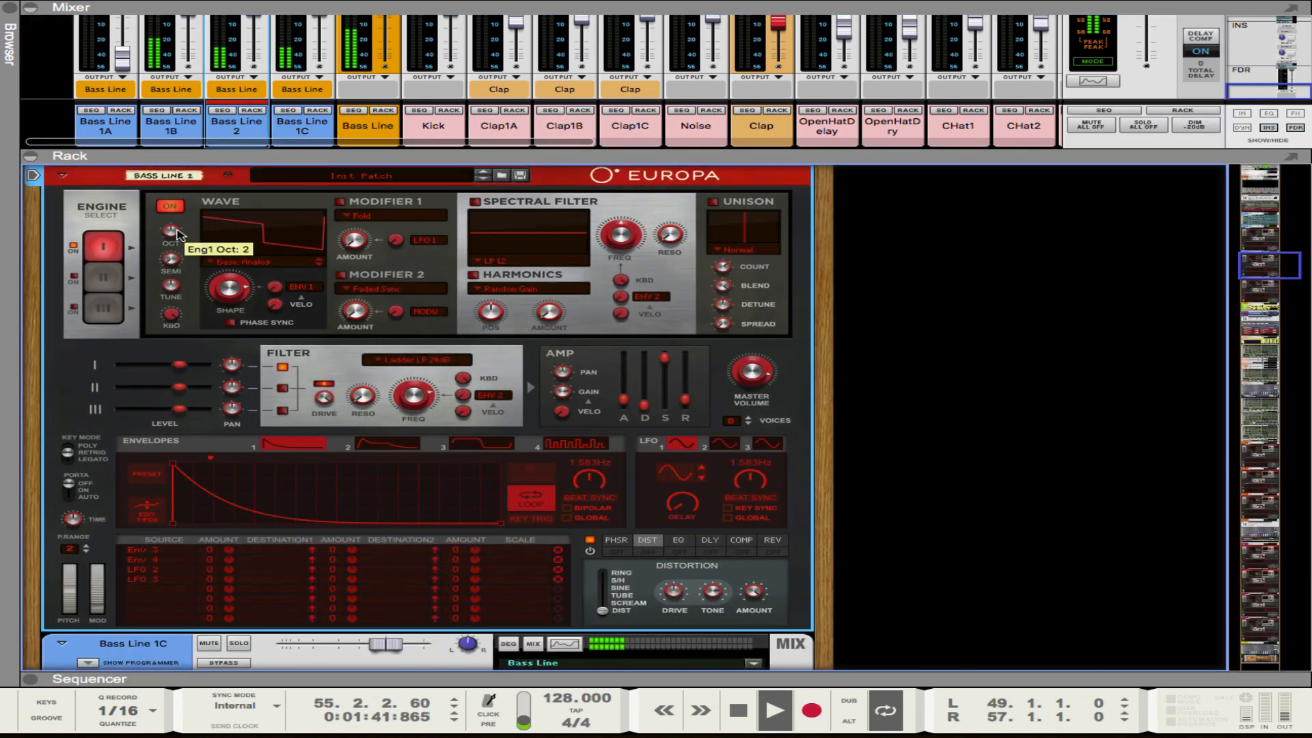
Step: Raise the last note of the Bass Line 2 clip, at 56.2.1, to D1
drag(355, 672, 355, 239)
scroll(1092, 454, down, 5)
drag(1124, 461, 1016, 485)
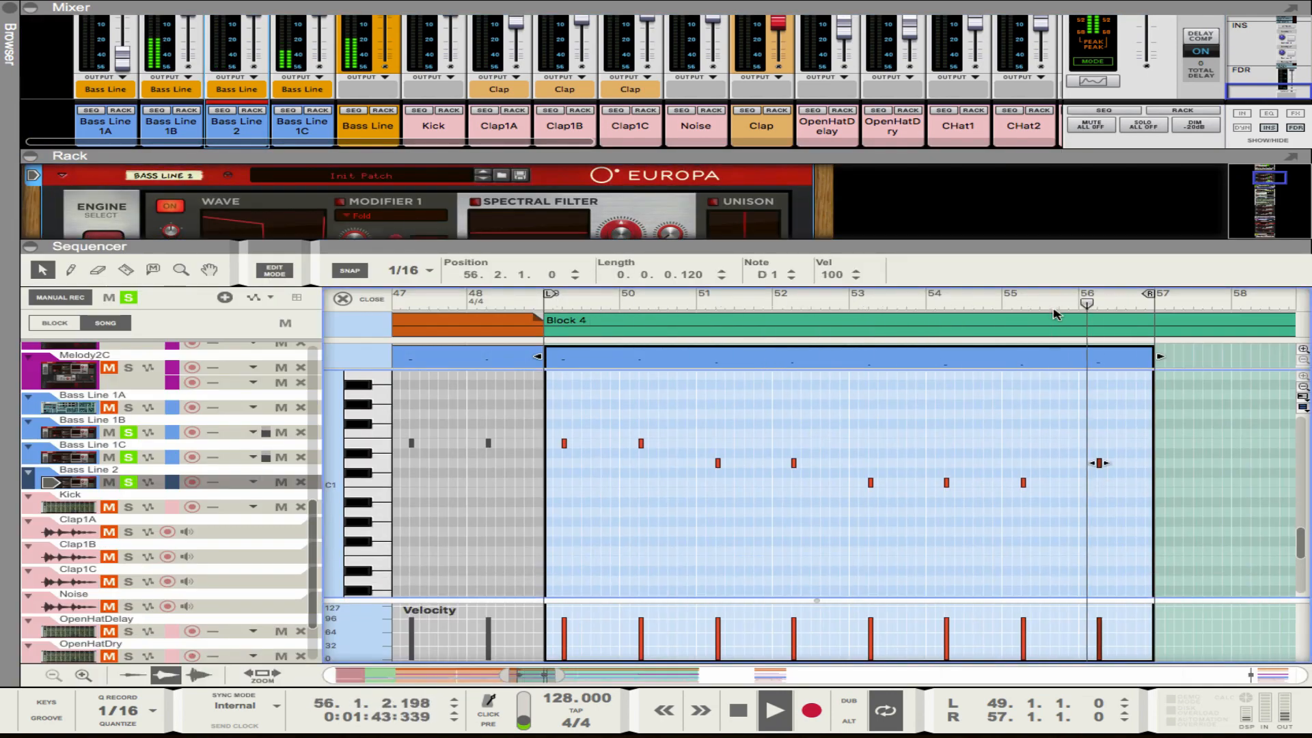
Step: Turn on the compressor in the Bass Line 1C Europa's effects section and show its EQ settings
drag(618, 246, 618, 394)
scroll(650, 315, down, 5)
scroll(650, 314, up, 1)
scroll(649, 314, down, 4)
click(741, 242)
click(742, 253)
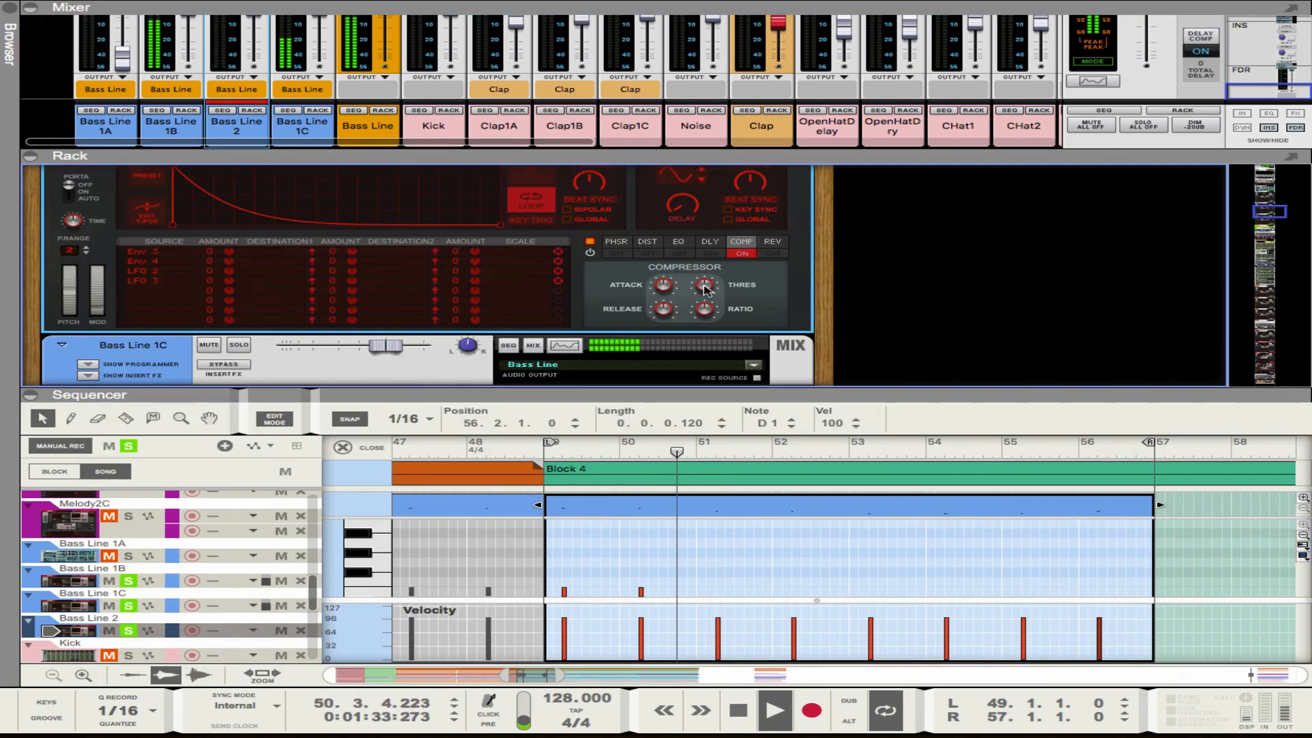
click(678, 241)
Step: Close the note editor and copy the eight-bar Bass Line 2 clip until it fills Block 4
drag(720, 394, 720, 171)
click(343, 223)
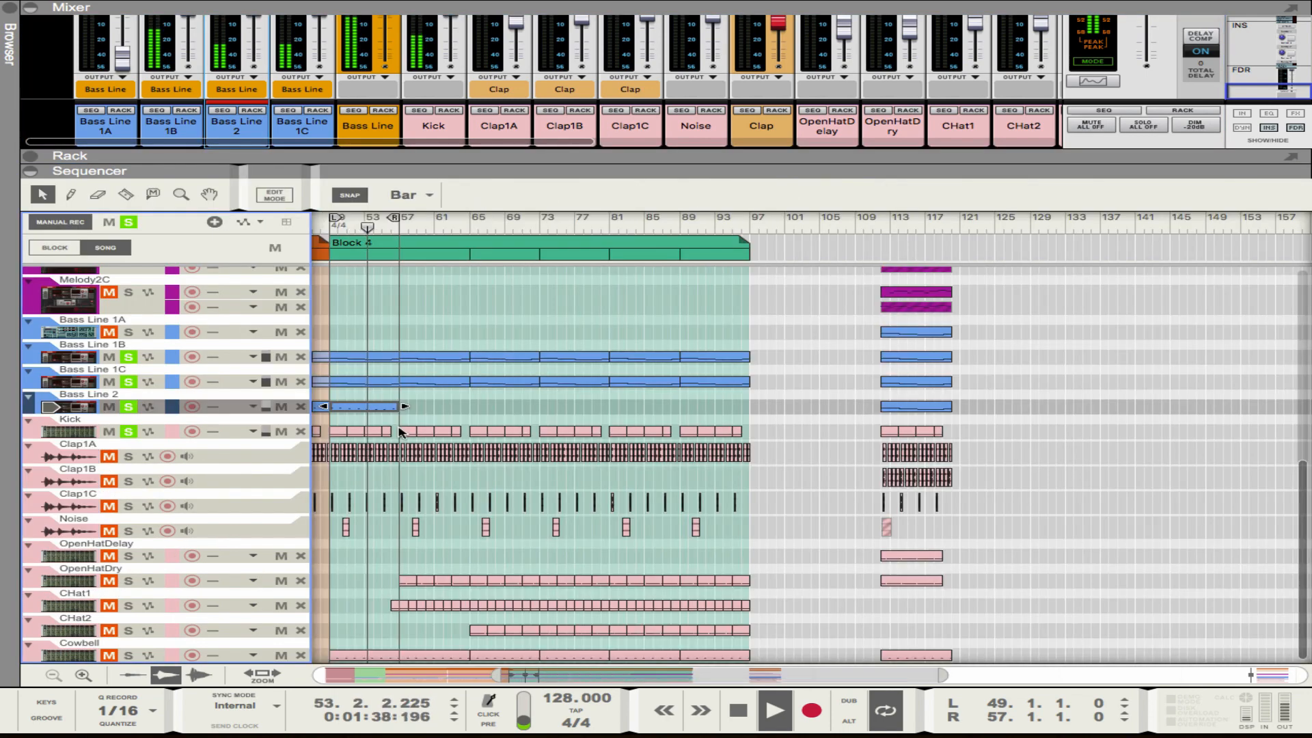
drag(365, 406, 435, 407)
drag(554, 413, 373, 406)
drag(435, 408, 575, 407)
drag(388, 410, 668, 422)
drag(513, 409, 653, 424)
click(808, 412)
scroll(808, 456, left, 5)
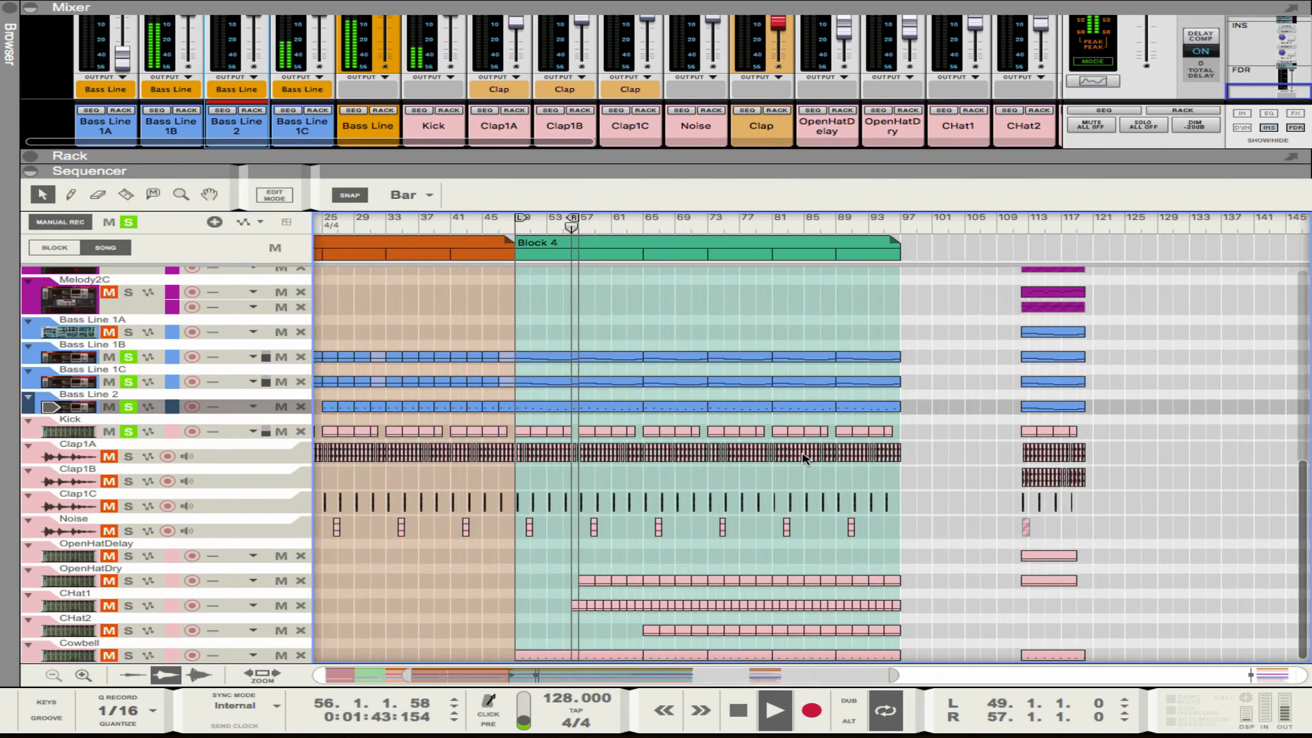
Step: Clear all solos and solo only the Bass Line 1B, Bass Line 1C and Bass Line 2 tracks
click(129, 222)
scroll(571, 303, down, 2)
scroll(571, 303, left, 2)
scroll(656, 403, up, 3)
click(128, 356)
click(129, 382)
click(129, 407)
Step: Open the Bass Line 2 clip at bar 49 and move its final note, at 56.2.1, up to D1
double_click(601, 406)
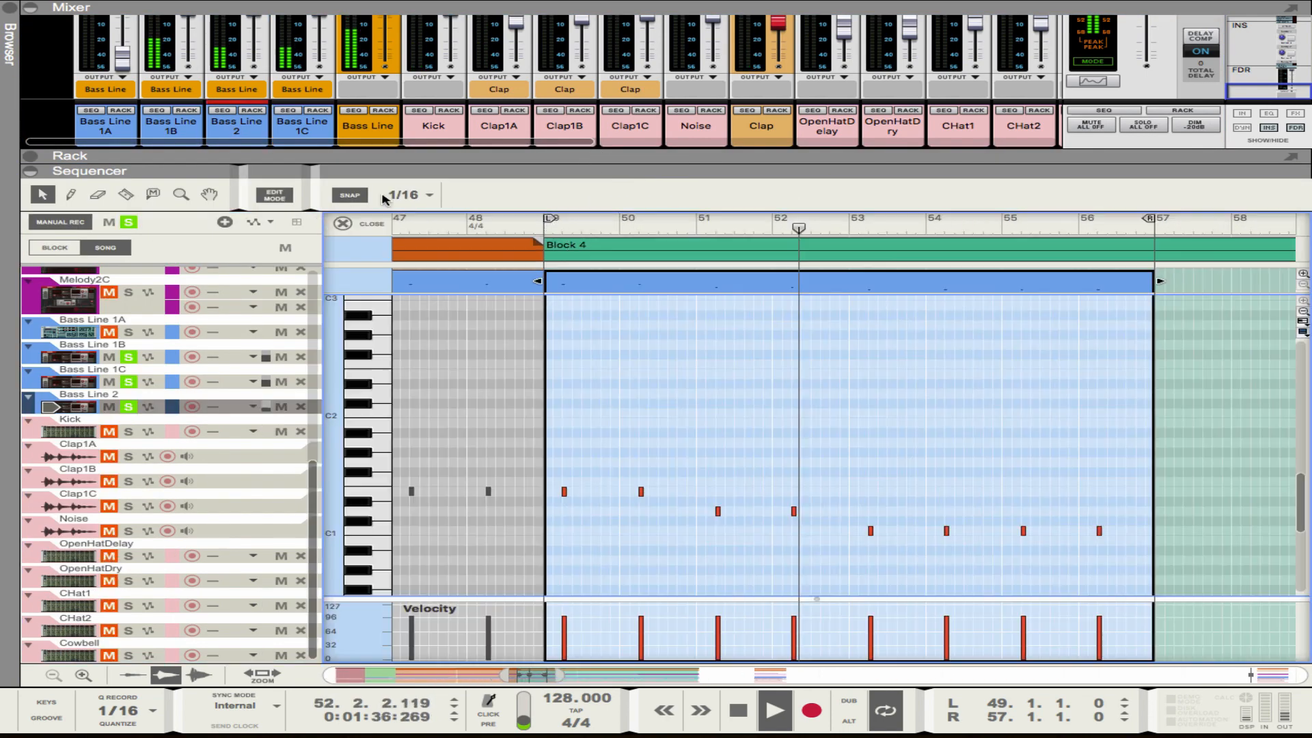
mouse_move(179, 235)
drag(386, 171, 386, 247)
scroll(931, 437, down, 3)
drag(1127, 509, 1008, 472)
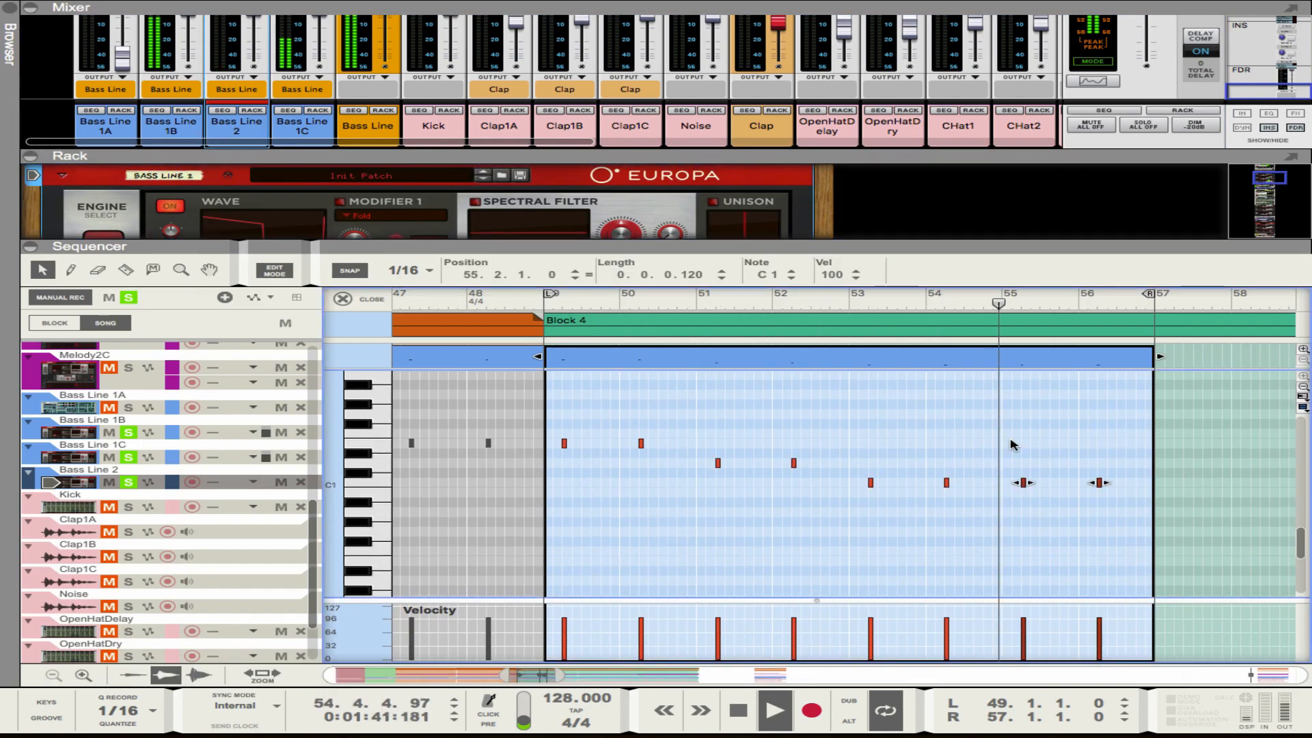
Step: Enable the compressor among the effects of the Europa on Bass Line 1C, and display the EQ page
drag(683, 247, 683, 395)
scroll(650, 295, down, 5)
scroll(650, 317, up, 3)
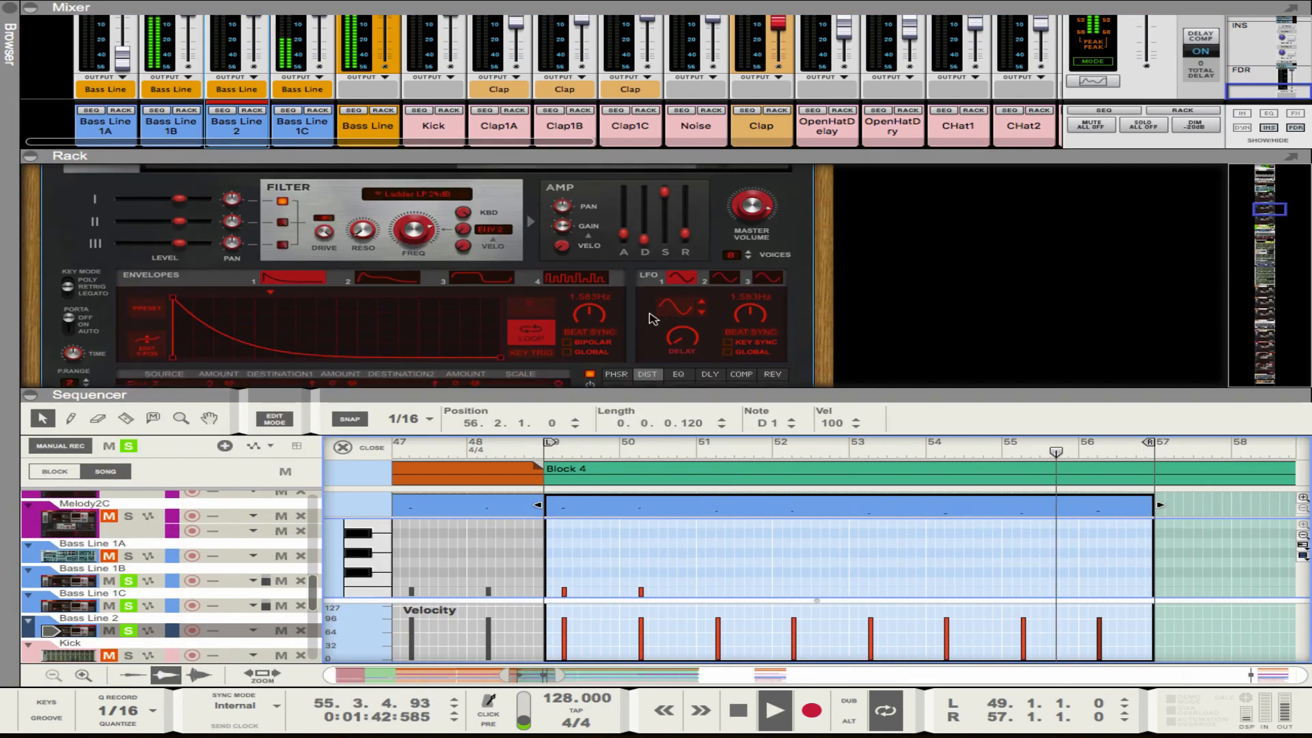
scroll(650, 317, down, 3)
click(741, 241)
click(742, 253)
click(678, 242)
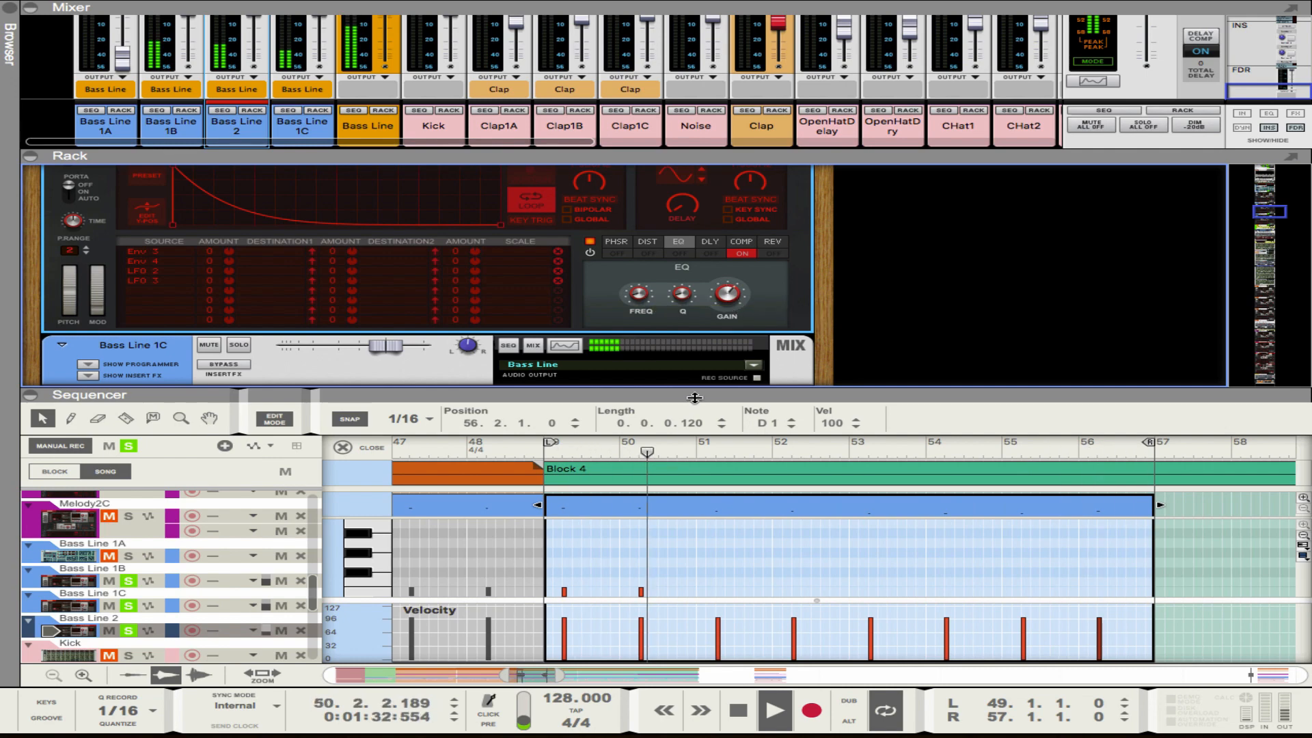
Step: Leave the note editor and repeat the Bass Line 2 clip from bar 49 to the end of Block 4
drag(694, 398, 695, 171)
key(Escape)
drag(362, 410, 440, 412)
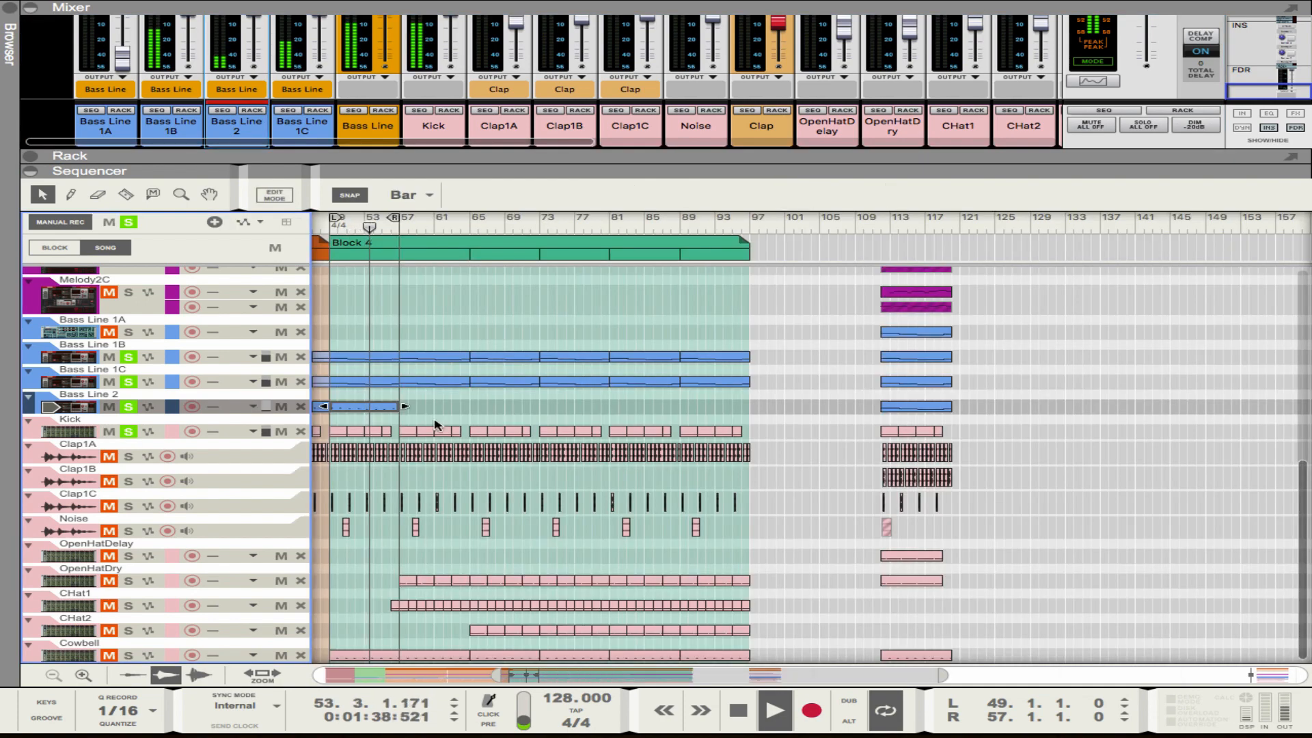
click(659, 409)
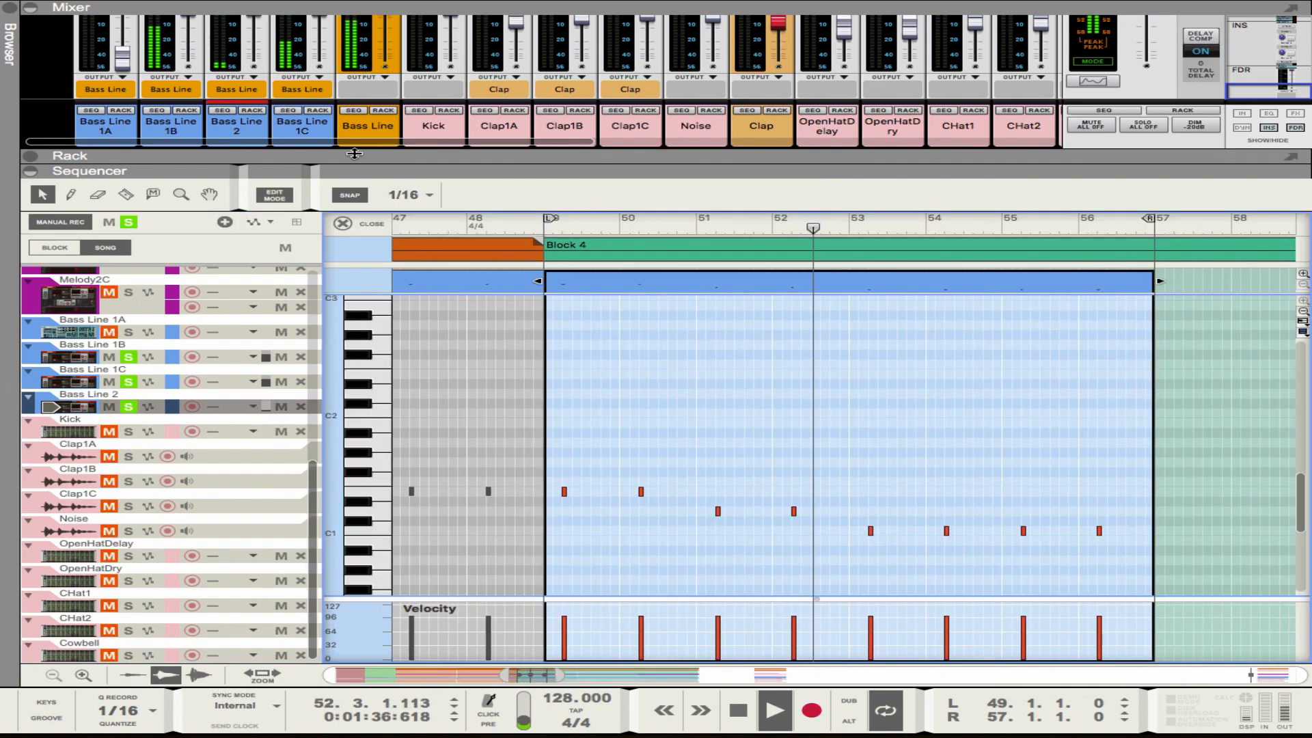
click(1018, 483)
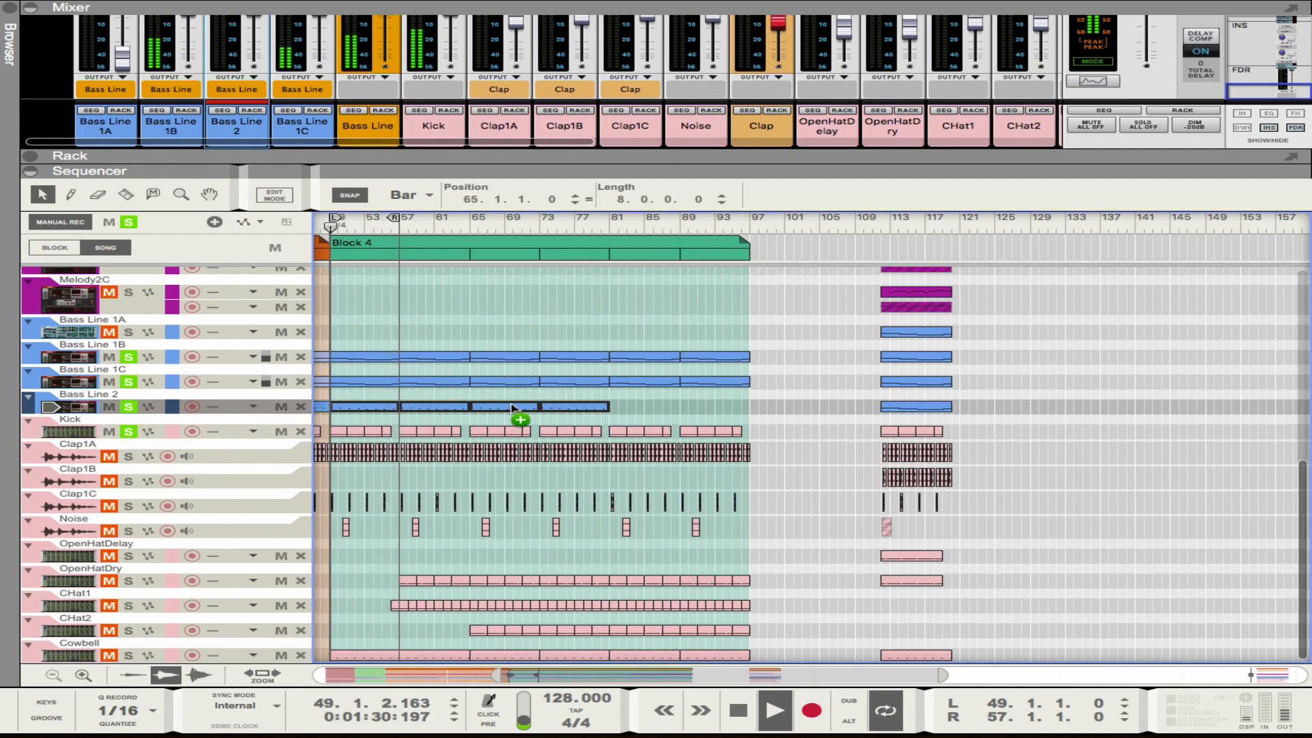
drag(512, 407, 711, 411)
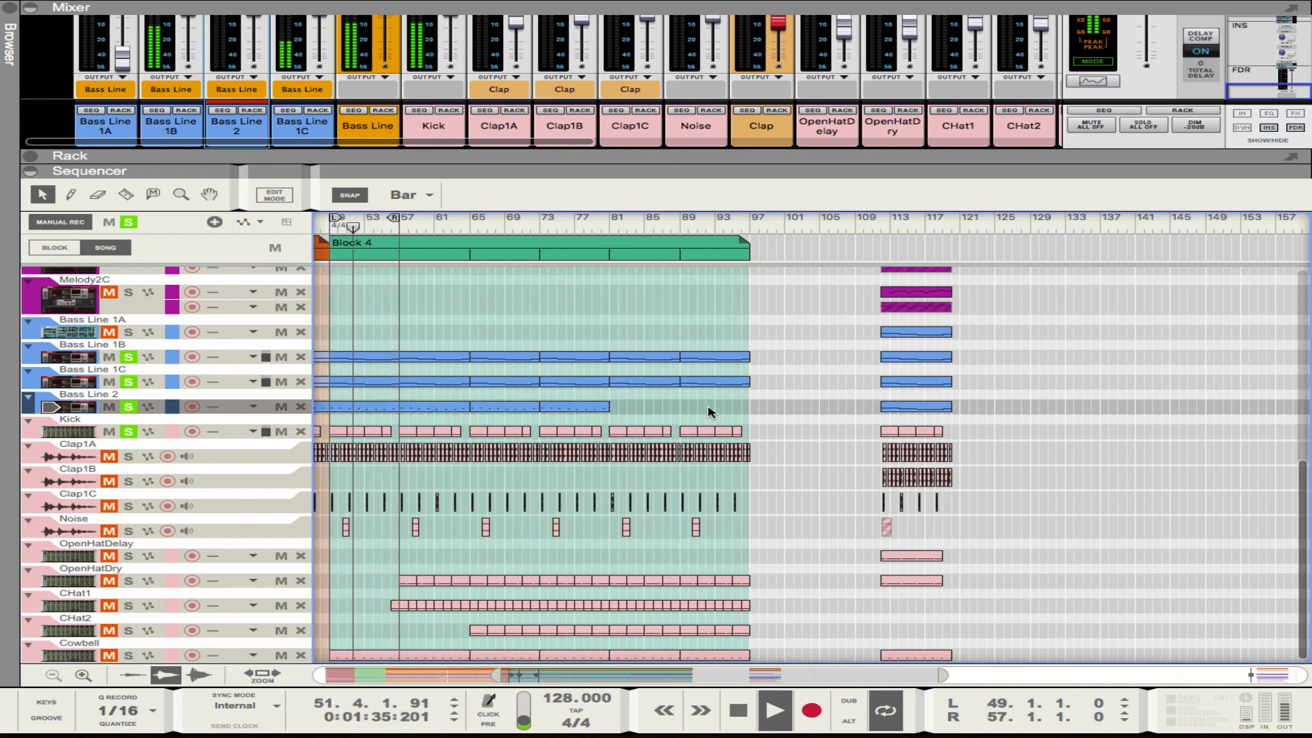
drag(574, 408, 714, 410)
click(799, 457)
Step: Clear the solo on every track in the arrangement
scroll(799, 457, down, 3)
click(128, 223)
scroll(704, 451, left, 1)
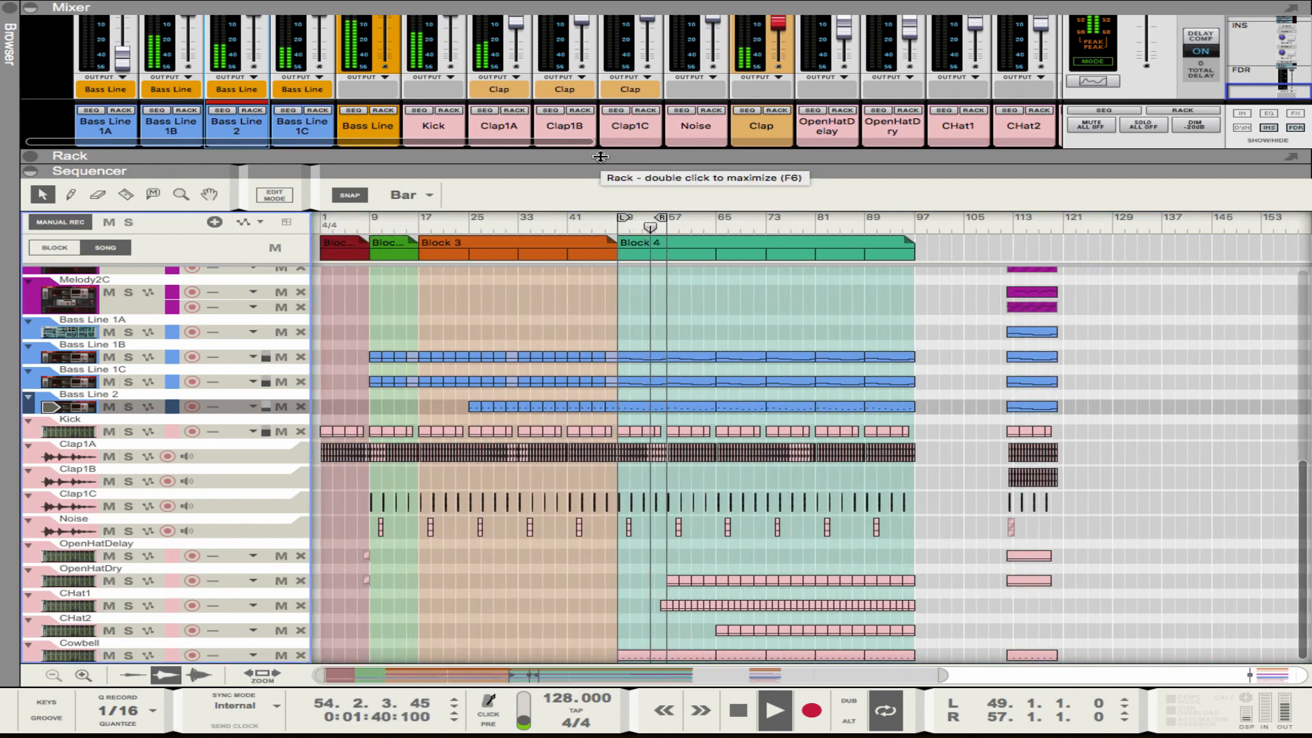
Step: Copy the Bass Line 2 clip along its track to fill the rest of Block 4, and clear all track solos
drag(1130, 457, 1020, 484)
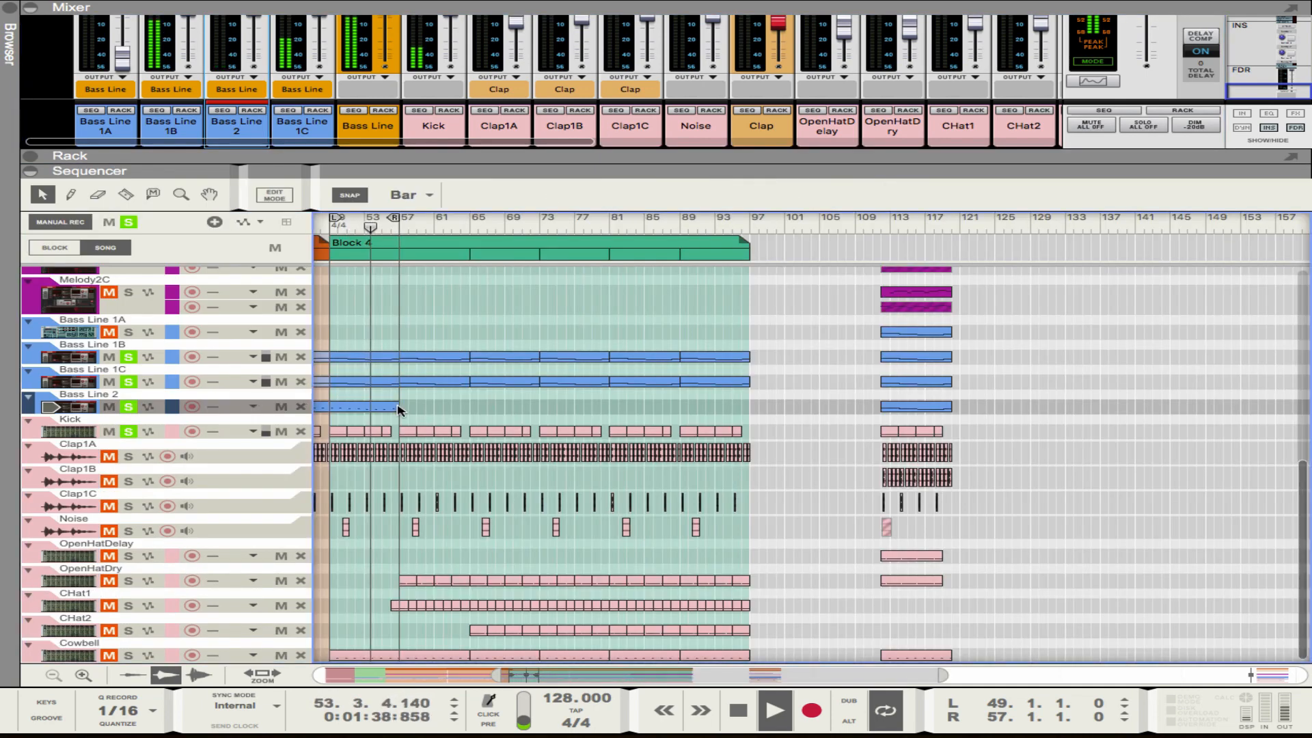
drag(372, 411, 512, 412)
drag(382, 411, 662, 413)
key(super+z)
drag(523, 410, 663, 412)
click(776, 427)
scroll(776, 428, down, 3)
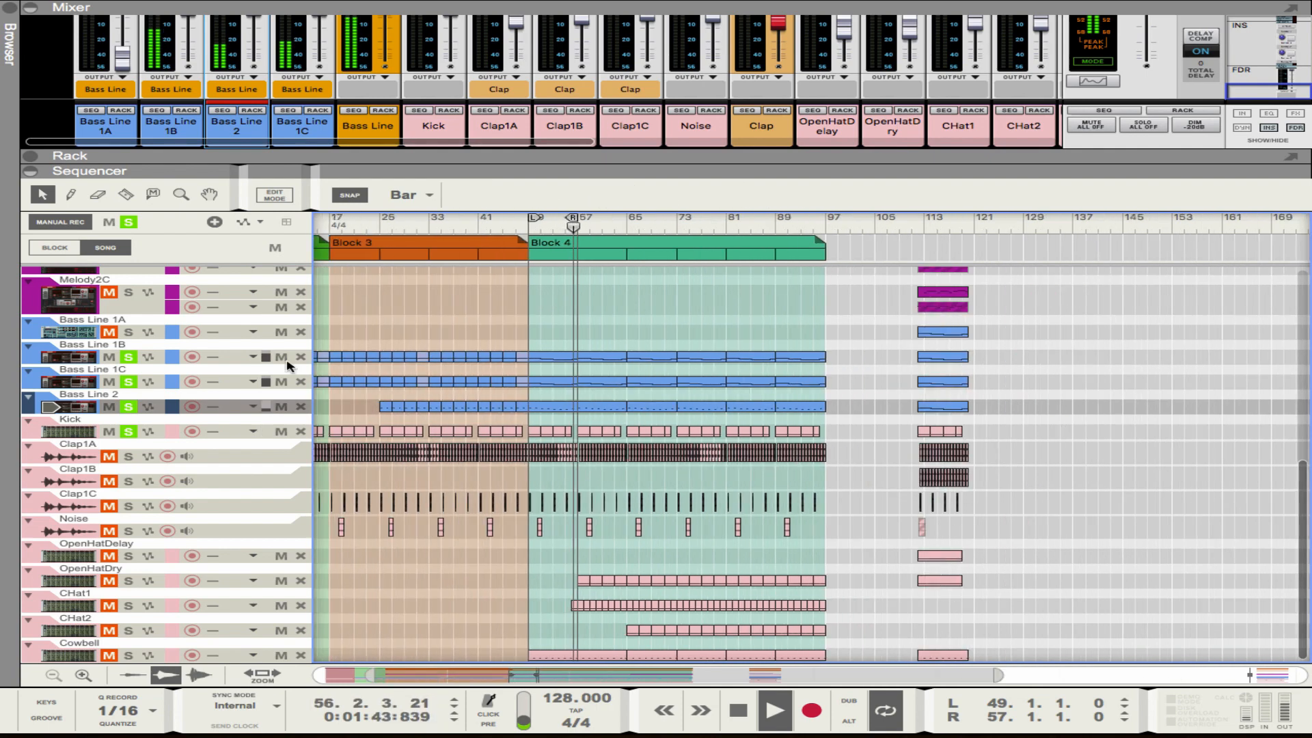
click(129, 222)
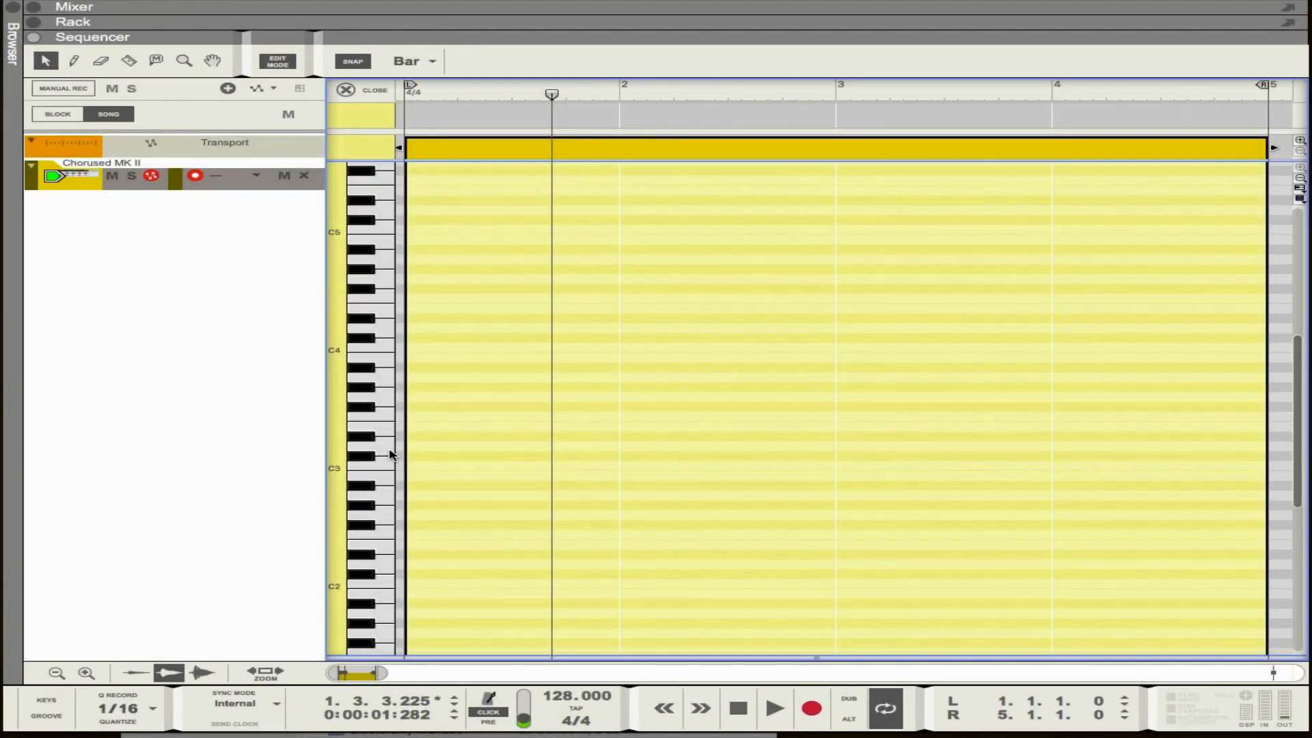
Step: Draw a D3 note at the start of the Chorused MK II clip and set the snap to 1/16
click(412, 63)
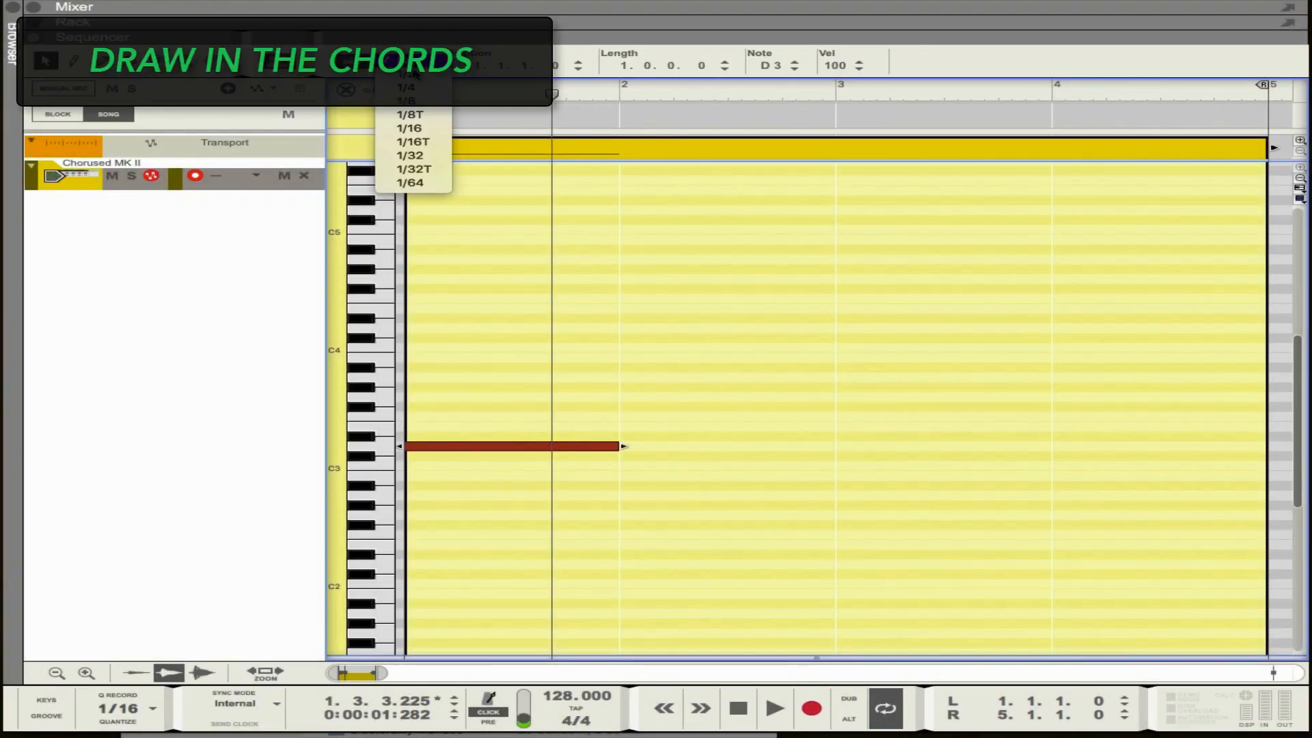
click(408, 128)
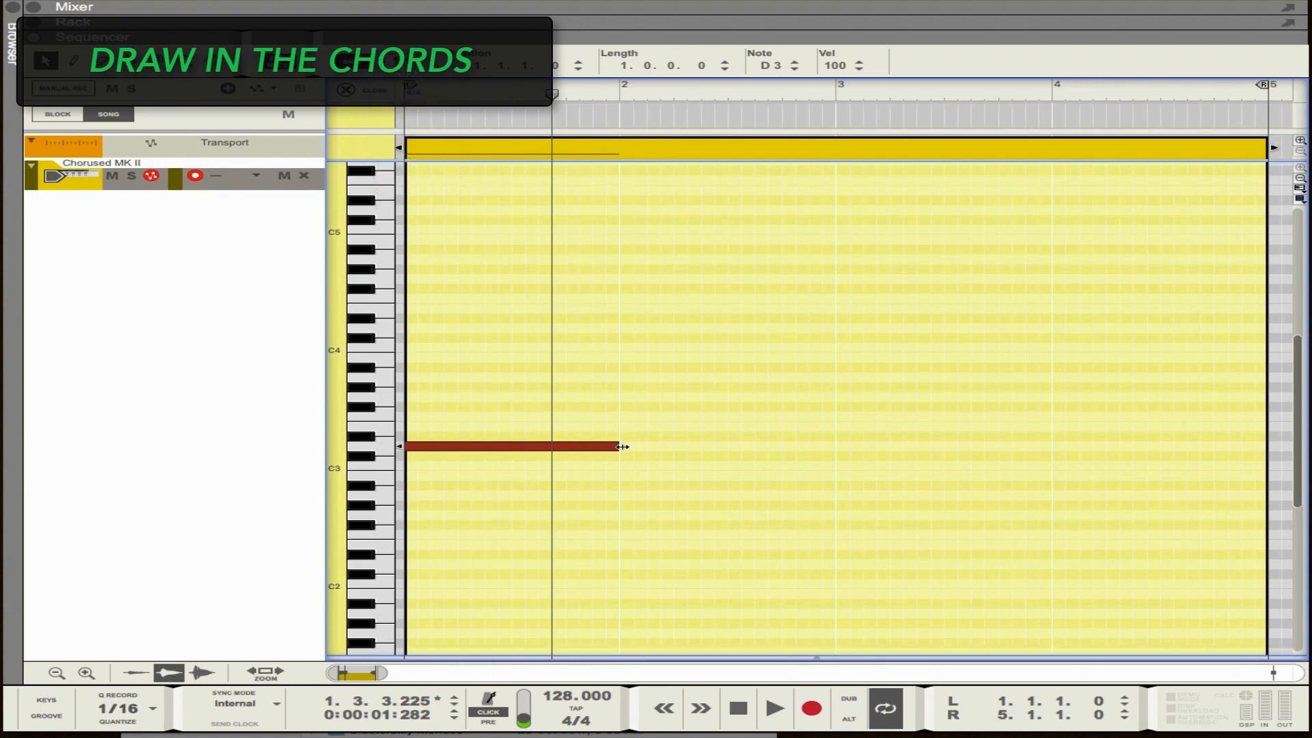
Step: Change the Chorused MK II track color to Kelly Green
right_click(62, 172)
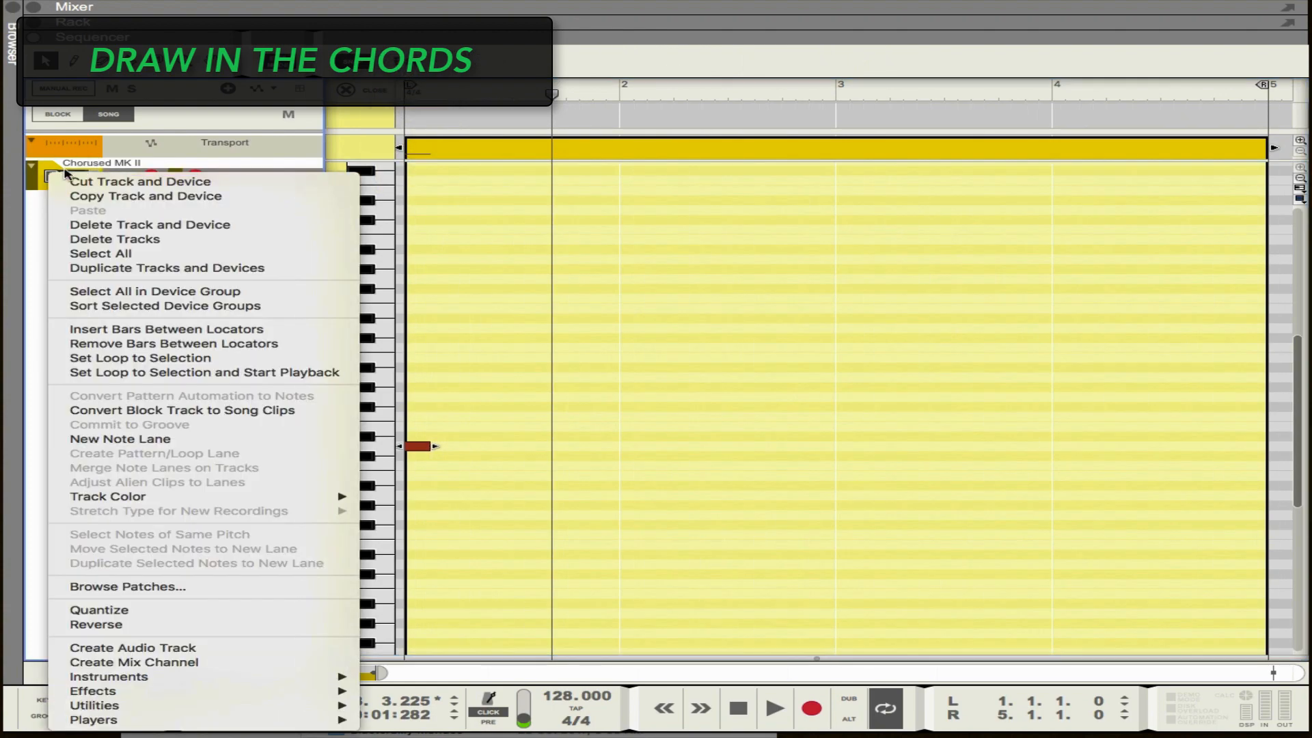
click(71, 175)
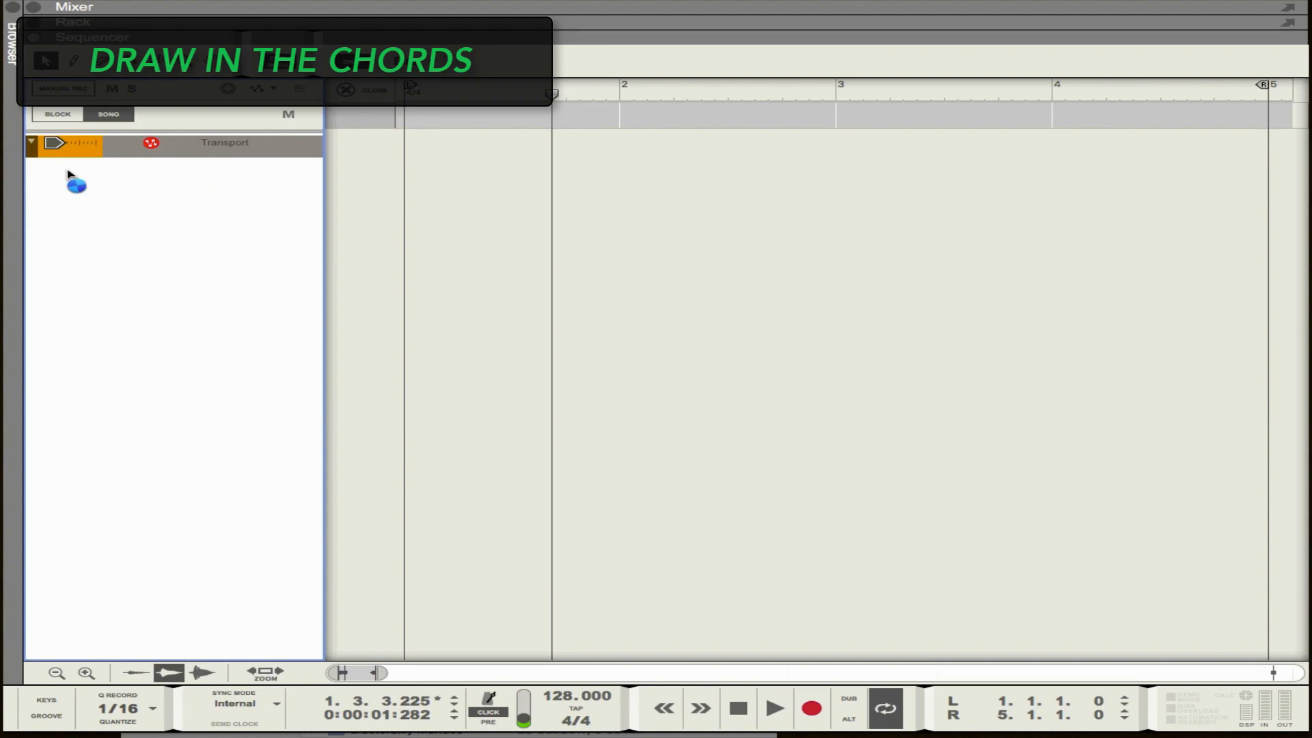
right_click(70, 164)
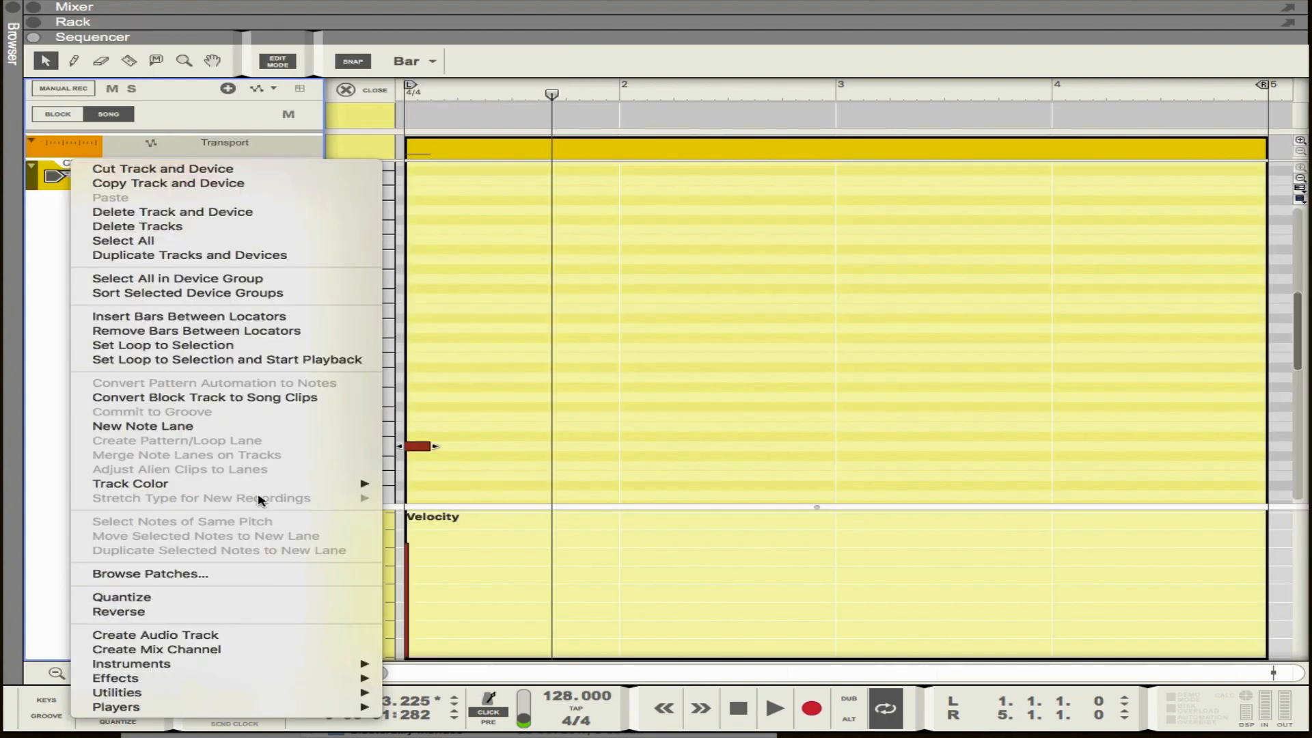
mouse_move(317, 486)
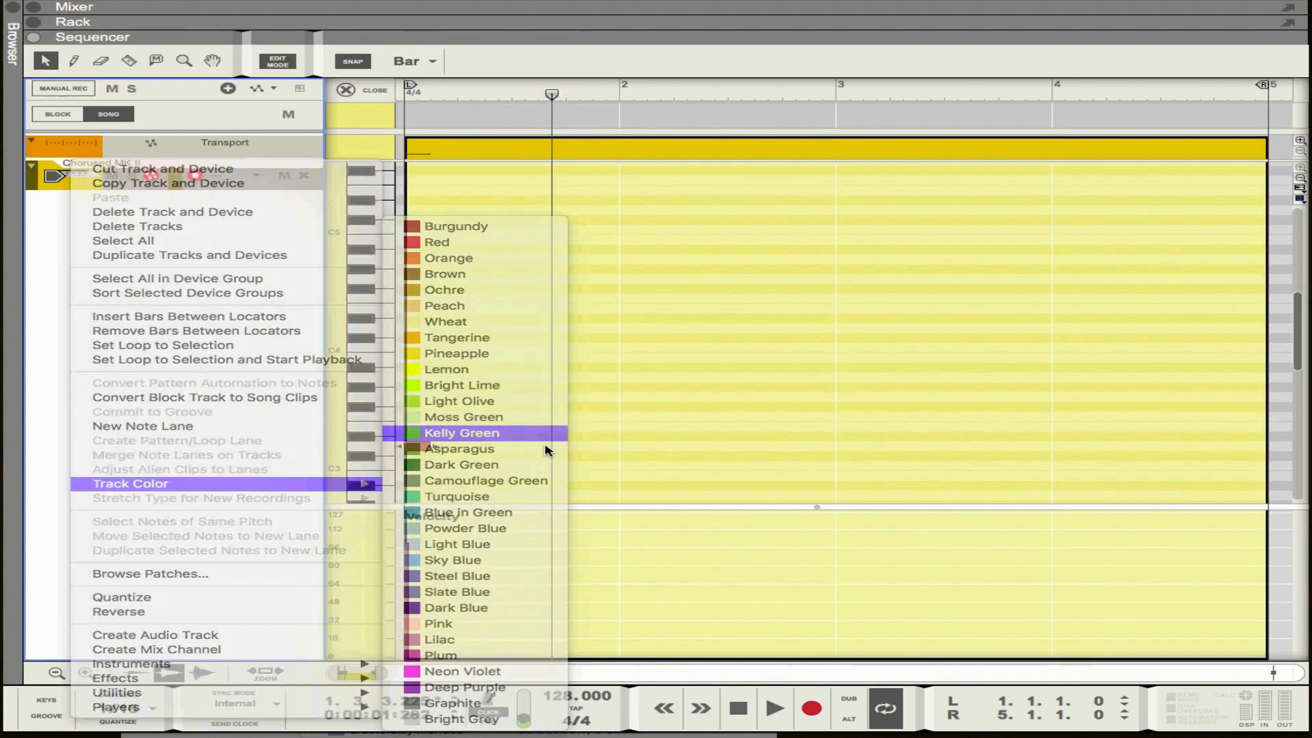
click(461, 433)
Step: Move the first note to E3 and add copies at G3 and B3 to form an E minor chord
double_click(586, 446)
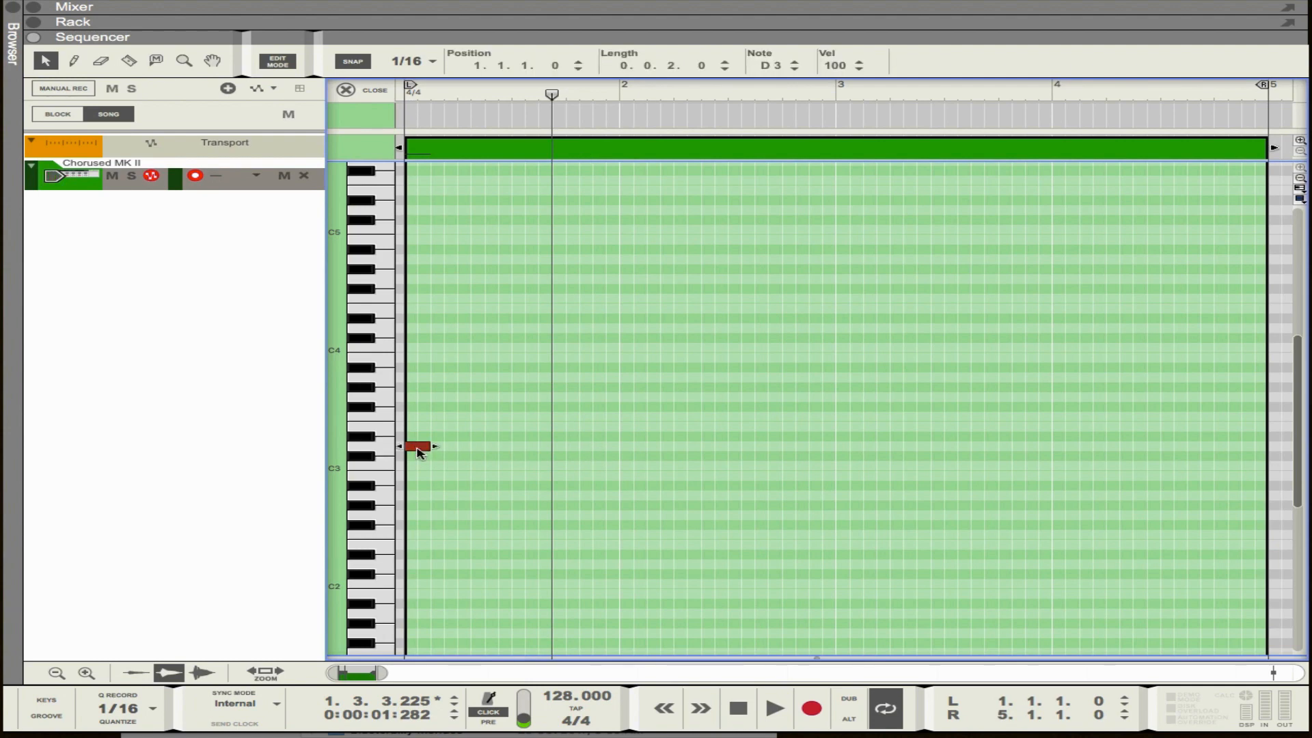
click(412, 446)
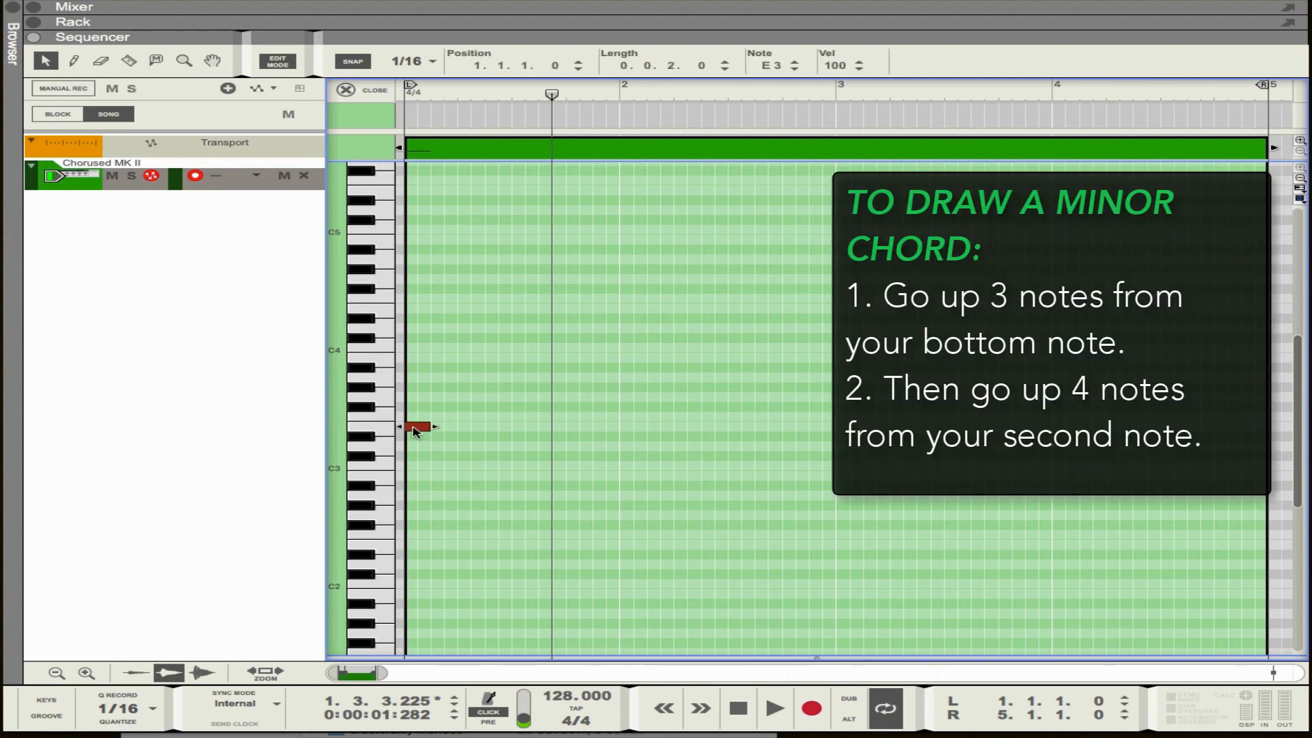
drag(414, 430, 414, 401)
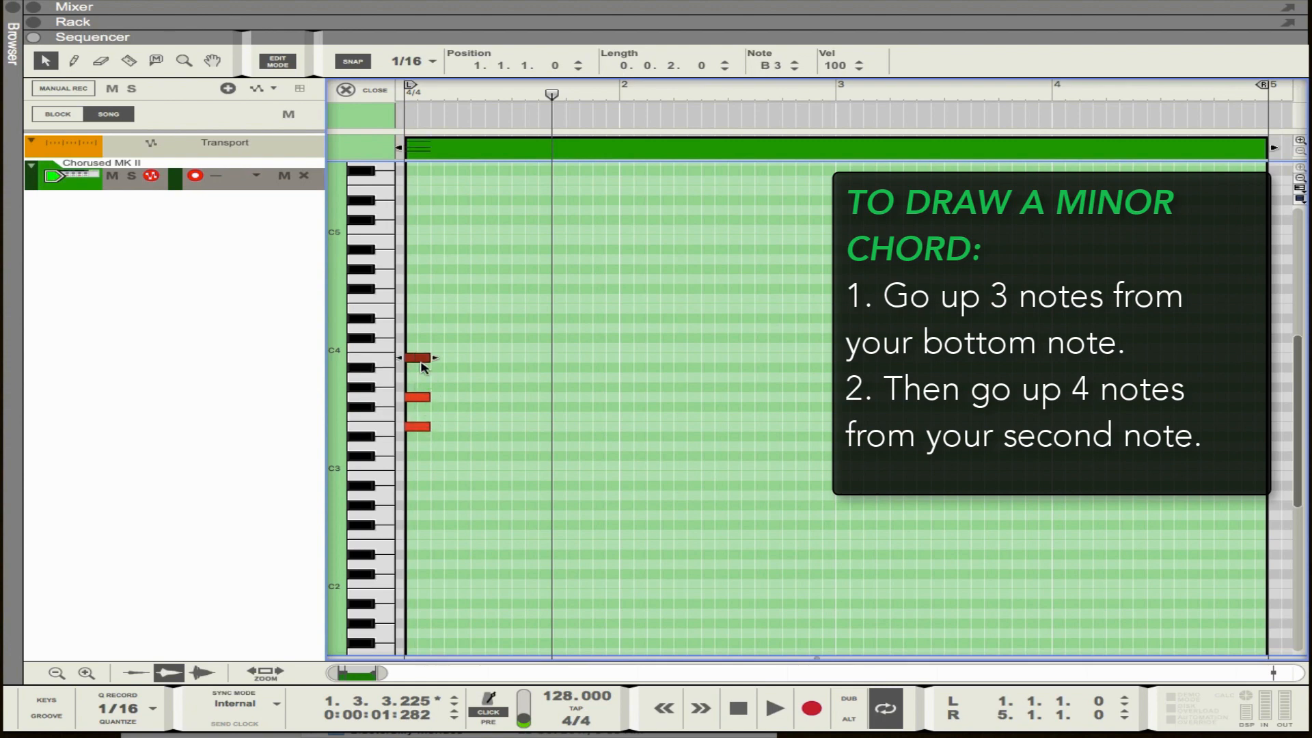
Step: Copy the E minor chord to position 1.1.4 and play back the rhythm
click(730, 706)
key(space)
key(space)
drag(462, 335, 462, 436)
key(space)
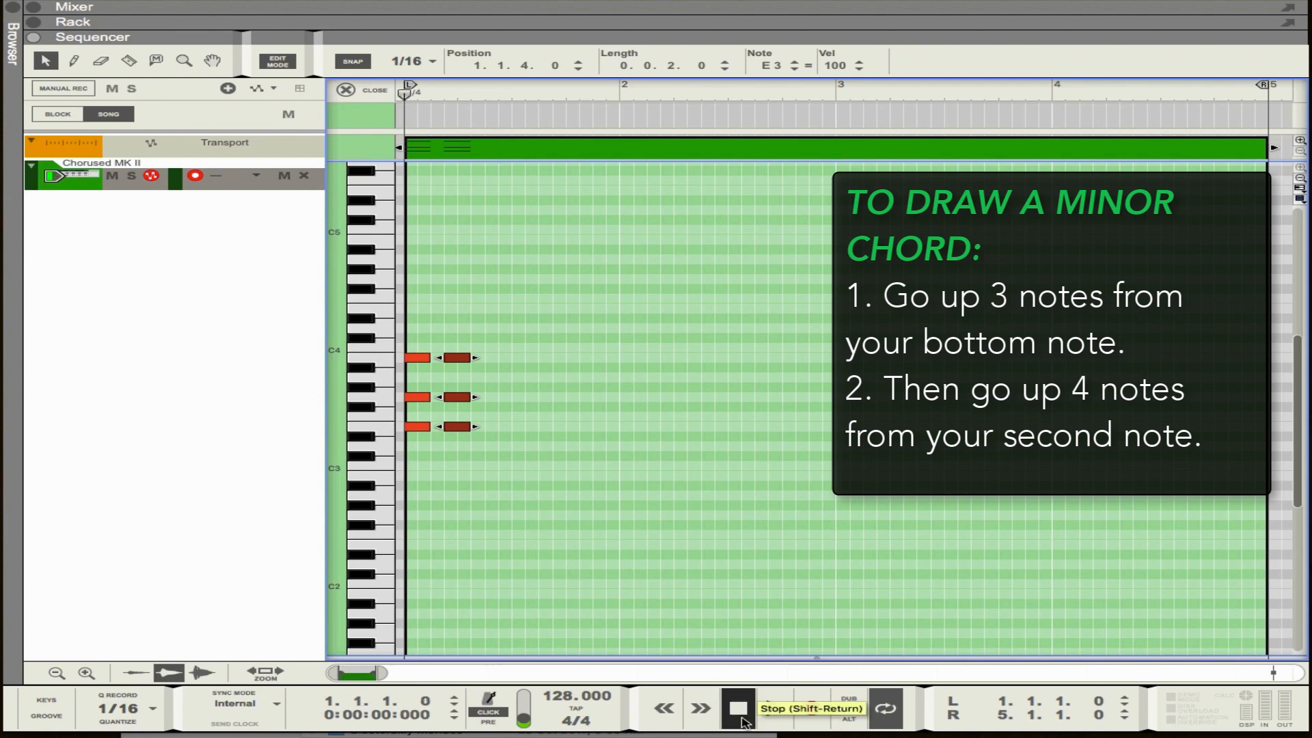
key(space)
Step: Copy the chords into a group of four, repeat that group at 1.4.1, and play the pattern
drag(504, 324, 517, 429)
drag(664, 322, 420, 437)
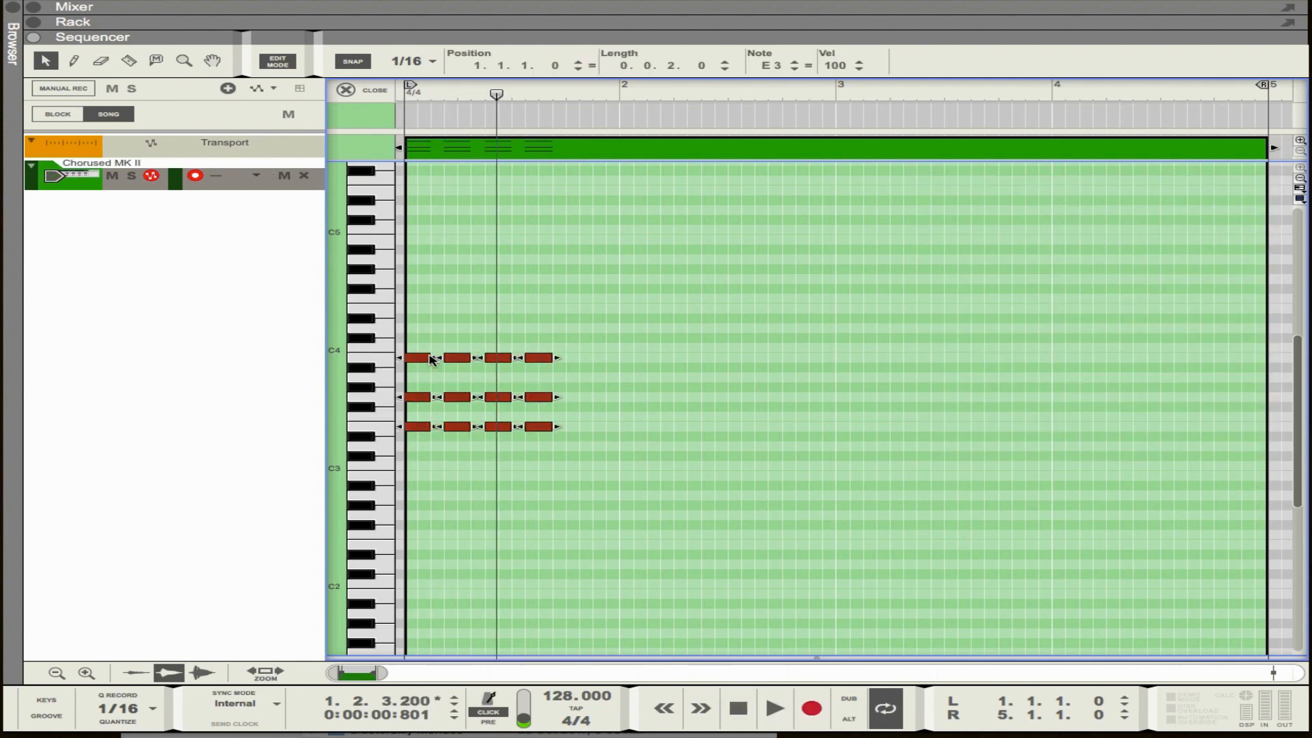
drag(427, 358, 591, 358)
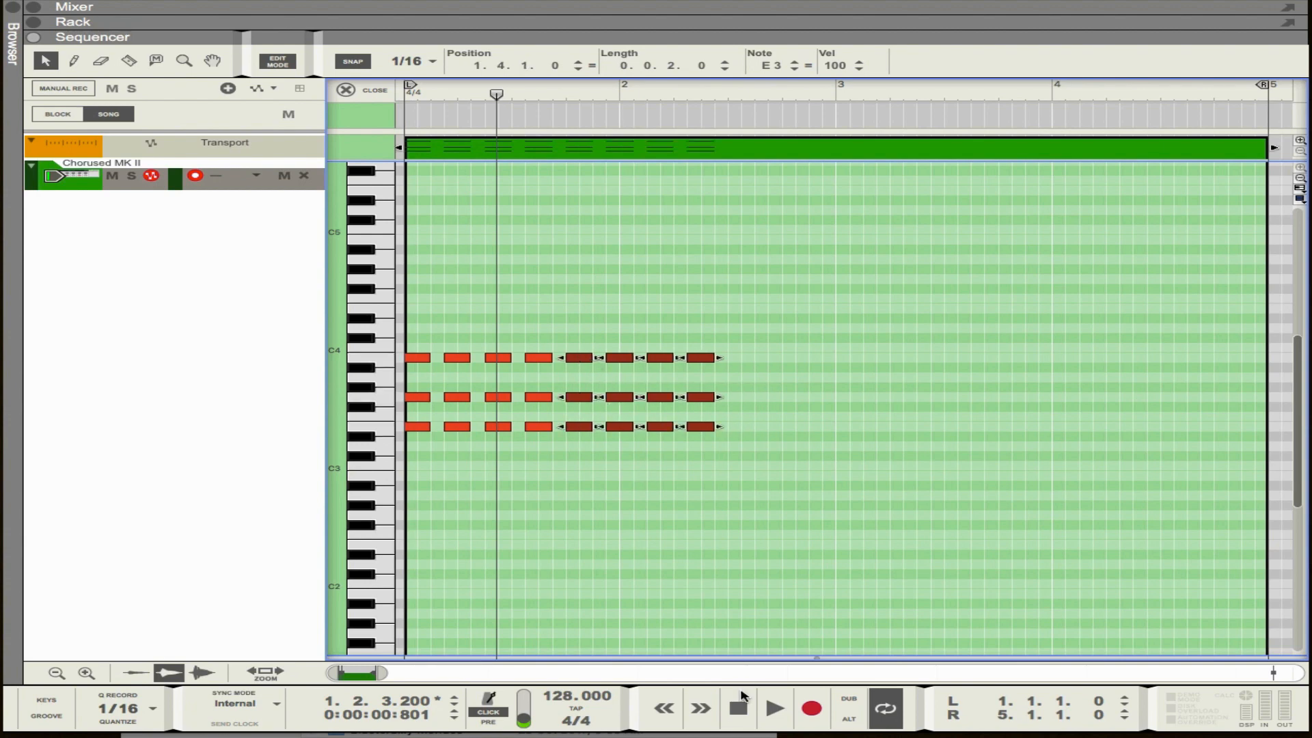
key(space)
click(745, 585)
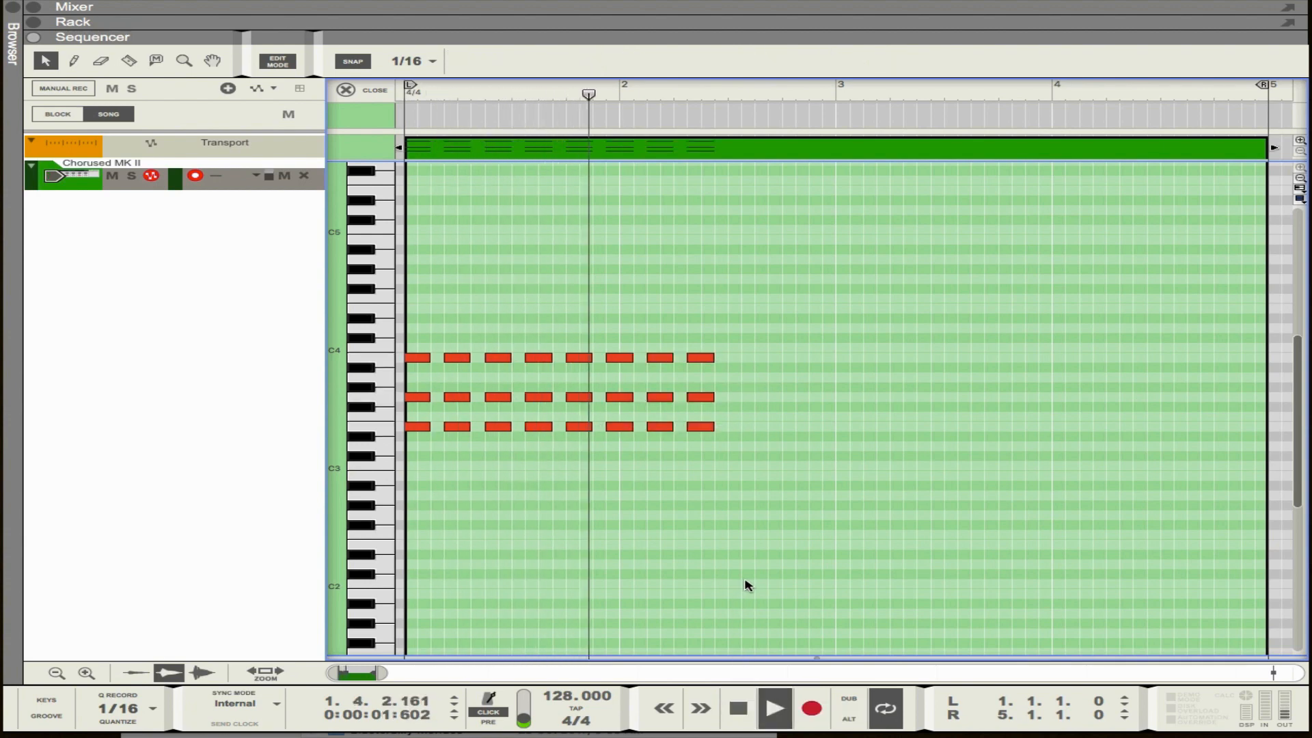
key(space)
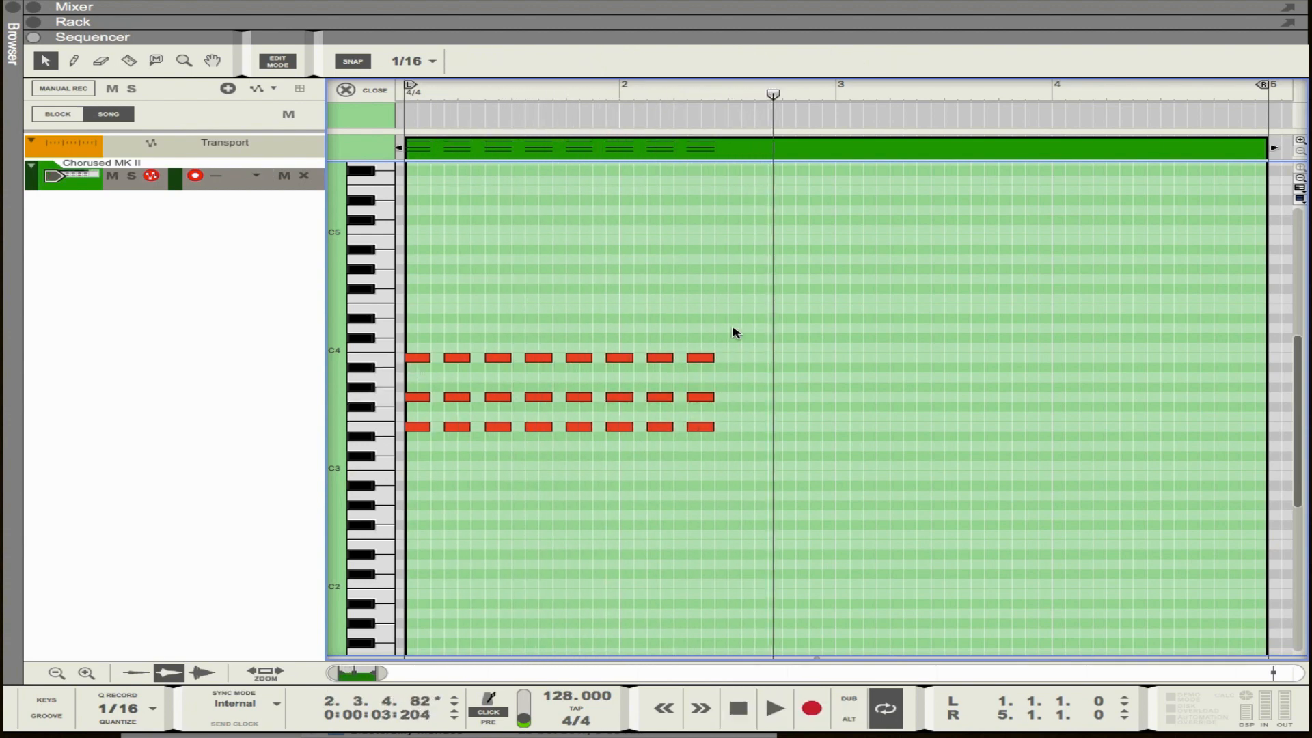
Step: Copy the last chords onward with the same spacing until they fill two bars, and play them back
drag(729, 345, 408, 481)
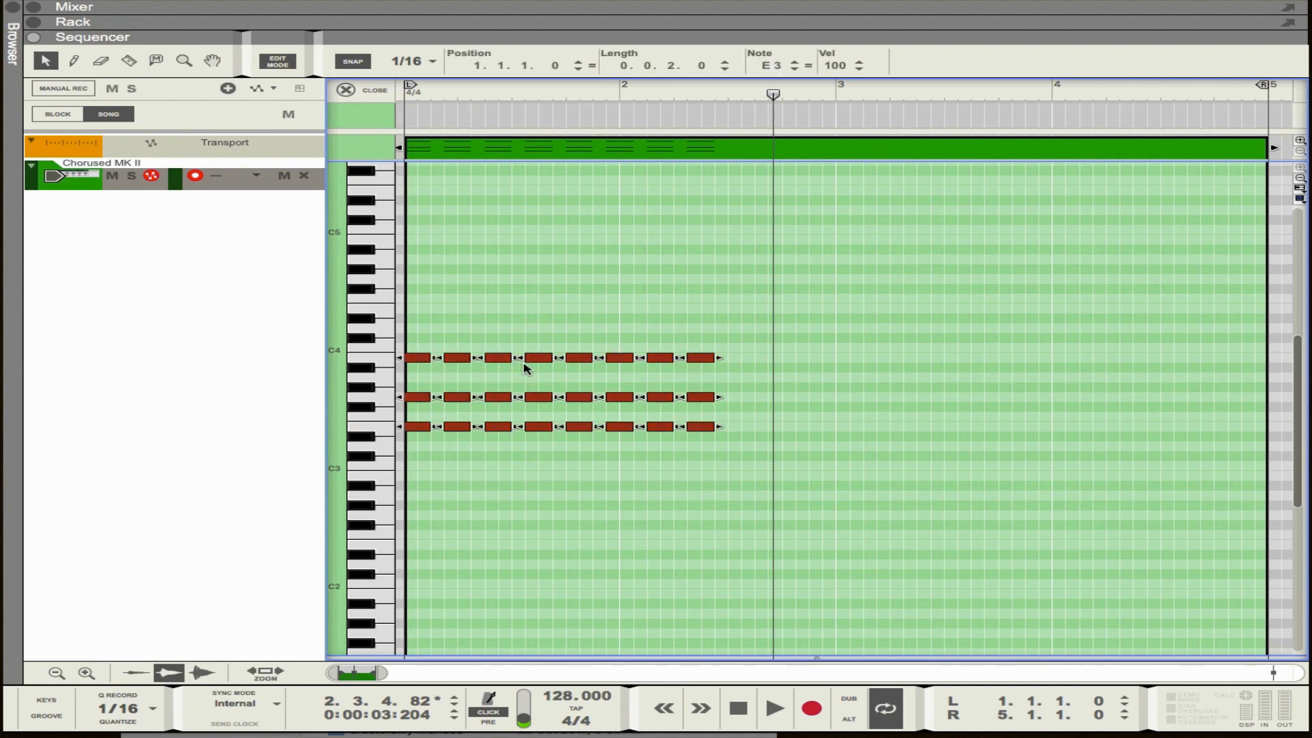
drag(759, 324, 636, 443)
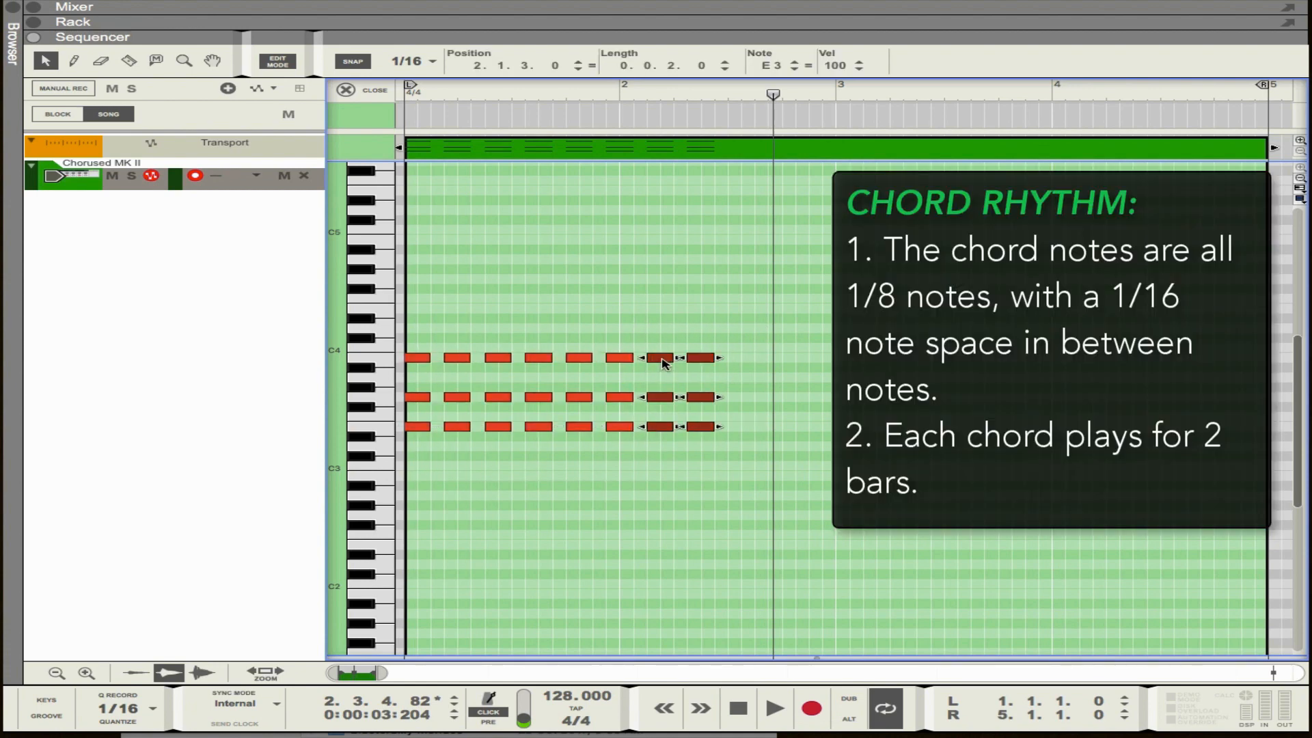
drag(661, 360, 742, 361)
drag(821, 332, 824, 434)
click(739, 709)
key(space)
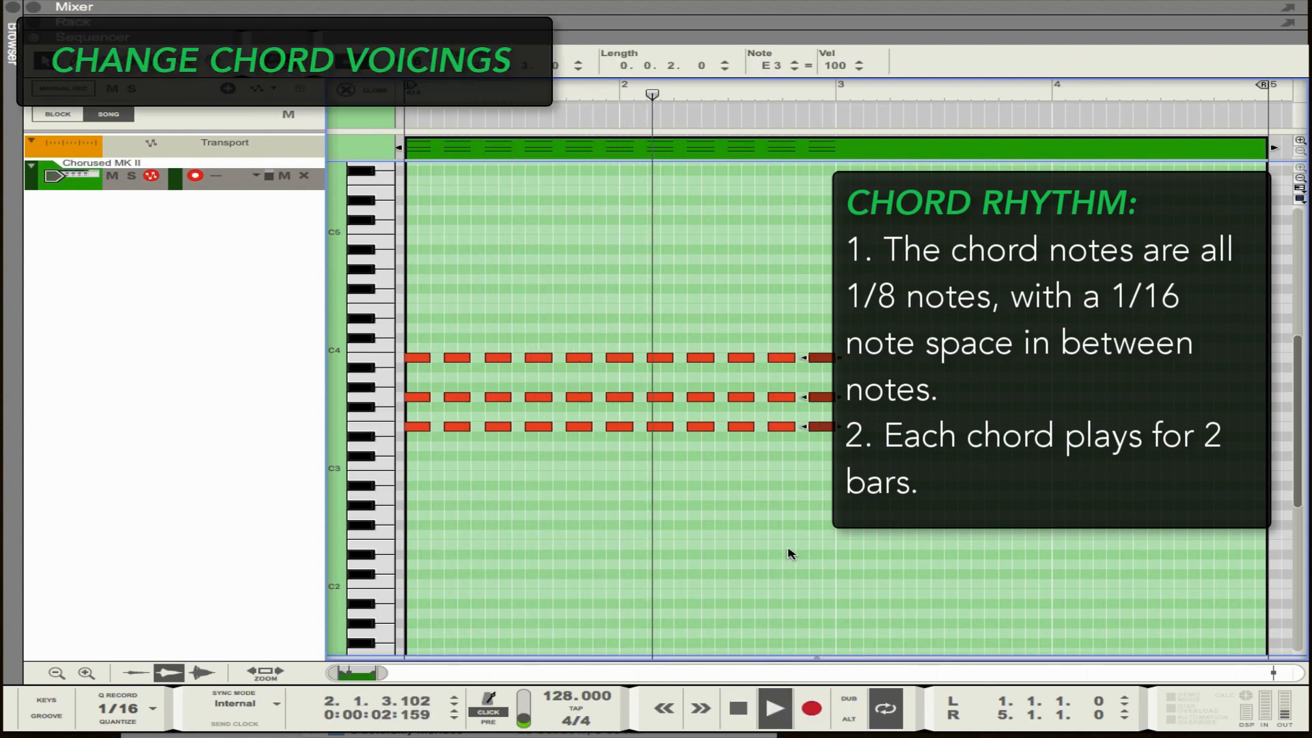
key(space)
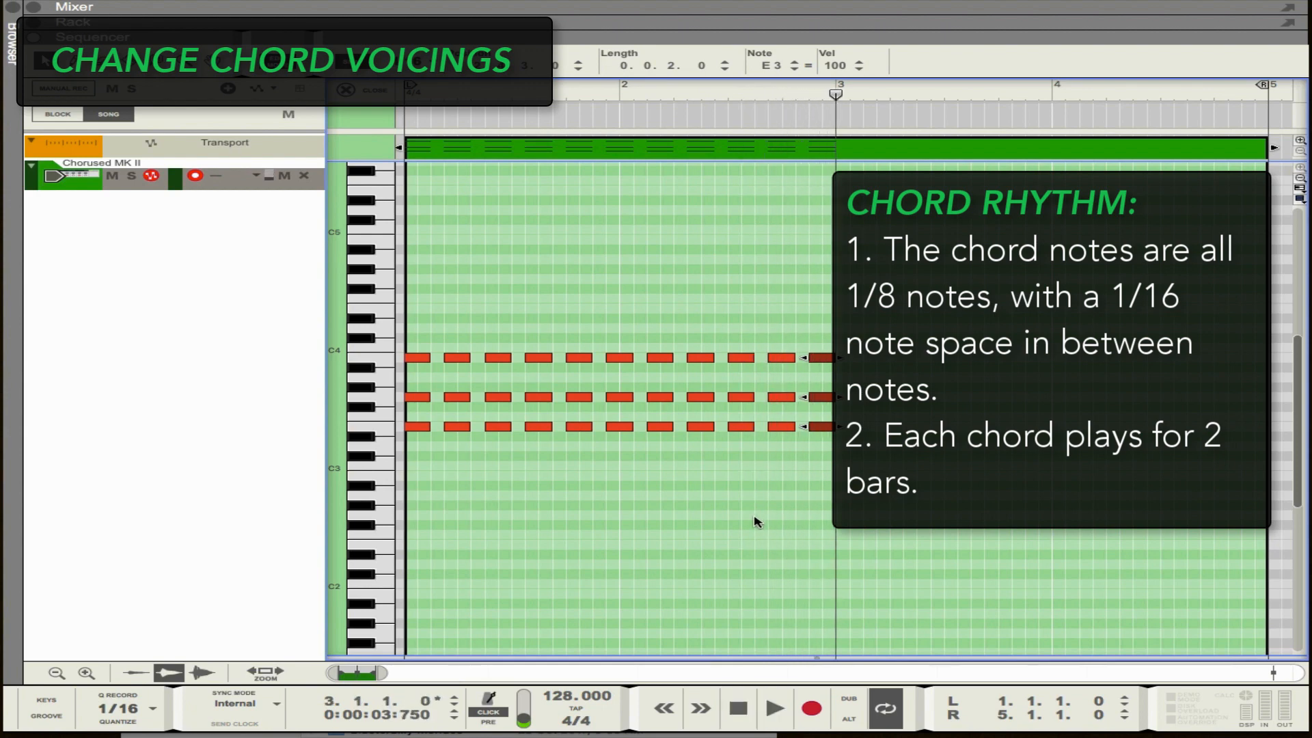
Step: Move the G3 notes of the E minor chords up an octave to G4 and play back the new voicing
drag(893, 387, 403, 333)
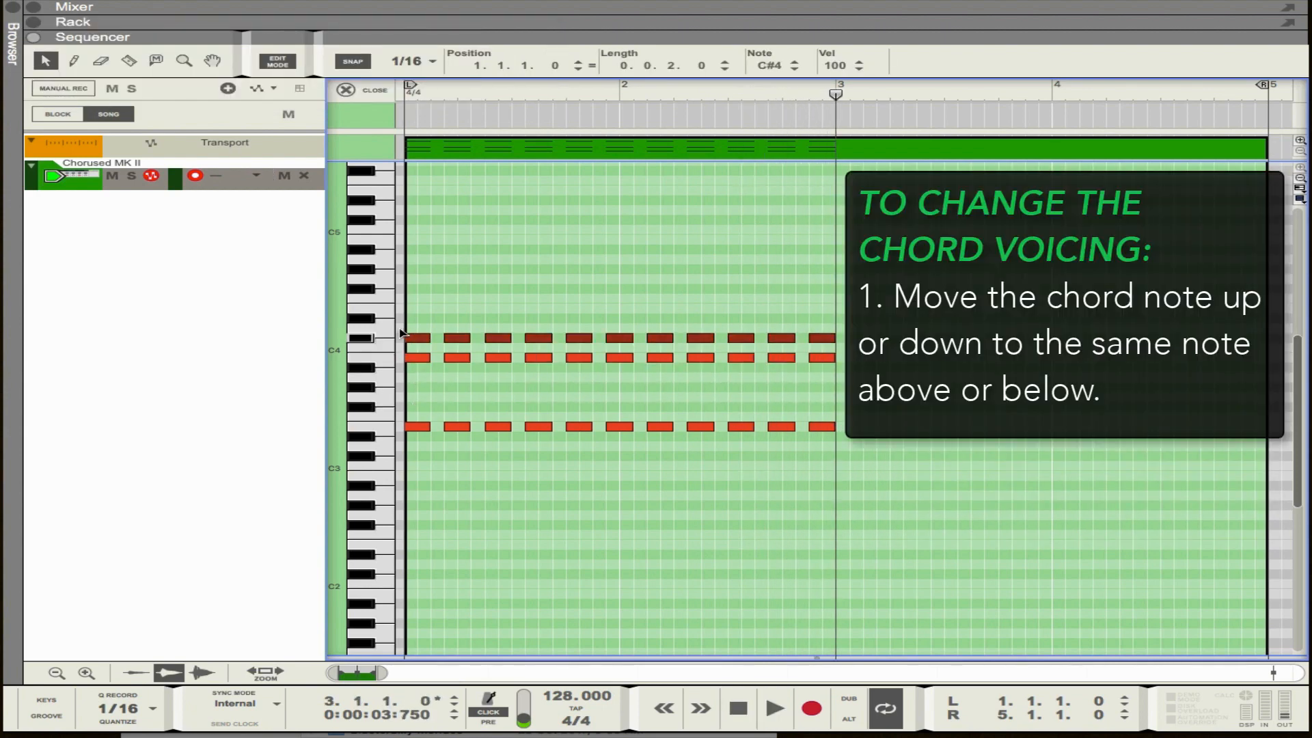
key(Up)
key(Up)
key(Up)
key(Up)
key(Up)
key(Up)
click(763, 700)
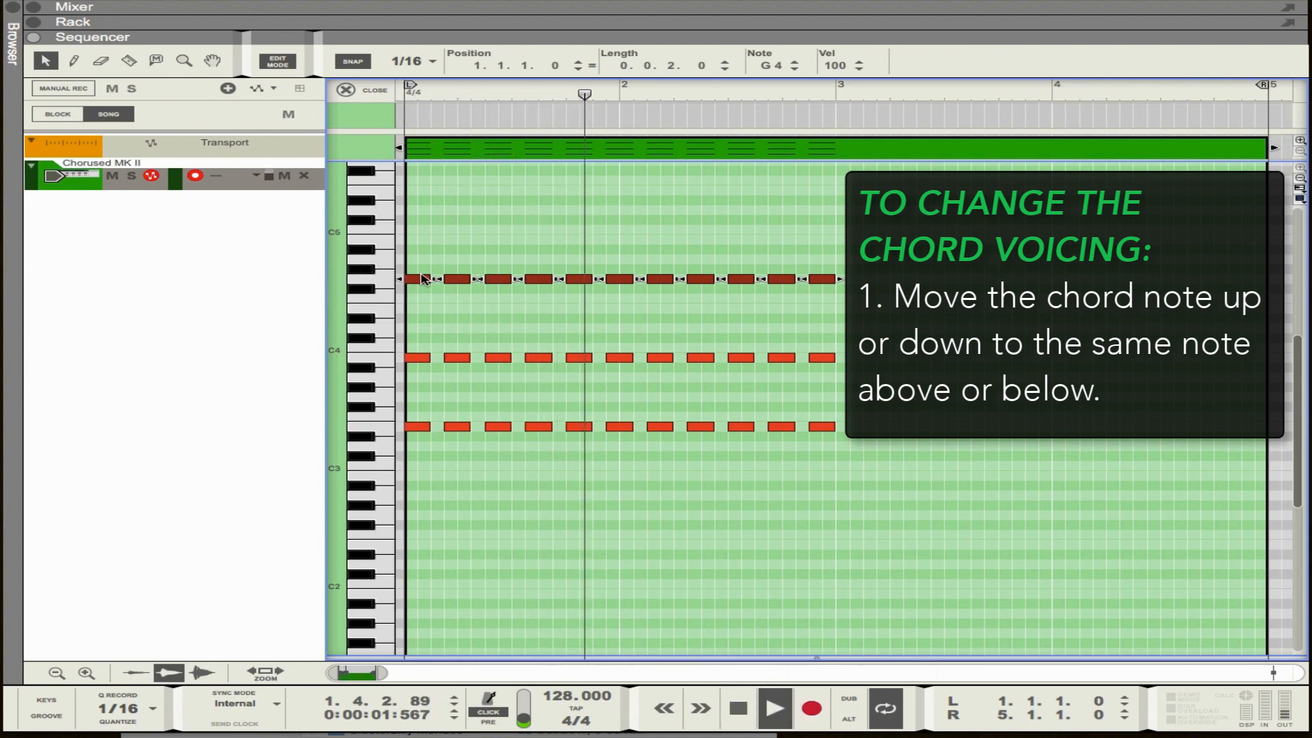
key(space)
Step: Copy the G4 note row down to E4 across the two bars and play back the chords
drag(423, 281, 420, 311)
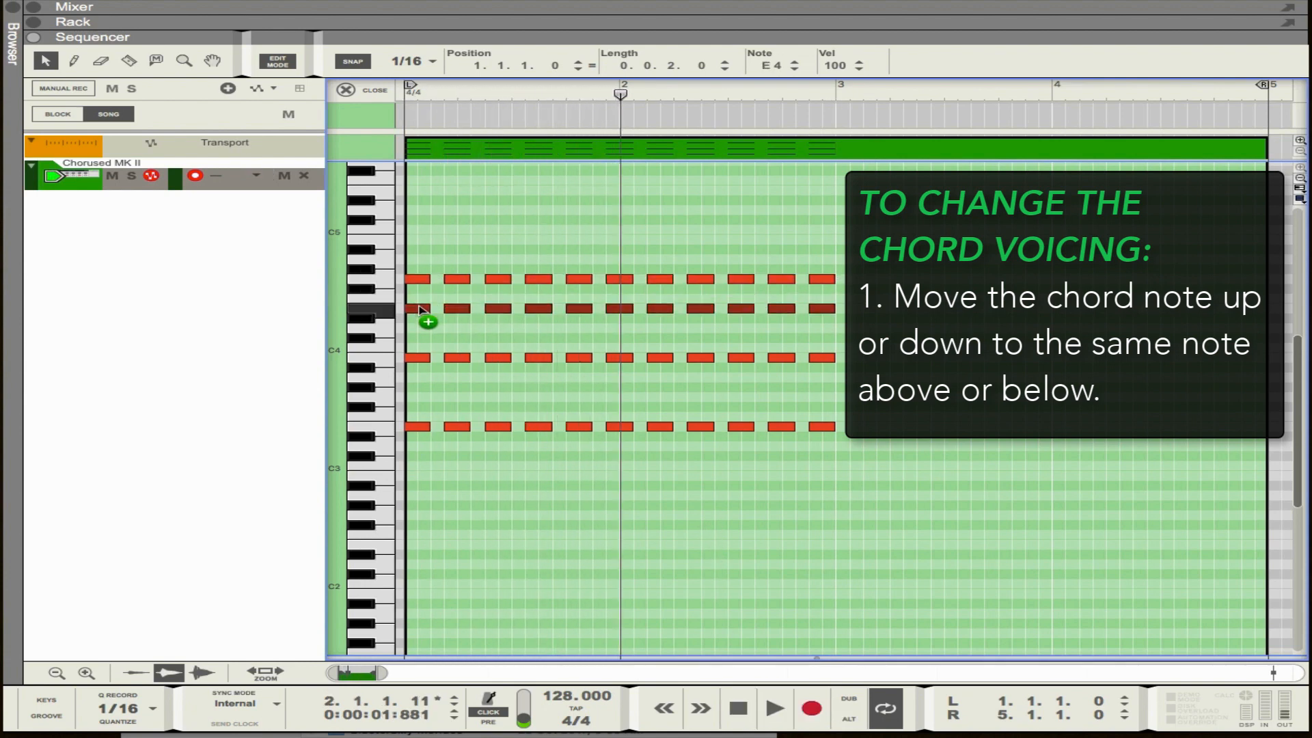
click(737, 707)
key(space)
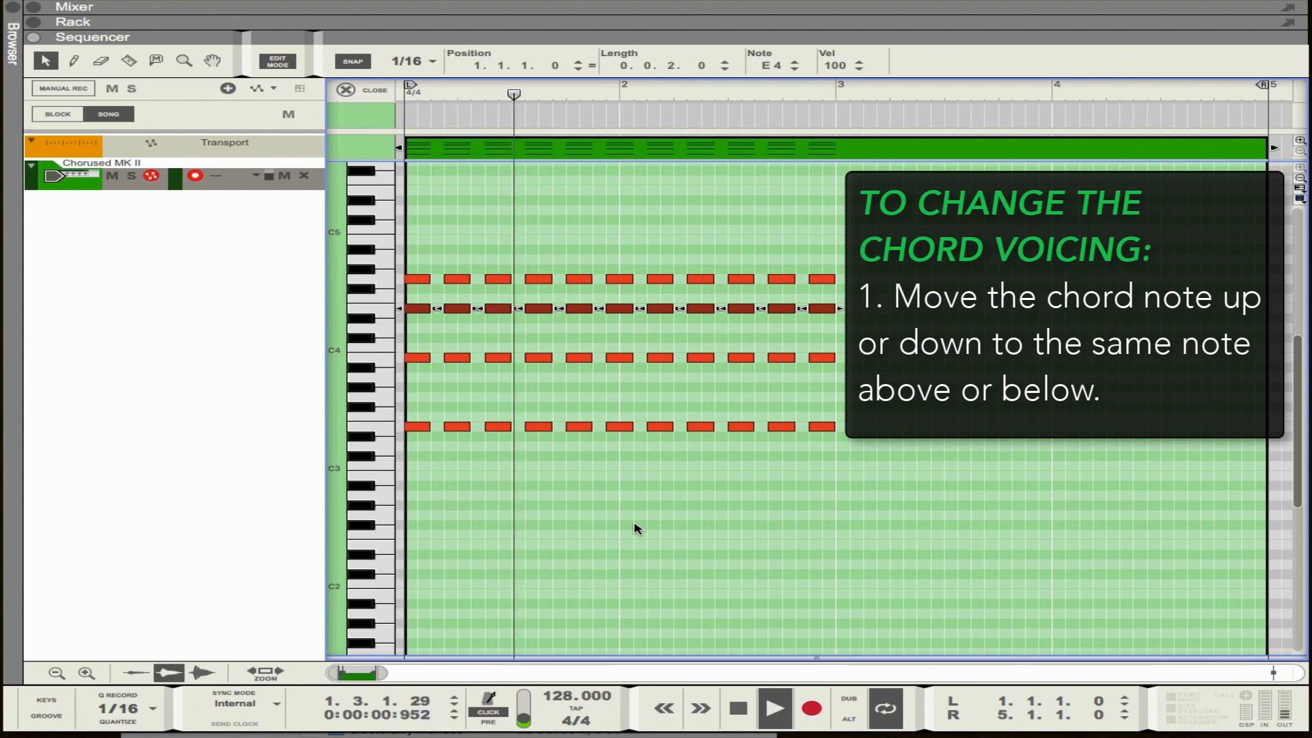
key(space)
Step: Lower the copied E4 row to D4 as the fourth chord note and play back the pattern
drag(423, 308, 424, 328)
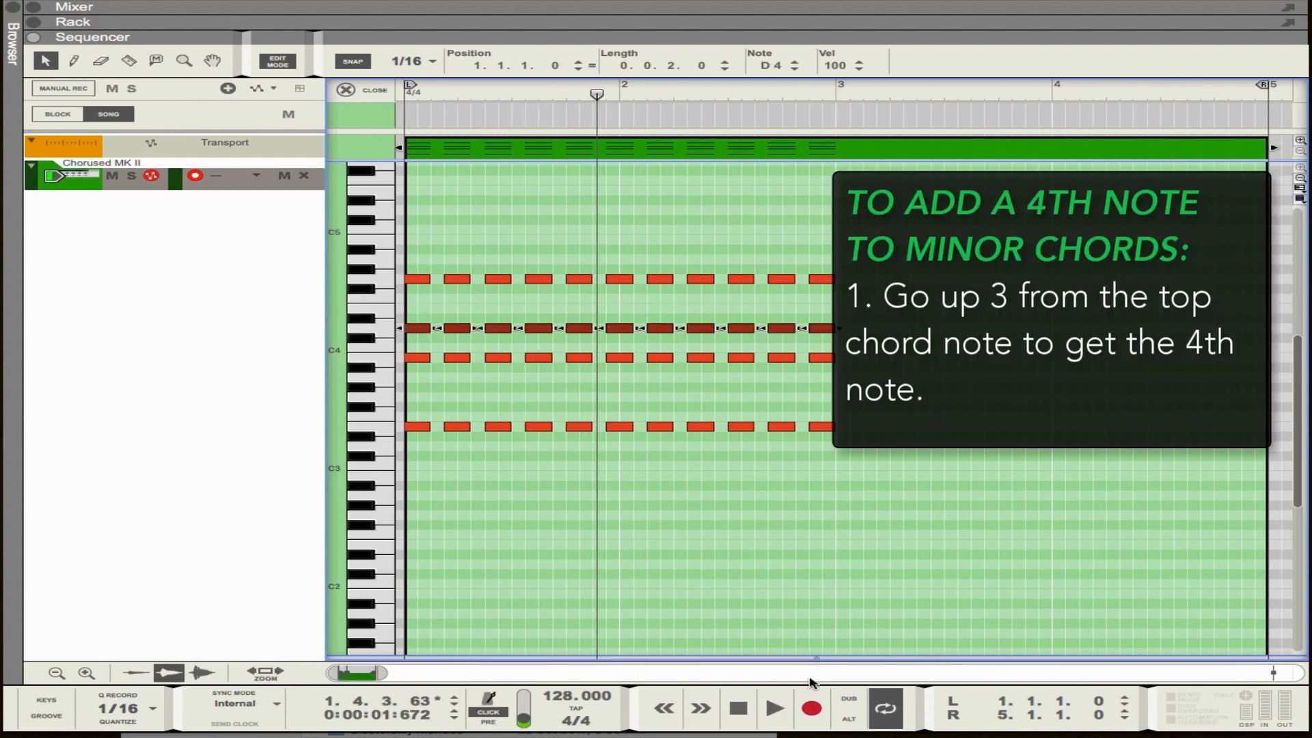
click(735, 707)
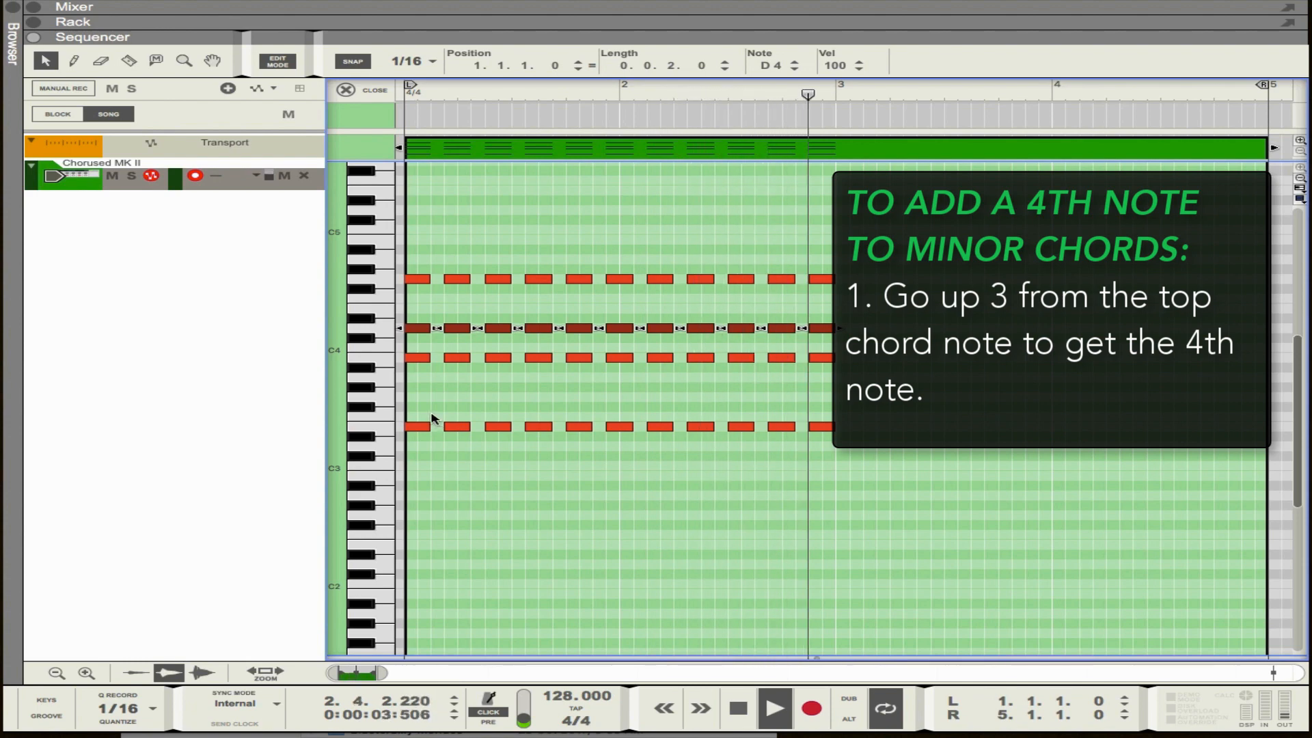
key(space)
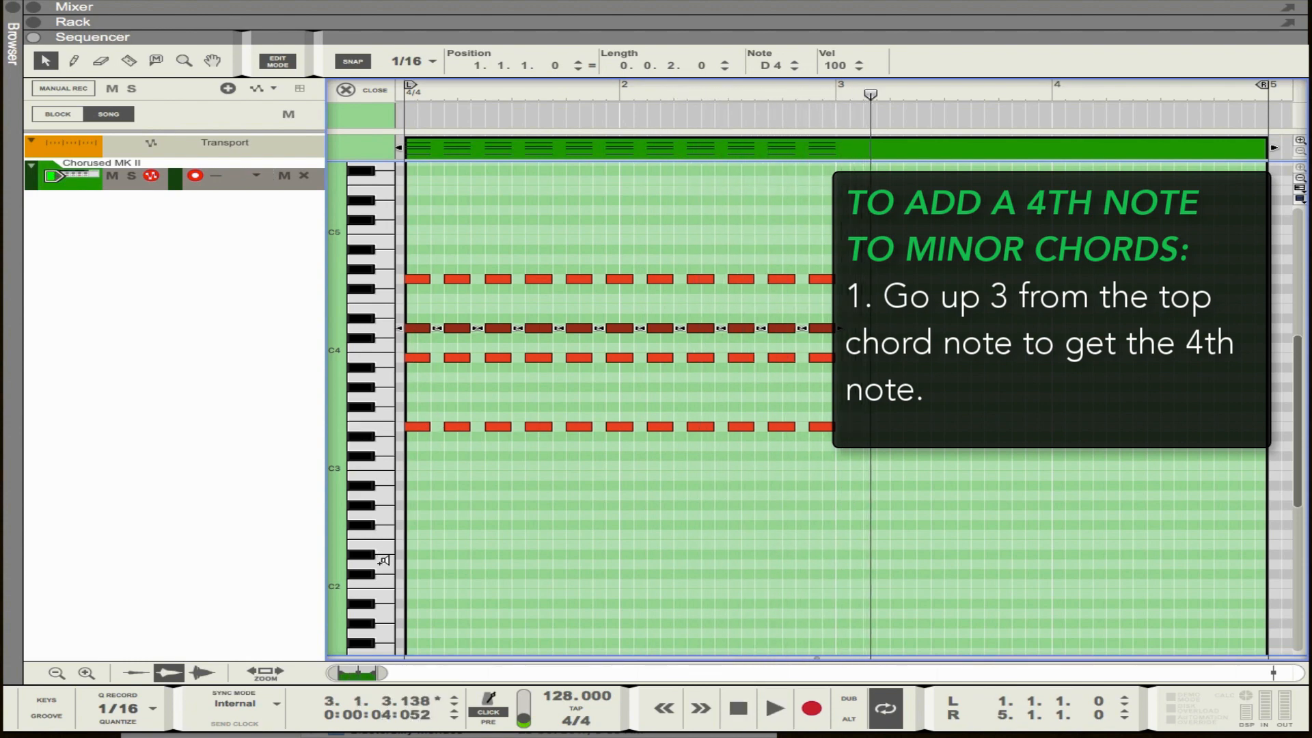
click(386, 541)
key(space)
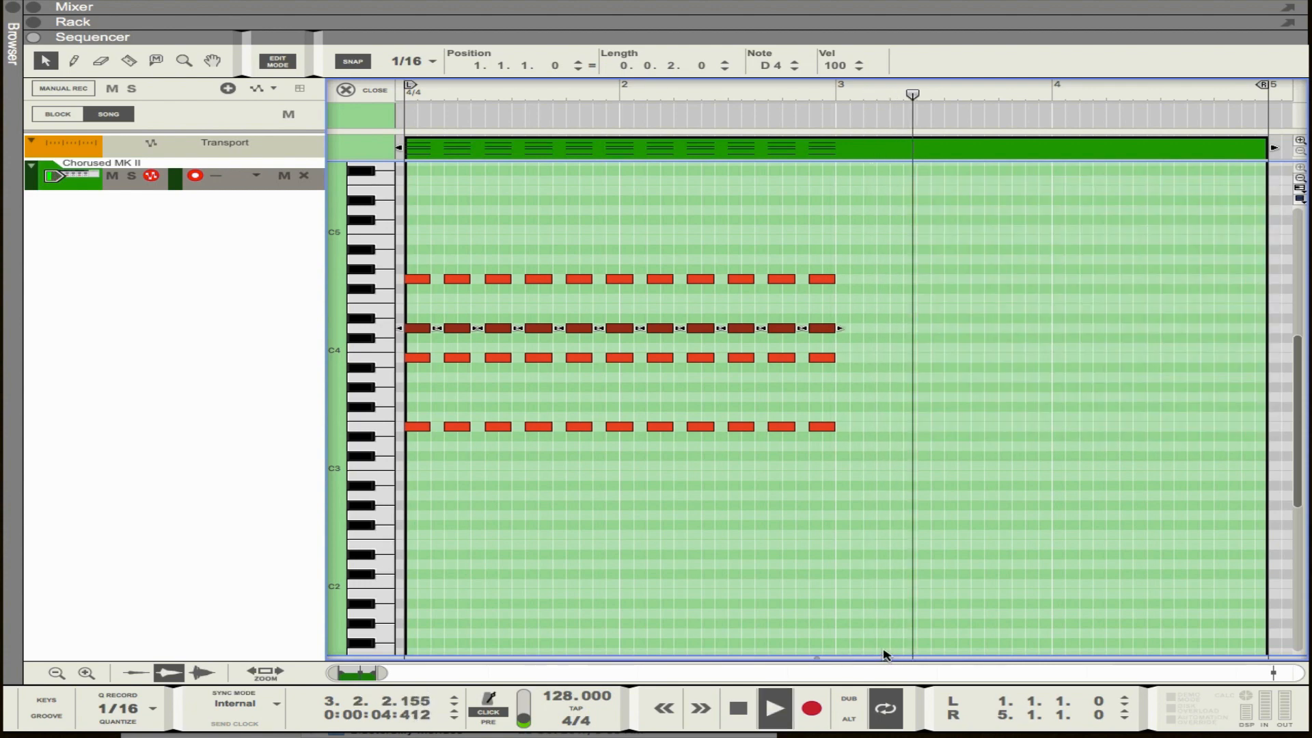
click(834, 554)
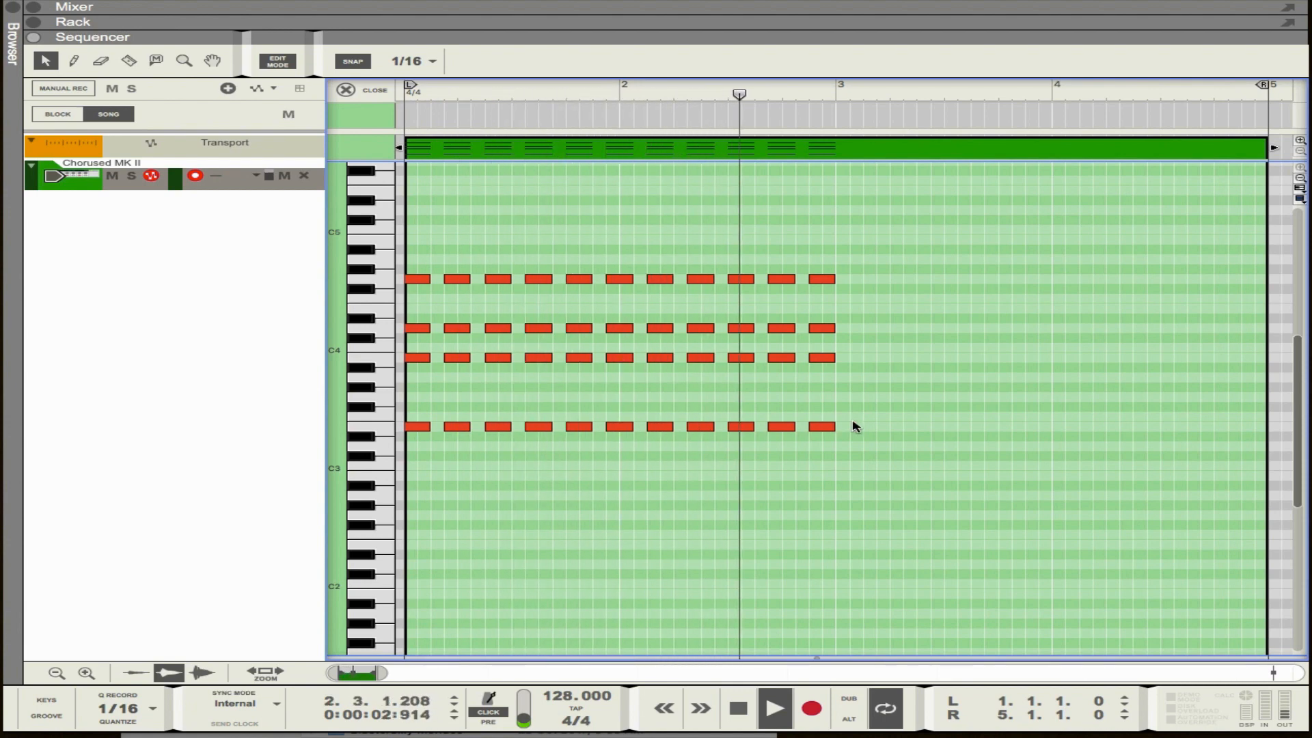
Step: Copy the E3 row to 3.1.1 at D3, add matching rows at G3 and B3 above it, and play back the chords
drag(851, 413, 787, 411)
scroll(851, 449, right, 3)
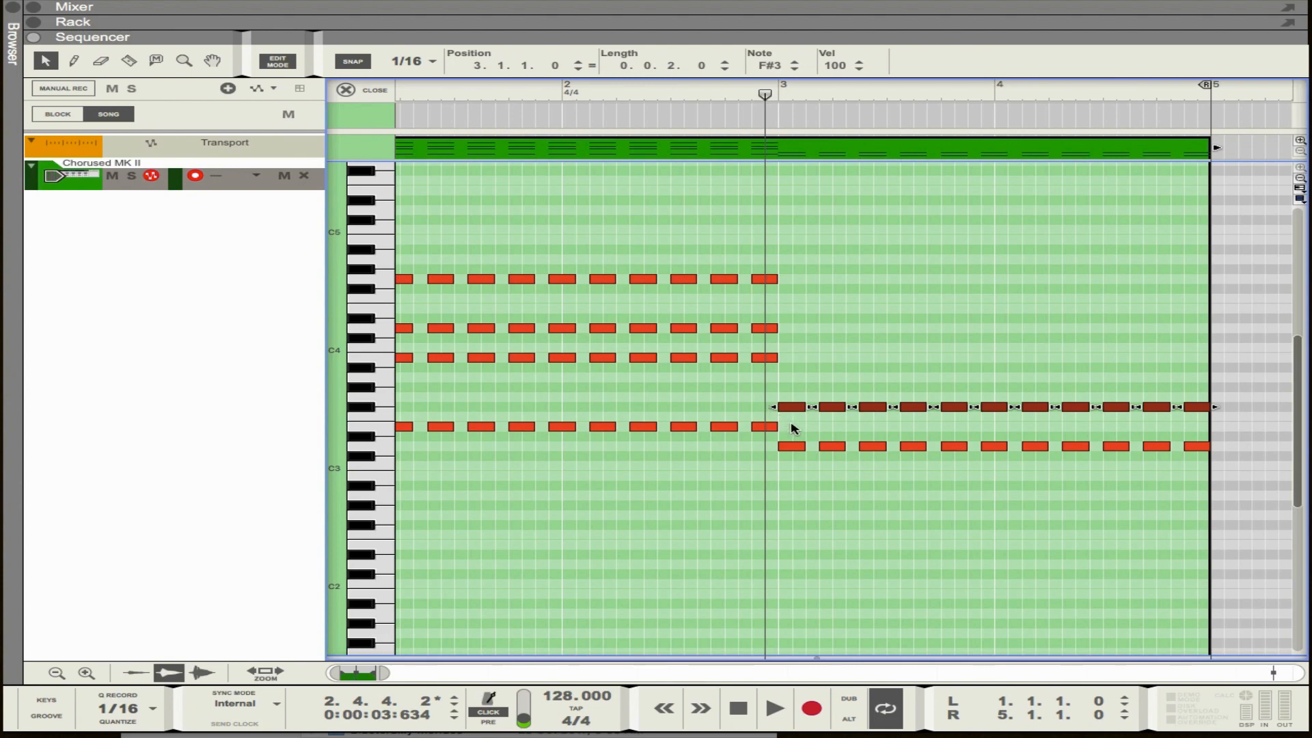
click(794, 432)
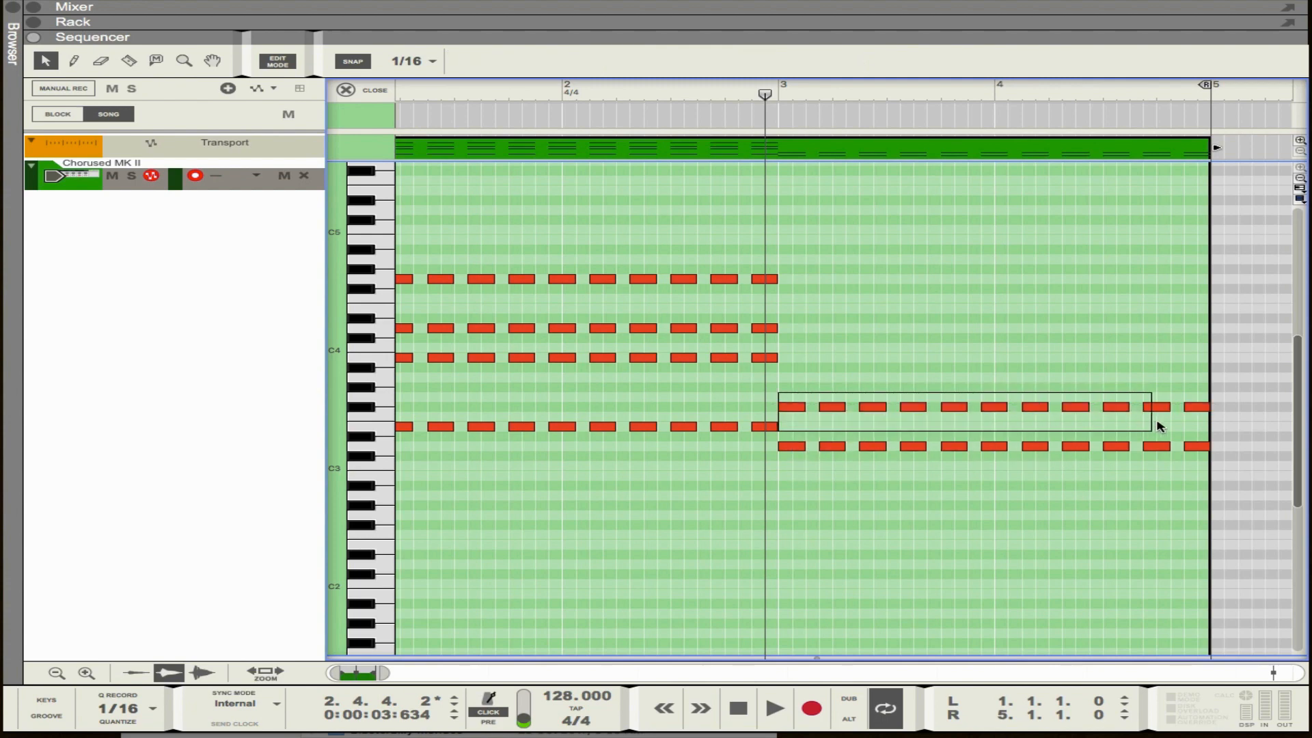
drag(1157, 427, 1205, 425)
drag(802, 409, 793, 382)
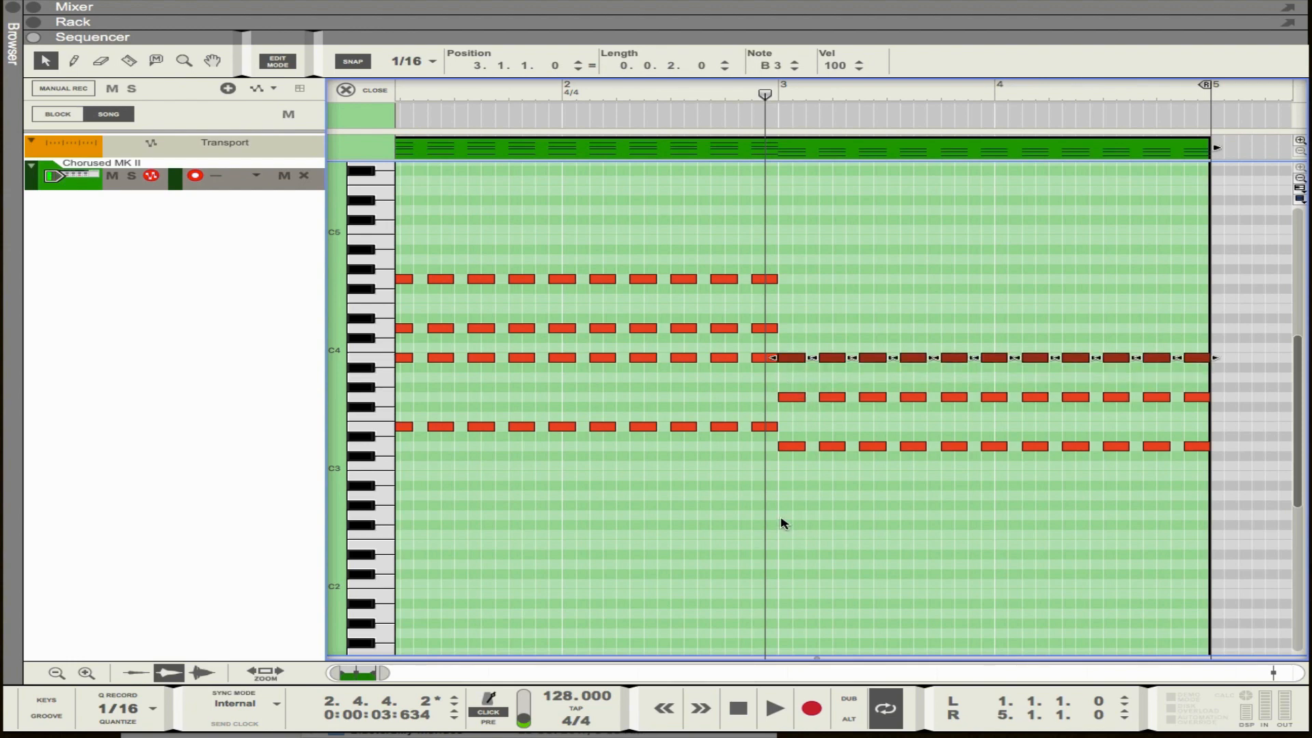
click(737, 705)
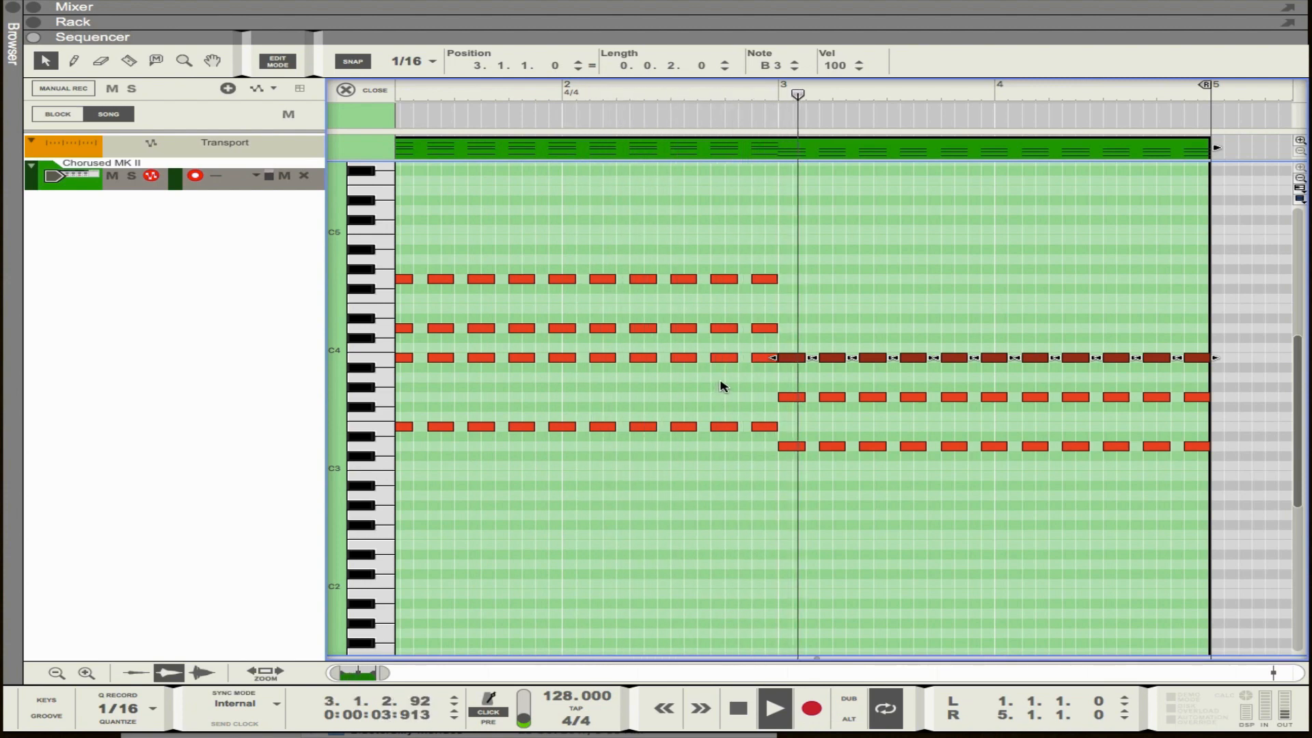
Step: Move the G3 row of the second chord up an octave to G4 and play back the progression
drag(719, 373, 1220, 403)
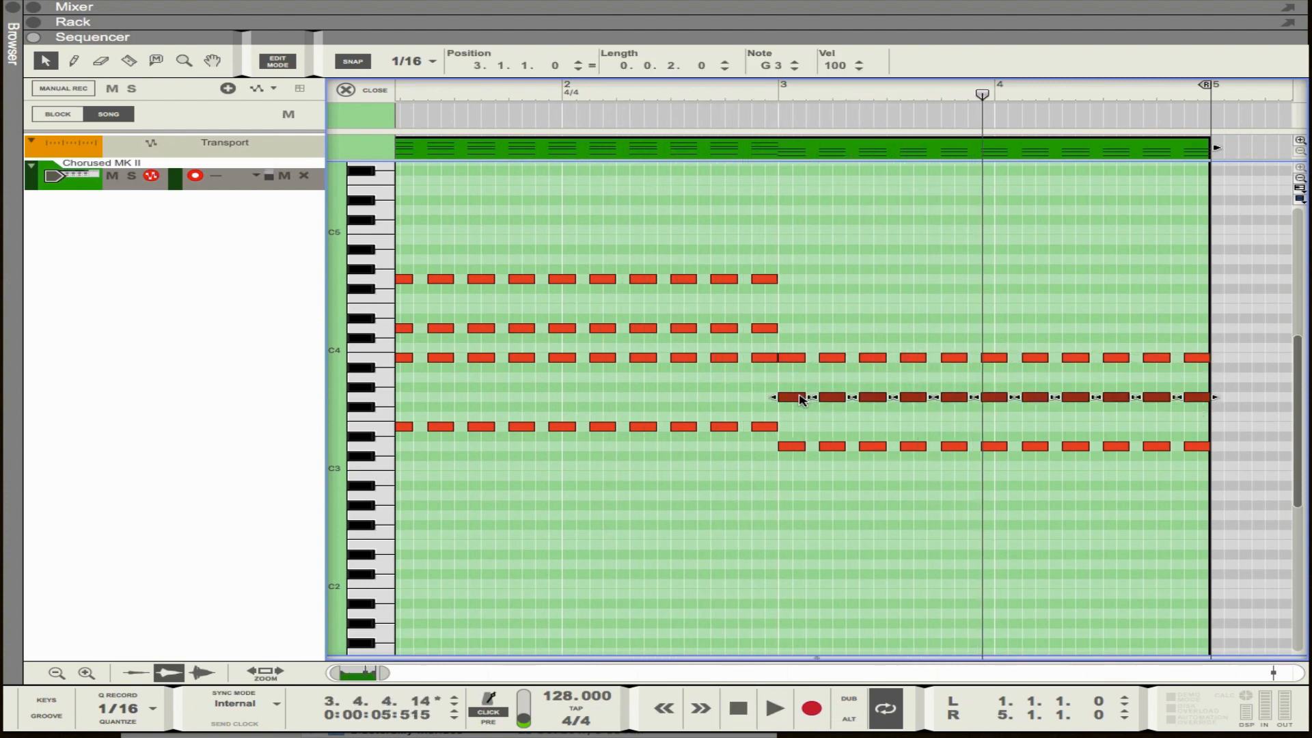
drag(797, 392, 804, 279)
click(739, 708)
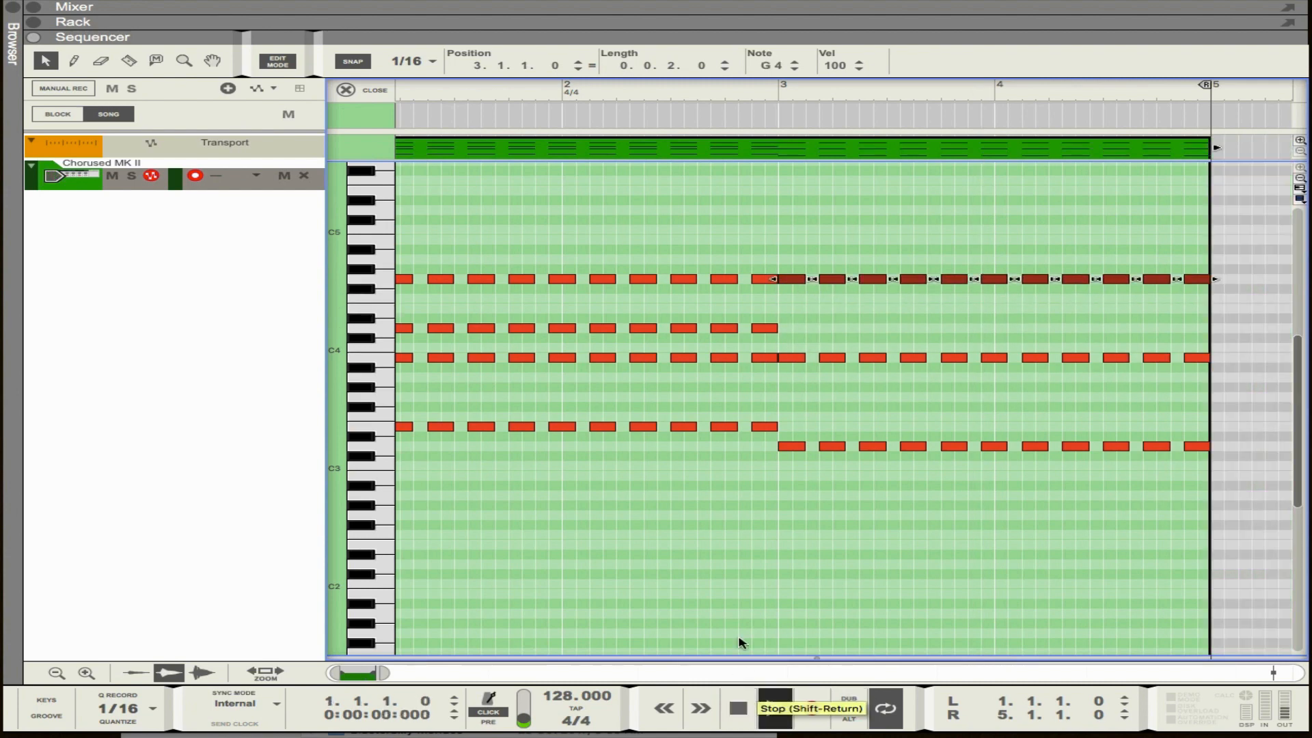
key(space)
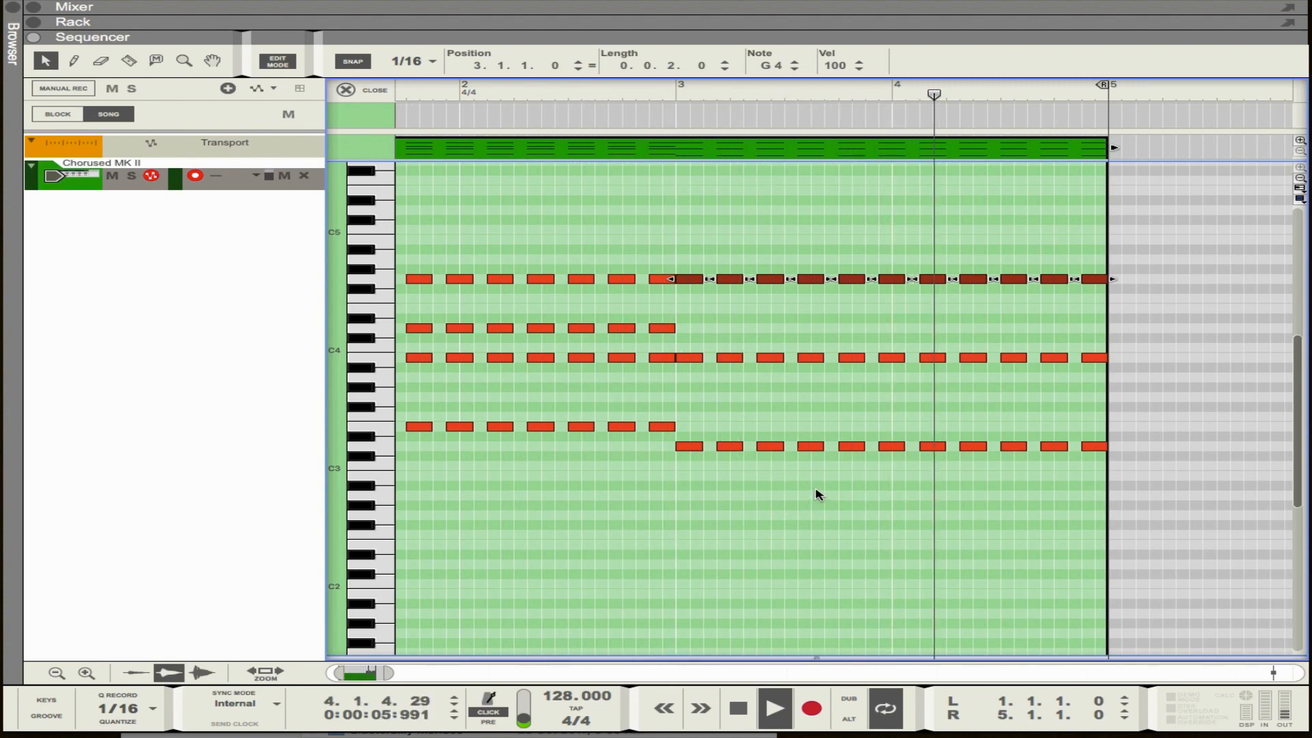
key(space)
Step: Copy the second chord's D3 row up to F#3 as a fourth note and play back the progression
click(694, 431)
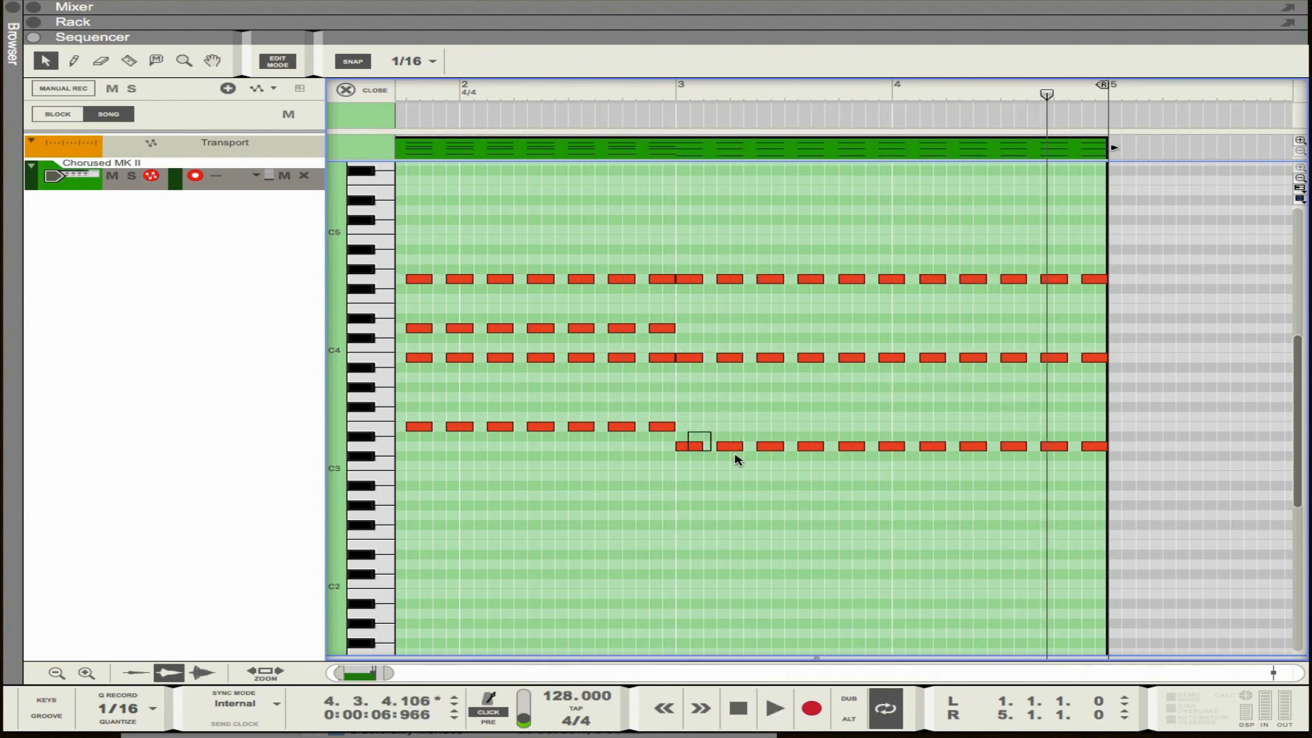
drag(1024, 467, 1085, 461)
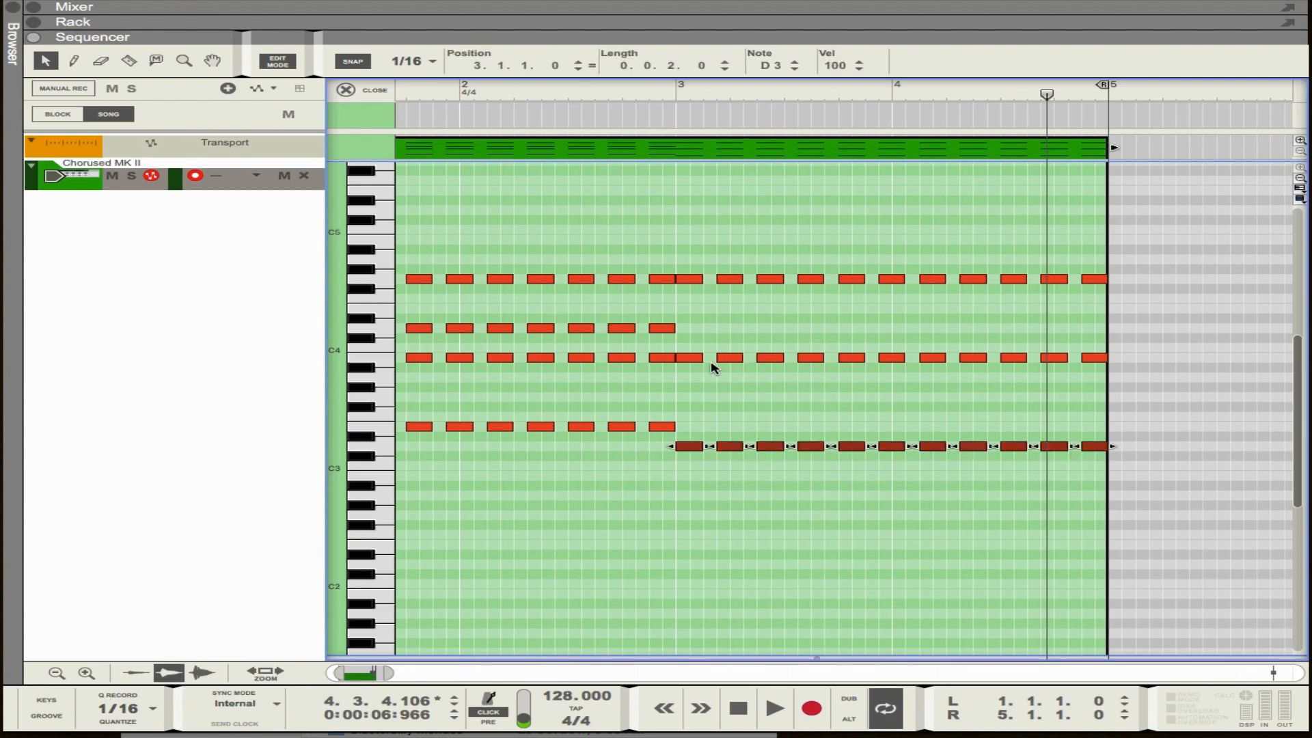
click(692, 357)
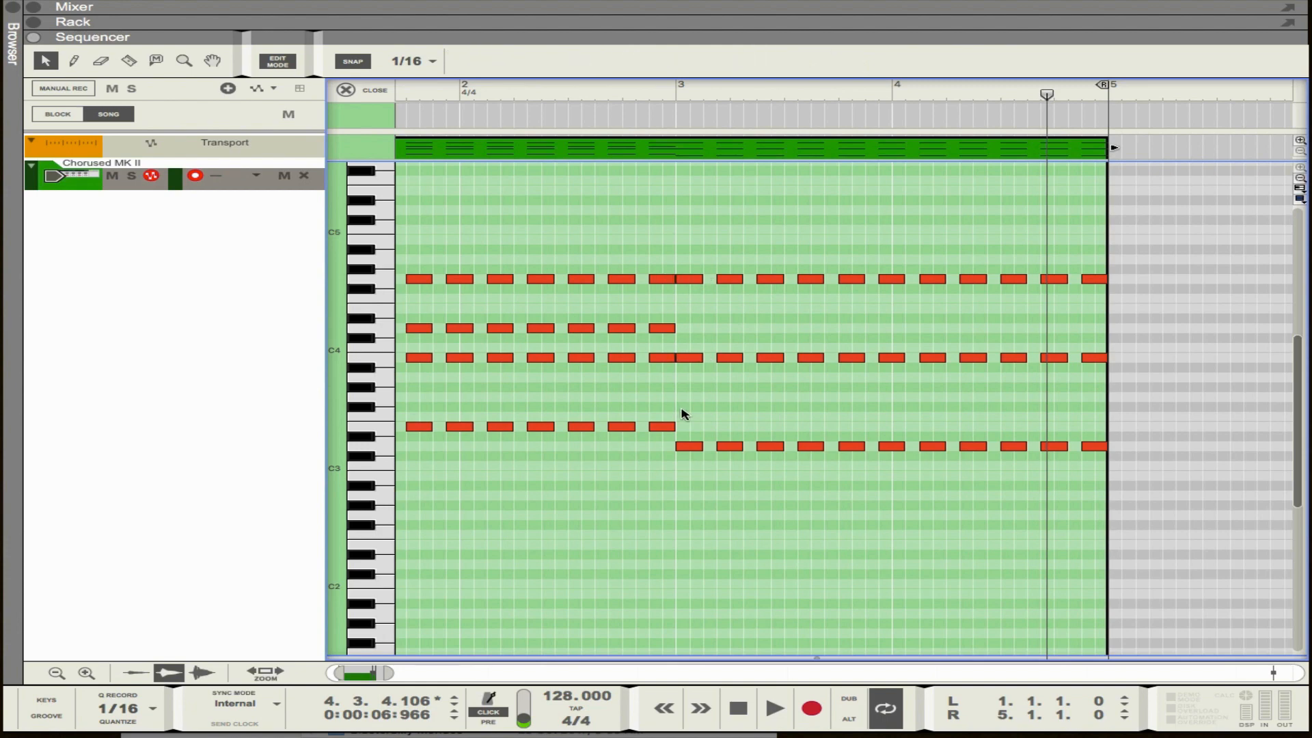
drag(1107, 470, 1106, 470)
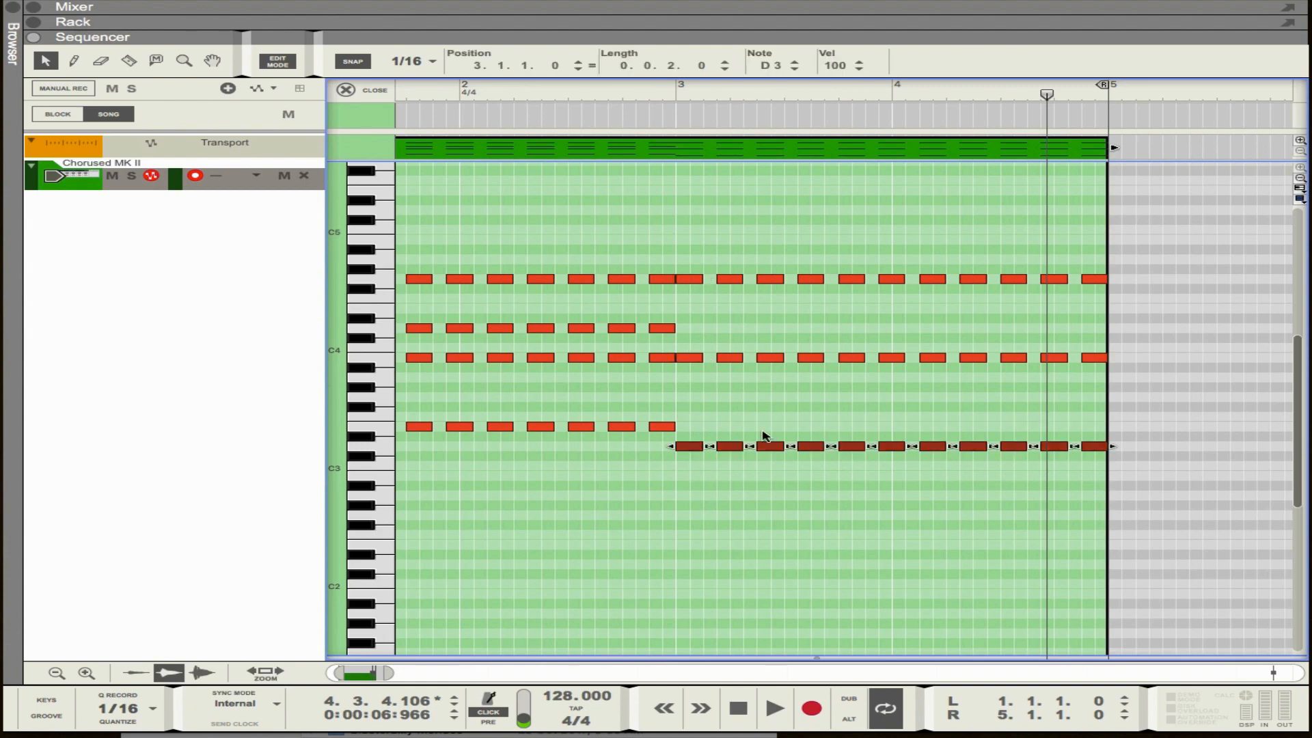
drag(692, 448, 690, 410)
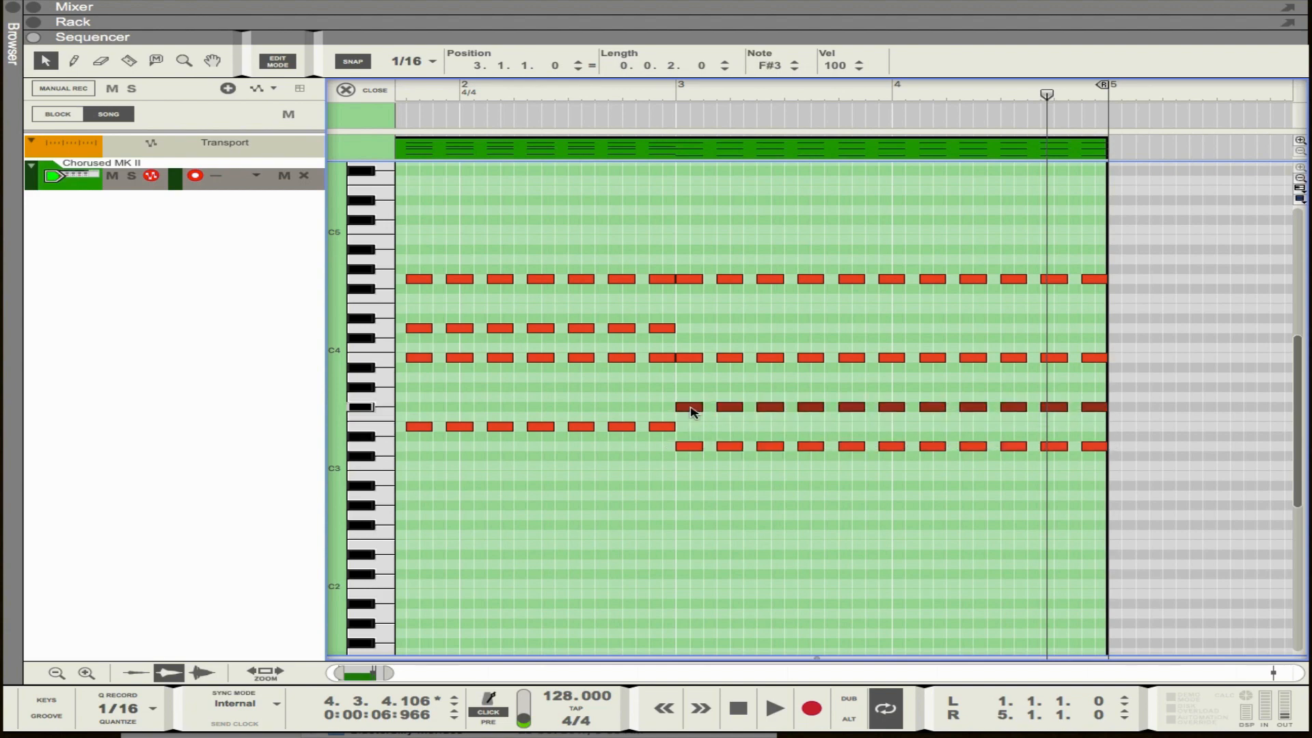
click(736, 708)
key(space)
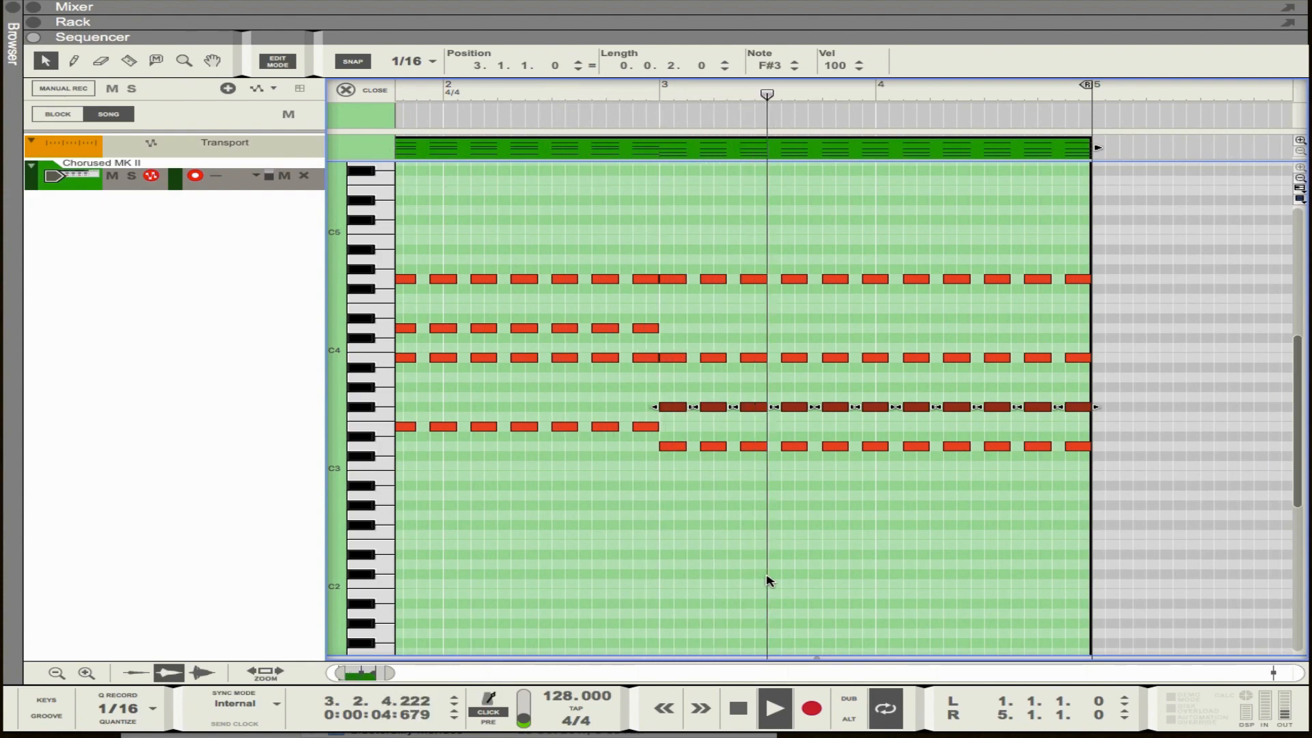
Step: Set the loop end to bar 9, extend the chord clip to eight bars, and reopen the clip for note editing
scroll(765, 575, down, 2)
scroll(765, 577, down, 4)
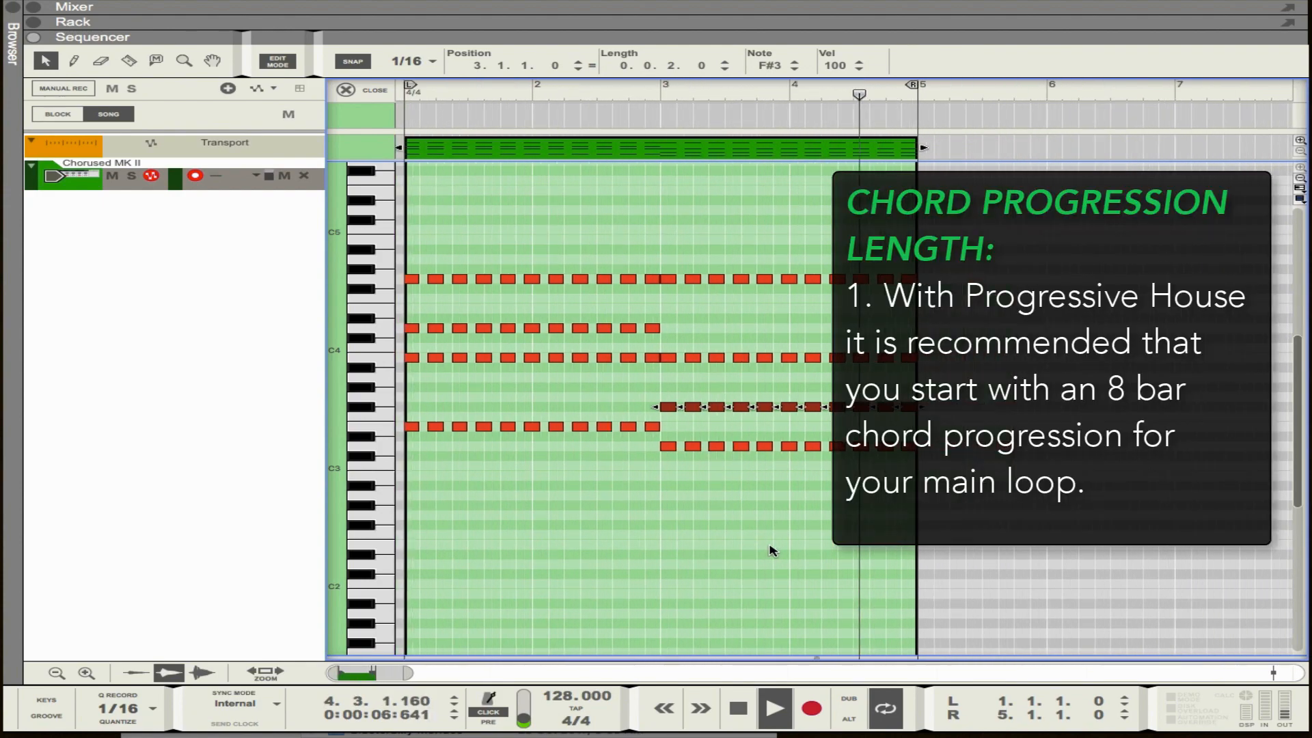
click(366, 94)
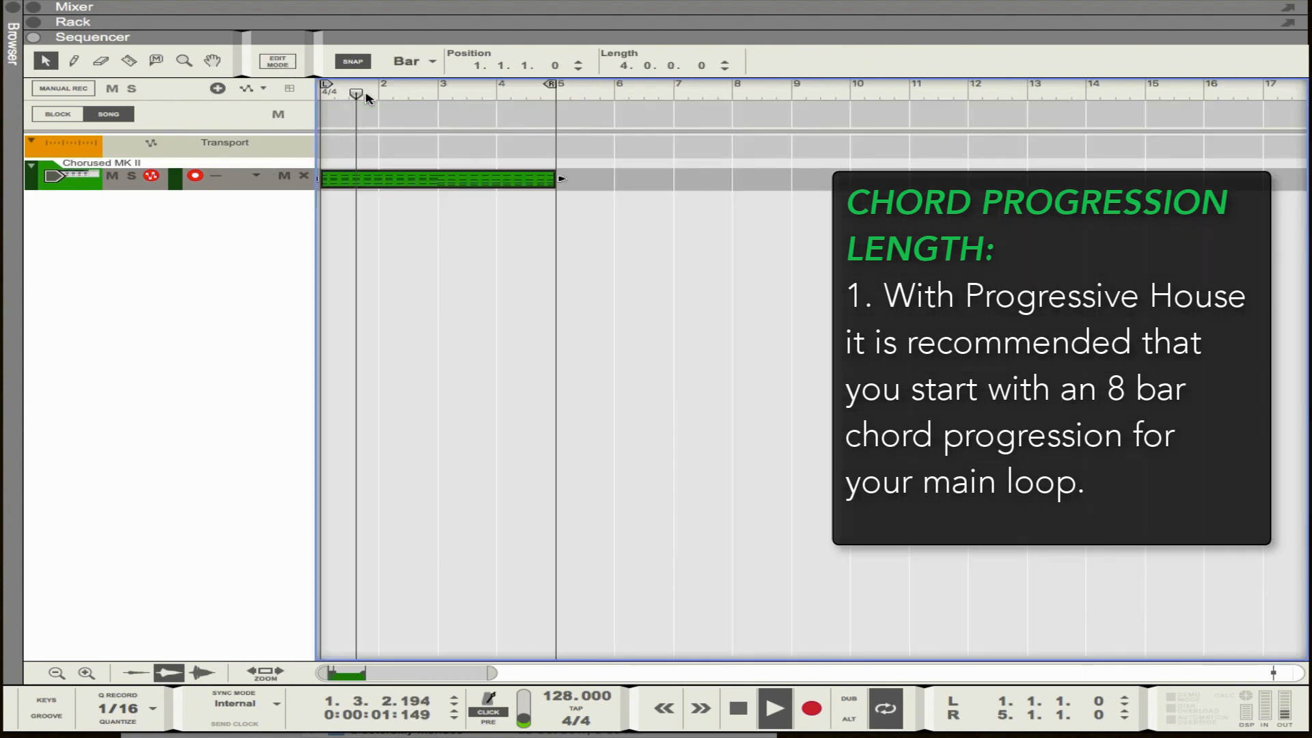
drag(554, 87, 786, 85)
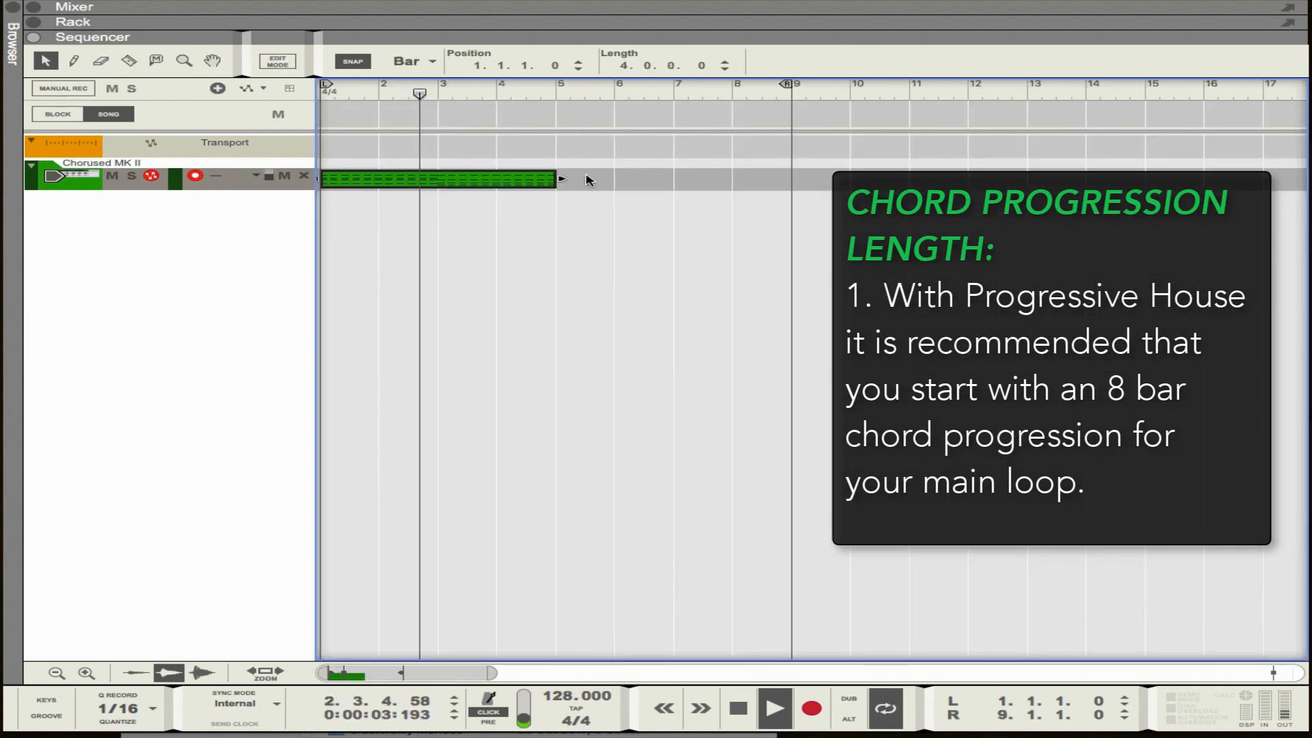
drag(556, 179, 791, 185)
double_click(682, 182)
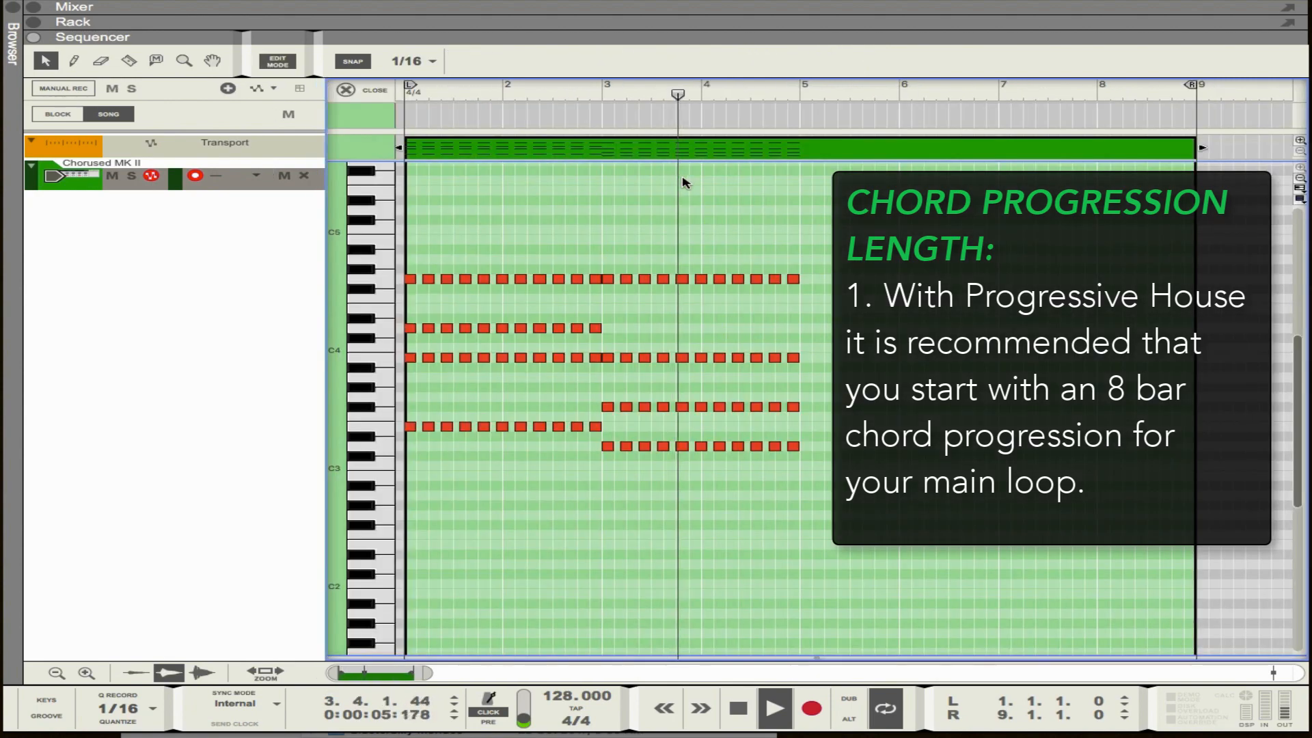
scroll(749, 325, down, 1)
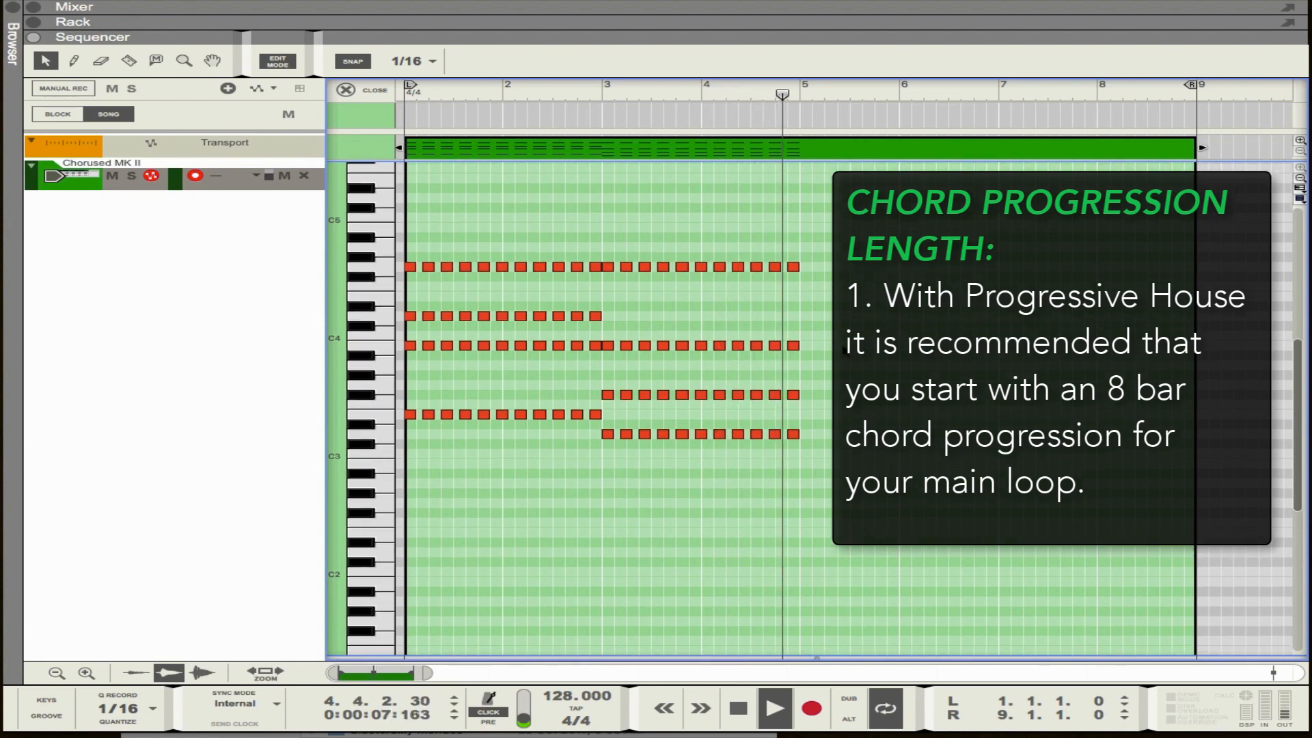
key(space)
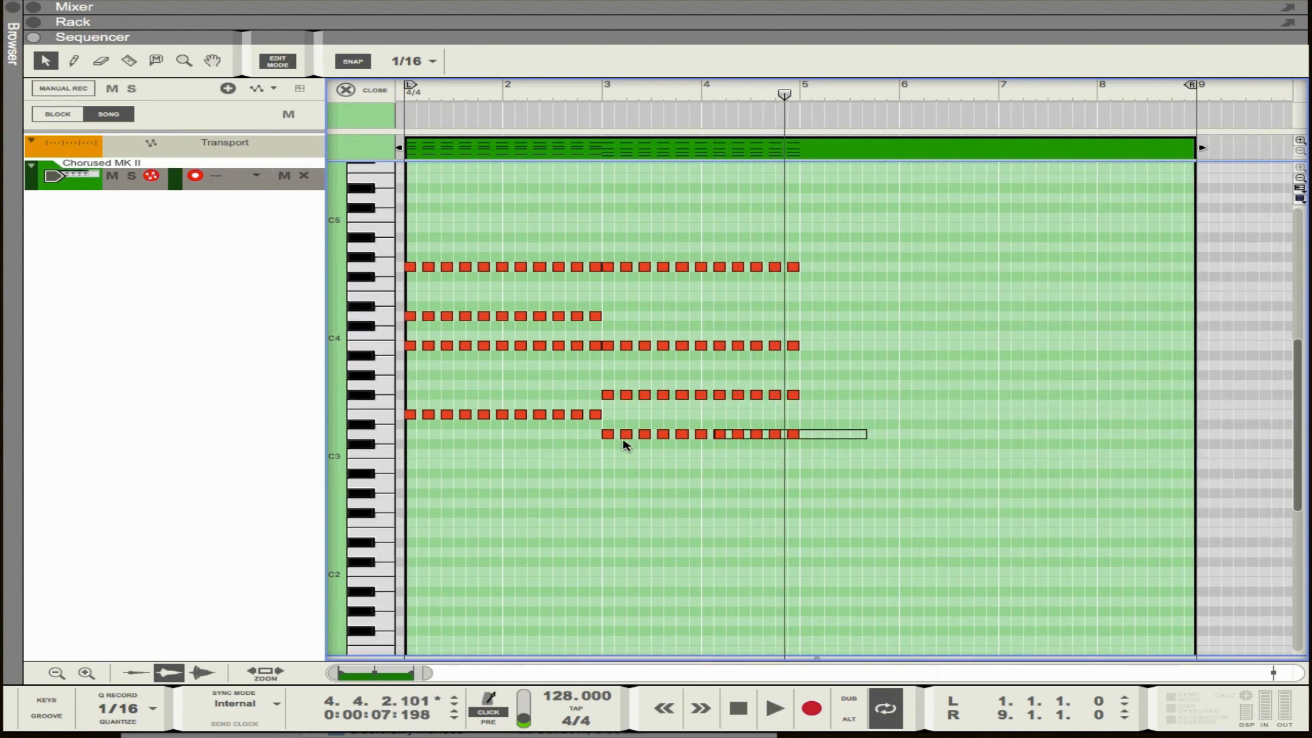
Step: Copy the second chord's D3 row to 5.1.1 at C3 as the third chord's bottom note and play it back
drag(811, 439, 805, 459)
key(space)
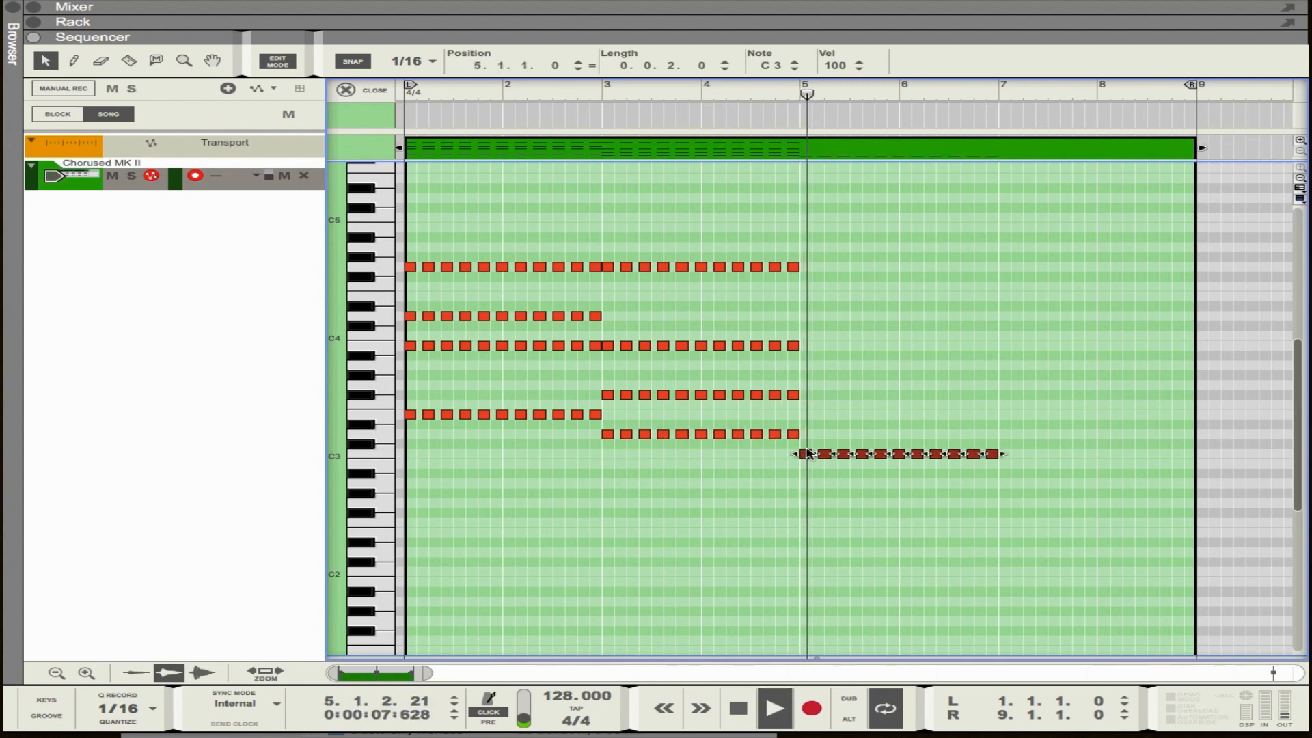
key(h)
key(h)
key(h)
key(h)
key(h)
key(h)
key(h)
key(h)
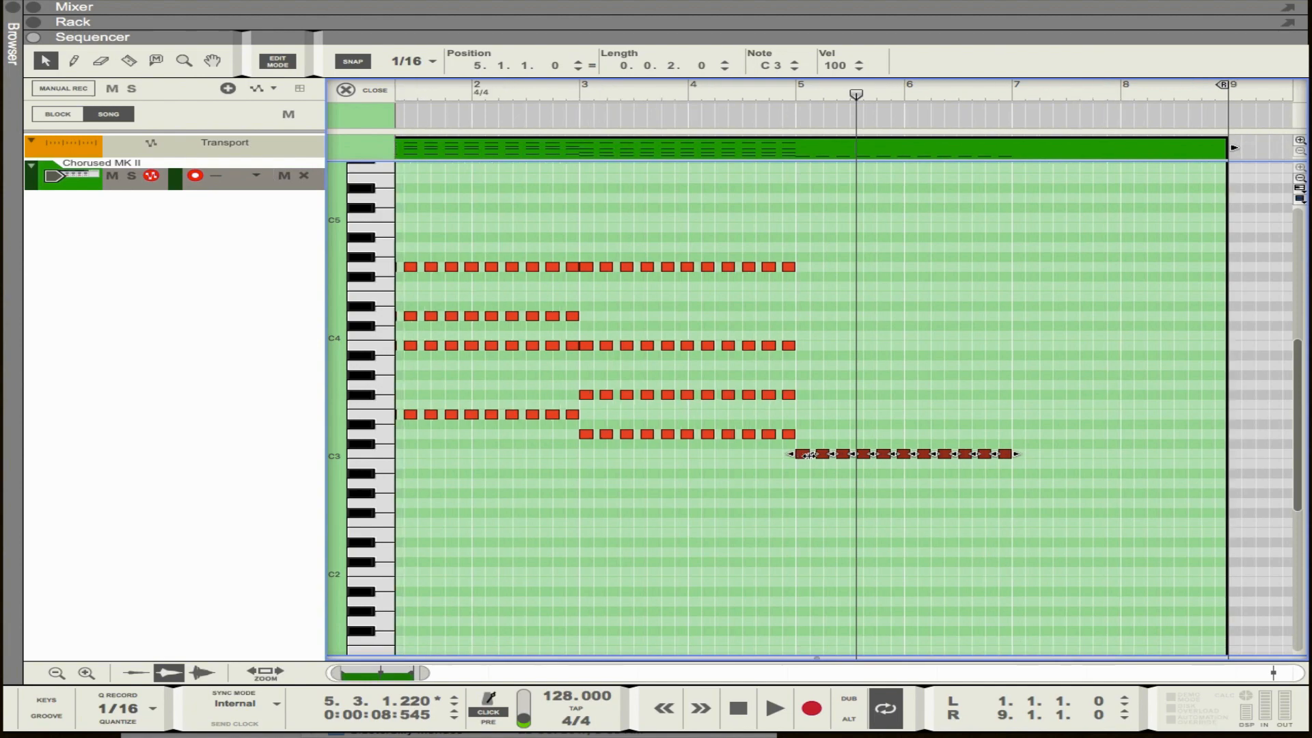
double_click(734, 708)
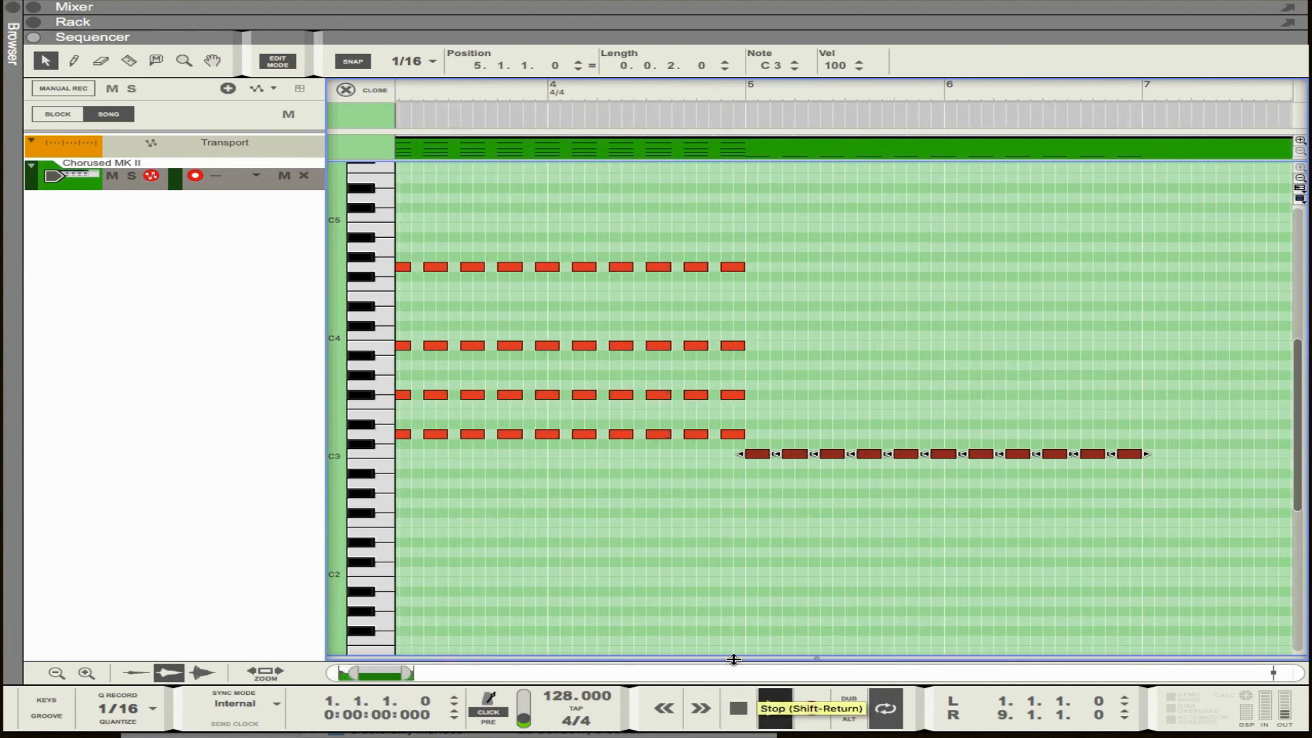
key(space)
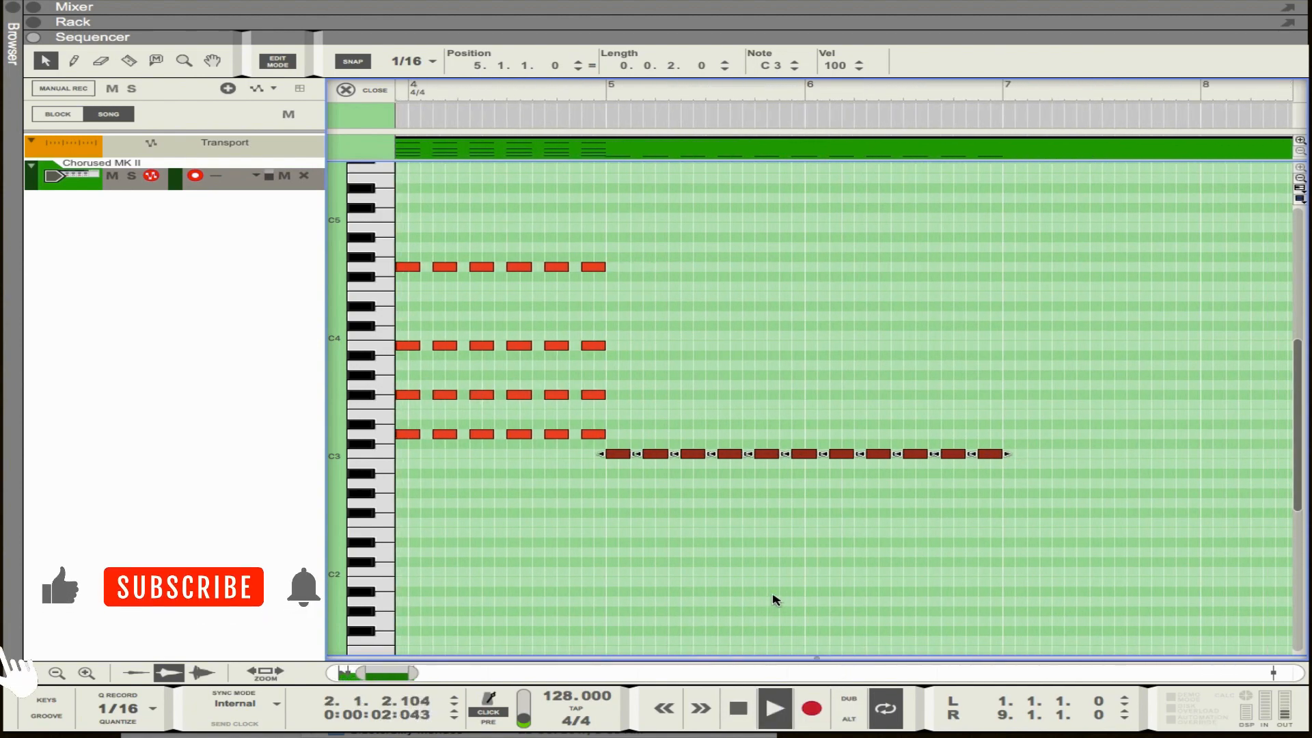
click(772, 589)
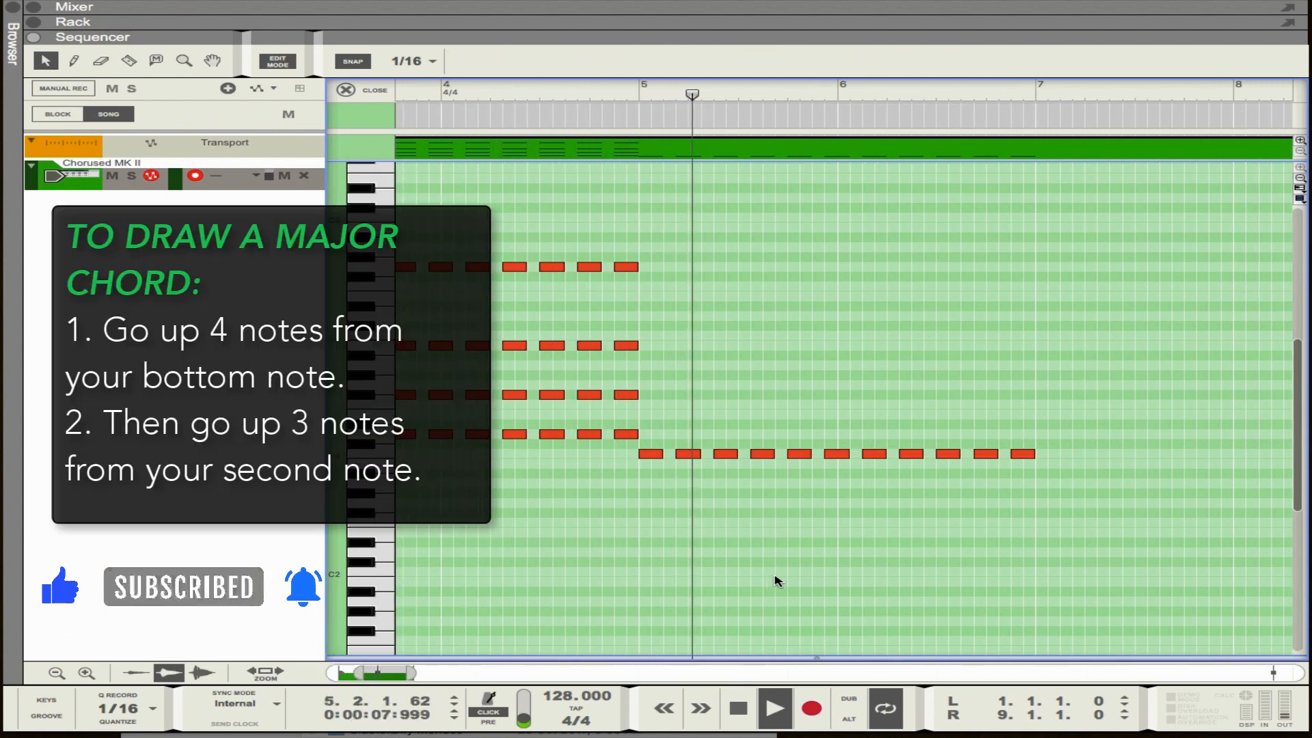
key(space)
Step: Add rows at E3 and G3 above the C3 row to form a major chord, and raise the E3 row to E4
drag(668, 464, 682, 406)
drag(1038, 417, 1028, 420)
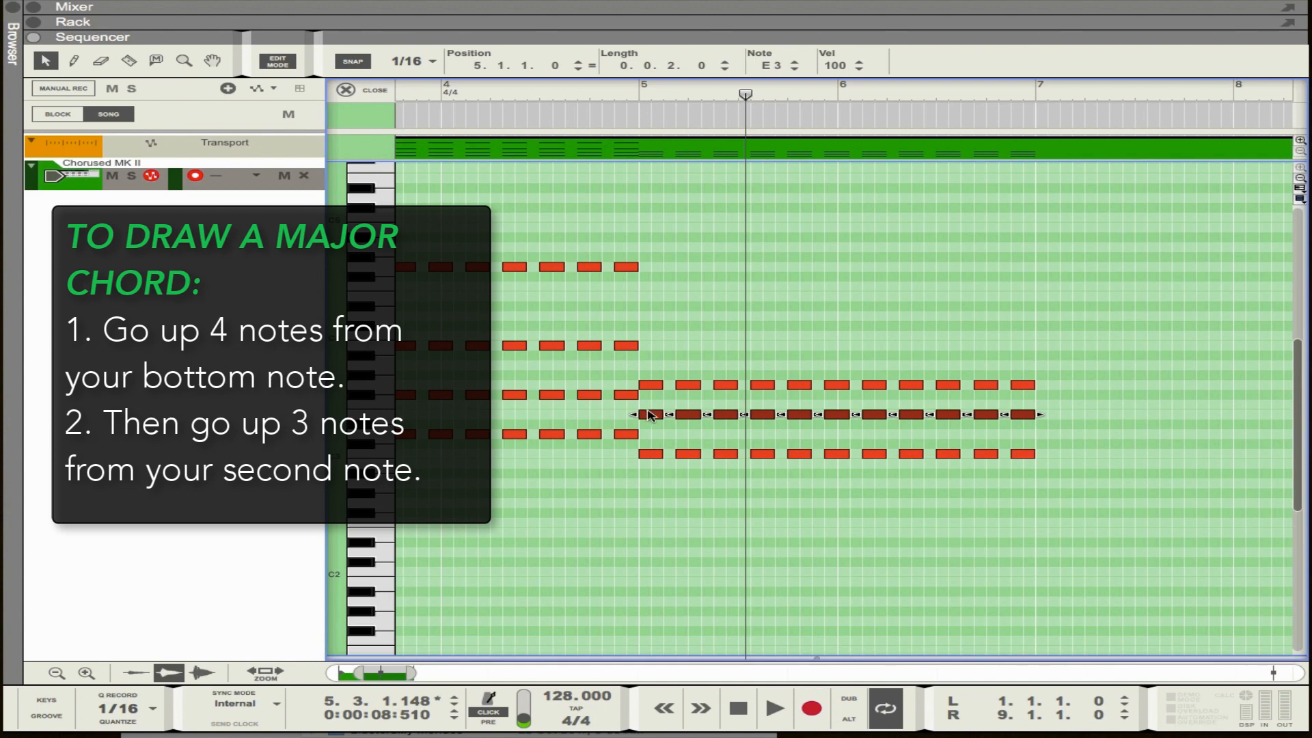
drag(649, 415, 651, 300)
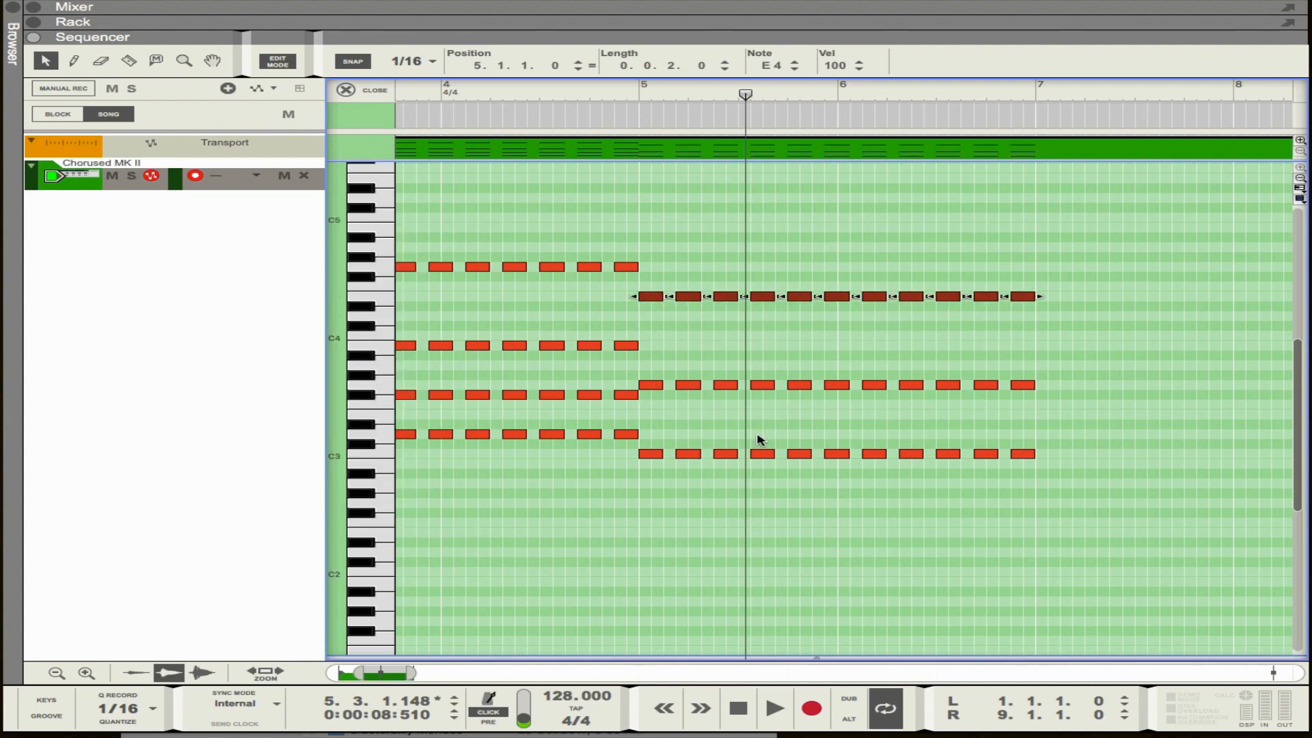
Step: Play back the third chord and copy its E4 row to 7.1.1 at C#4 to begin the fourth chord
click(738, 707)
click(775, 708)
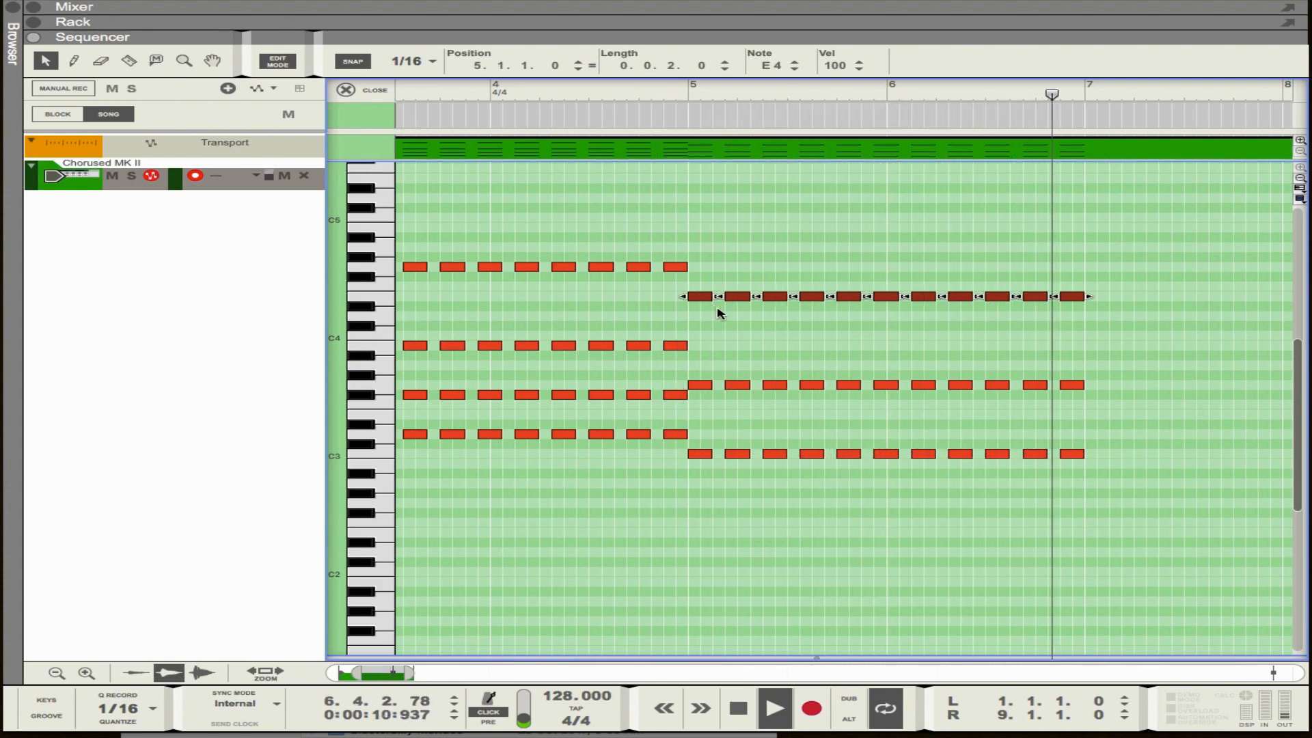
key(space)
drag(998, 440, 954, 330)
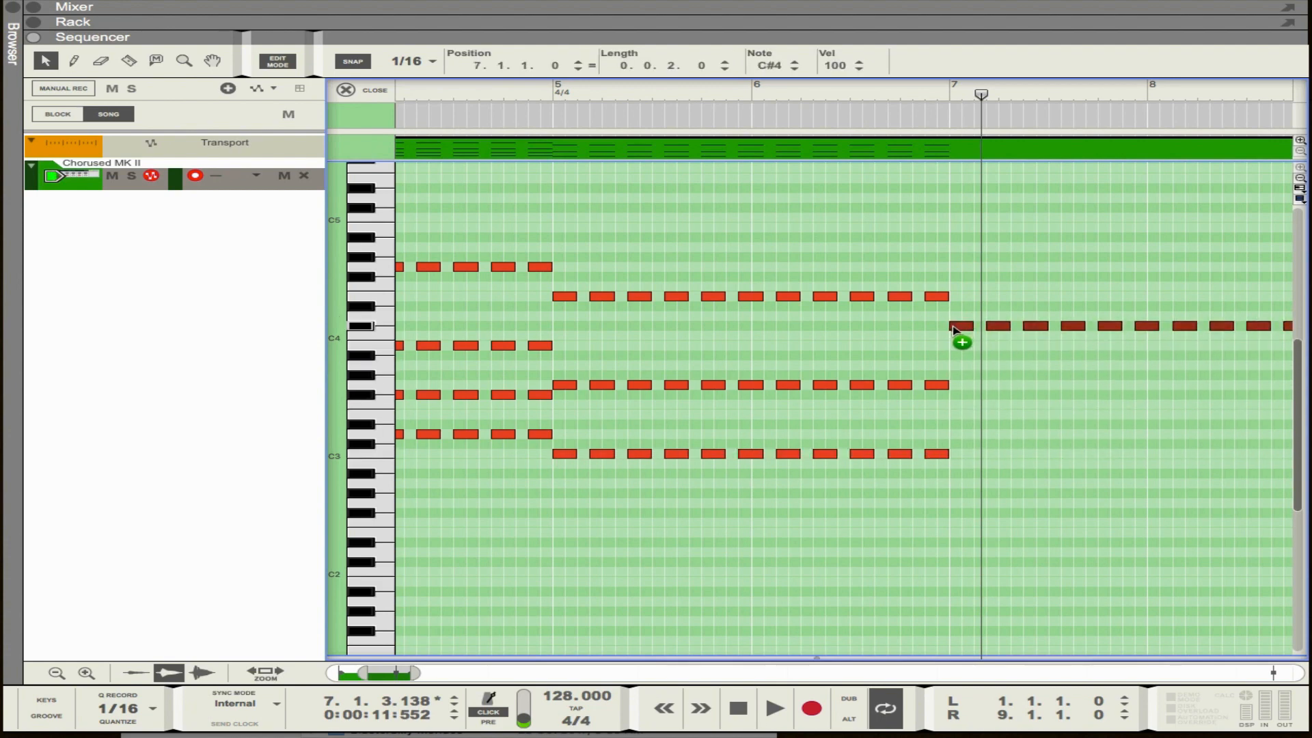
Step: Play back the third and fourth chord passages repeatedly from bar 5
click(554, 86)
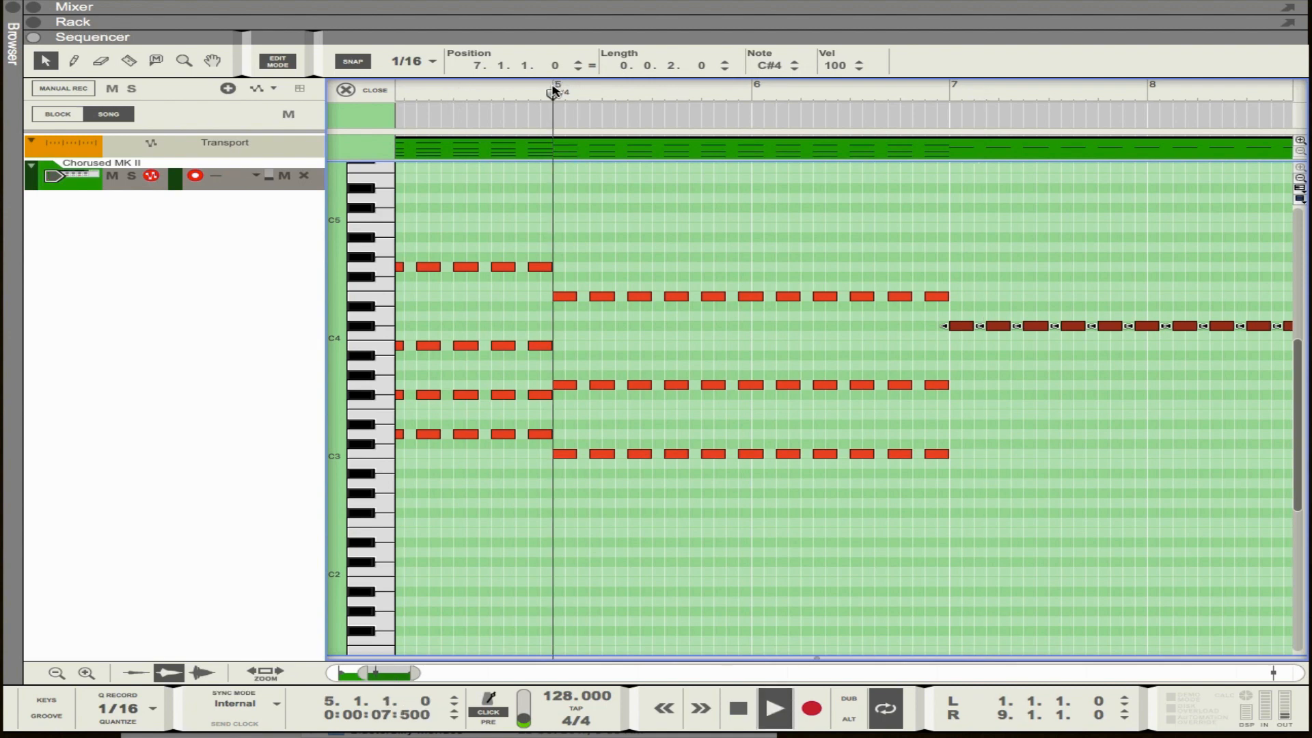
key(space)
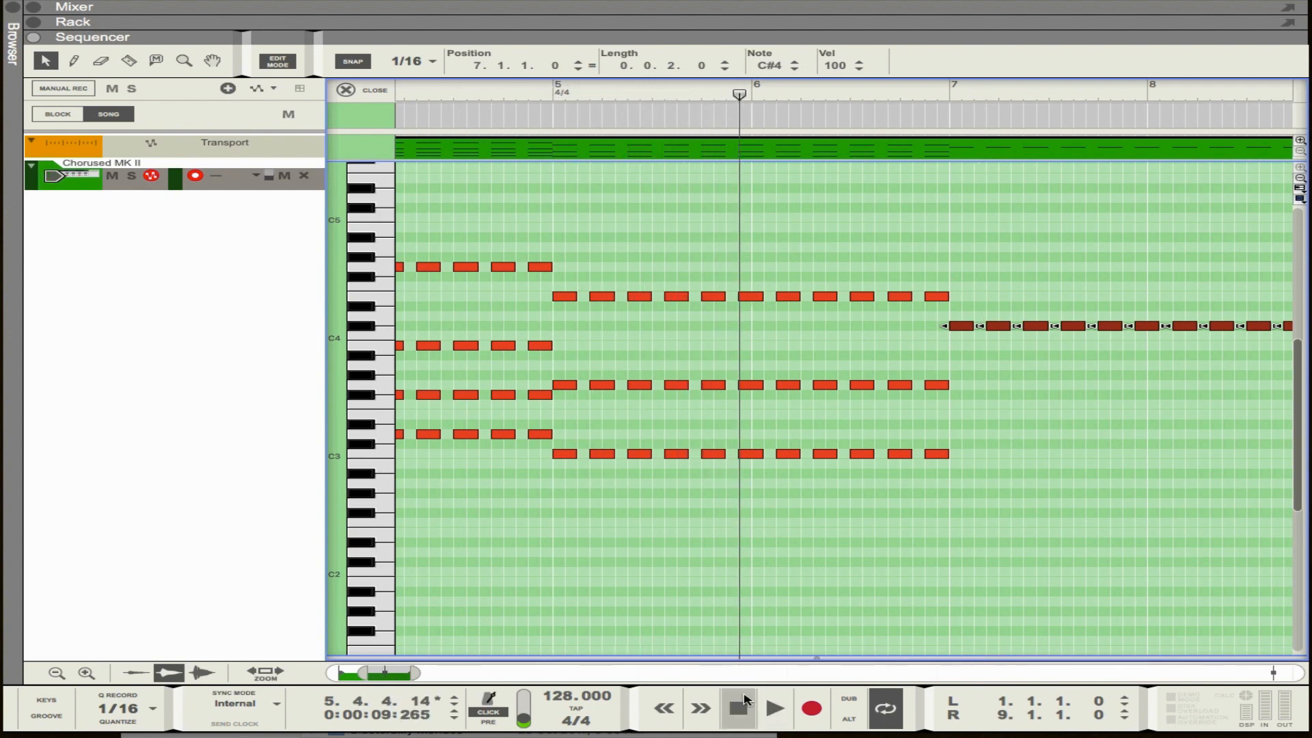
click(745, 698)
key(space)
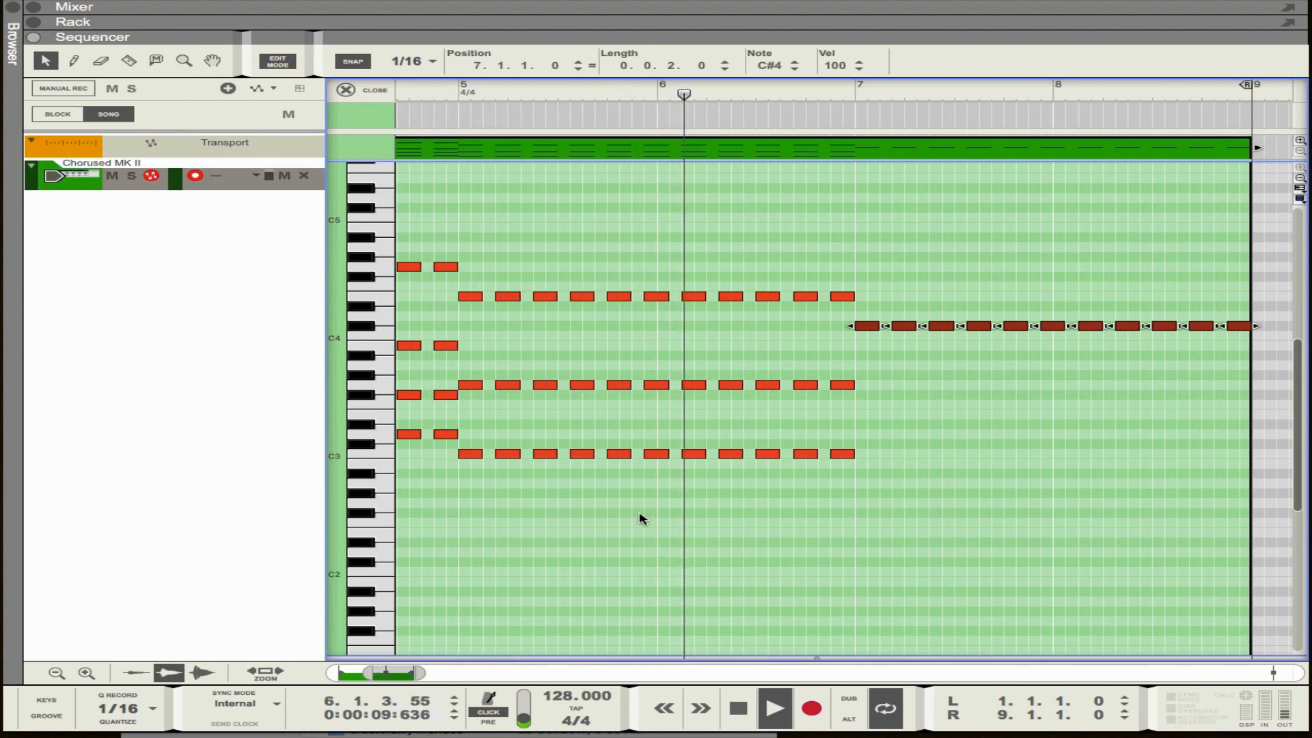
key(space)
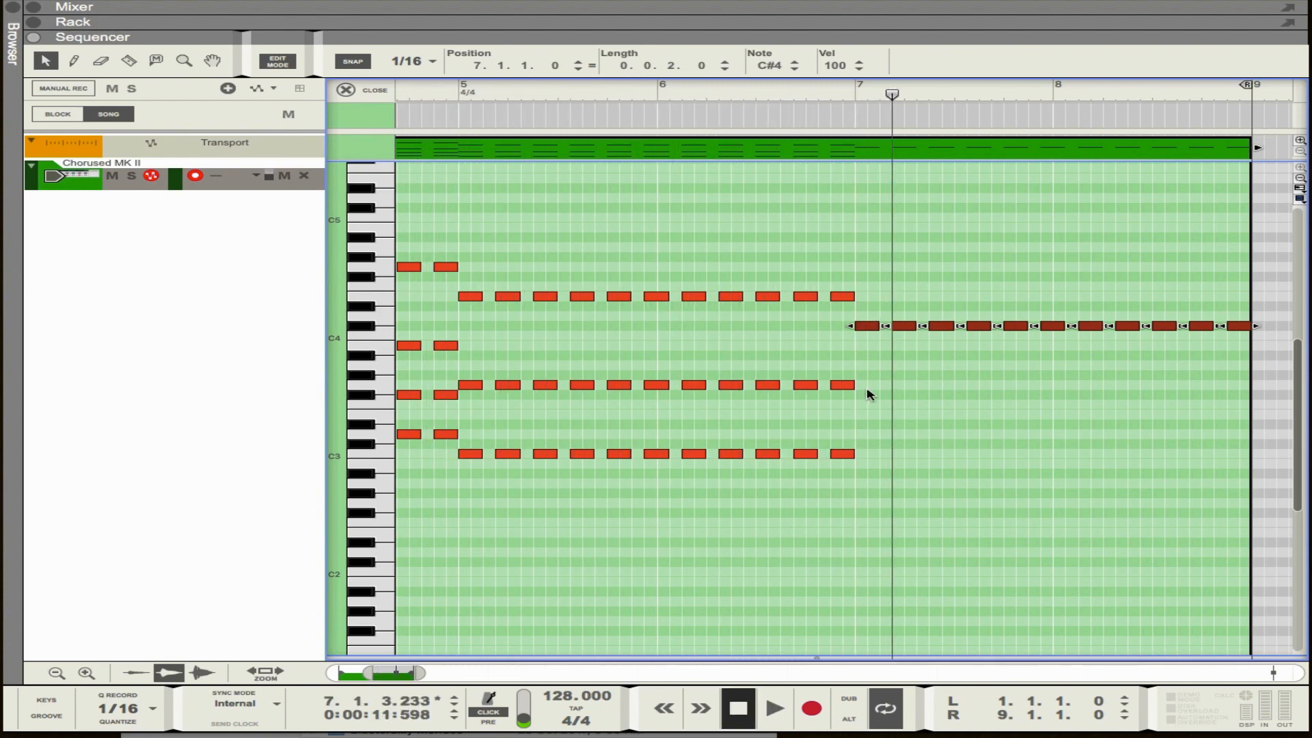
click(459, 88)
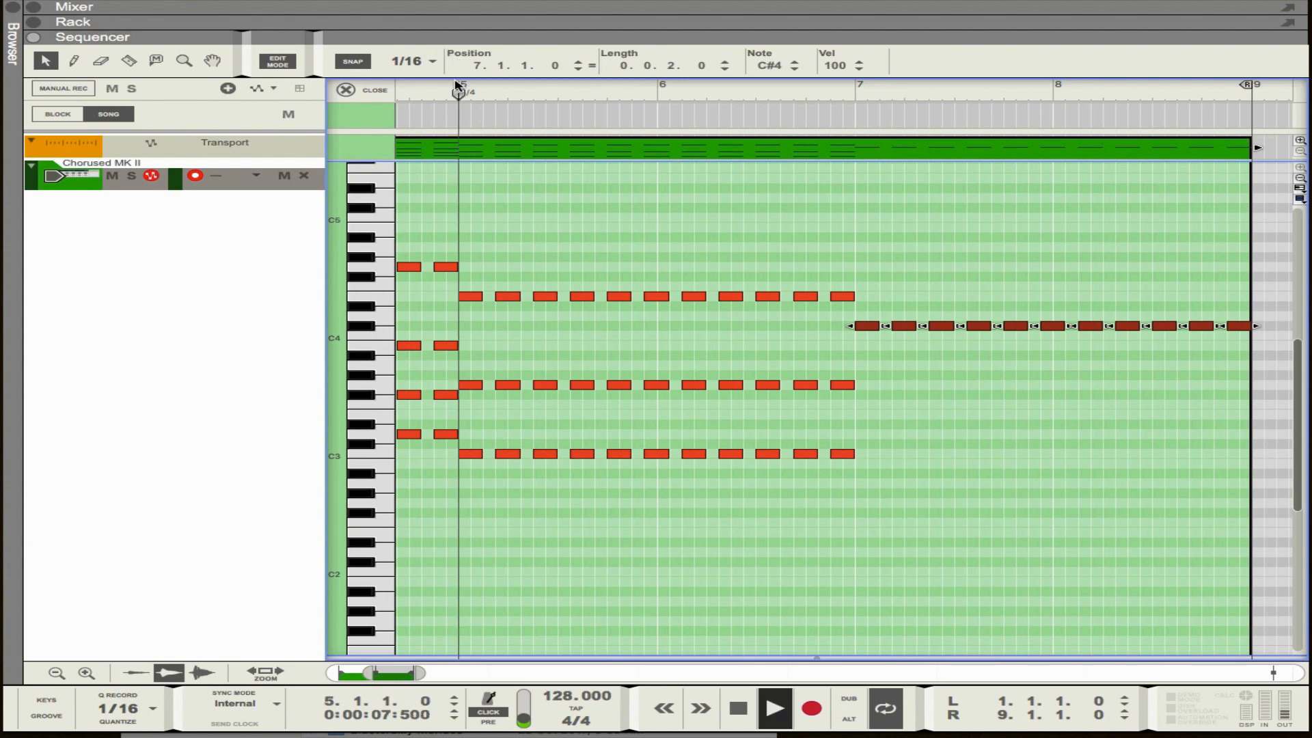
key(space)
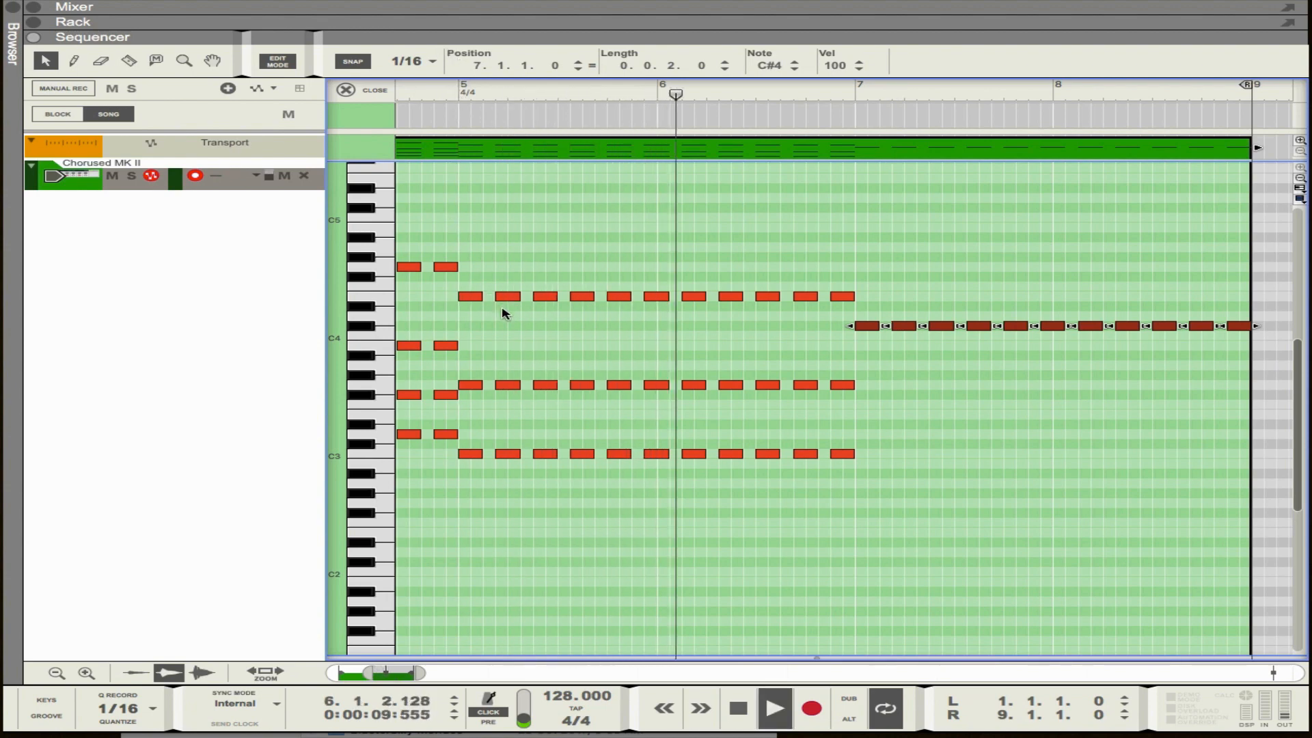
key(space)
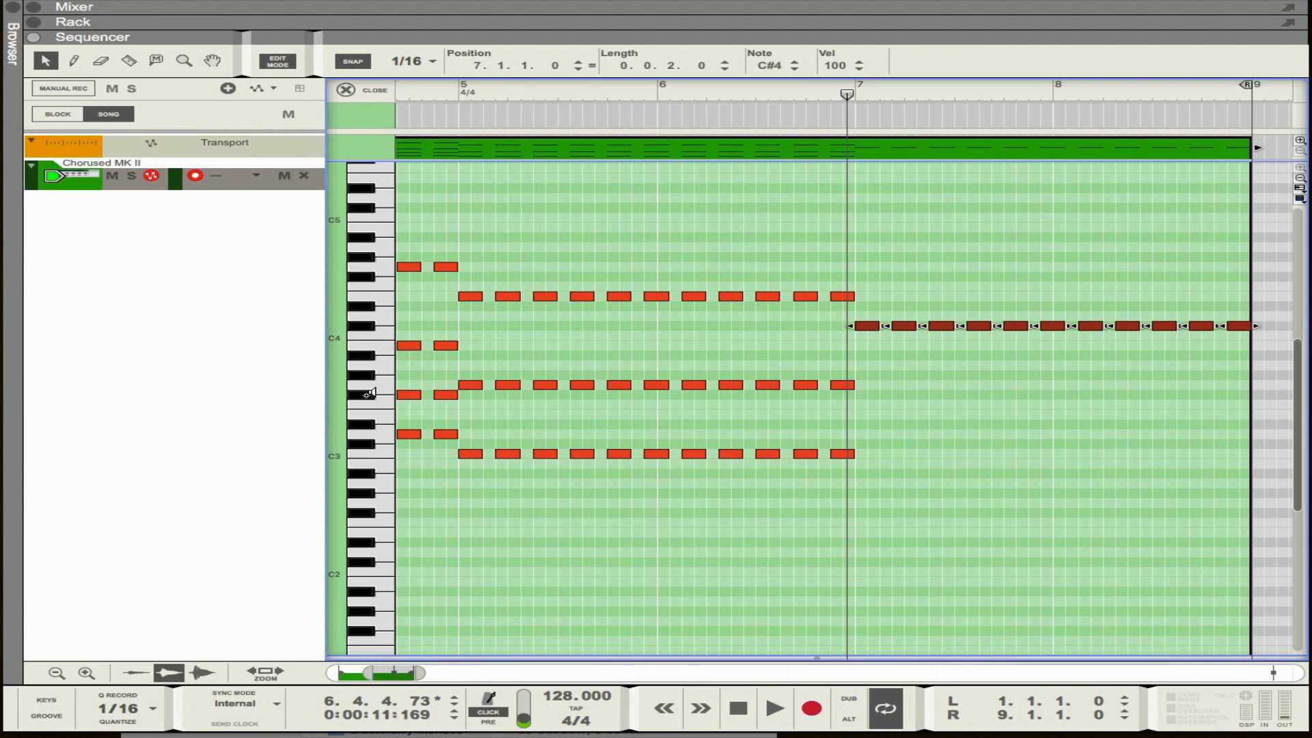
Step: Lower the fourth chord's C#4 row to C4 and add copies at A3 and E3 beneath it to form a minor chord
click(384, 433)
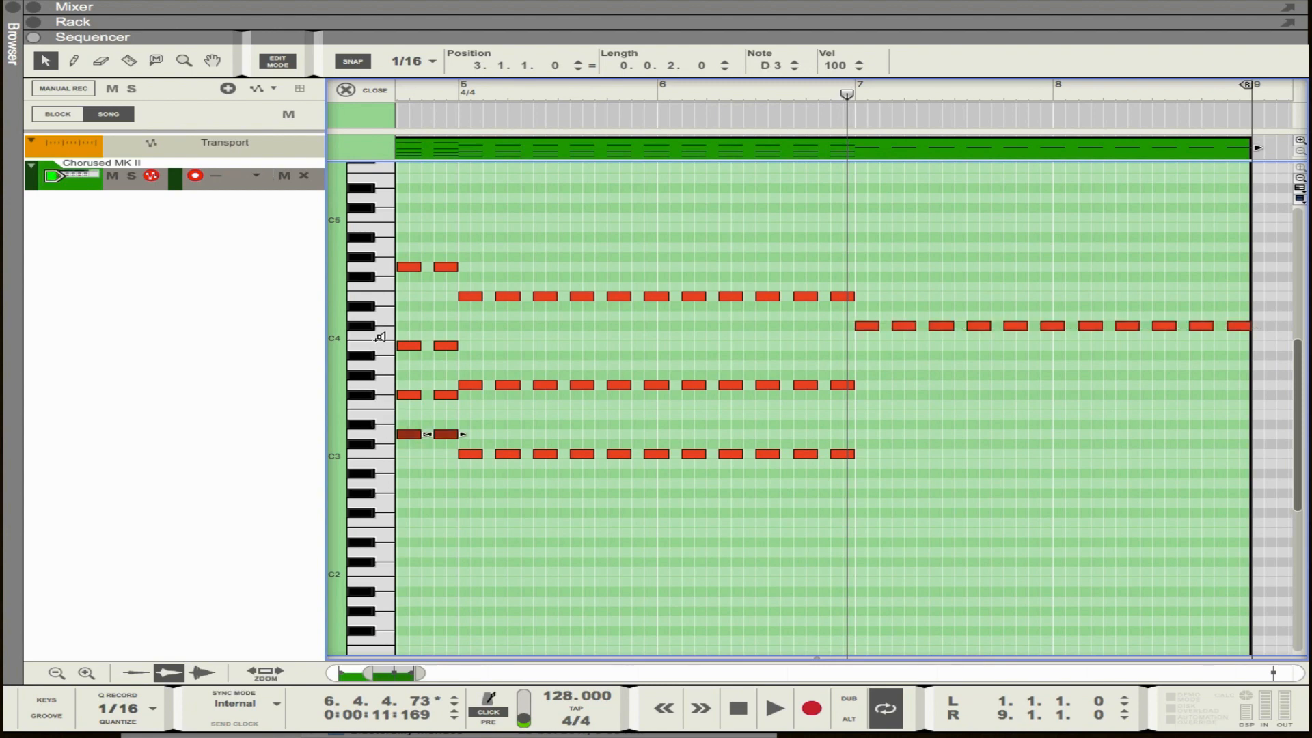
drag(785, 311, 1207, 338)
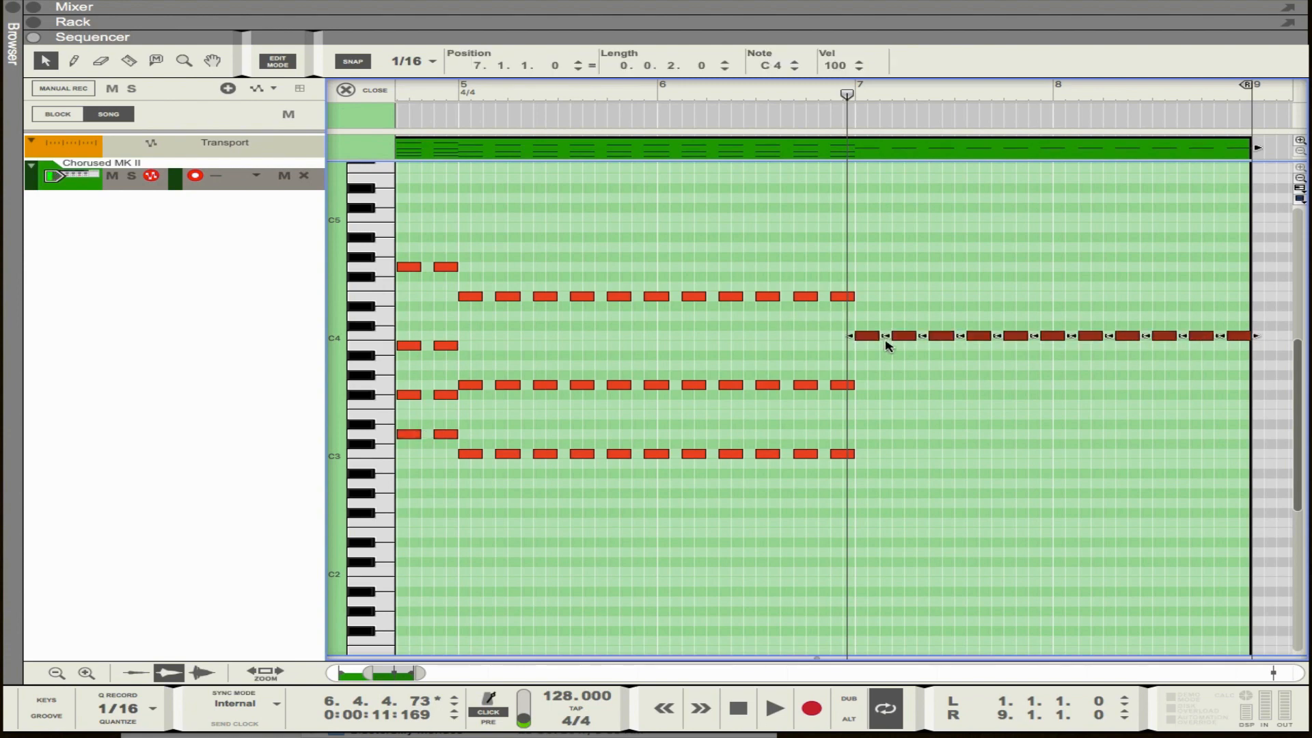
drag(865, 342, 866, 408)
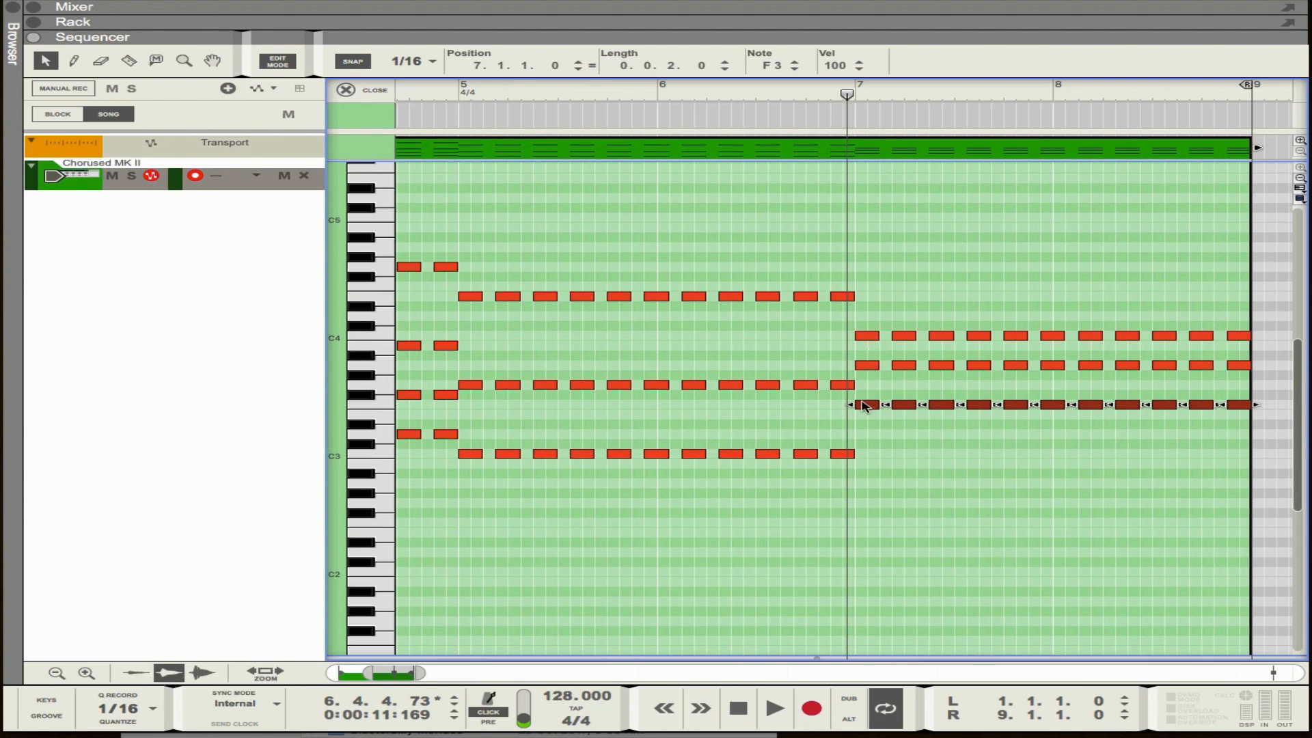
drag(869, 408, 870, 416)
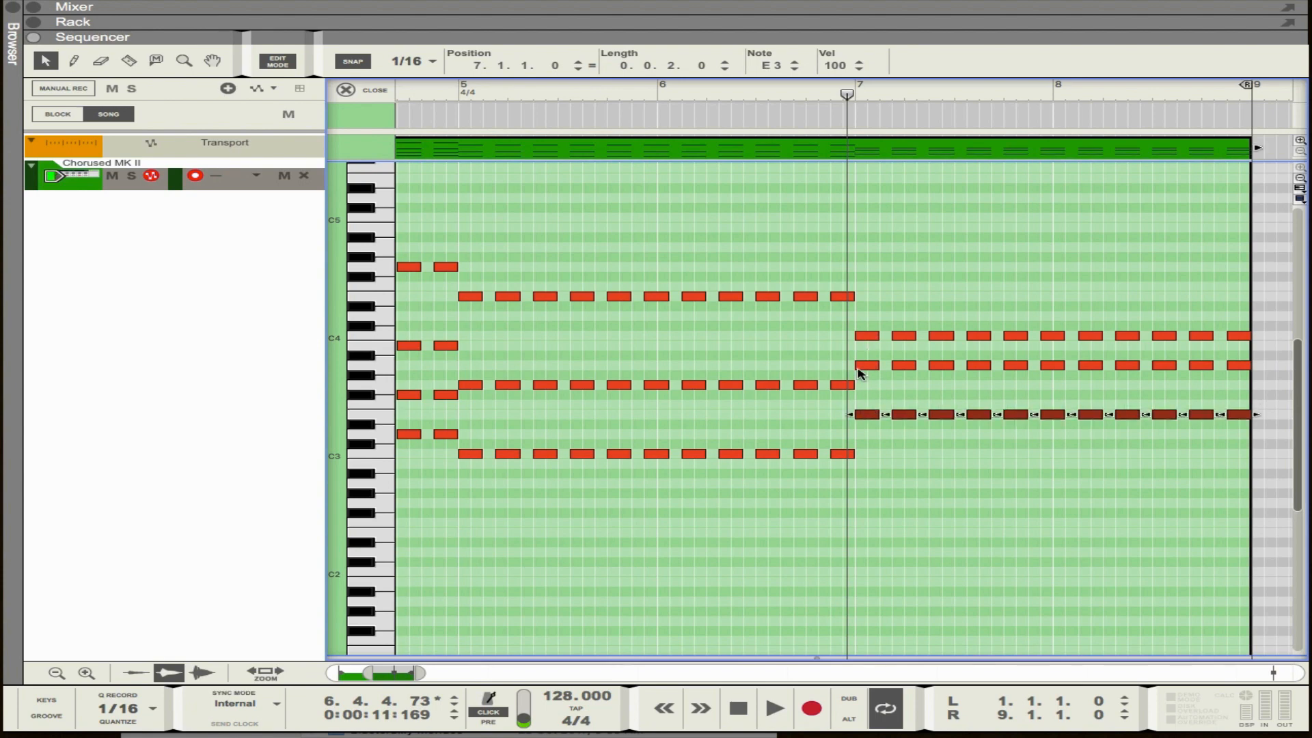
Step: Play back the progression from bar 1 to hear the fourth chord in context
click(774, 708)
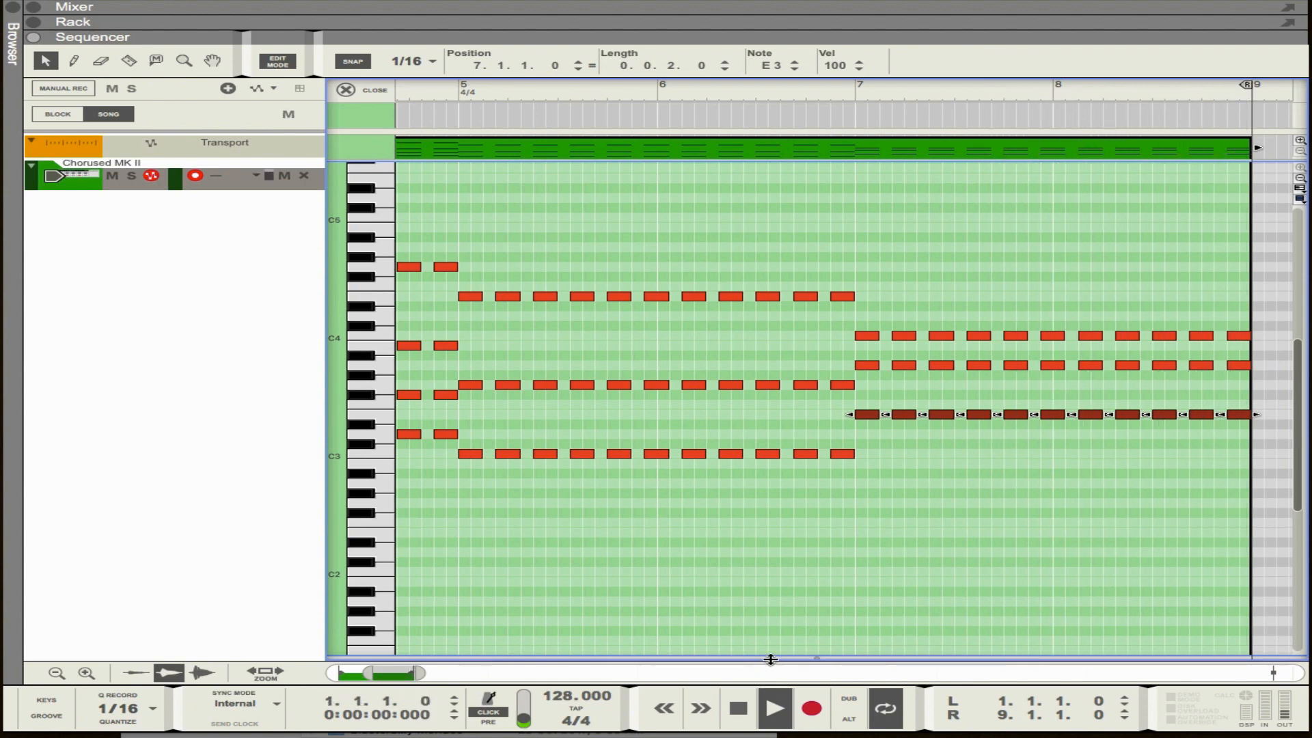
scroll(770, 657, right, 3)
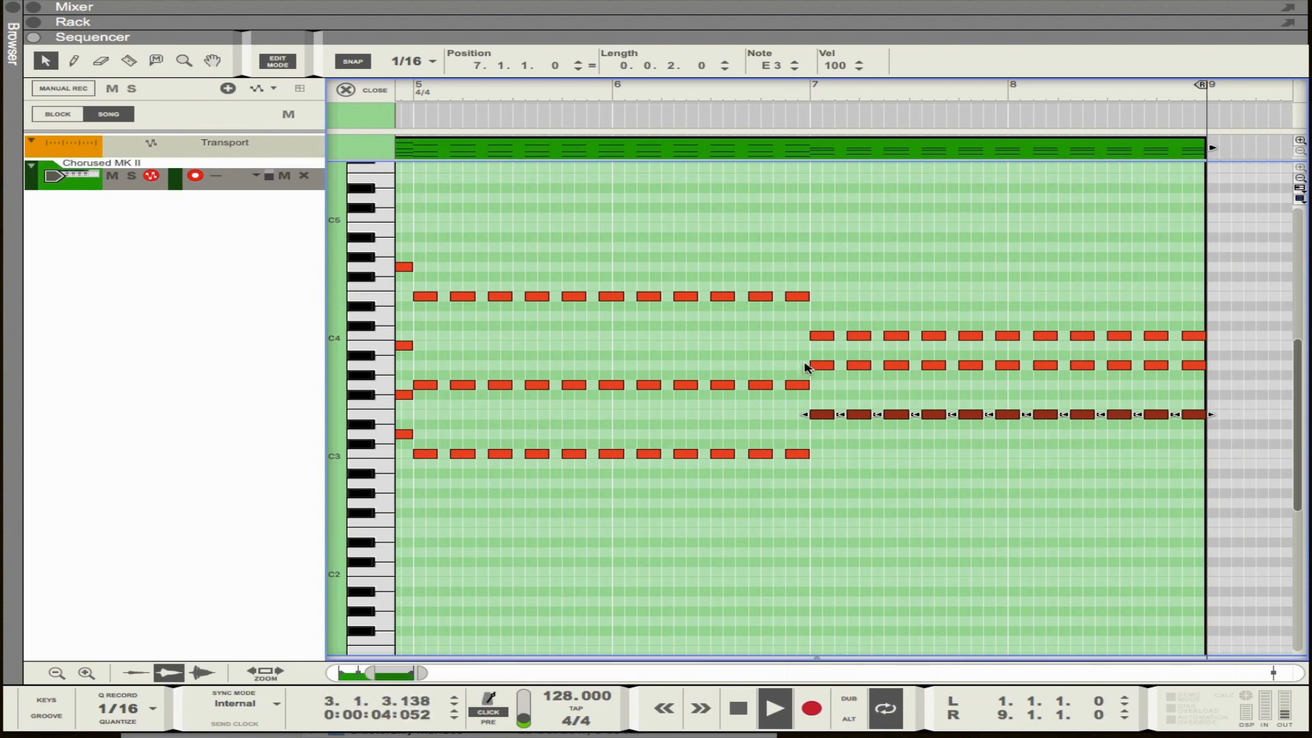
scroll(831, 409, left, 3)
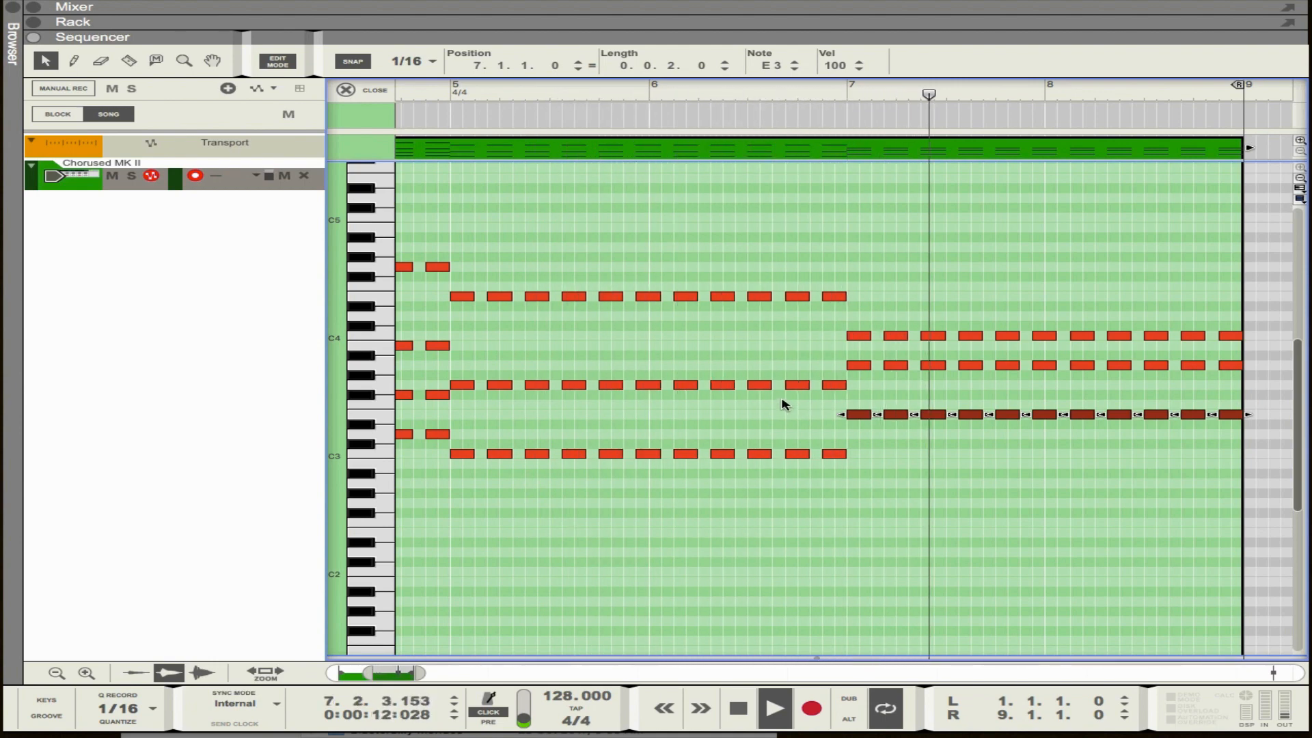
Step: Try raising the fourth chord's A3 row an octave to A4, and undo the move
drag(823, 366, 1204, 362)
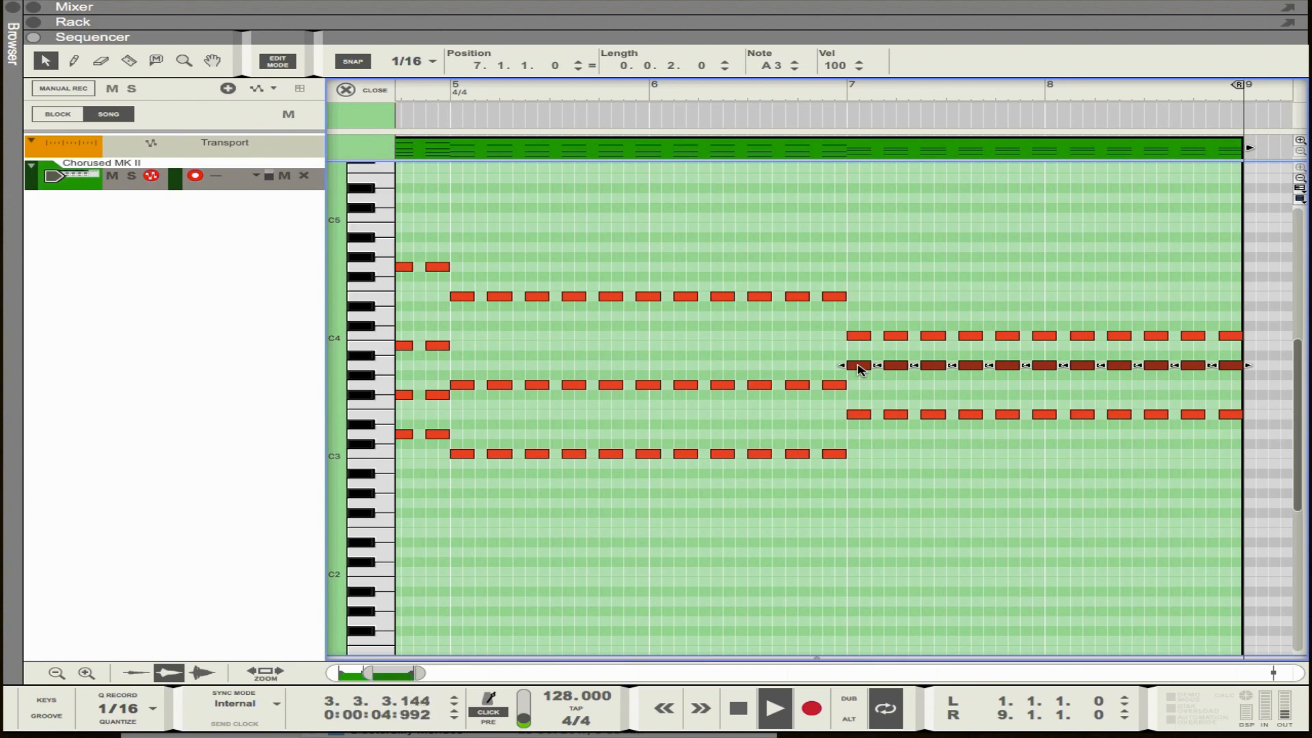
drag(859, 367, 861, 251)
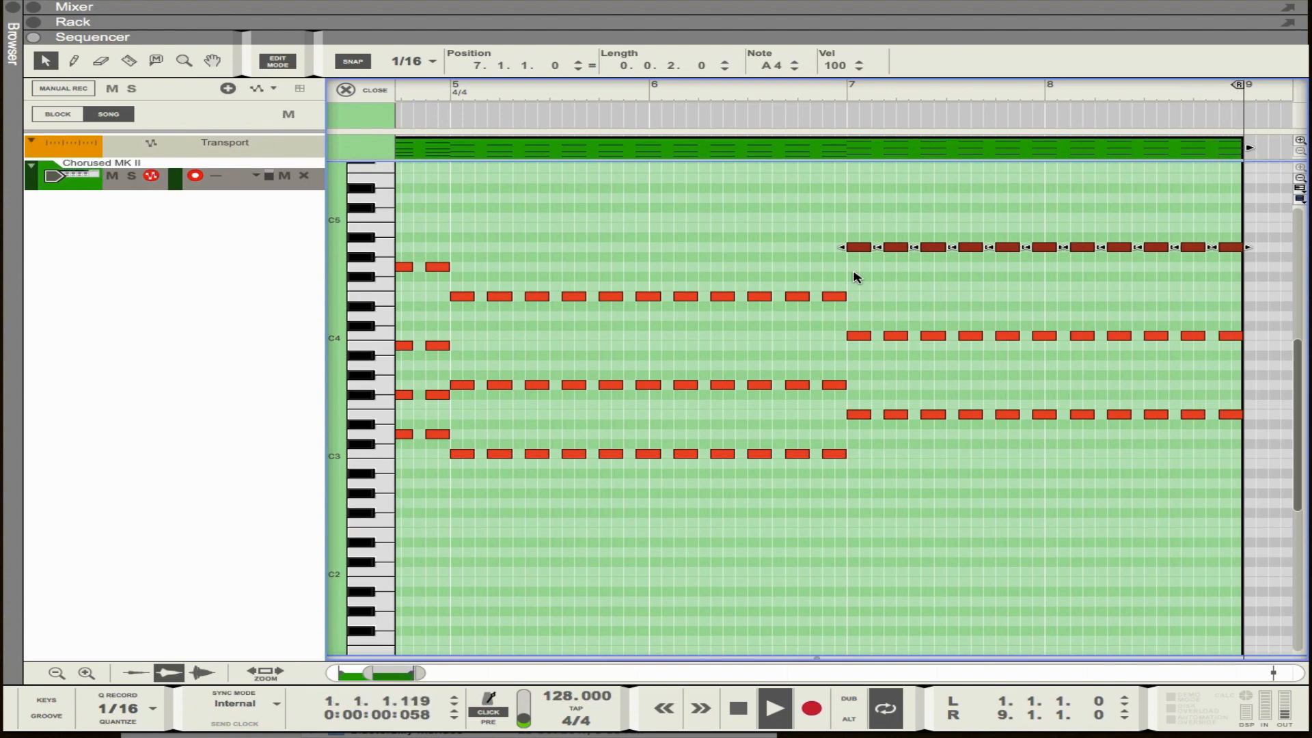
key(ctrl+z)
Step: Change the fourth chord's voicing by raising its E3 row to E4 and lowering its C4 row to C3
drag(840, 410, 1149, 422)
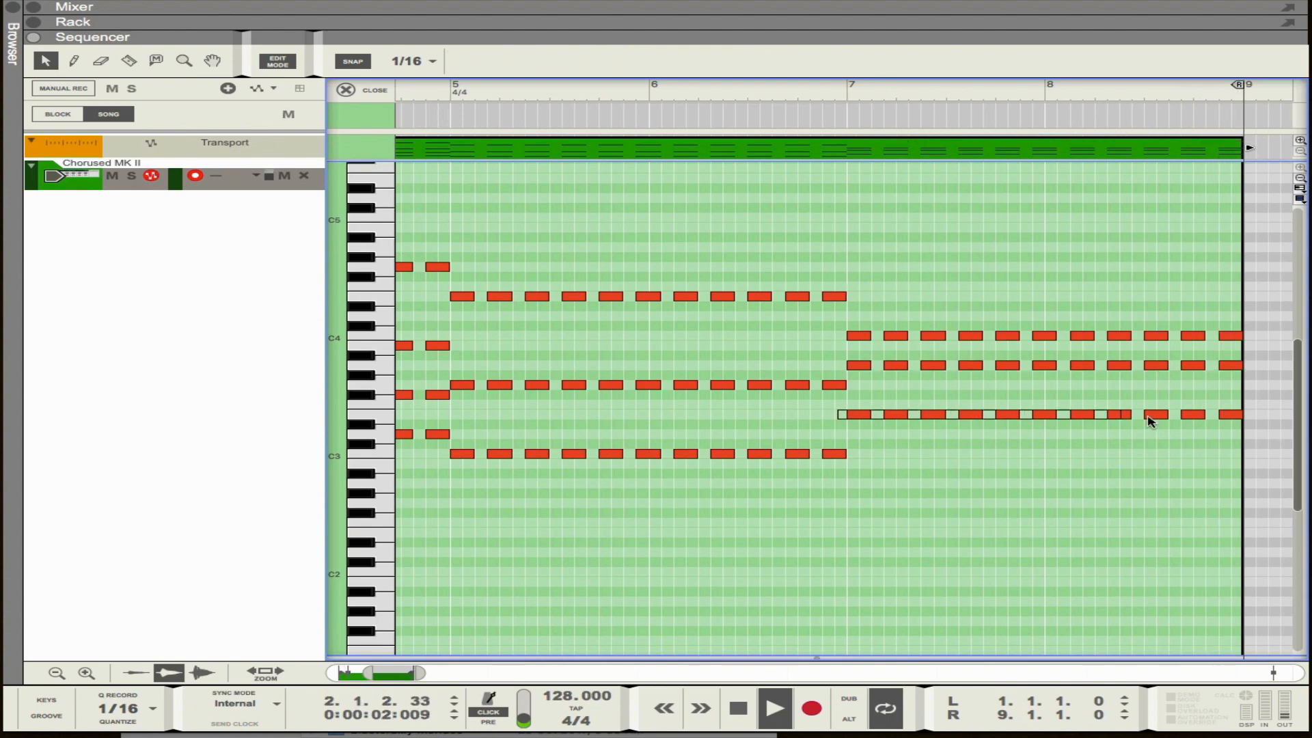
drag(1241, 429, 1242, 429)
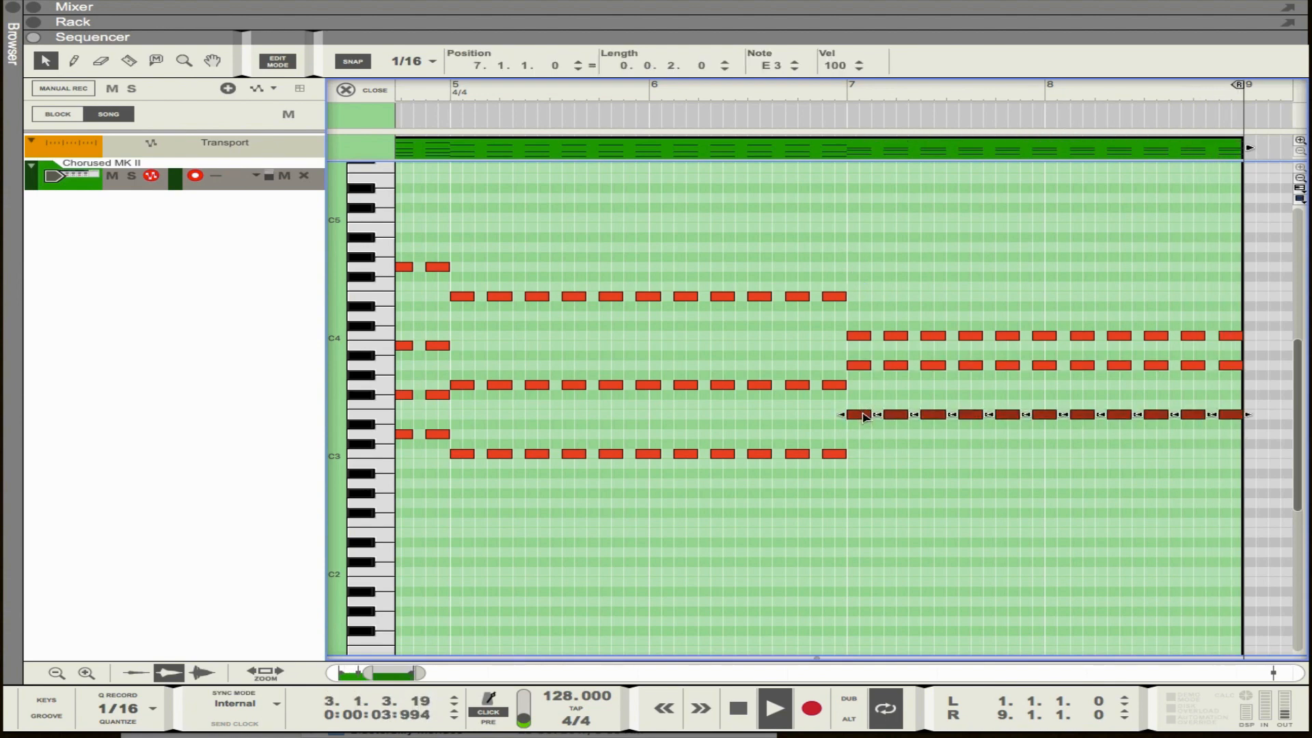
drag(862, 417, 945, 338)
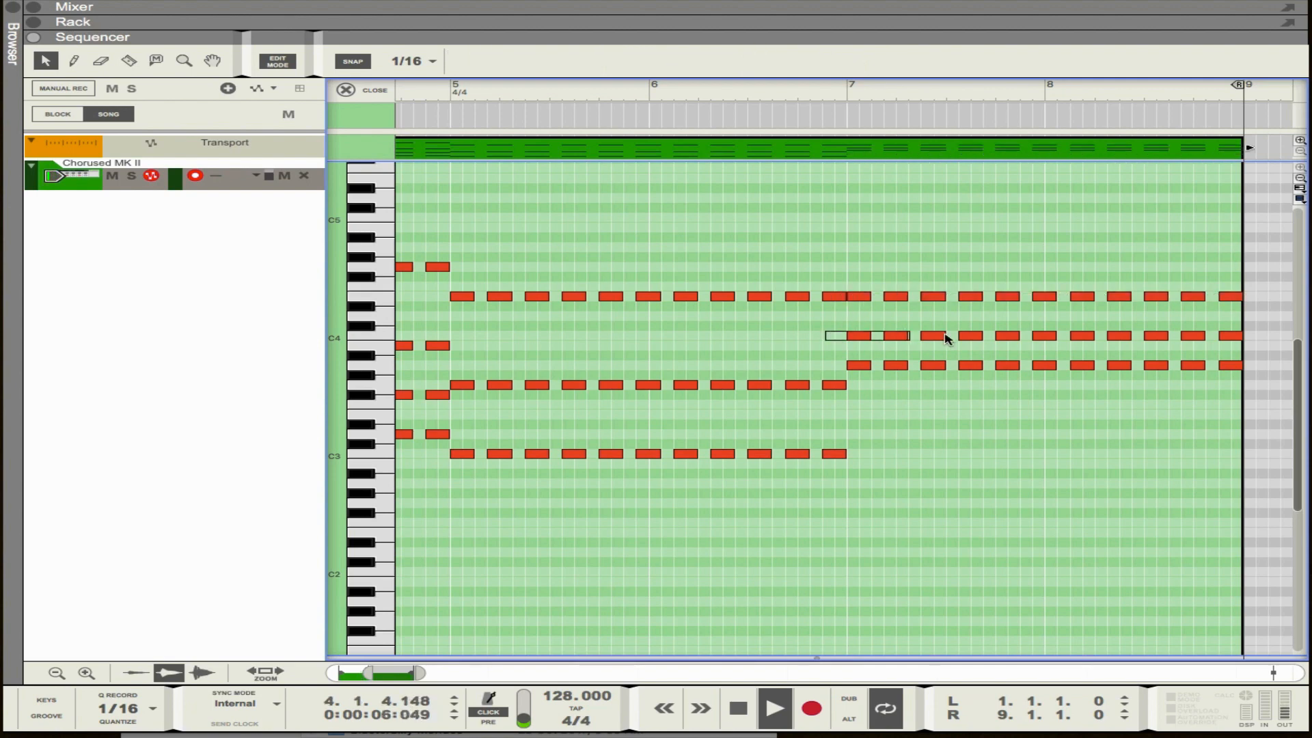
drag(1219, 345, 1218, 345)
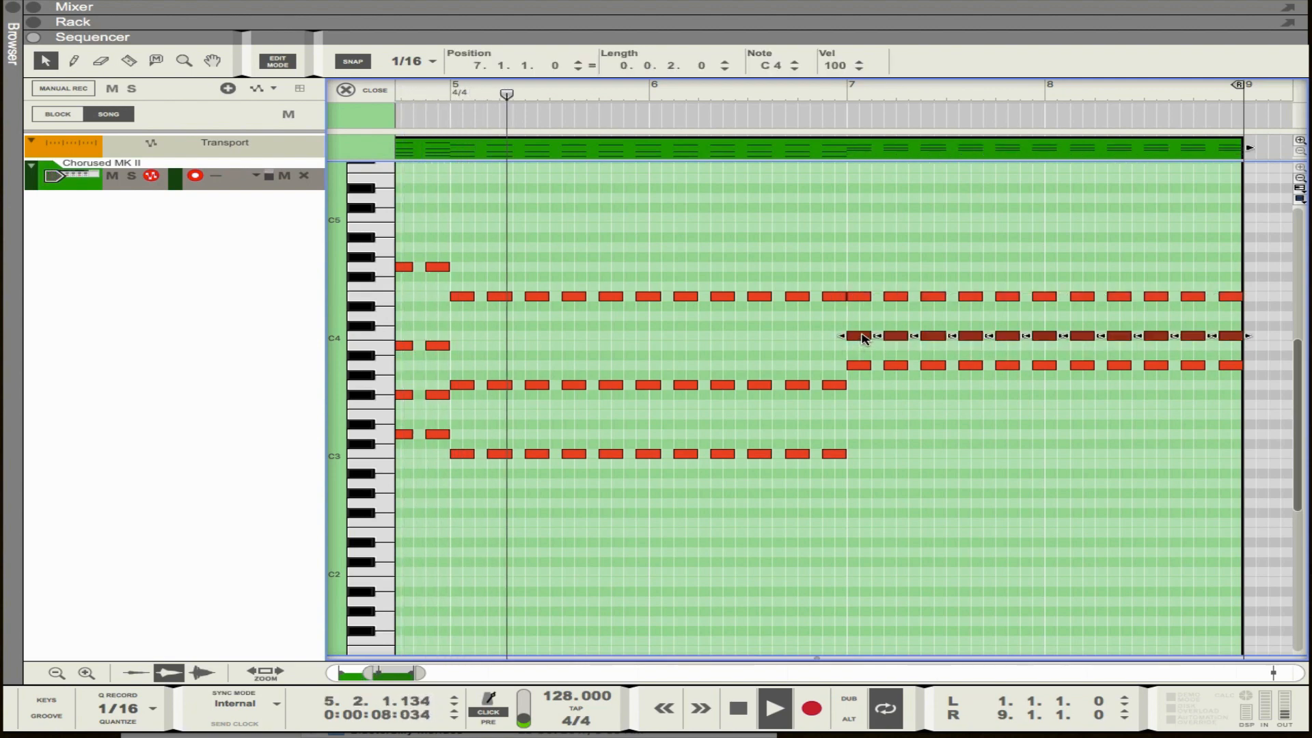
drag(858, 336, 862, 454)
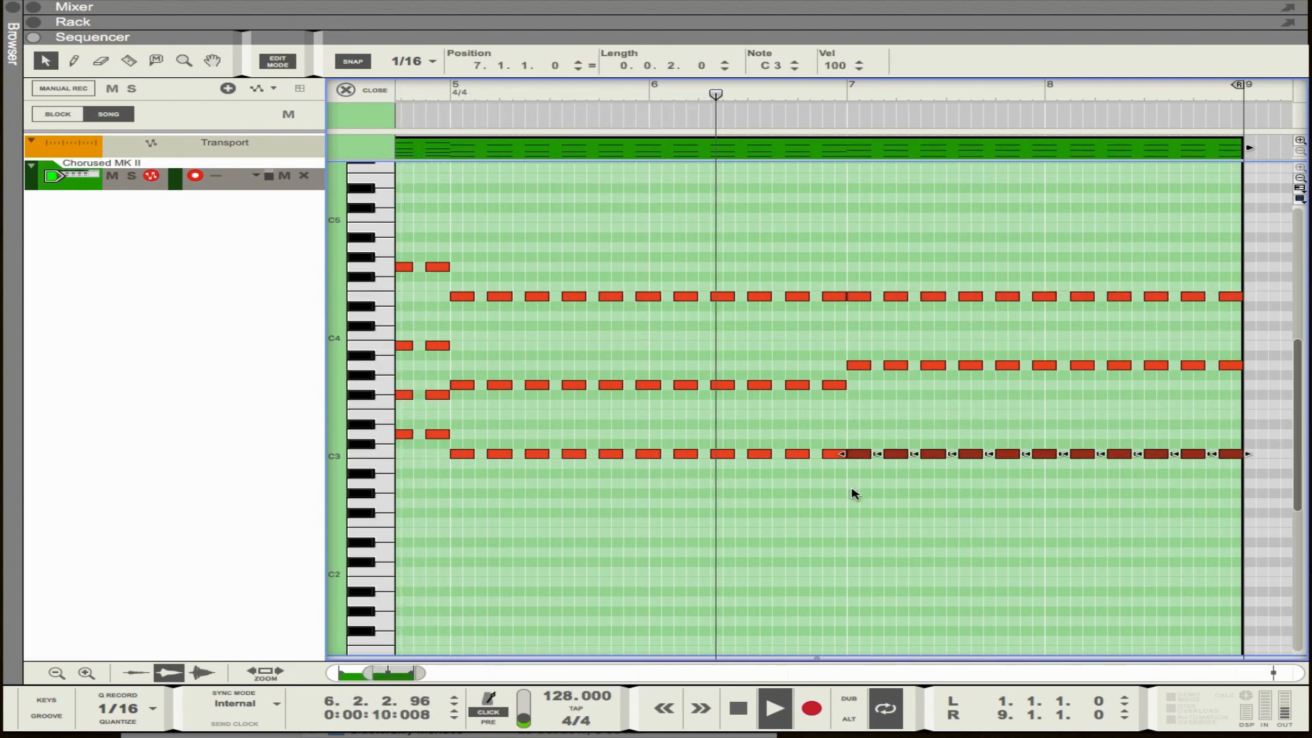
click(852, 494)
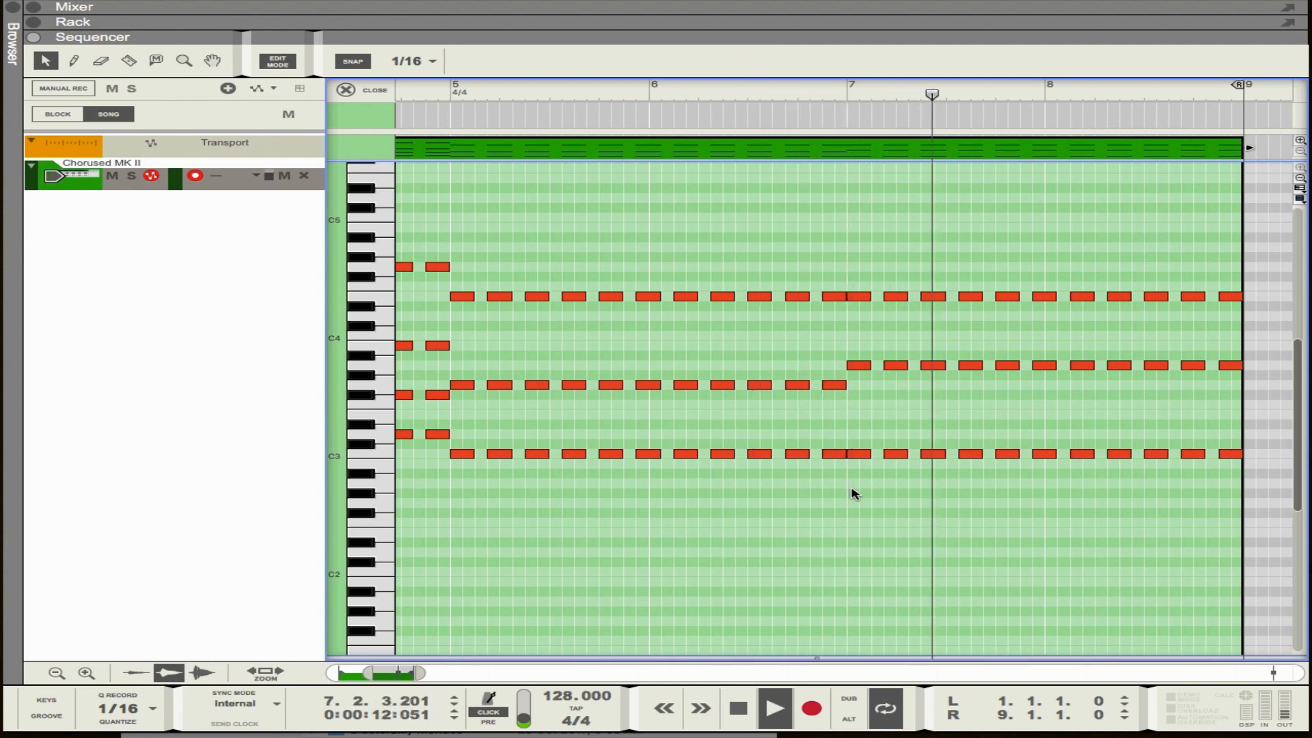
Step: Copy the fourth chord's A3 row down to G3 as a fourth note
key(g)
key(g)
key(g)
key(g)
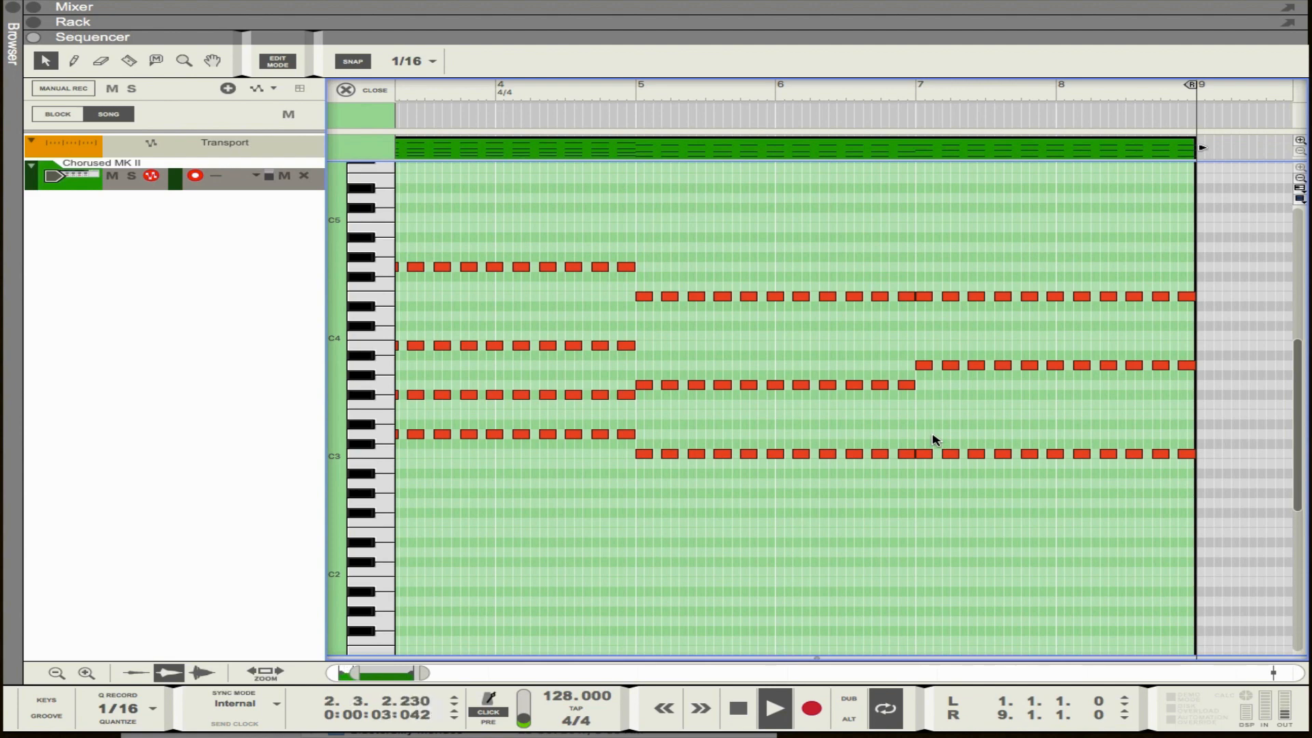
drag(1031, 367, 1201, 375)
drag(921, 369, 916, 412)
click(916, 412)
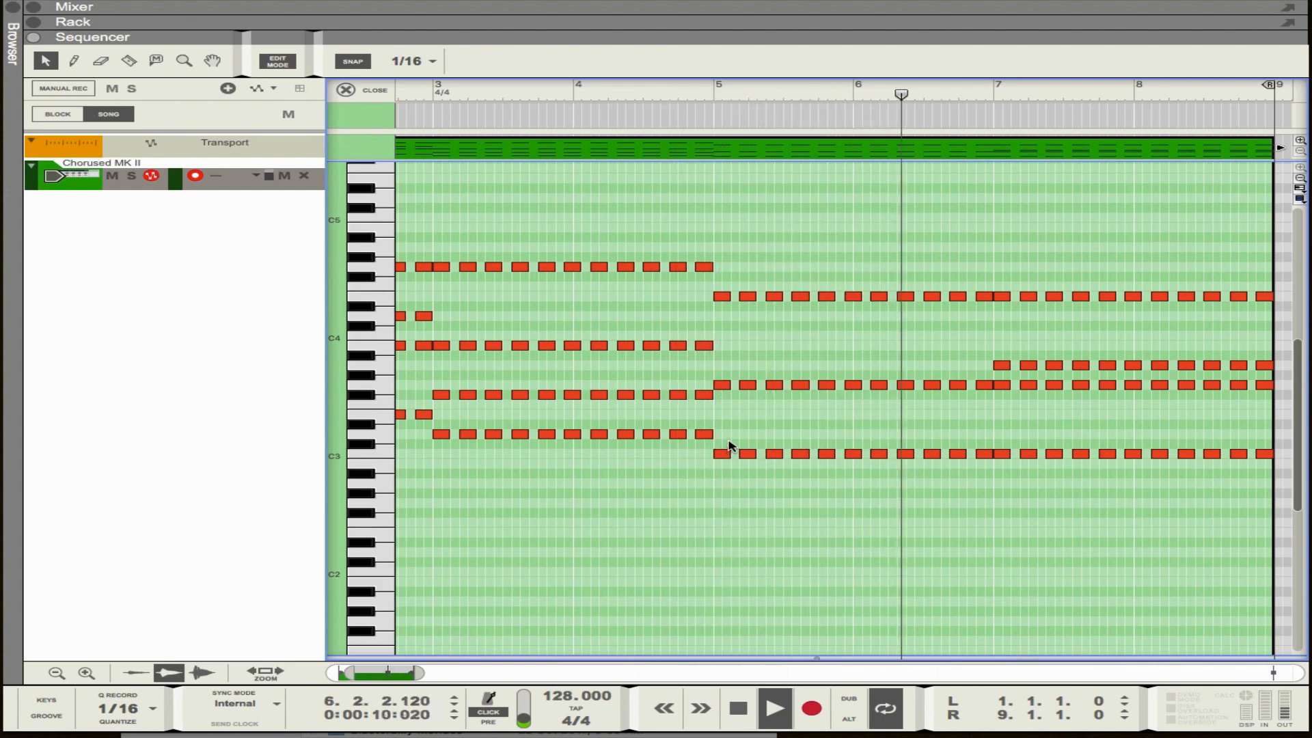
Step: Copy the third chord's G3 row up to B3 as a fourth note
drag(717, 371, 986, 390)
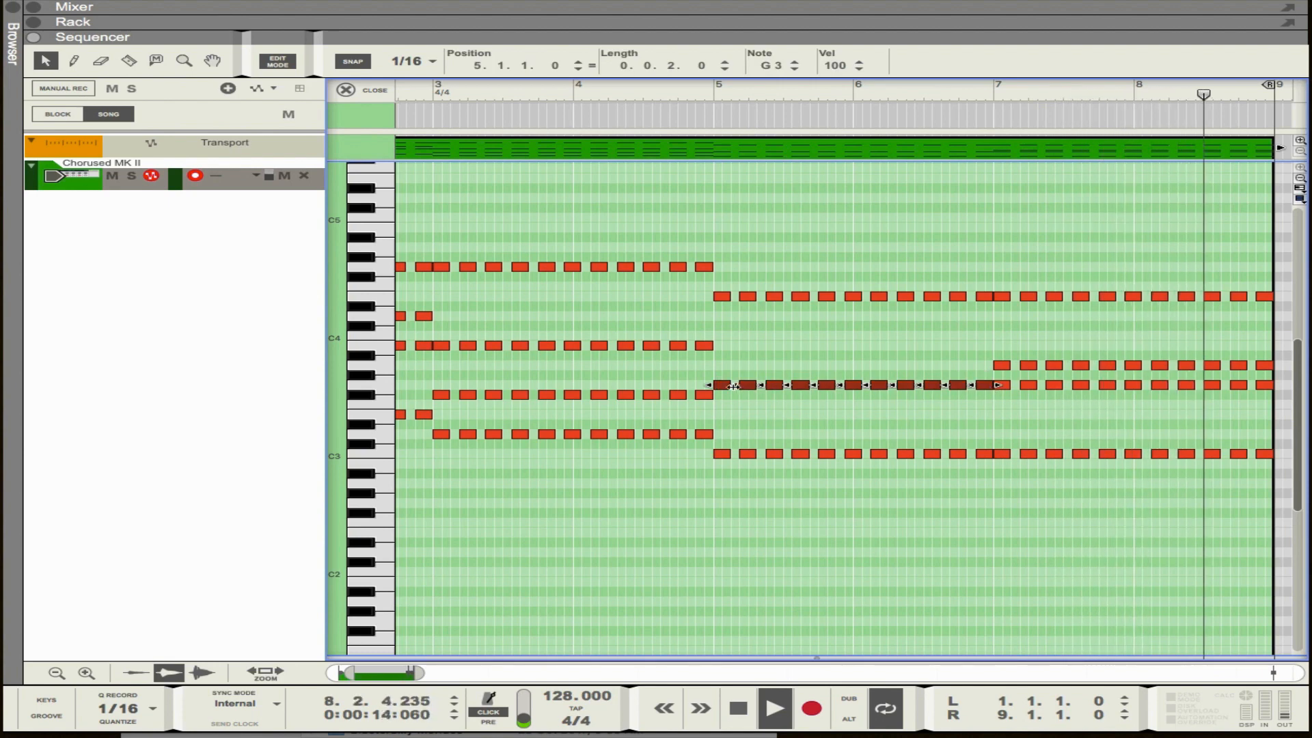
drag(732, 387, 727, 348)
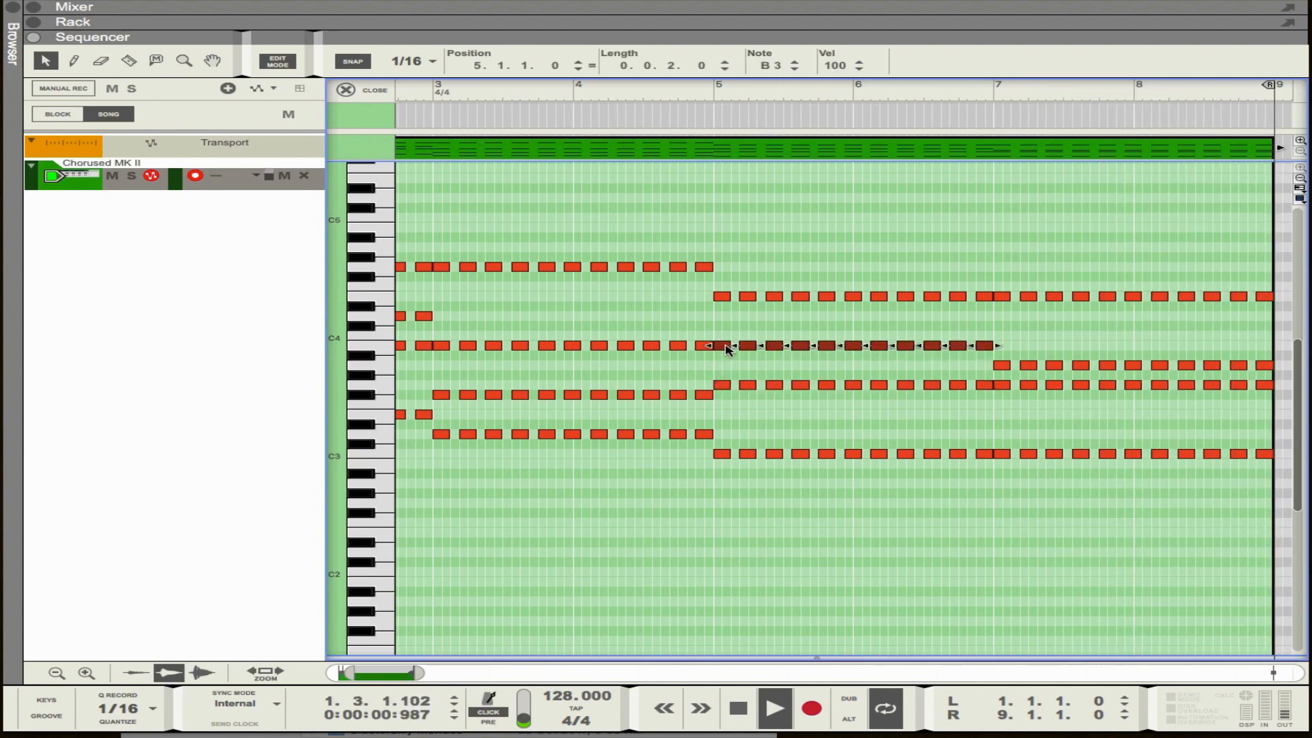
click(827, 442)
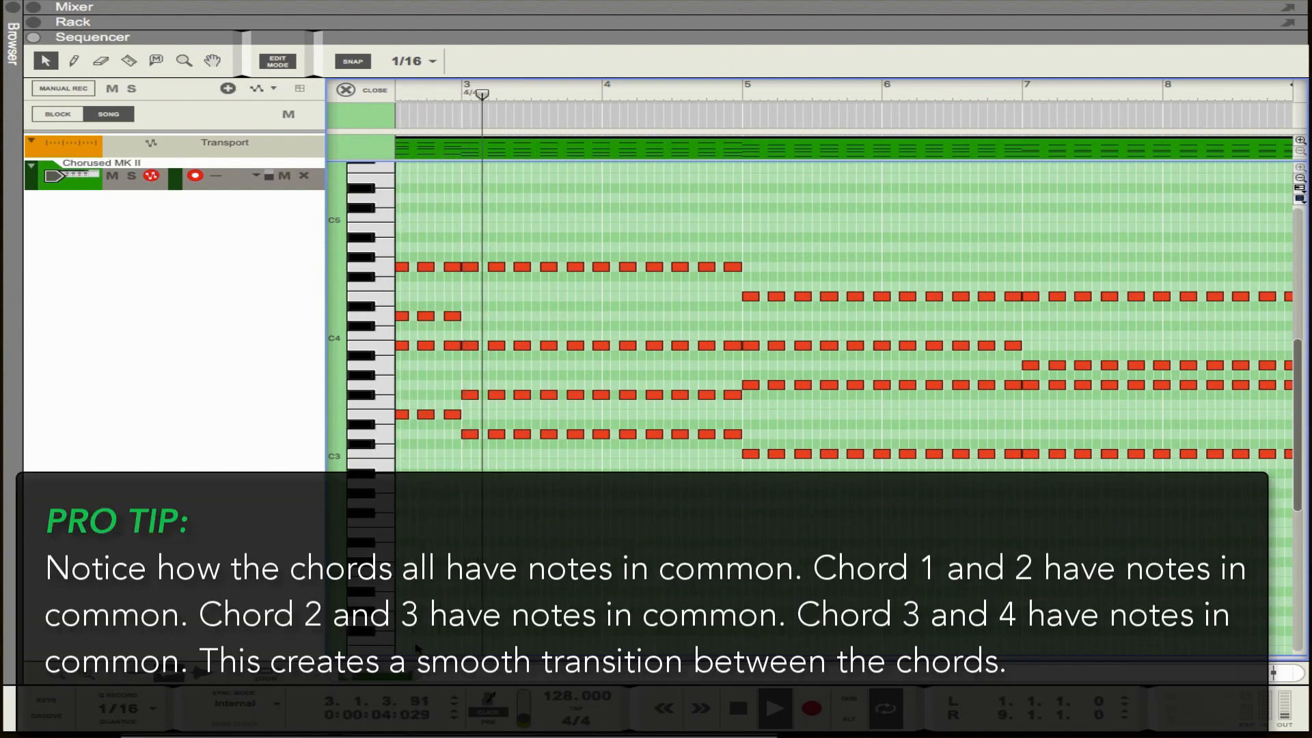
drag(402, 673, 386, 673)
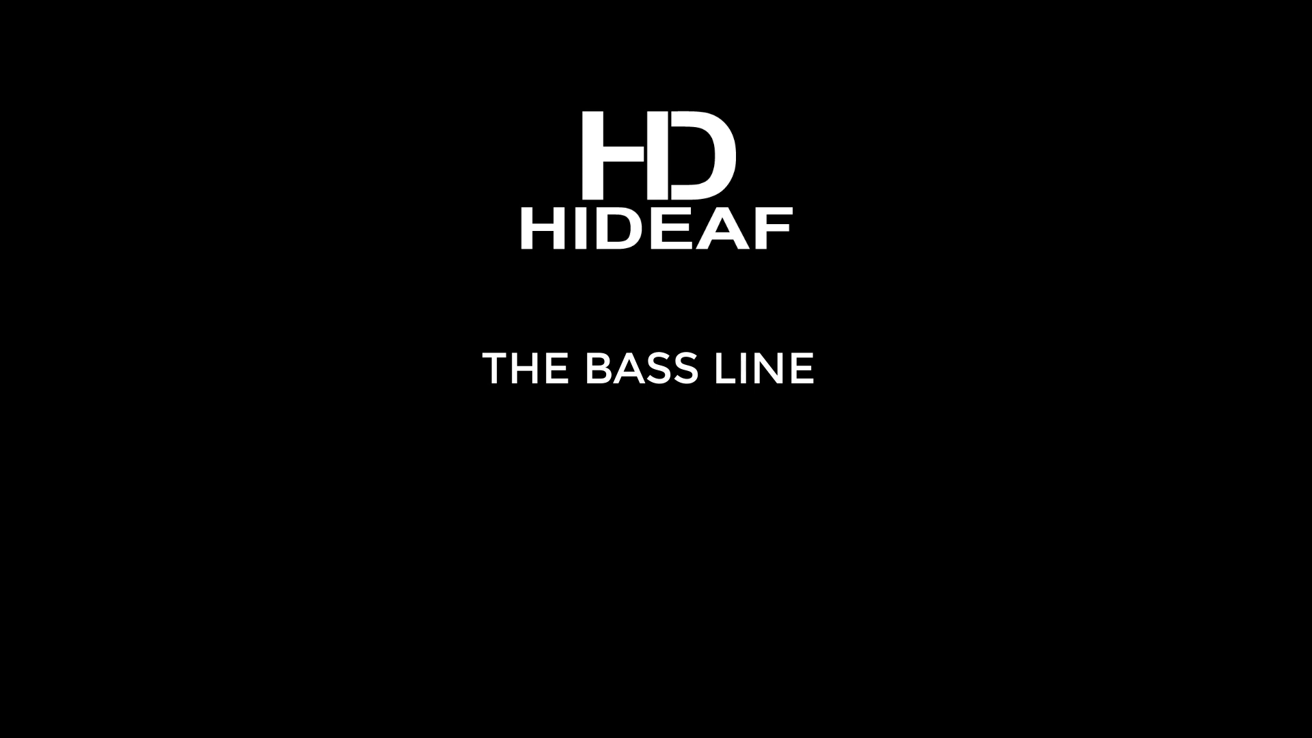
Step: Raise the last Bass Line 2 note at 56.2.1 to D1 and solo the Kick track with the bass
drag(1128, 460, 1021, 483)
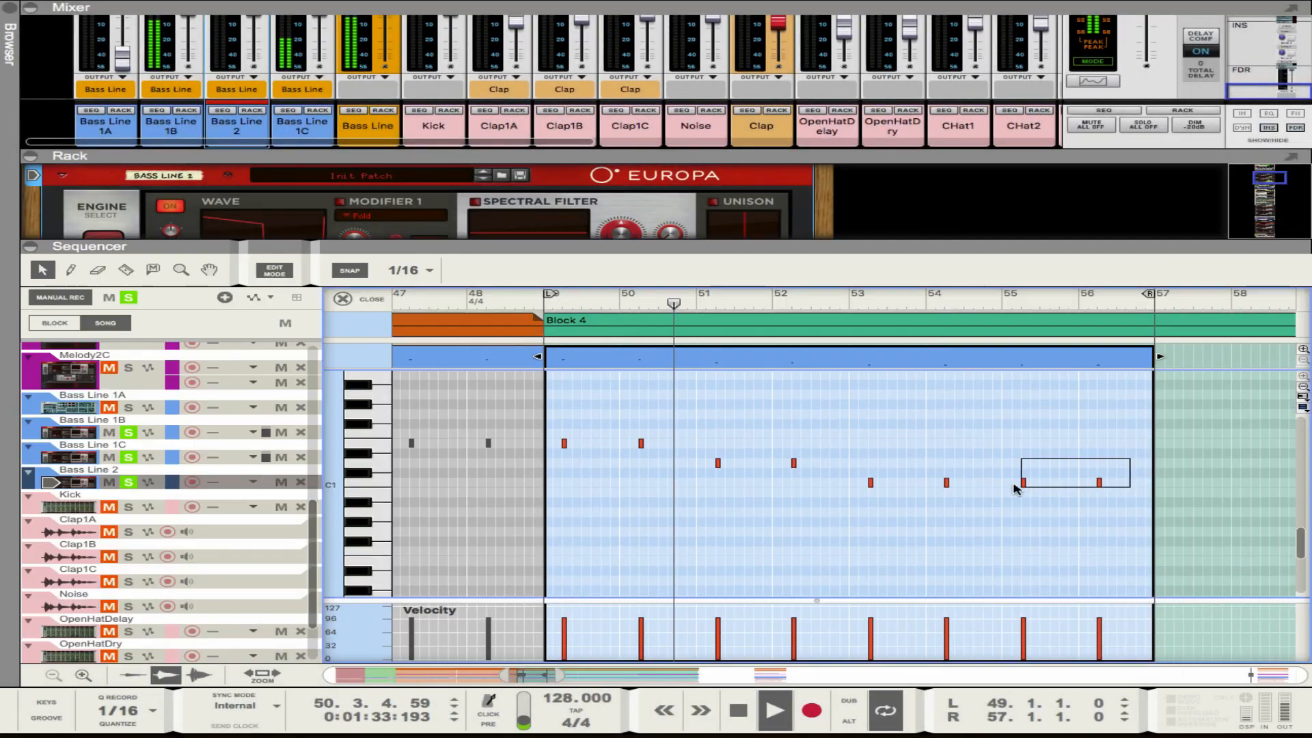
click(1098, 482)
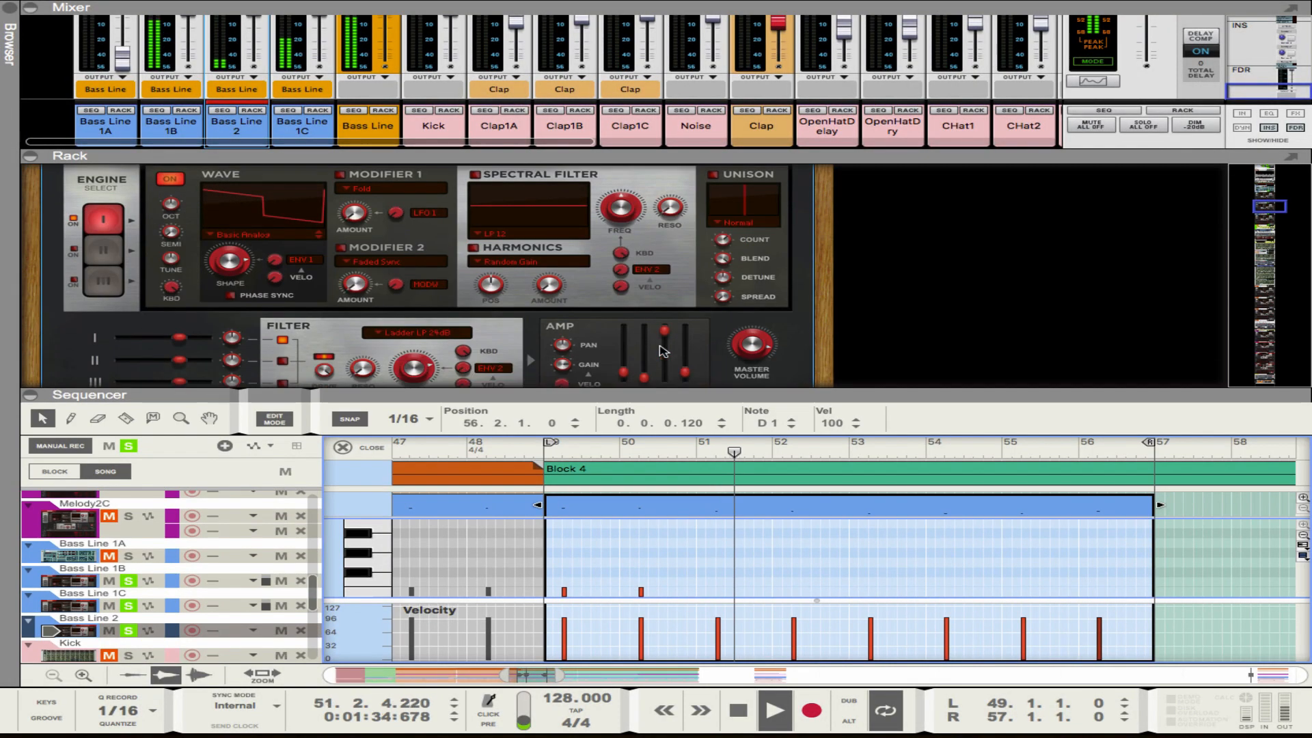
scroll(653, 318, down, 3)
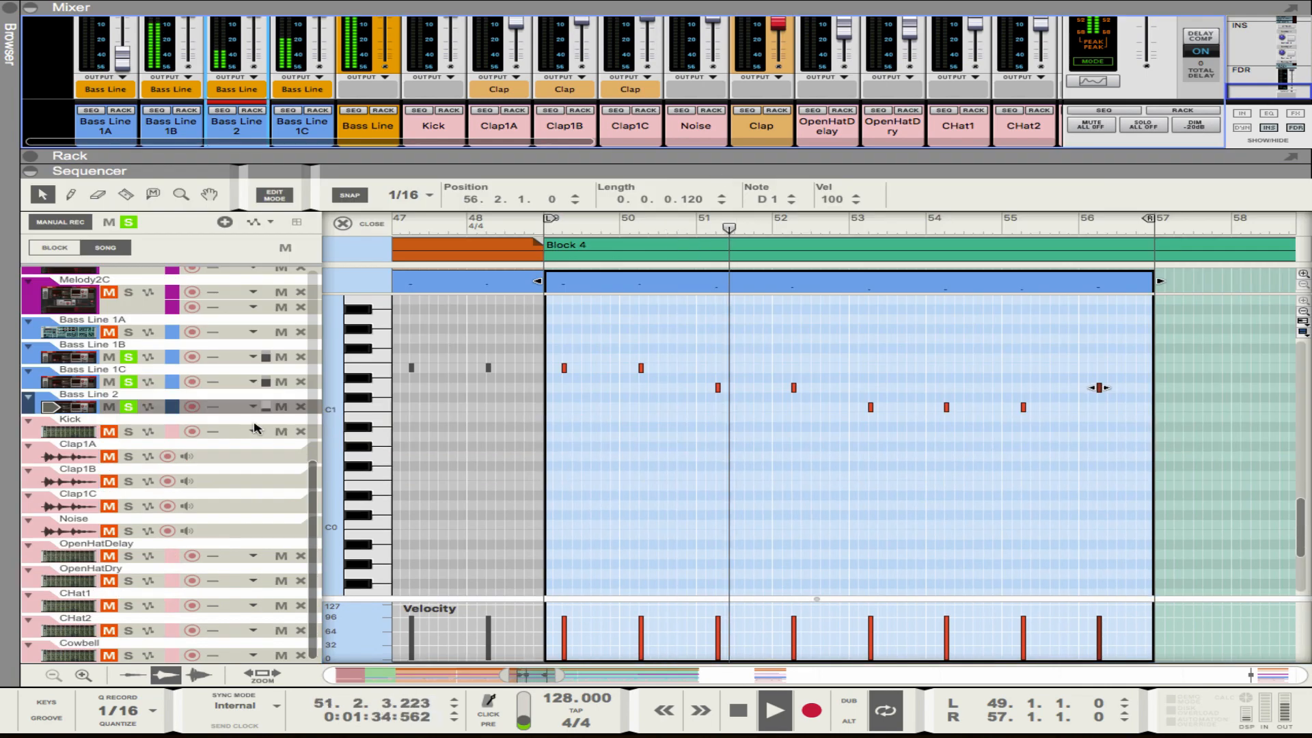
click(128, 431)
Step: Close the note editor and copy the eight-bar Bass Line 2 clip from bar 57 across the rest of Block 4
click(343, 224)
drag(382, 409, 452, 410)
shift+click(373, 408)
drag(405, 410, 684, 412)
click(777, 428)
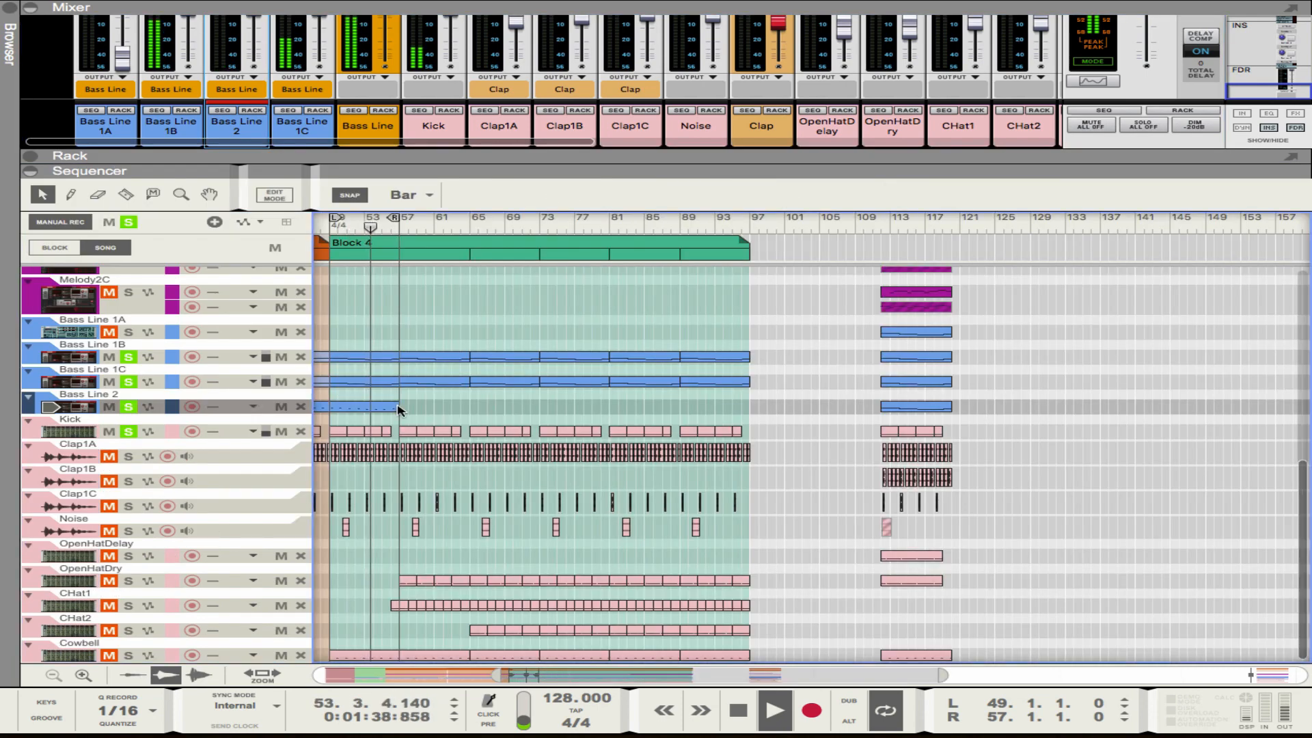
drag(475, 406, 749, 407)
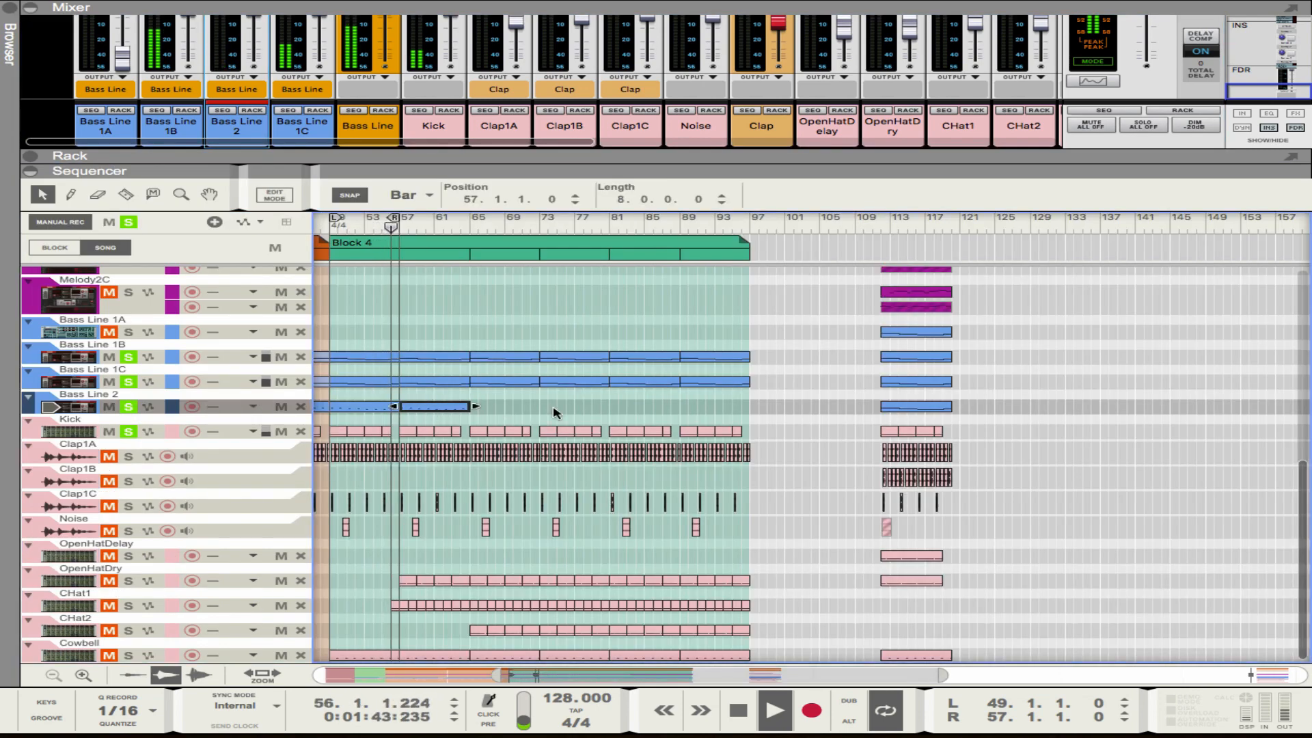
drag(555, 413, 649, 424)
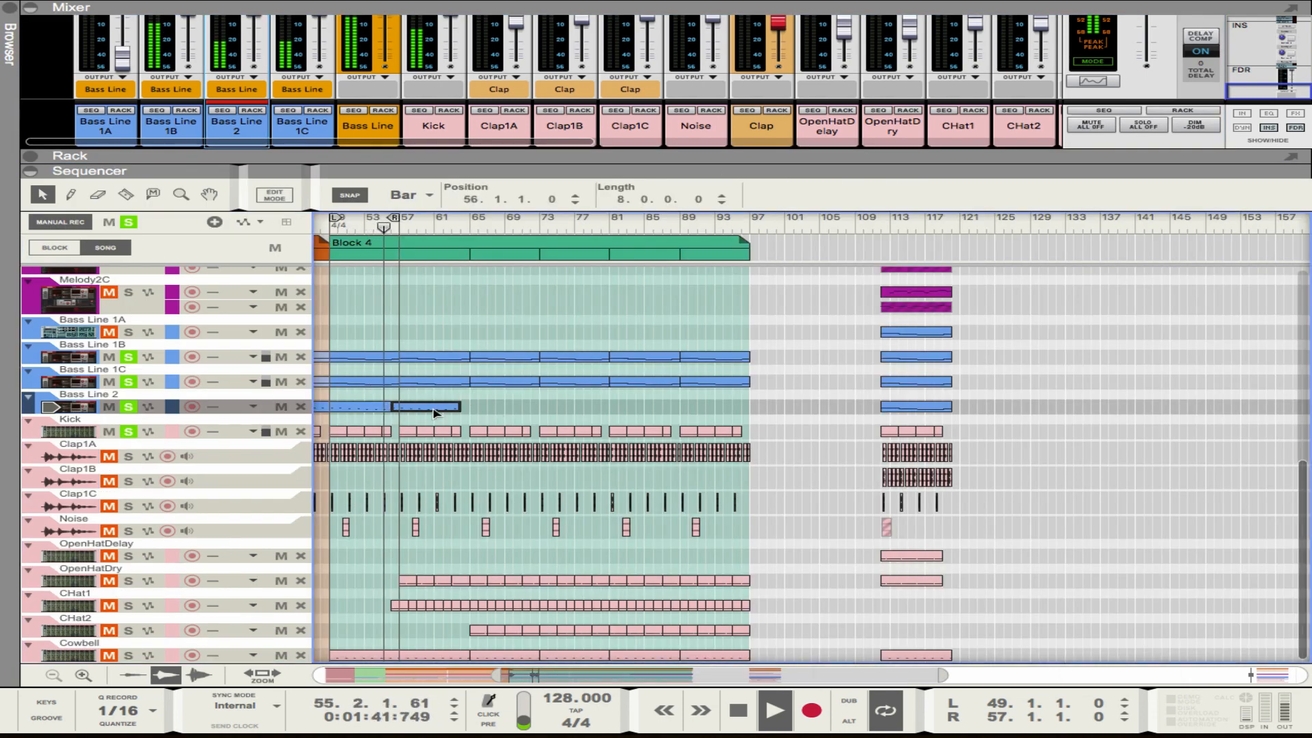
alt+drag(342, 407, 650, 411)
click(808, 457)
Step: Turn off all track solos
scroll(808, 457, left, 4)
scroll(808, 457, down, 2)
click(128, 222)
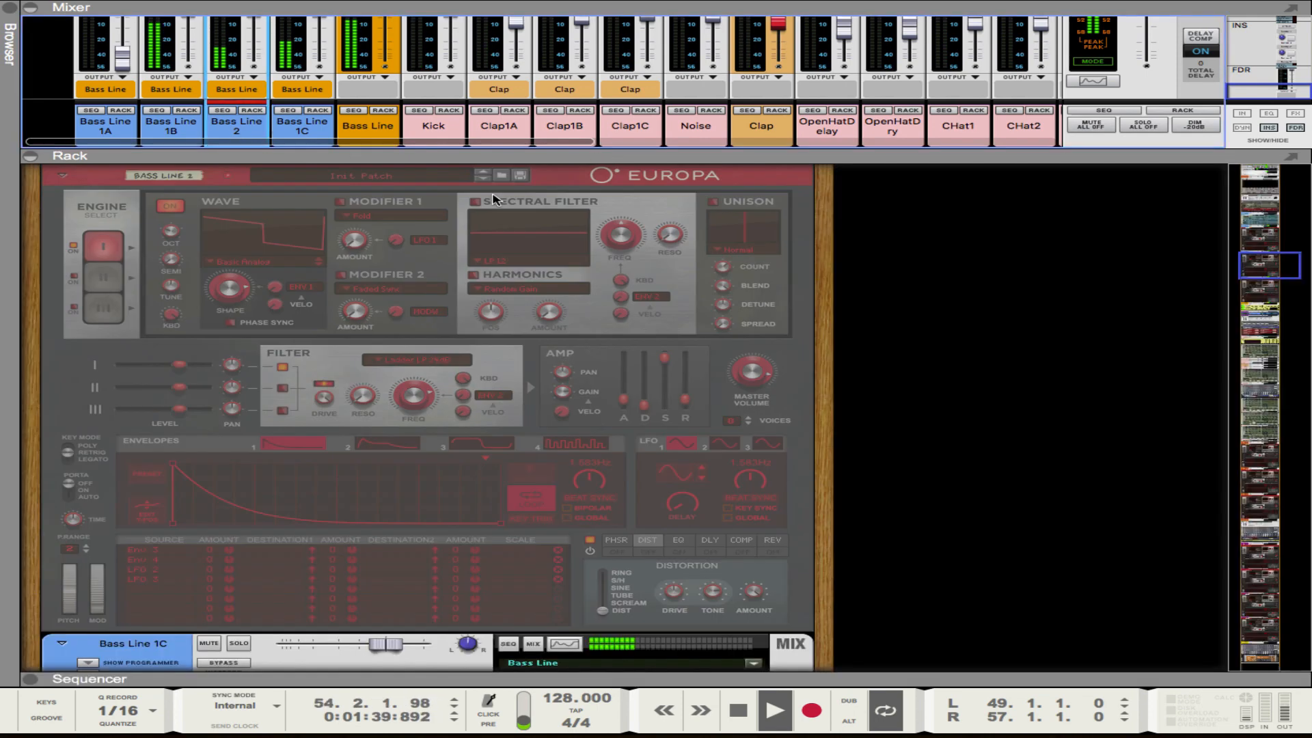
Step: Show the Bass Line 2 synth in the rack and raise the track's last note at 56.2.1 two semitones to D1
drag(1099, 482, 1099, 463)
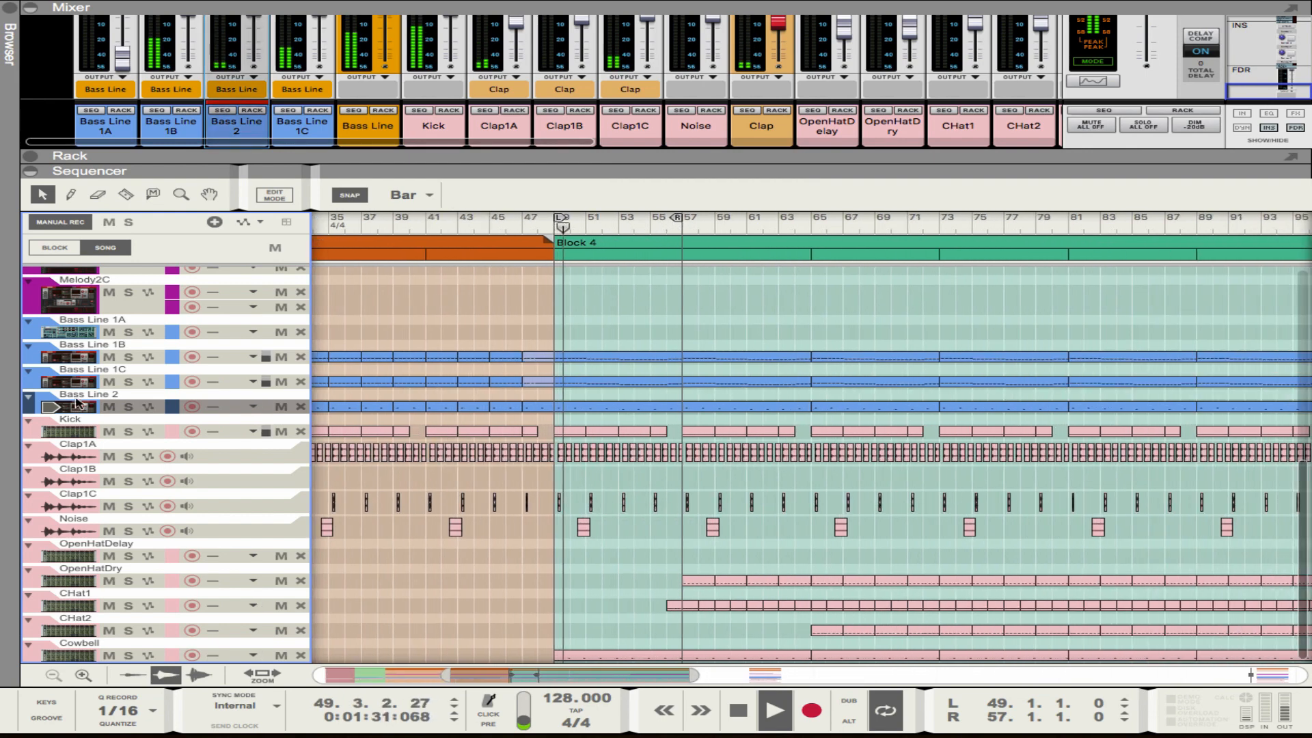
click(250, 114)
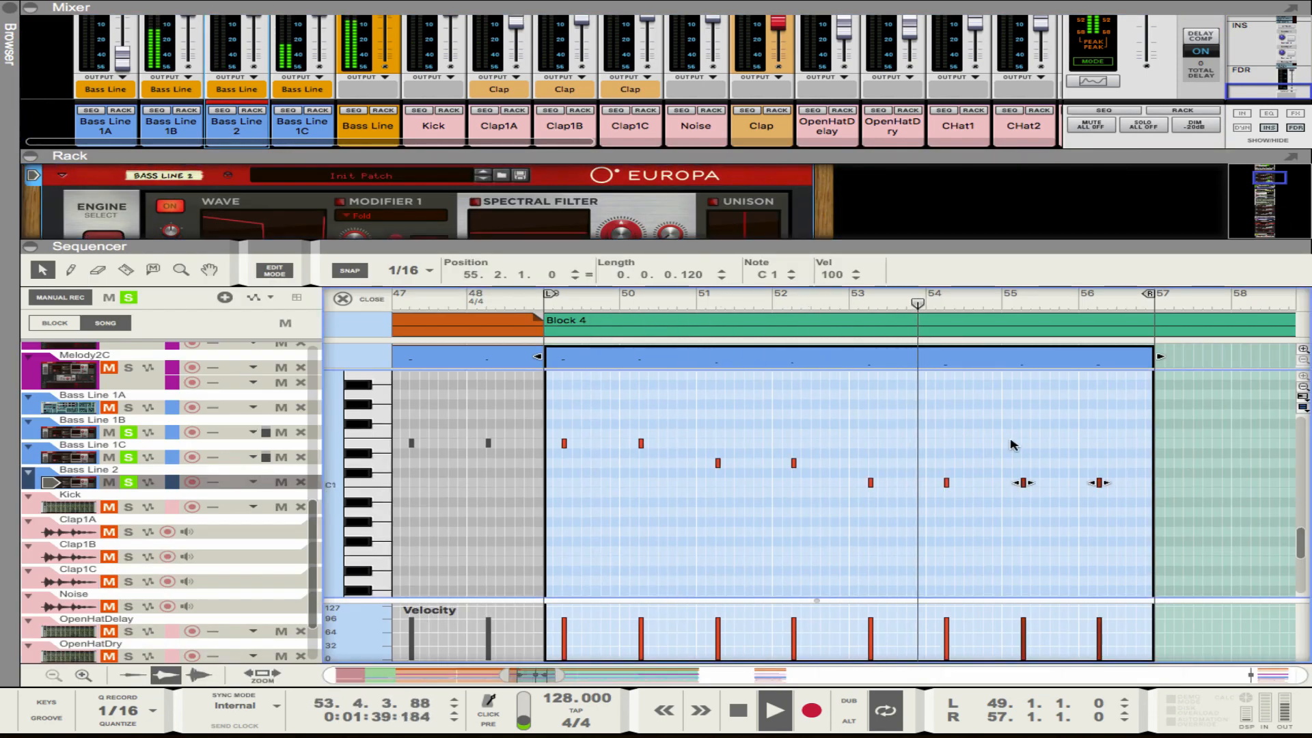
click(1098, 482)
key(Up)
key(Up)
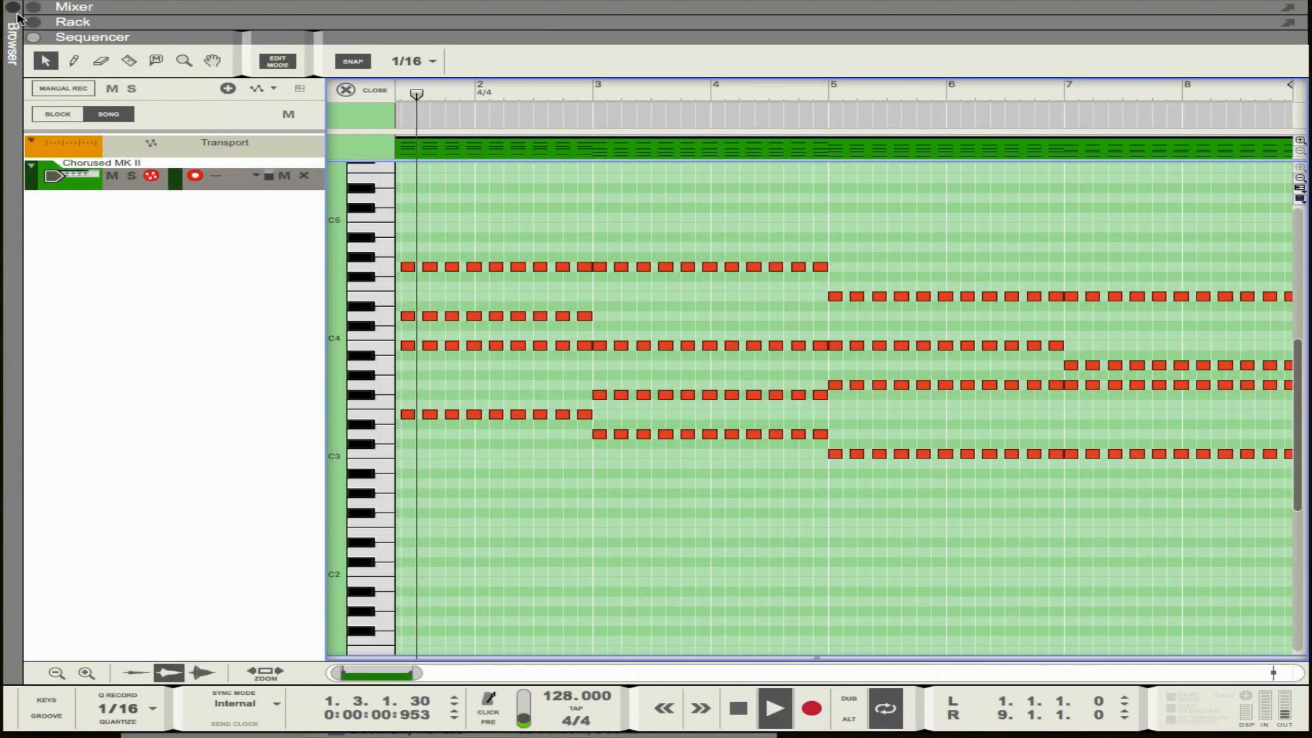
Step: Find the SubTractor Analog Synthesizer among the browser's instruments and add it below the Chorused MK II track
click(16, 15)
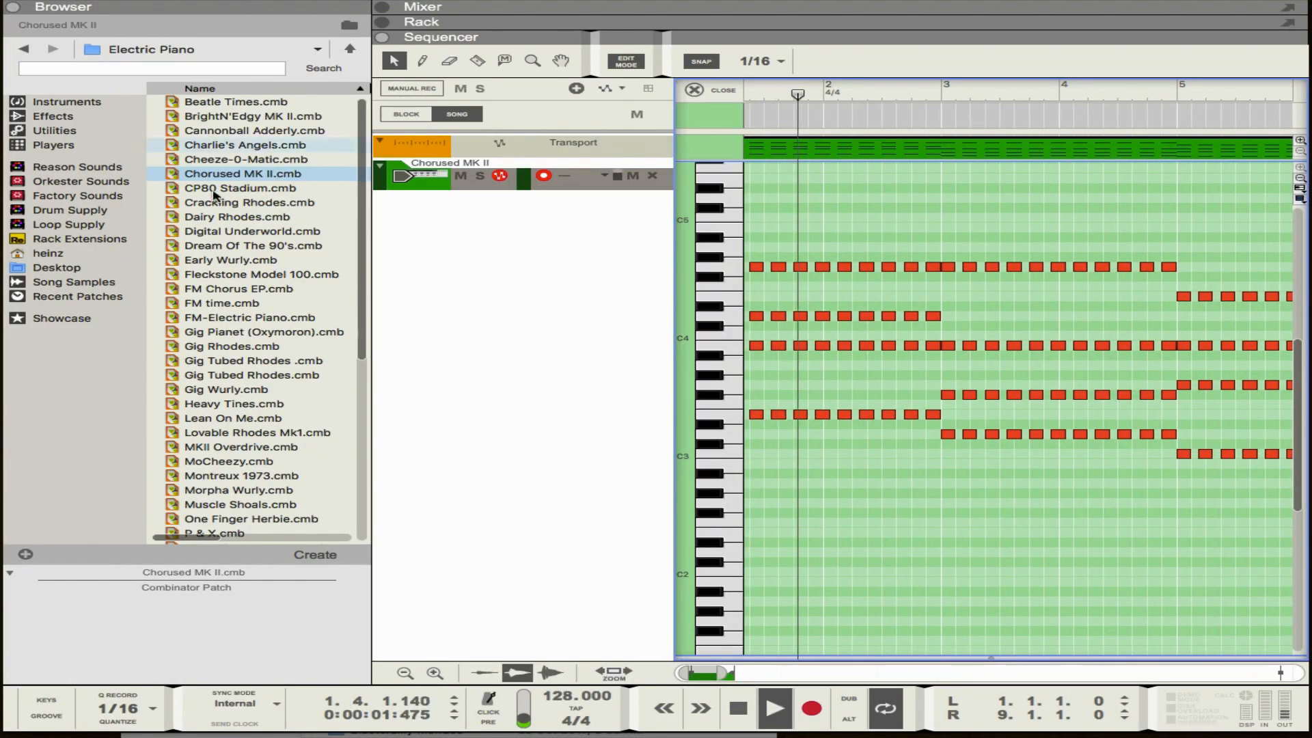
click(67, 103)
scroll(232, 236, down, 4)
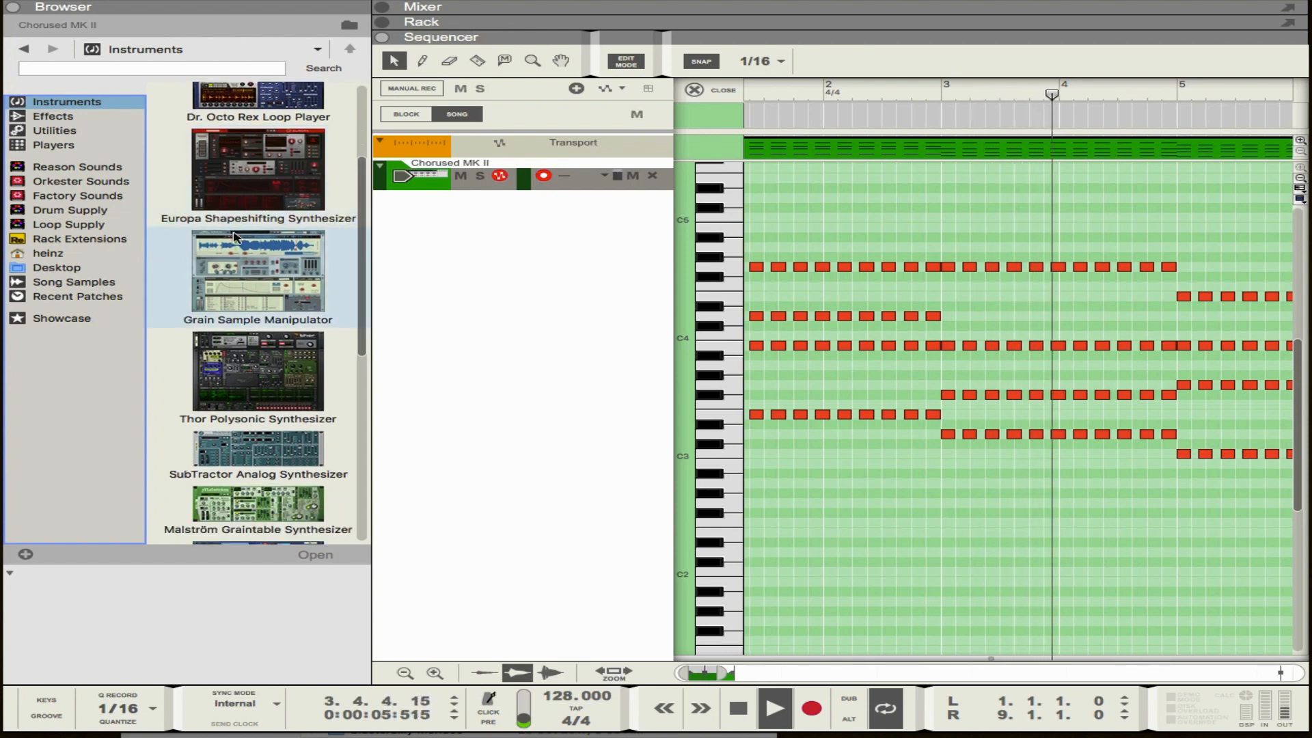
scroll(235, 237, down, 1)
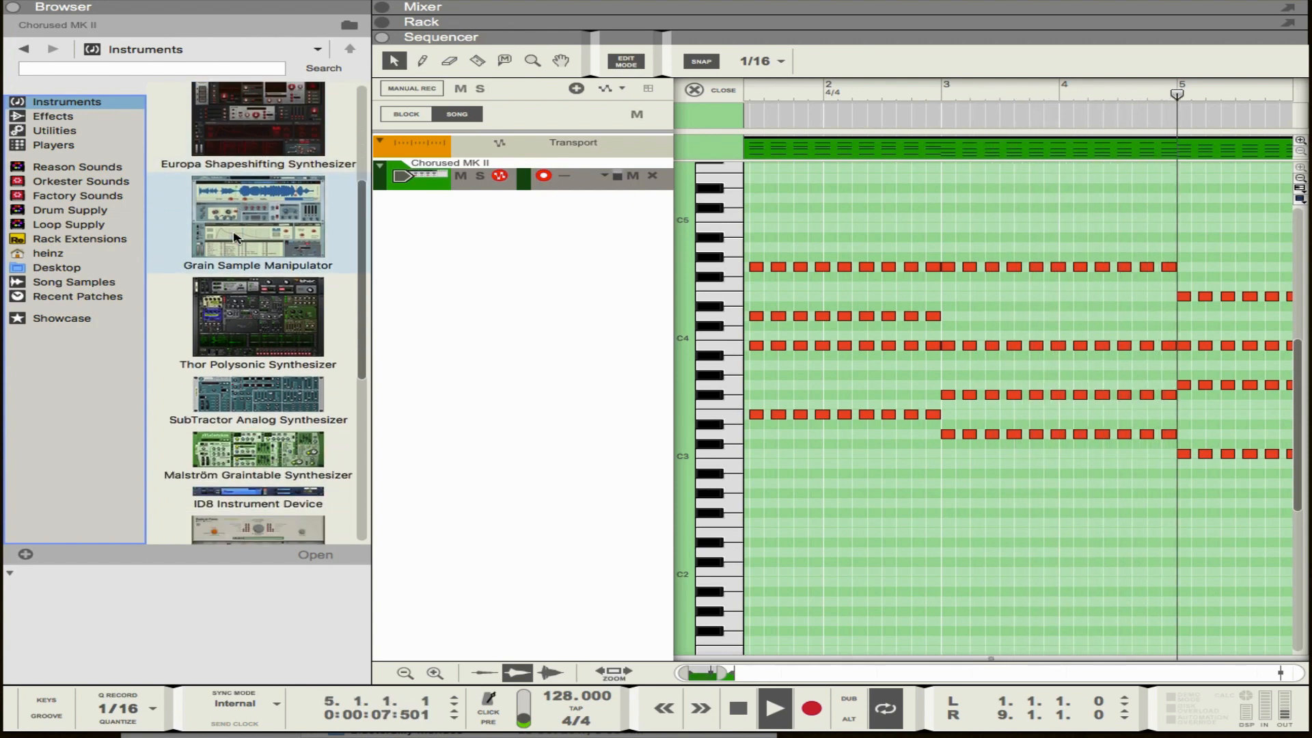
drag(251, 381, 478, 280)
Step: Leave note editing and draw an eight-bar clip from bar 1 to bar 9 on the SubTractor 1 track
click(712, 100)
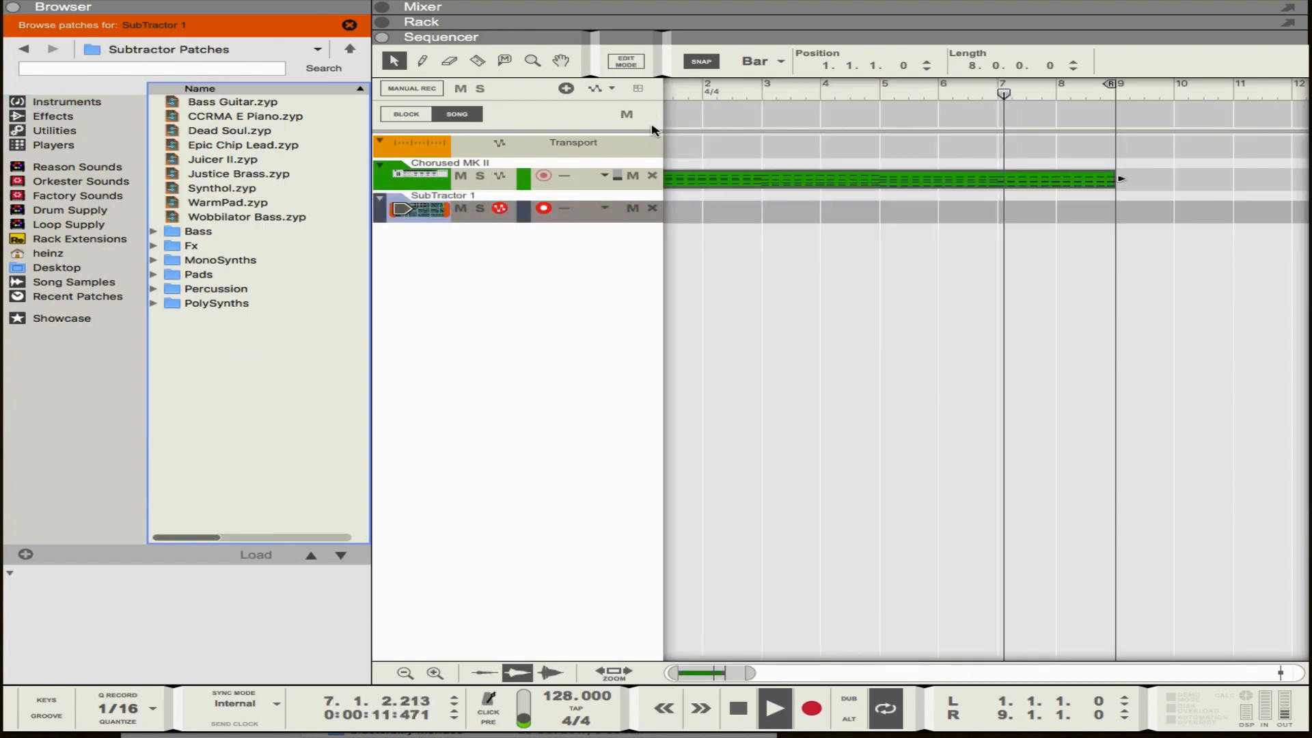
click(707, 212)
drag(707, 211, 1145, 211)
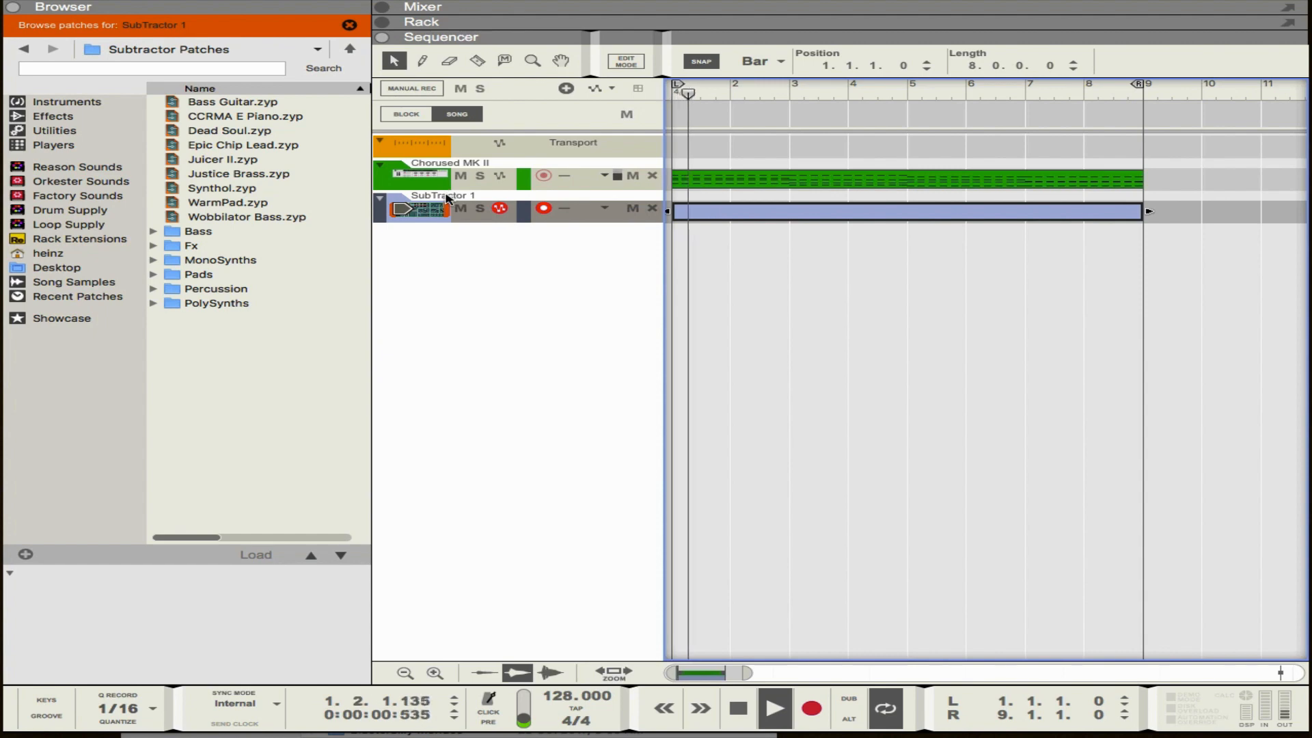
Step: Load the 4am Bass patch from the Bass folder into the SubTractor
click(414, 210)
double_click(198, 231)
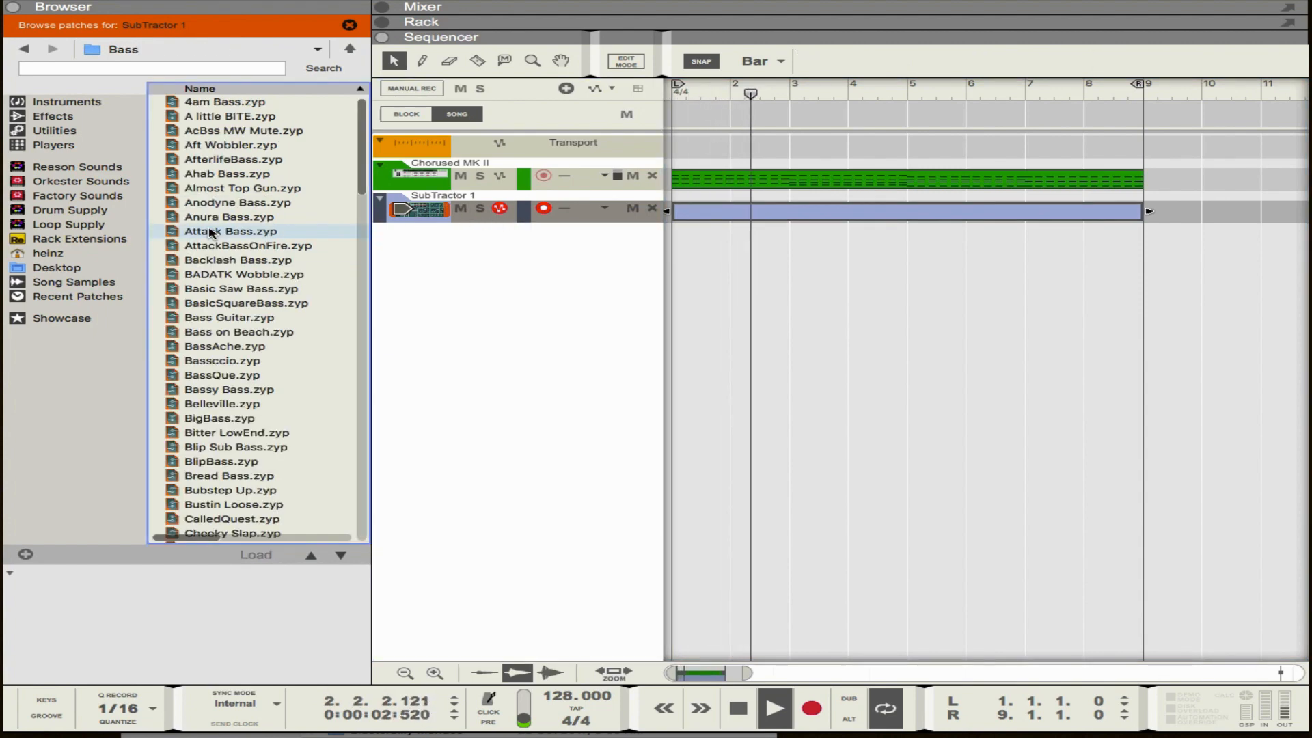
click(225, 102)
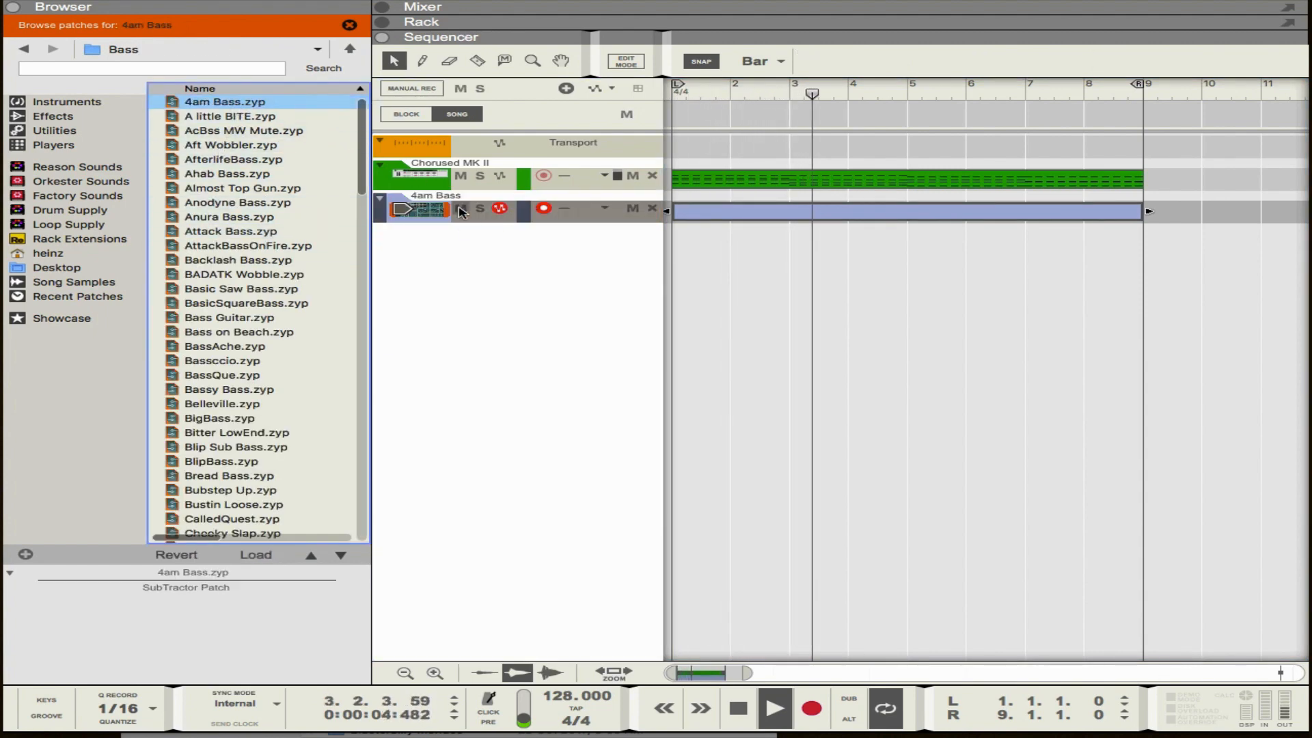
Step: Show the on-screen piano keys and the rack, and lower the 4am Bass mix channel's level
key(F4)
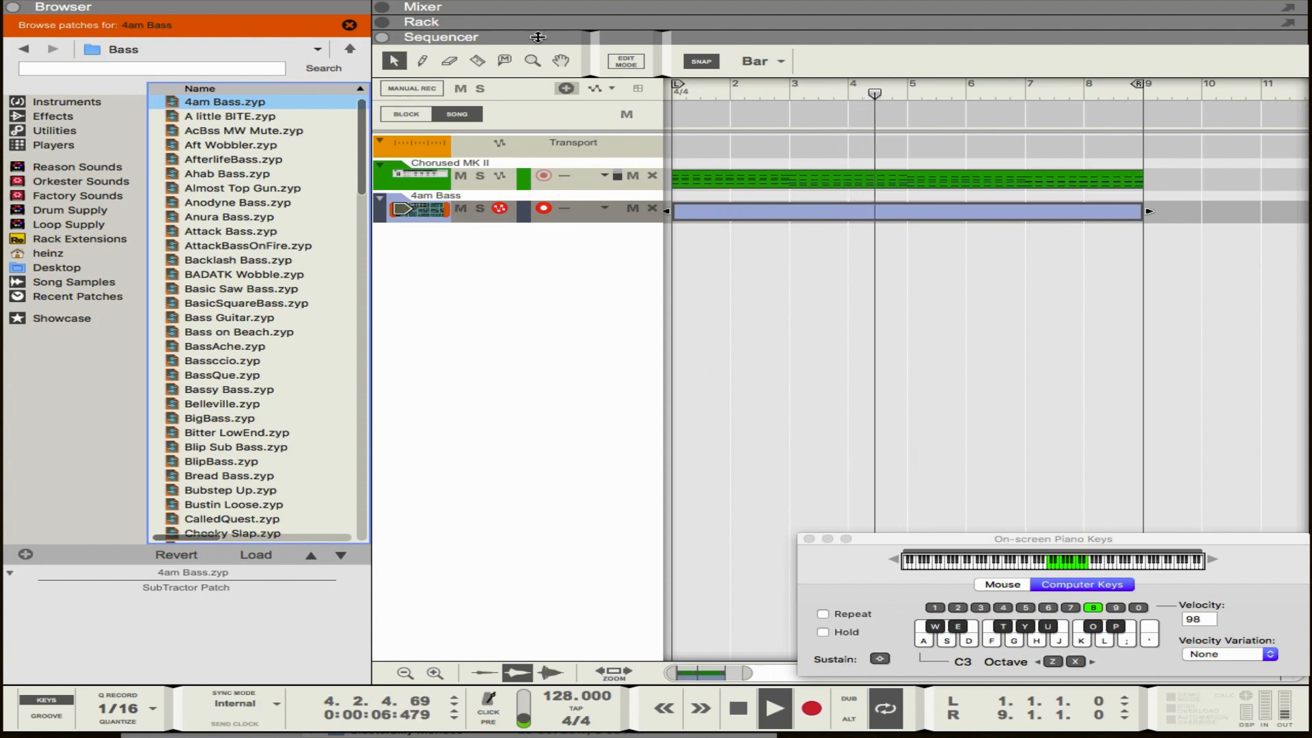
key(F6)
scroll(601, 121, up, 3)
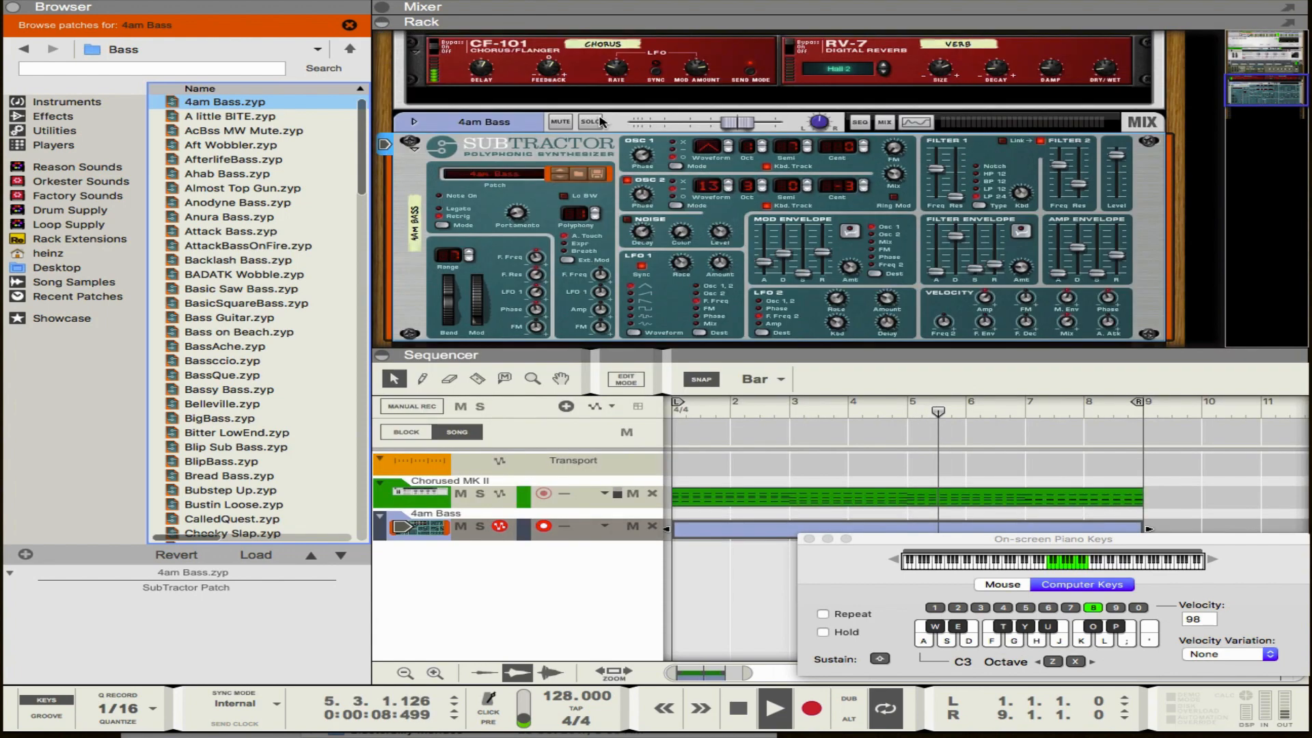
drag(729, 123, 692, 124)
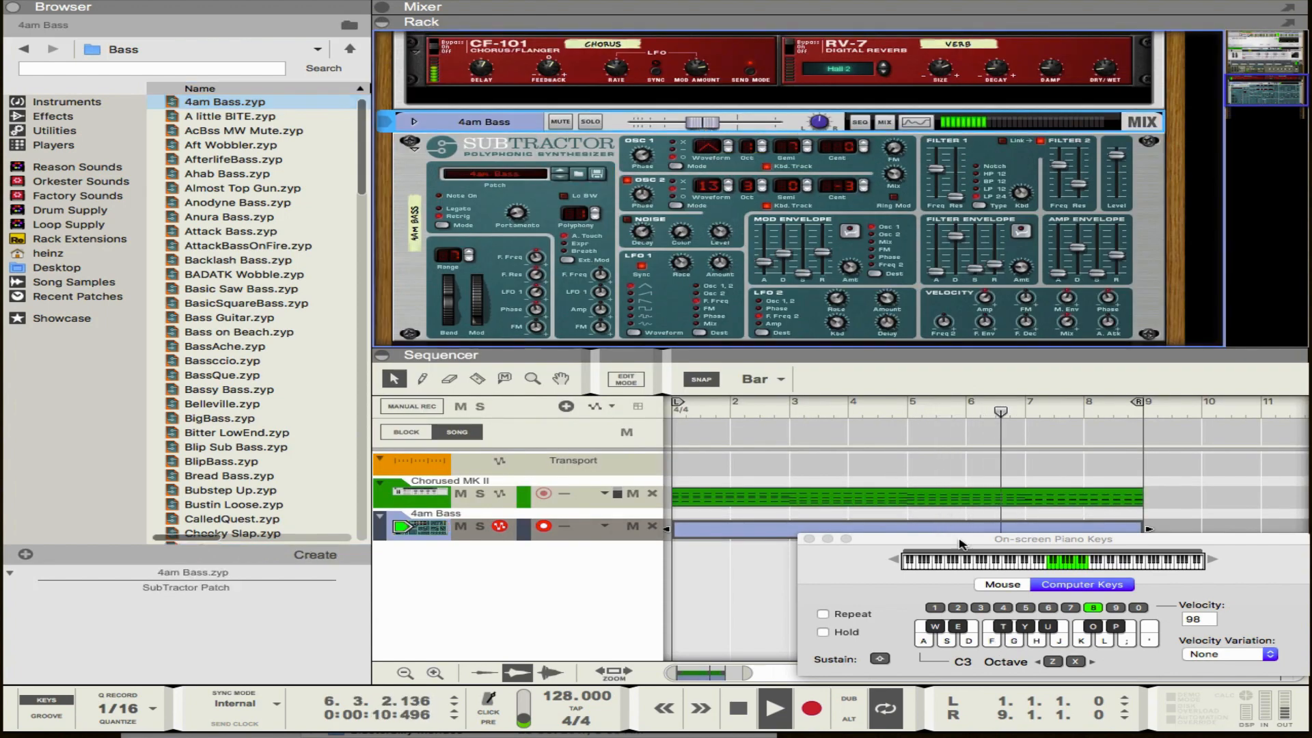
Step: Lower the on-screen piano's octave to C1 and play test notes on the bass patch
drag(957, 539, 947, 444)
click(1030, 562)
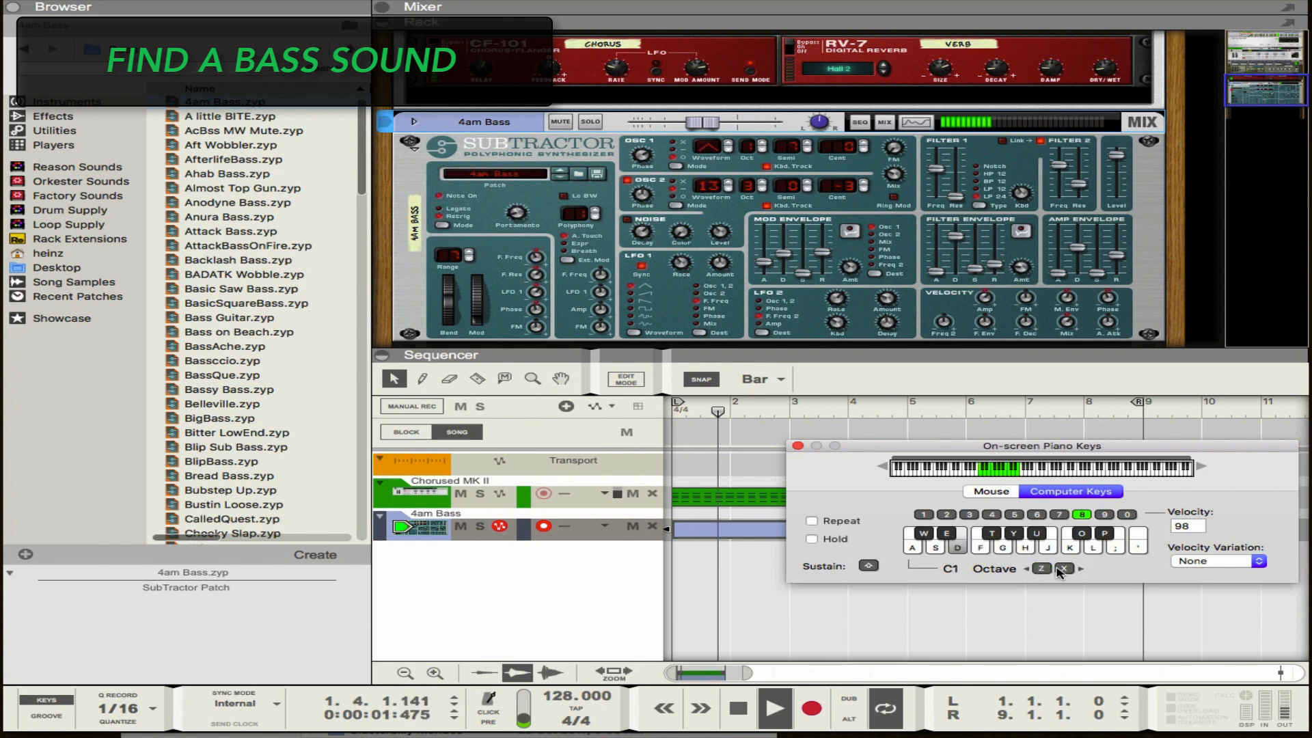
key(d)
key(f)
Step: Audition the next SubTractor bass patches from A little BITE up to Almost Top Gun, raising the piano octave to C2
click(560, 177)
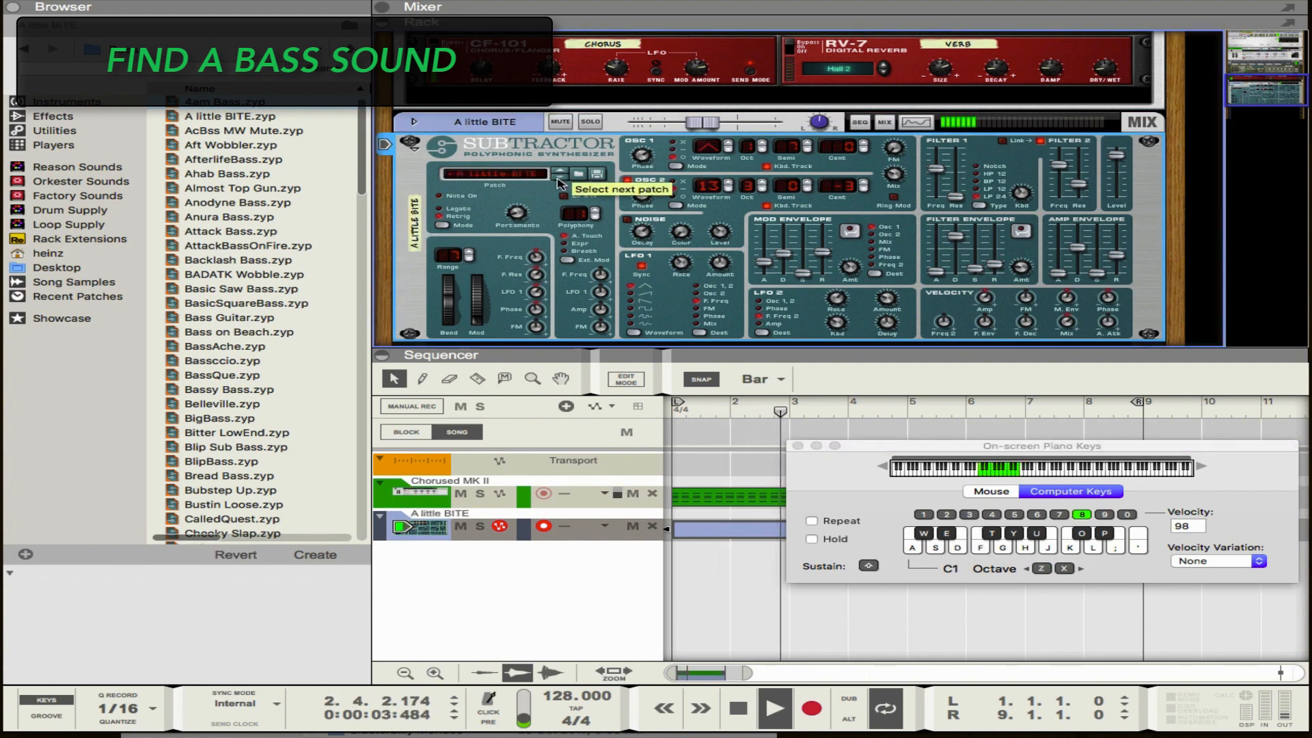
click(1066, 568)
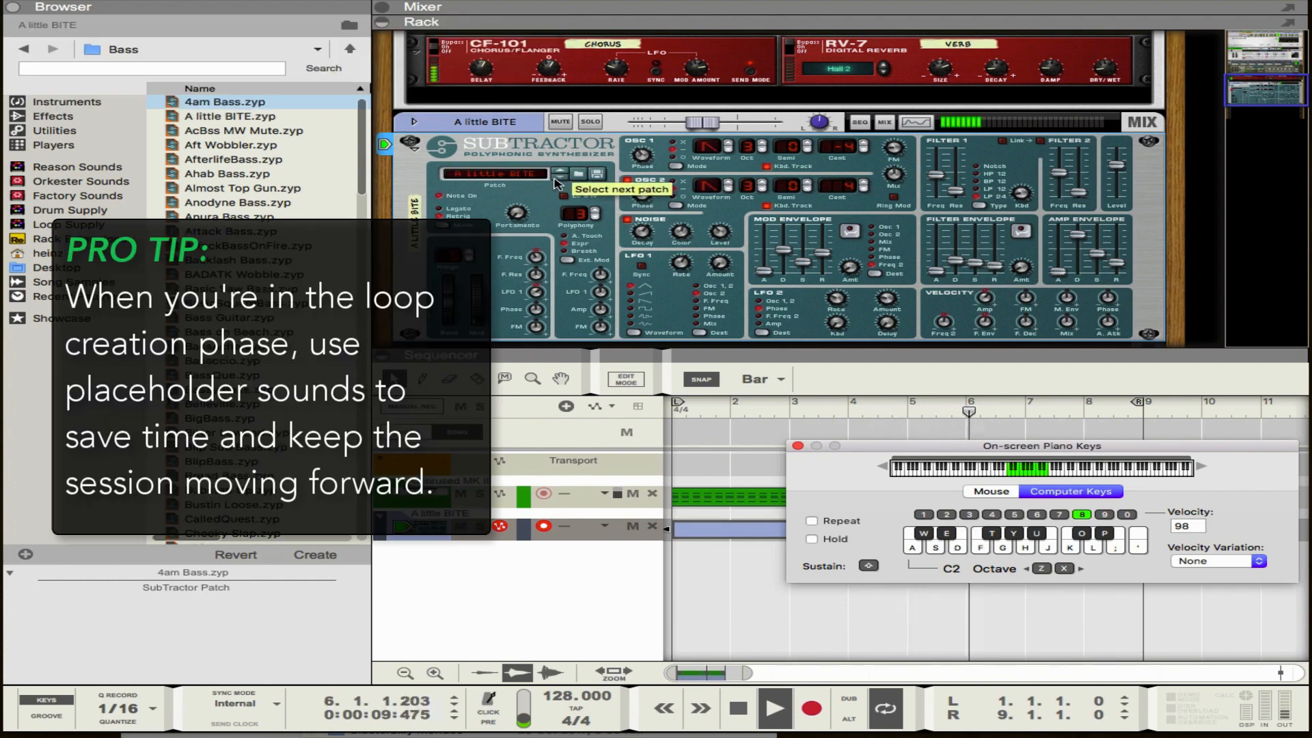
click(557, 178)
click(557, 178)
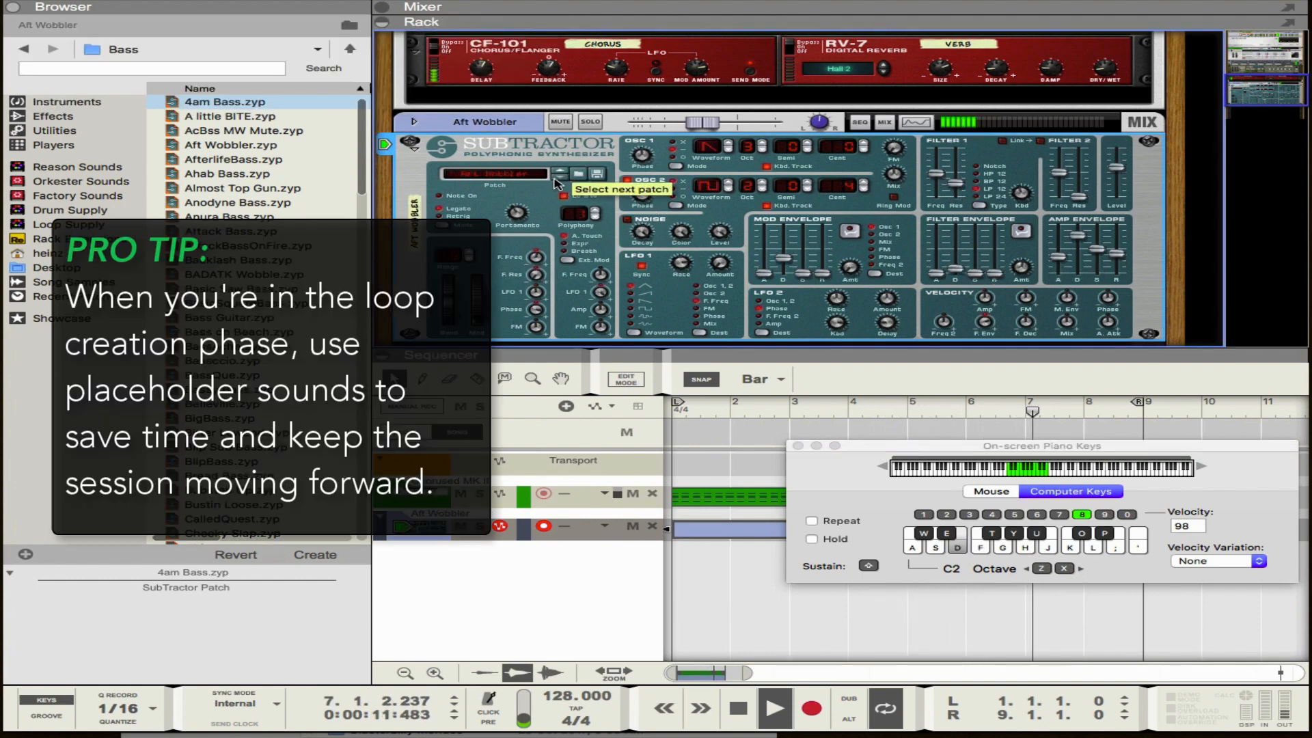
click(557, 179)
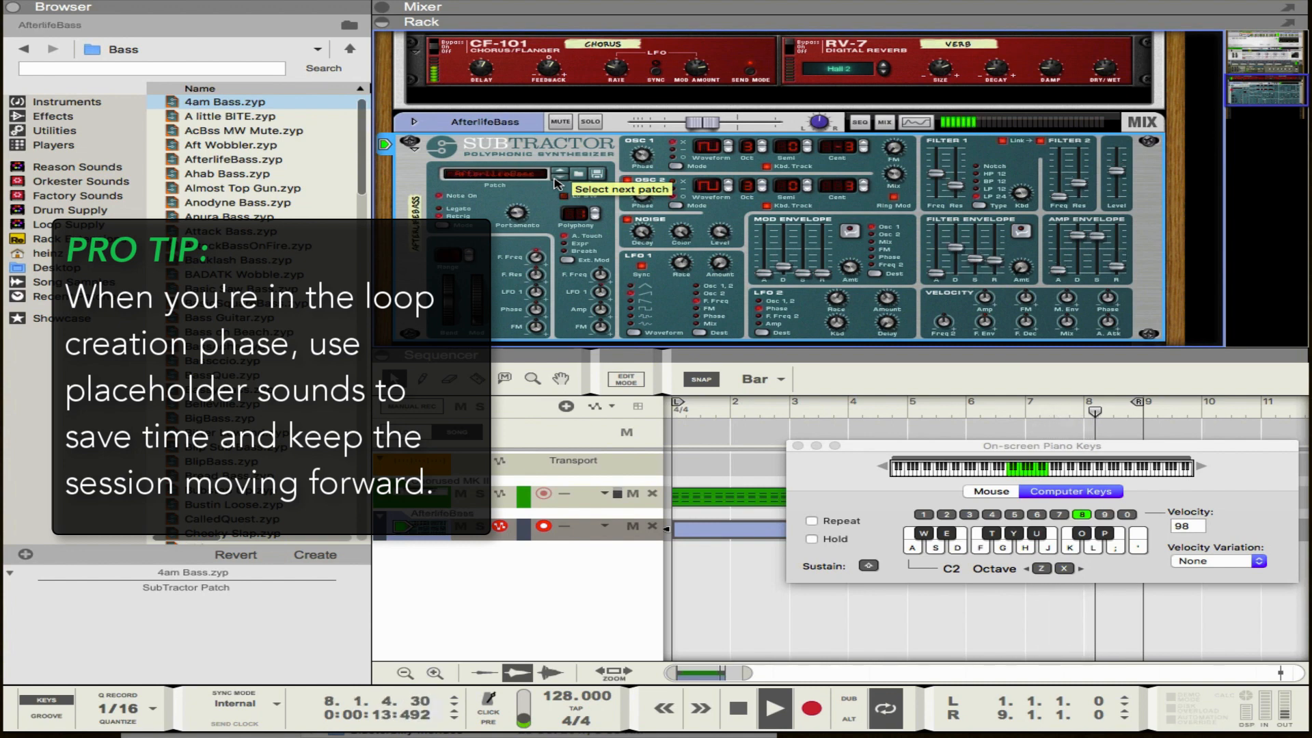
click(558, 178)
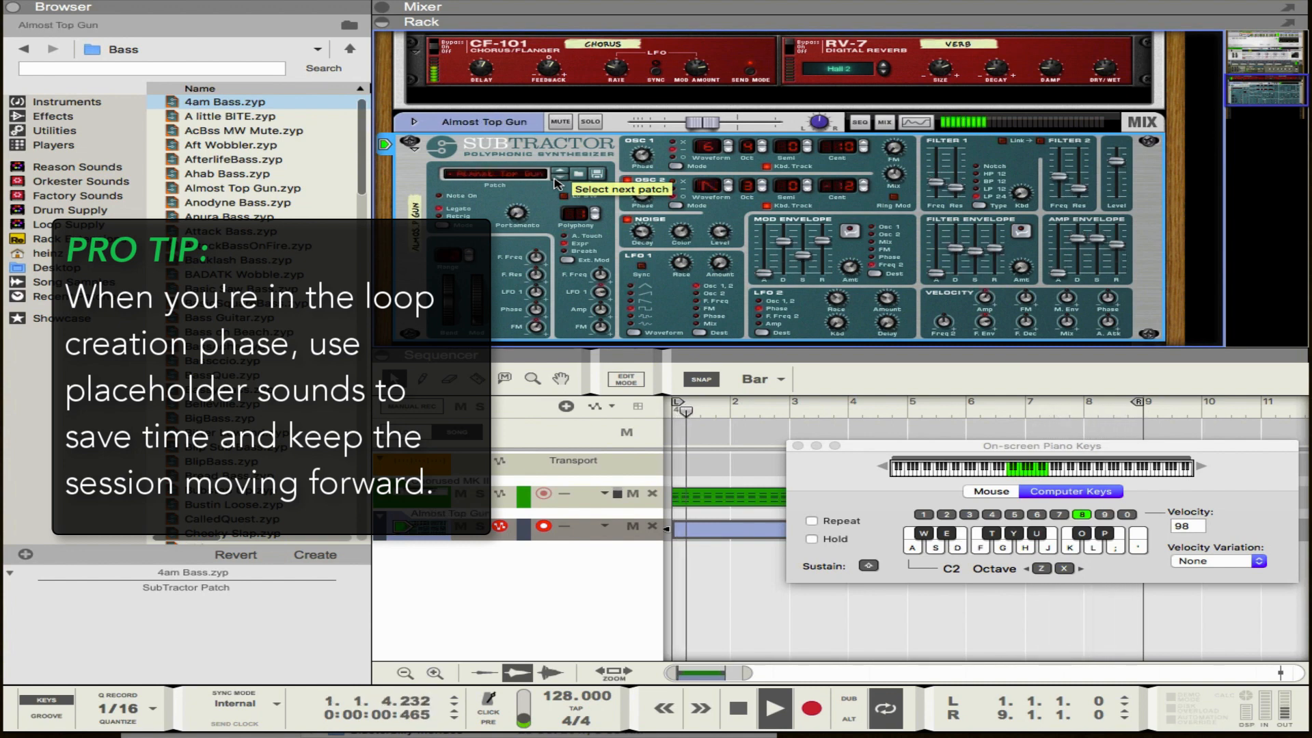
click(557, 179)
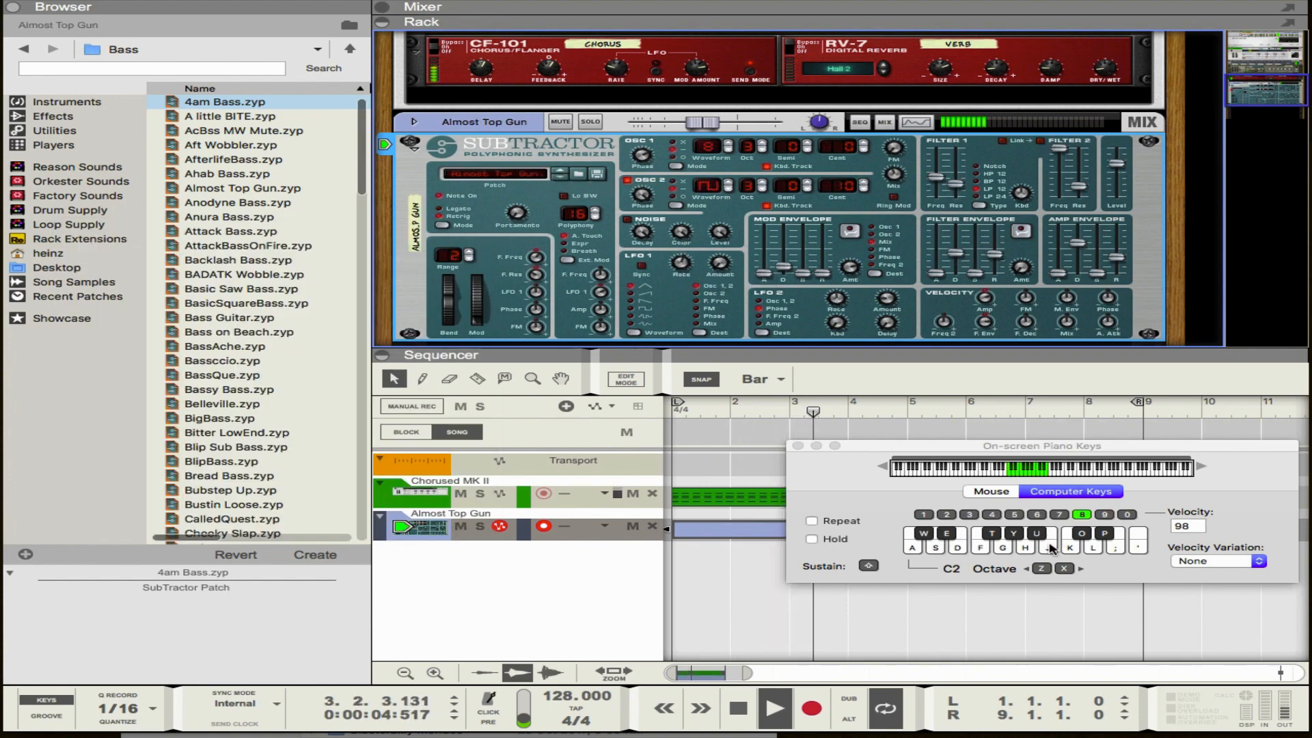
Step: Return the piano octave to C1 and audition further bass patches until Backlash Bass is loaded
click(1041, 570)
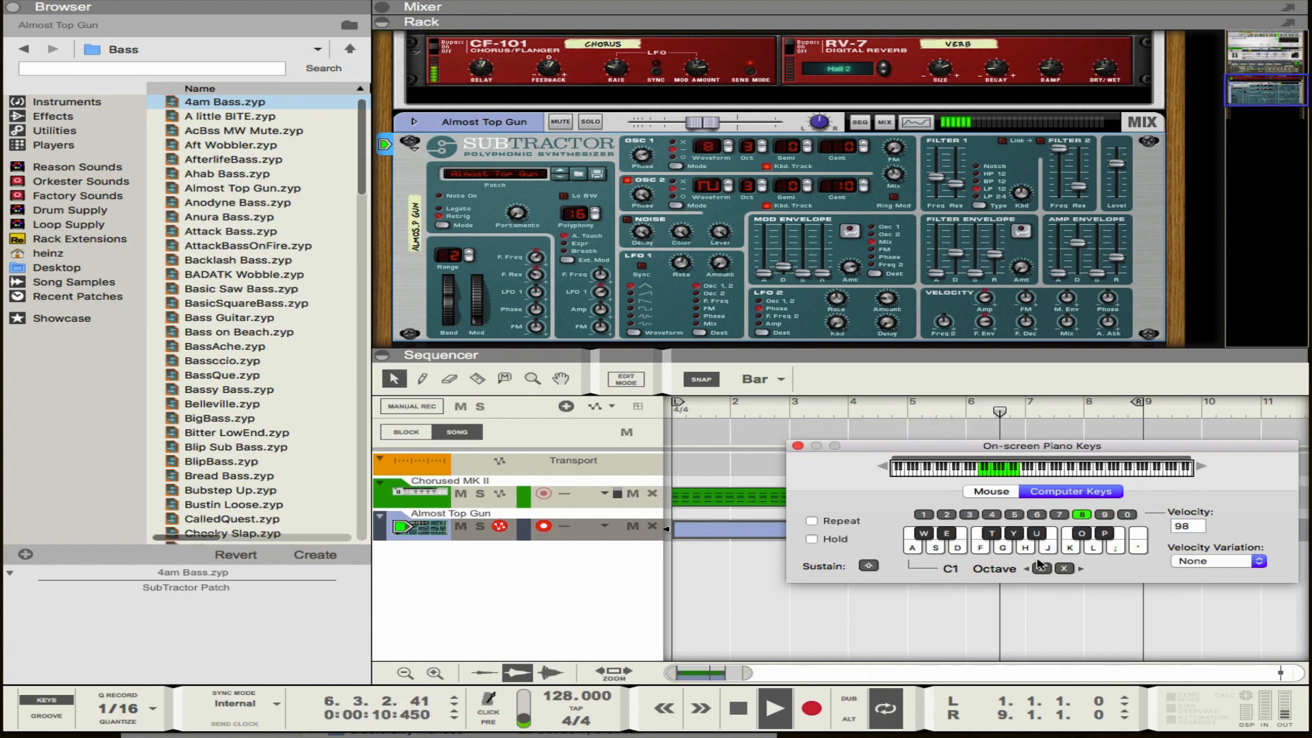
key(space)
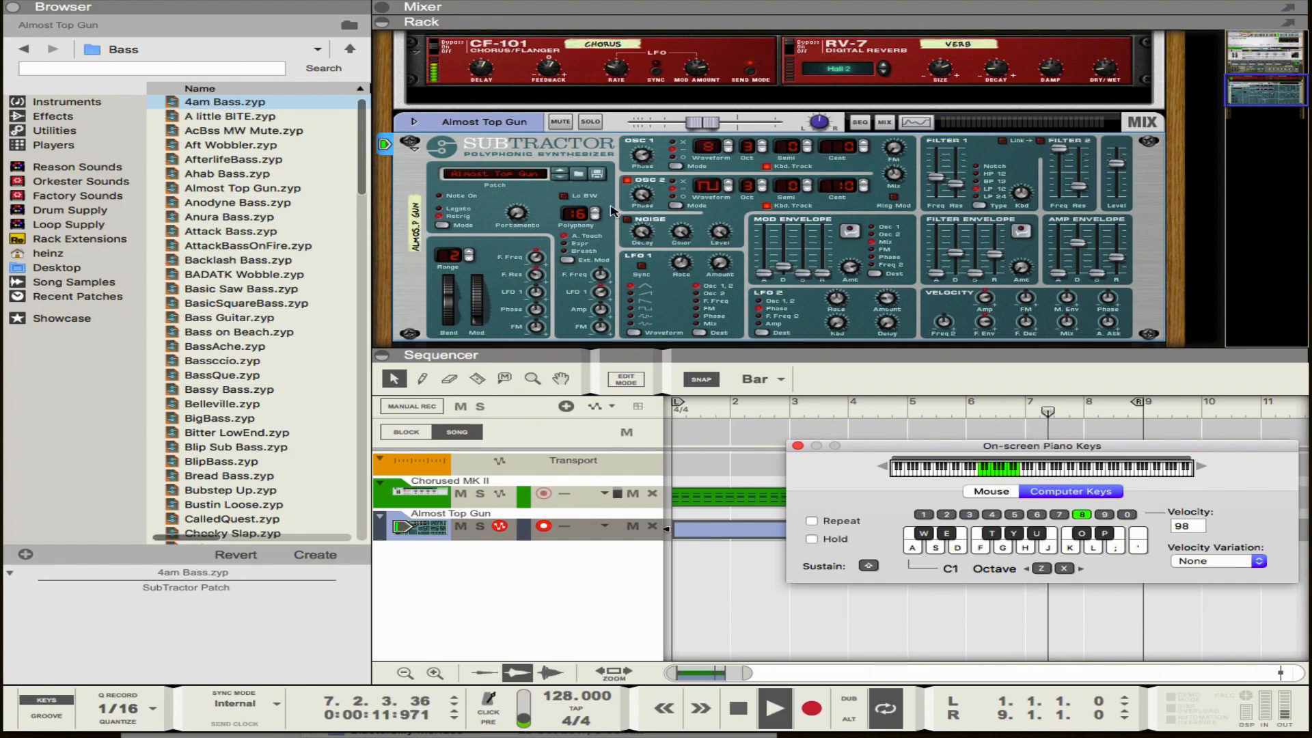
click(558, 179)
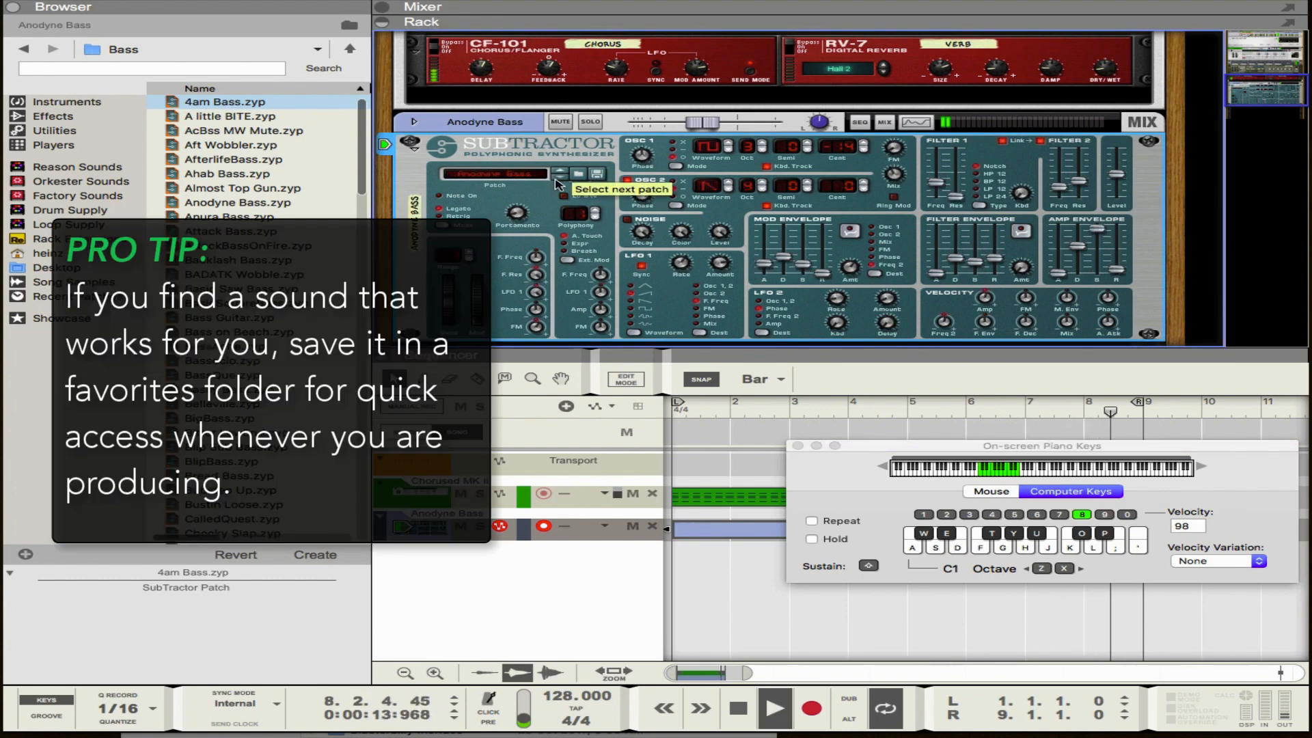
click(558, 180)
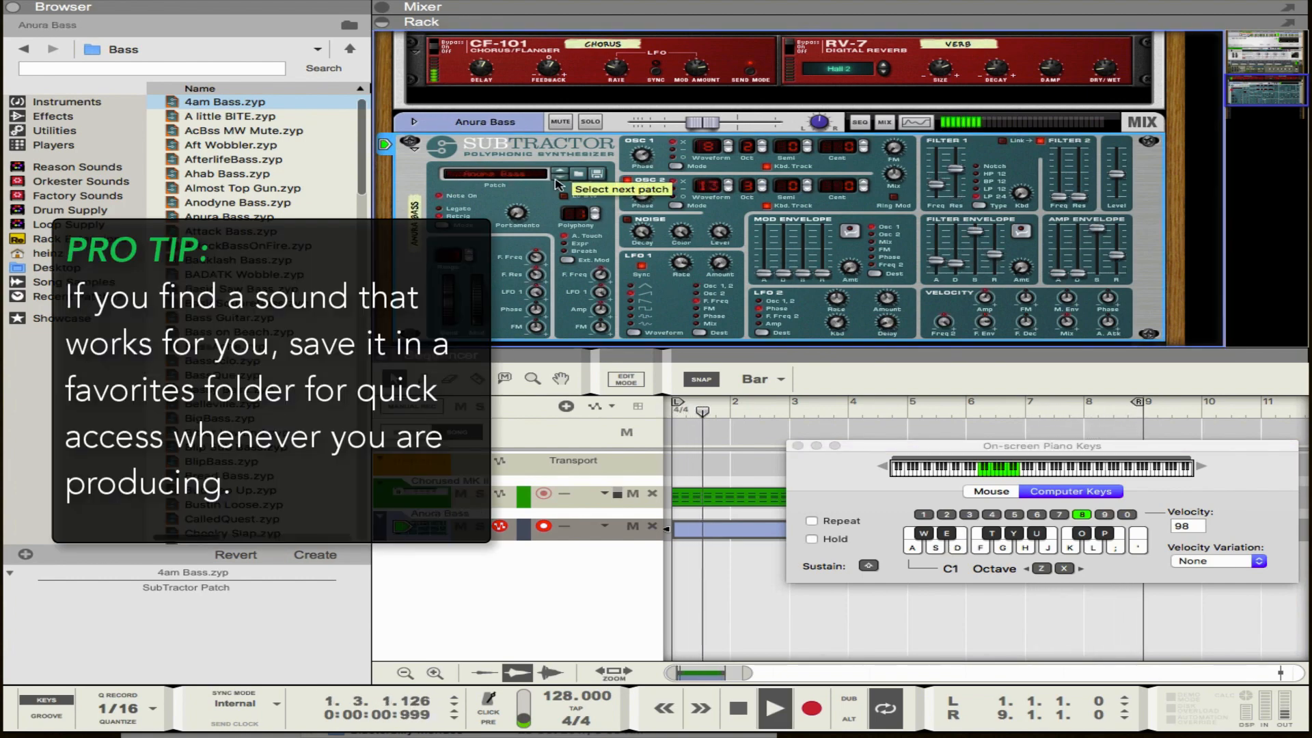
click(557, 180)
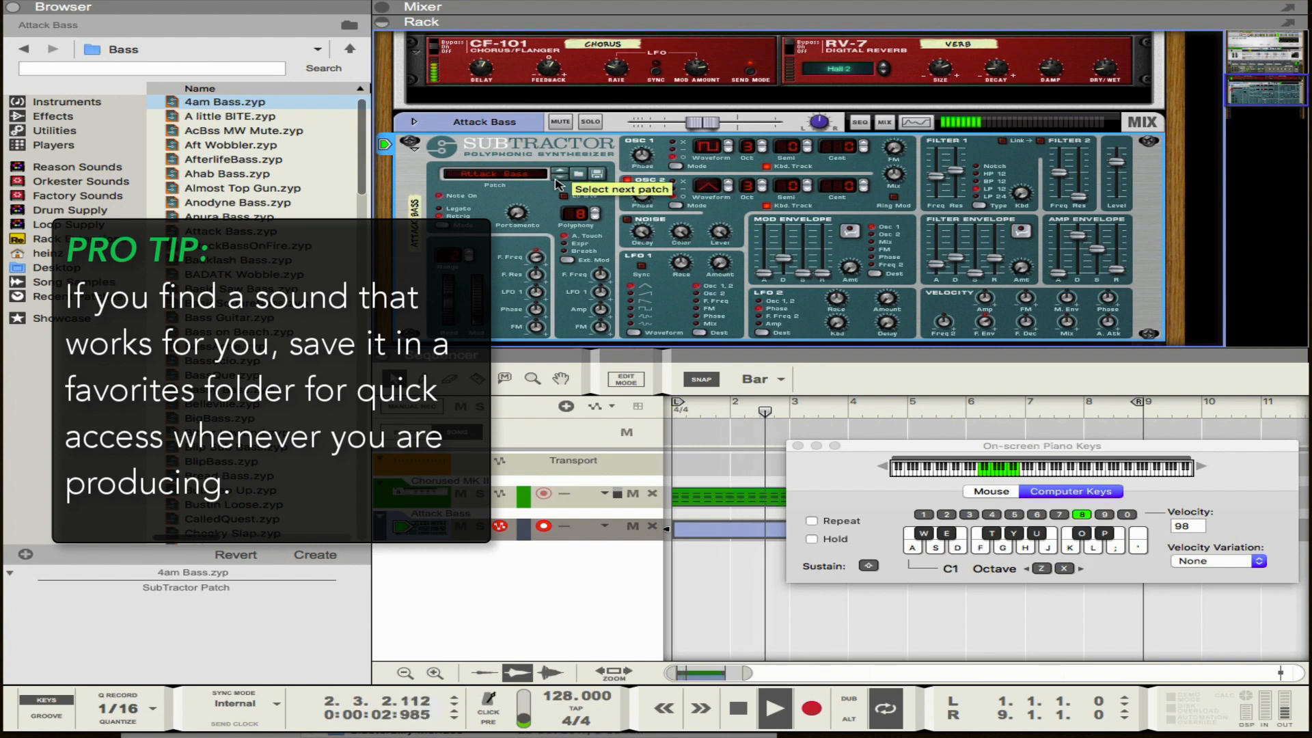
click(557, 181)
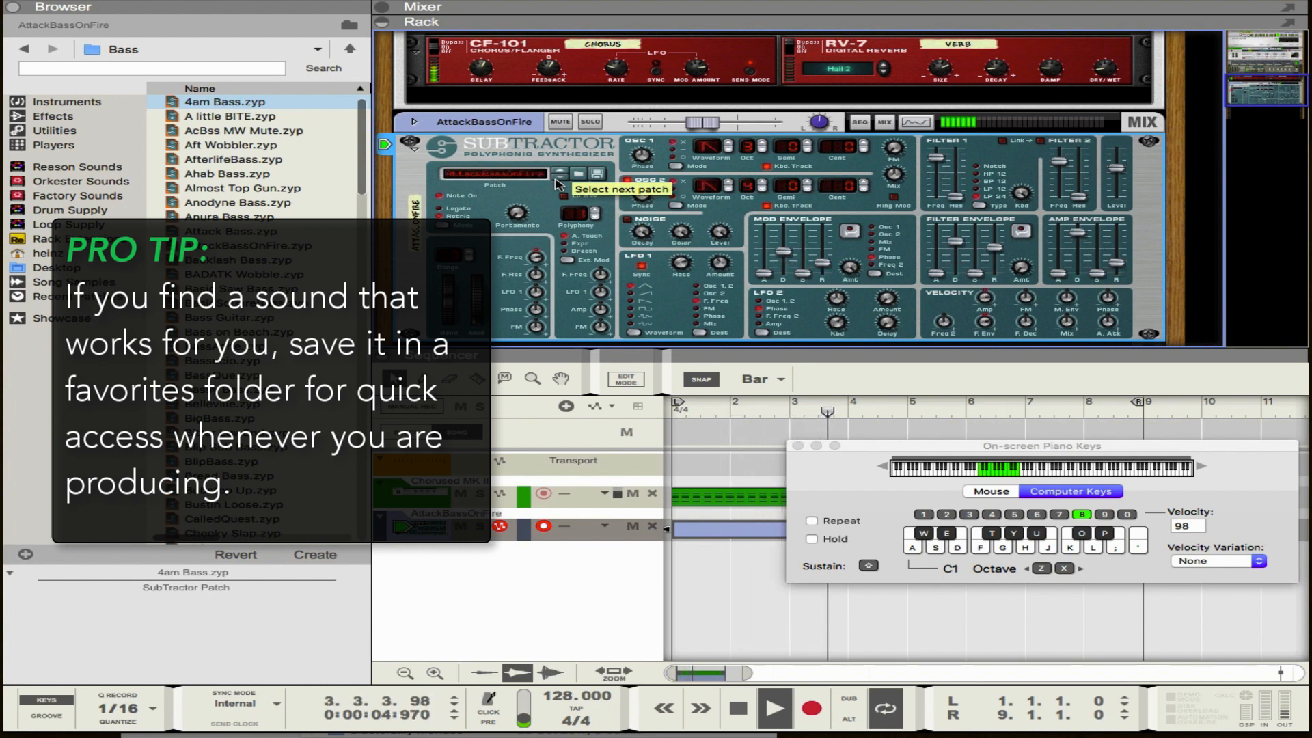
click(557, 180)
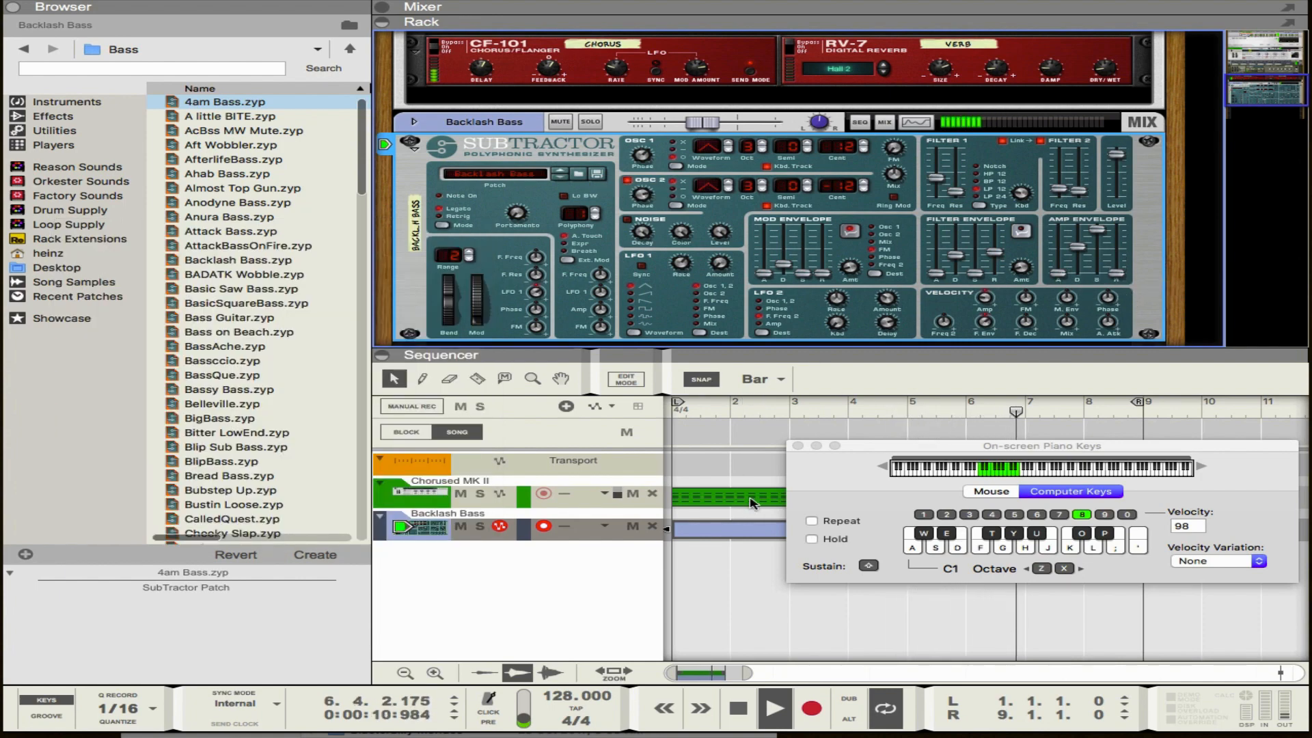
Step: Close the on-screen piano, open the Backlash Bass clip for note editing, enlarge the sequencer and hide the browser
drag(870, 447, 869, 397)
click(798, 397)
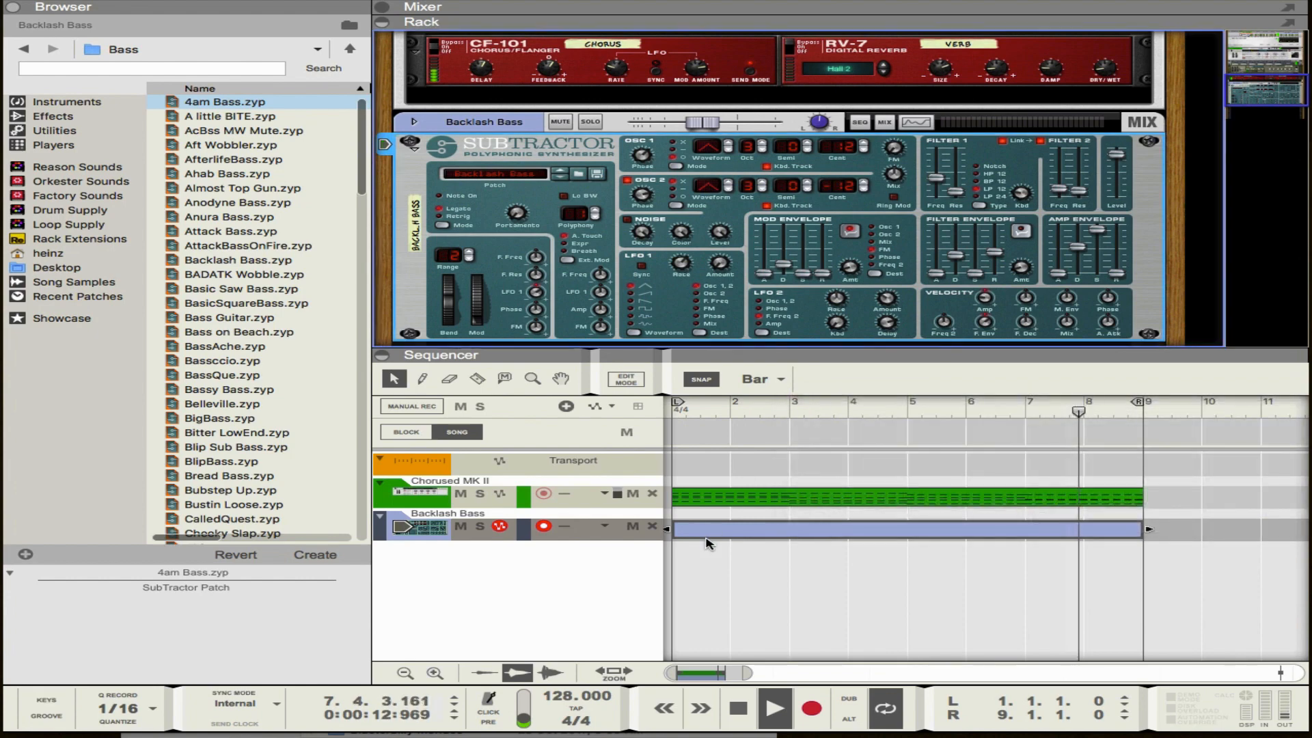
double_click(710, 530)
drag(723, 355, 668, 80)
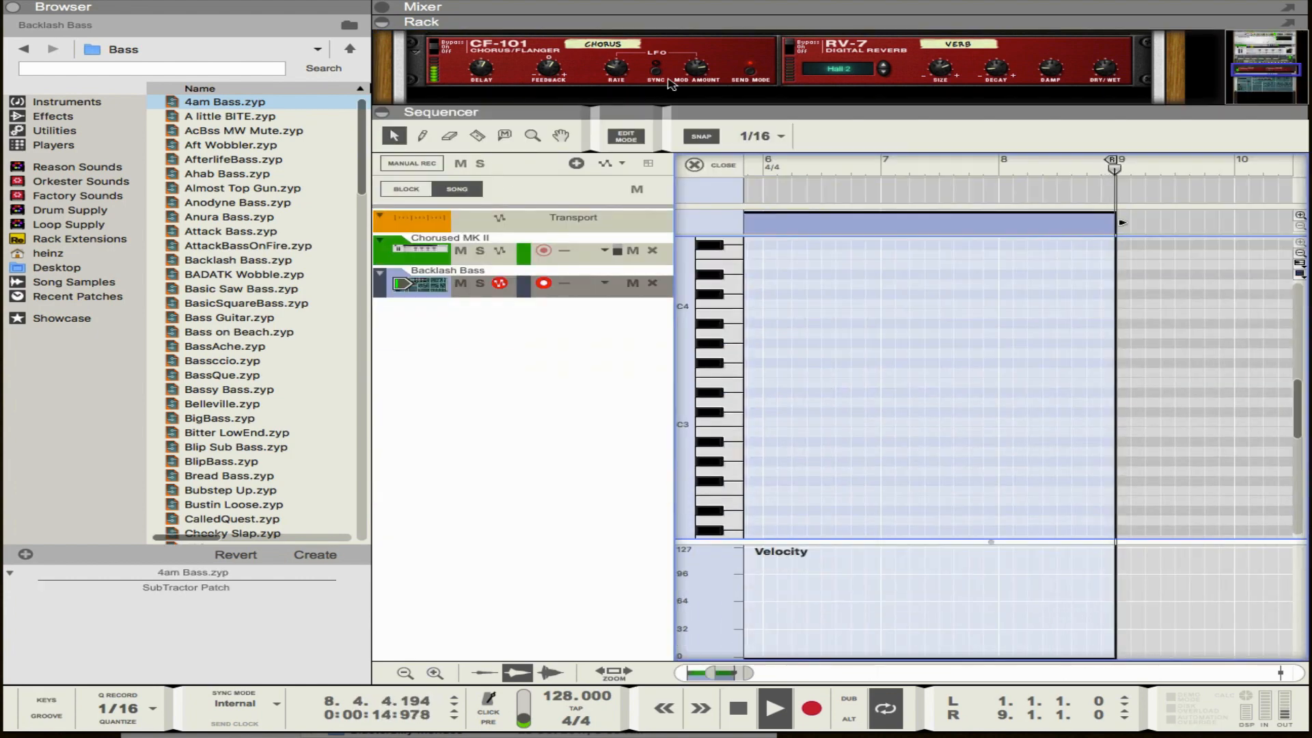
key(F3)
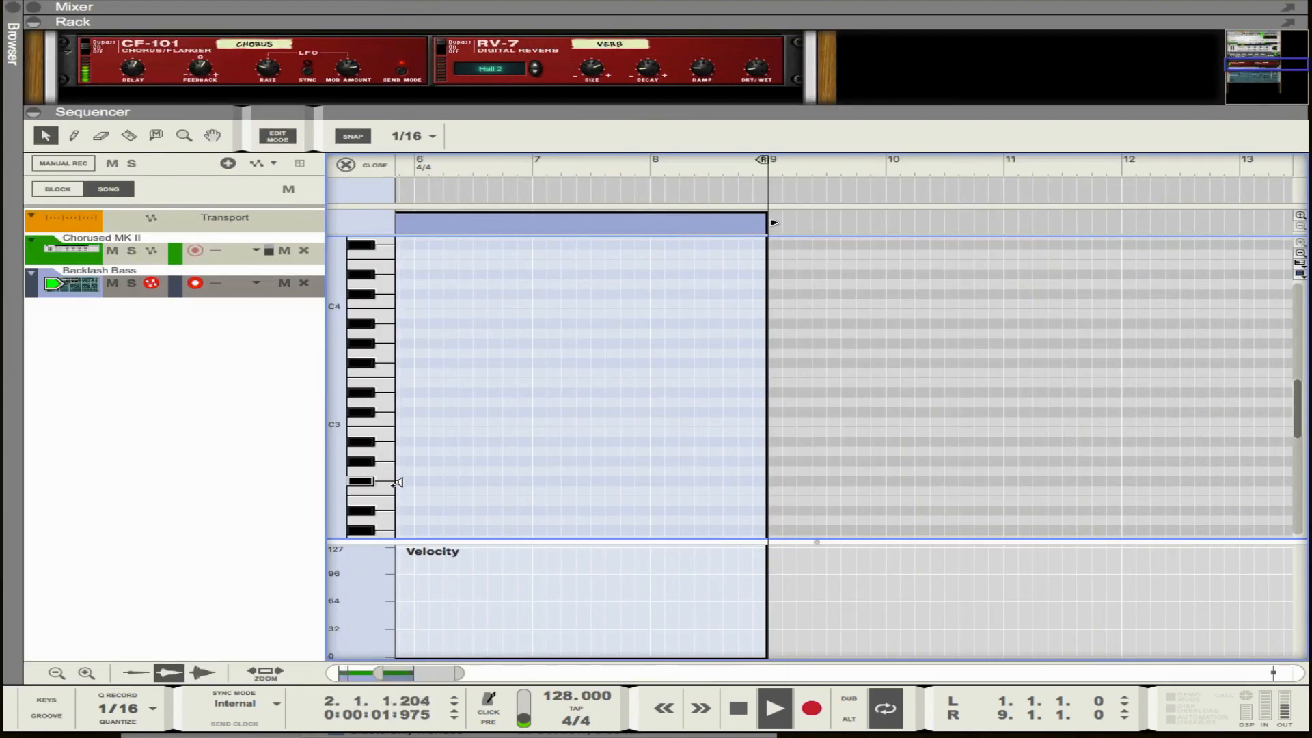
scroll(422, 457, down, 3)
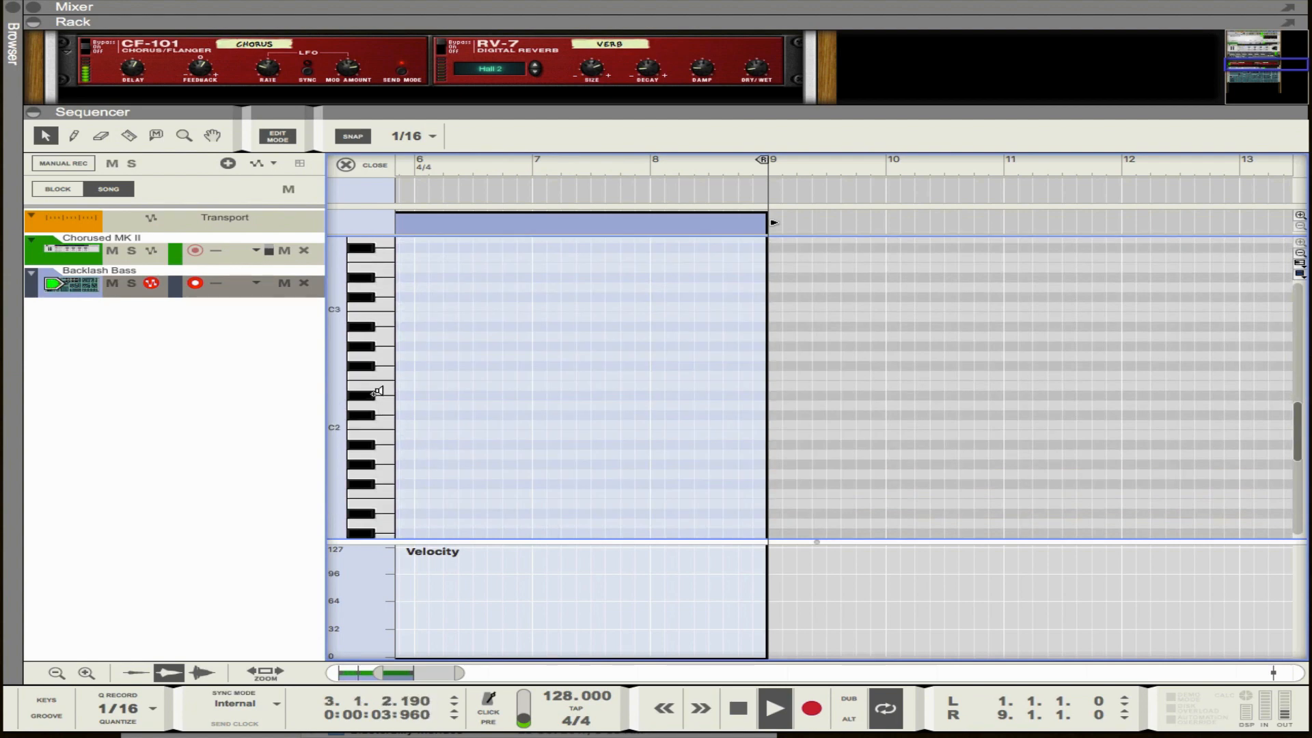
Step: Draw two adjacent 1/16 notes on E1 in bar 1, starting at position 1.1.3
scroll(380, 382, down, 3)
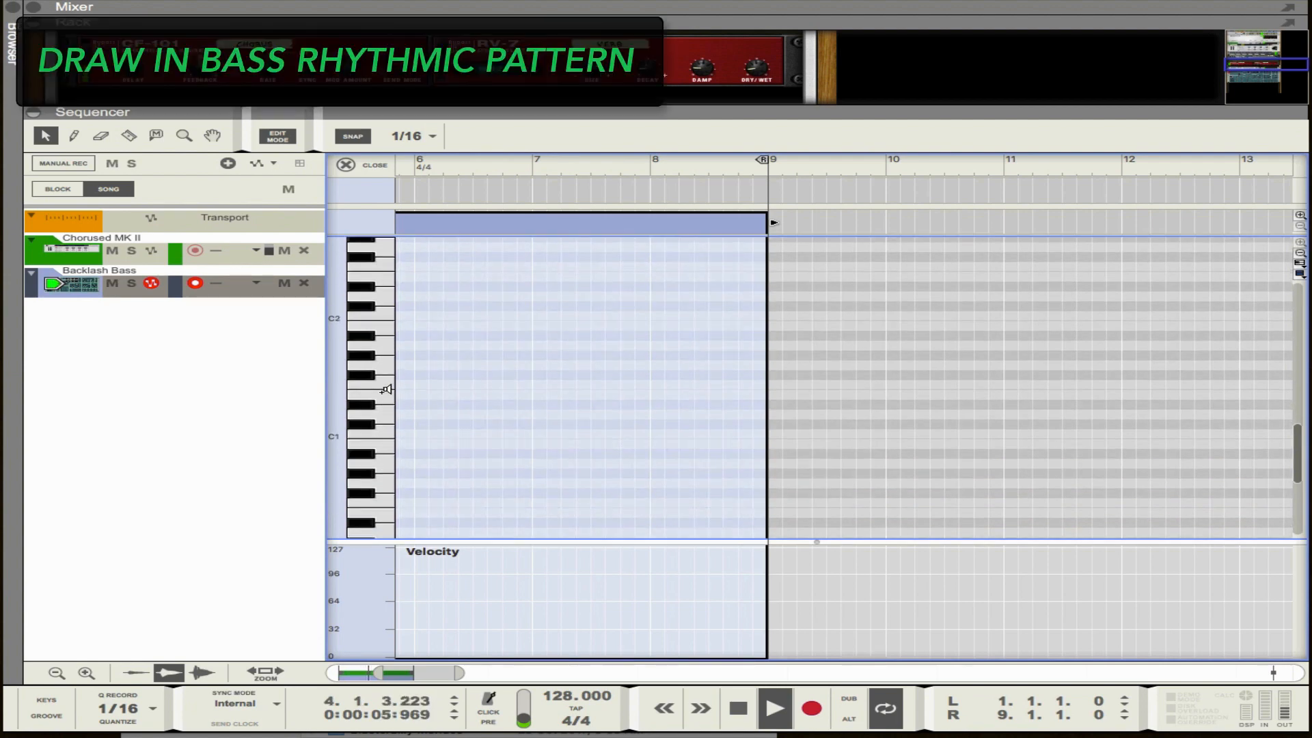
scroll(386, 389, up, 5)
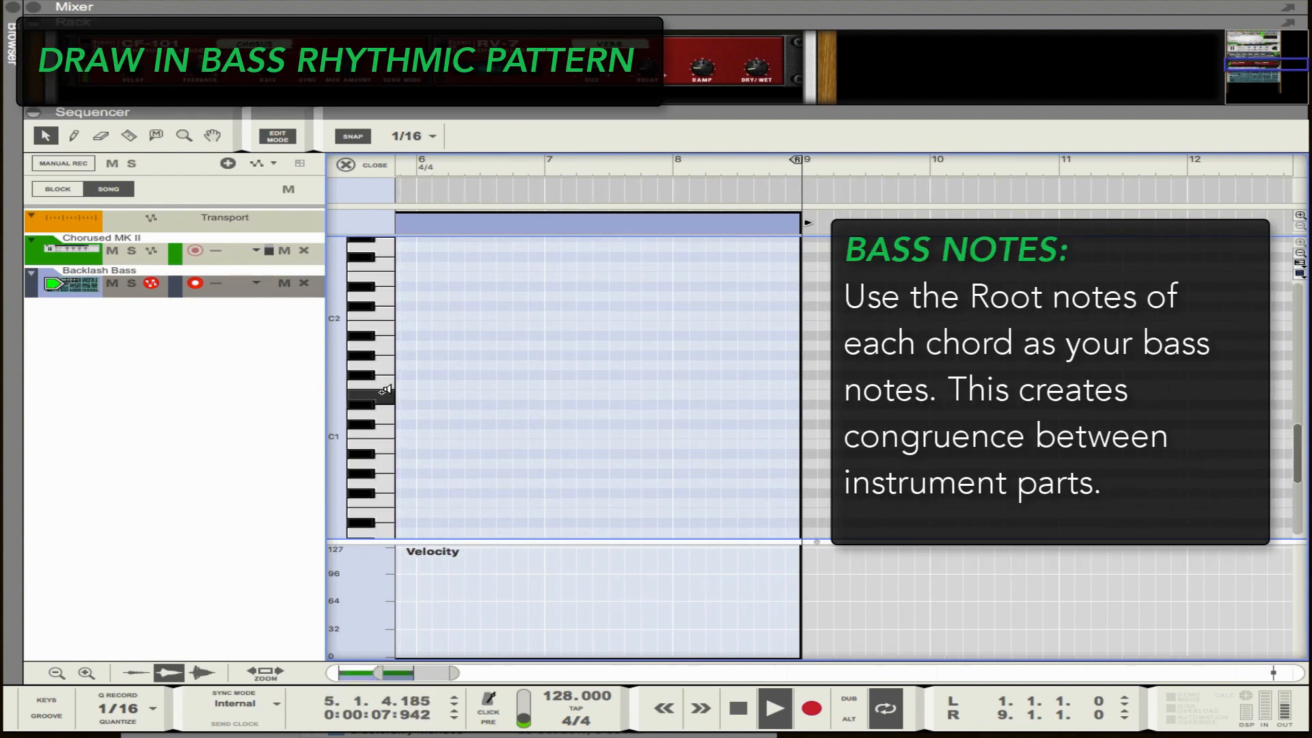
scroll(388, 390, left, 8)
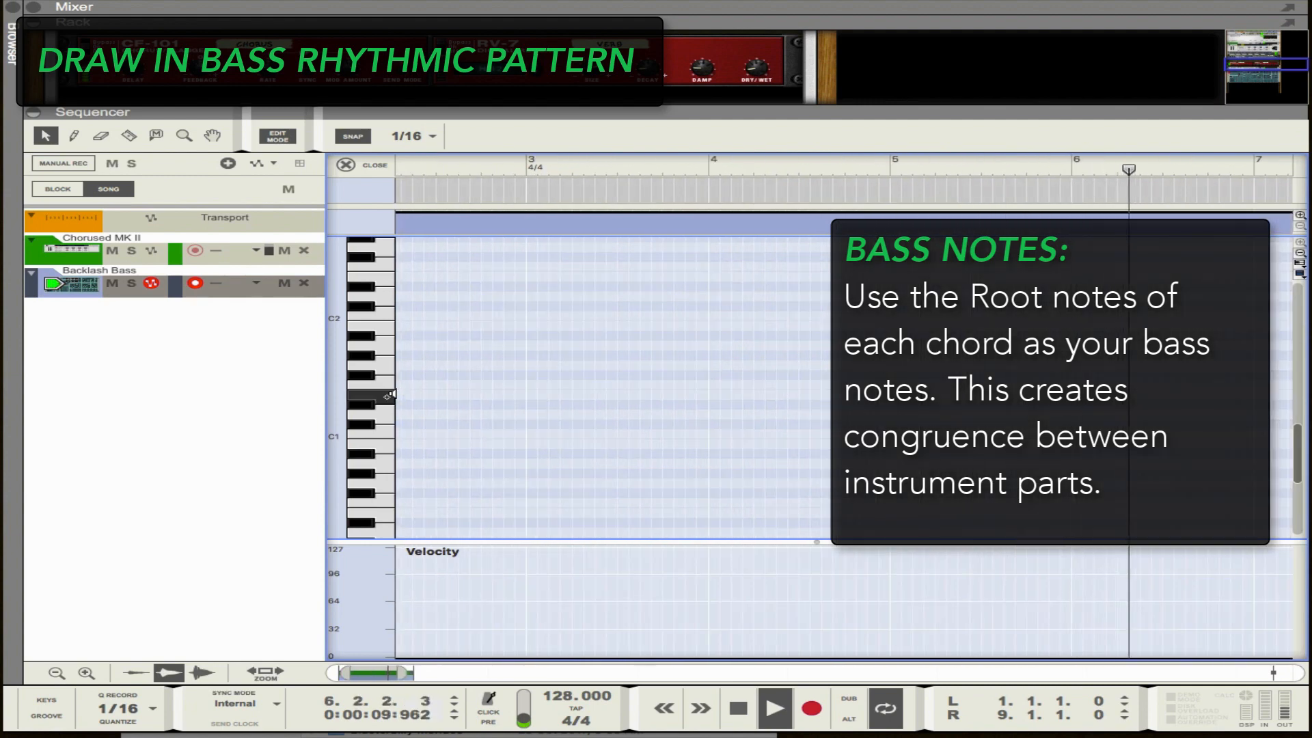
scroll(454, 420, left, 3)
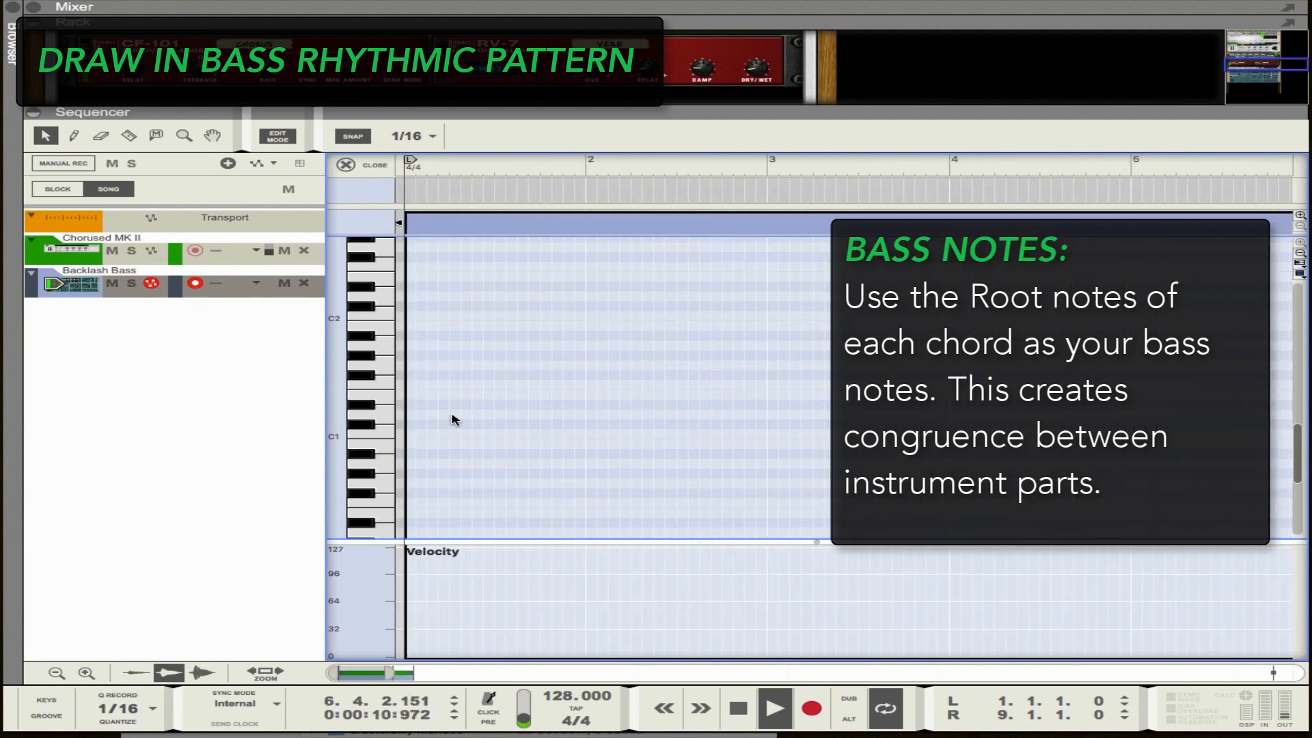
click(420, 395)
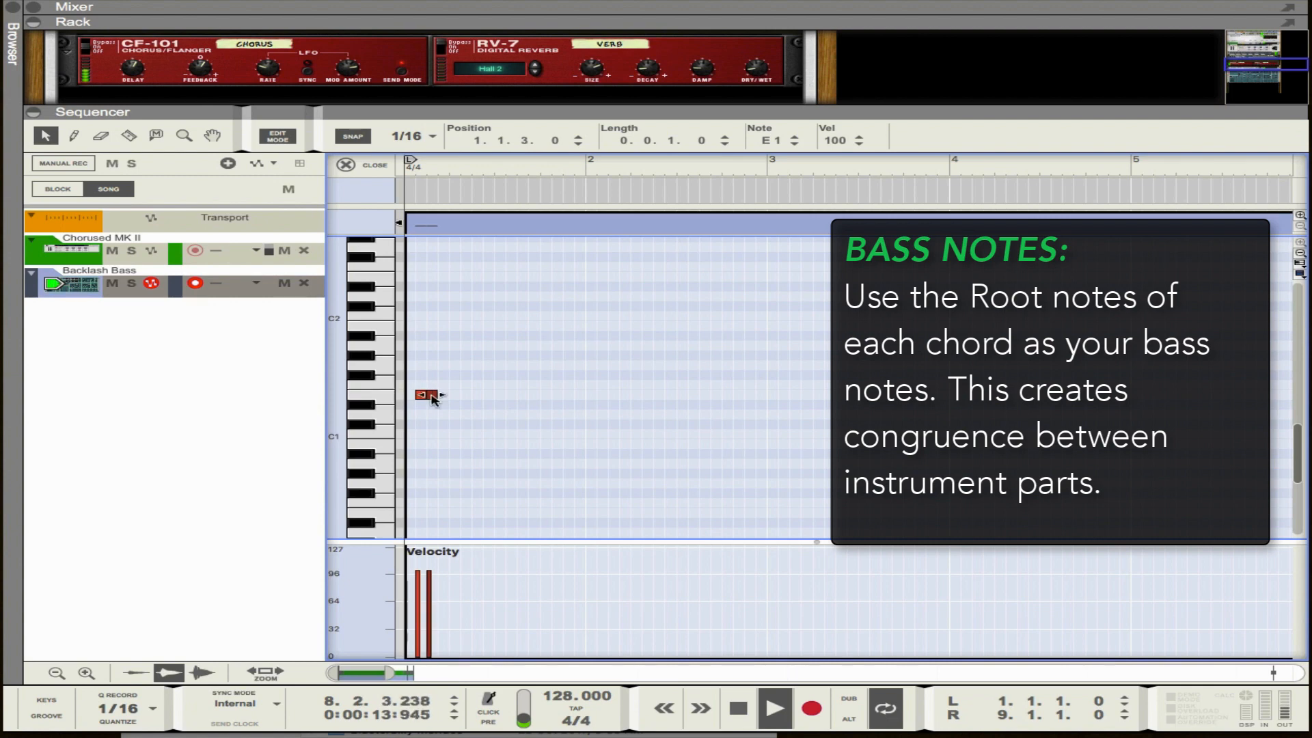
mouse_move(432, 400)
mouse_down()
mouse_move(446, 404)
mouse_move(435, 394)
mouse_up()
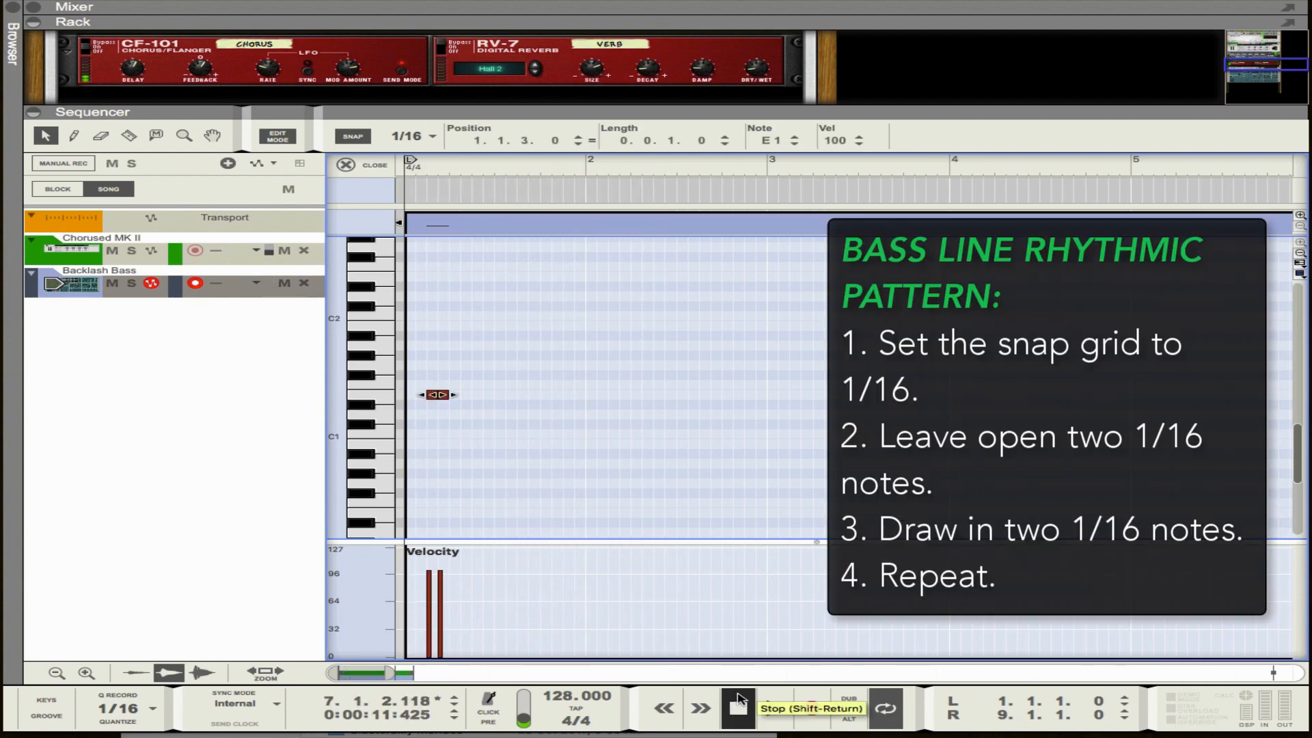
Step: Restart playback and copy the E1 note pair to the remaining three beats of bar 1
click(738, 703)
click(774, 708)
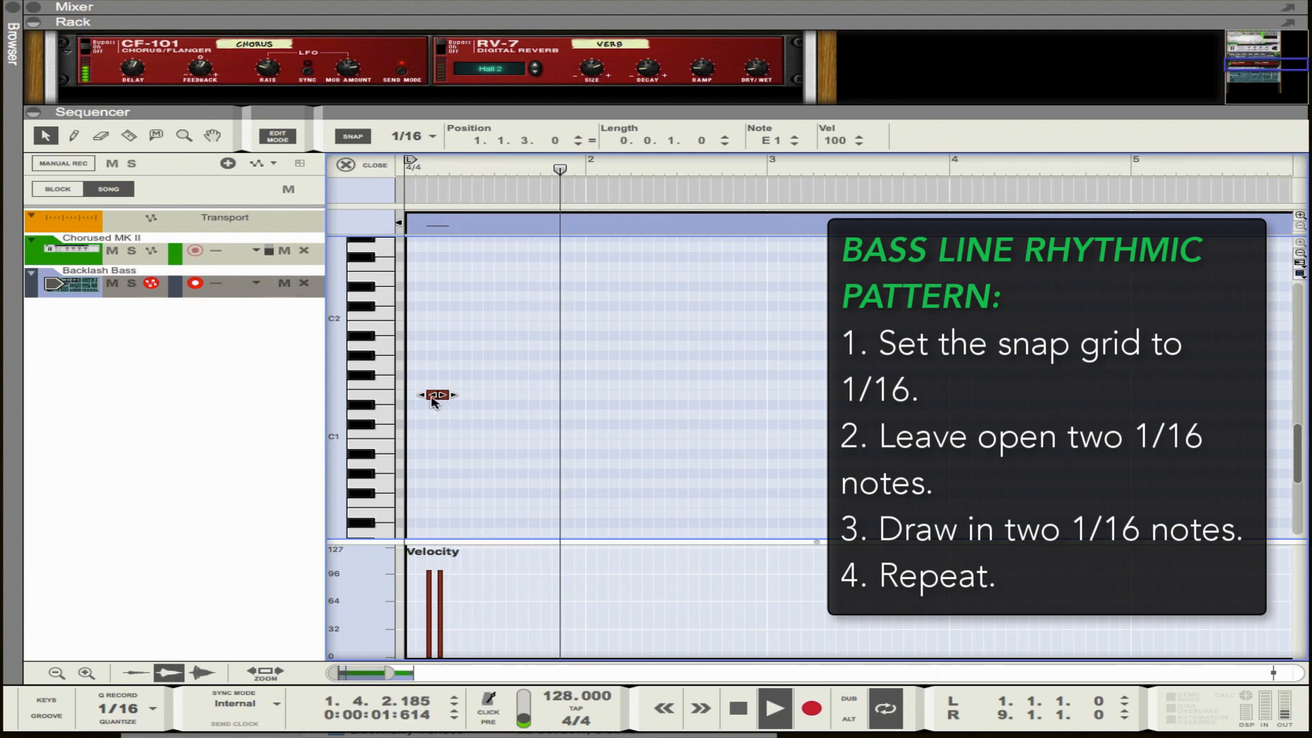
drag(433, 402, 418, 367)
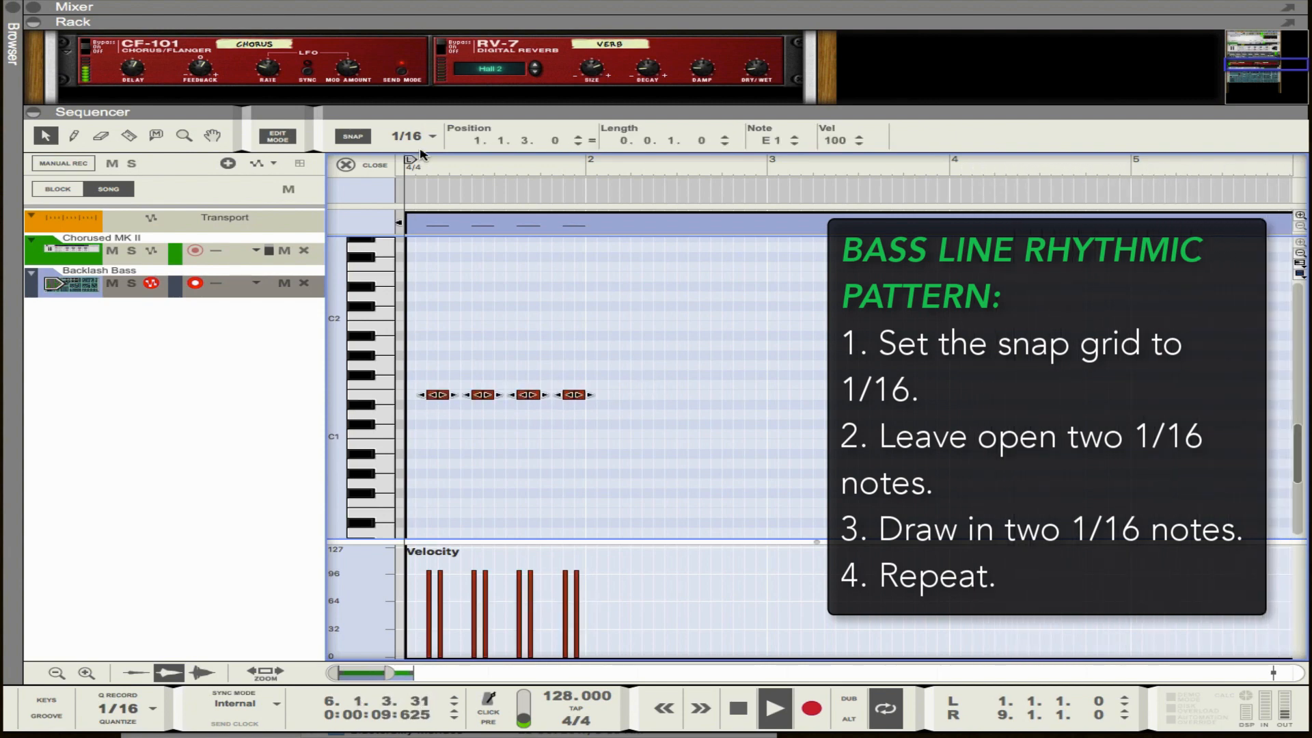
Step: Set the snap value to Bar and copy the bar 1 bass notes to bar 2
click(406, 137)
click(410, 135)
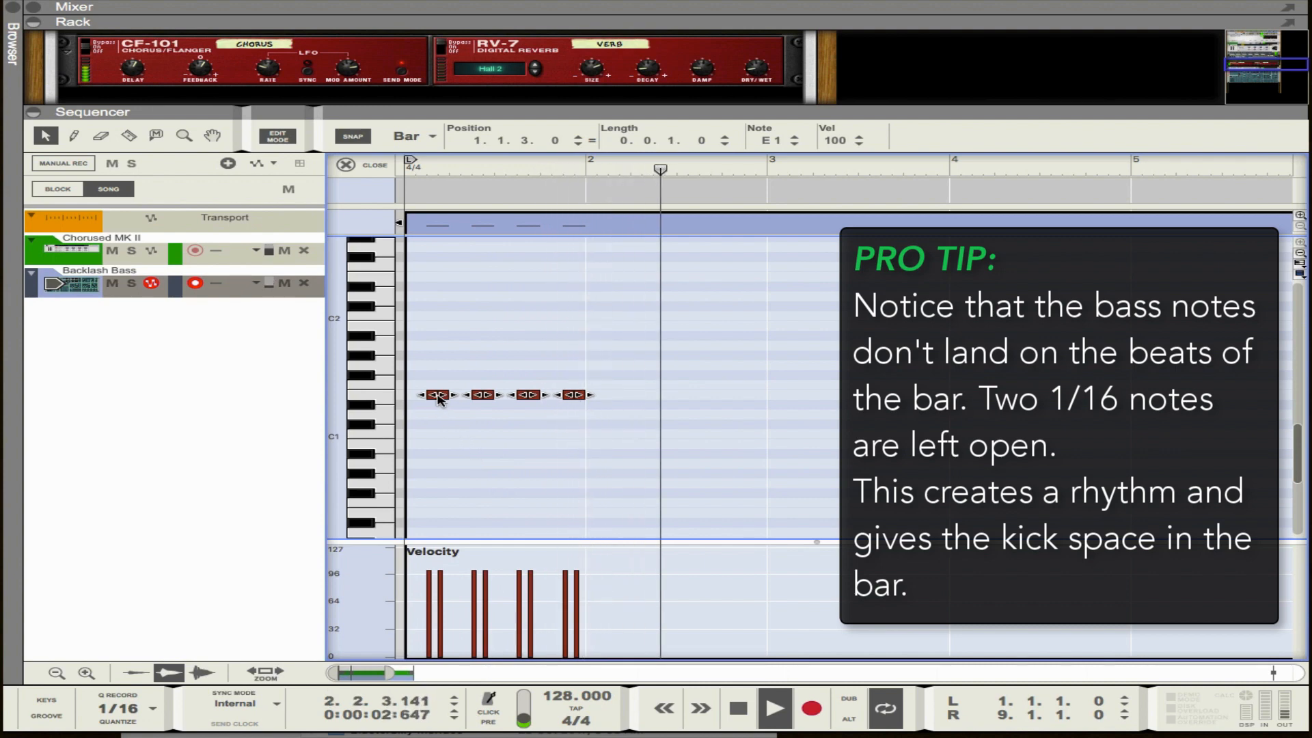
drag(434, 396, 647, 415)
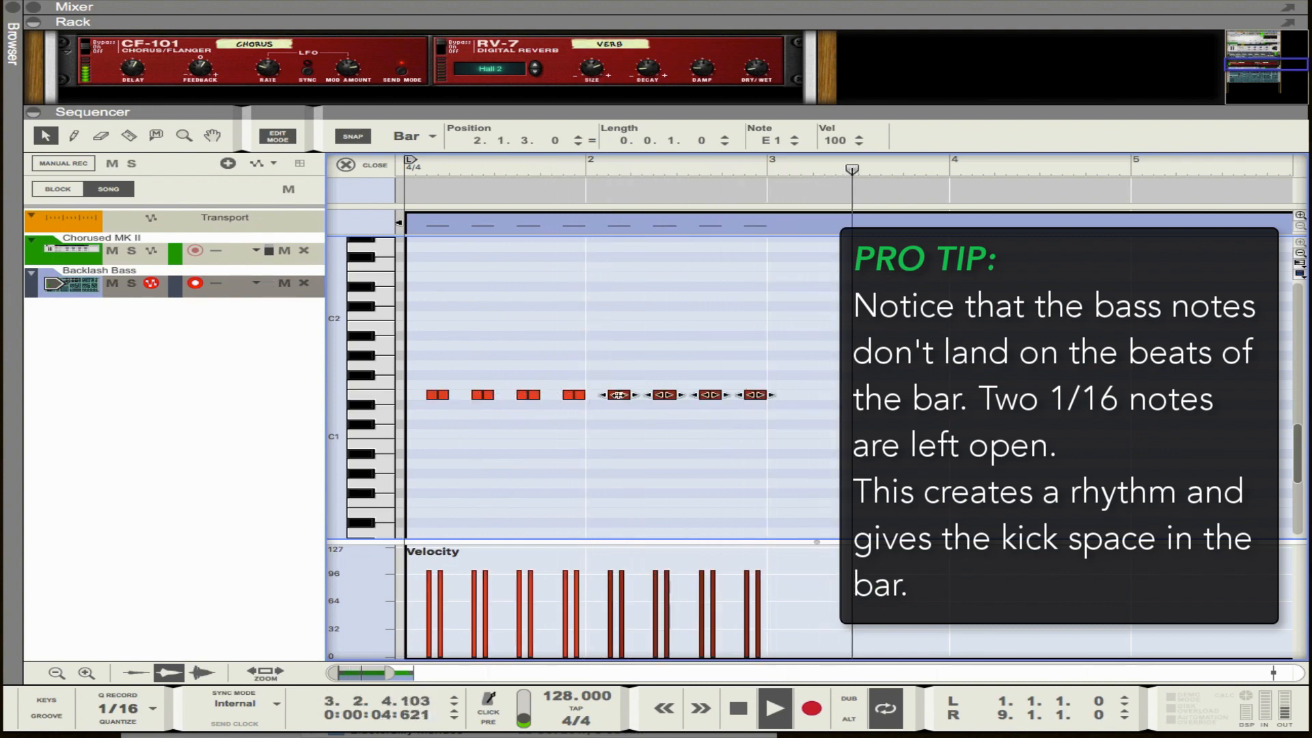
Step: Copy the two-bar bass pattern to bars 3 and 4 on D1 and play it back
drag(906, 425, 803, 438)
key(super+z)
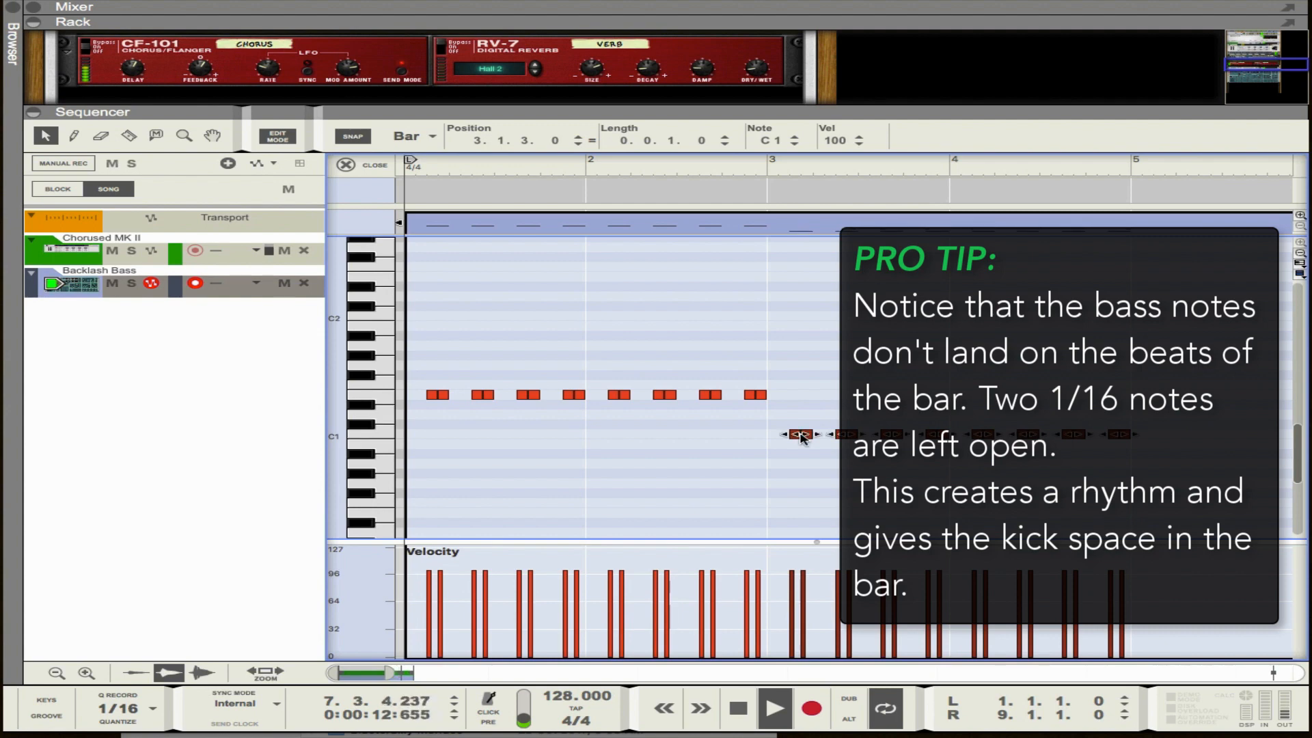
scroll(800, 438, right, 1)
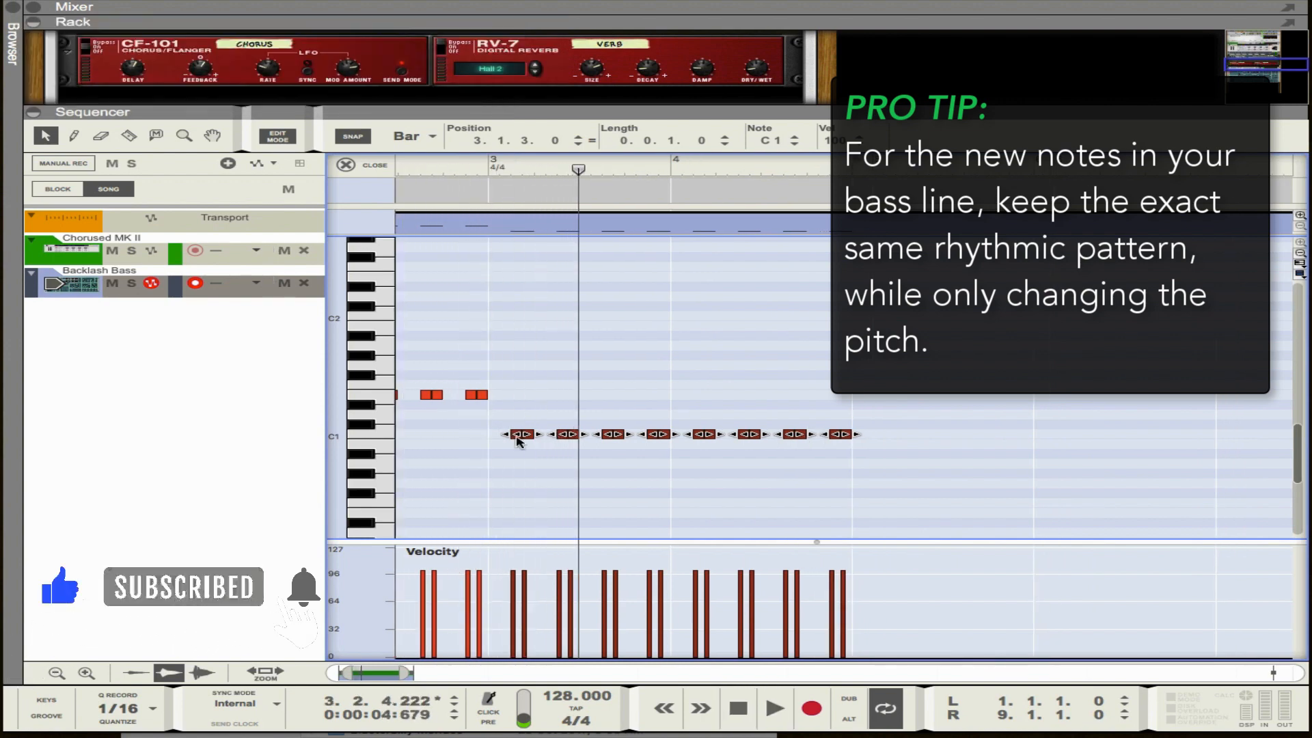
drag(517, 440, 517, 421)
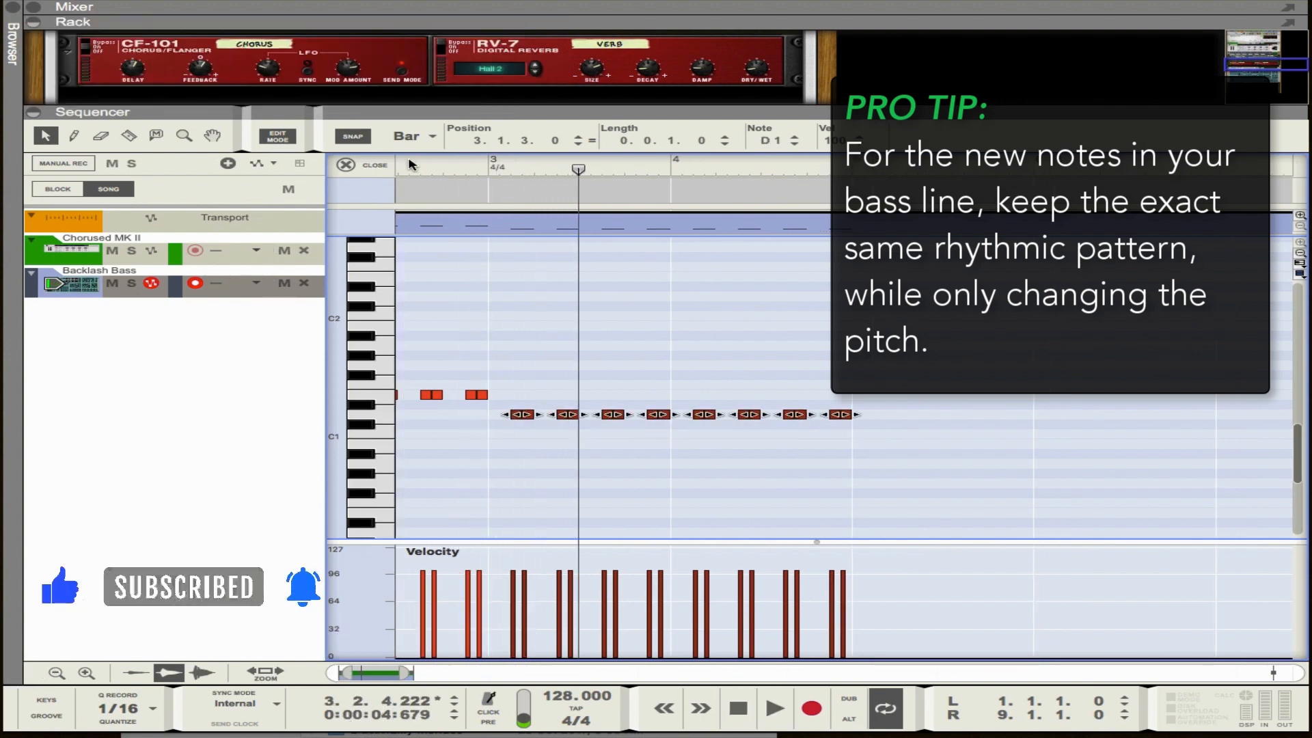
click(408, 161)
key(space)
Step: Copy the D1 pattern to bars 5 and 6 on C1, and repeat it in bars 7 and 8
scroll(683, 363, down, 1)
scroll(683, 363, right, 1)
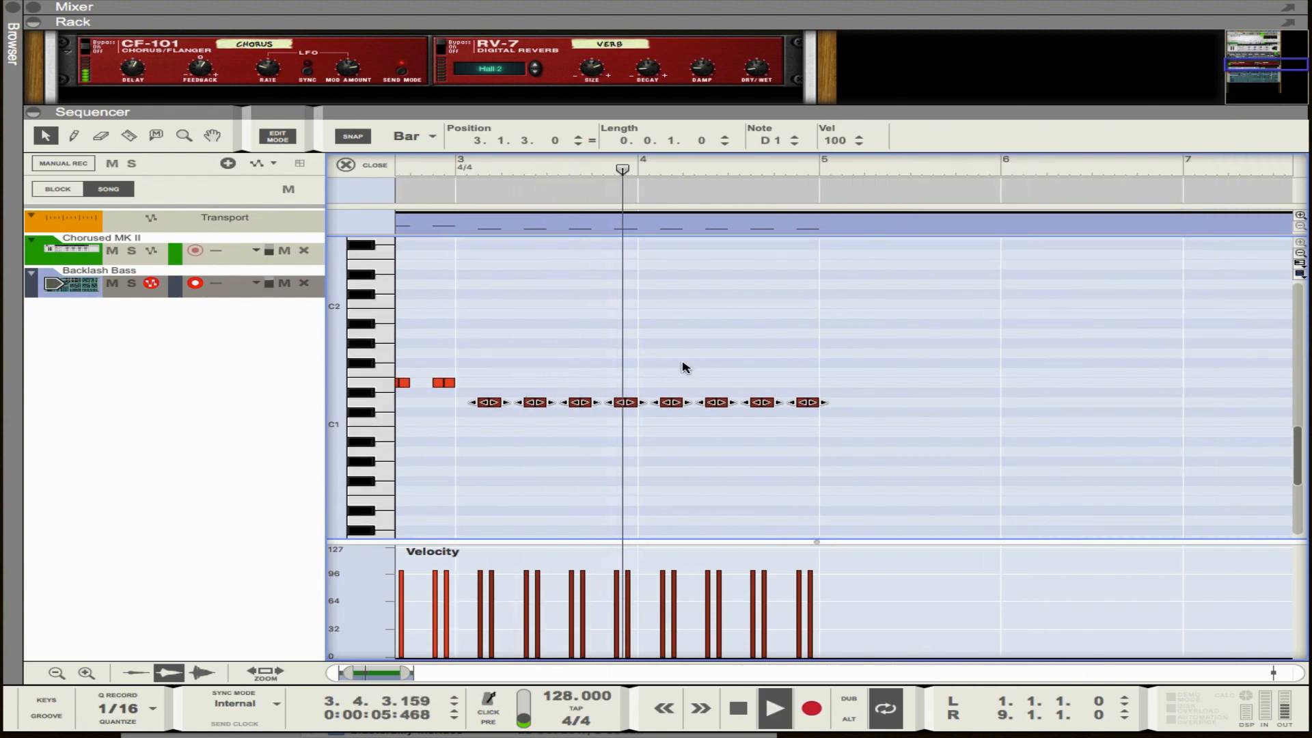
scroll(685, 368, right, 2)
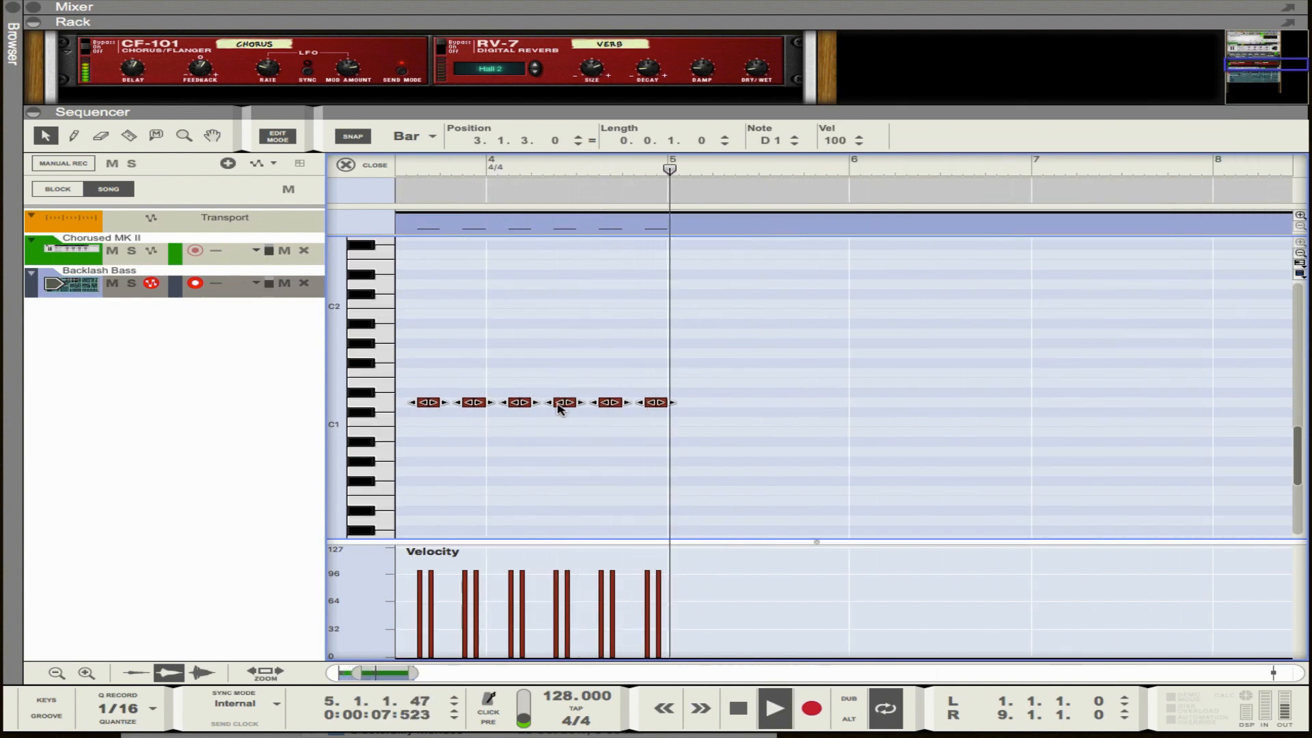
drag(559, 407, 831, 421)
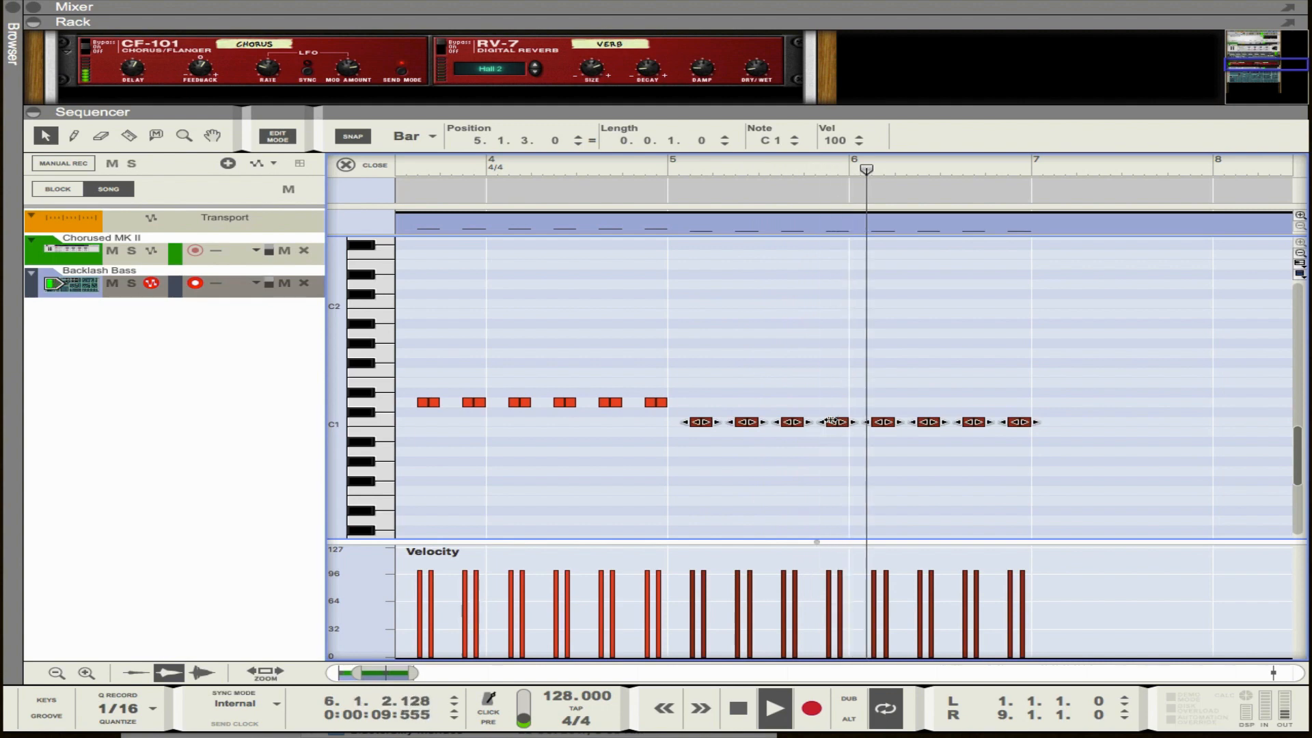
scroll(830, 422, right, 1)
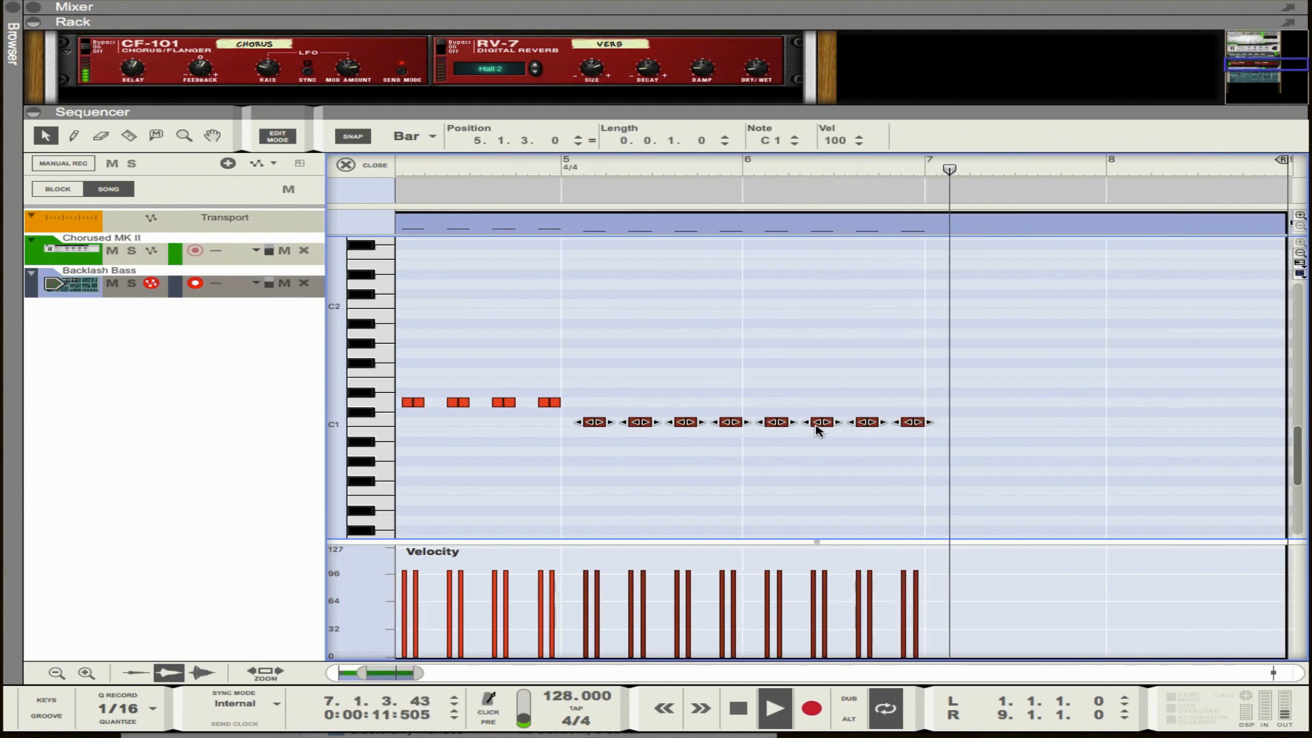
drag(818, 429, 1209, 420)
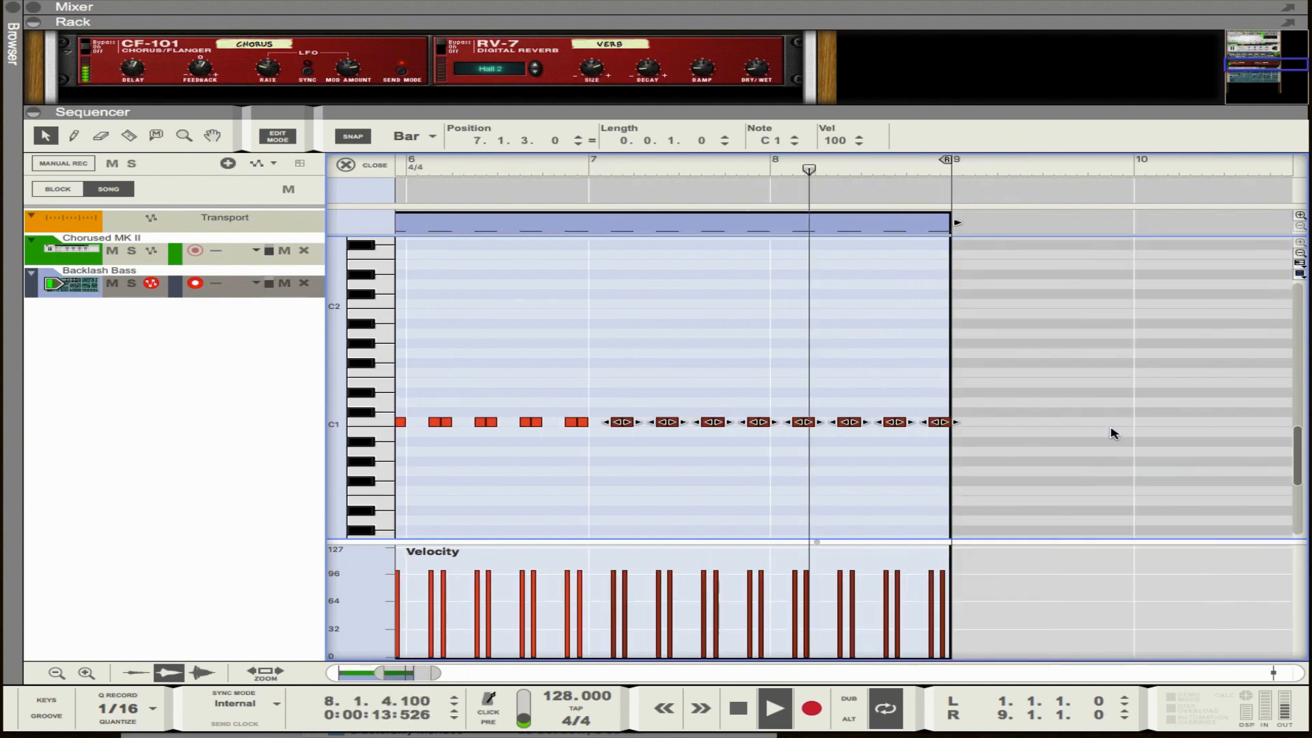
click(763, 375)
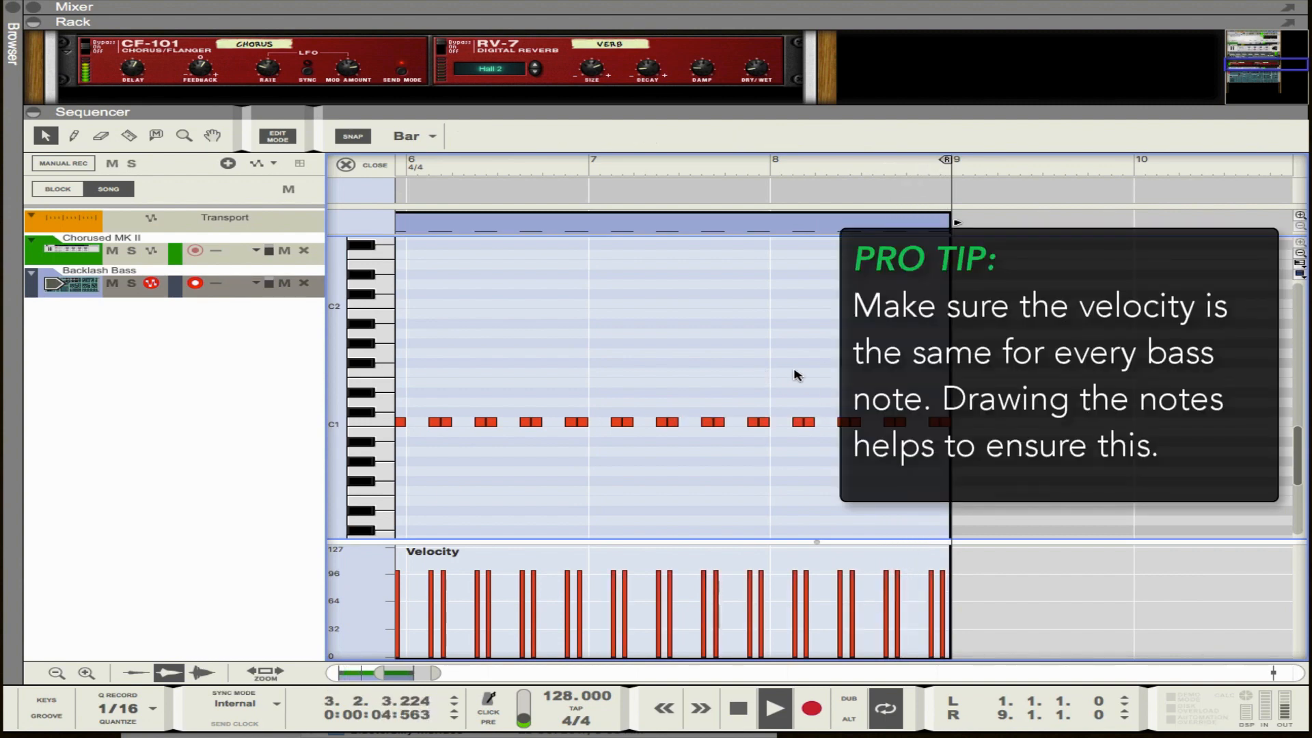
Step: Select the bass notes in bar 8 and raise them to D1
drag(410, 675, 437, 673)
scroll(853, 529, down, 1)
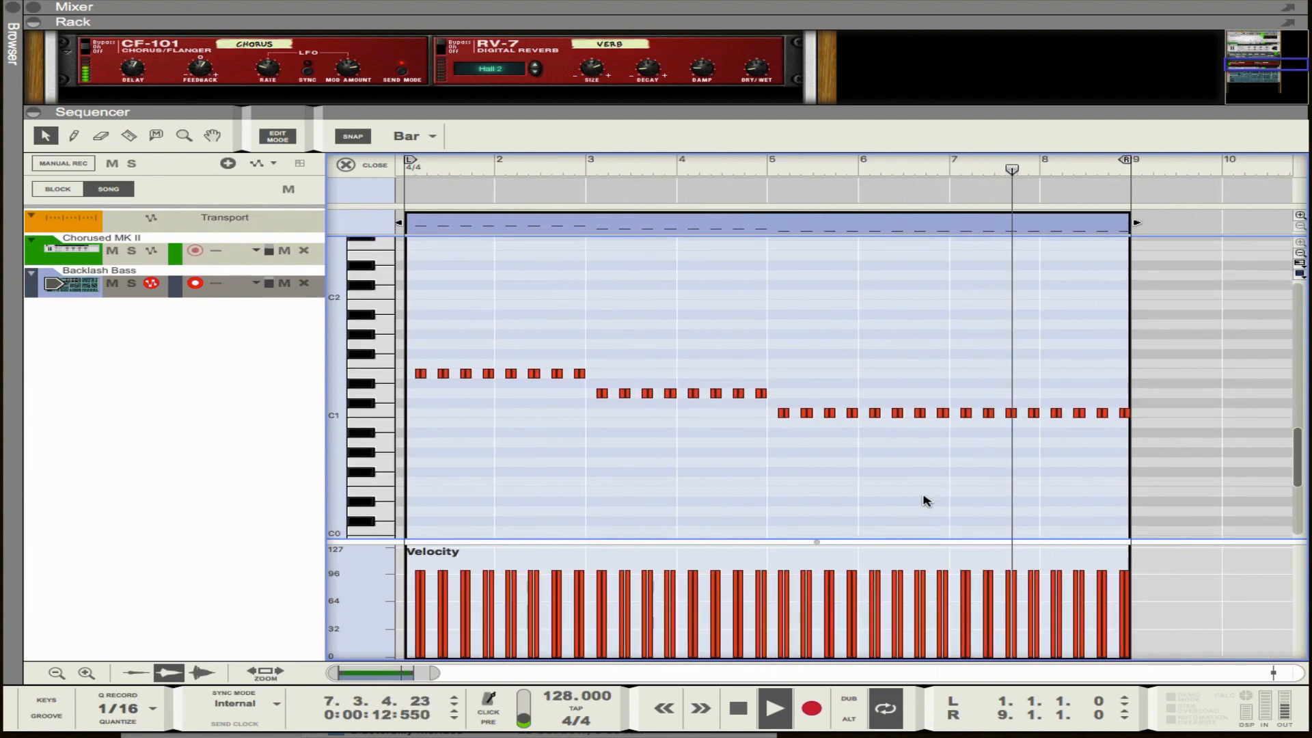
drag(1046, 379, 1129, 414)
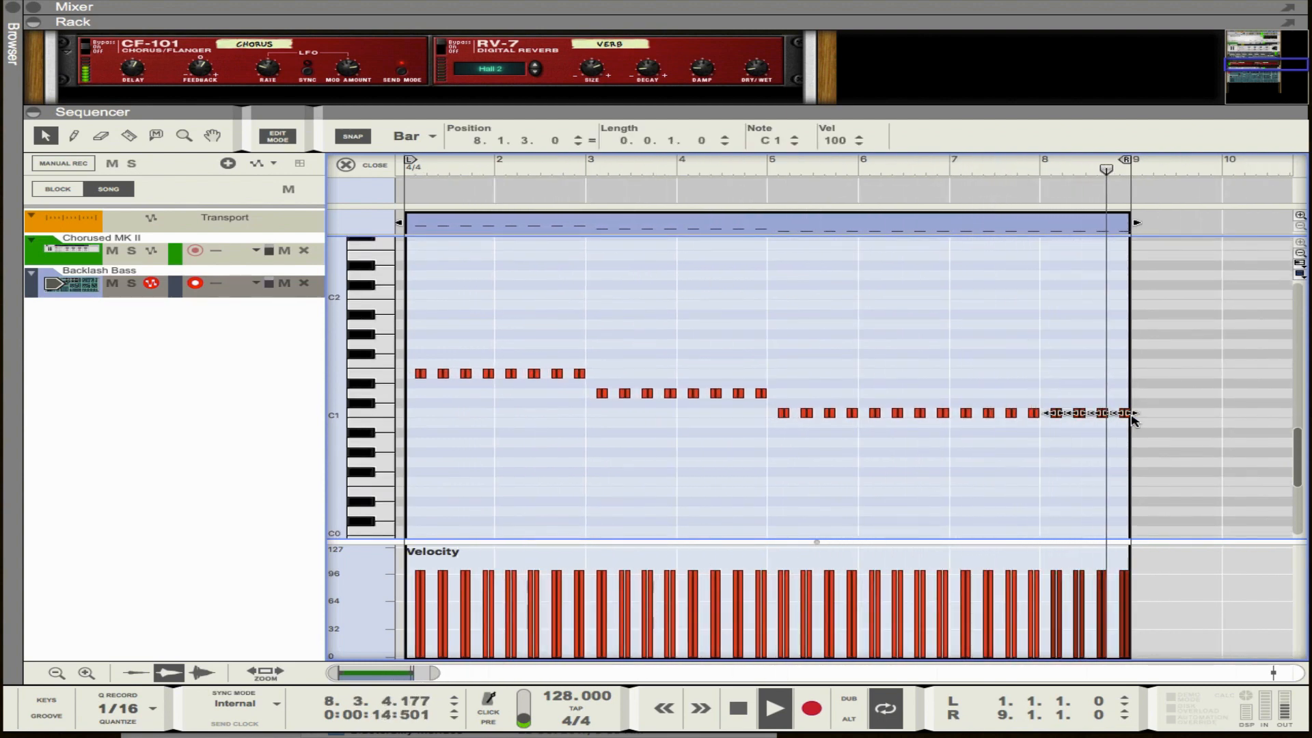
key(h)
key(h)
key(h)
key(h)
scroll(1113, 418, right, 5)
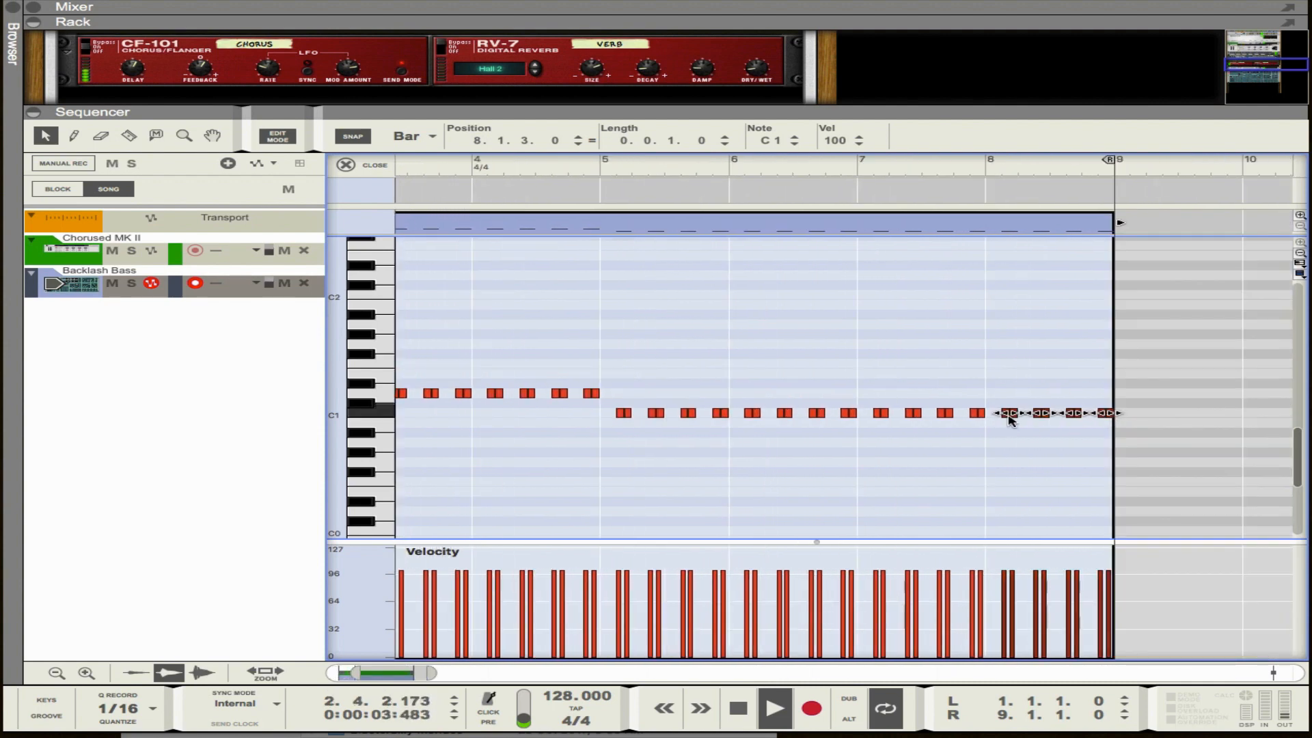
drag(1010, 419, 1006, 401)
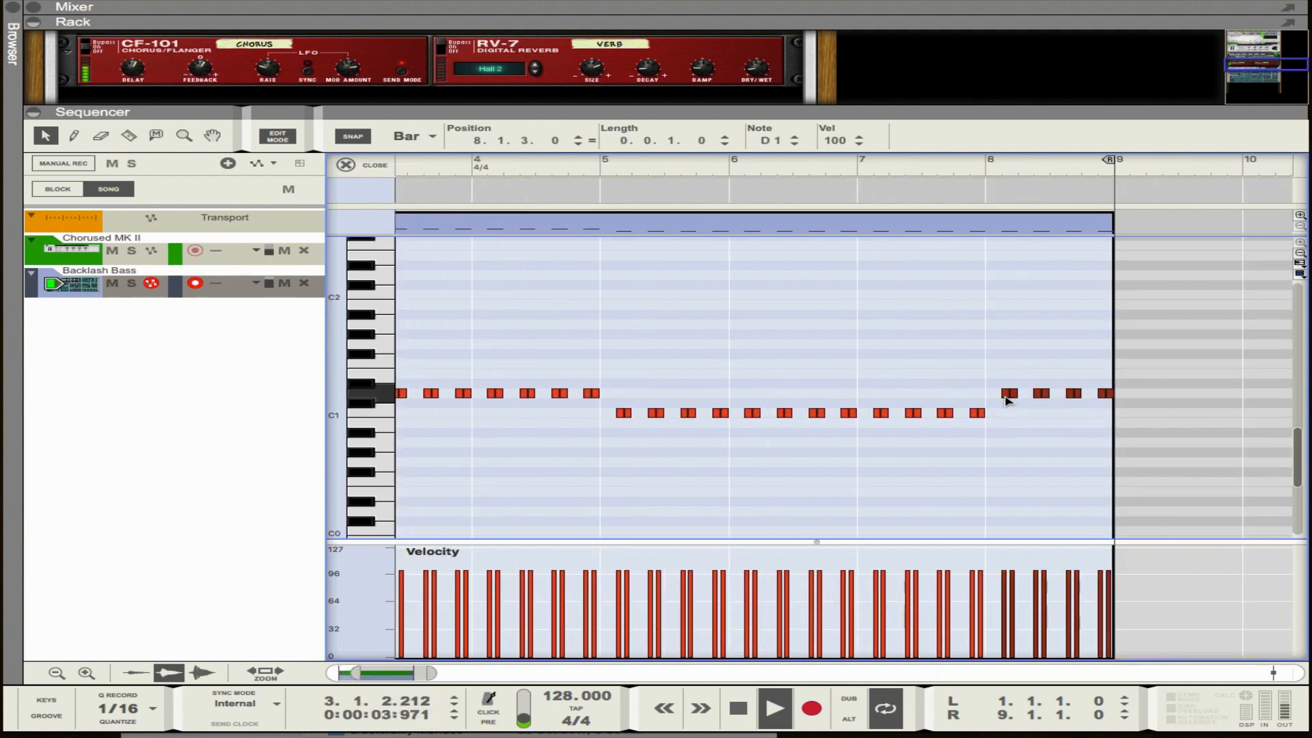
click(1006, 433)
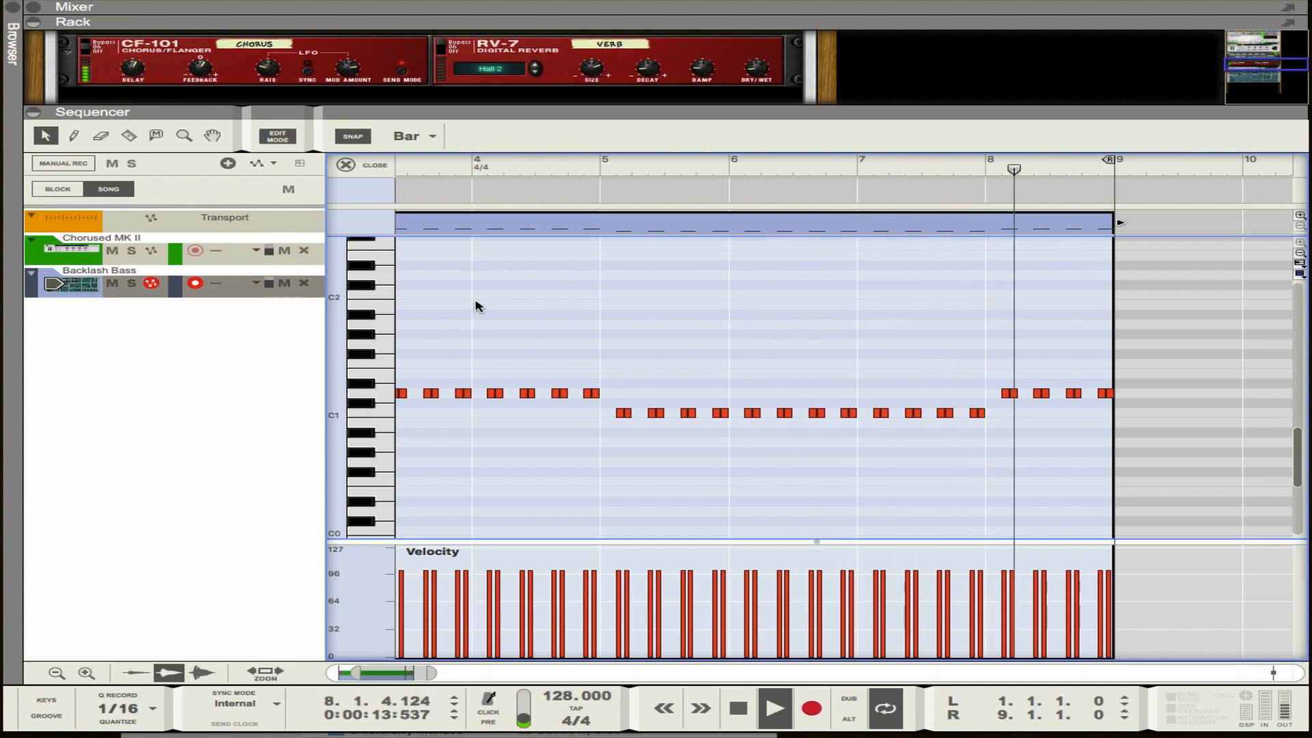
Step: Close the bass clip's note editing and enlarge the rack area above the sequencer
click(360, 168)
scroll(360, 392, left, 3)
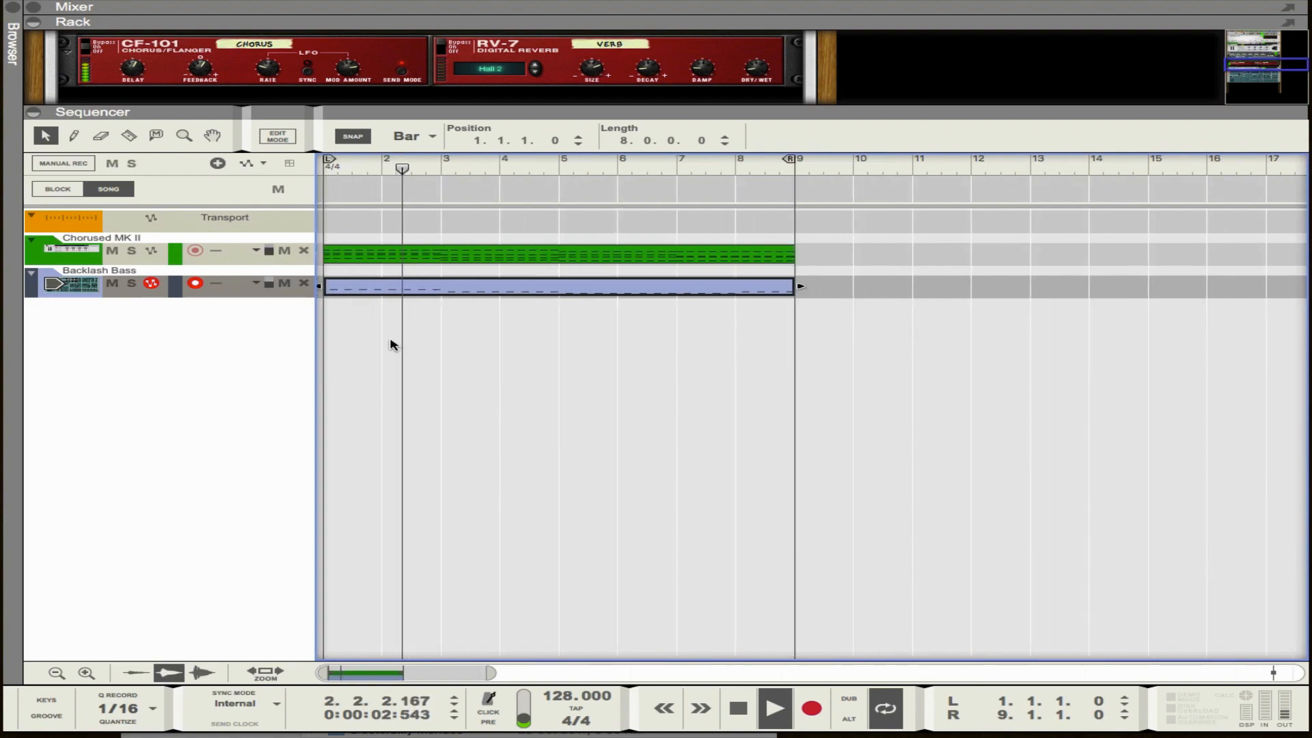
drag(349, 116, 389, 258)
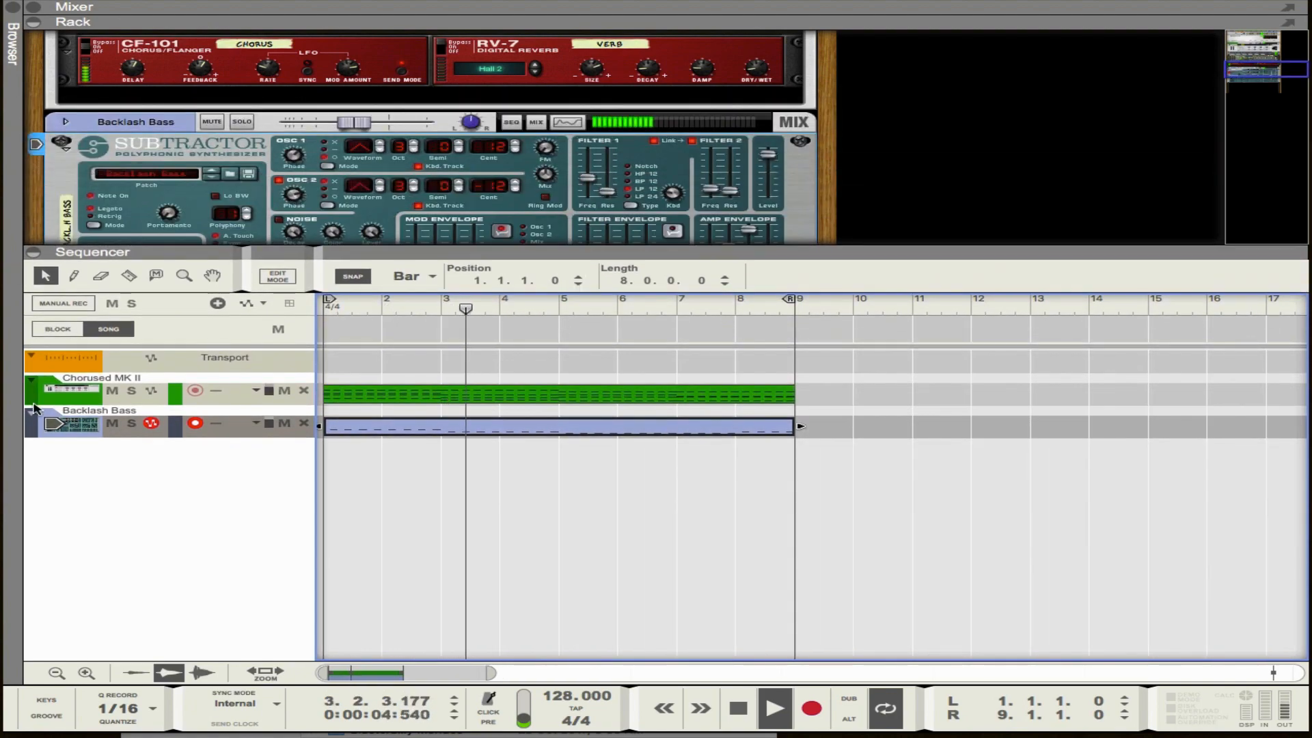
Step: Show the Chorused MK II track's devices in a taller rack and select its RV-7 reverb
click(44, 392)
scroll(311, 199, up, 4)
scroll(311, 200, down, 3)
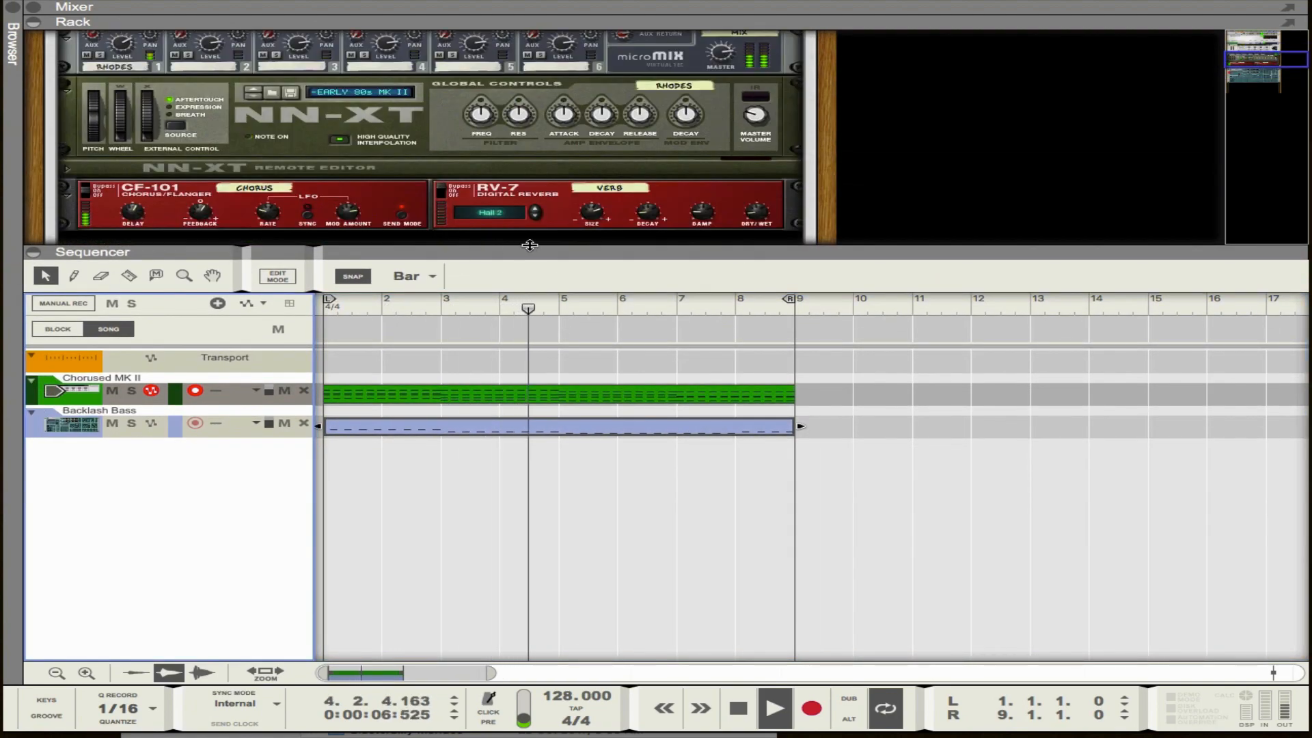
drag(530, 246, 533, 300)
click(759, 213)
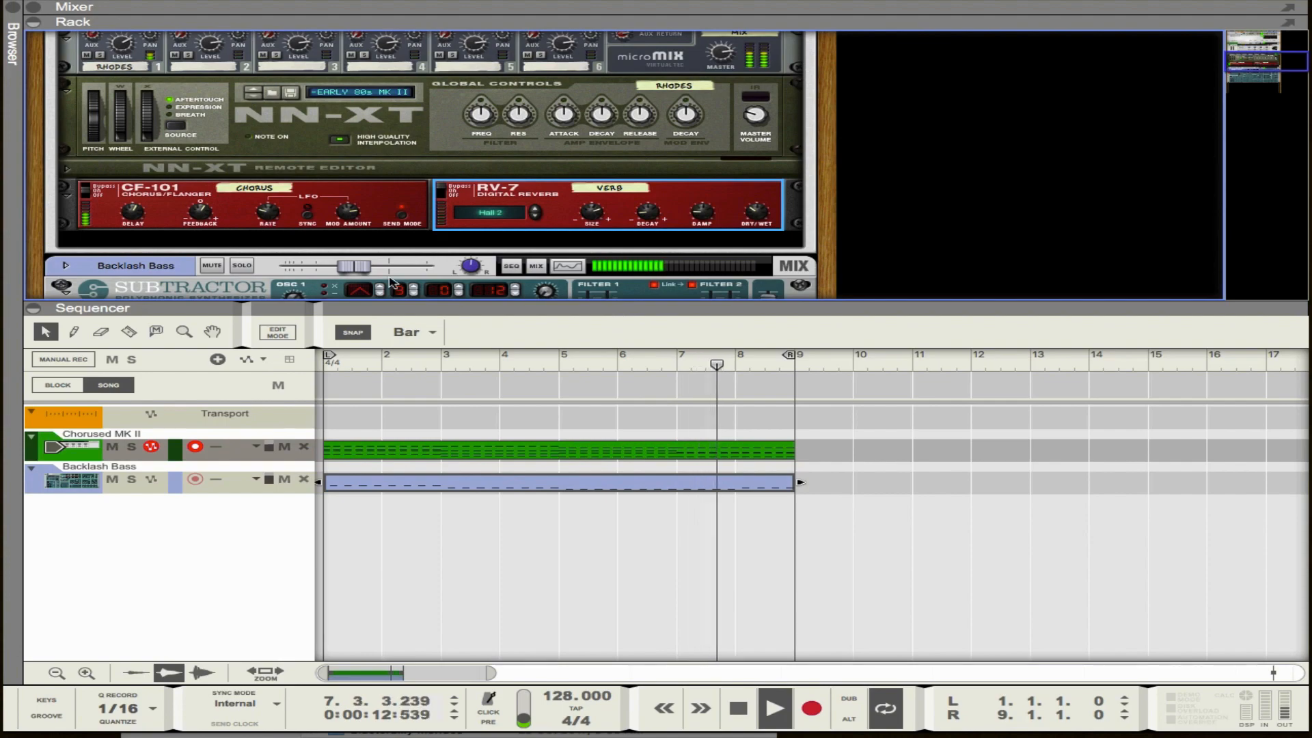
scroll(391, 282, up, 3)
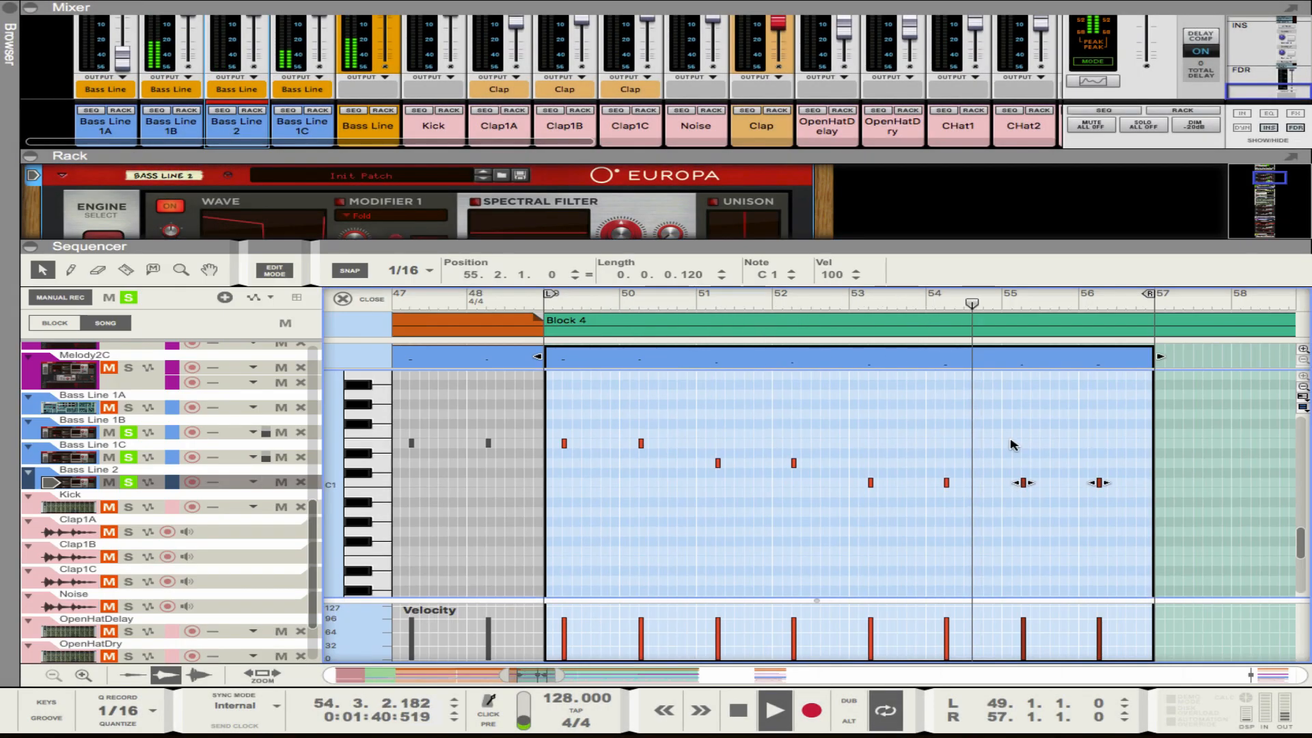
Step: Raise the Bass Line 2 note at 56.2.1 to D1 and display the Europa synth's compressor and EQ settings
drag(1099, 482, 1099, 463)
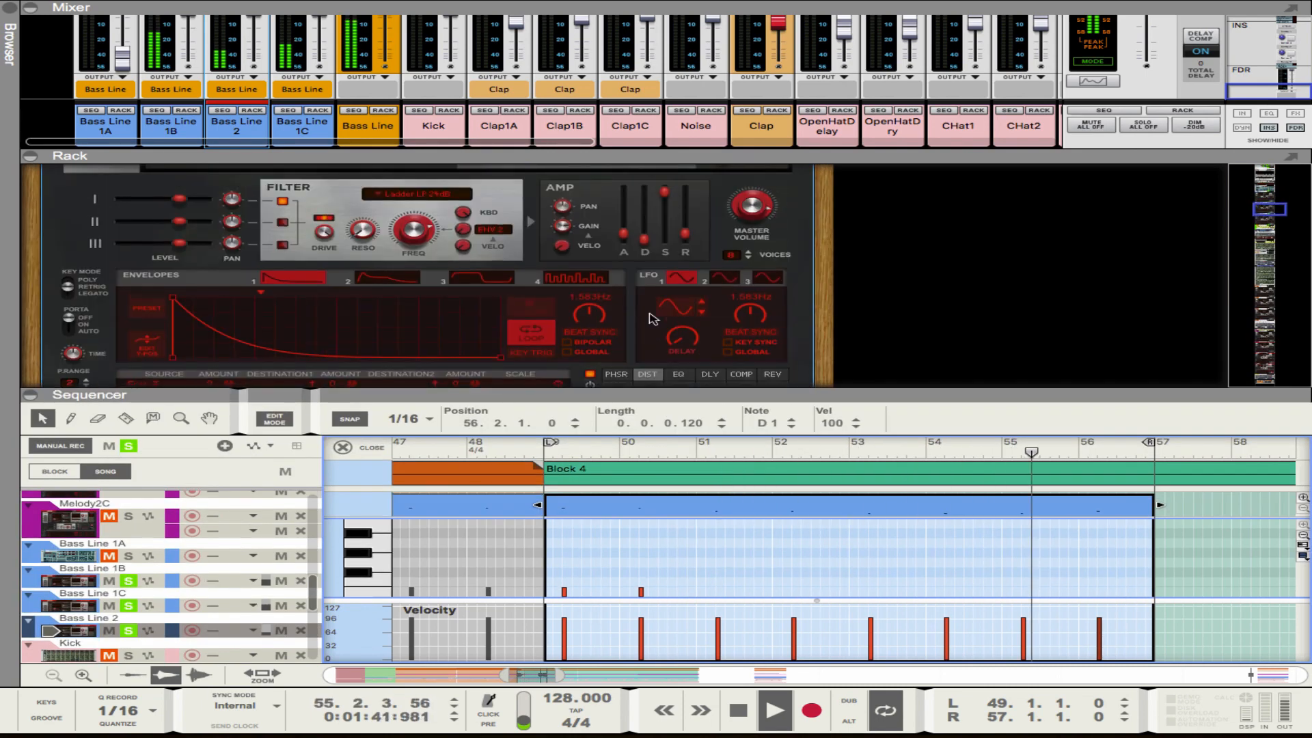
scroll(653, 319, down, 5)
click(741, 242)
click(678, 242)
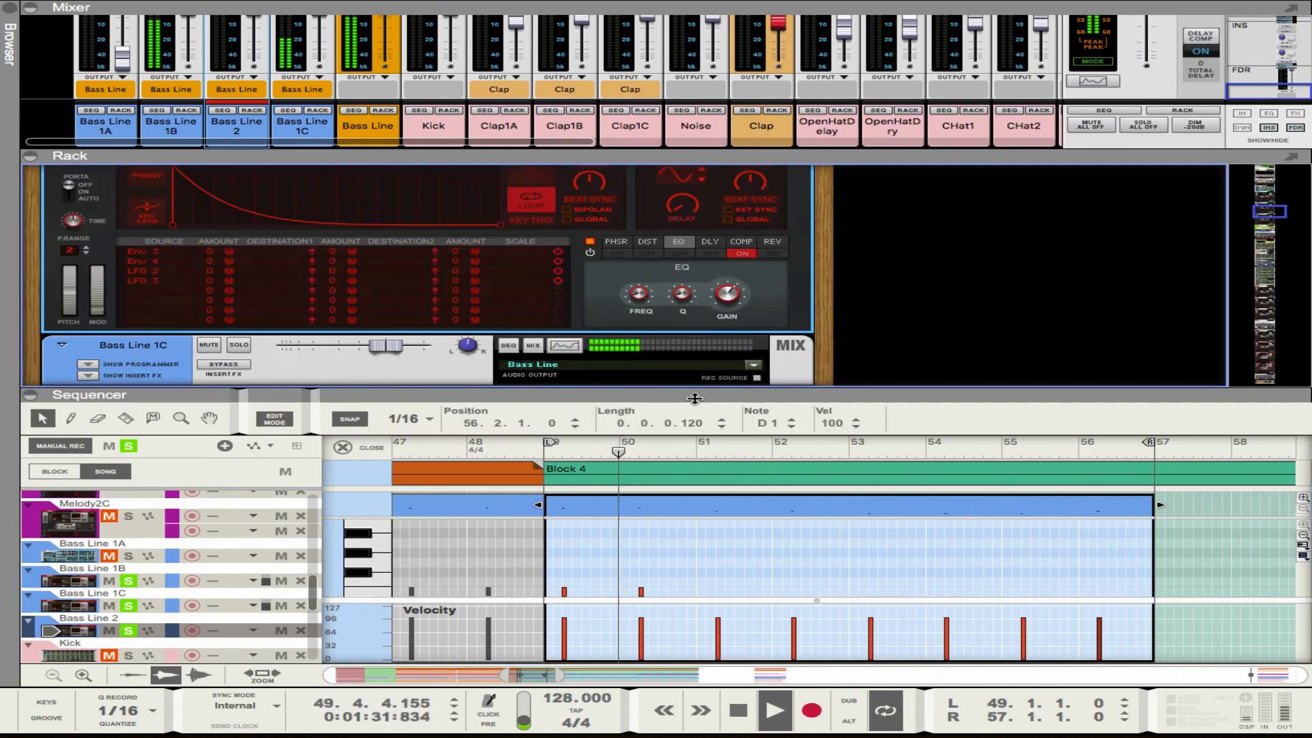
Step: Collapse the rack and copy the eight-bar Bass Line 2 clips to fill the rest of Block 4 up to bar 97
drag(694, 398, 694, 171)
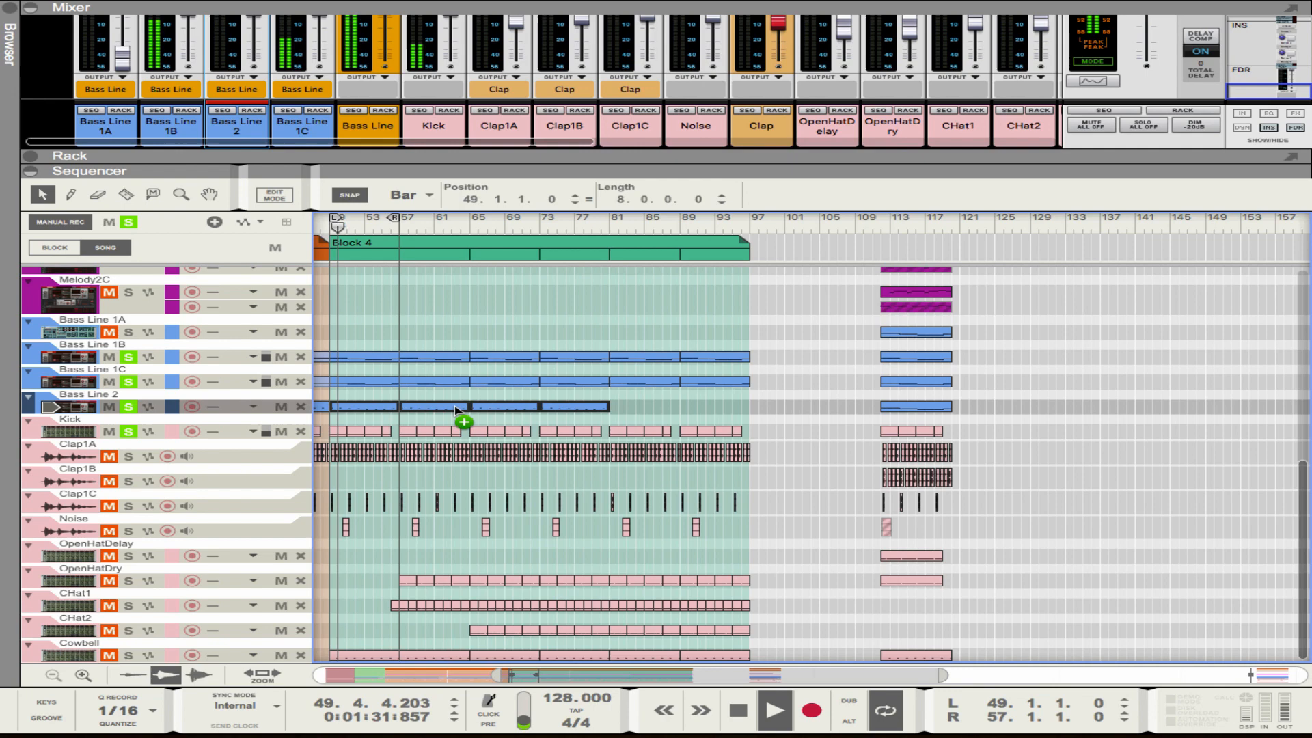
drag(453, 404, 733, 408)
key(super+z)
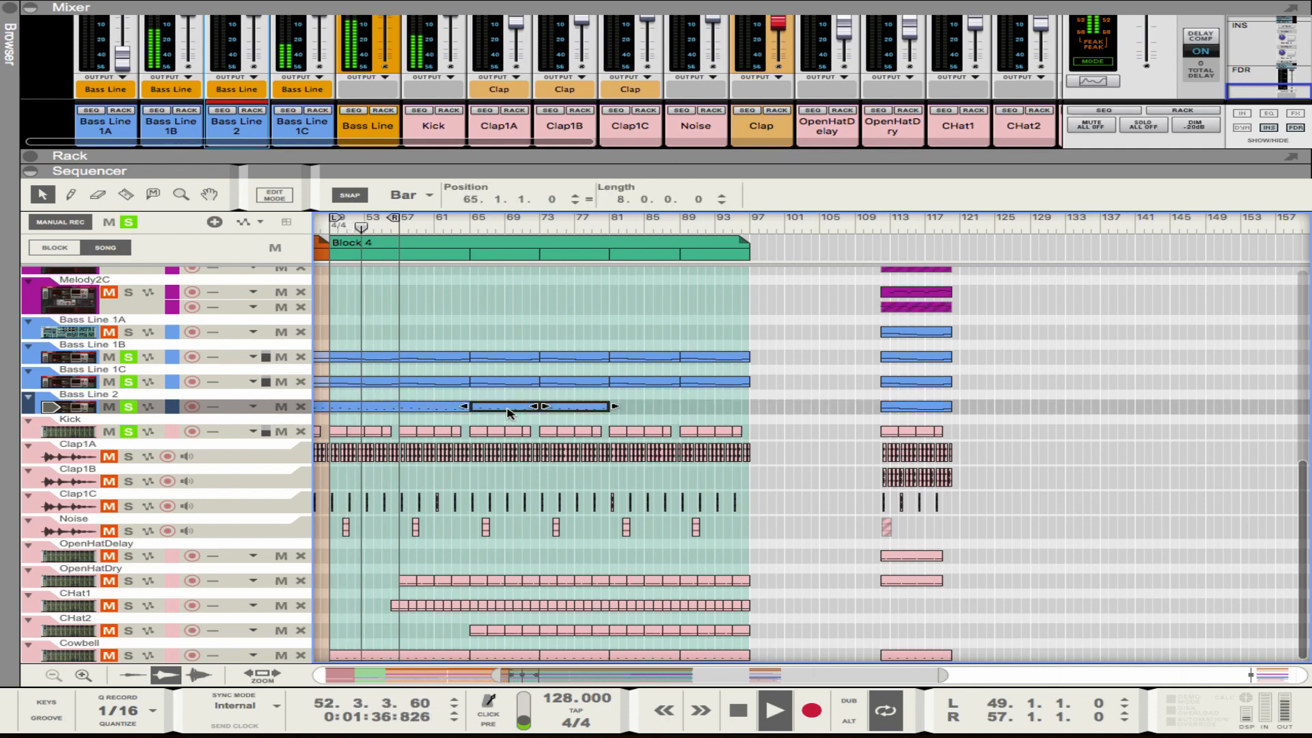
drag(506, 409, 646, 408)
click(806, 453)
Step: Turn off the solo on all tracks to play the bass lines with the full arrangement
scroll(806, 454, left, 5)
scroll(571, 294, down, 2)
click(128, 222)
scroll(568, 292, left, 4)
scroll(568, 447, up, 5)
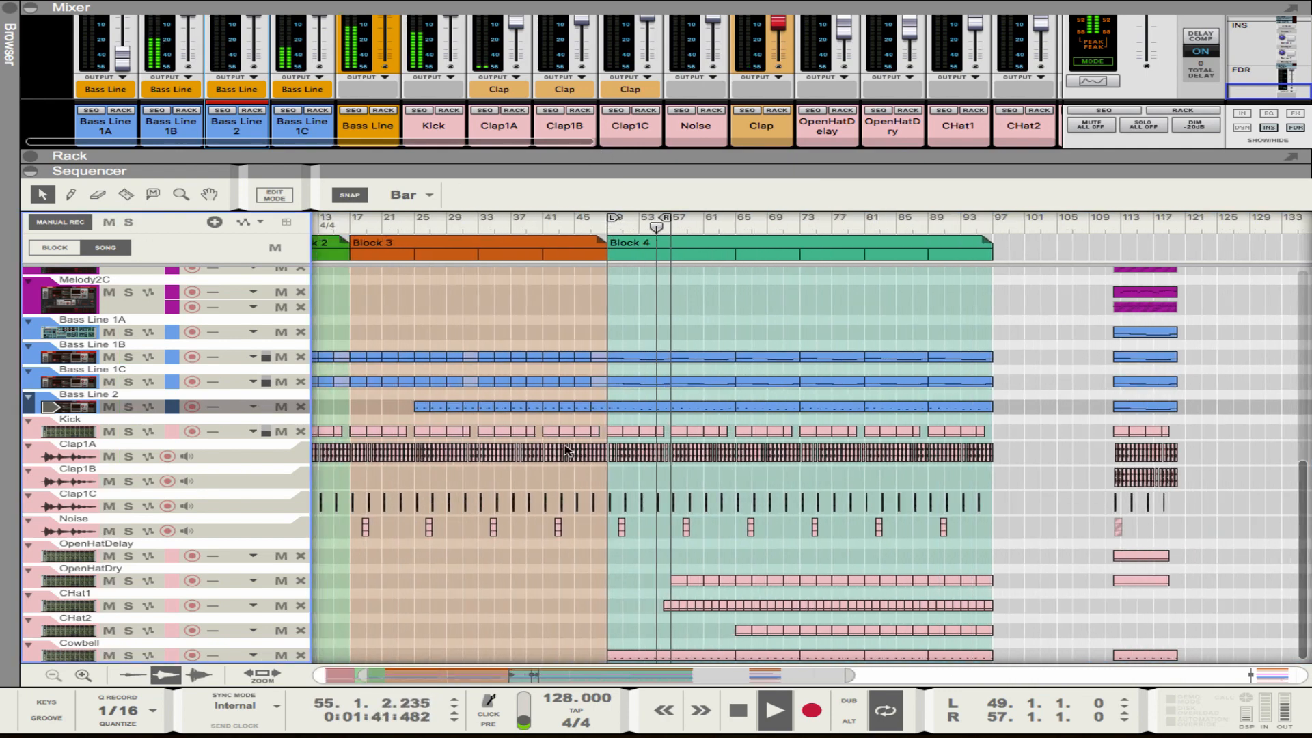
Step: Open the Bass Line 2 clip at bar 49 with its synth shown above and raise the note at 56.2.1 to D1
click(252, 109)
click(222, 110)
double_click(888, 482)
drag(1124, 451, 1012, 488)
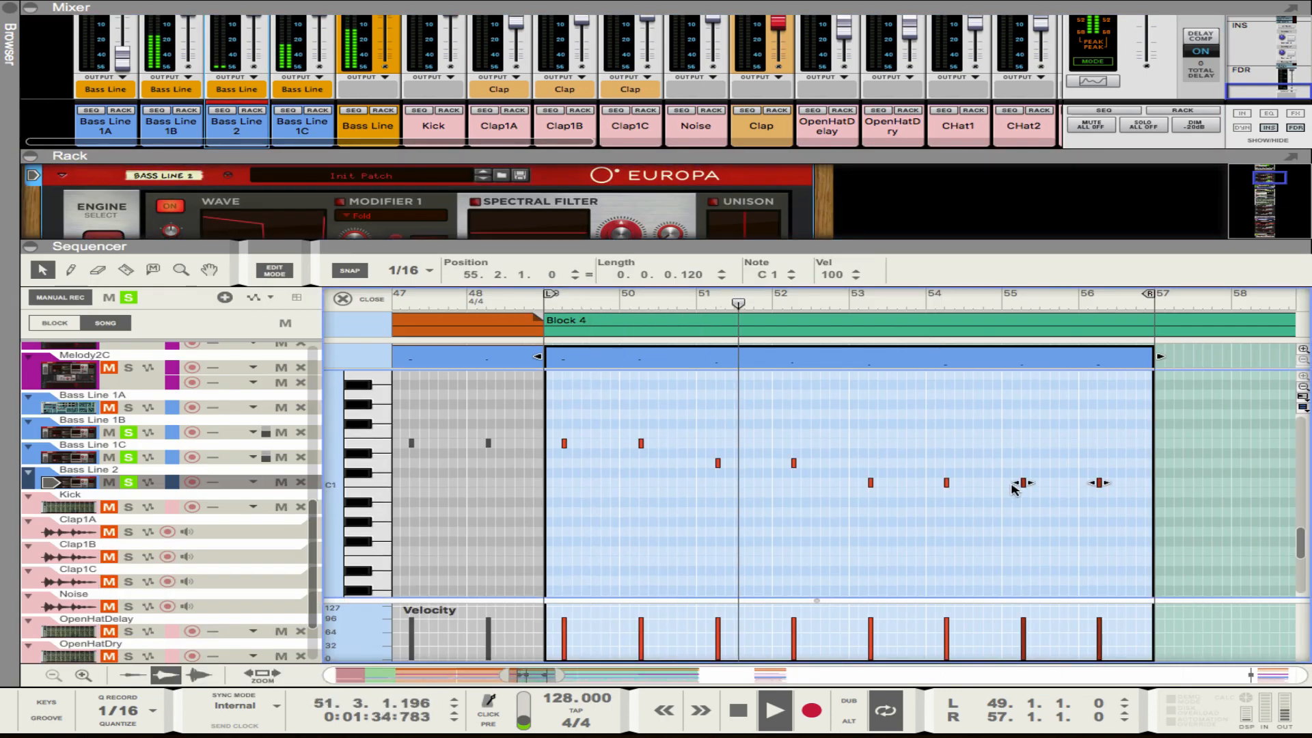
drag(1098, 482, 1099, 463)
Step: Enlarge the rack, turn on the Bass Line 2 Europa synth's compressor effect and show its EQ settings
drag(580, 245, 581, 393)
scroll(667, 342, up, 8)
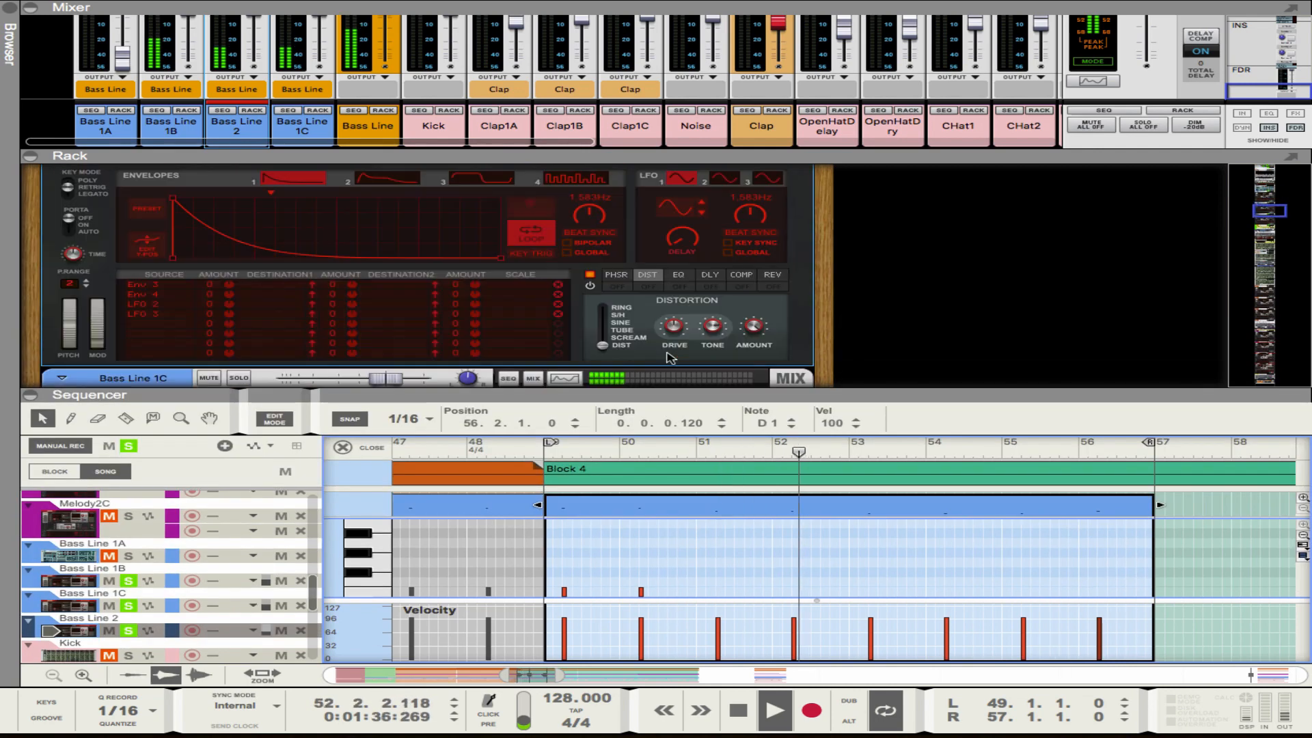
scroll(650, 319, up, 3)
scroll(683, 334, down, 1)
click(742, 357)
click(744, 368)
scroll(724, 345, down, 4)
click(678, 241)
click(679, 253)
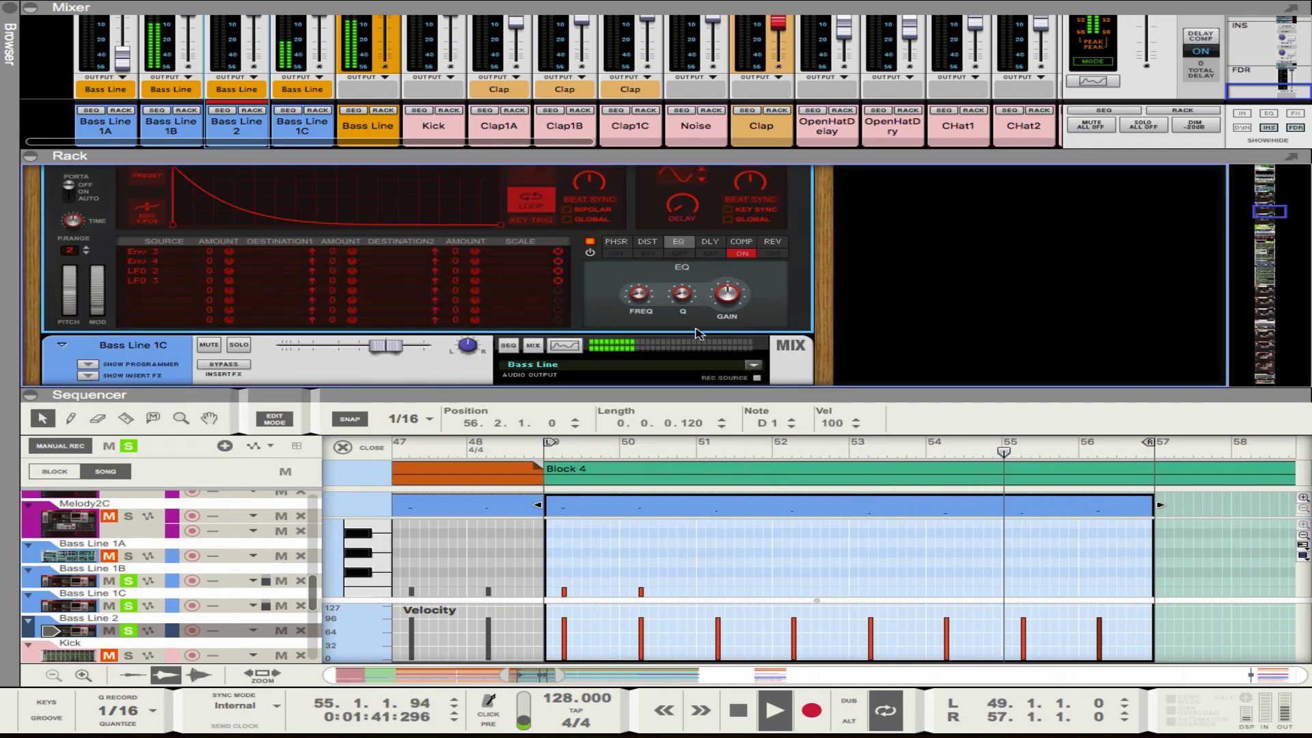
drag(640, 294, 641, 335)
drag(727, 294, 686, 434)
Step: Solo the Kick and copy the eight-bar Bass Line 2 clip in the arrangement to fill Block 4 up to bar 97
click(30, 156)
click(128, 431)
click(342, 223)
drag(378, 406, 449, 406)
drag(449, 406, 519, 406)
drag(629, 410, 696, 407)
Step: Turn off the solo on all tracks to play the whole arrangement
scroll(808, 460, left, 3)
scroll(808, 460, down, 2)
click(128, 222)
scroll(551, 287, left, 3)
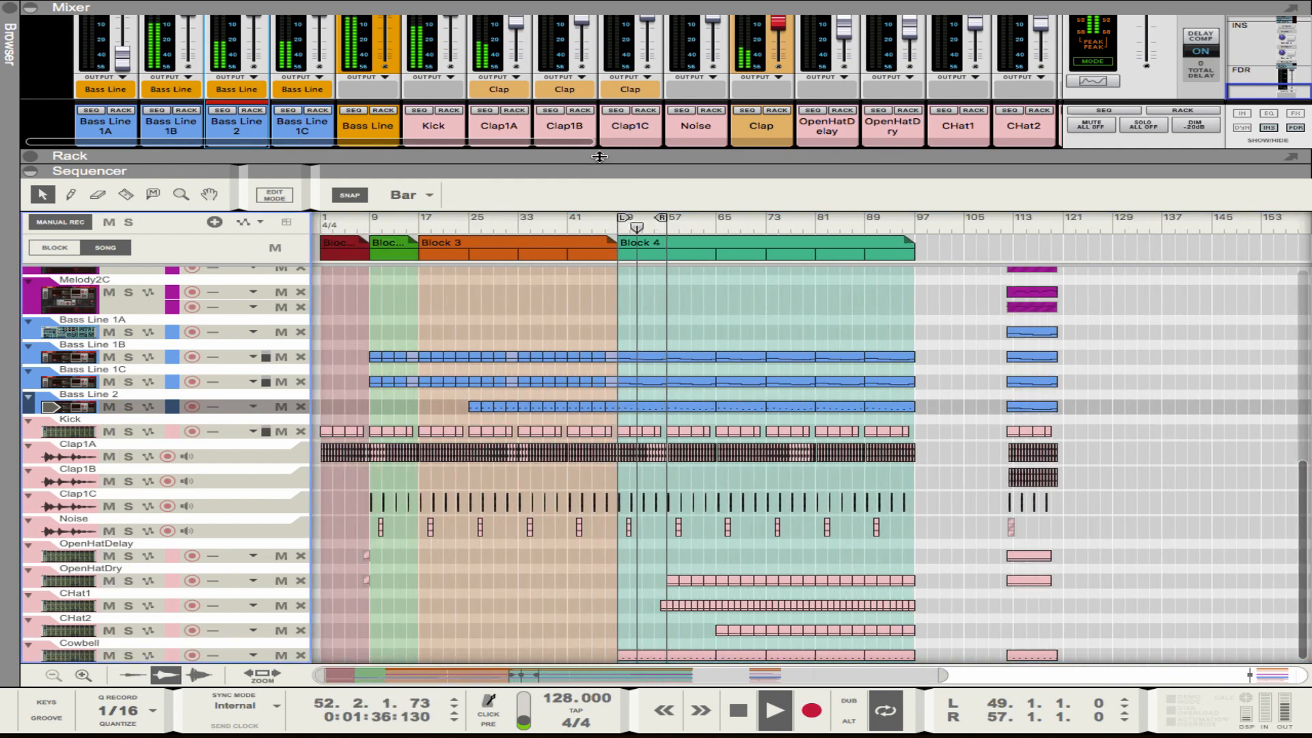
scroll(544, 343, up, 5)
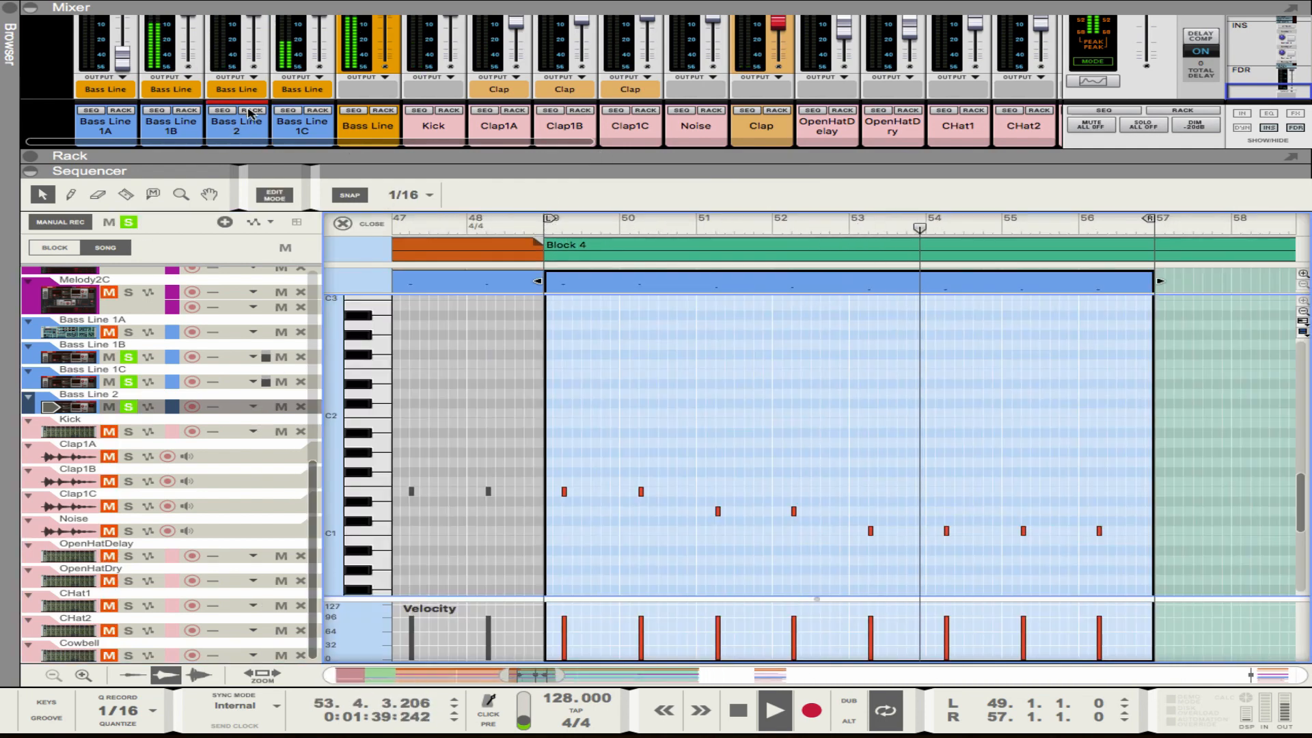
Step: Raise the Bass Line 2 note at 56.2.1 to D1 and turn on the Europa synth's compressor in an enlarged rack
click(250, 115)
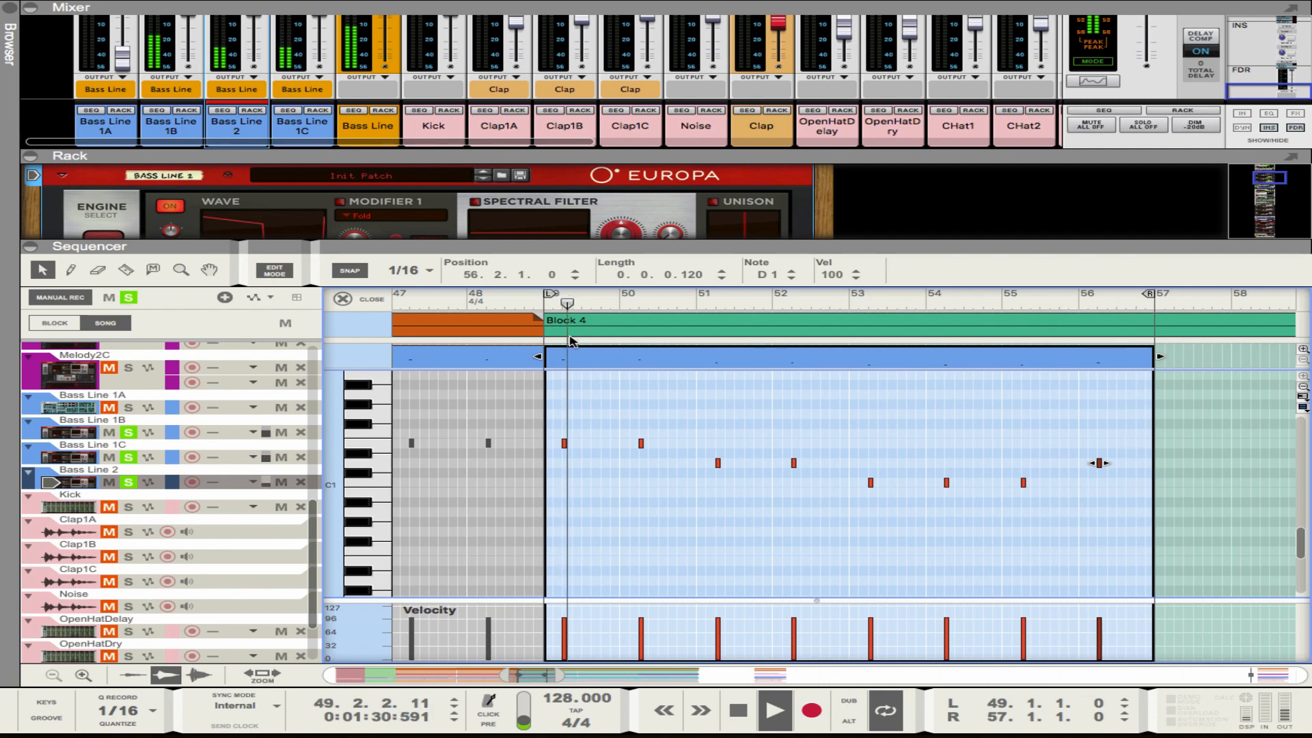
drag(615, 247, 615, 394)
scroll(670, 357, down, 5)
scroll(697, 335, down, 1)
click(747, 358)
scroll(722, 344, down, 3)
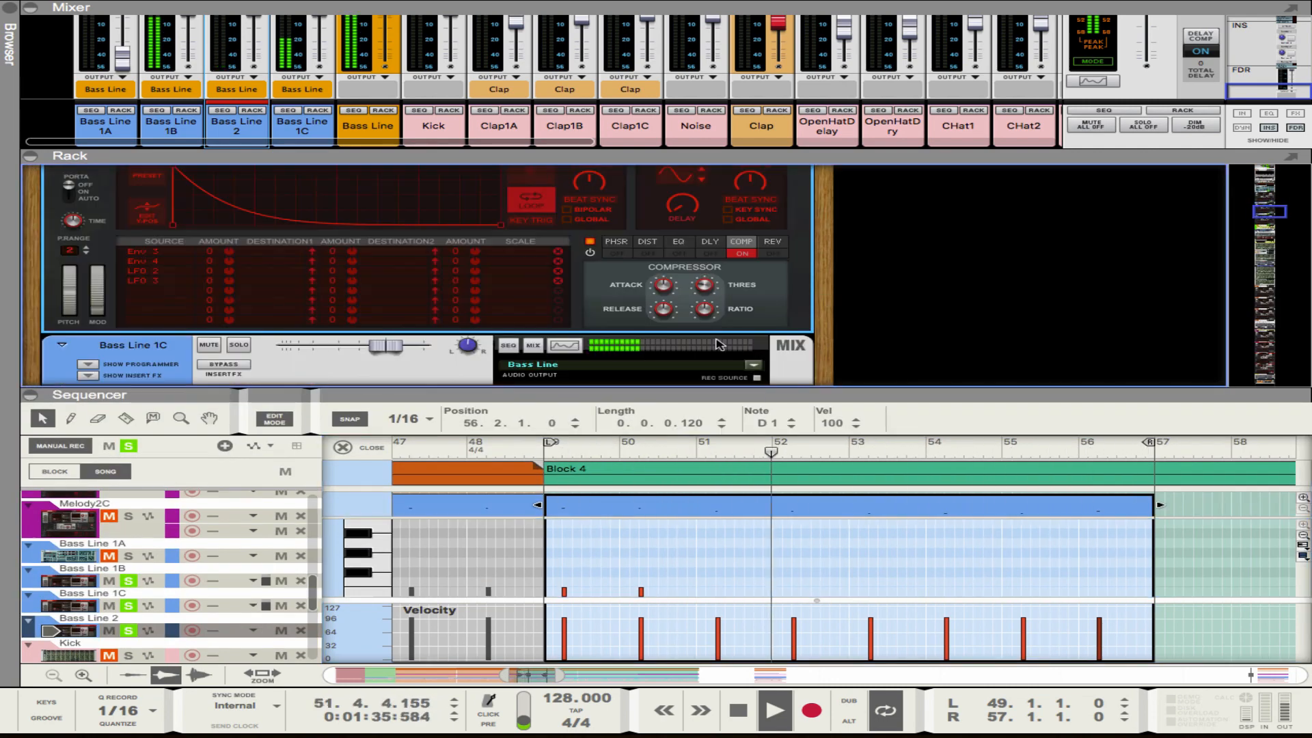
click(678, 244)
Step: Solo the Kick, return to the arrangement and copy the eight-bar Bass Line 2 clips across Block 4 up to bar 97
drag(614, 395, 615, 170)
click(128, 433)
click(343, 224)
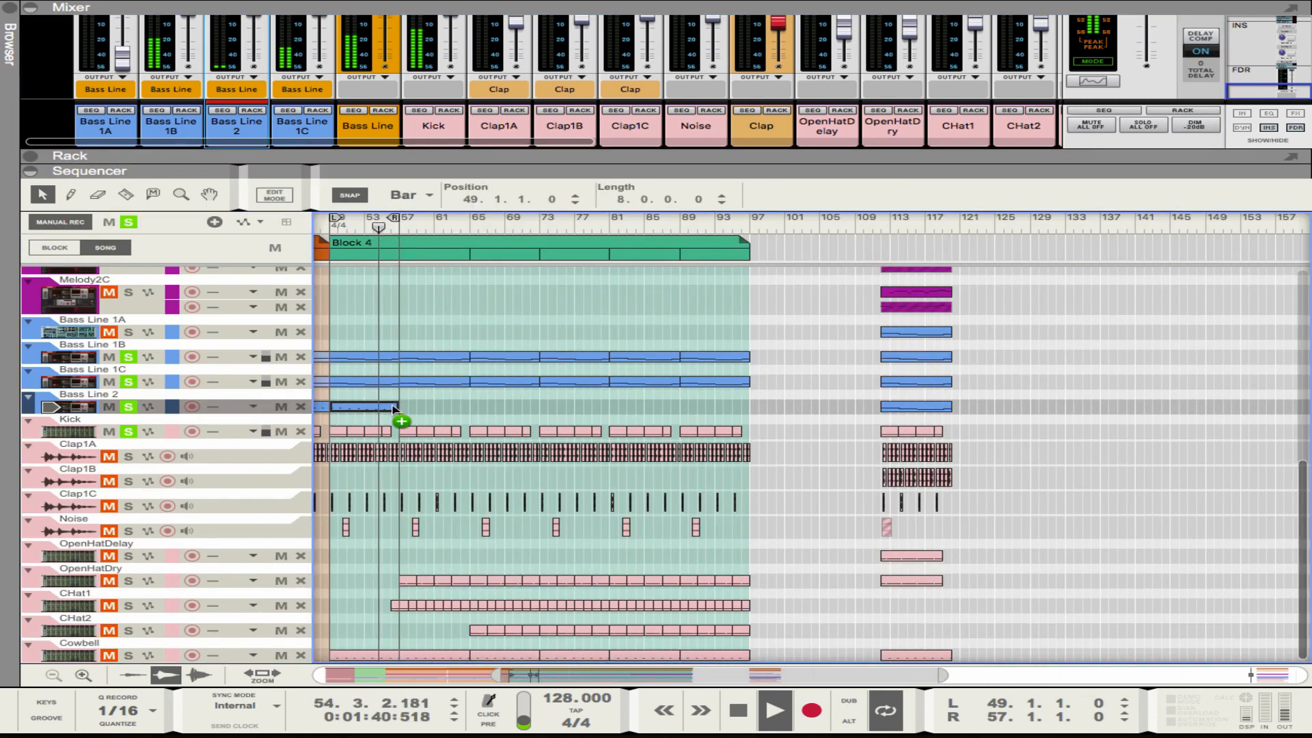
drag(394, 411, 464, 411)
shift+click(366, 407)
drag(453, 412, 595, 414)
click(673, 412)
drag(673, 412, 526, 404)
drag(588, 410, 728, 410)
click(799, 455)
Step: Turn off every track's solo so the bass lines play with the full arrangement
scroll(800, 455, left, 5)
scroll(683, 424, down, 3)
click(128, 222)
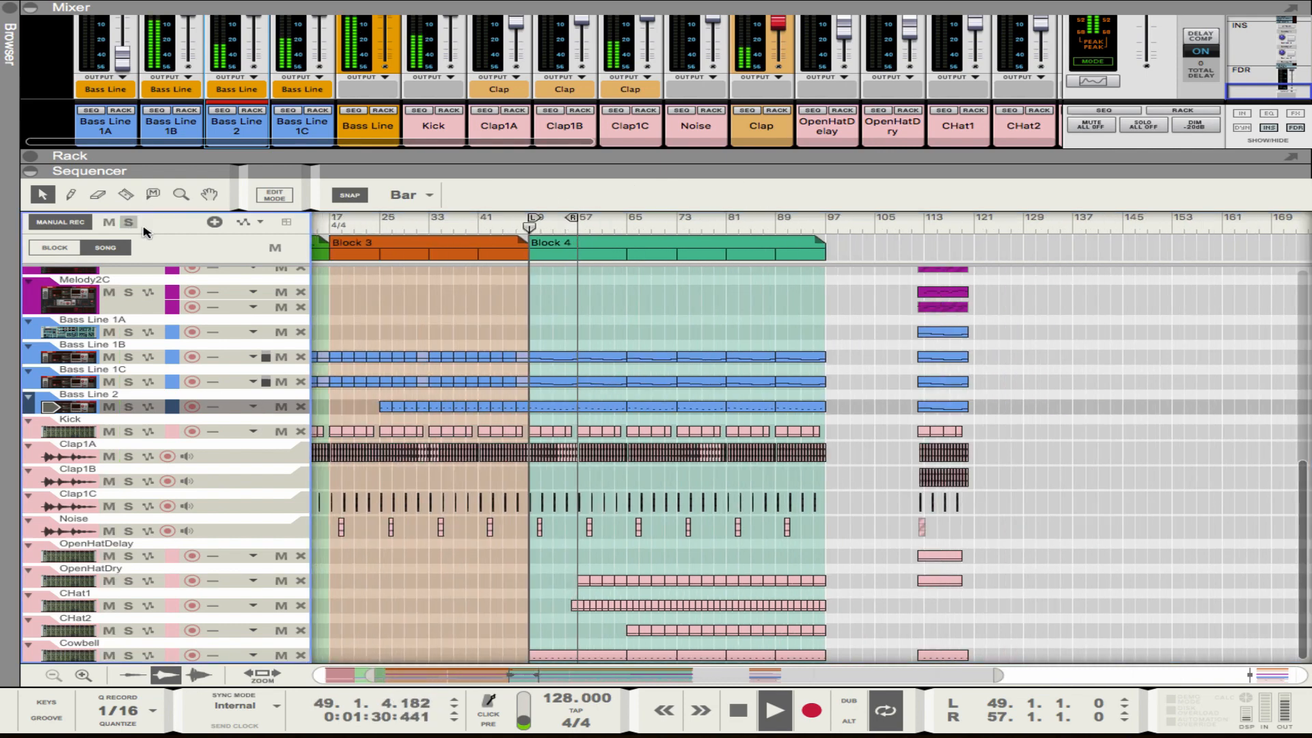
scroll(594, 308, left, 5)
scroll(601, 294, up, 5)
Step: Solo Bass Line 1B, Bass Line 1C and Bass Line 2, and open the Bass Line 2 clip at bar 49 for editing
click(128, 357)
click(128, 381)
click(128, 407)
double_click(618, 407)
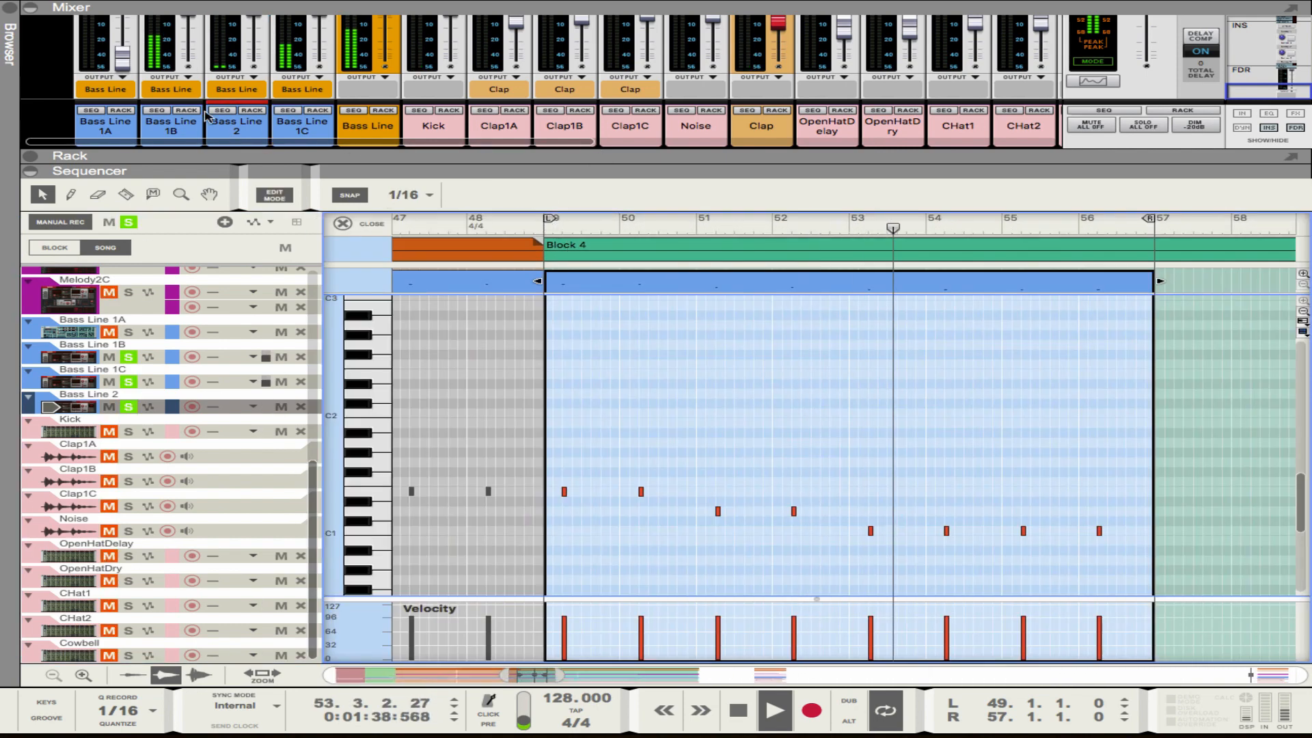
Step: Show the Europa synth above the note editor and raise the Bass Line 2 note at 56.2.1 to D1
drag(615, 171, 615, 246)
drag(1124, 461, 1013, 489)
drag(1098, 482, 1098, 463)
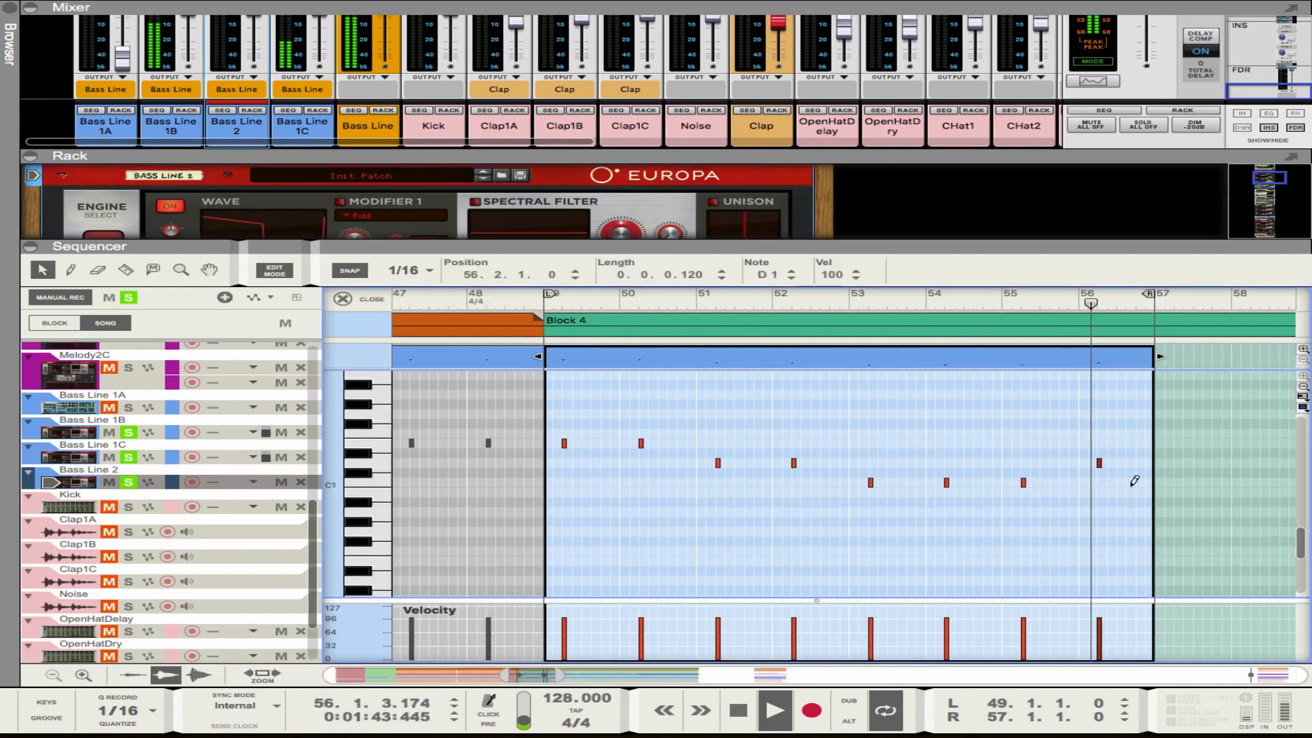
Step: Enlarge the rack and display the EQ settings of the Bass Line 2 Europa synth
drag(663, 246, 662, 394)
scroll(664, 351, down, 5)
scroll(652, 318, down, 3)
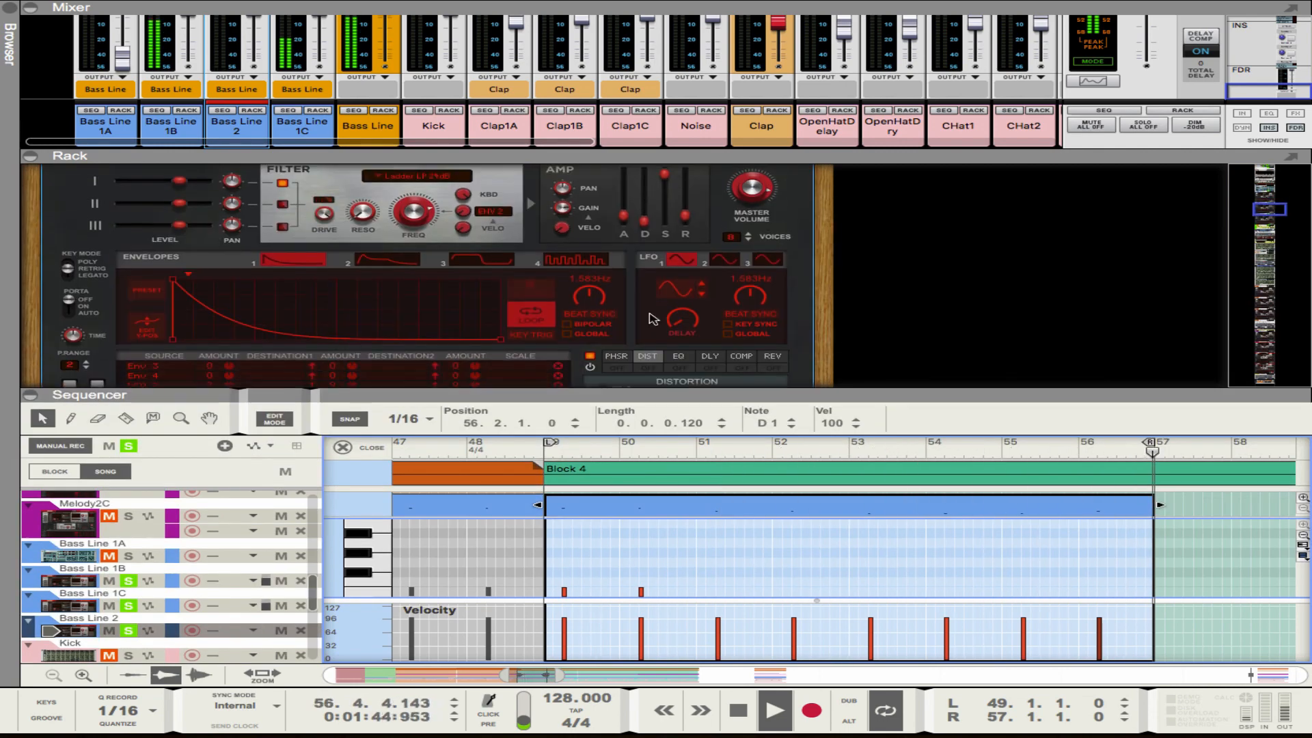
click(678, 241)
Step: Collapse the rack, solo the Kick and copy the eight-bar Bass Line 2 clips to fill Block 4 up to bar 97
drag(663, 395, 663, 171)
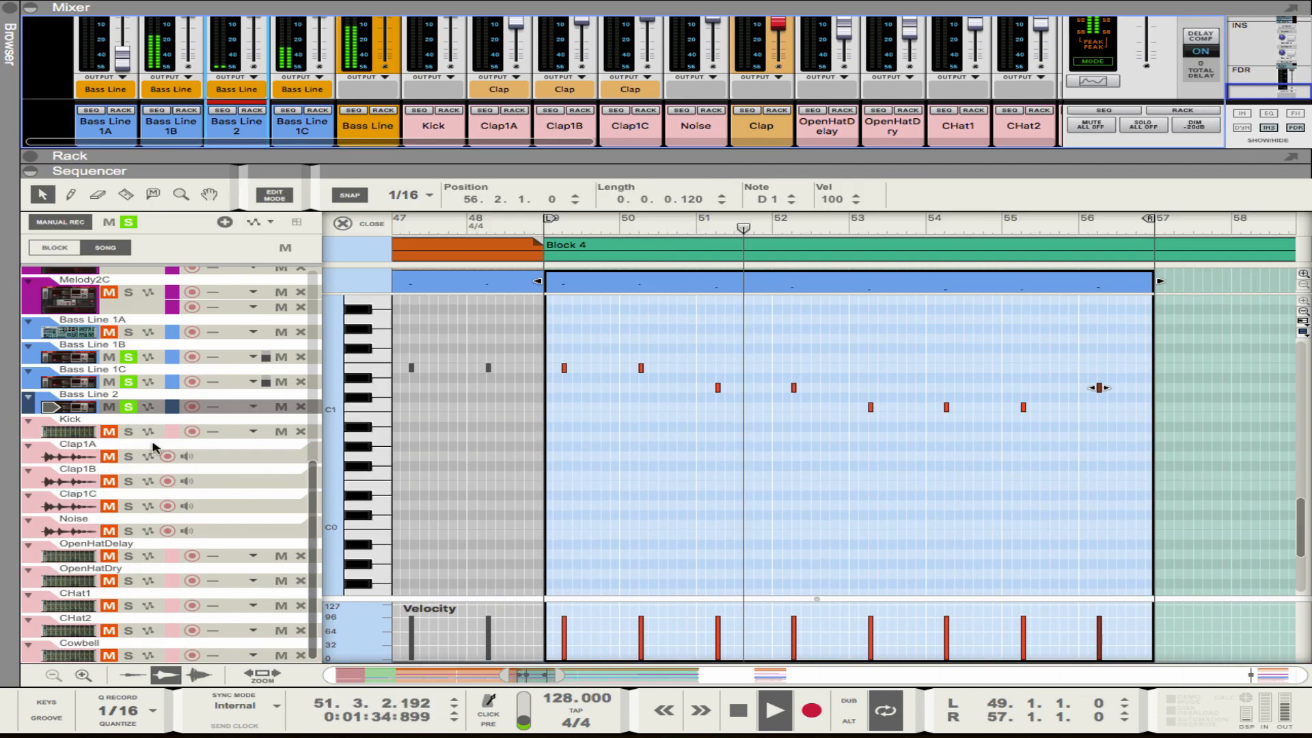
click(129, 432)
click(343, 223)
drag(369, 408, 439, 408)
shift+click(366, 408)
drag(383, 408, 523, 410)
drag(635, 413, 362, 404)
drag(444, 409, 509, 407)
drag(574, 408, 713, 408)
click(781, 434)
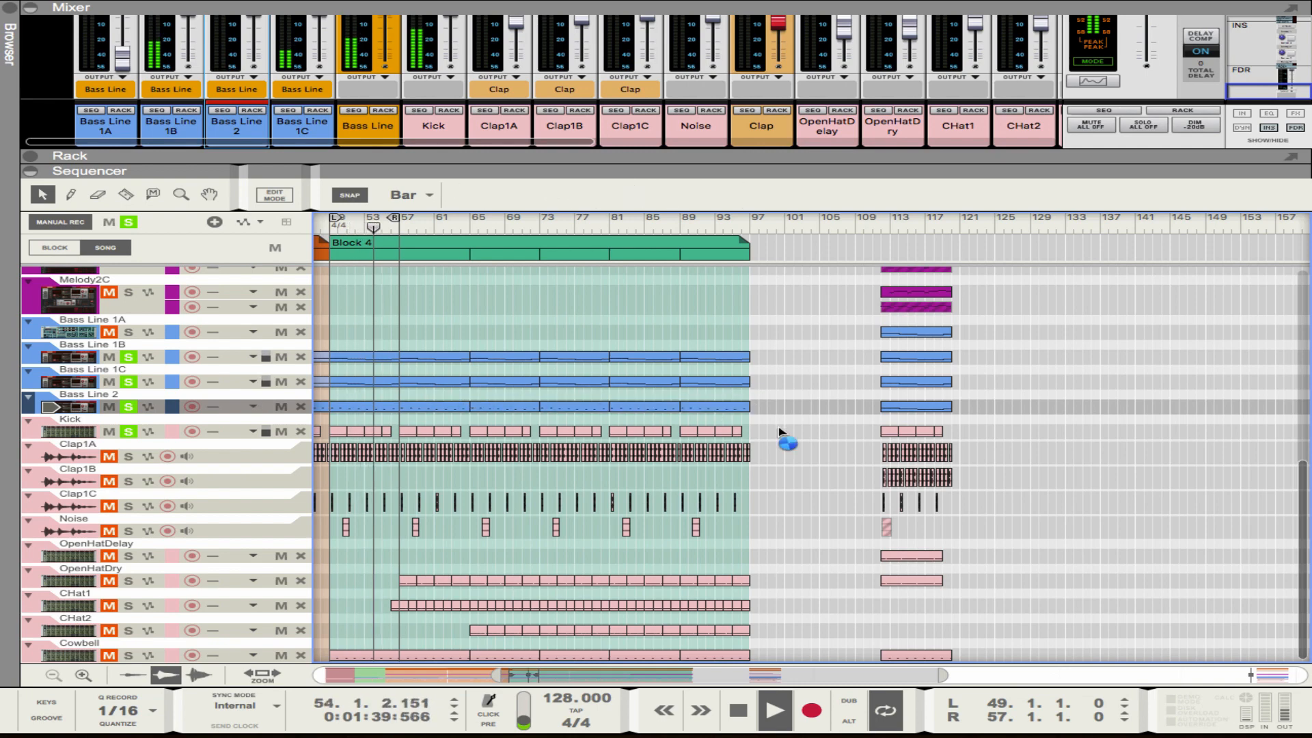
Step: Turn off the solo on all tracks to play the bass lines with the full arrangement
scroll(781, 434, down, 2)
scroll(782, 435, left, 3)
click(128, 222)
scroll(710, 448, left, 4)
Step: Solo Bass Line 1B, Bass Line 1C and Bass Line 2, and open the Bass Line 2 clip at bar 49
click(129, 356)
click(129, 381)
click(128, 407)
scroll(648, 410, up, 4)
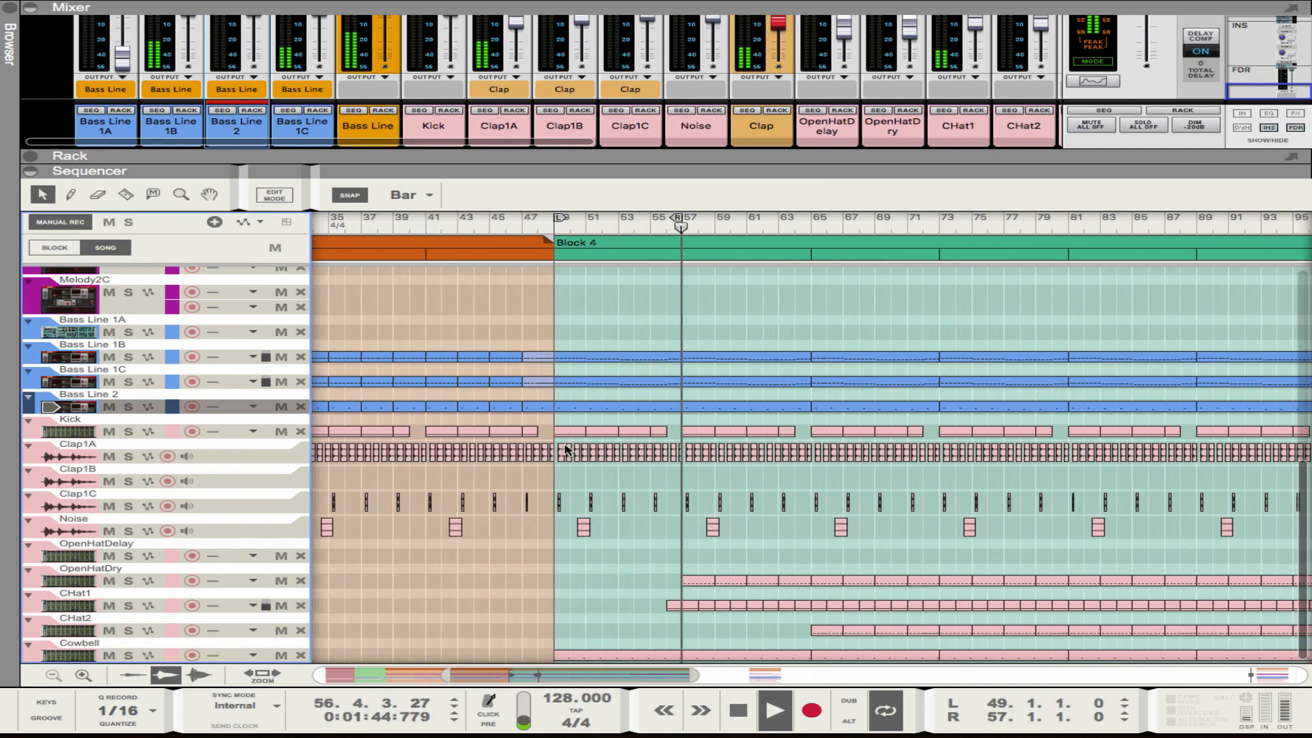
double_click(820, 406)
Step: Show the rack above the note editor and raise the Bass Line 2 note at 56.2.1 to D1
double_click(600, 157)
drag(655, 661, 656, 239)
click(1022, 482)
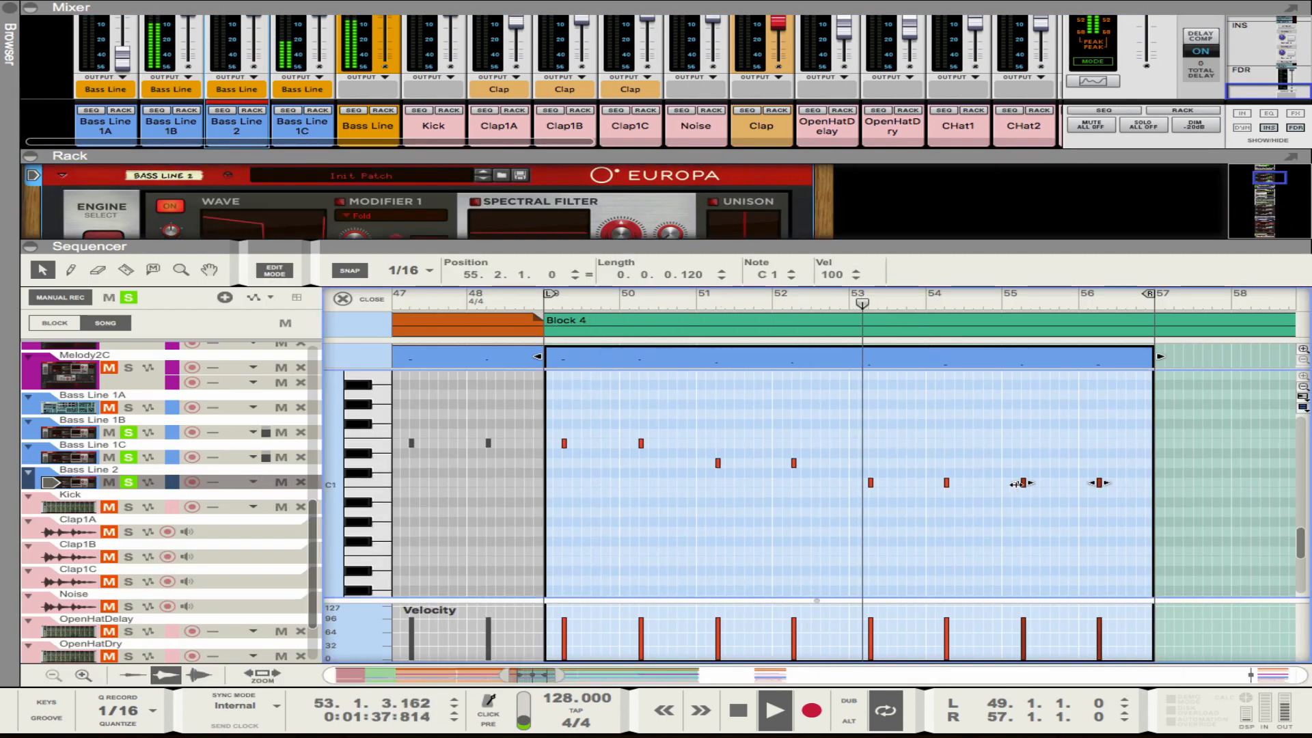
drag(1099, 482, 1099, 462)
Step: Enlarge the rack, turn on the Europa synth's compressor and show its EQ settings
drag(661, 246, 661, 394)
scroll(656, 334, down, 3)
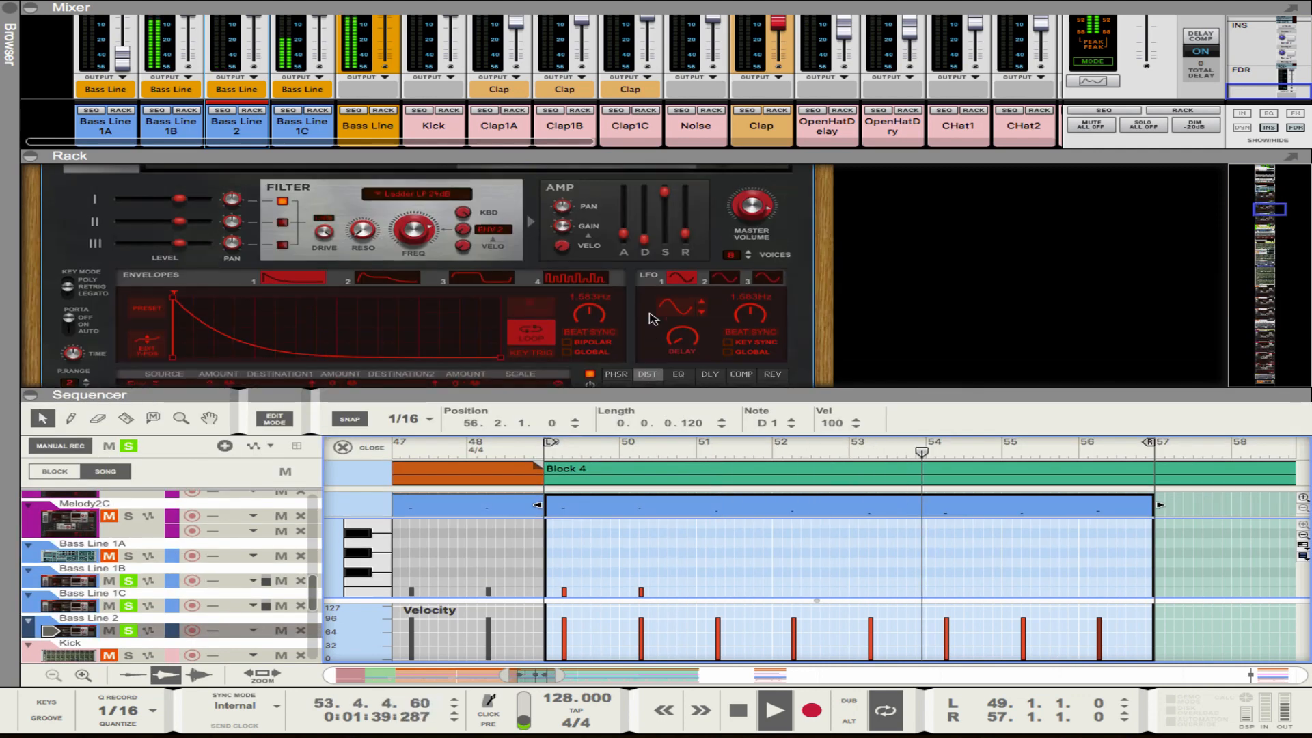
scroll(653, 319, down, 3)
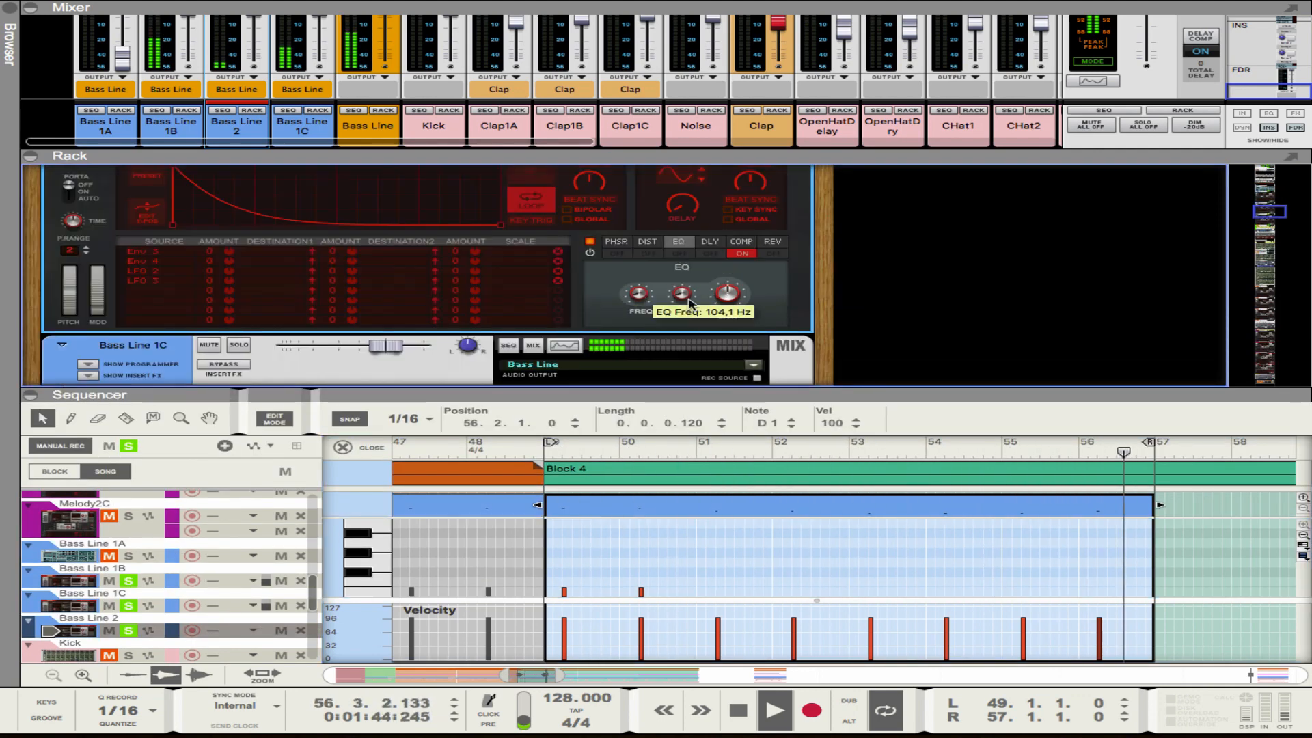
Step: Return to the arrangement, fill Block 4 up to bar 97 with Bass Line 2 clips and turn off all solos
key(F6)
key(ctrl+e)
drag(400, 407, 776, 429)
scroll(775, 429, down, 3)
scroll(566, 449, up, 5)
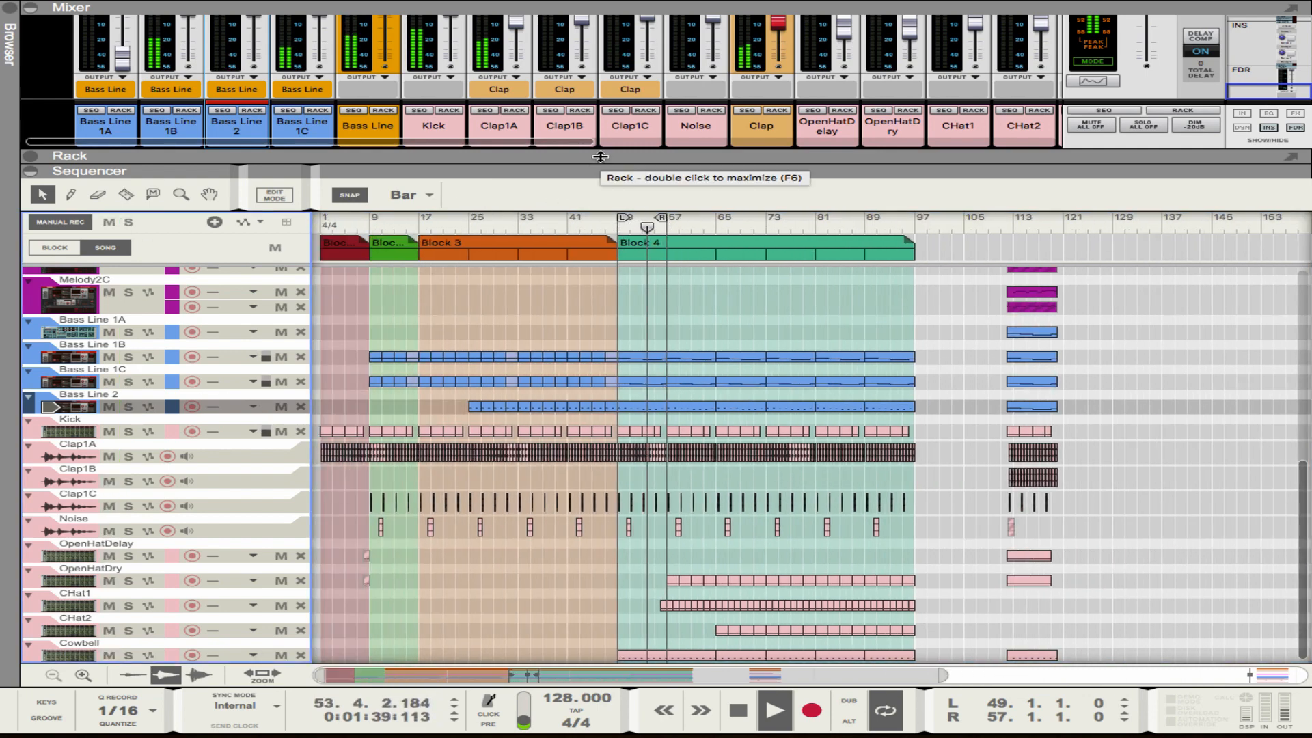
Step: Open the Bass Line 2 clip at bar 49 with the rack visible and raise its note at 56.2.1 to D1
key(ctrl+e)
key(F6)
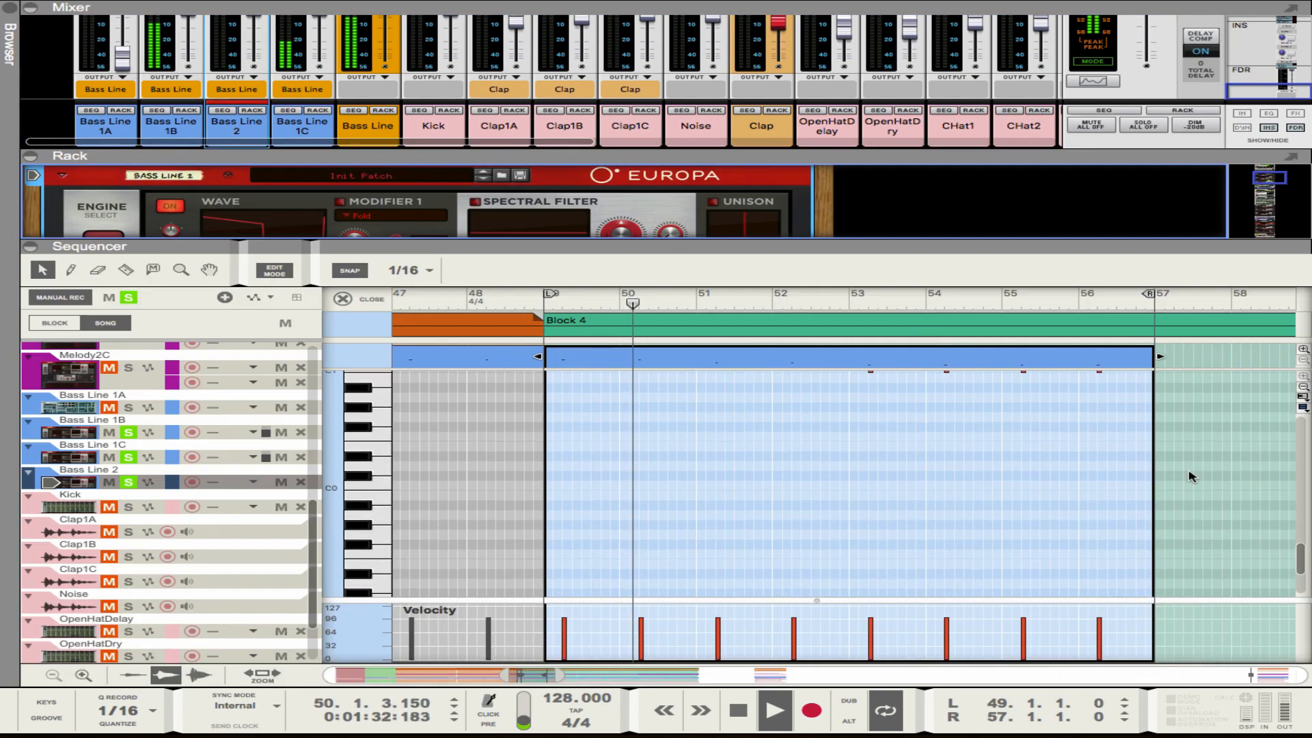
drag(1063, 437, 1111, 495)
drag(1098, 483, 1099, 463)
click(1056, 306)
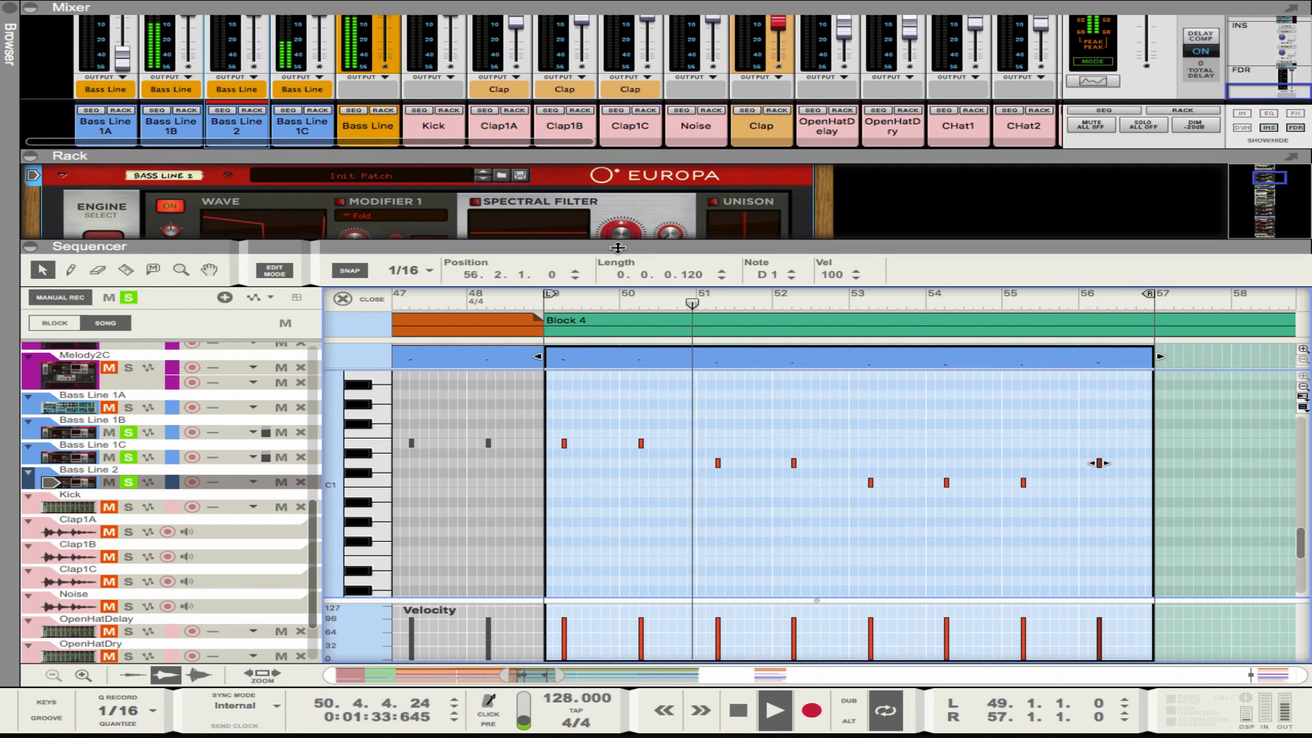
Step: Enlarge the rack and turn on the compressor effect of the Bass Line 2 Europa synth
drag(656, 246, 656, 395)
scroll(654, 319, down, 5)
scroll(652, 319, down, 4)
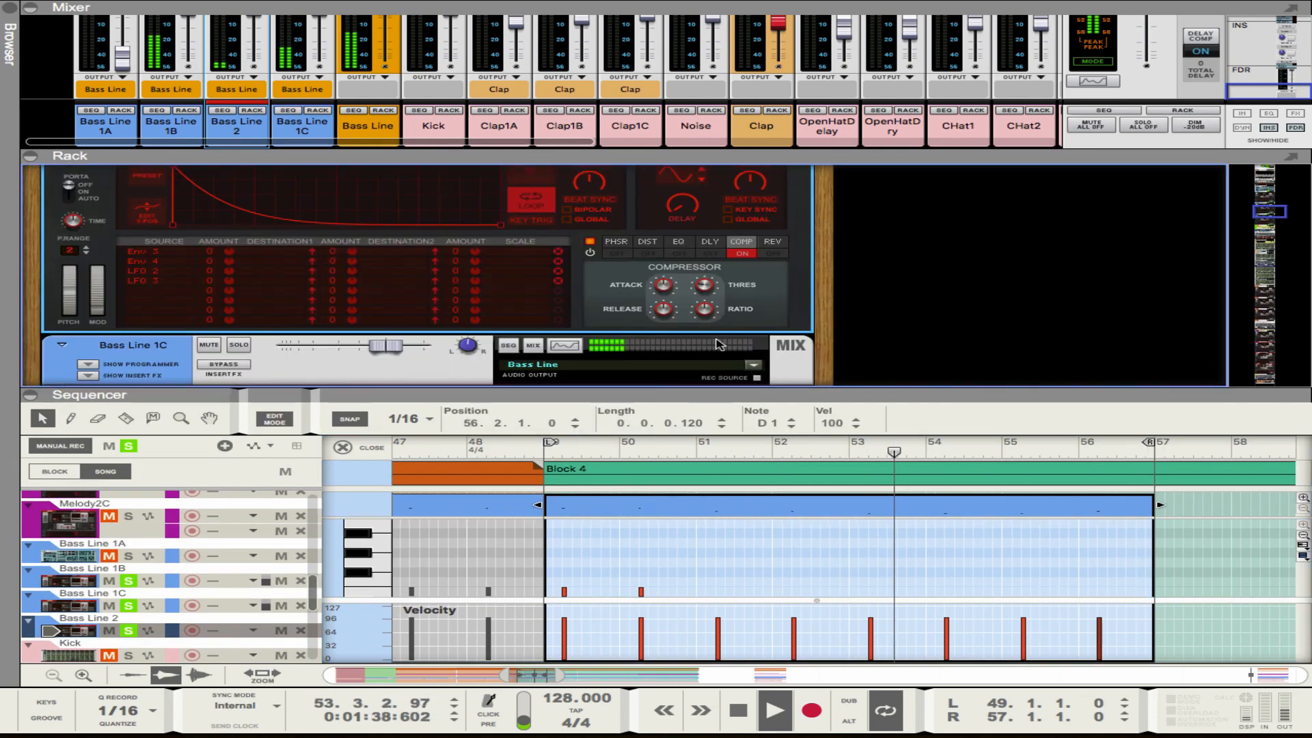
Step: Collapse the rack, return to the arrangement and copy the Bass Line 2 clips to fill Block 4 up to bar 97
key(F6)
key(ctrl+e)
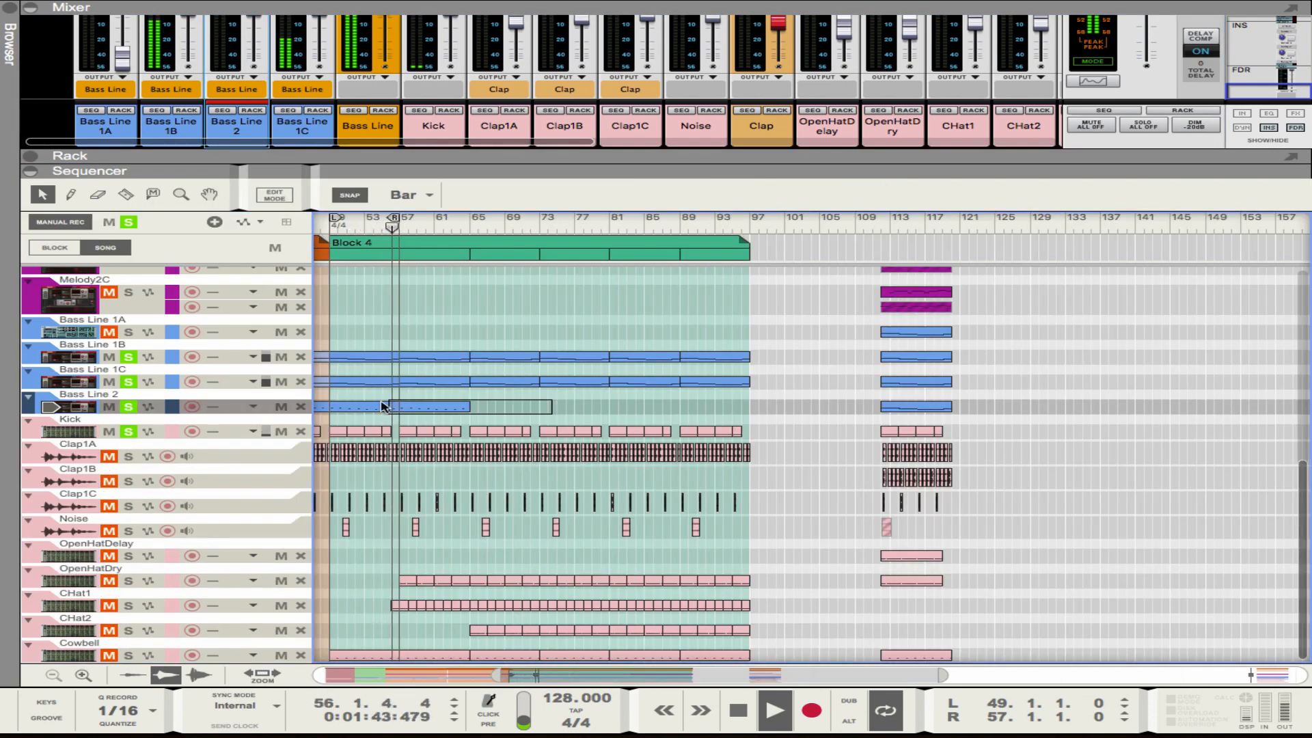
drag(383, 407, 375, 405)
drag(410, 407, 550, 408)
drag(383, 407, 661, 408)
key(ctrl+z)
drag(540, 407, 681, 409)
click(799, 453)
Step: Turn off the solo on all tracks to hear the full arrangement
scroll(800, 453, down, 2)
click(129, 222)
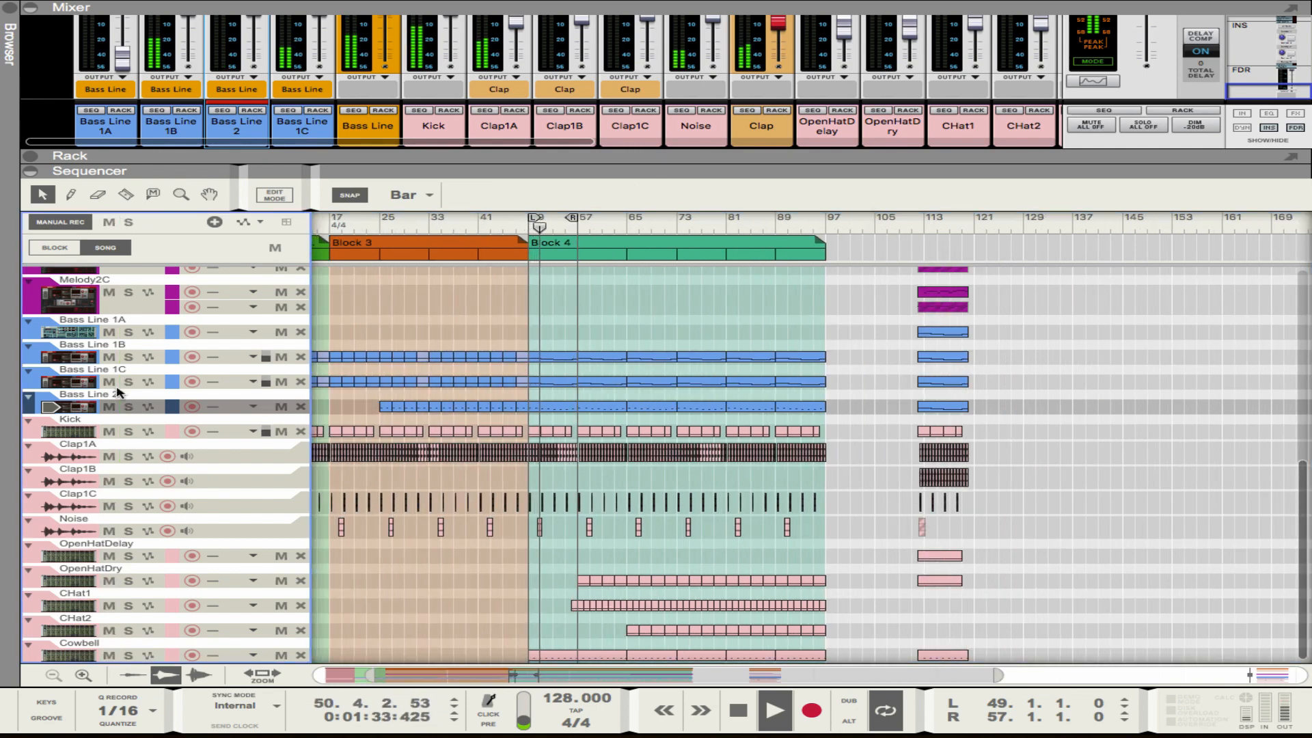
scroll(580, 382, left, 3)
scroll(655, 410, up, 4)
Step: Solo the Bass Line 1B, Bass Line 1C and Bass Line 2 tracks
click(128, 357)
click(129, 382)
click(129, 407)
Step: Open the Bass Line 2 clip at bar 49, view its Europa synth and raise the note at 56.2.1 to D1
double_click(614, 408)
key(F6)
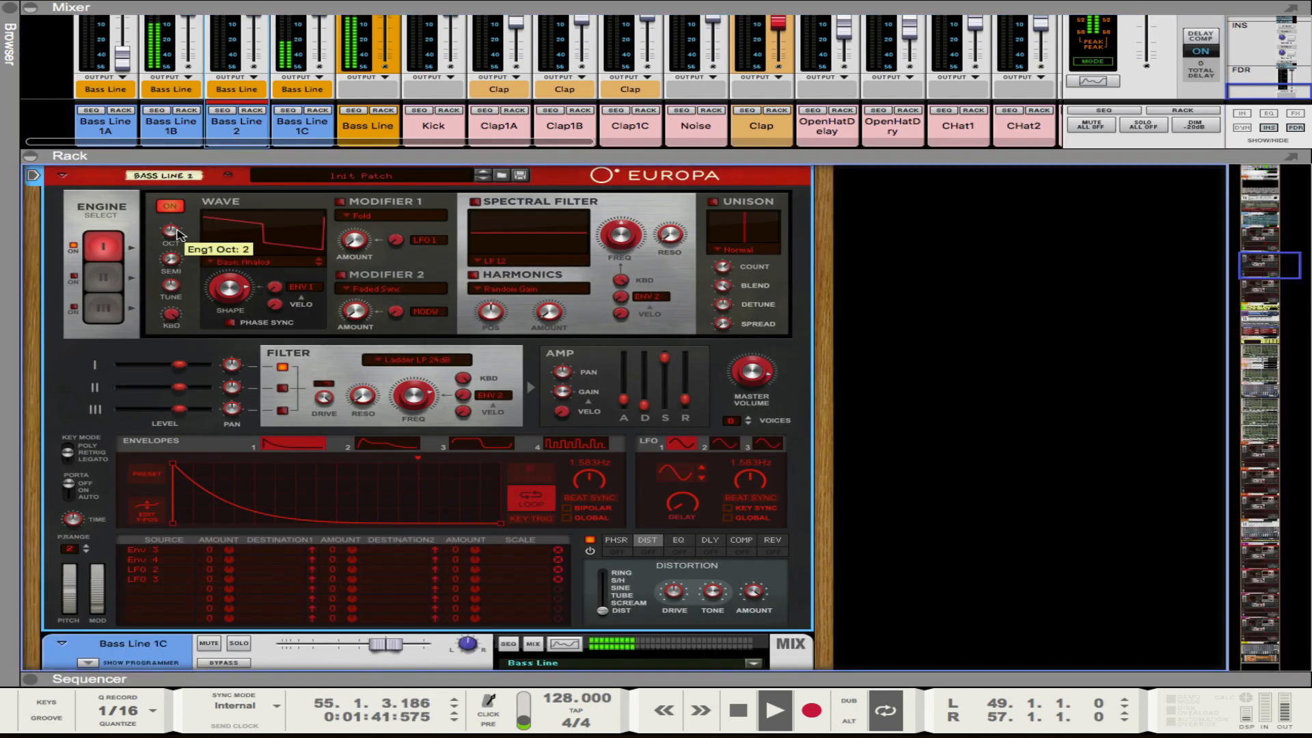
key(F7)
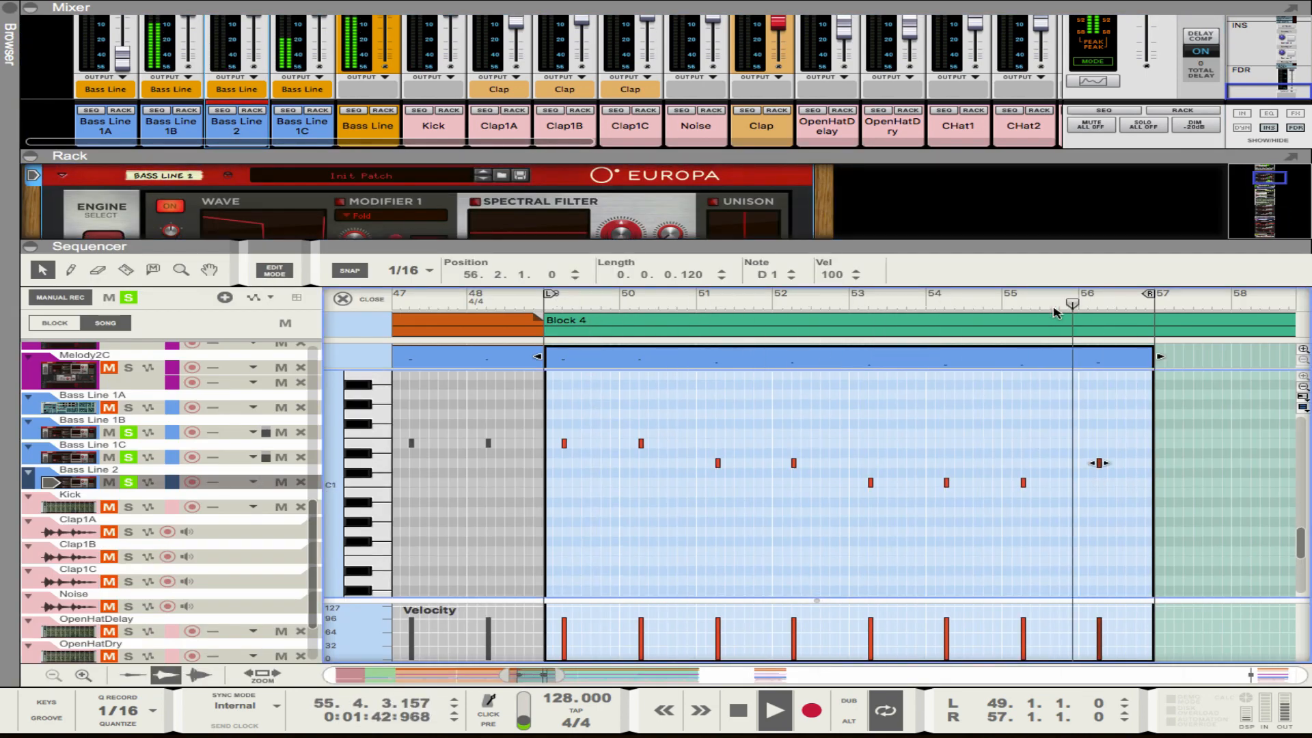
Step: Enlarge the rack, turn on the Europa synth's compressor effect and show its reverb settings
scroll(650, 314, down, 5)
drag(779, 246, 778, 315)
scroll(649, 315, up, 3)
scroll(650, 316, down, 4)
click(741, 242)
click(742, 254)
click(772, 242)
click(772, 254)
Step: Return to the arrangement with the rack collapsed and solo the Kick along with the bass lines
key(F6)
key(Escape)
click(129, 432)
scroll(533, 489, down, 4)
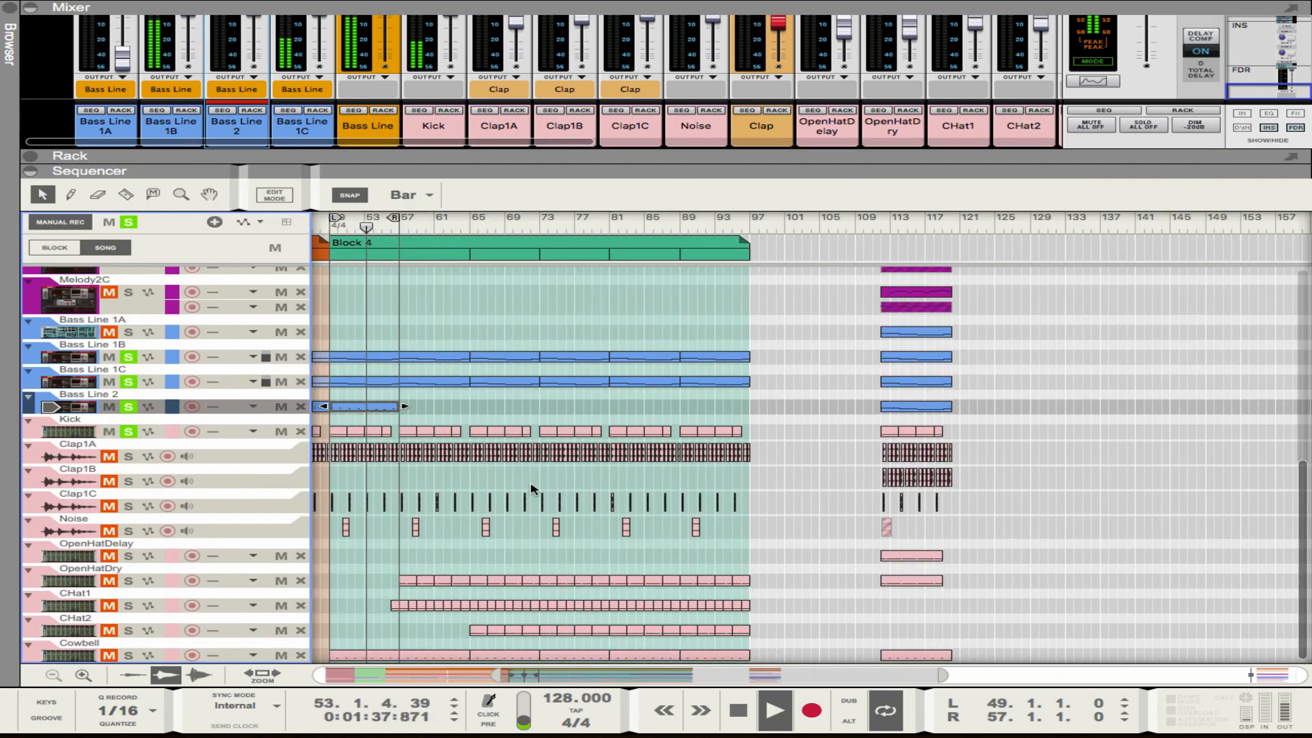
Step: Copy the eight-bar Bass Line 2 clips to fill the rest of Block 4 up to bar 97
drag(370, 407, 509, 407)
shift+click(369, 407)
drag(380, 406, 659, 406)
key(ctrl+z)
drag(497, 407, 636, 407)
click(805, 478)
Step: Turn off the solo on all tracks to play the full arrangement with the bass lines
scroll(805, 455, up, 3)
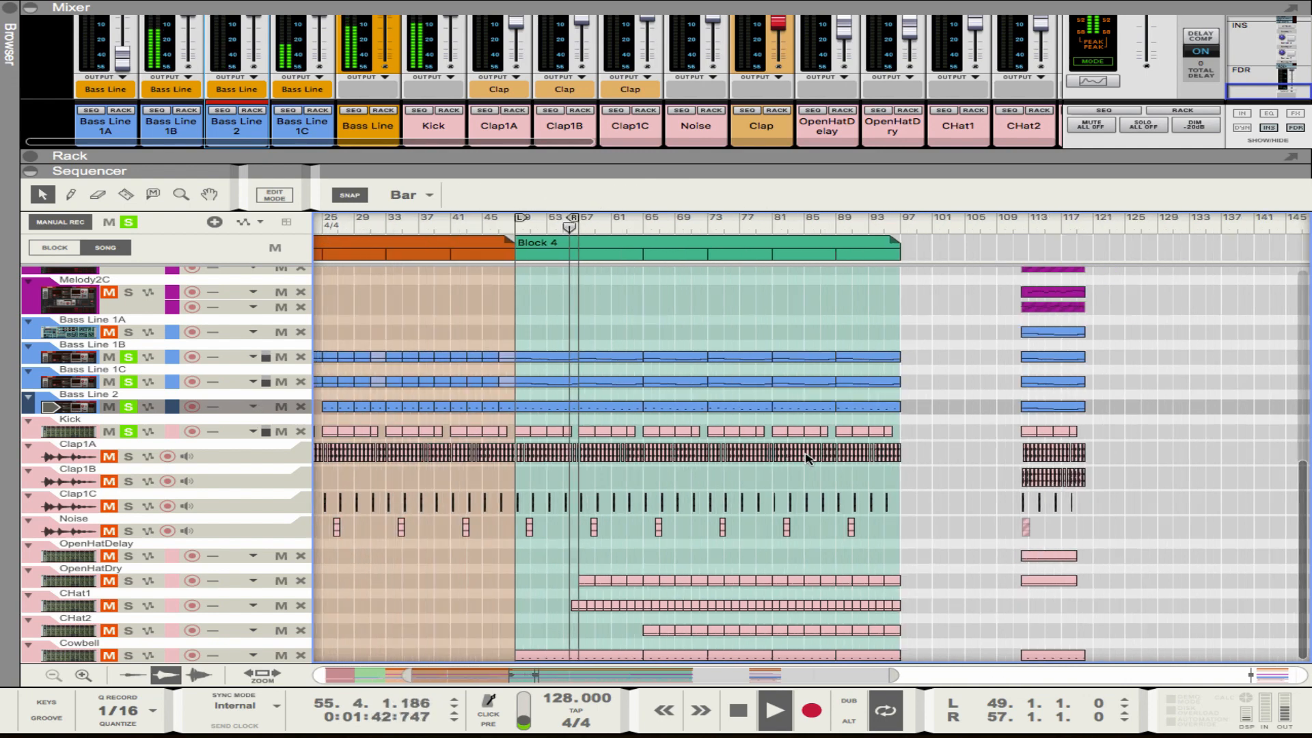
scroll(806, 453, down, 3)
click(129, 222)
scroll(565, 290, left, 4)
scroll(565, 447, up, 8)
Step: Solo the Bass Line 1B, Bass Line 1C and Bass Line 2 tracks
click(113, 358)
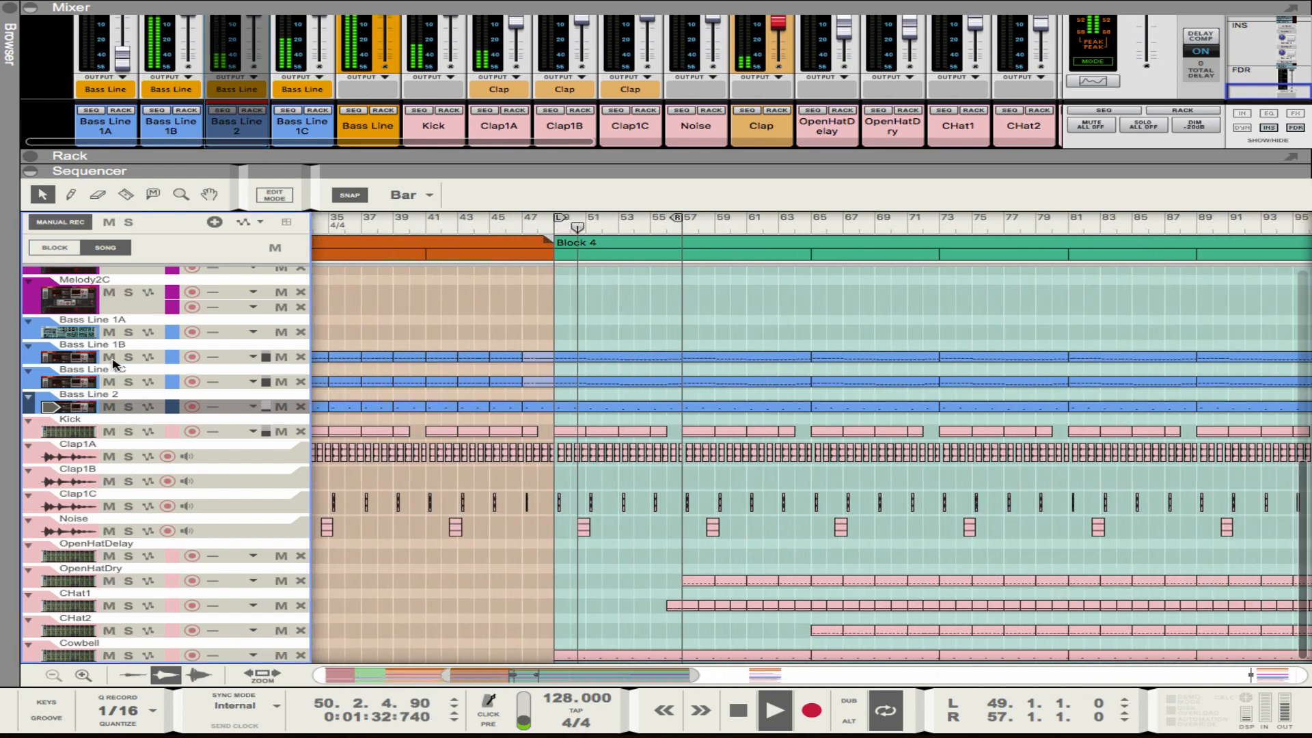
click(129, 358)
click(129, 382)
click(128, 407)
Step: Open the Bass Line 2 clip at bar 49 with the rack shown and raise the note at 56.2.1 to D1
double_click(618, 407)
drag(779, 171, 778, 246)
drag(1130, 497, 1009, 458)
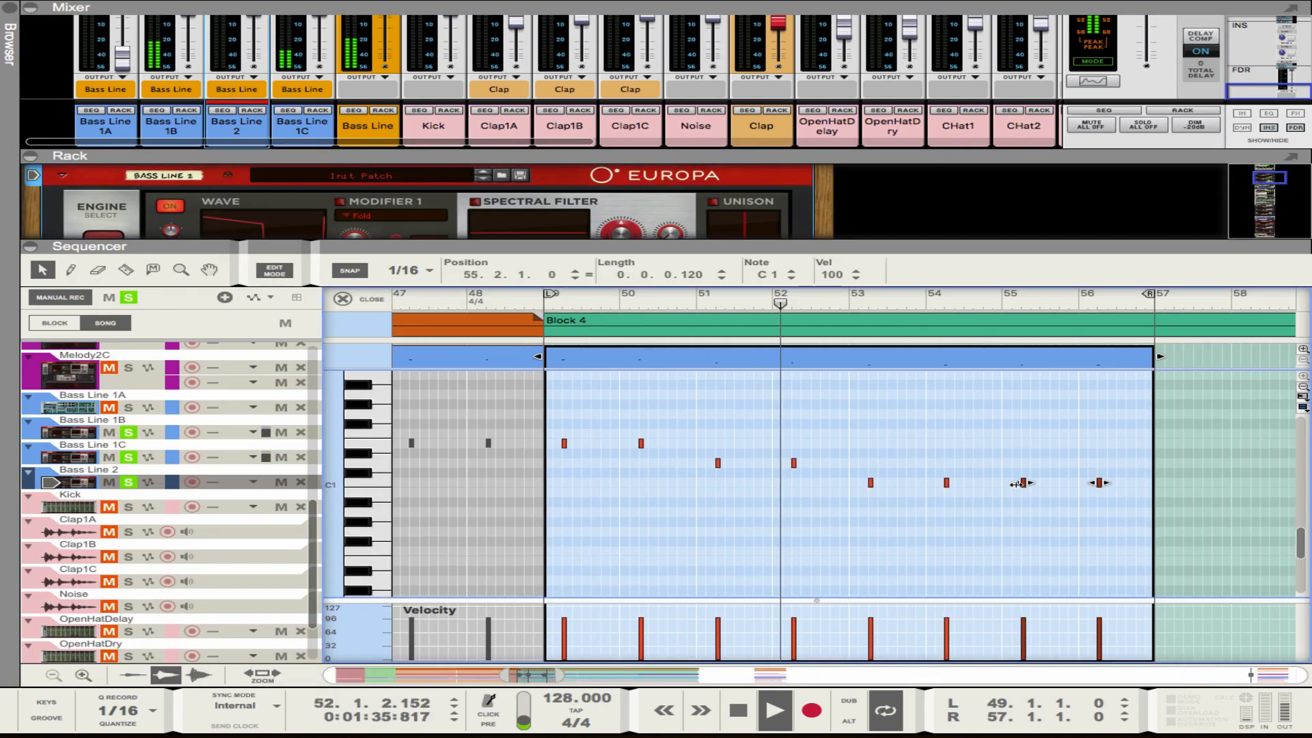
click(1012, 445)
drag(1099, 483, 1098, 463)
Step: Enlarge the rack and display the Bass Line 2 Europa synth's distortion and EQ settings
drag(792, 247, 792, 395)
scroll(683, 287, down, 5)
click(647, 276)
scroll(653, 319, up, 2)
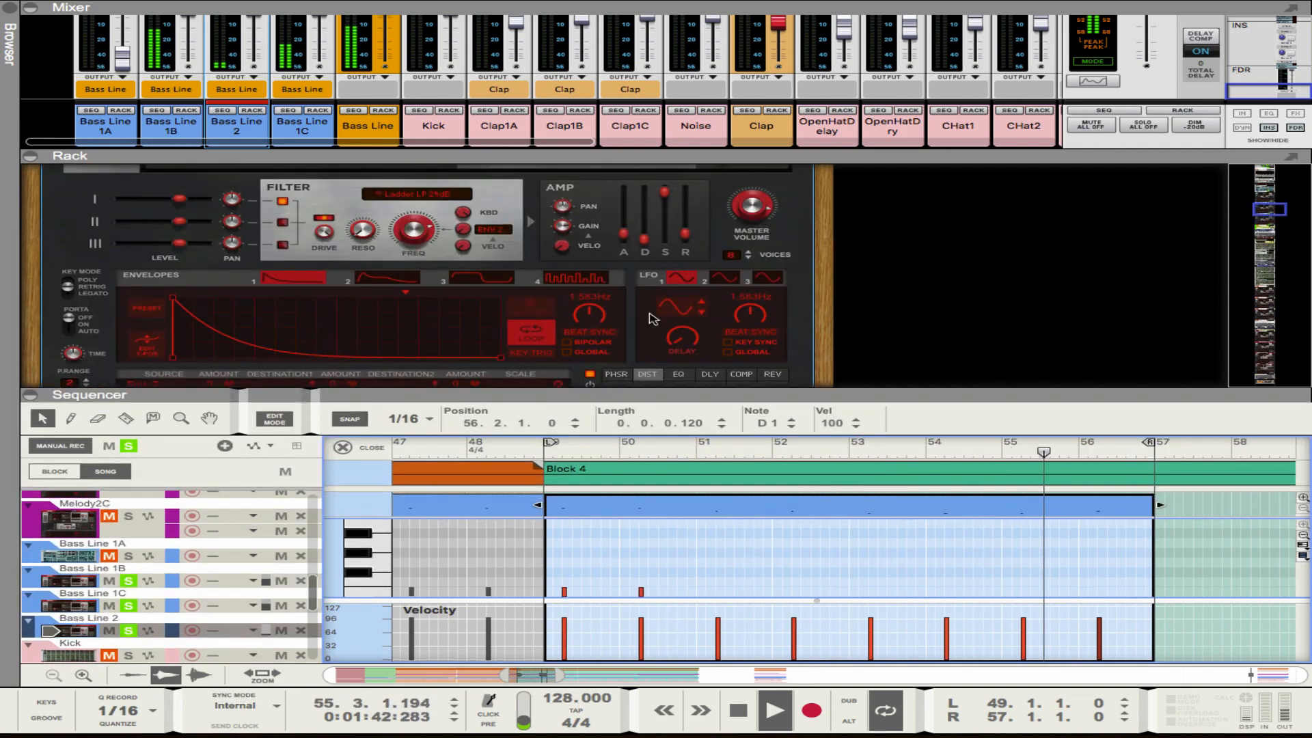
scroll(654, 319, down, 2)
click(679, 241)
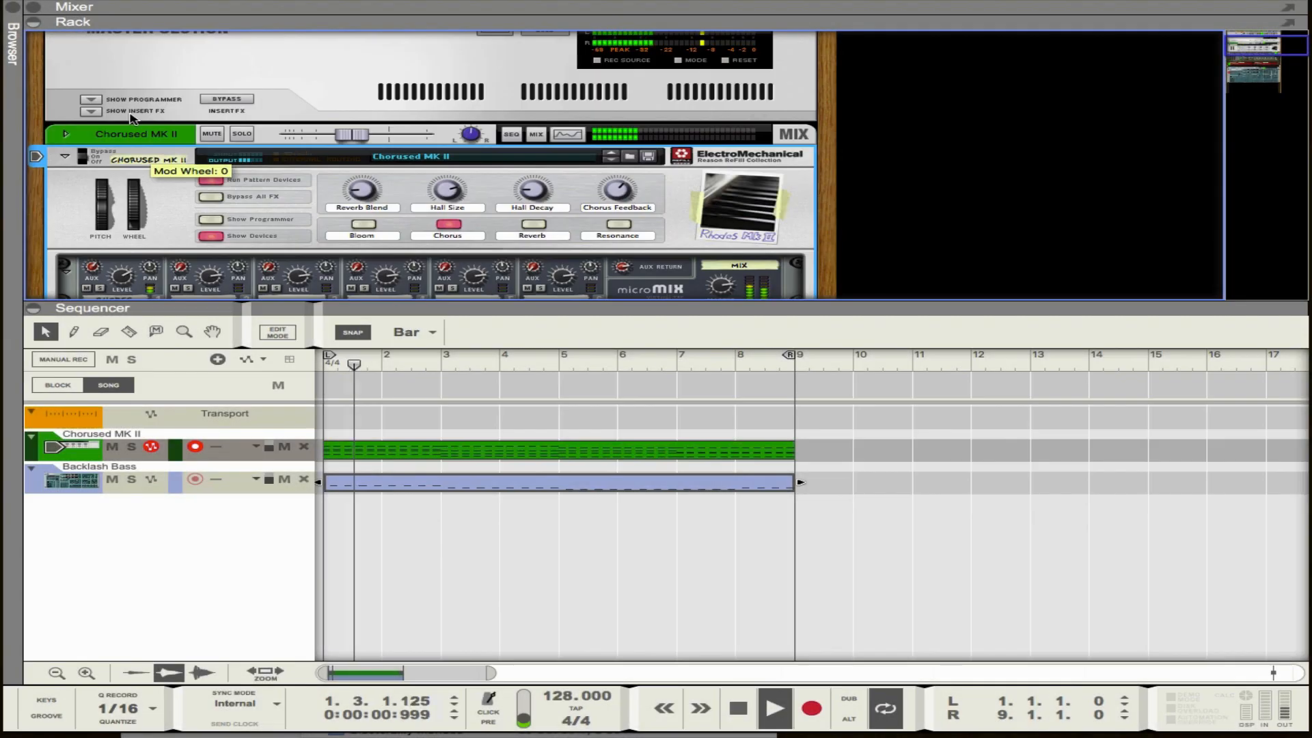
Step: Add a Humana Vocal Ensemble instrument to the rack below Backlash Bass and show the on-screen piano keys
scroll(248, 259, down, 10)
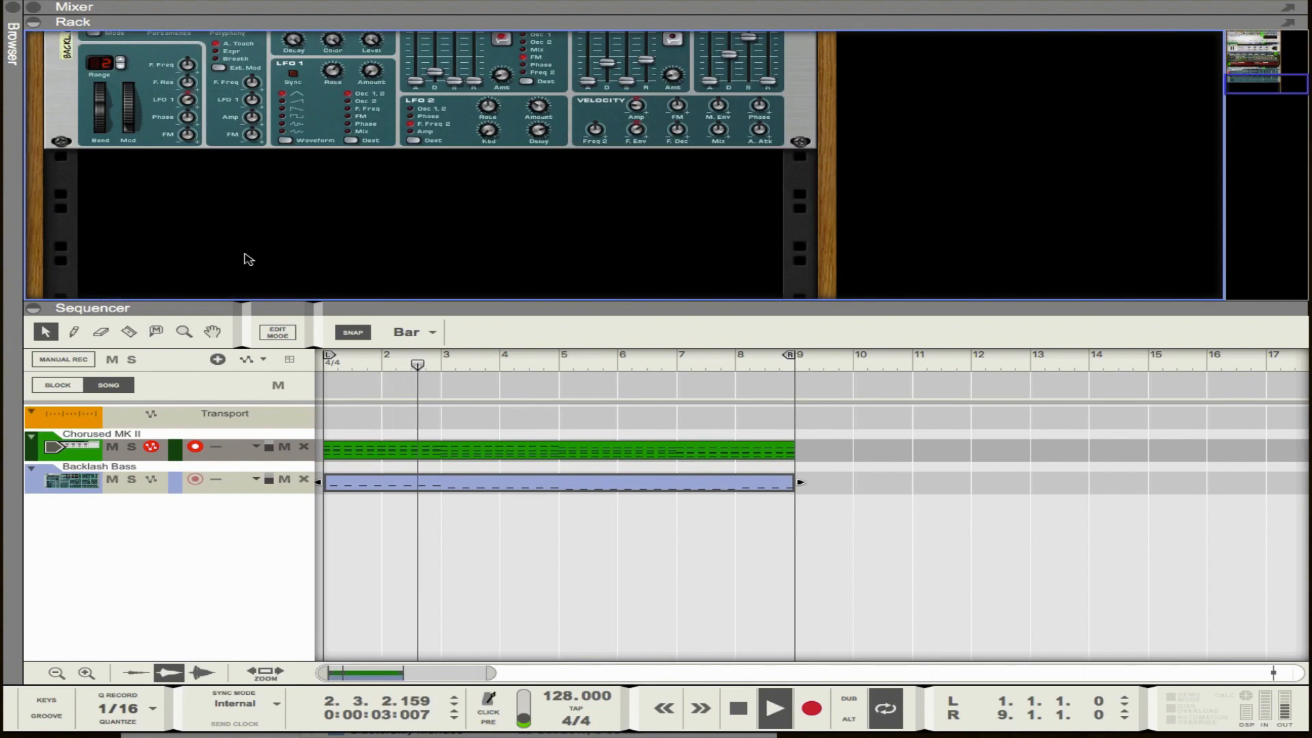
click(4, 19)
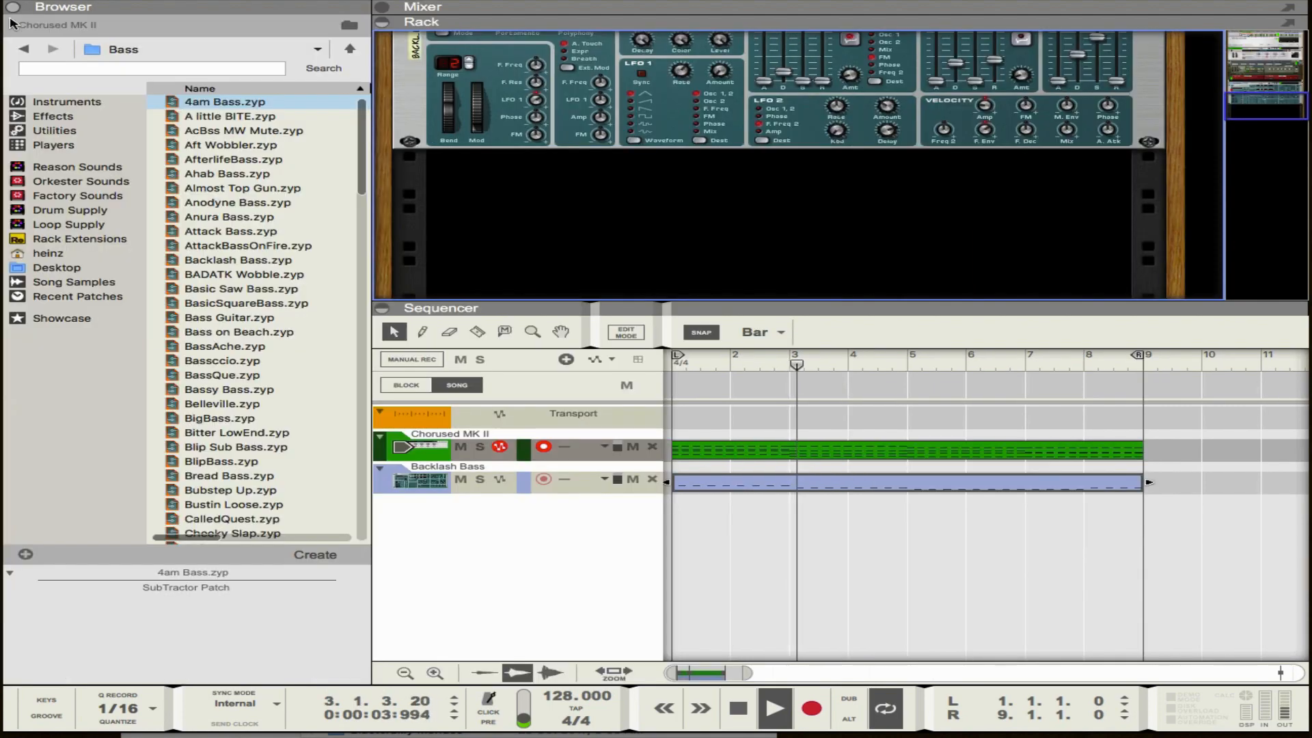
click(66, 101)
scroll(220, 200, down, 5)
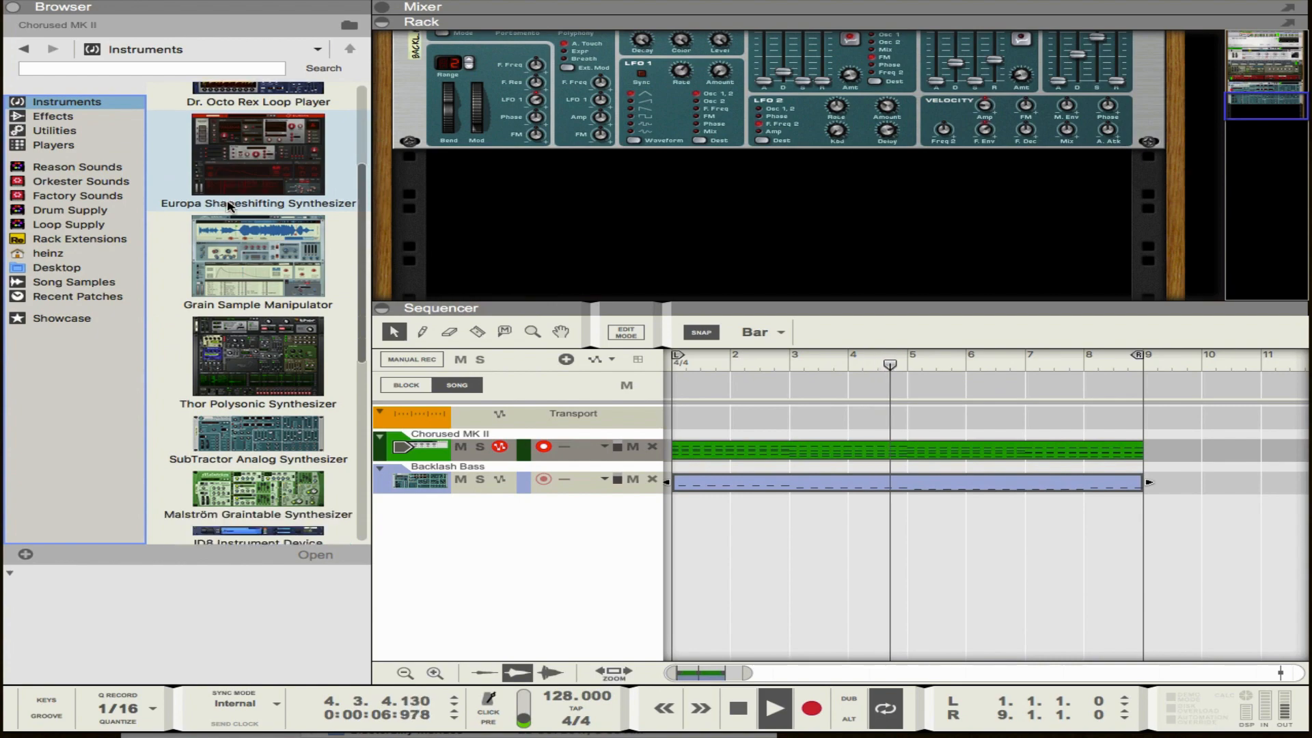
scroll(230, 207, down, 4)
scroll(246, 308, down, 1)
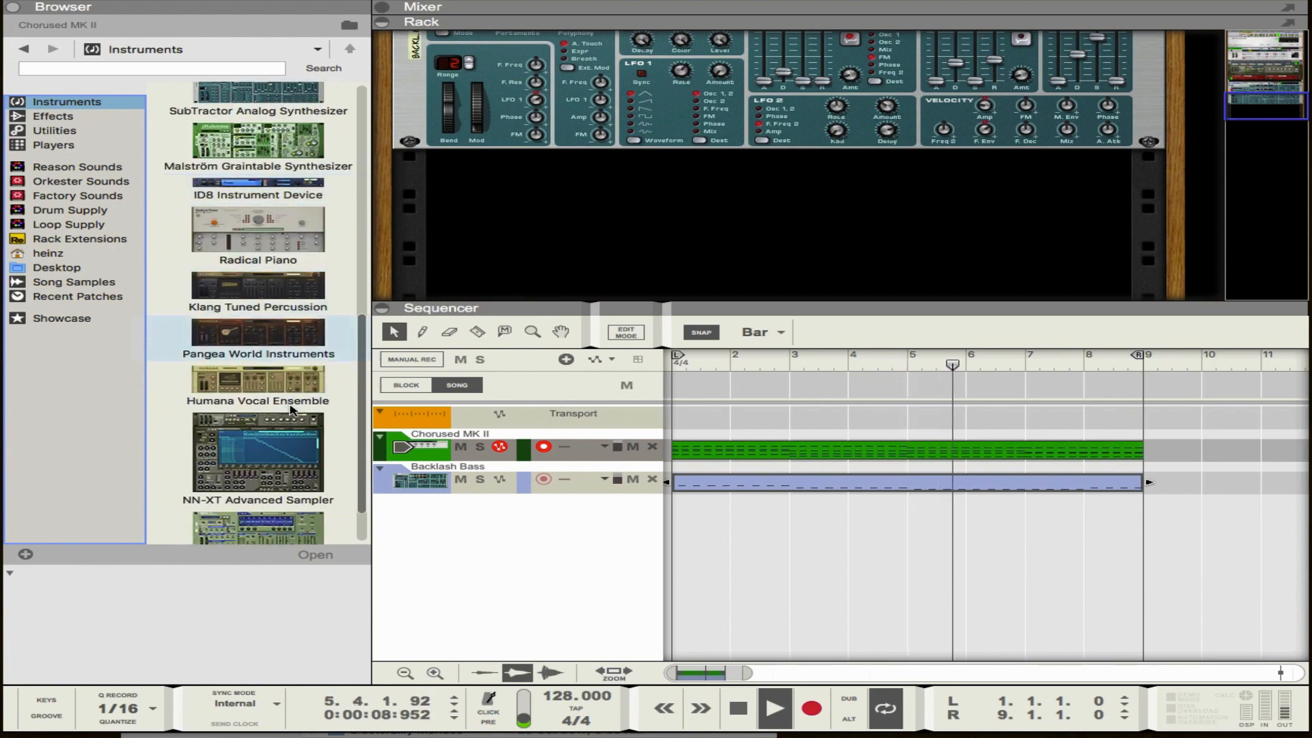
drag(258, 383, 509, 226)
key(F4)
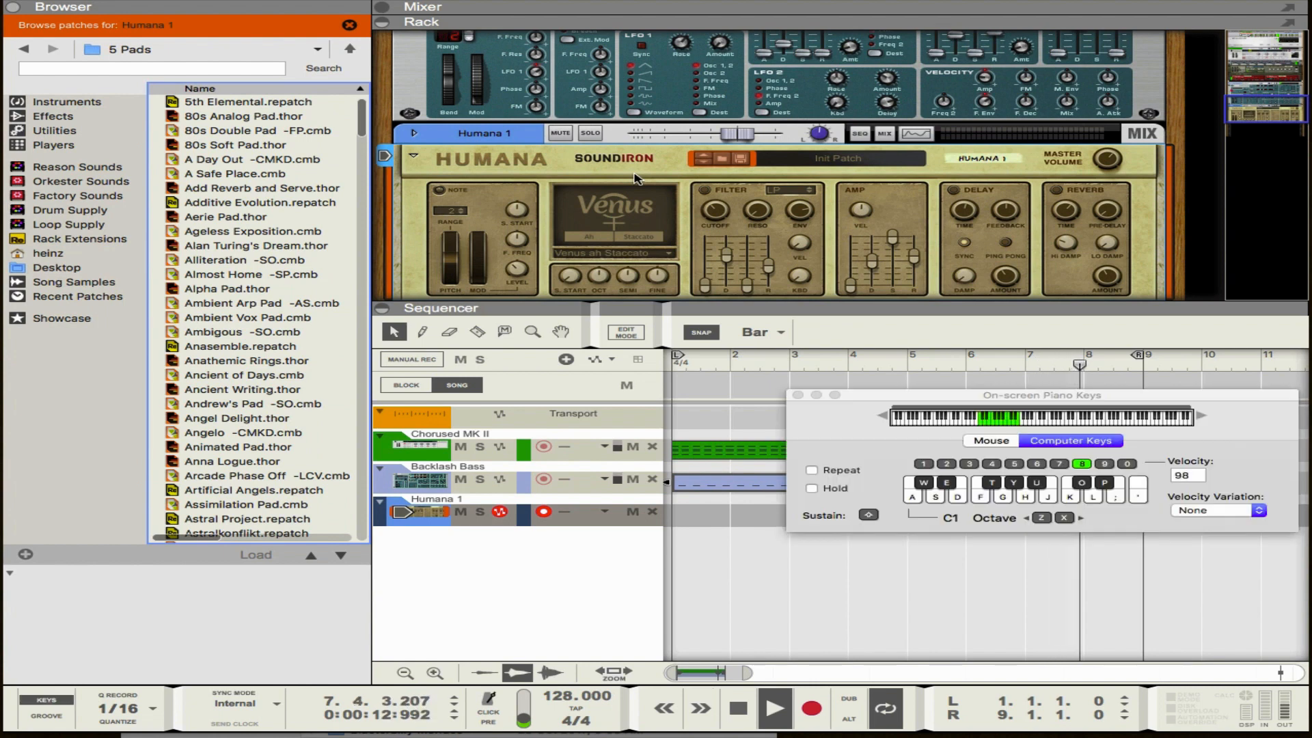
Step: Raise the on-screen piano keys to octave C3, lower the Humana 1 channel level and play some test notes
click(1064, 517)
click(1063, 518)
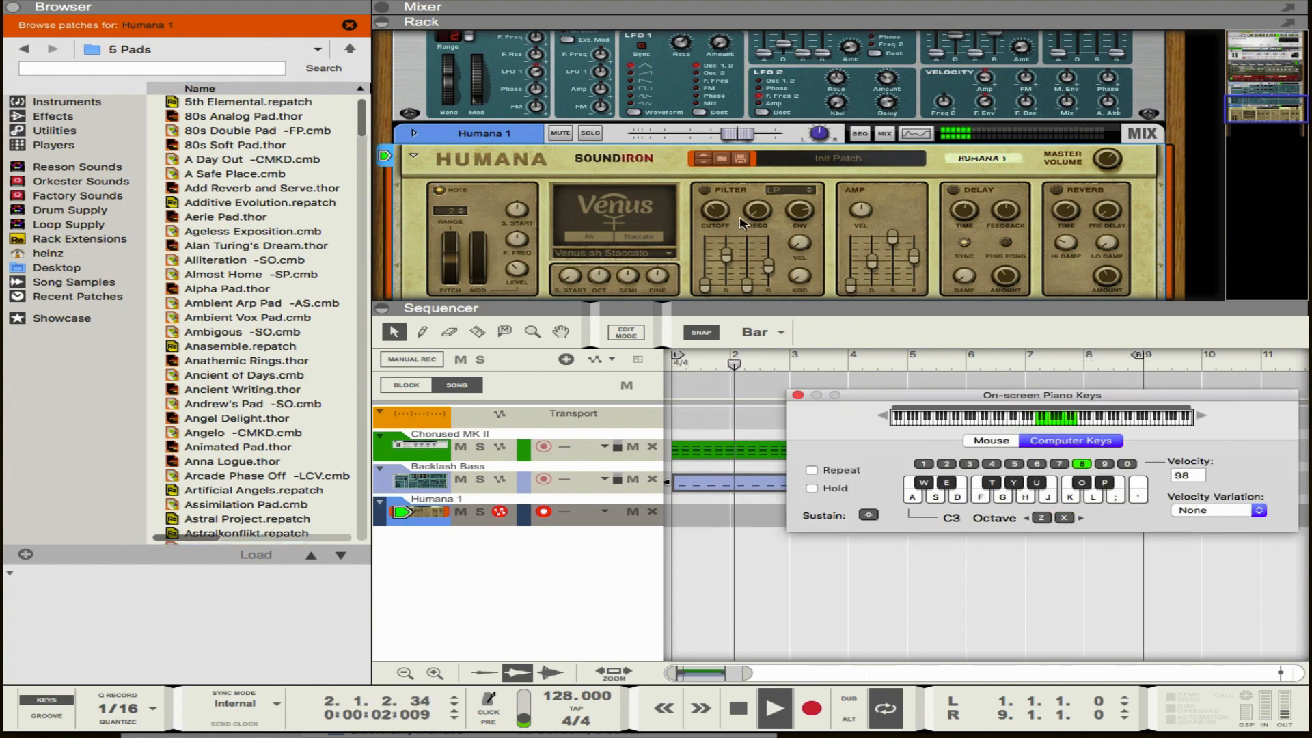
drag(737, 133, 687, 142)
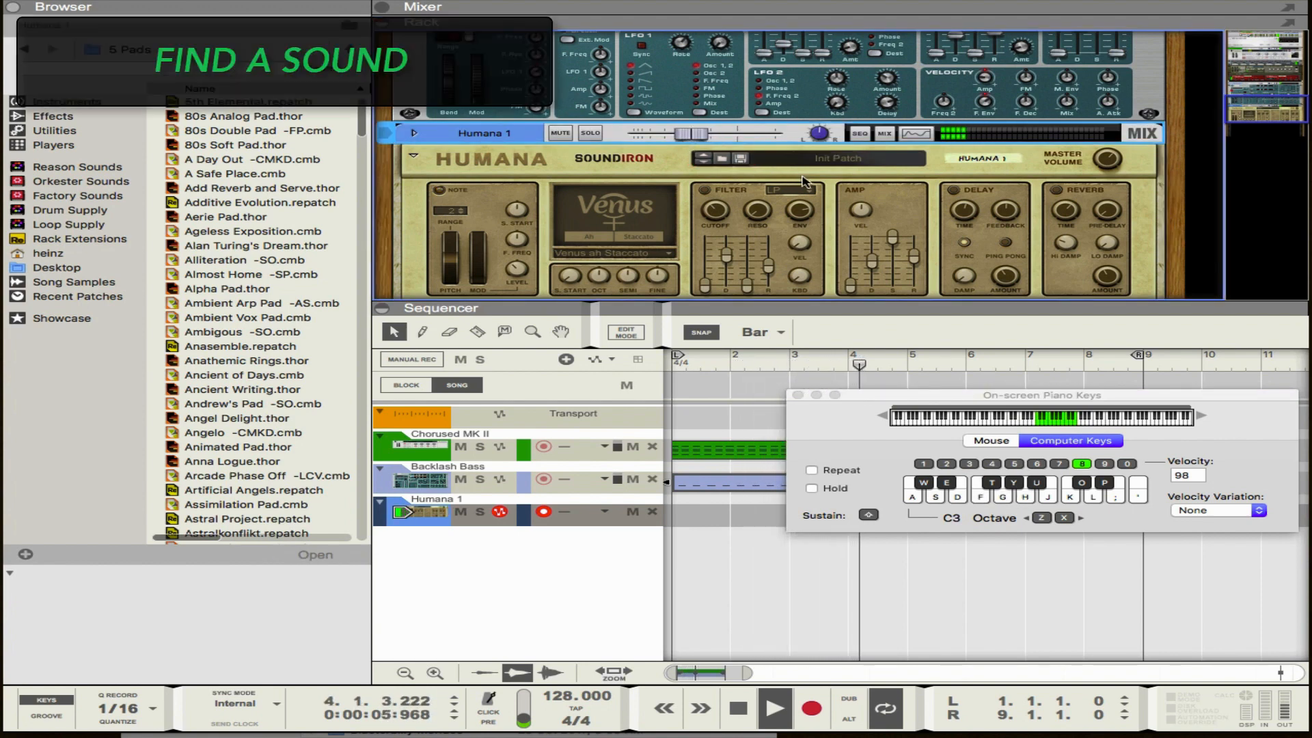
key(f)
click(850, 247)
key(g)
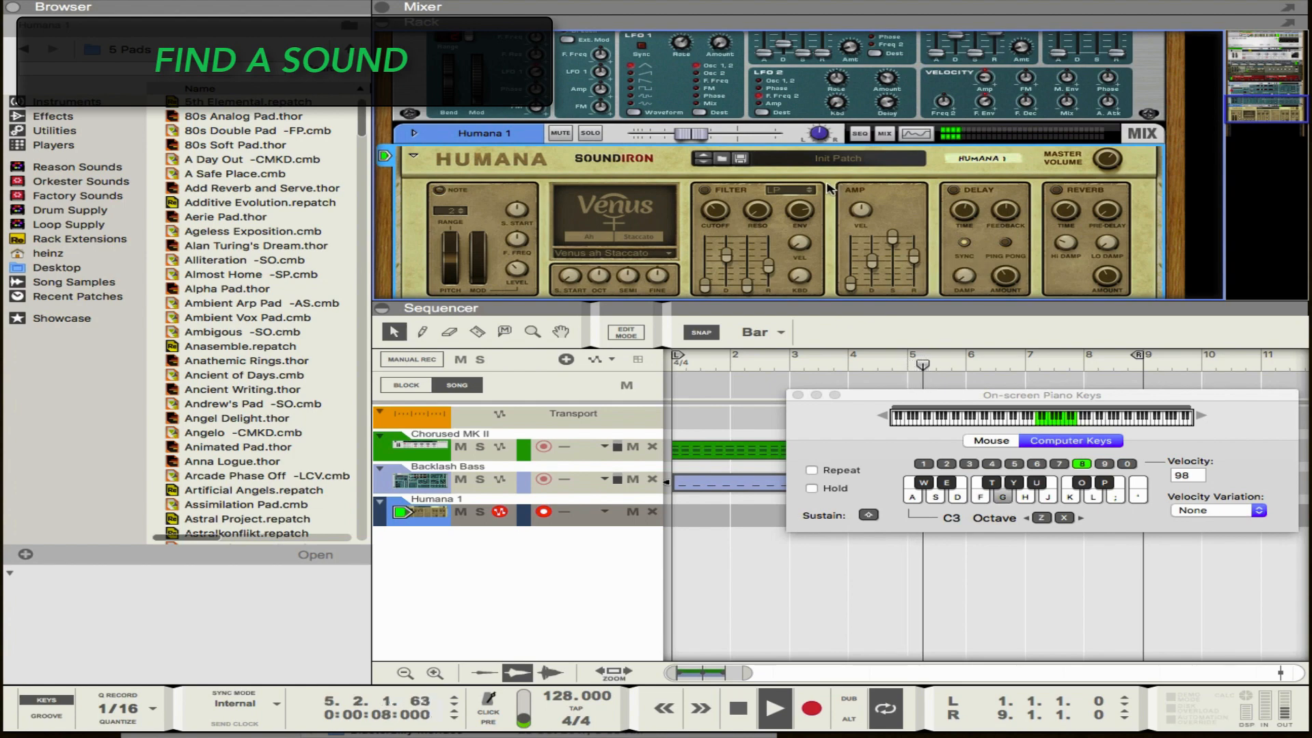
Step: Try the 5th Elemental Europa patch on the Humana 1 track and restore the Humana Vocal Ensemble
click(703, 164)
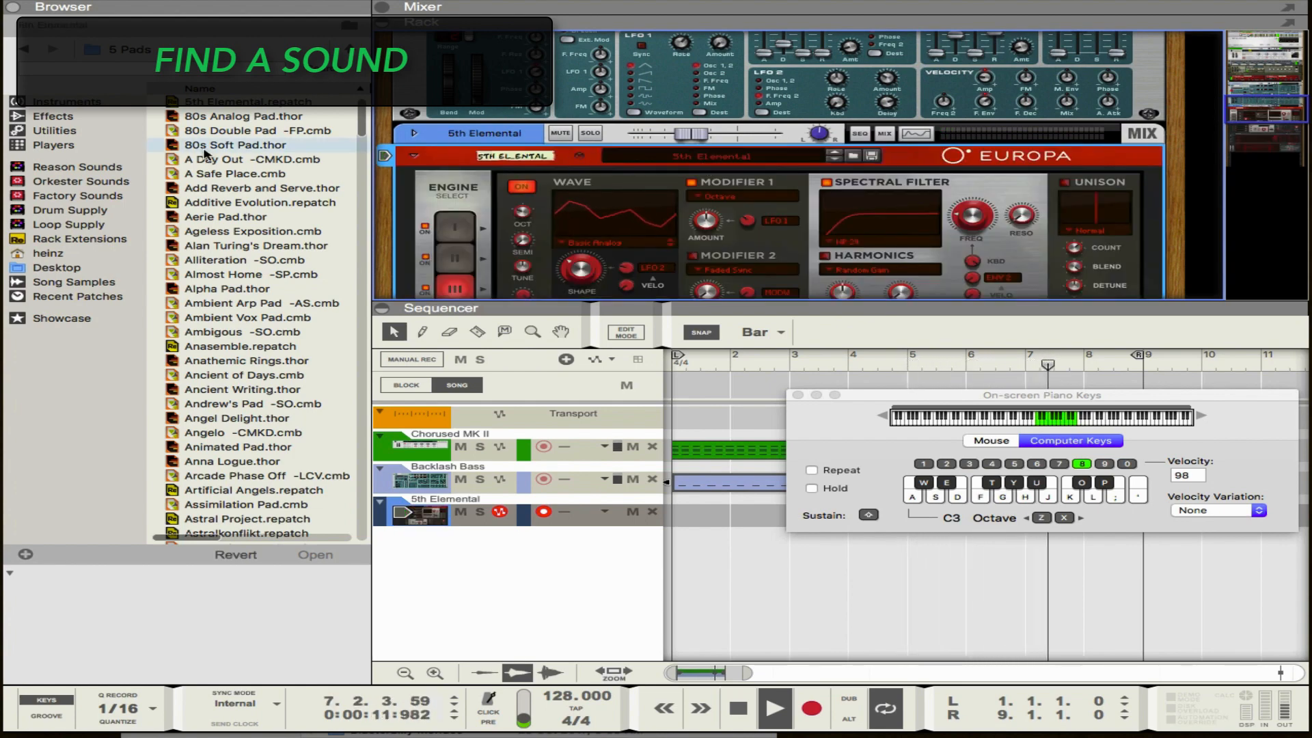
click(67, 101)
scroll(289, 316, down, 10)
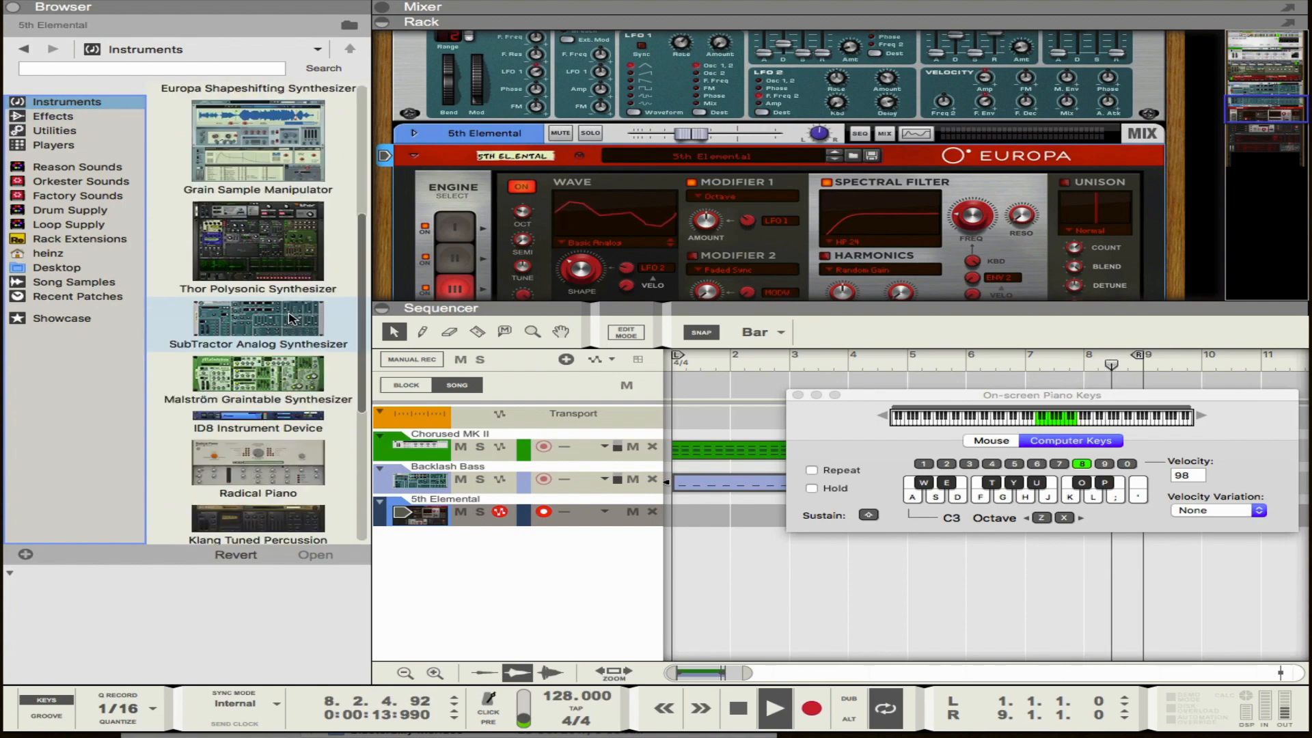
click(259, 331)
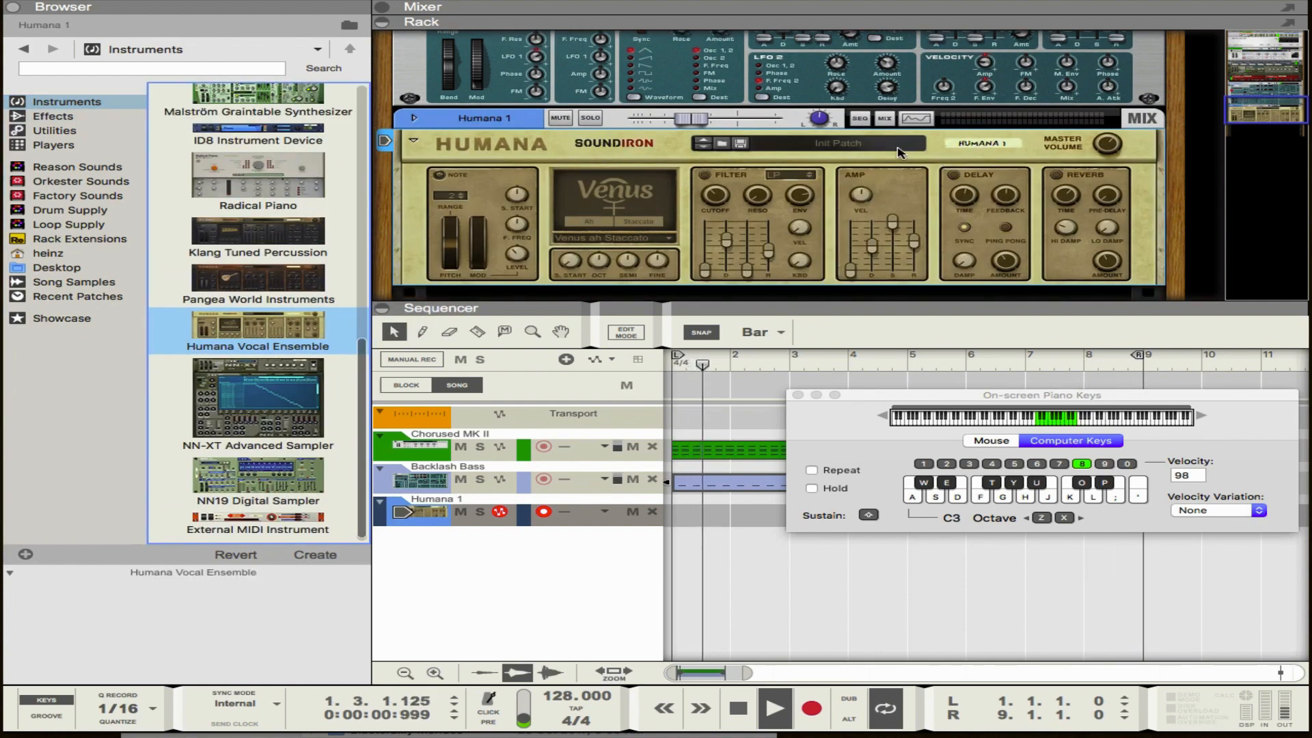
Step: Browse patches for Humana 1, set its voice sound to Mars ah and audition it with a few notes
click(720, 145)
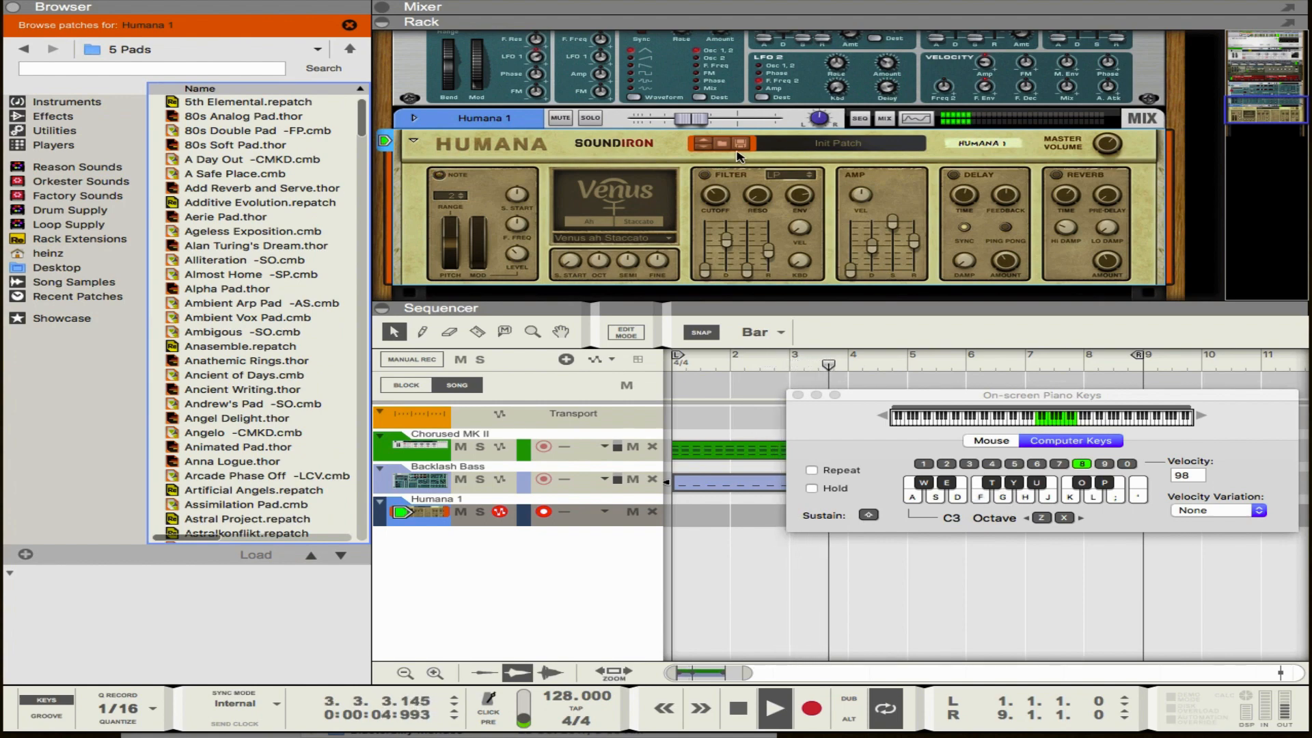
click(829, 145)
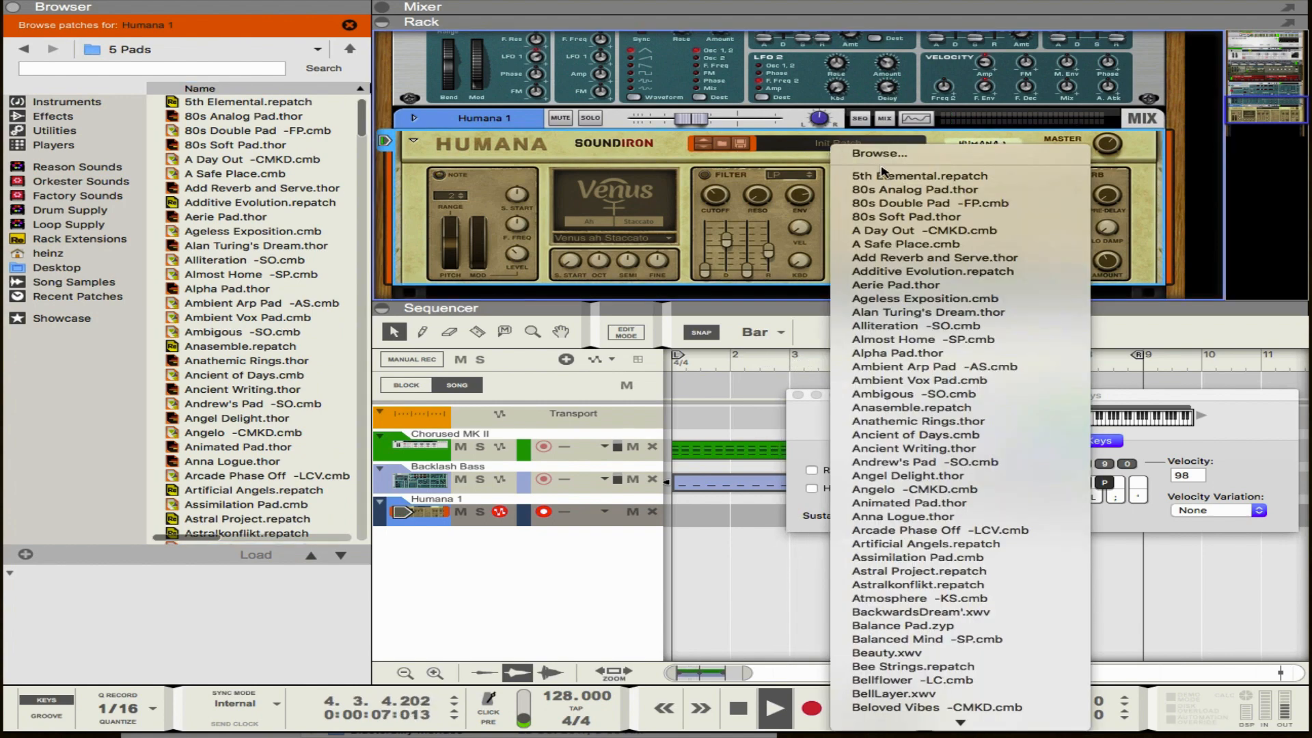
click(670, 166)
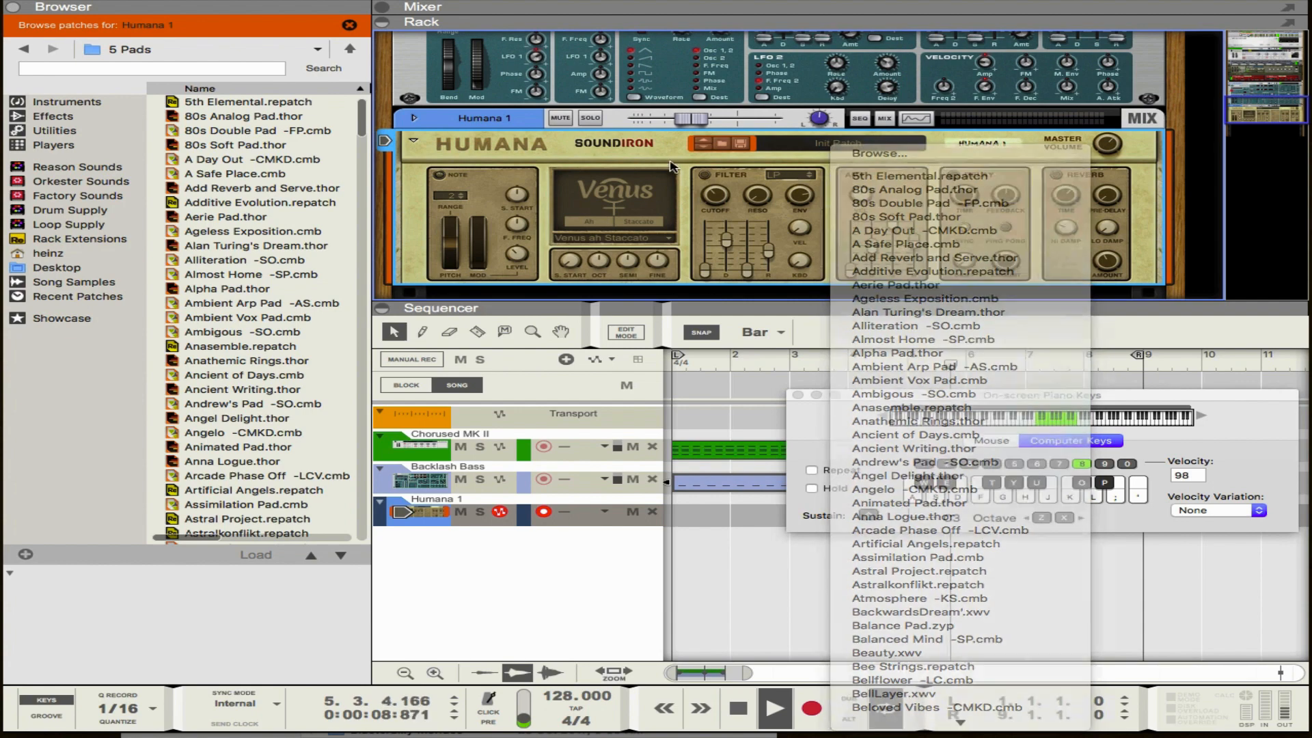
click(615, 238)
click(649, 156)
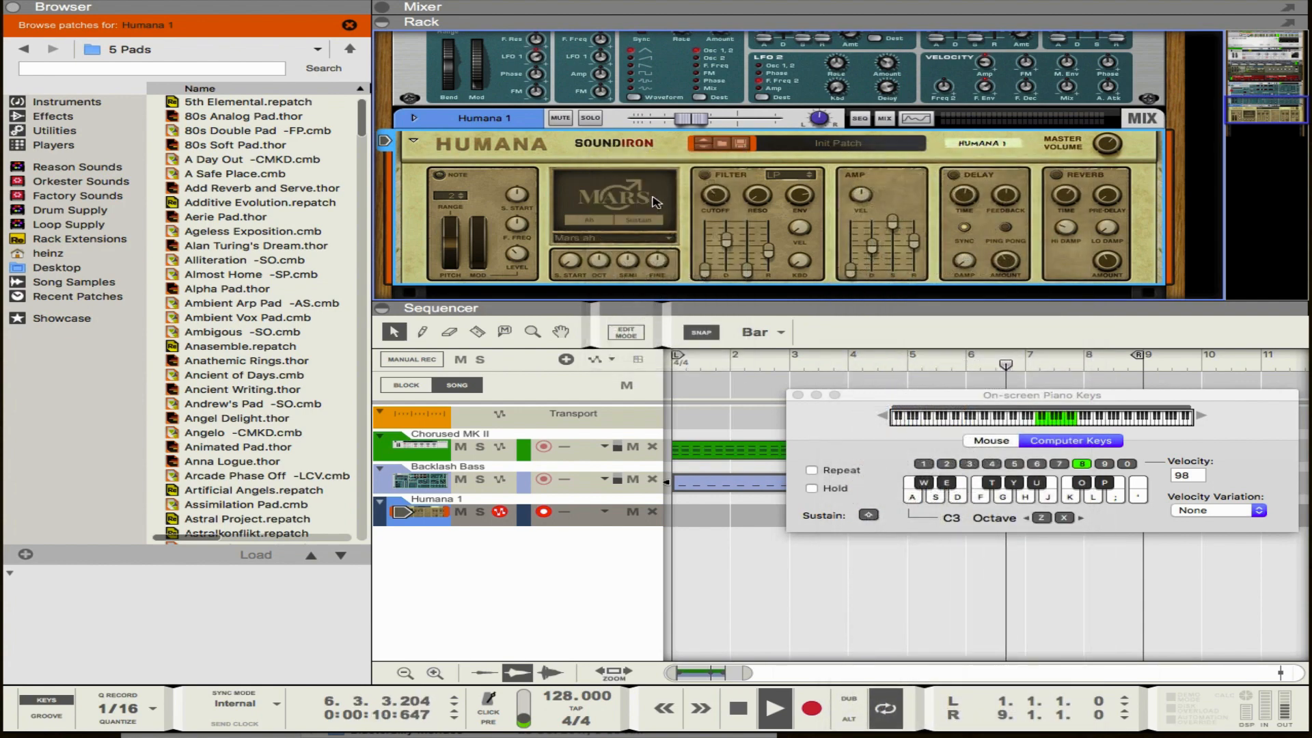
key(g)
key(f)
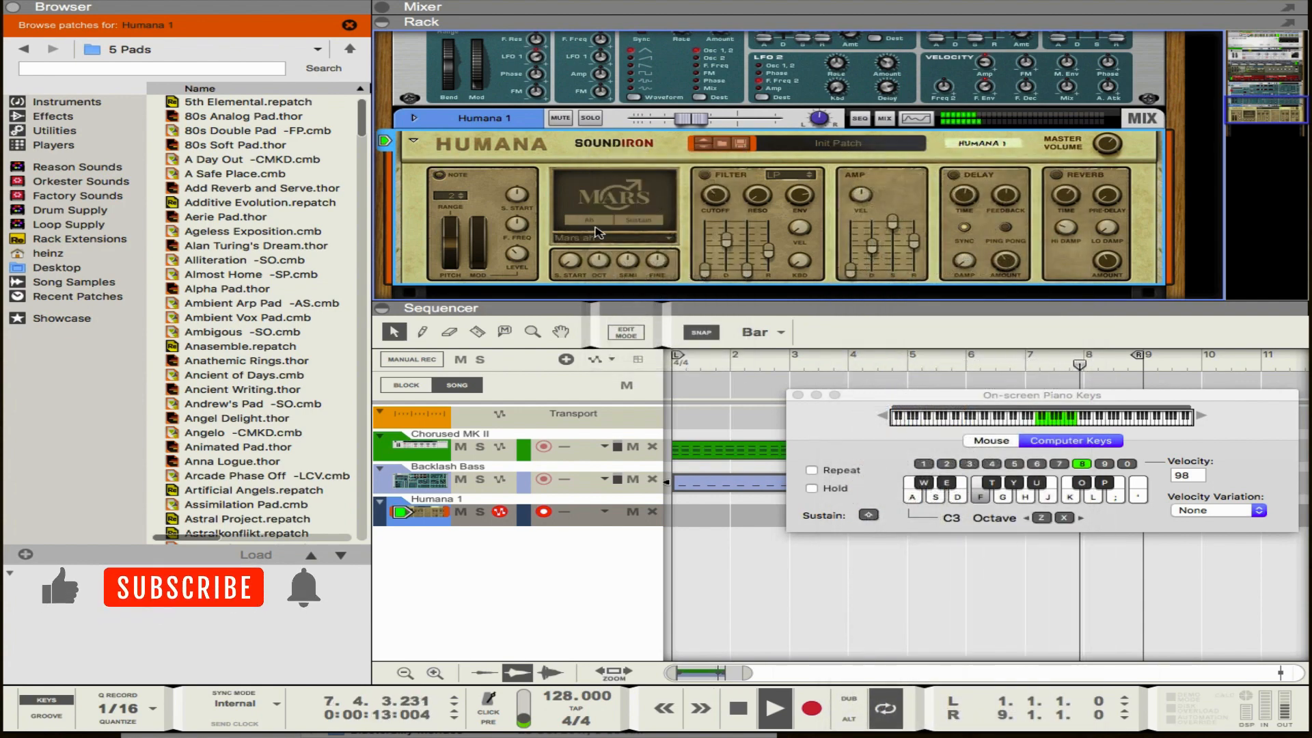
key(d)
Step: Set Humana 1's voice sound to Mars oo, audition it and raise the on-screen piano keys to octave C4
click(644, 239)
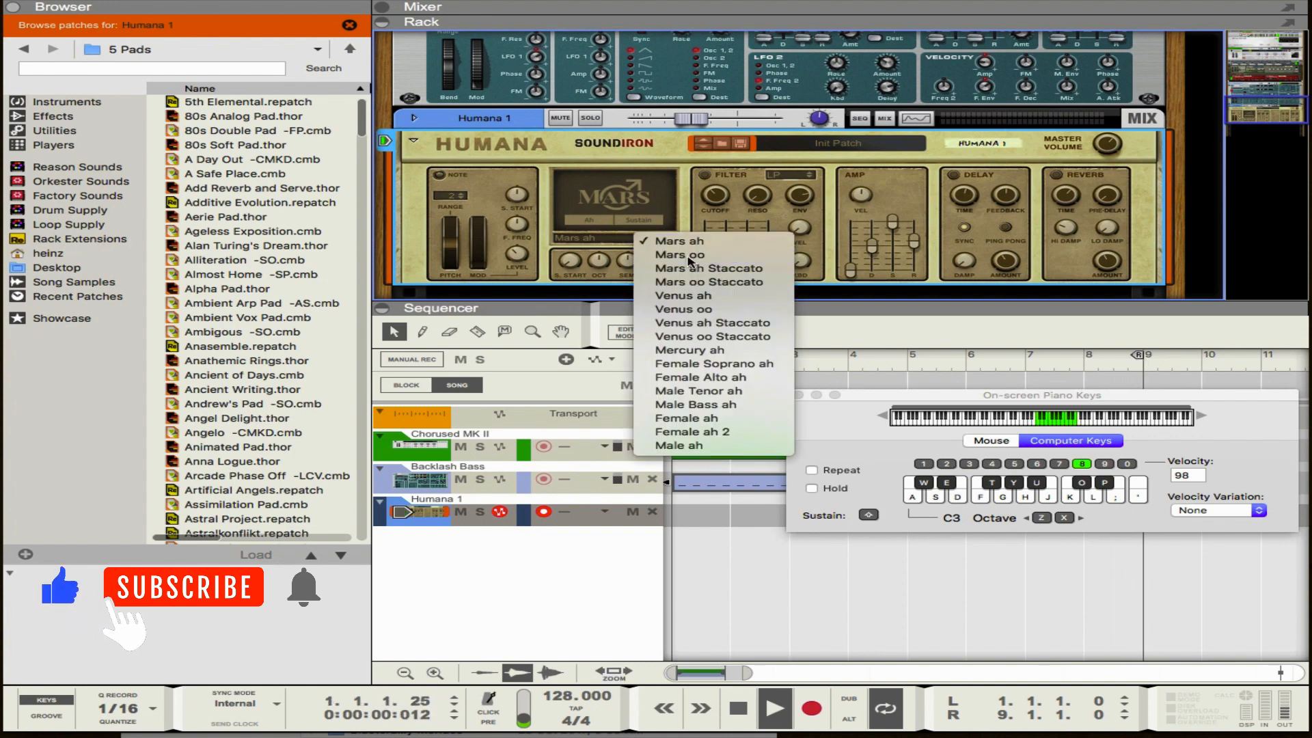
click(683, 255)
key(f)
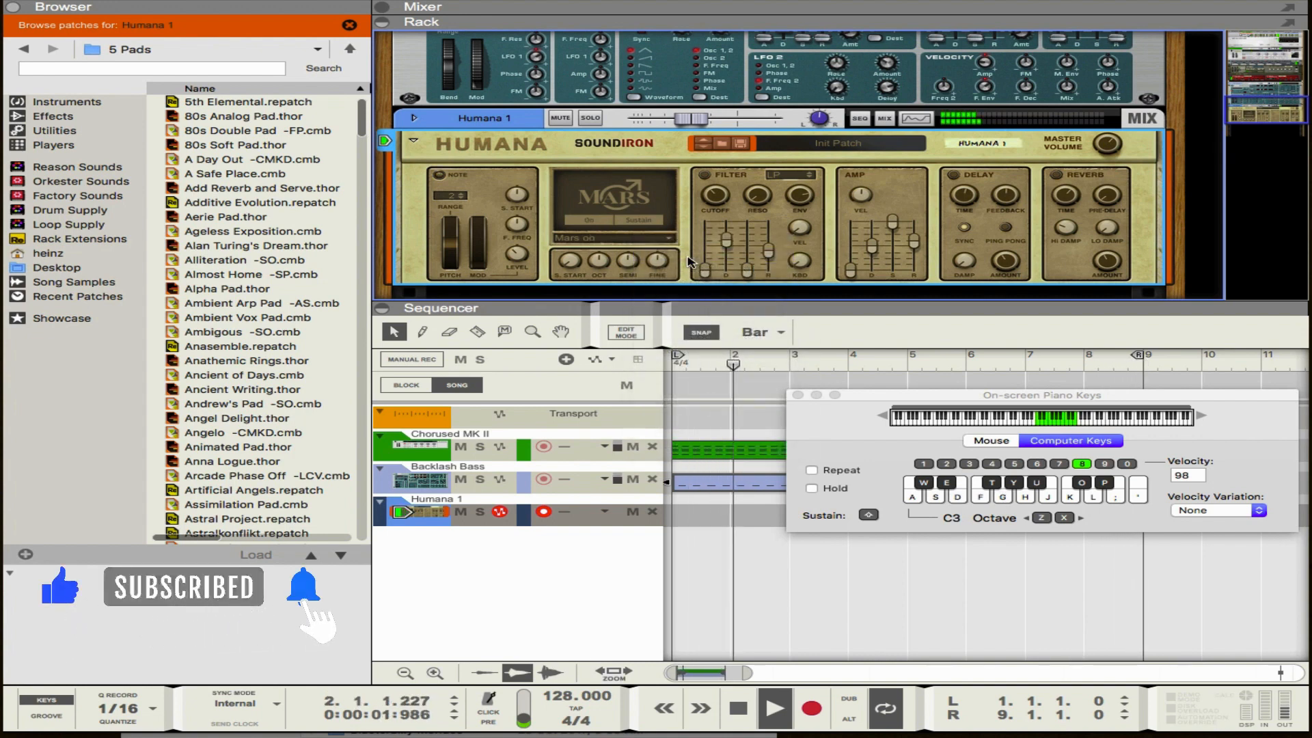
key(d)
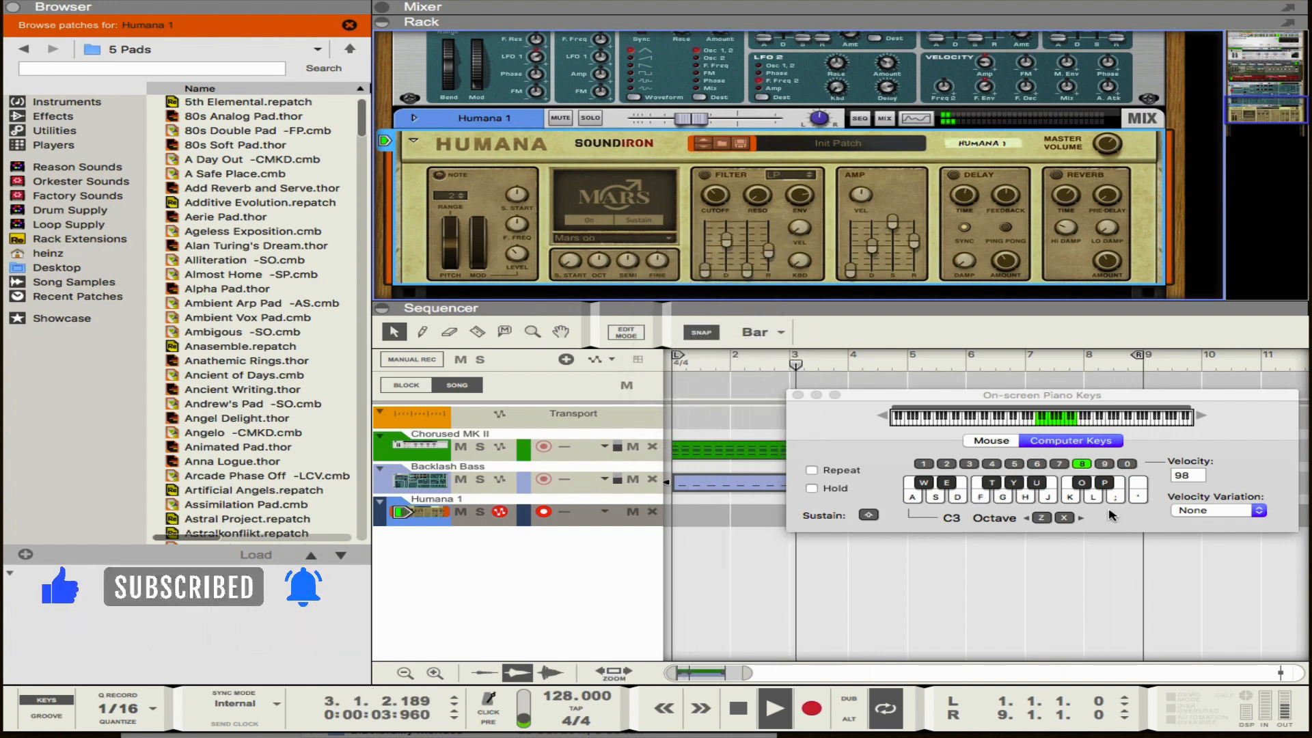
click(1064, 518)
key(f)
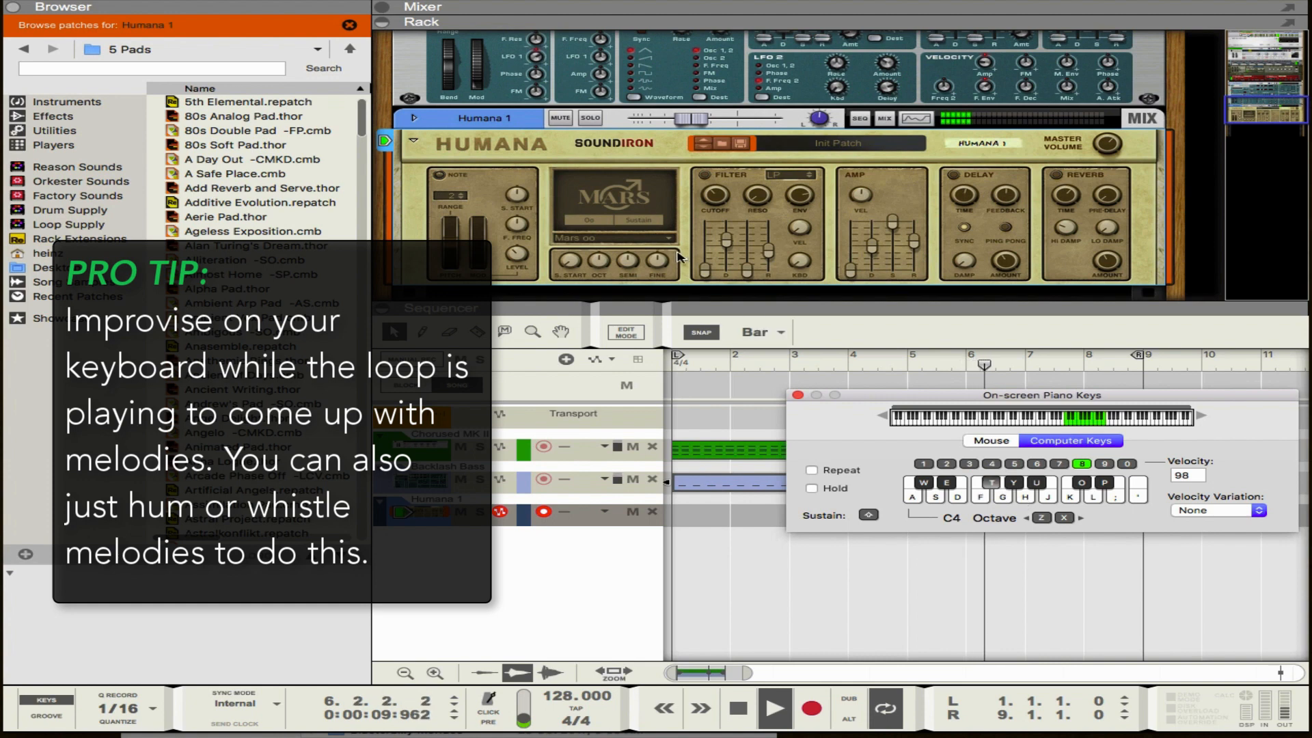
Step: Try the Mars ah Staccato and Venus ah voice sounds on Humana 1
click(668, 238)
click(722, 252)
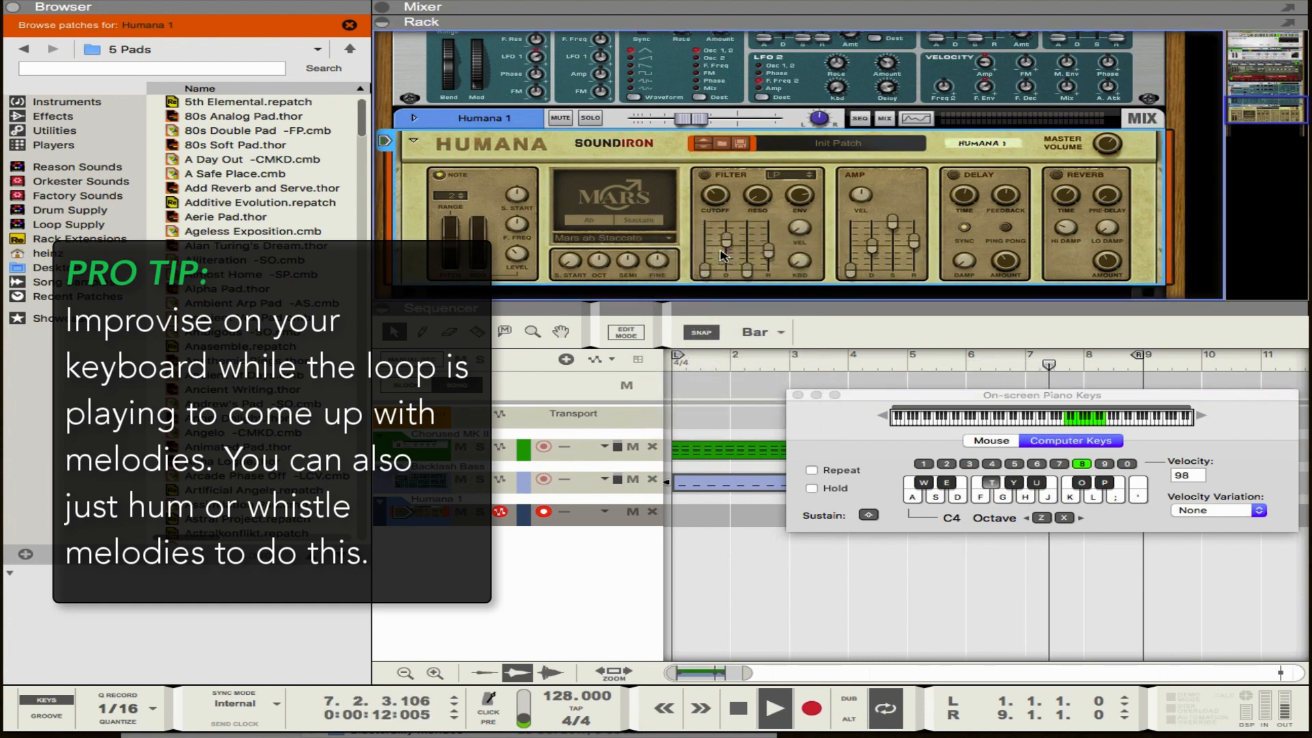
click(642, 240)
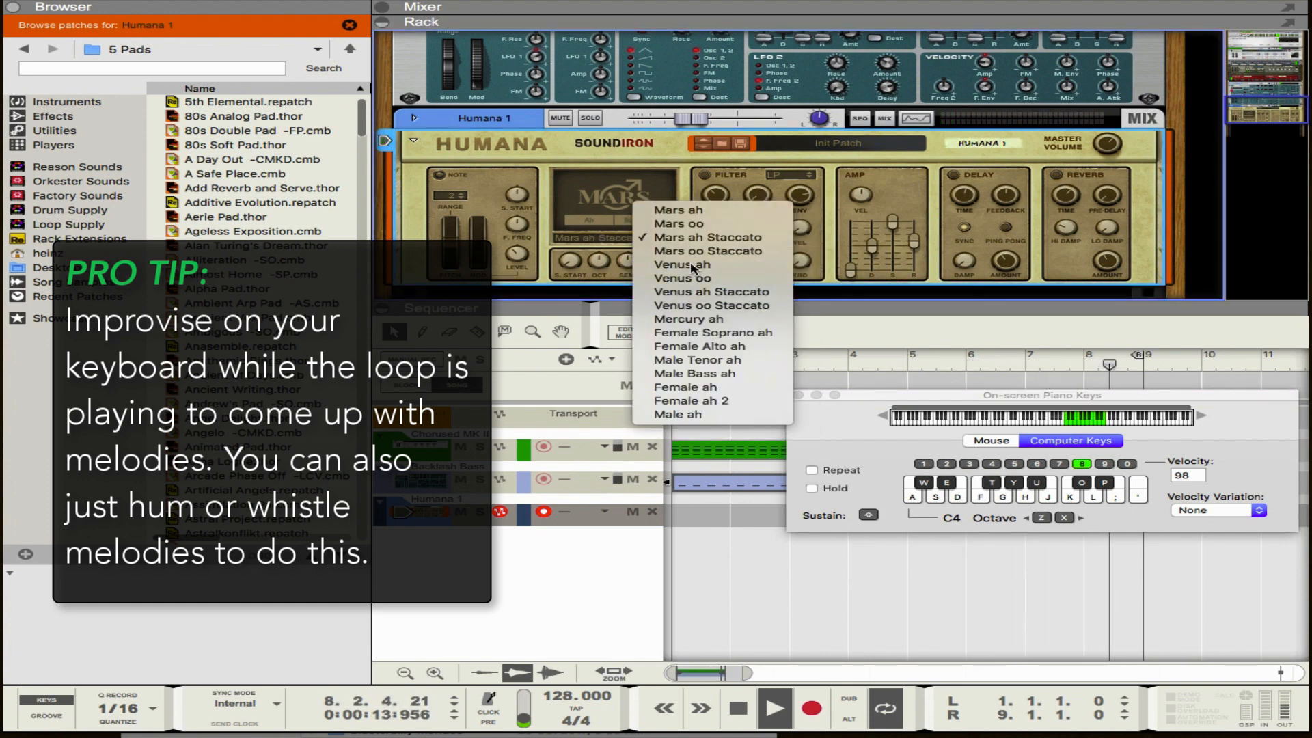
click(694, 267)
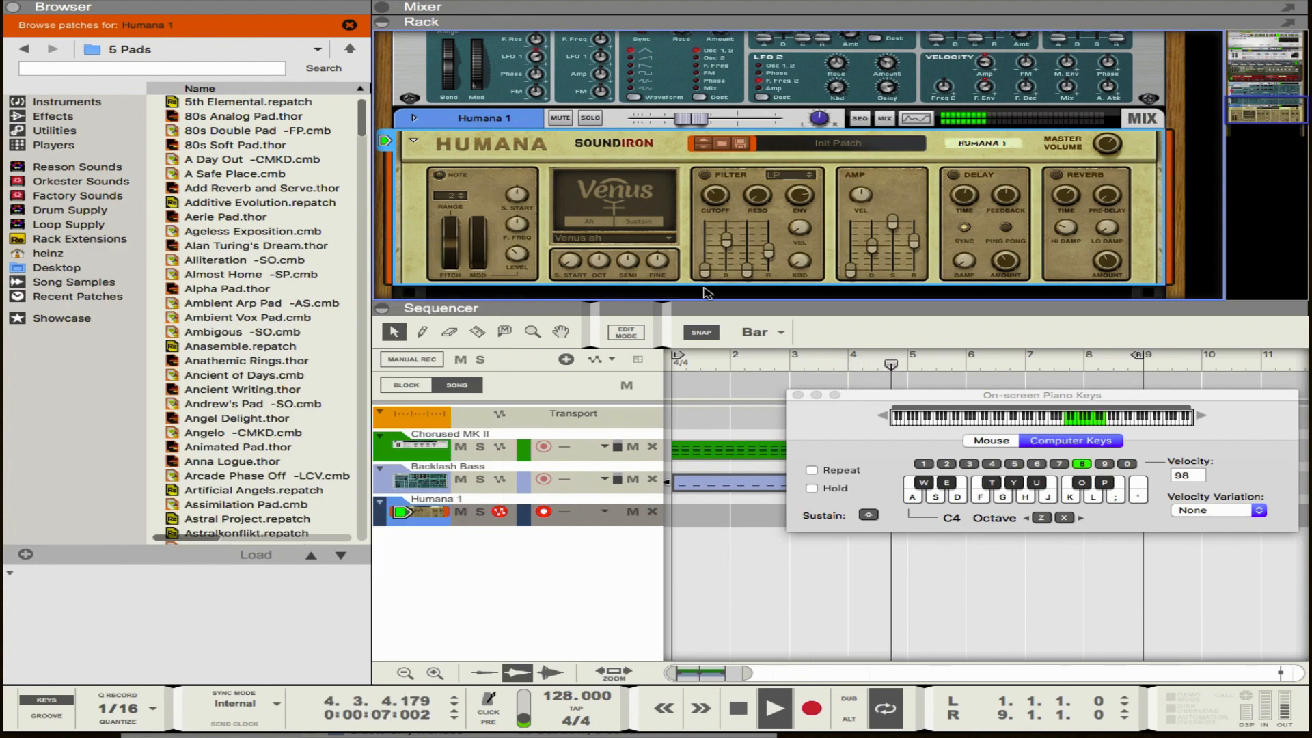
Step: Set Humana 1's voice sound to Venus oo and improvise a melody over the playing loop
click(644, 242)
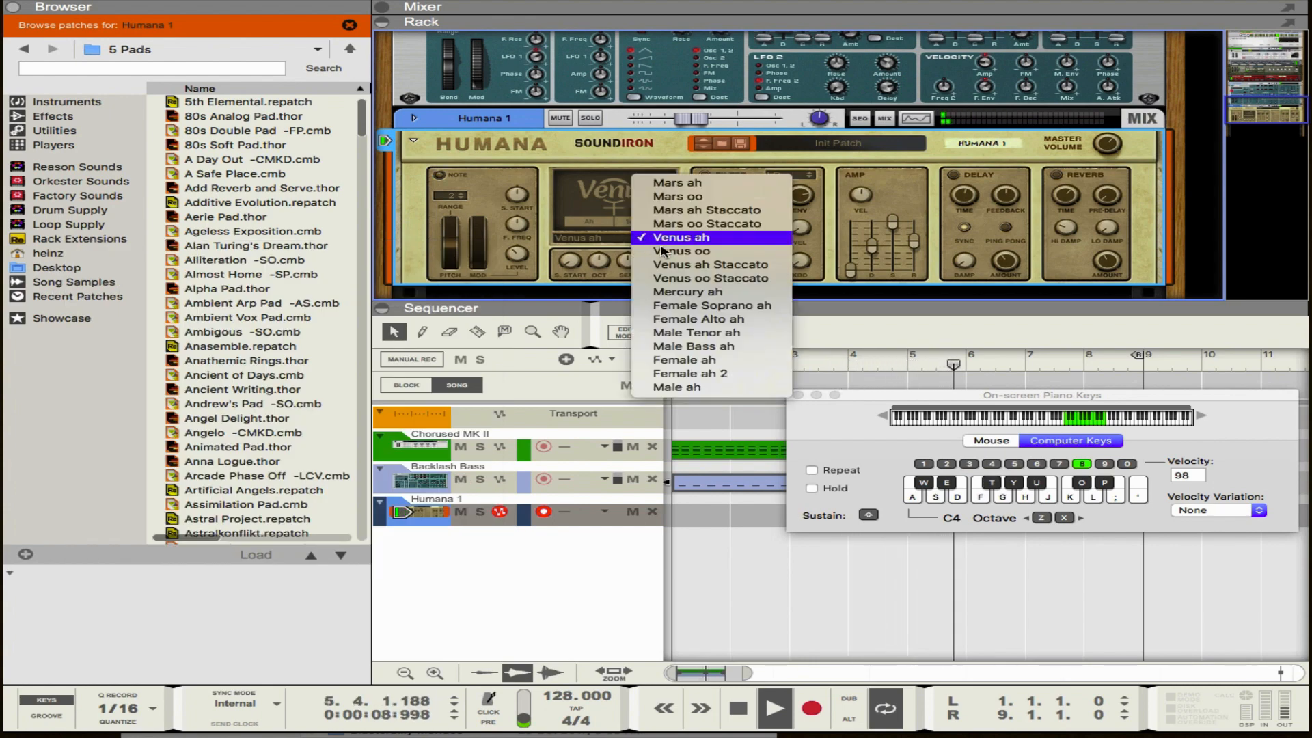
click(668, 256)
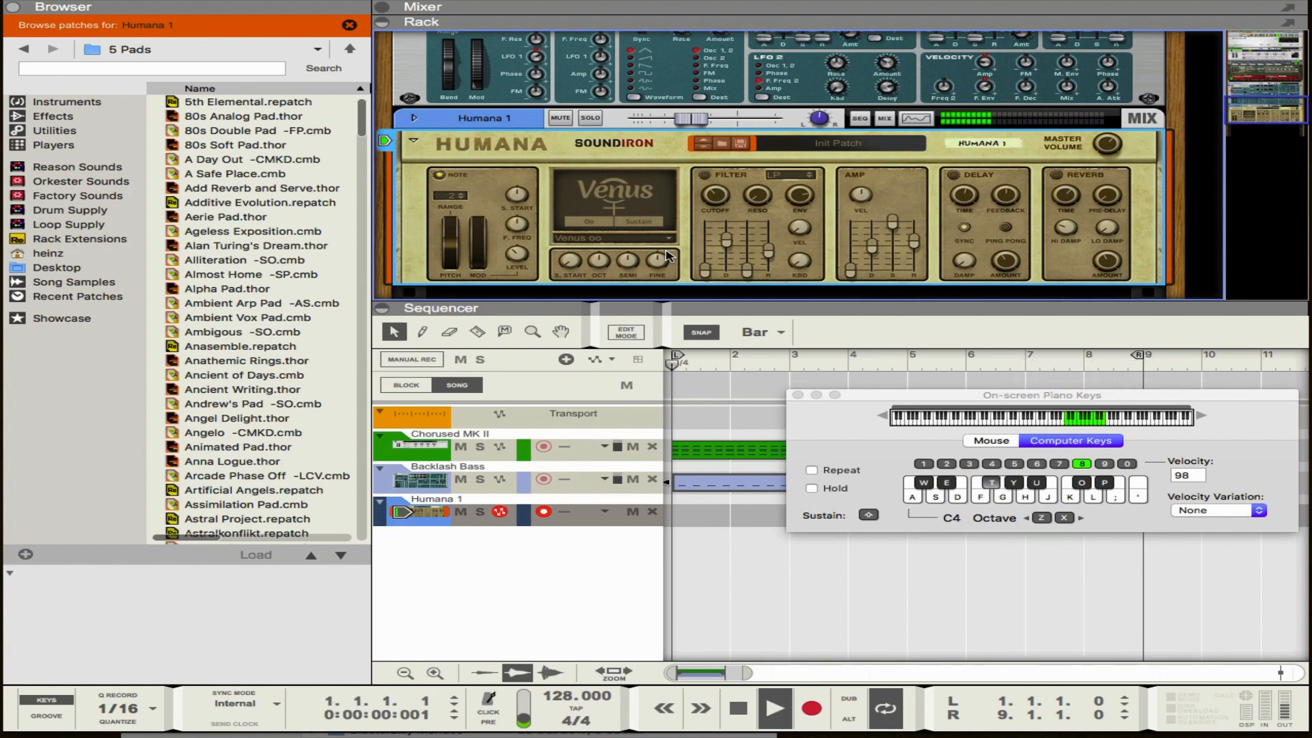
key(t)
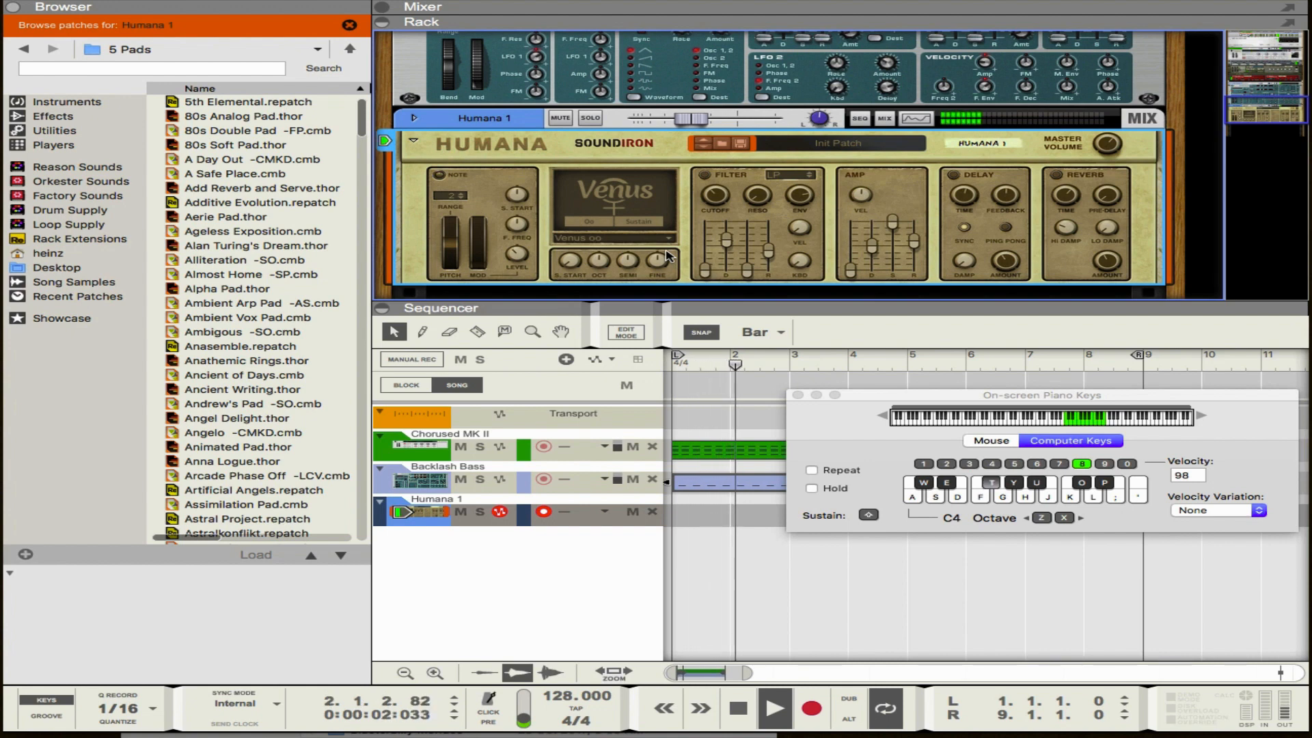
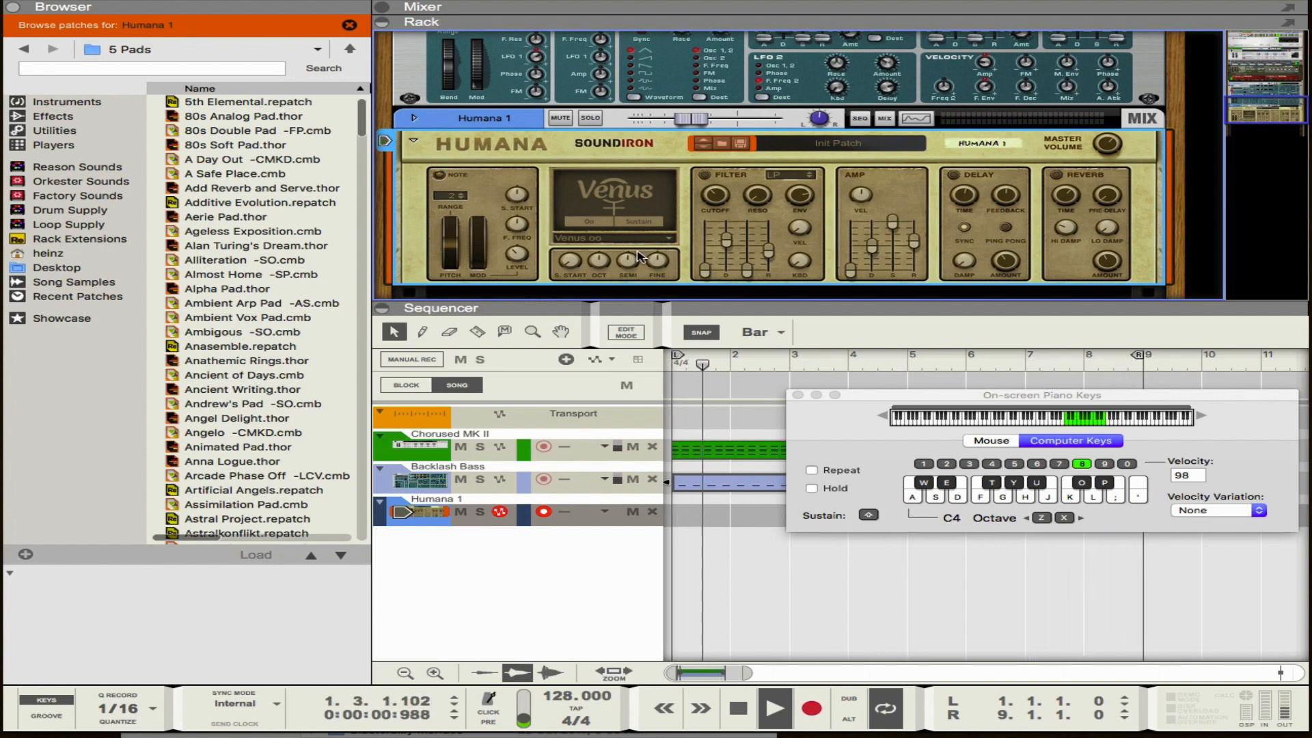
key(t)
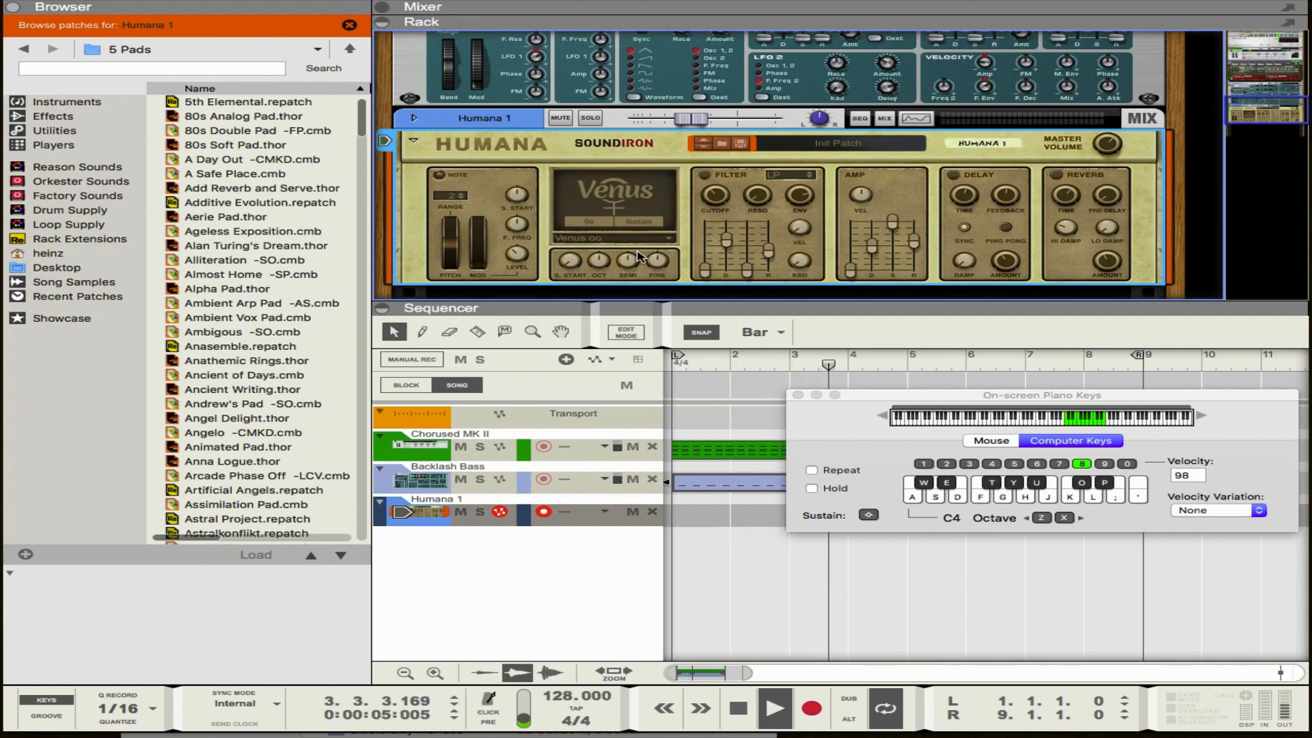
key(d)
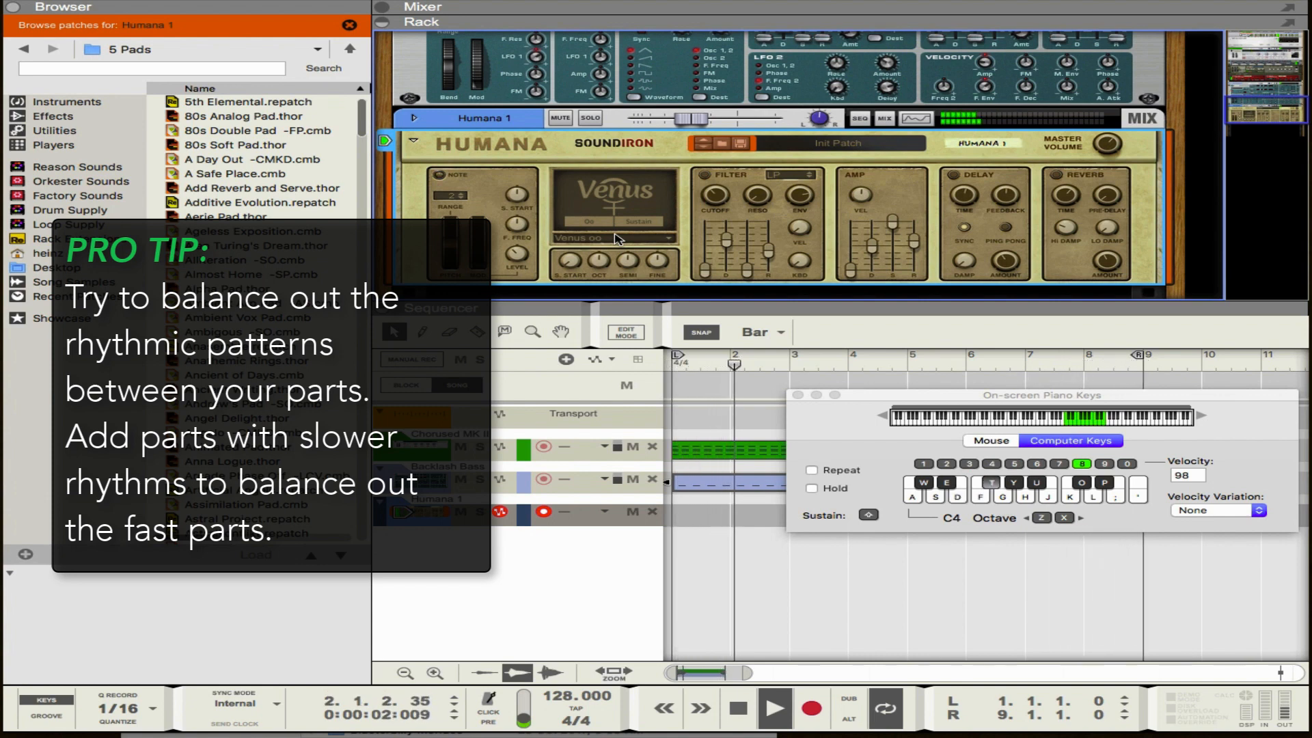
key(g)
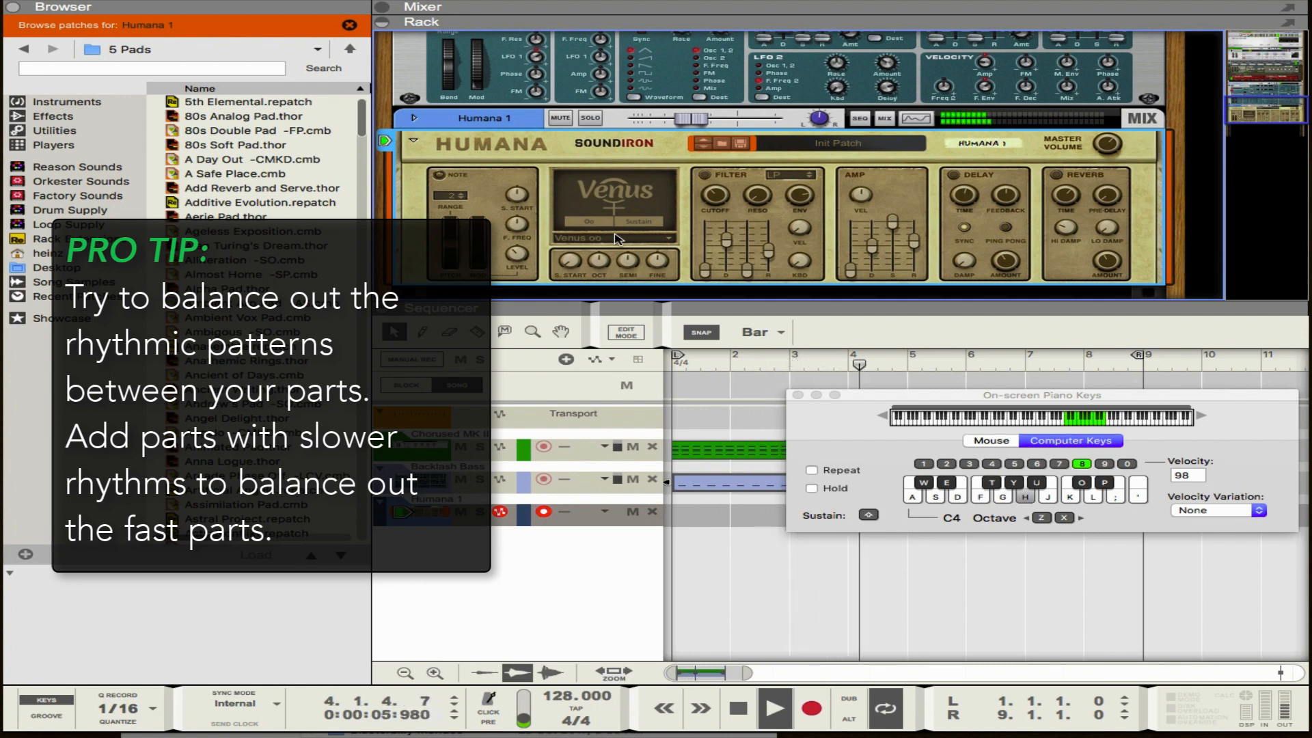
key(j)
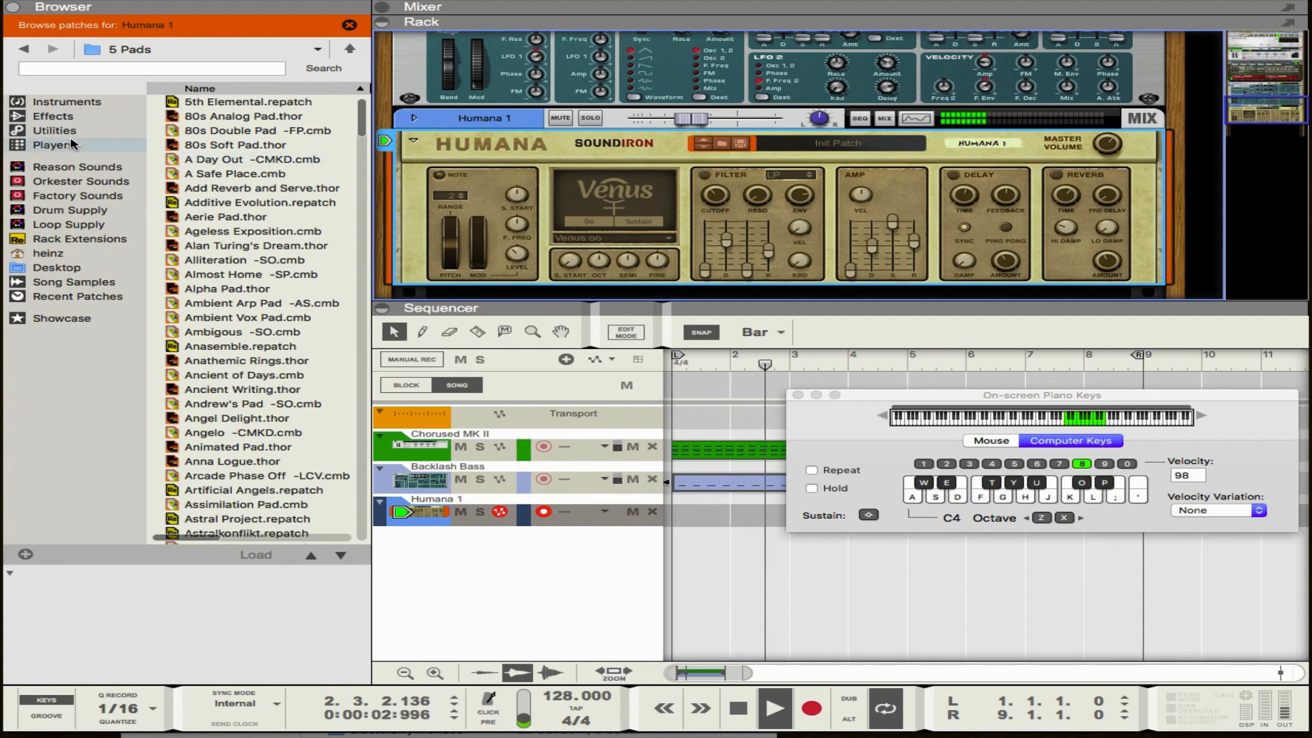
Step: Replace the Humana 1 instrument in the rack with an empty Combinator
click(102, 145)
click(102, 130)
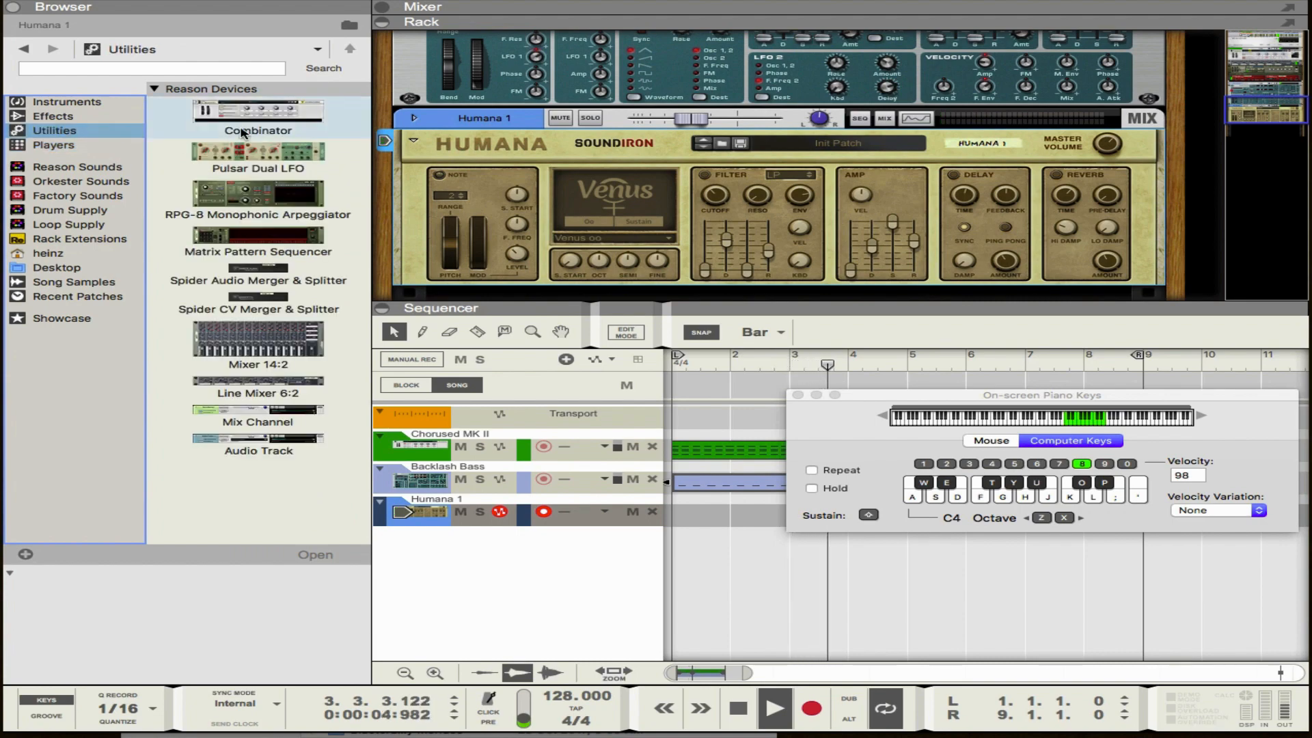
drag(531, 211, 536, 209)
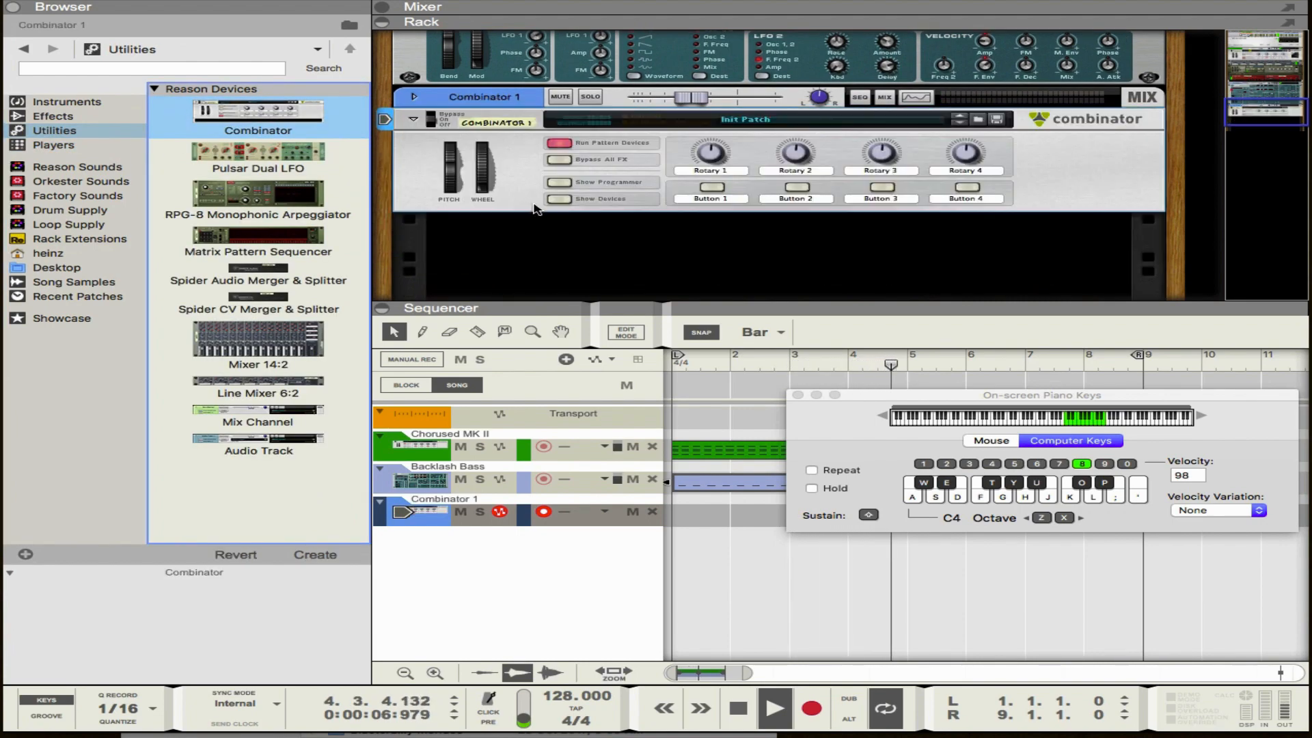
Step: Load the Artificial Choir patch from the Voice and Choir Combinator patches into Combinator 1 and audition it over the loop
click(977, 119)
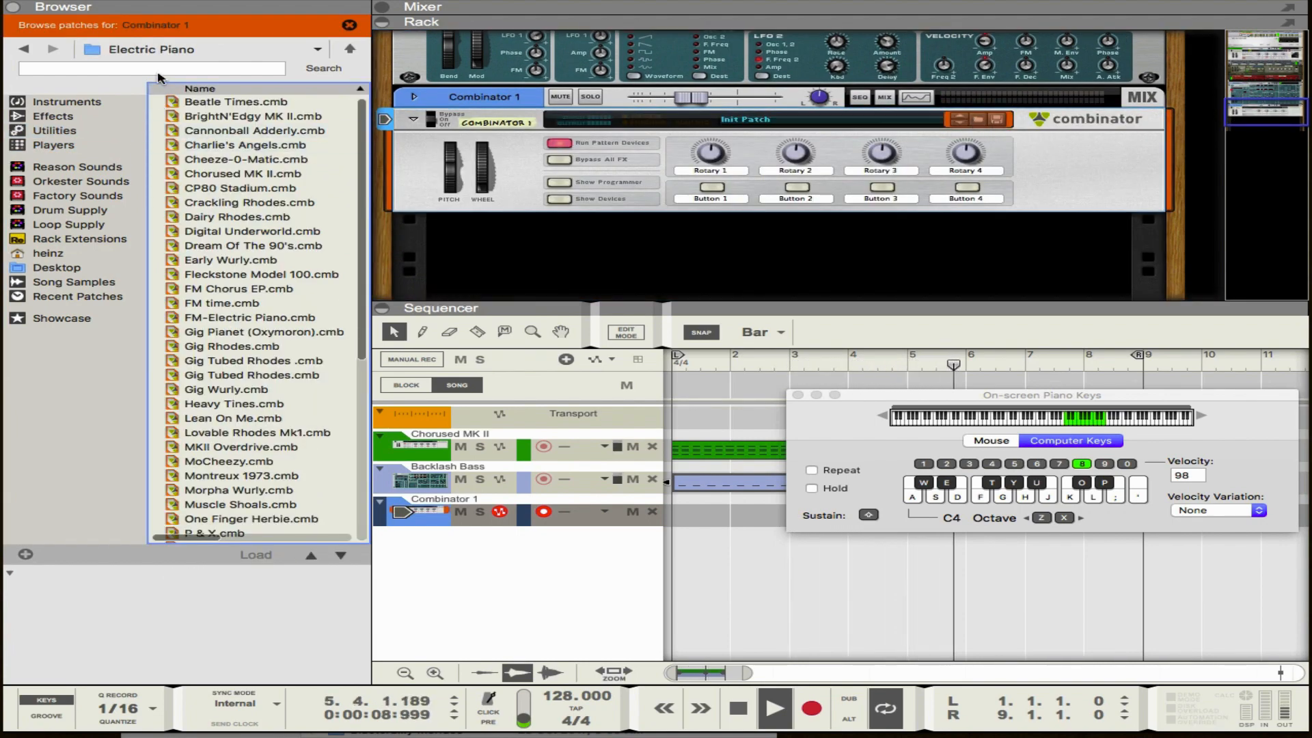
click(160, 49)
click(161, 79)
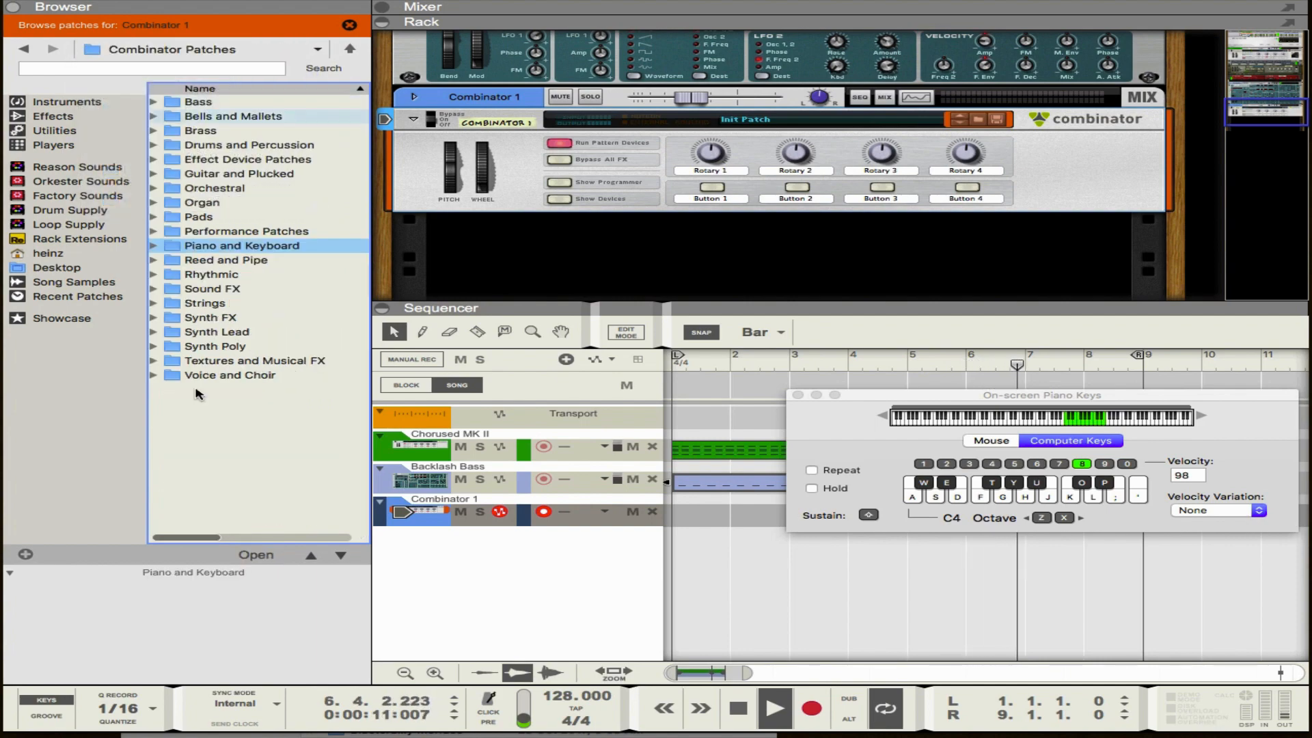
double_click(220, 375)
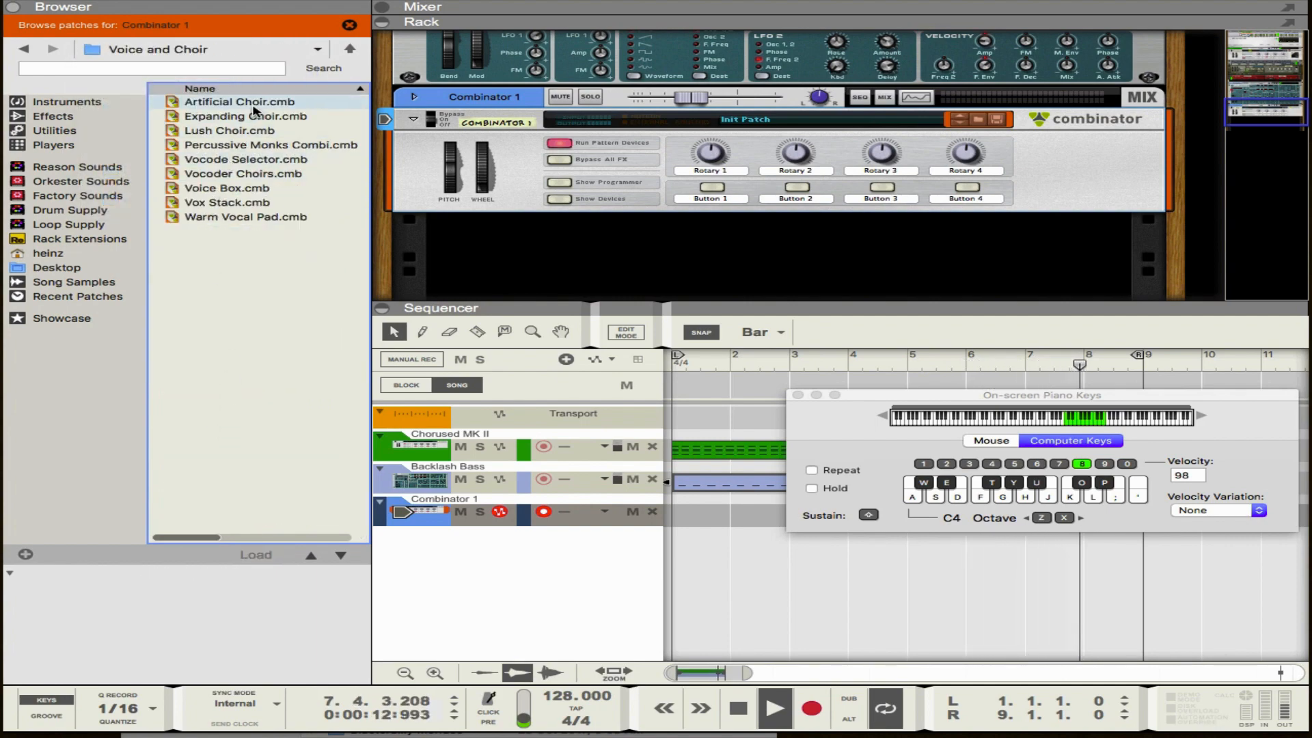
drag(246, 103, 629, 181)
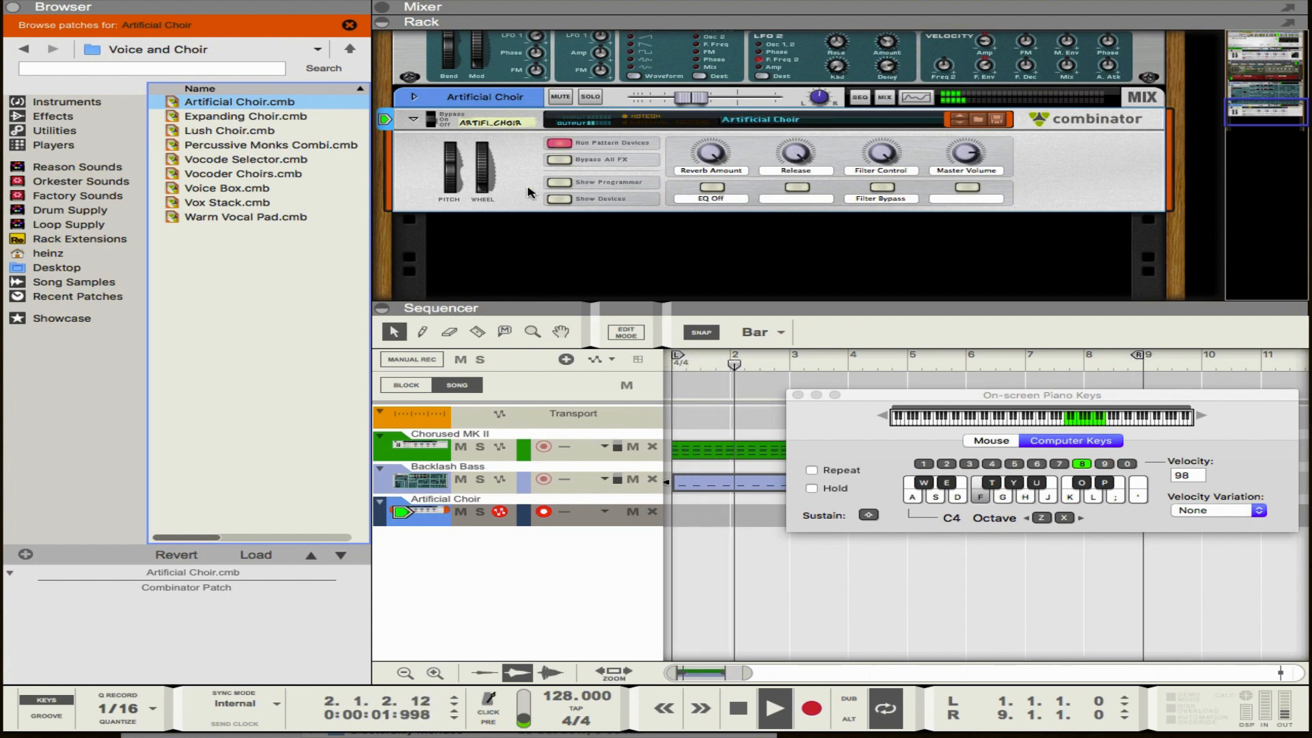
key(t)
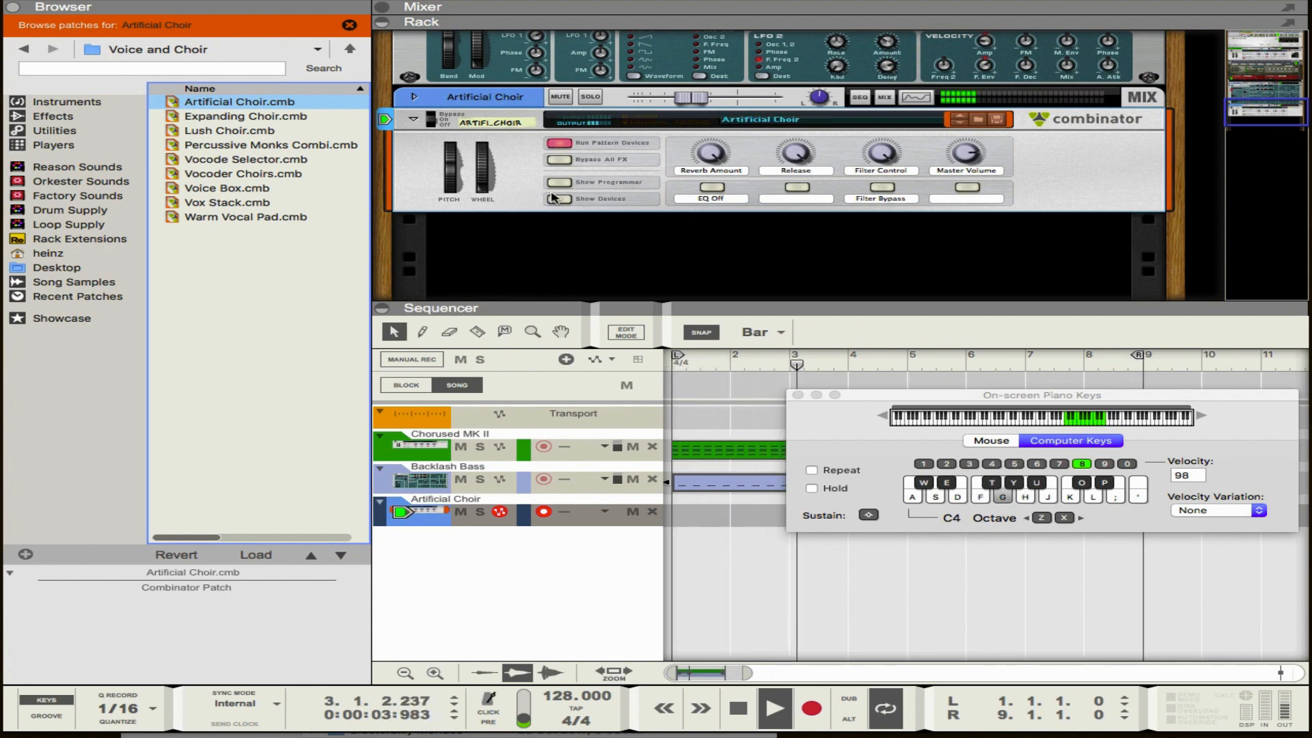
Step: Audition the Expanding Choir and Lush Choir patches on the Combinator over the playing loop
click(960, 120)
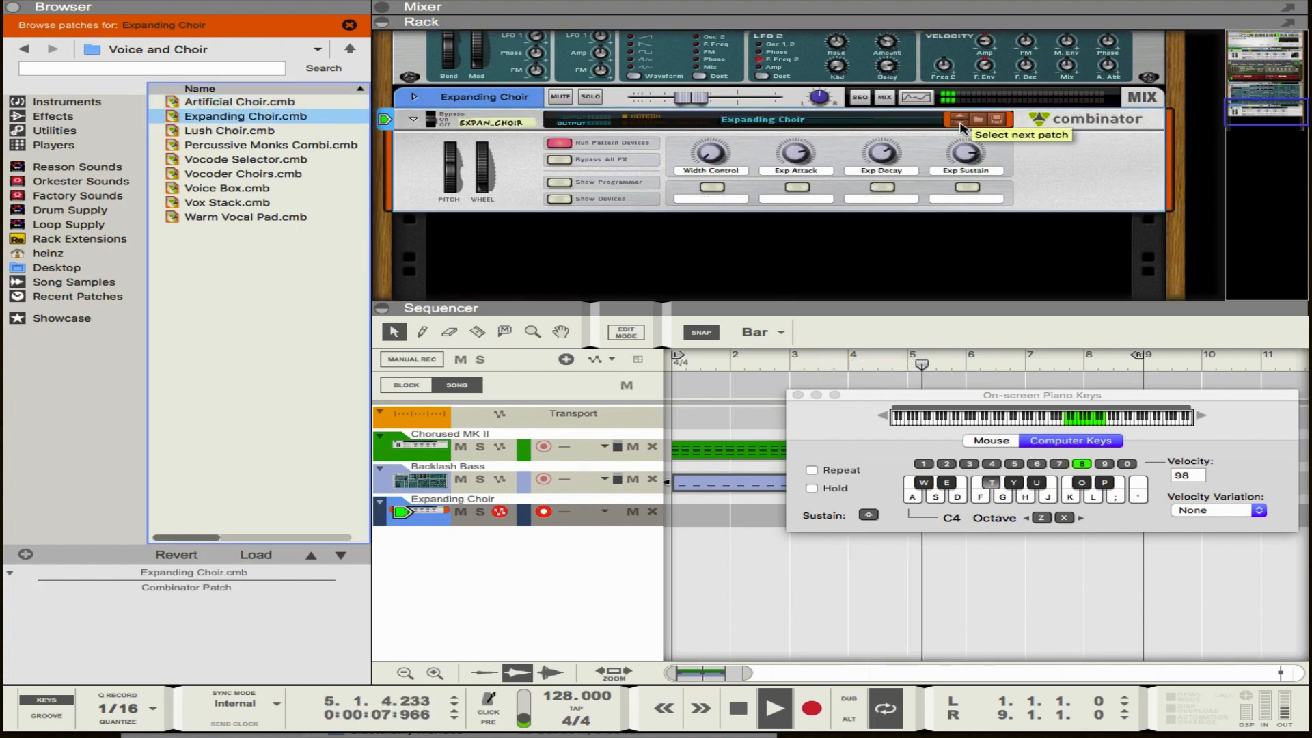
click(959, 120)
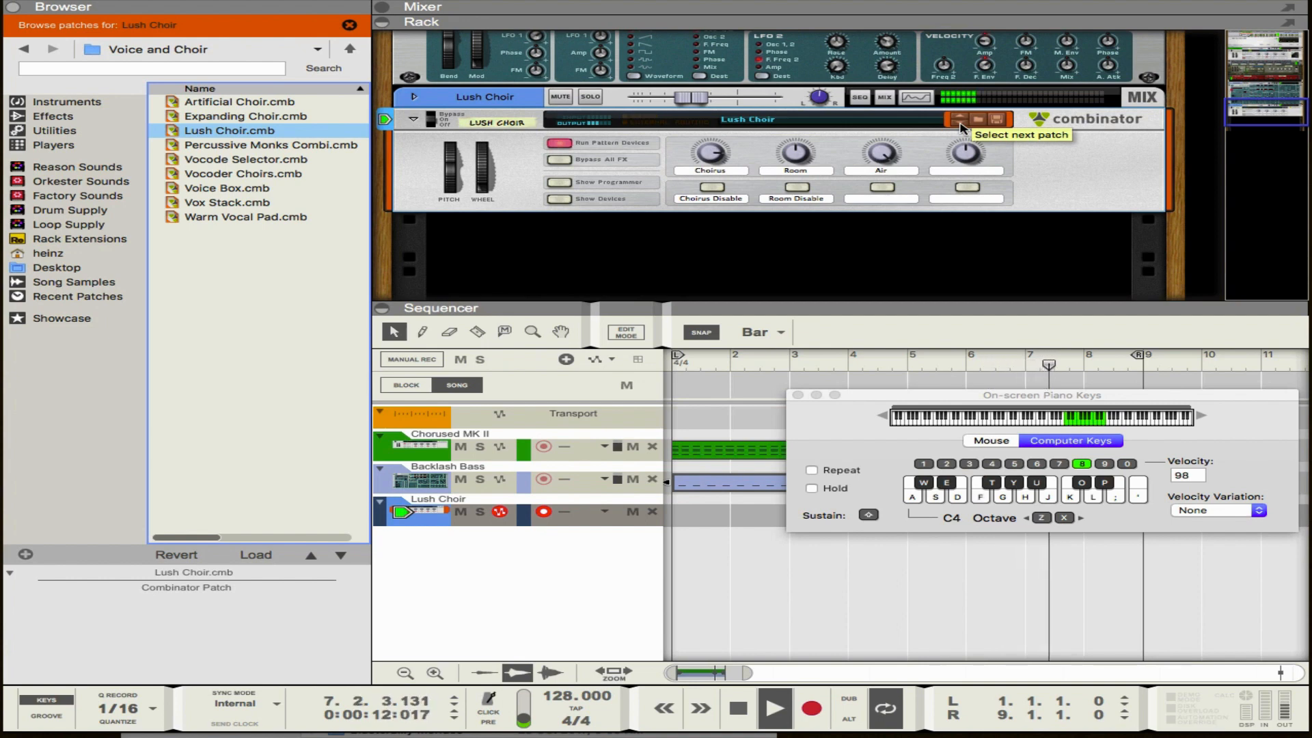
key(g)
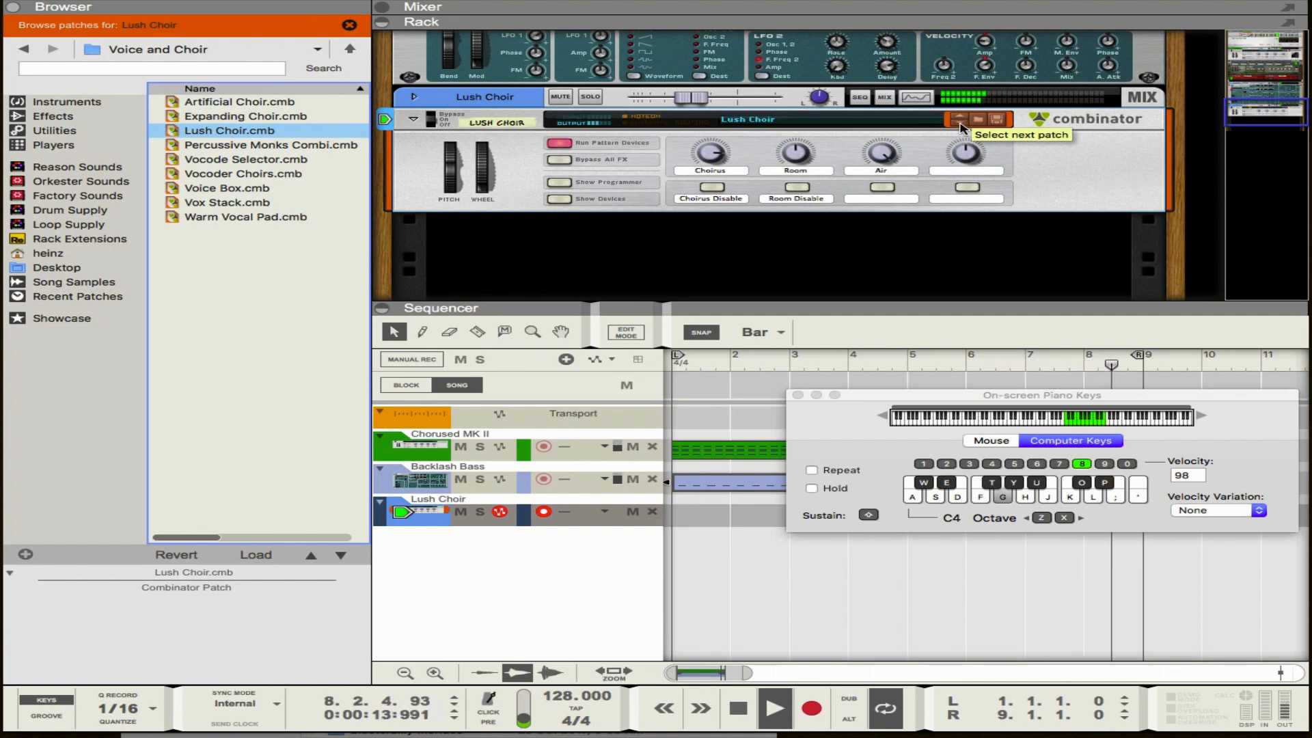
key(t)
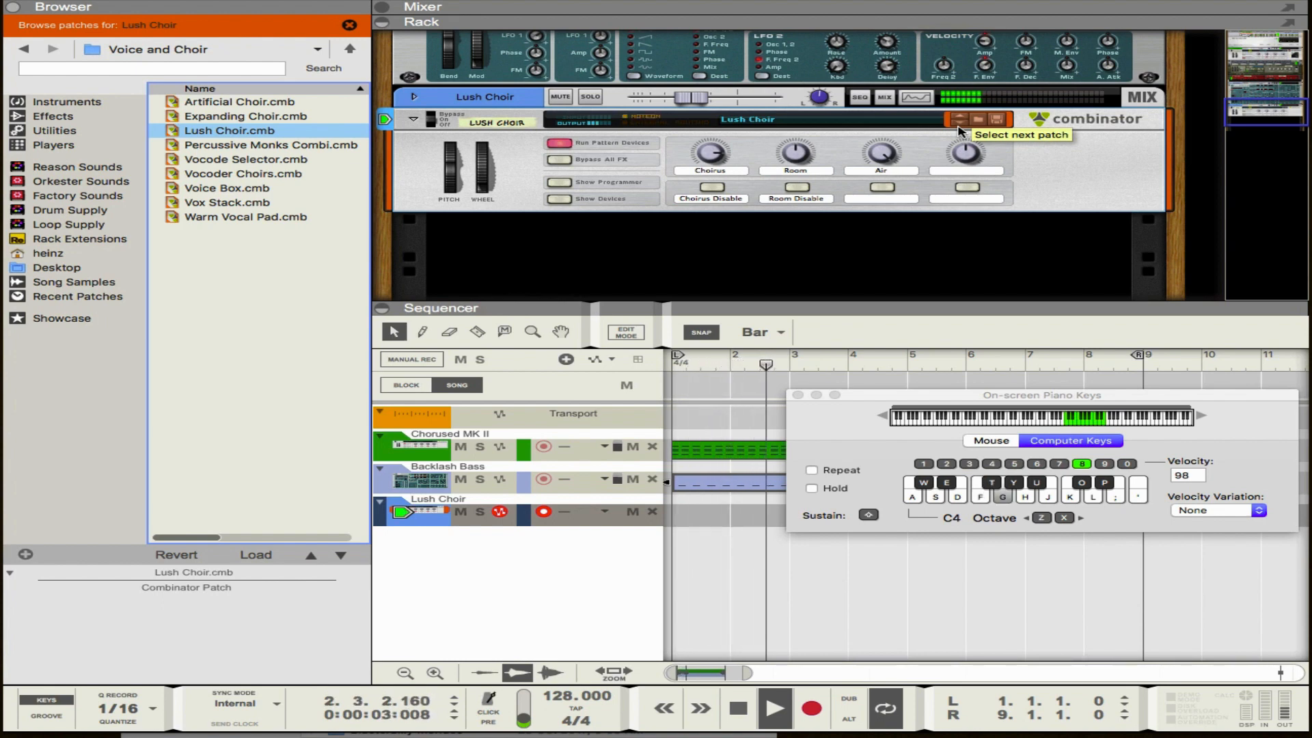
Step: Try the Percussive Monks Combi, Vocode Selector, Vocoder Choirs, Voice Box and Vox Stack patches on the Combinator
click(958, 127)
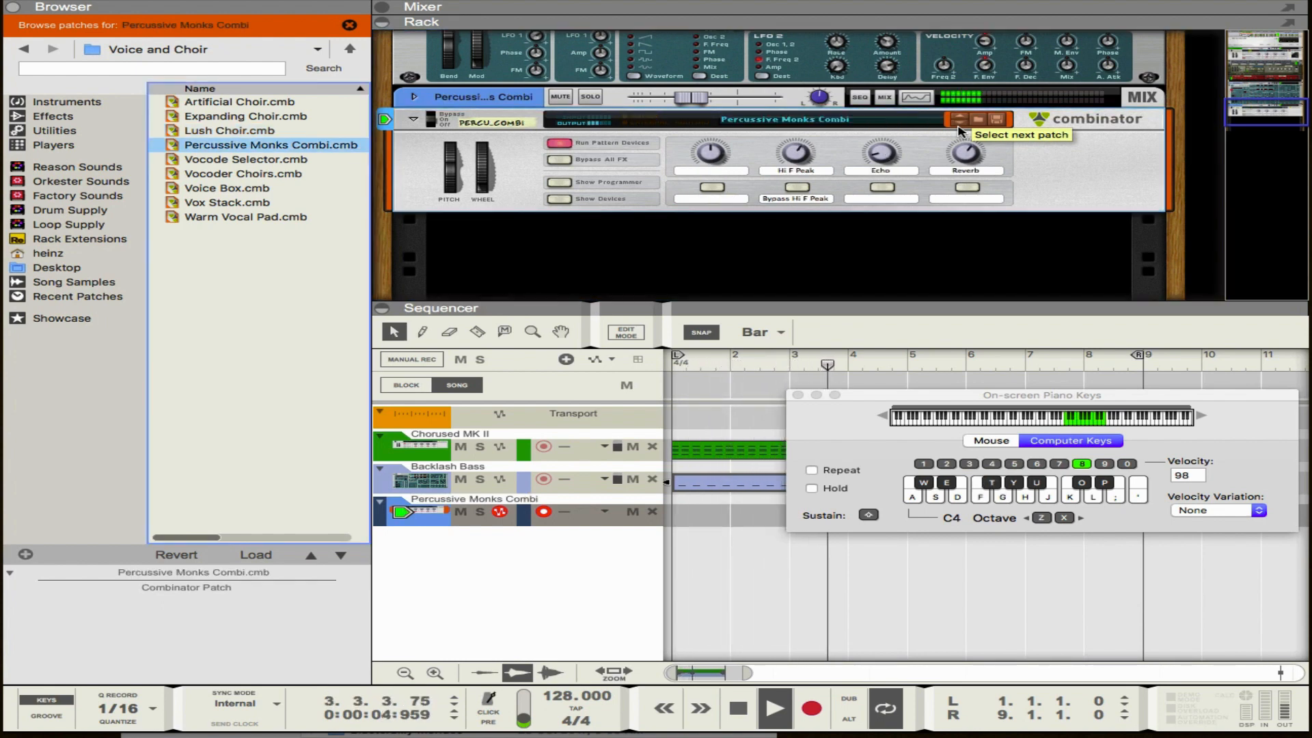
click(959, 127)
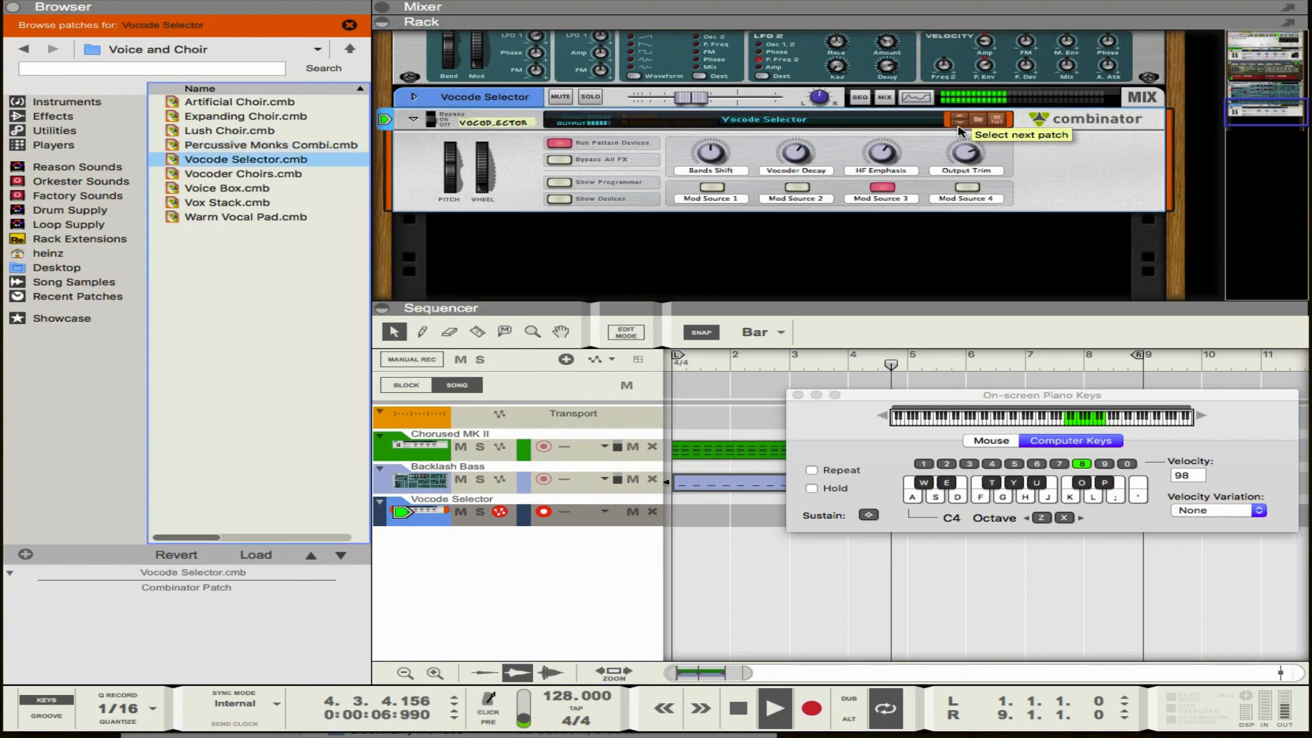
click(958, 127)
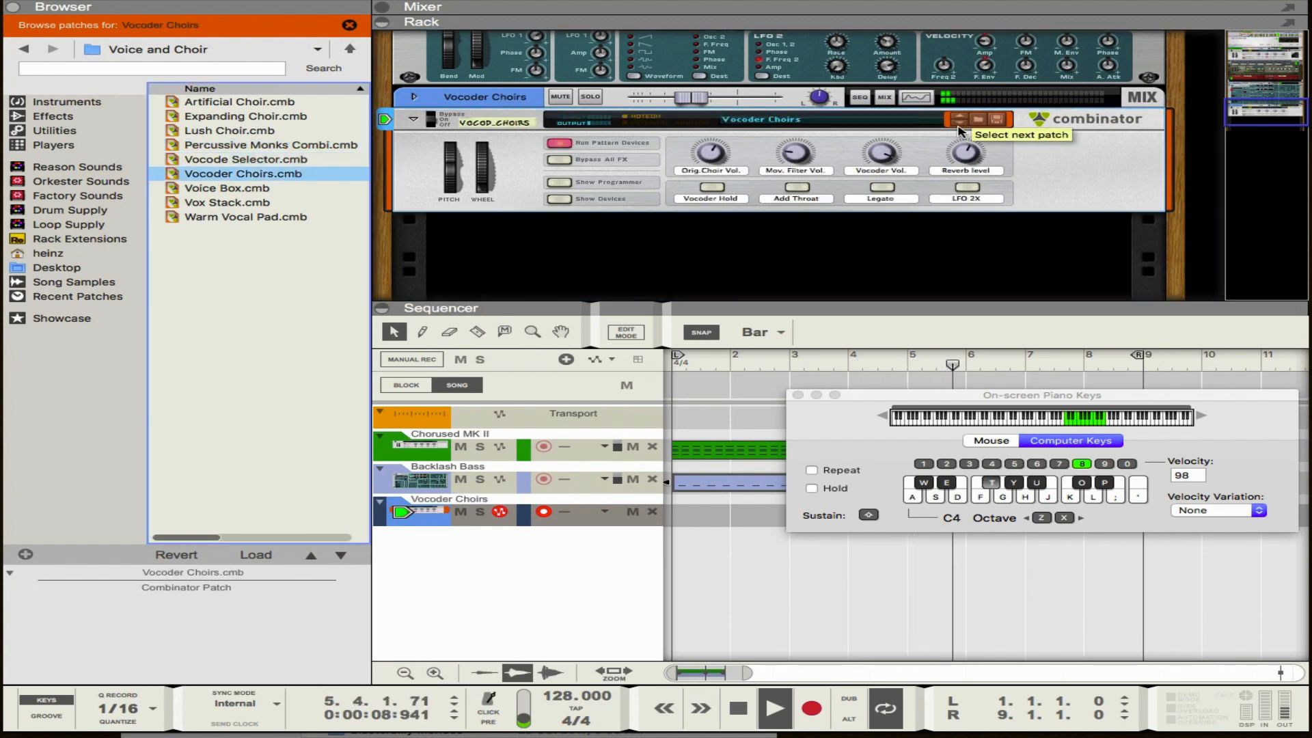
click(959, 127)
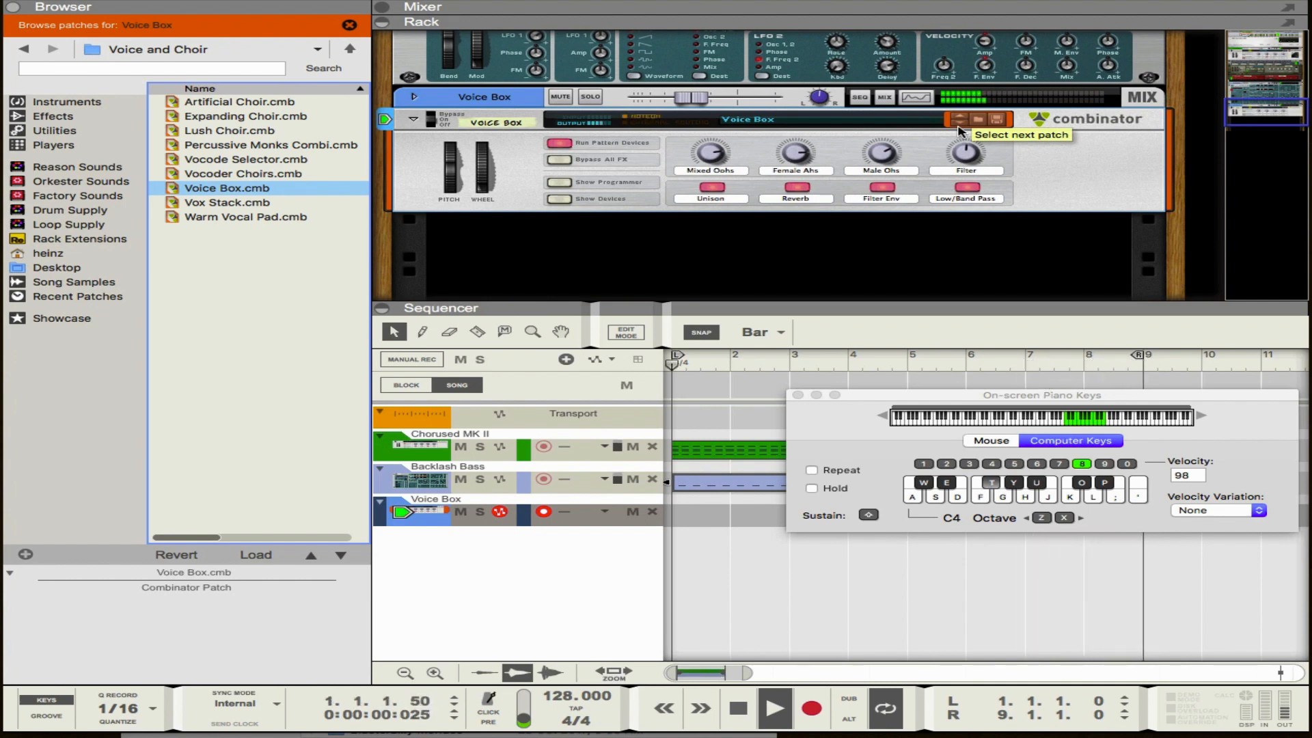
click(958, 127)
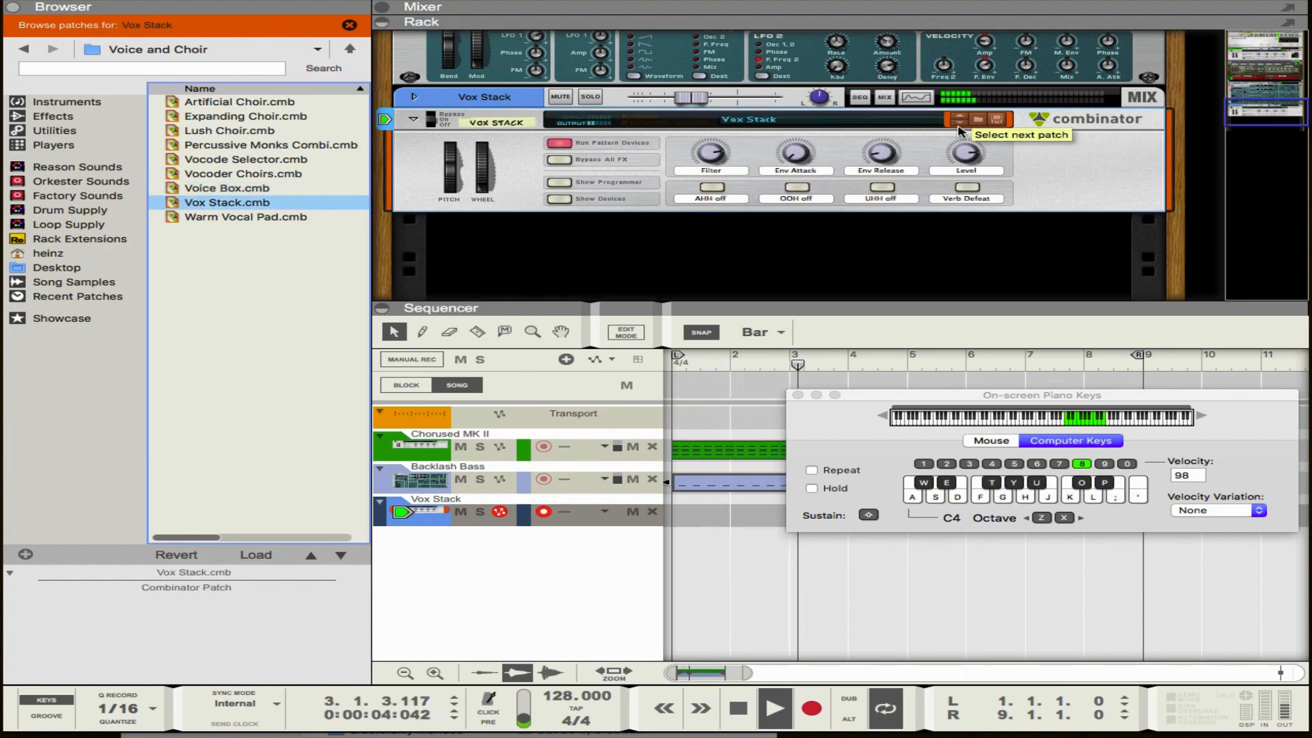
Step: Load the Warm Vocal Pad patch on the Combinator and try a few melody notes with it
click(958, 127)
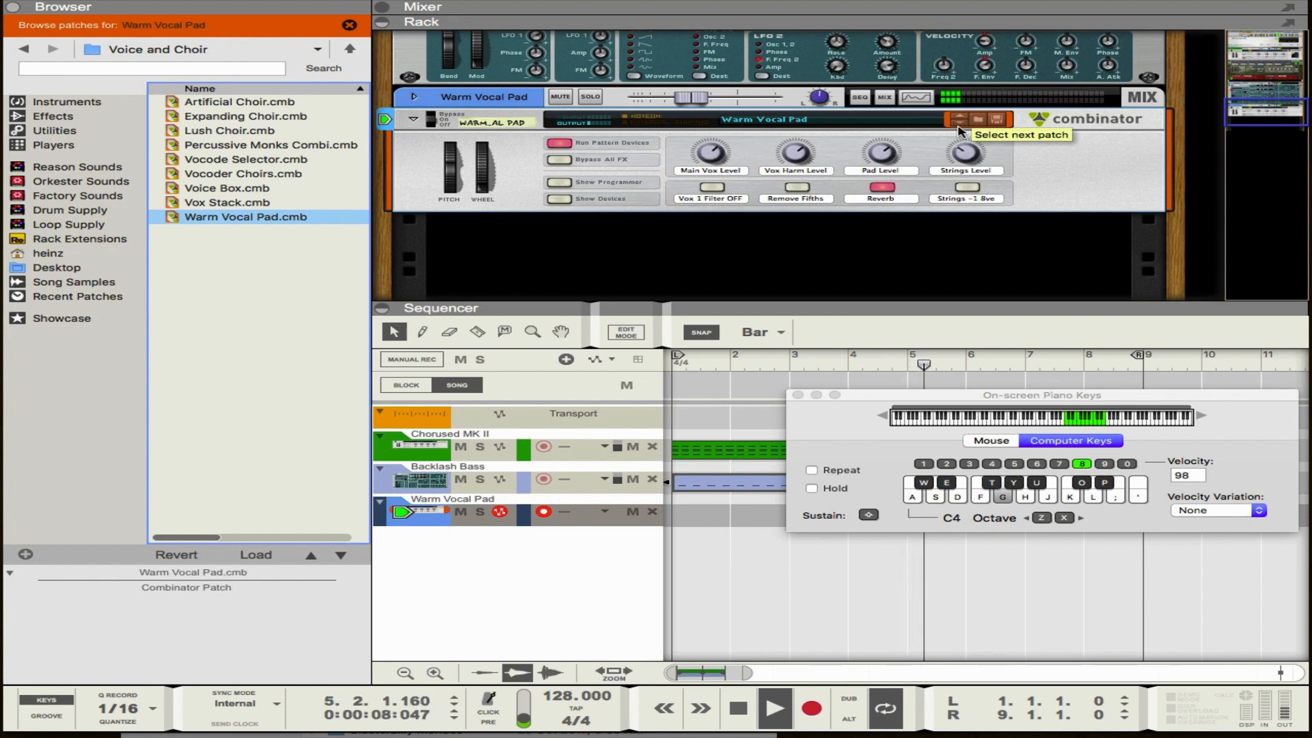
key(t)
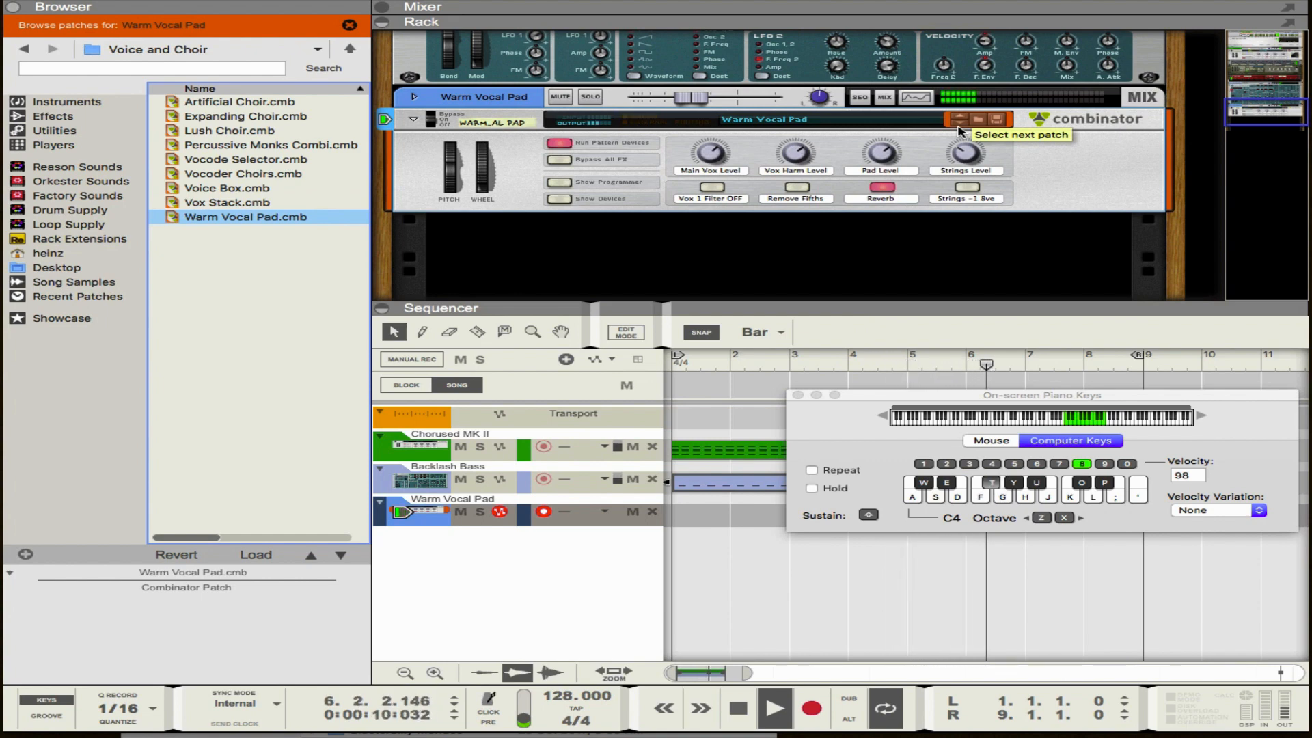
key(g)
key(t)
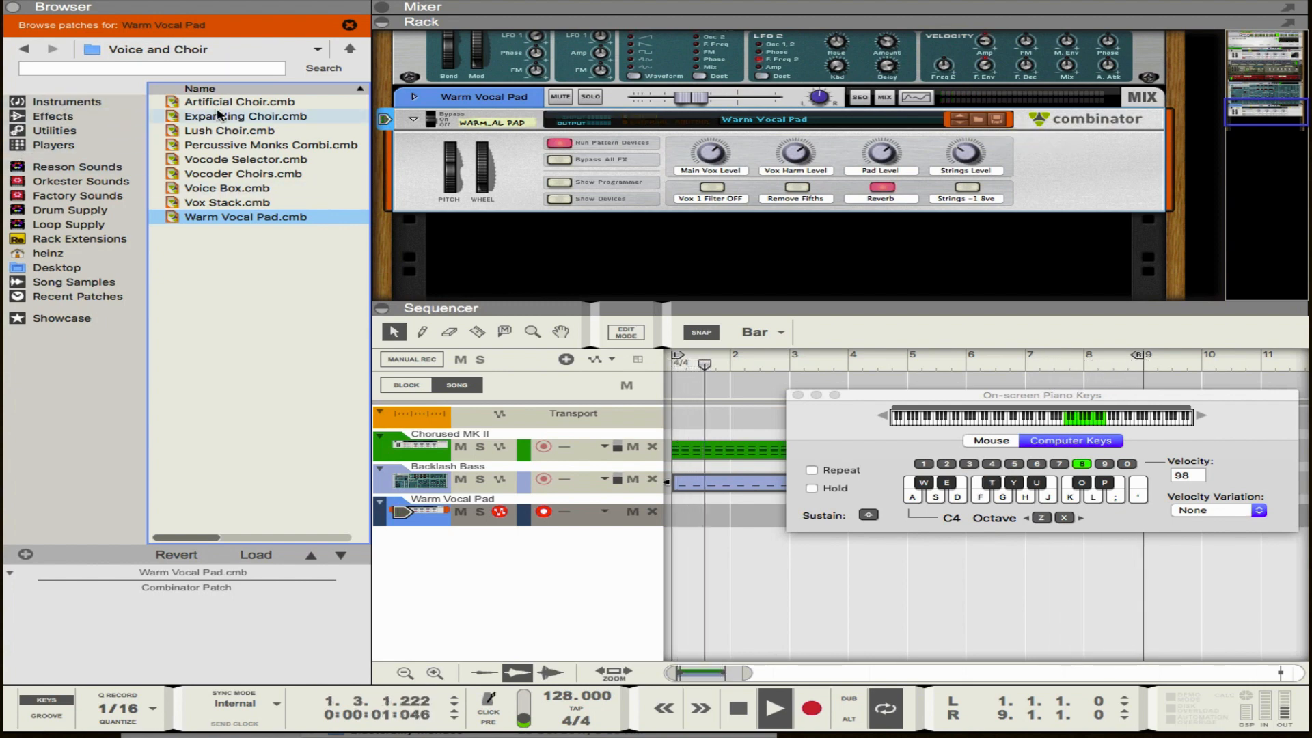
key(t)
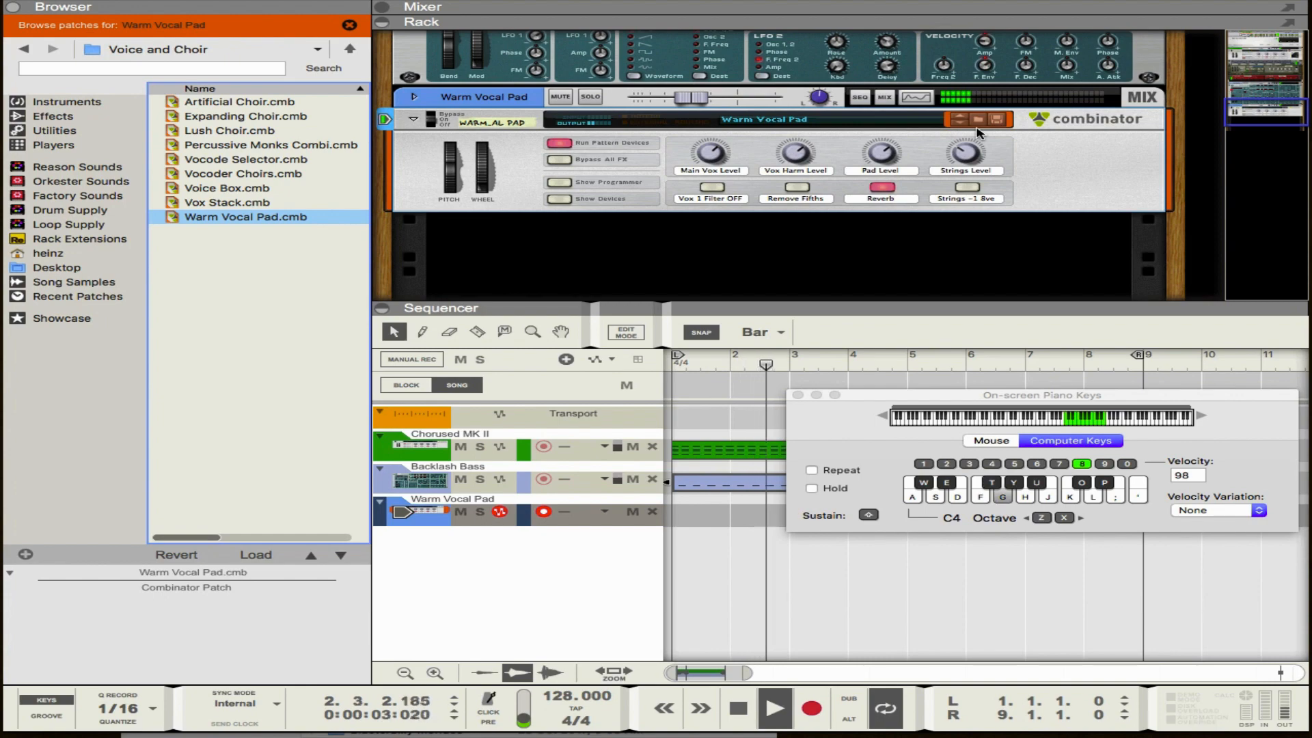
Step: Replace the Combinator in the rack with an ID8 Instrument Device and set its sound category to Strings
click(60, 106)
scroll(254, 273, down, 15)
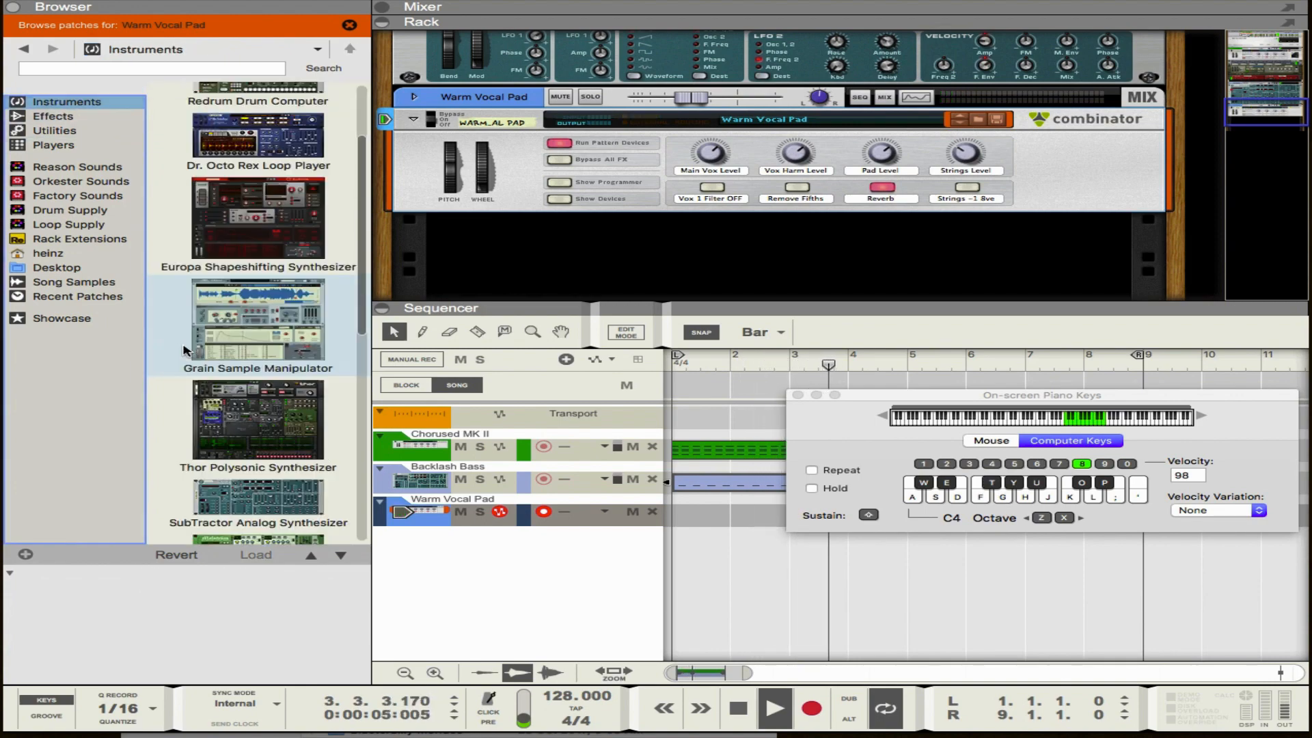
double_click(258, 134)
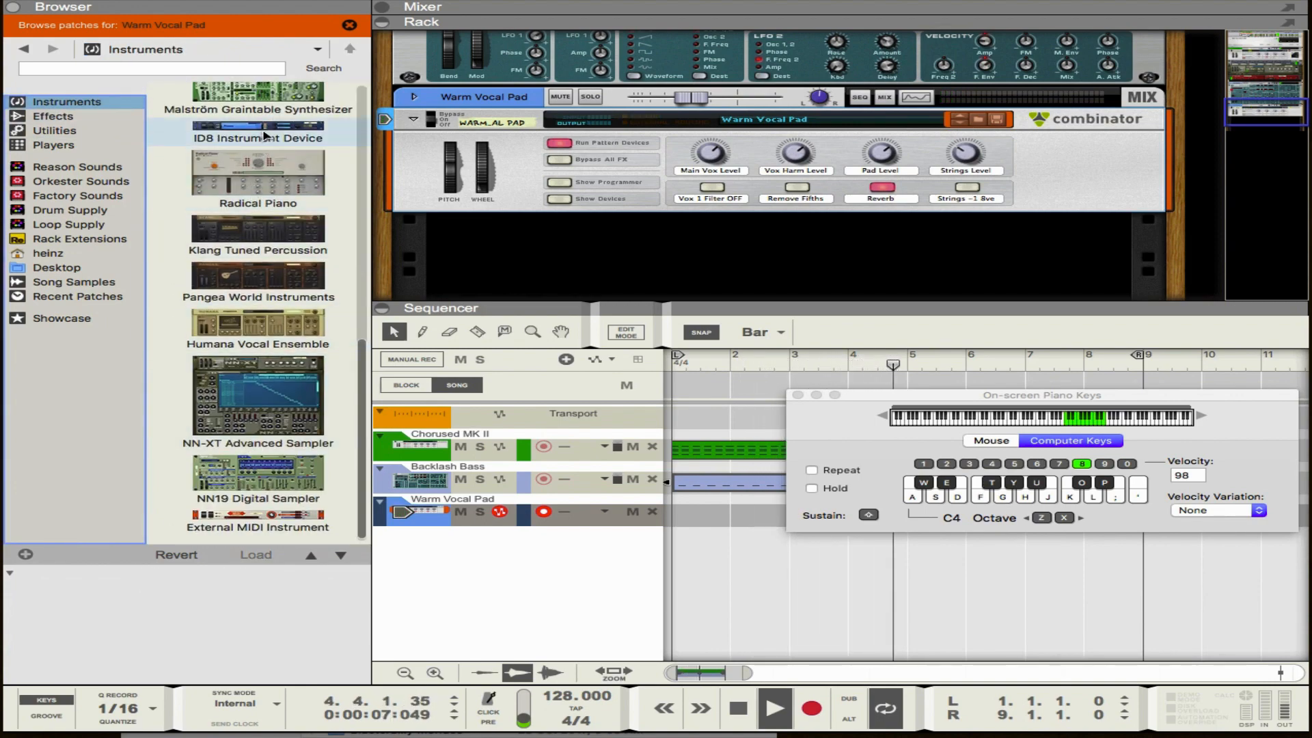
click(638, 130)
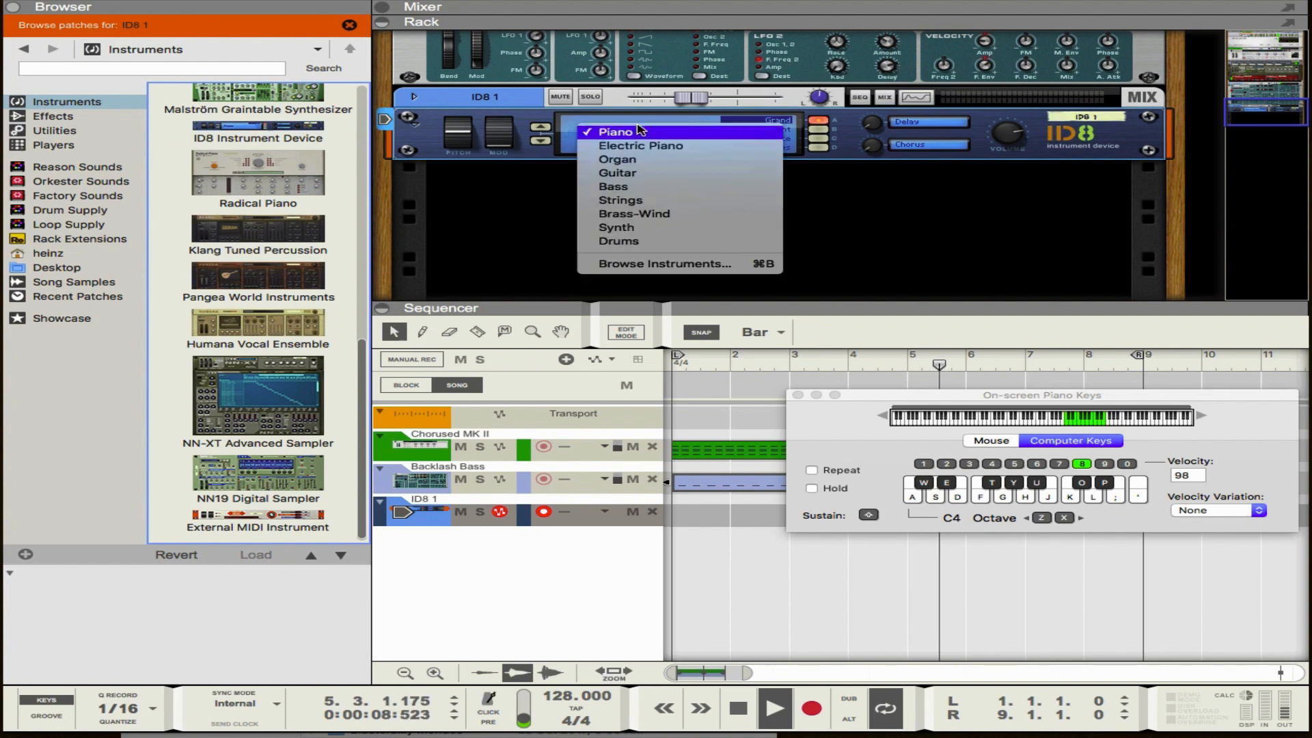
click(634, 200)
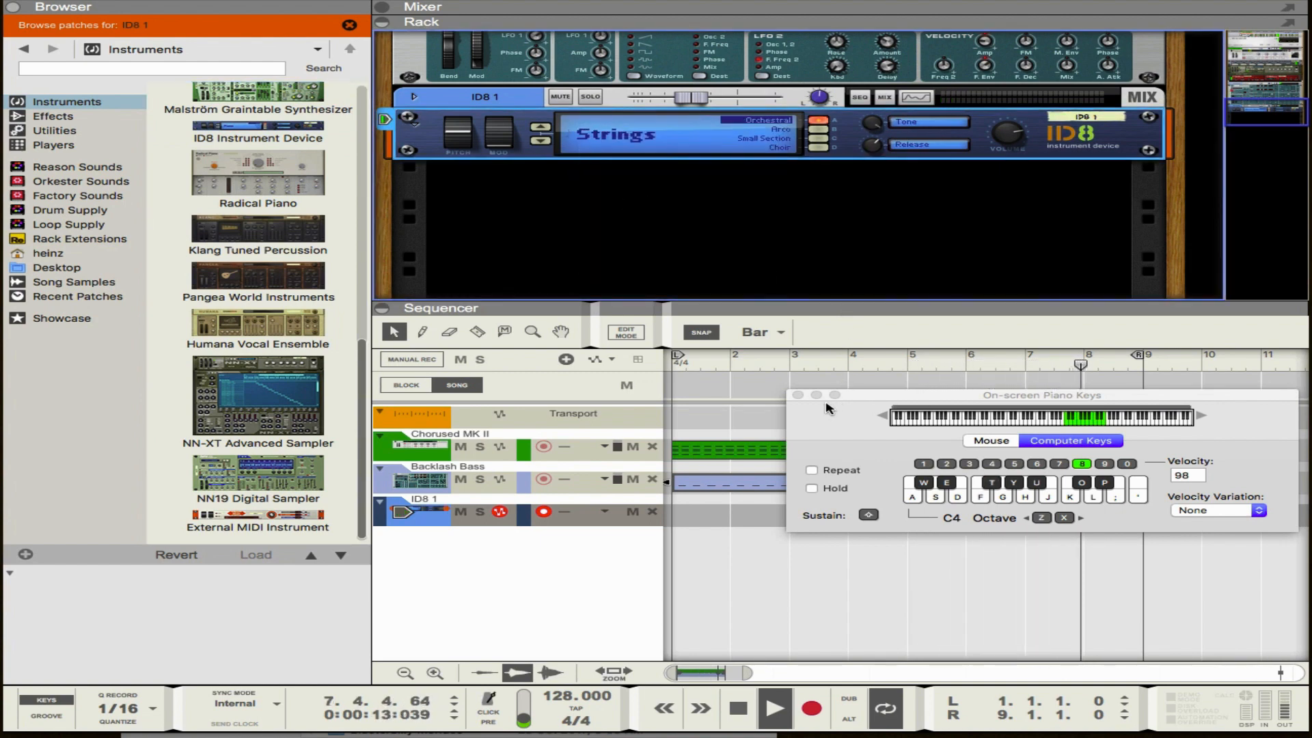
Step: Improvise melody ideas with the ID8's Orchestral Strings sound over the playing loop
key(t)
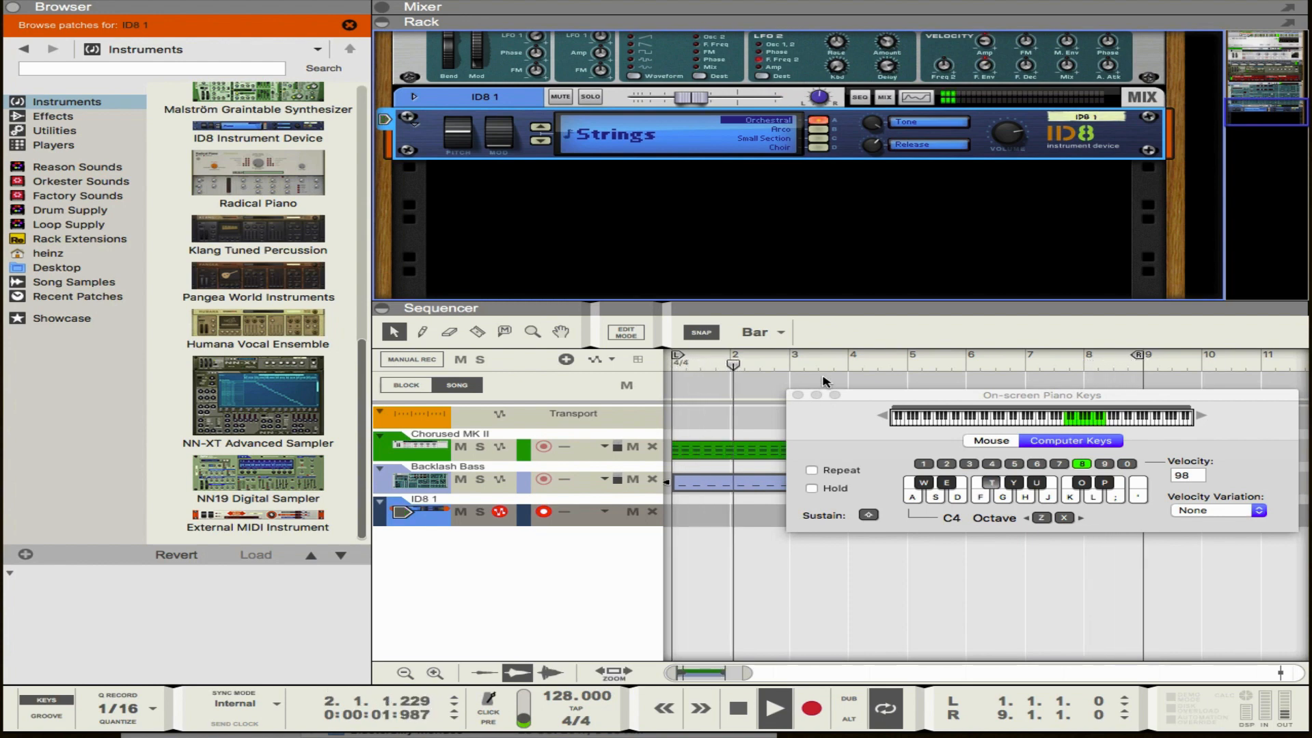
key(g)
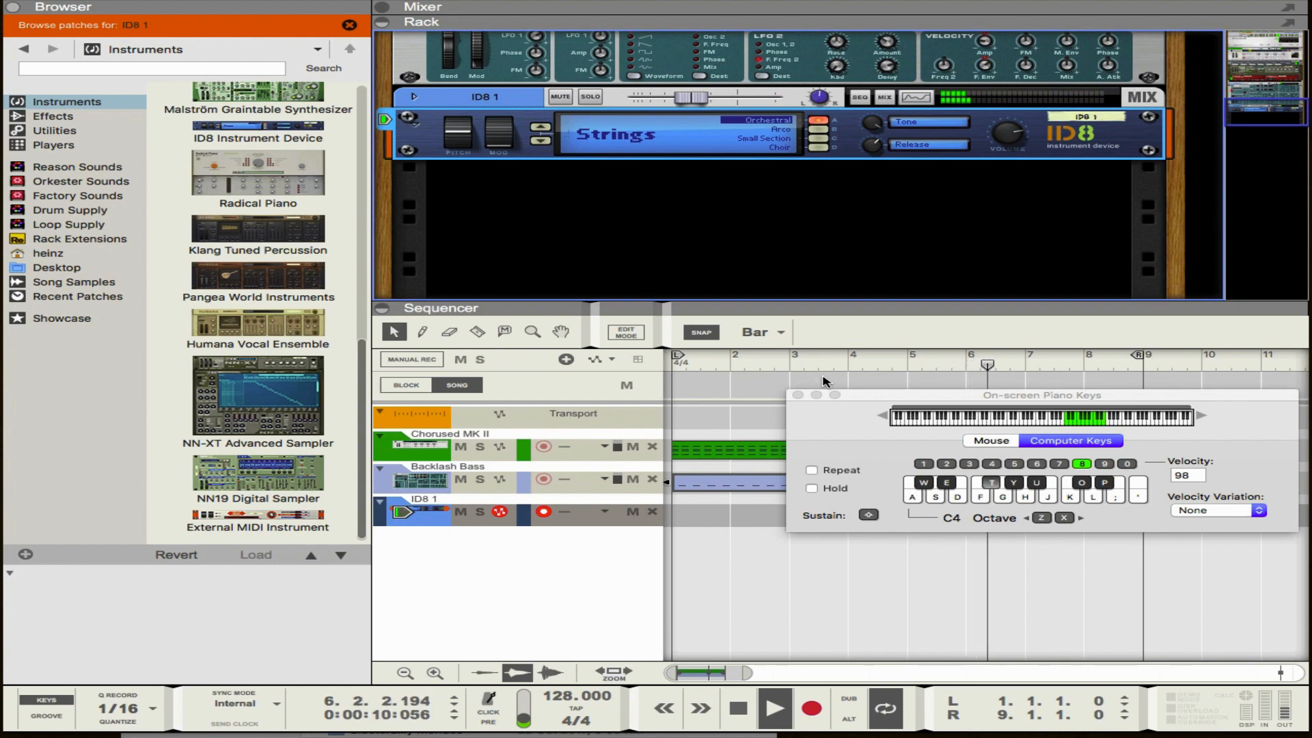
key(g)
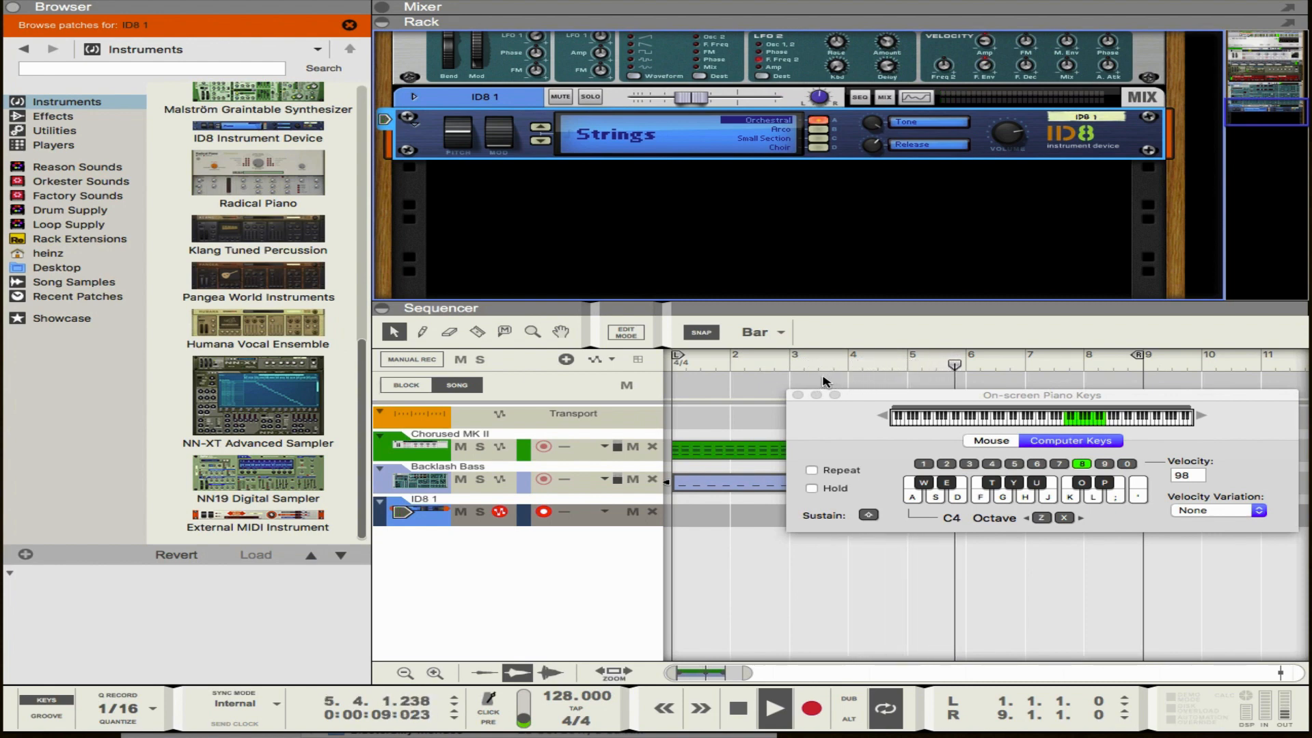
key(g)
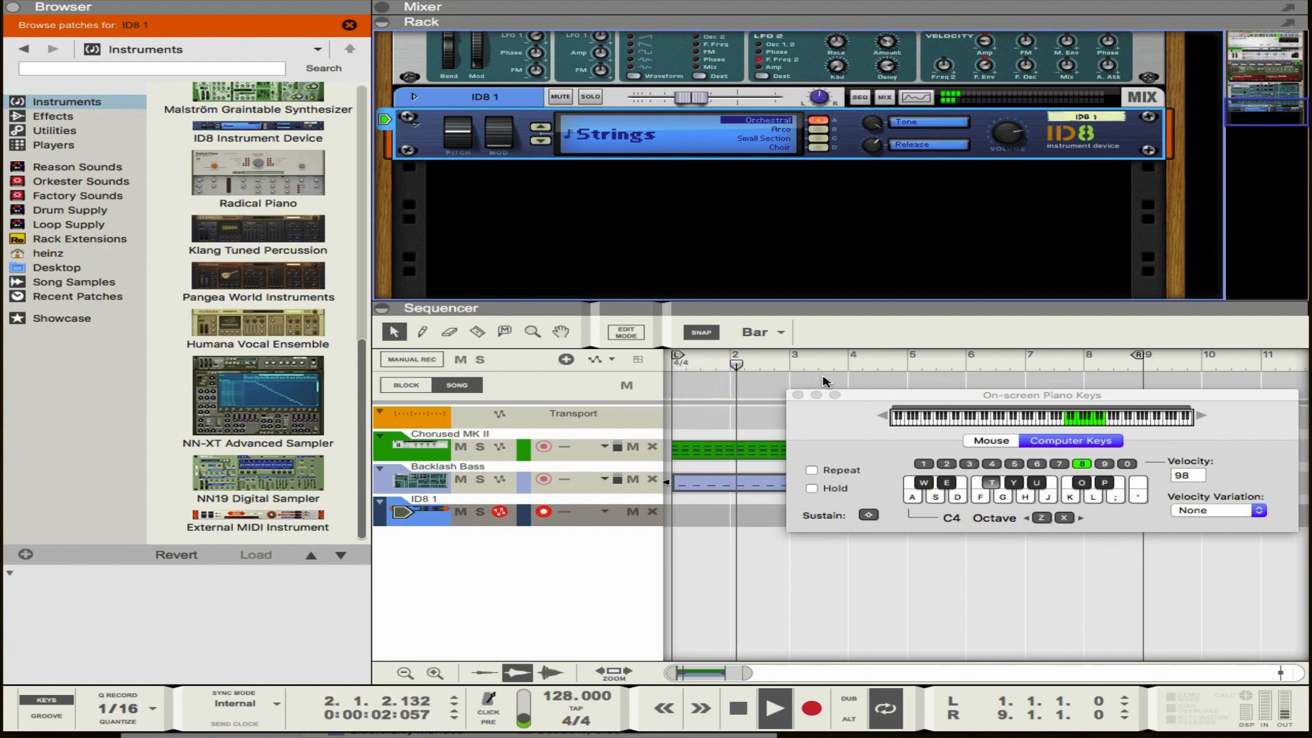
key(g)
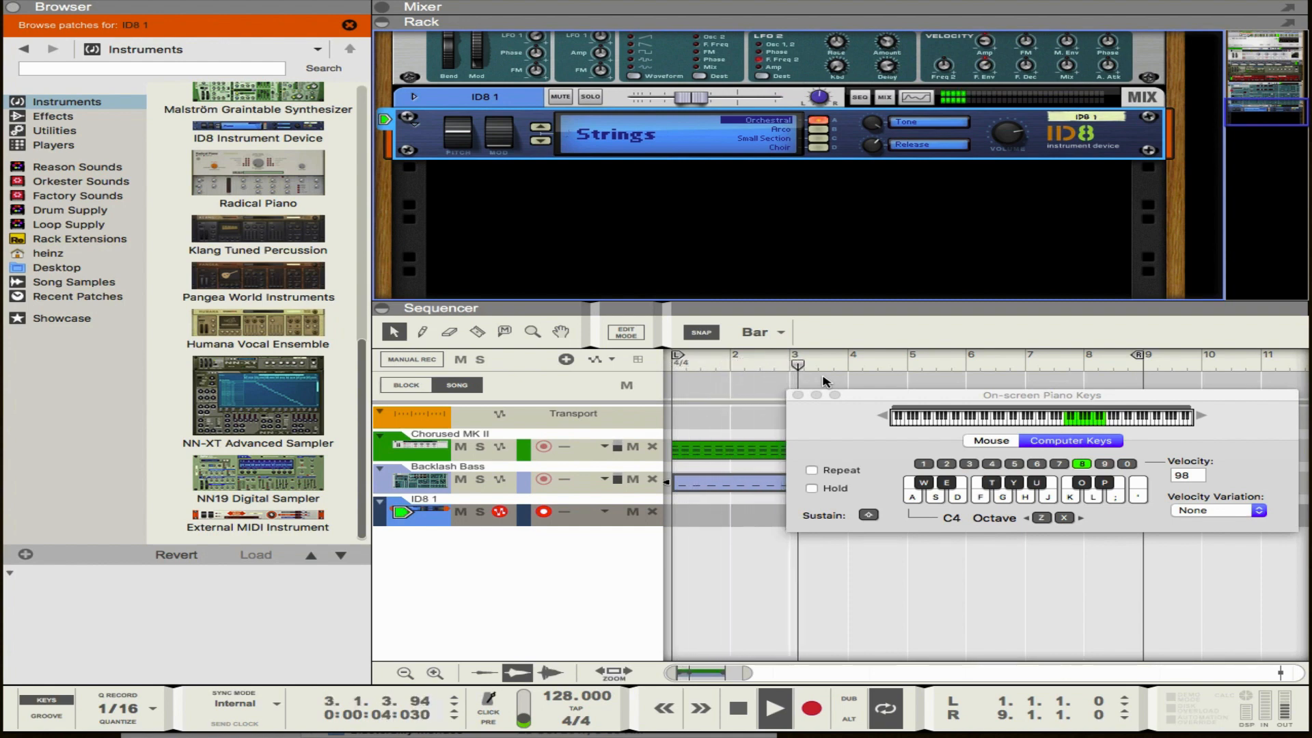
Step: Move the on-screen piano keys clear of the sequencer tracks and rehearse the strings melody
drag(881, 403, 850, 227)
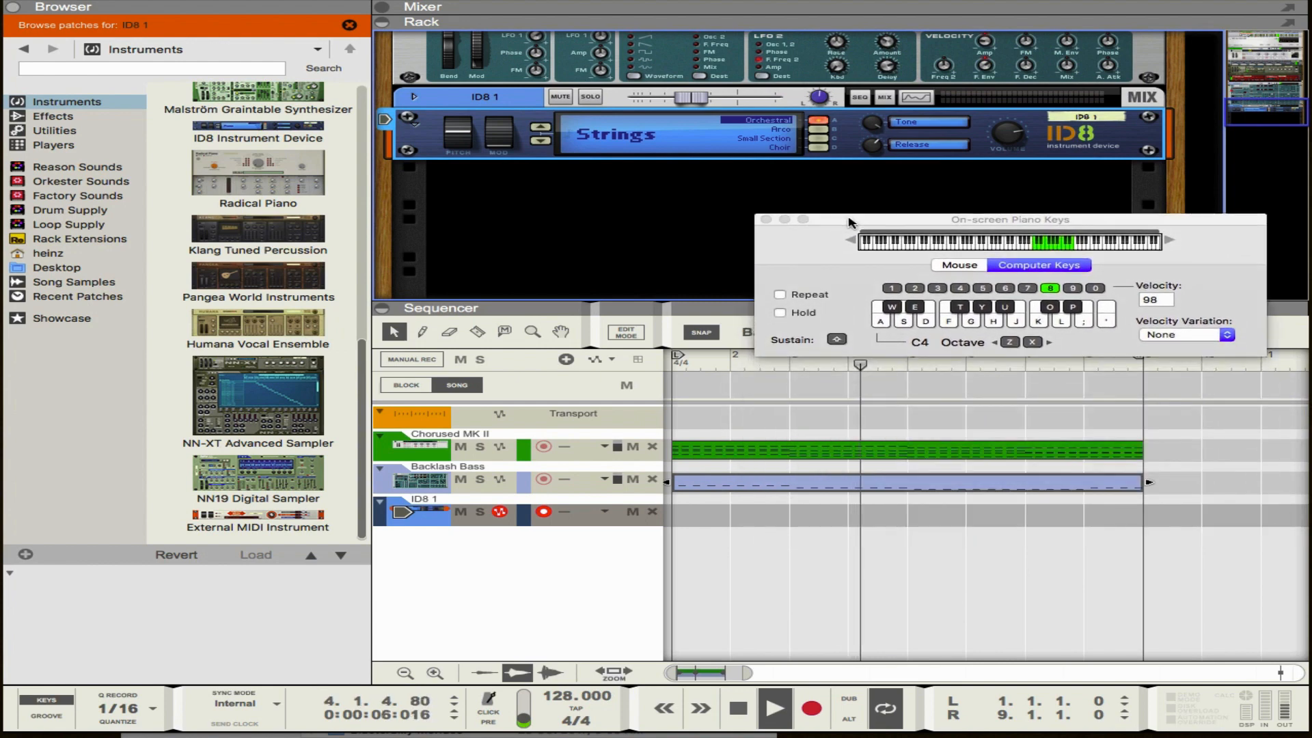
key(d)
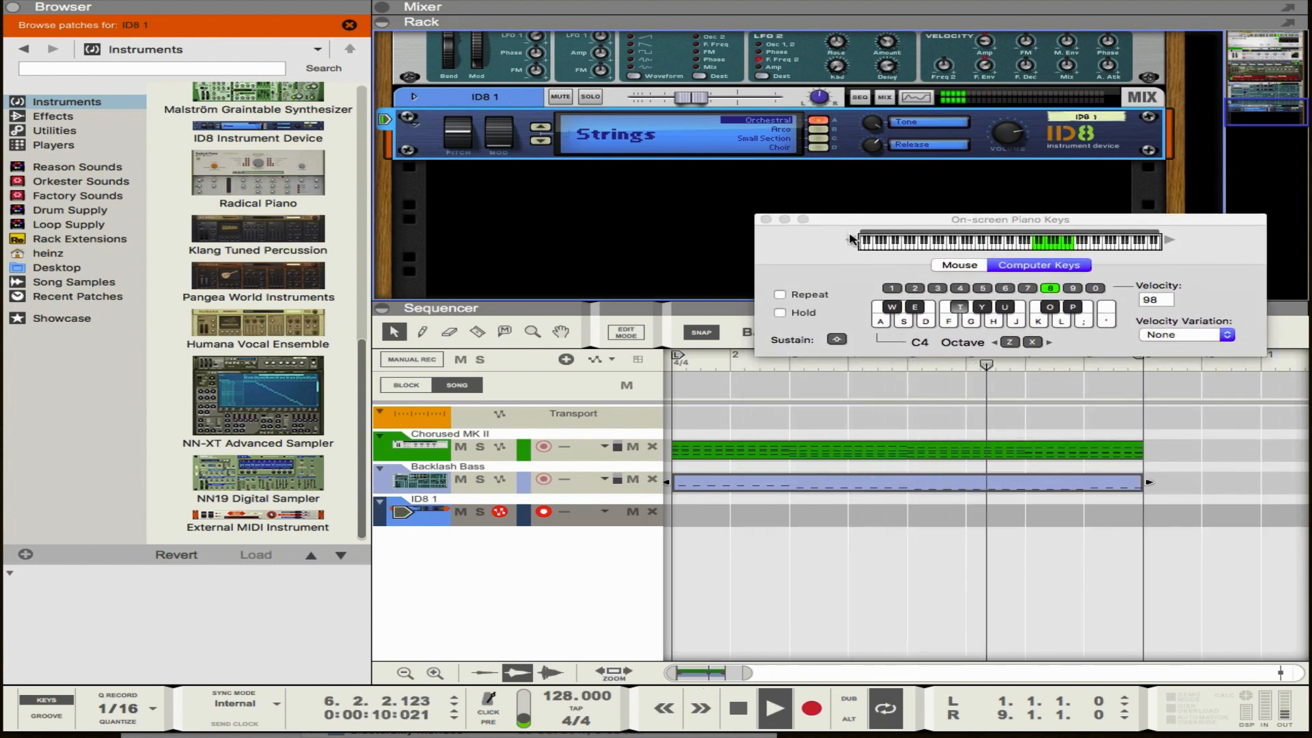
key(g)
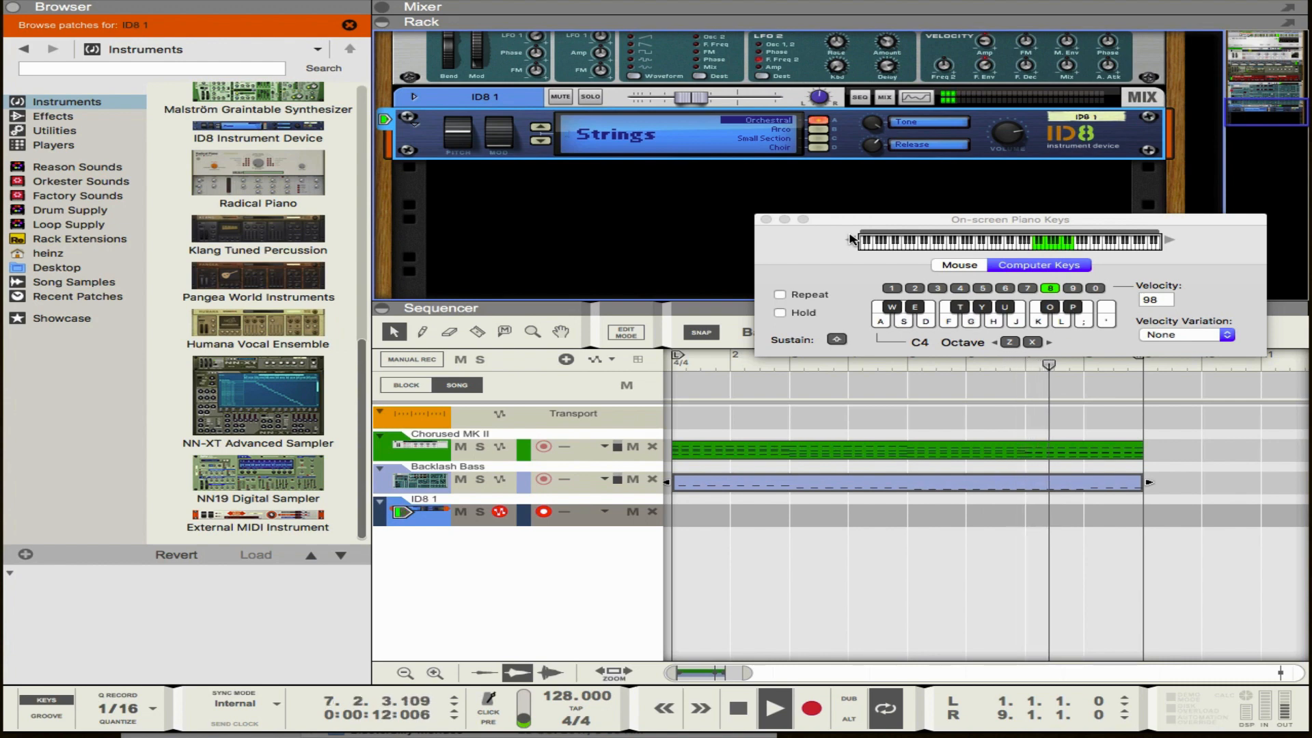
Step: Record the simple strings melody on the ID8 1 track over the eight-bar loop
click(813, 704)
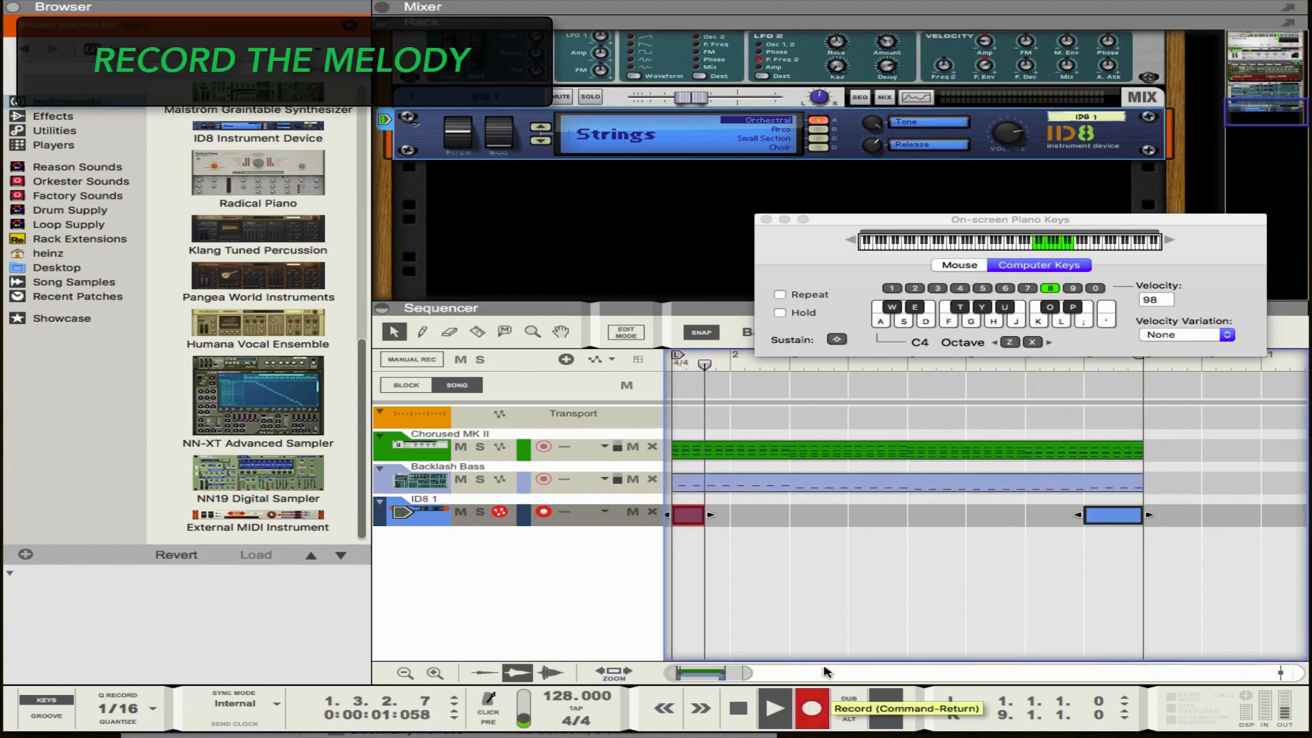
key(g)
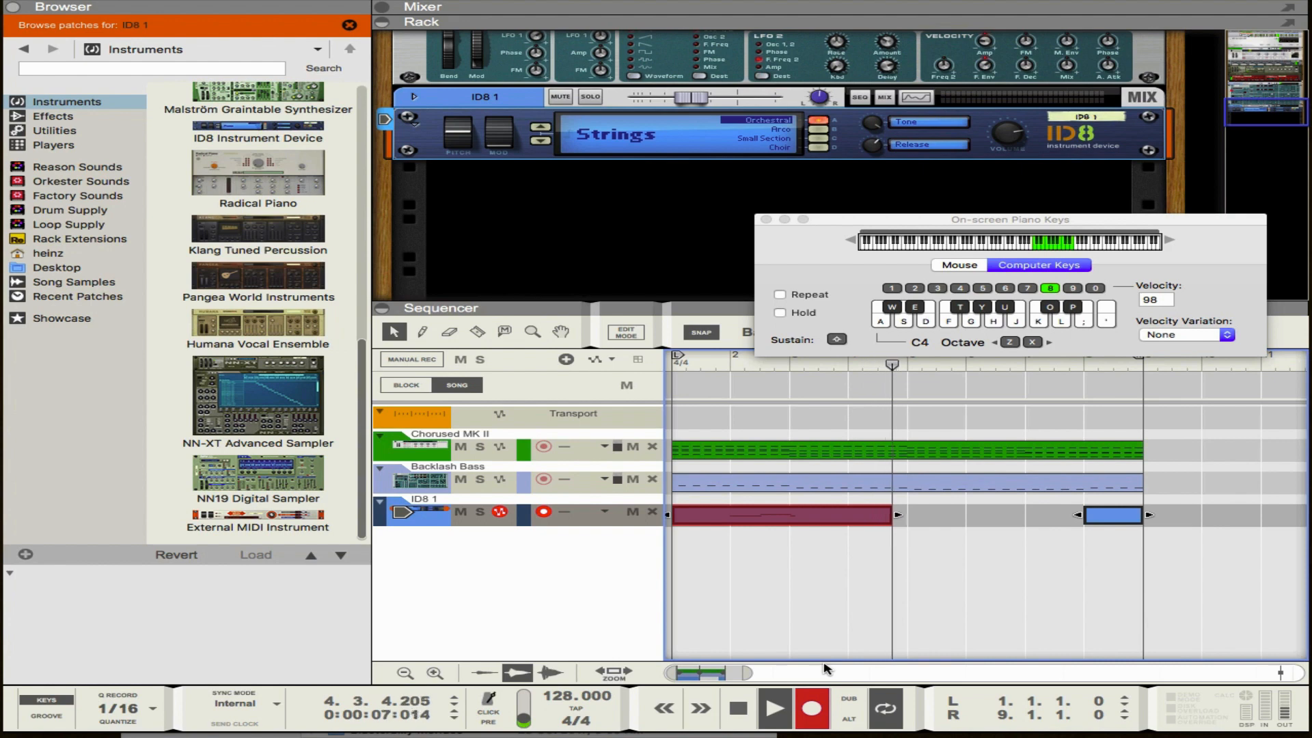
key(d)
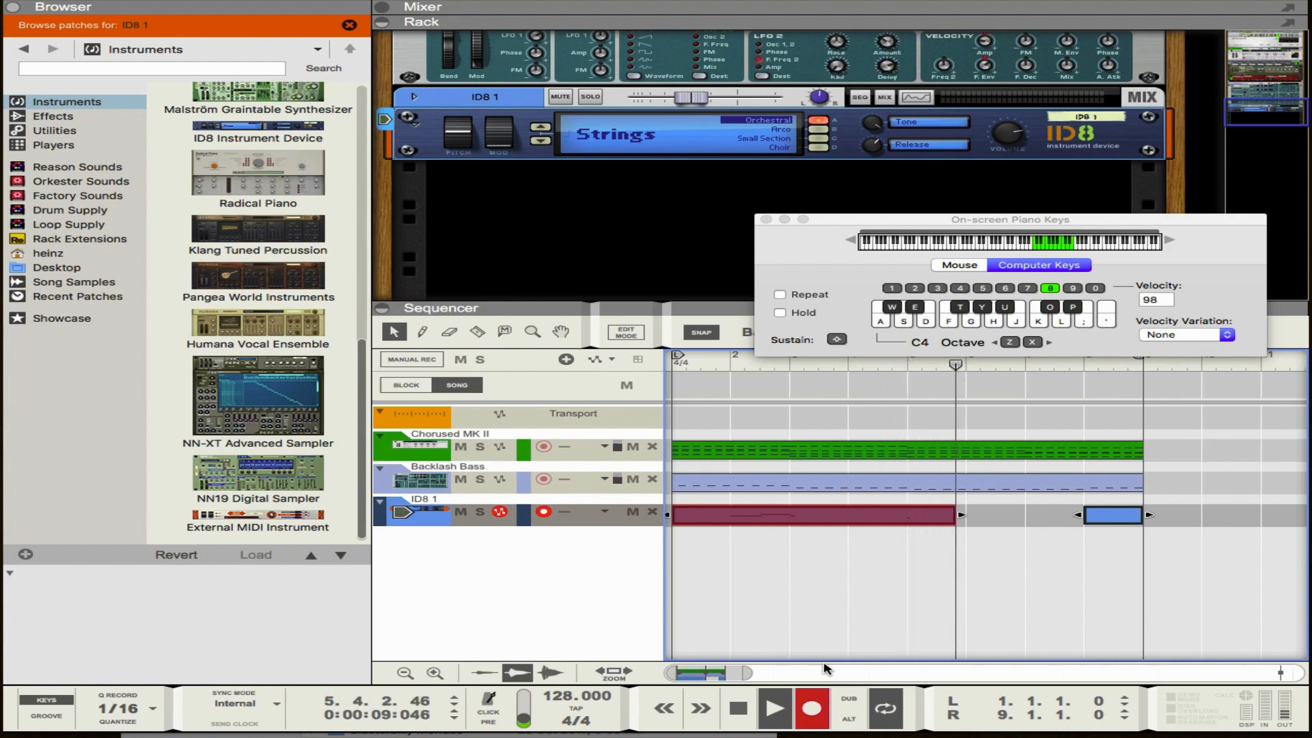
key(t)
key(g)
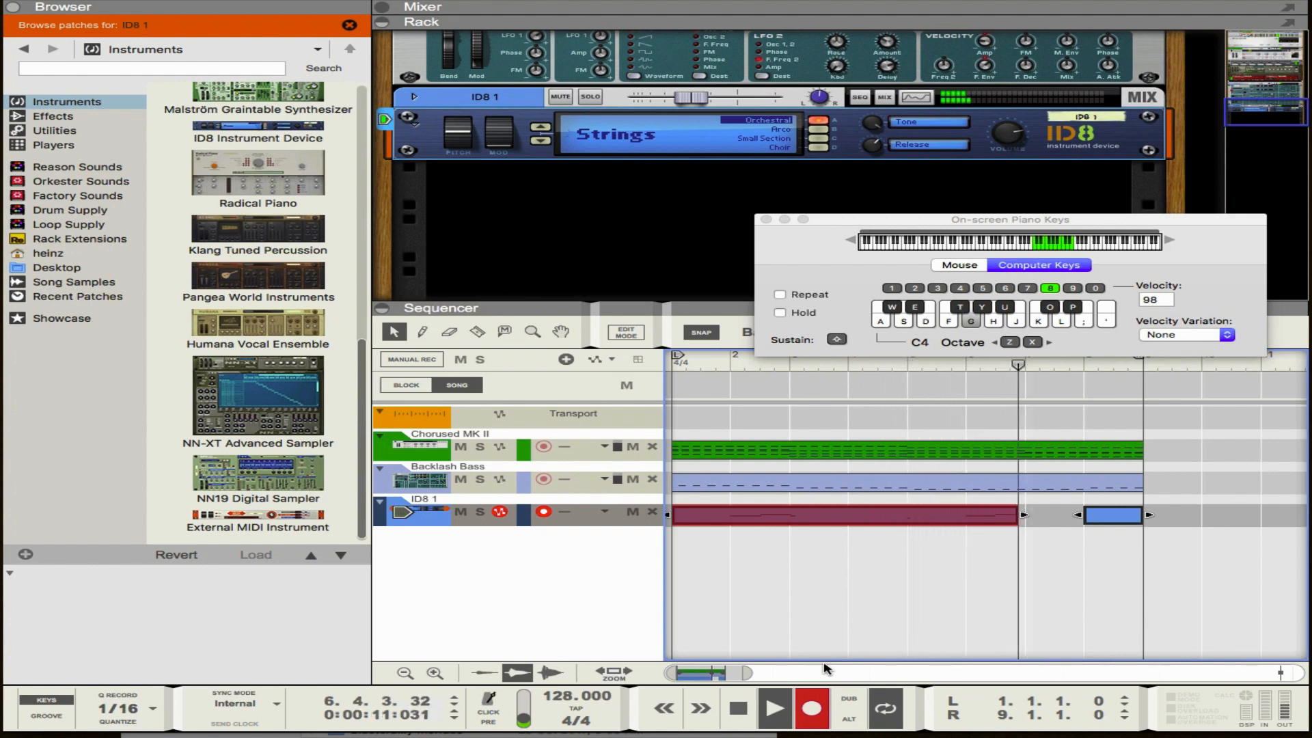
key(d)
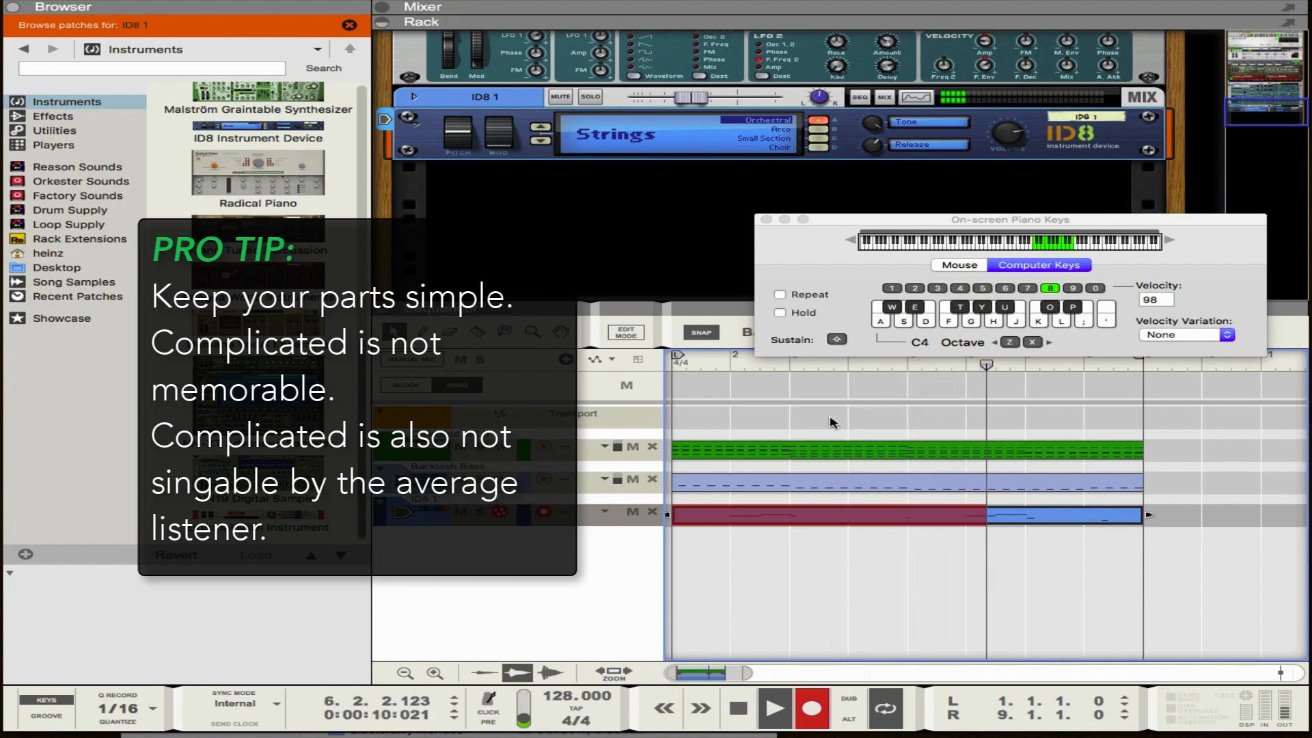
Step: Close the on-screen piano keys and stop recording on the ID8 1 track
click(765, 220)
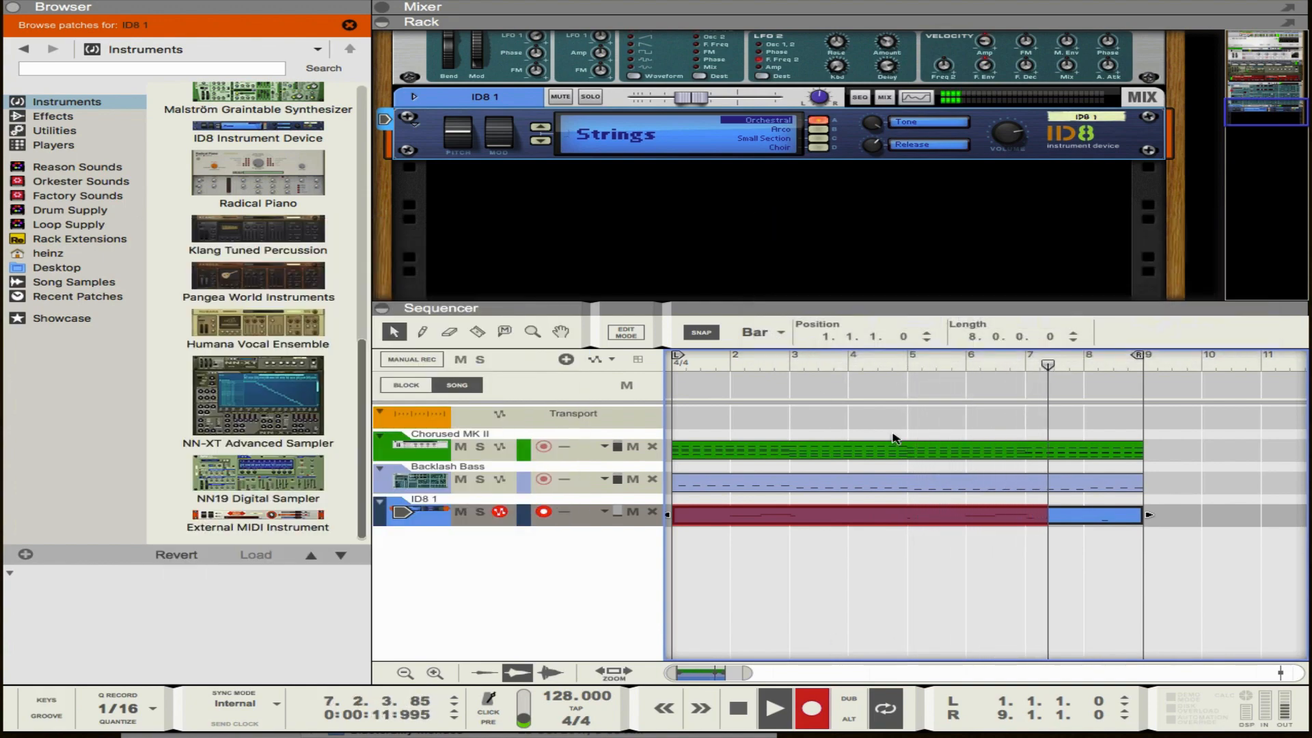
double_click(1016, 512)
click(744, 362)
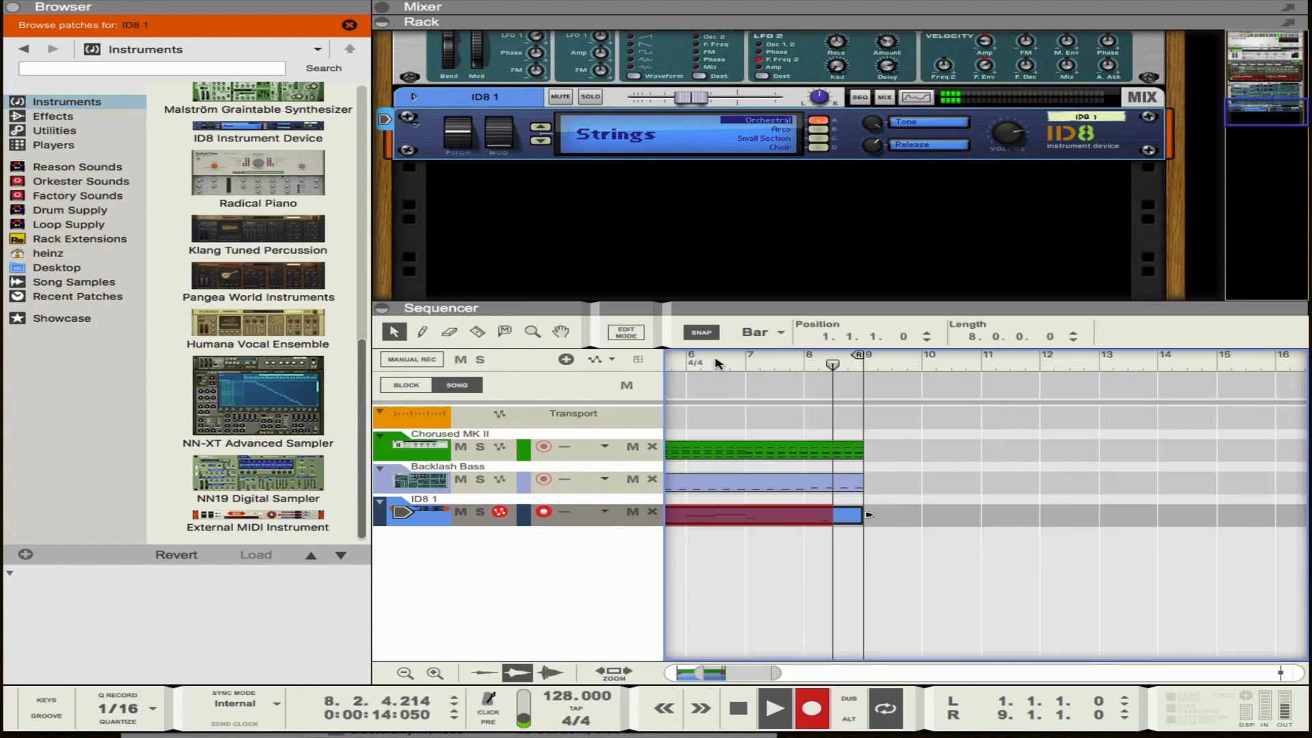
key(space)
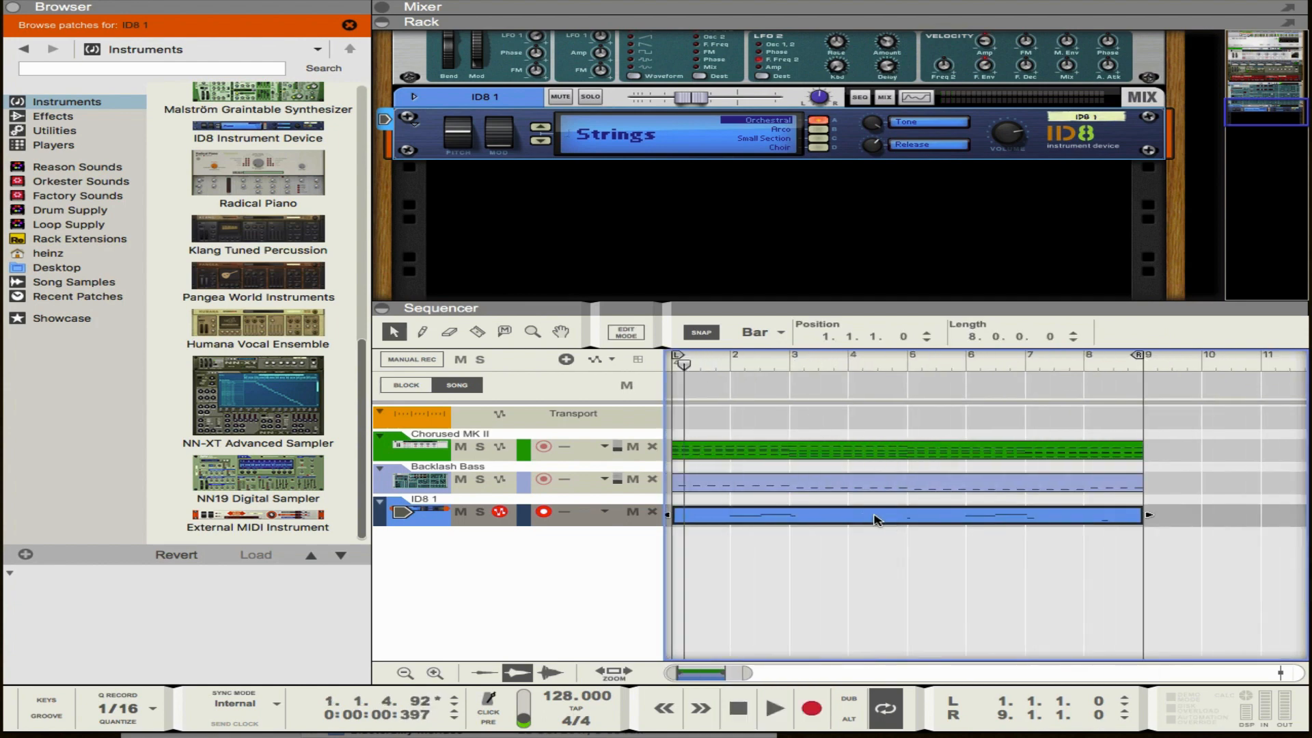
Step: Open the recorded ID8 1 clip for note editing, maximize the sequencer and collapse the browser to show the melody notes
double_click(864, 519)
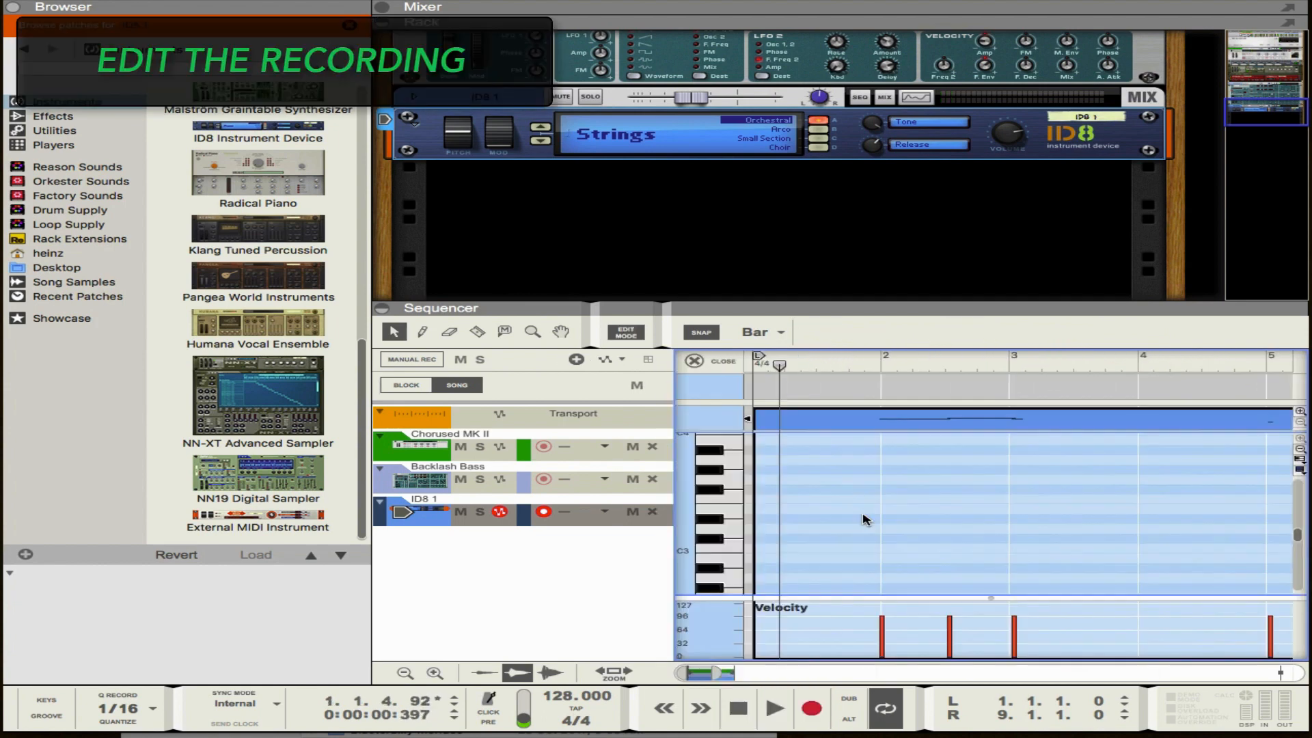
drag(841, 308, 695, 20)
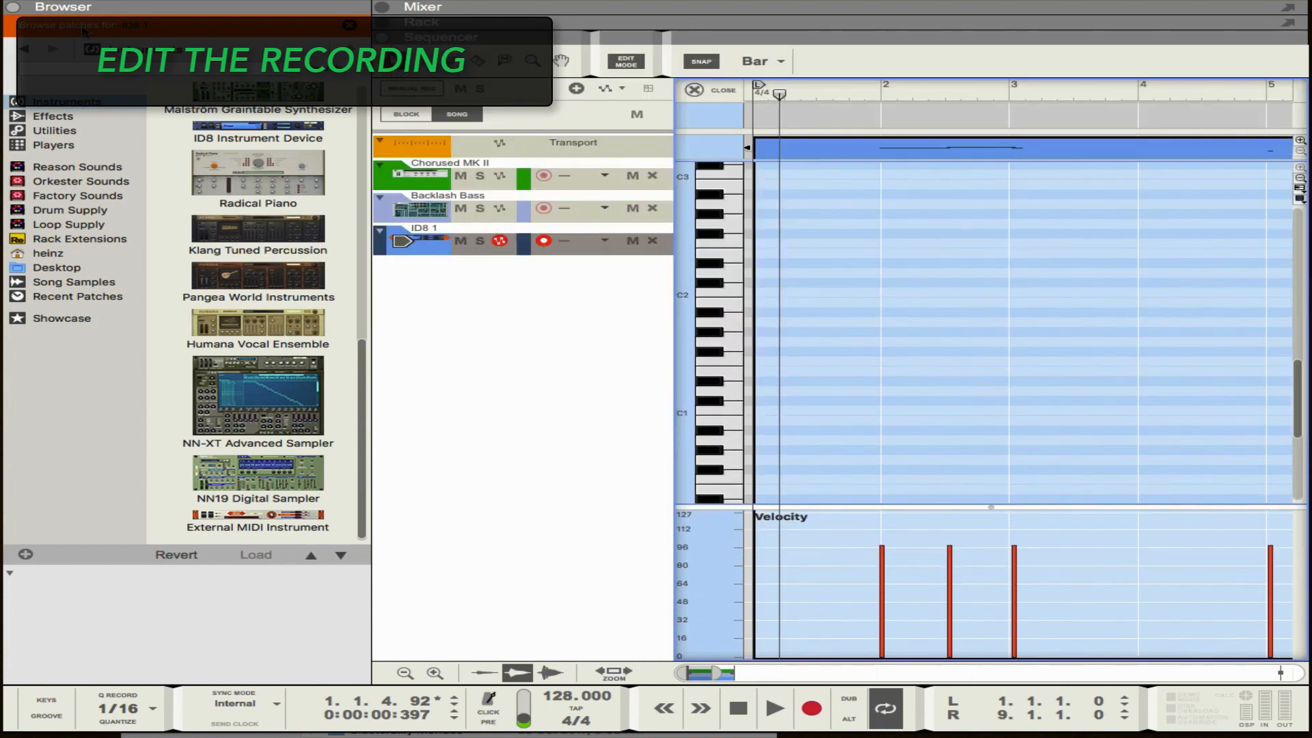
click(13, 6)
scroll(588, 317, down, 3)
scroll(598, 325, down, 5)
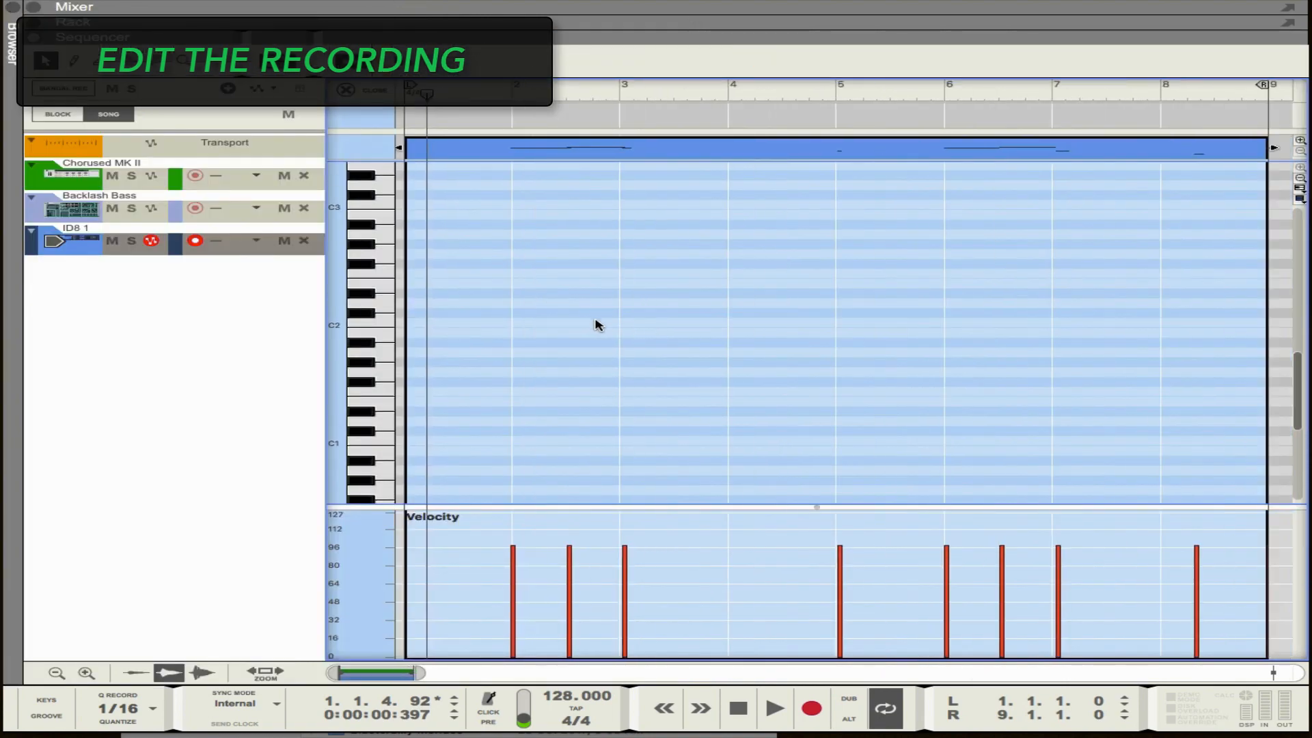
scroll(642, 348, down, 4)
scroll(646, 356, up, 8)
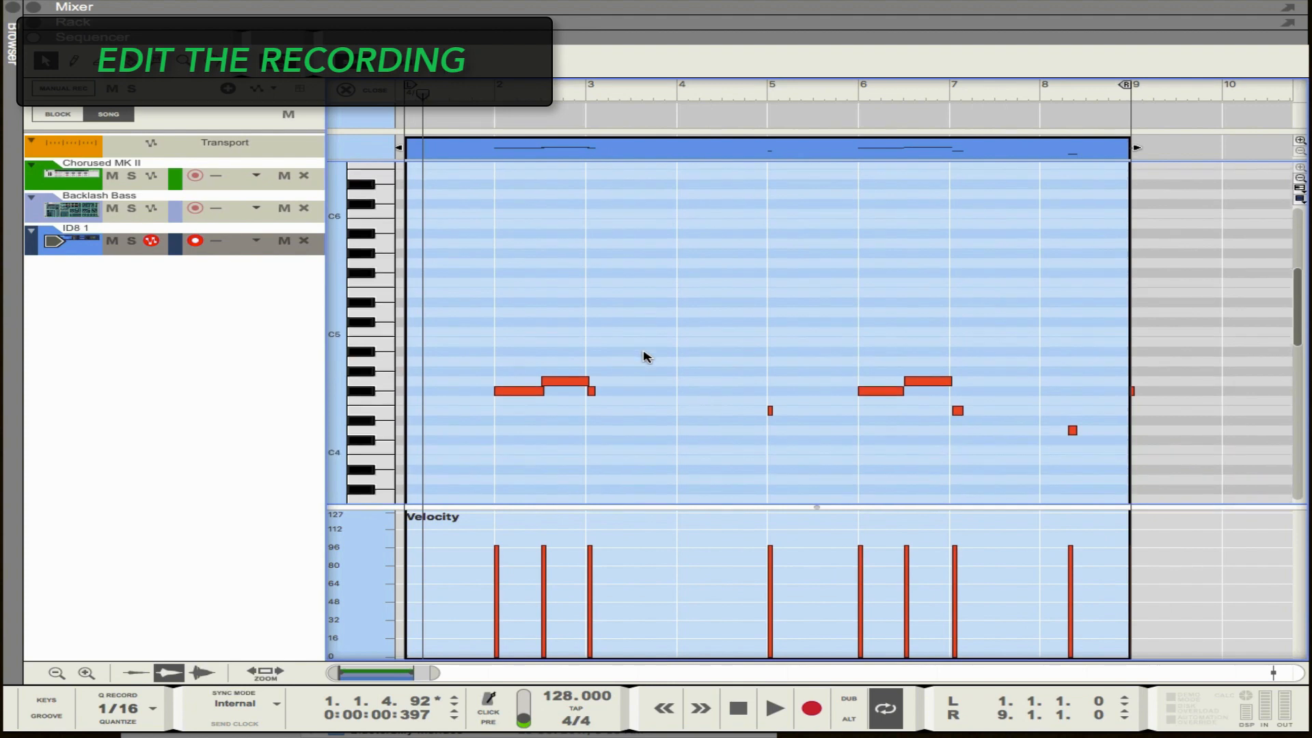
scroll(492, 204, up, 3)
Step: Set the sequencer snap value to 1/16 and play back the recorded melody
click(409, 61)
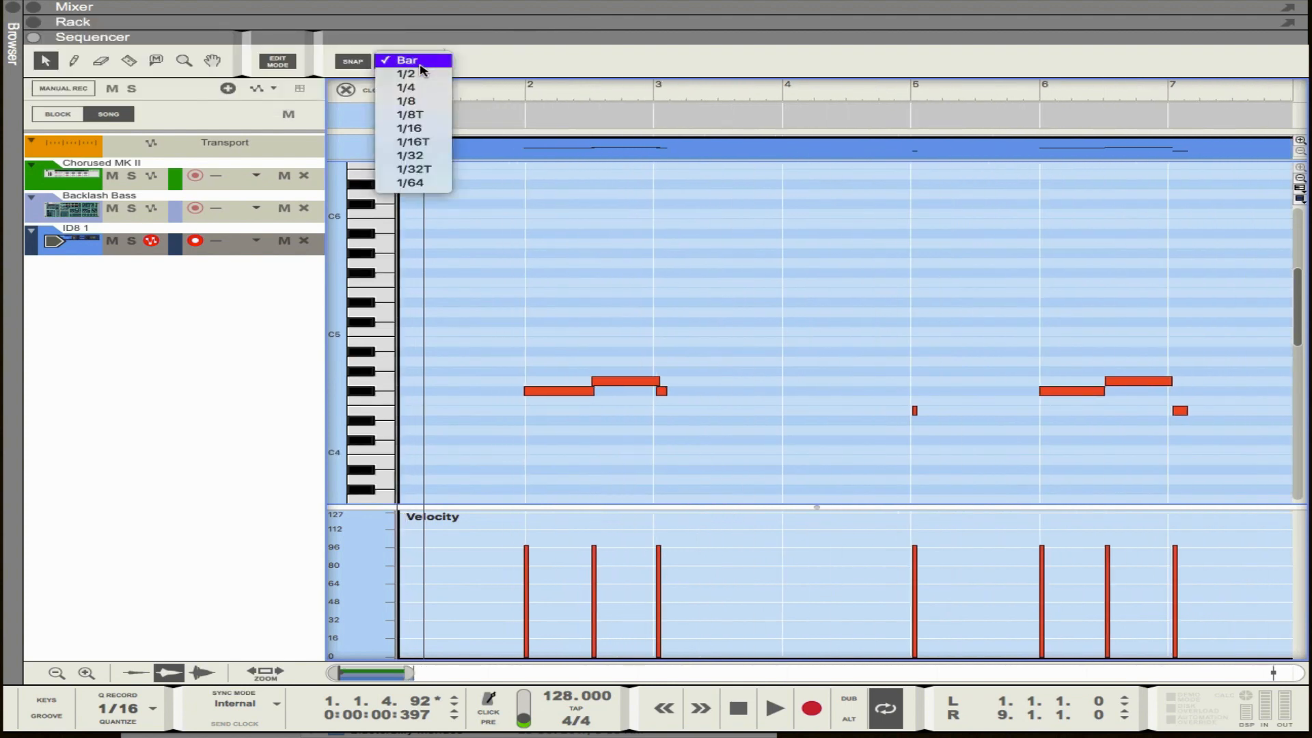
click(420, 127)
scroll(556, 316, up, 2)
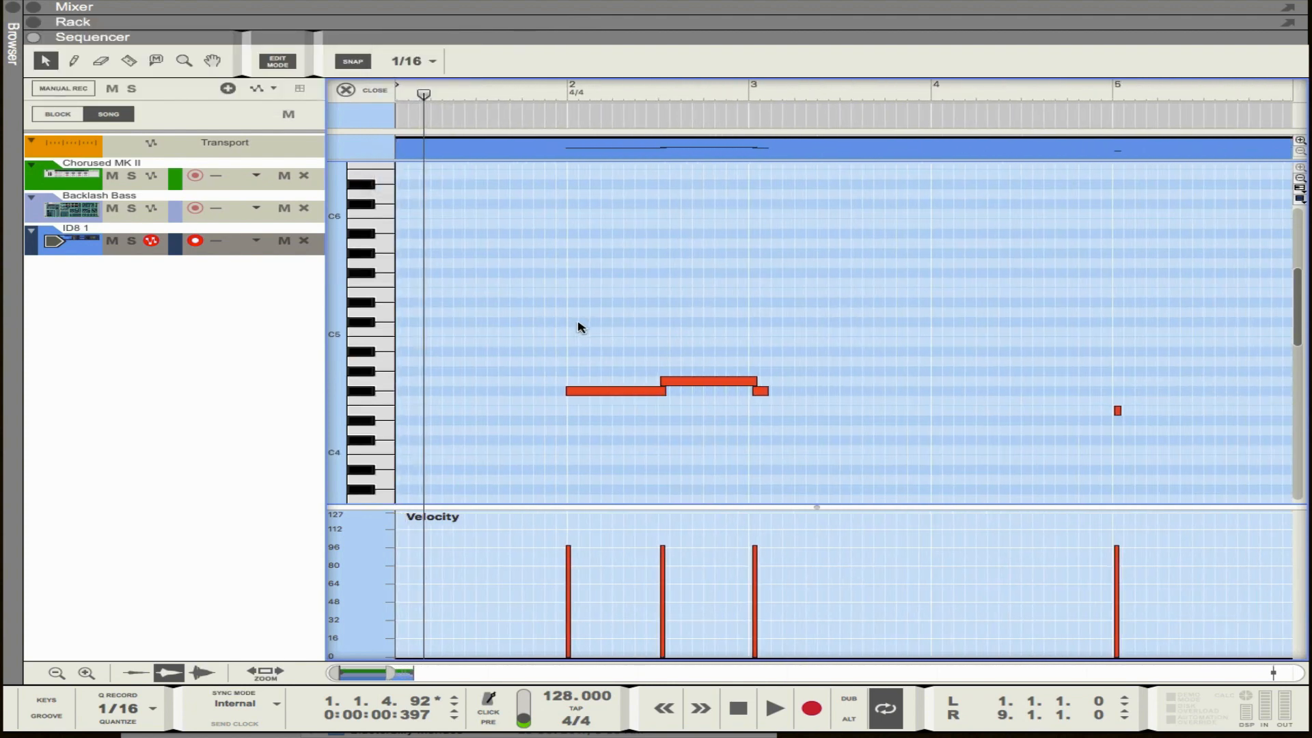
key(space)
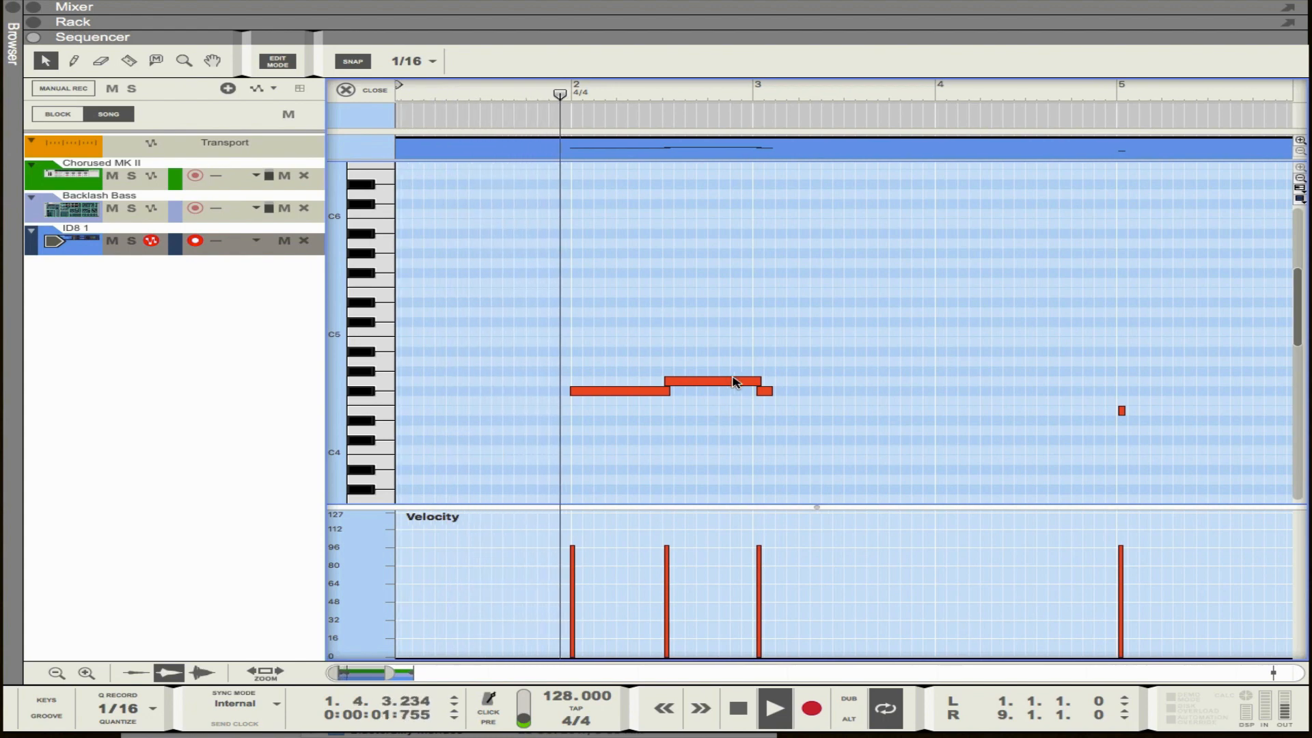
scroll(791, 466, right, 2)
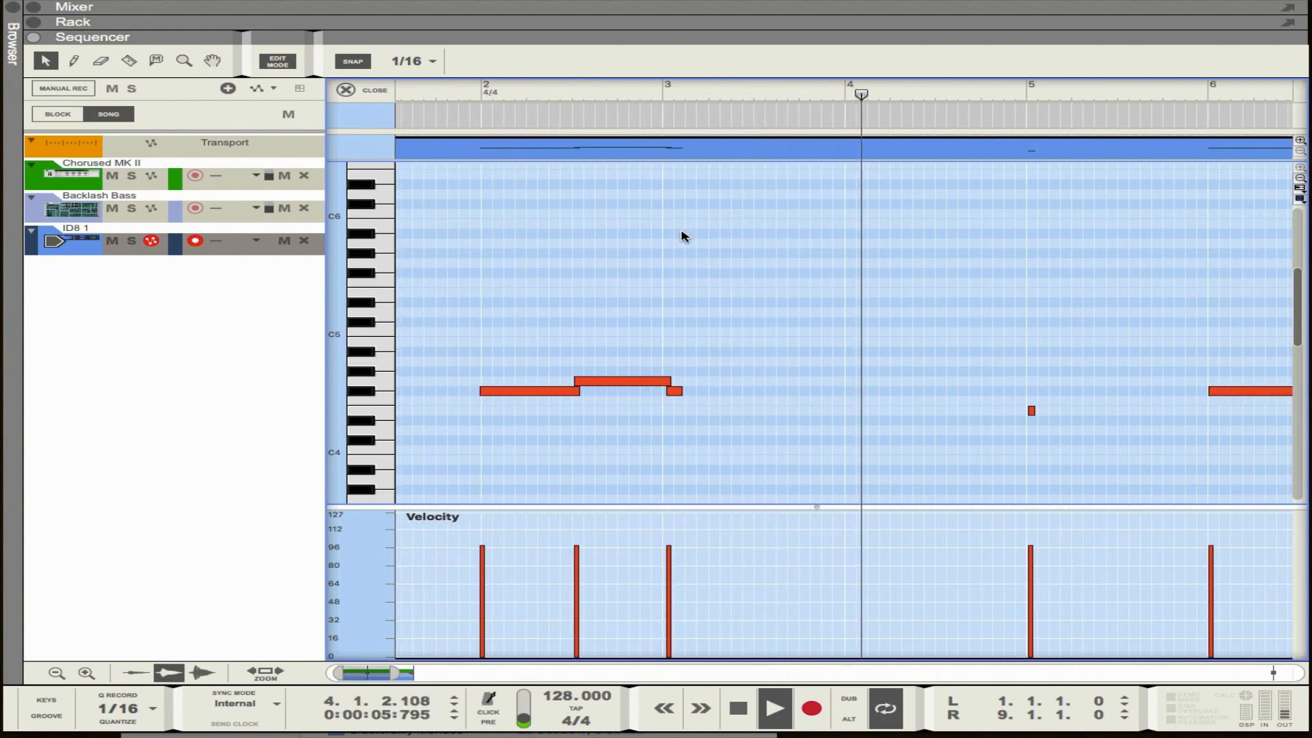
Step: Quantize all notes in the ID8 1 clip to 1/16 at 100% using the Tool Window, and close it
click(301, 0)
mouse_move(367, 1)
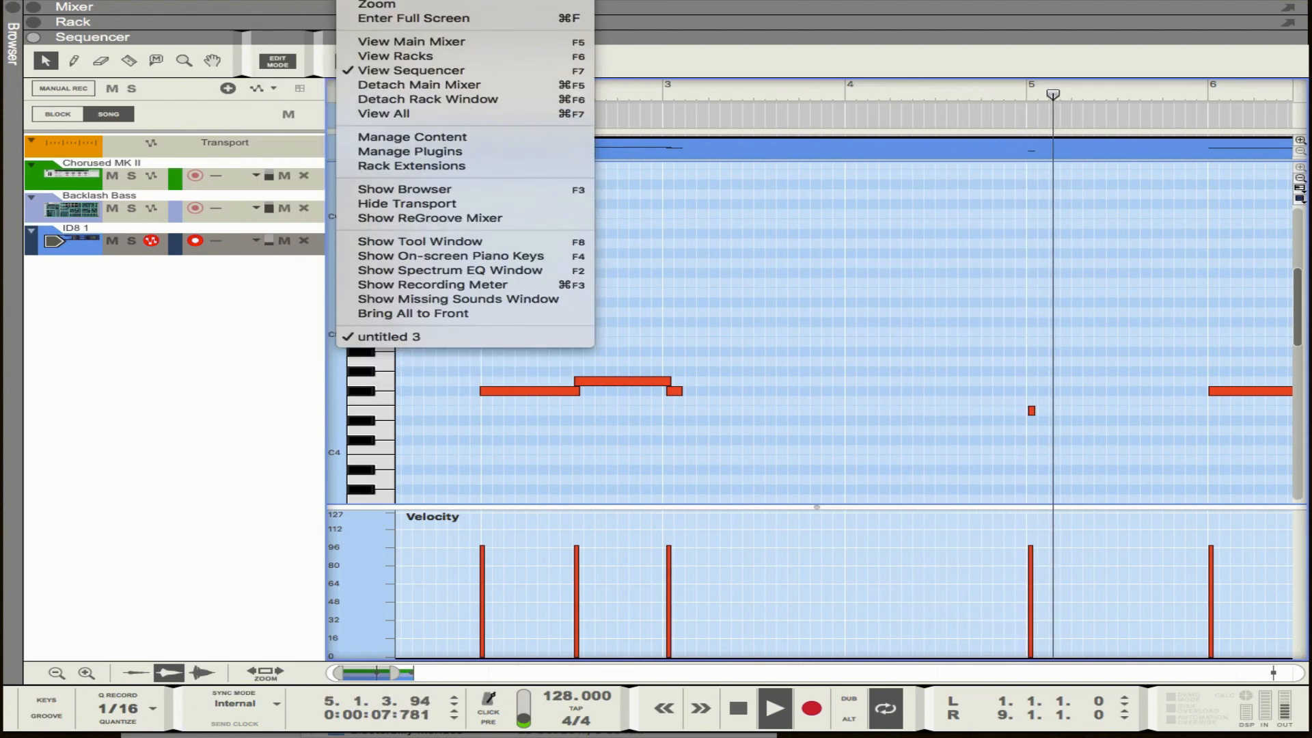
click(451, 242)
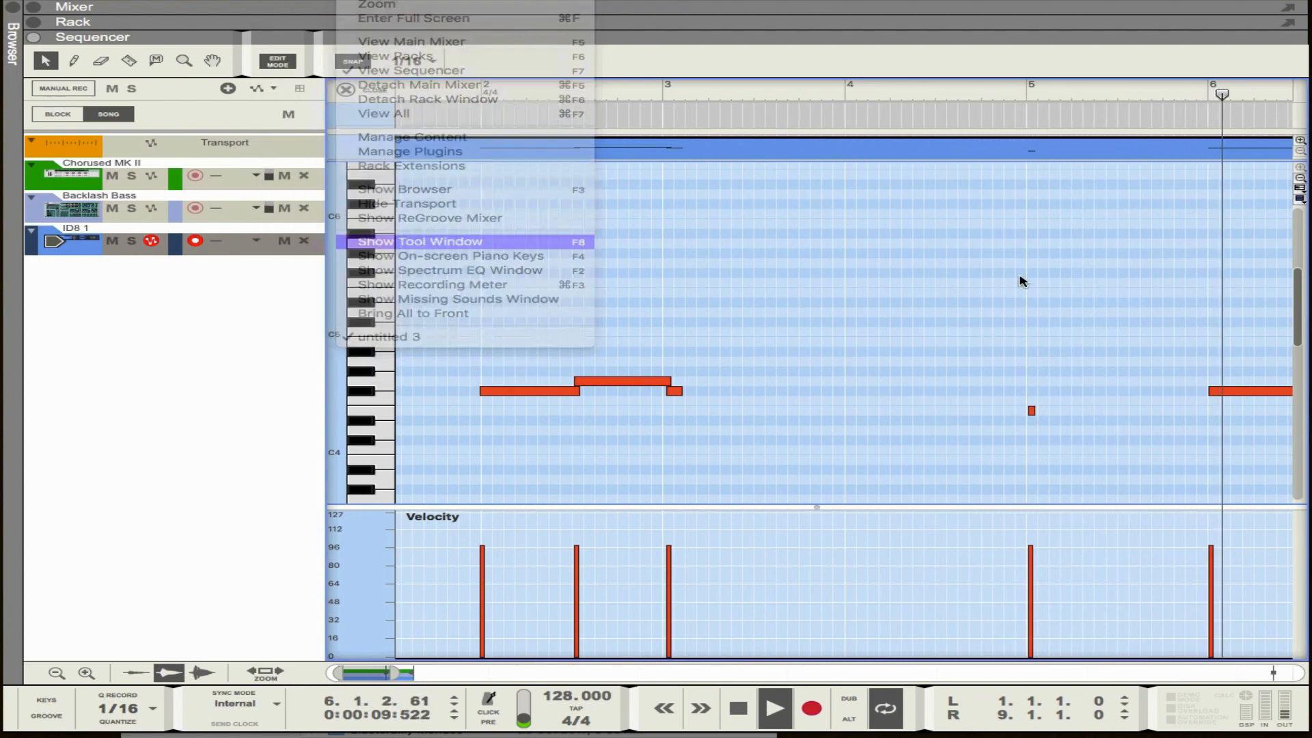
key(super+a)
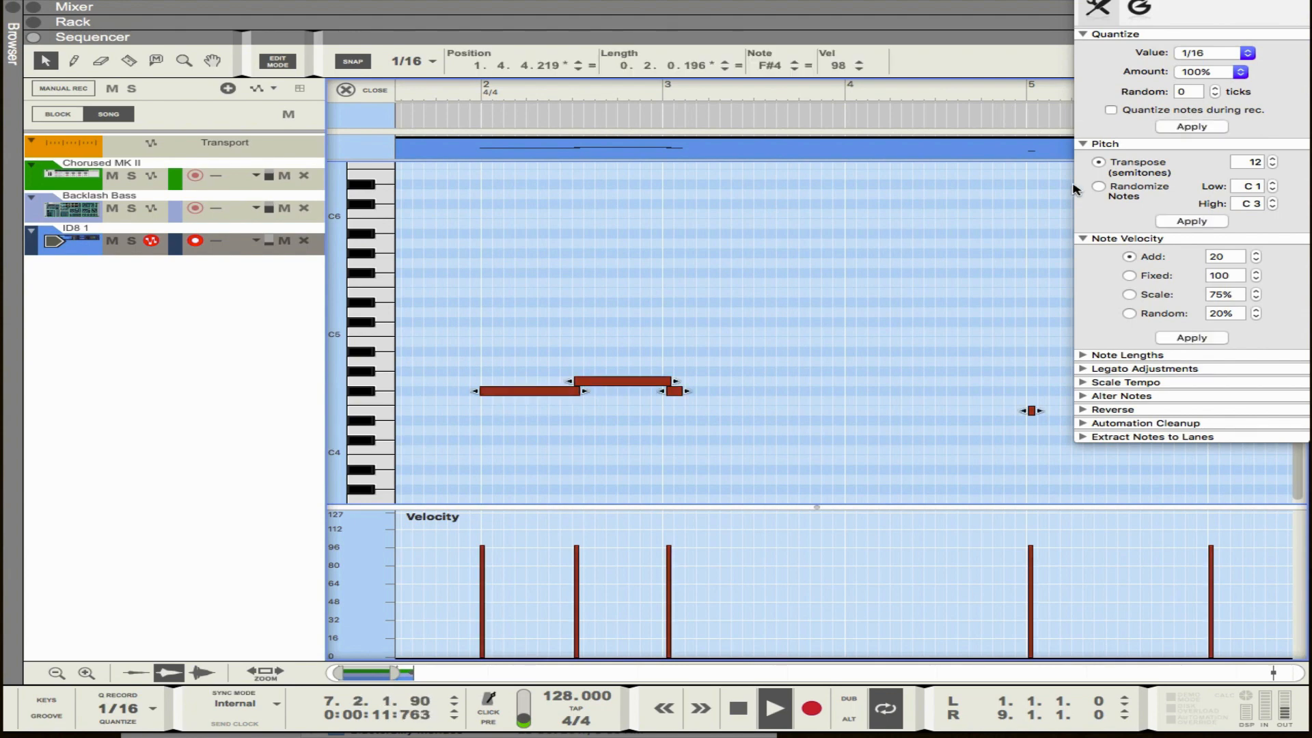
click(1191, 127)
click(857, 312)
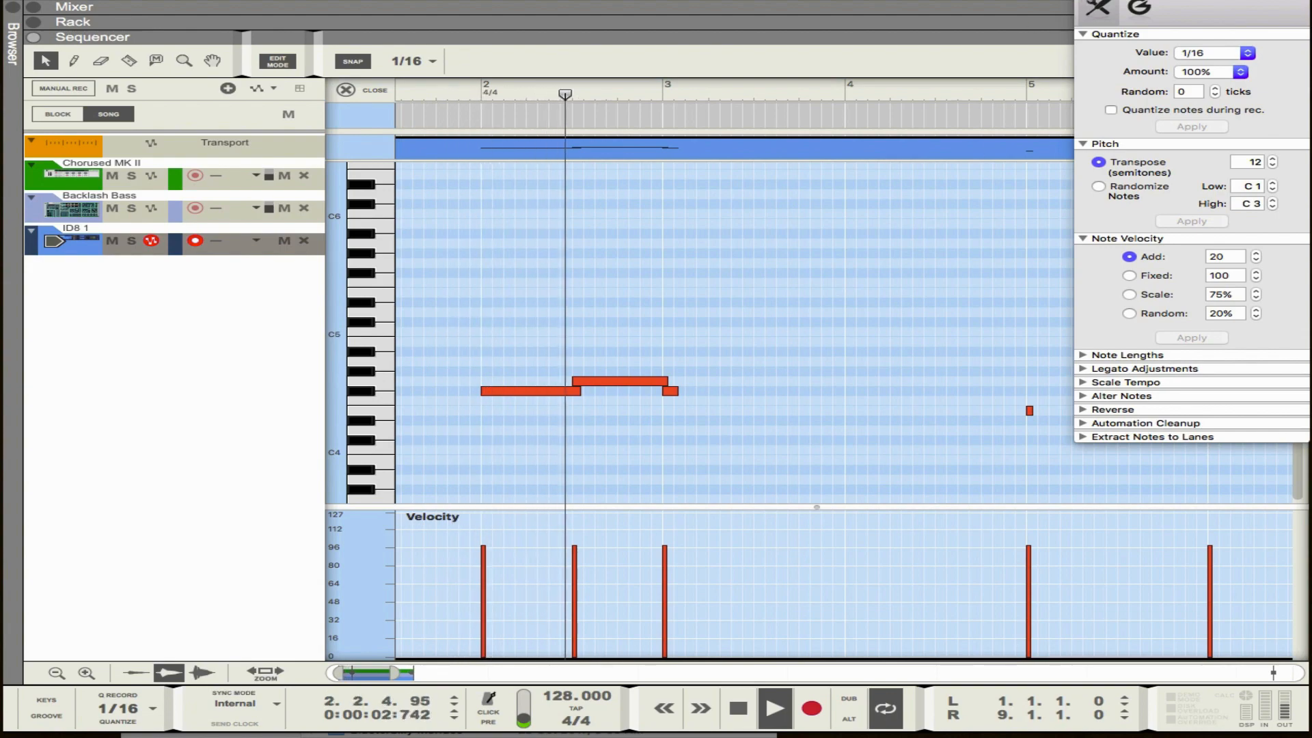
key(F8)
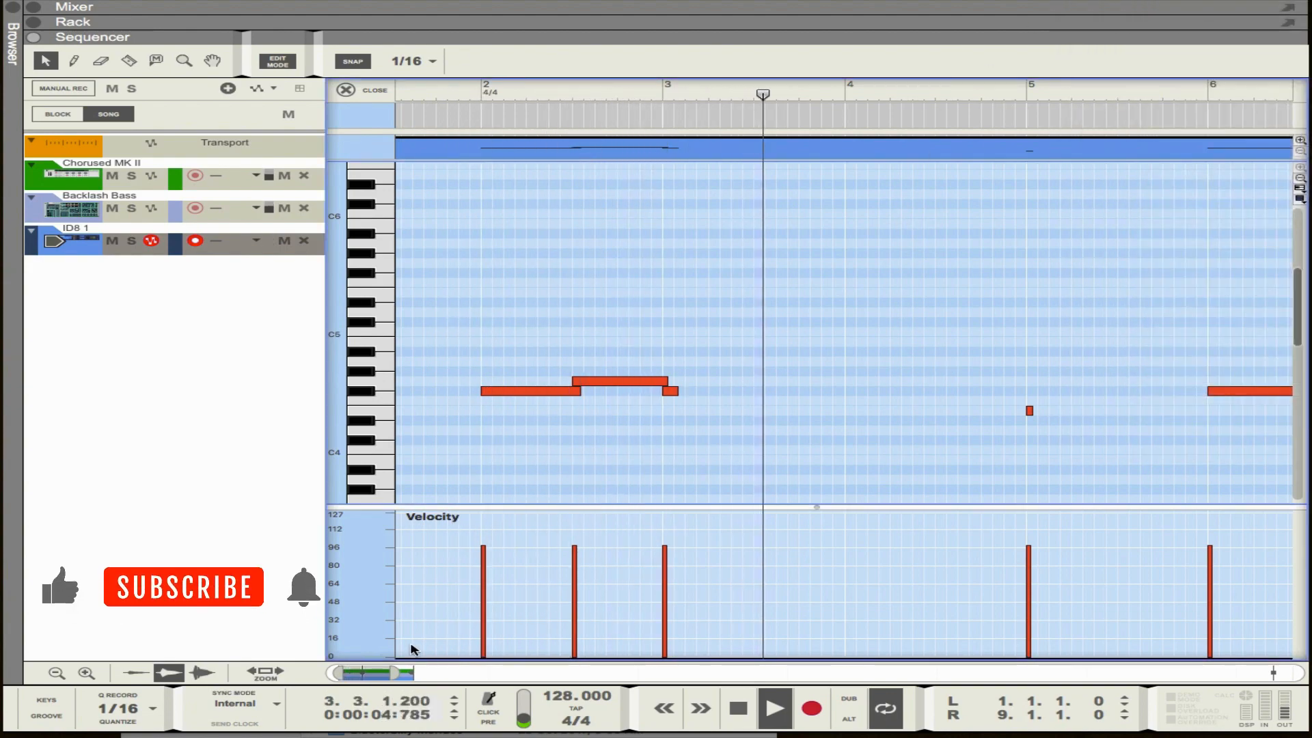
Step: Lower the short E4 note in bar 7 to D4 and move it to the start of the bar
drag(1110, 397, 1060, 417)
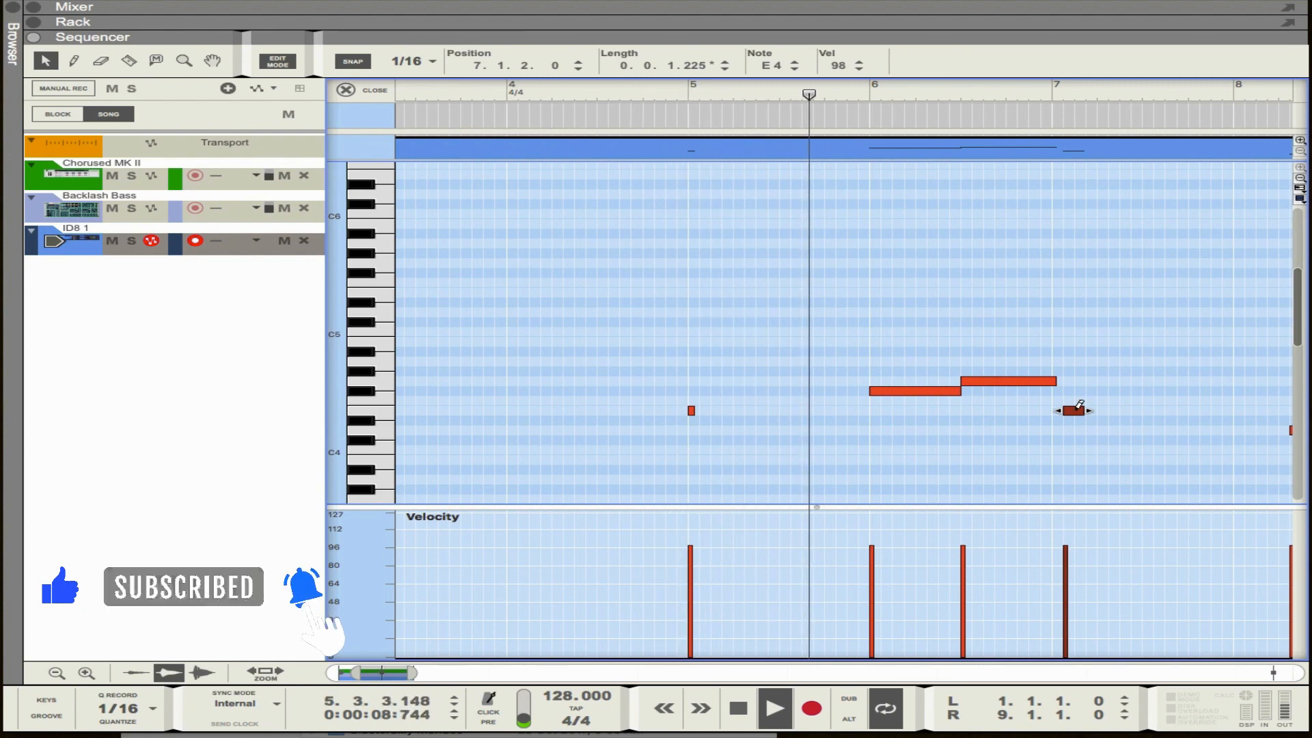
key(super+Down)
key(super+Down)
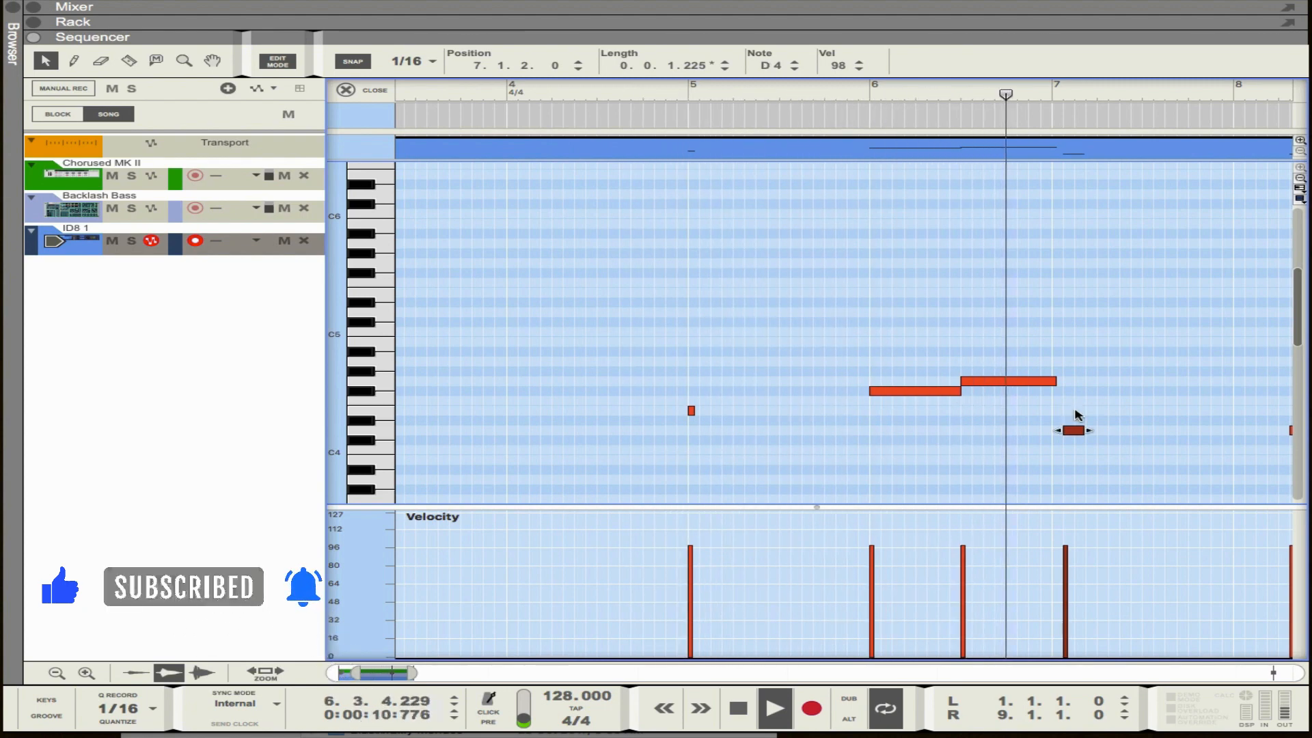
click(899, 413)
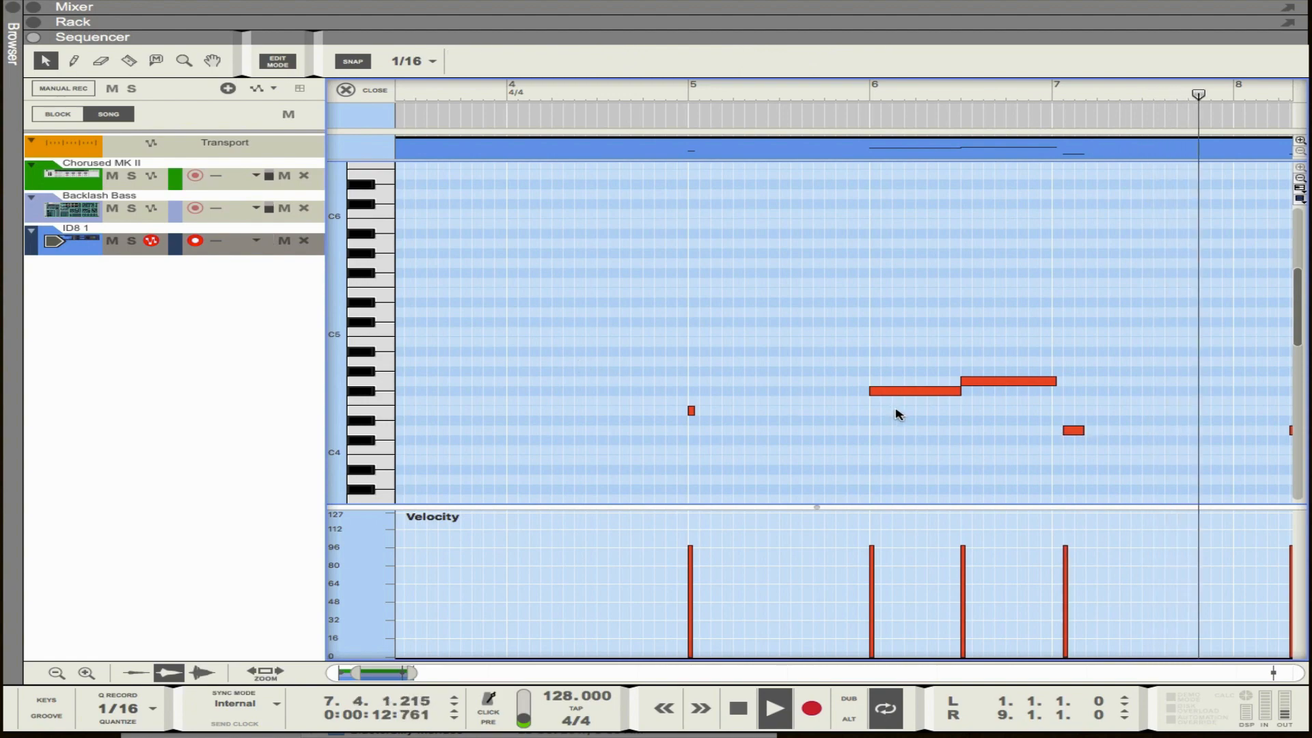
drag(1074, 431, 1062, 436)
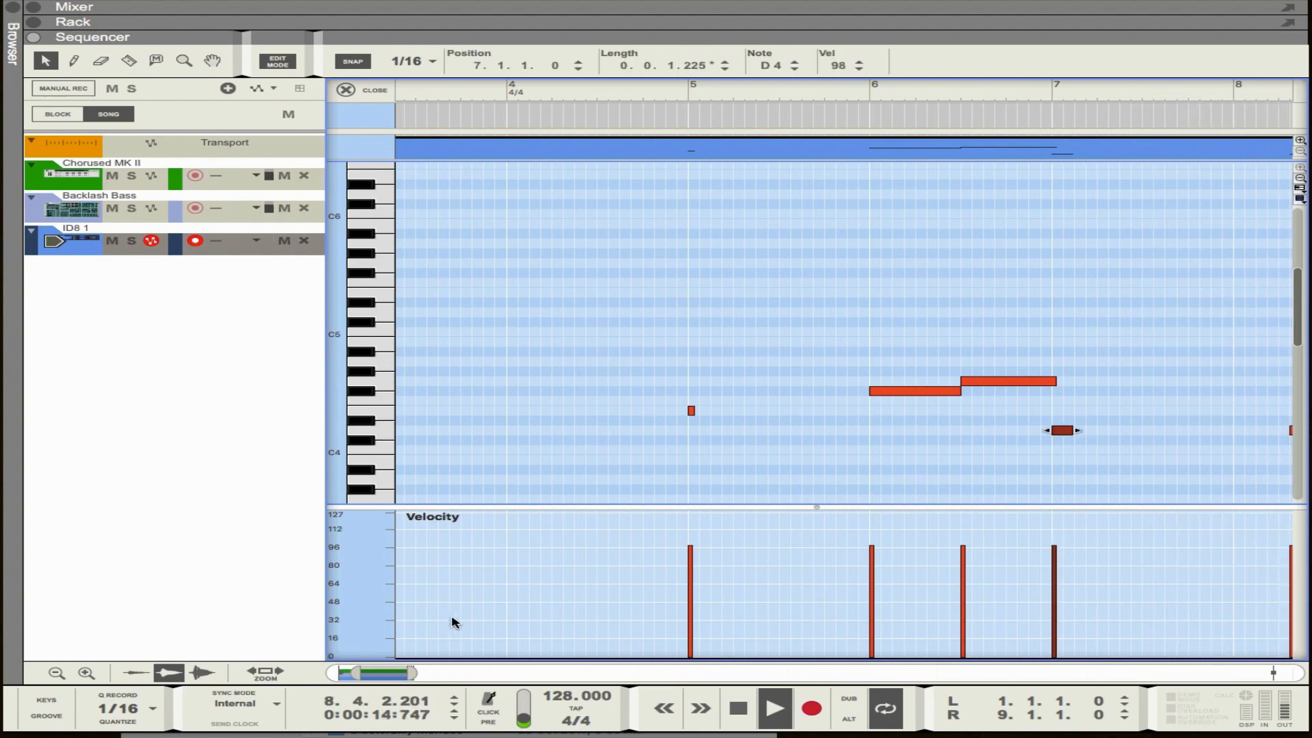
click(973, 441)
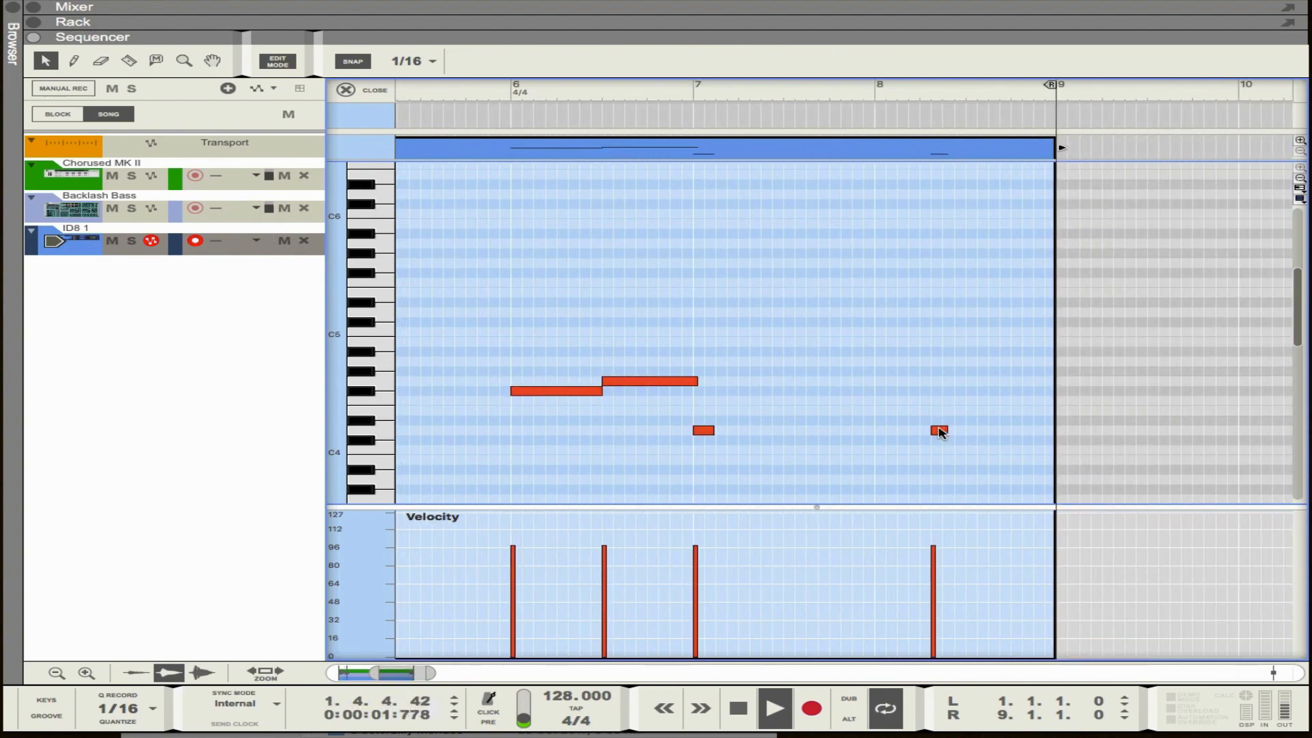
Step: Move the melody's last note to the start of bar 8 and raise it to E4
drag(940, 431, 884, 434)
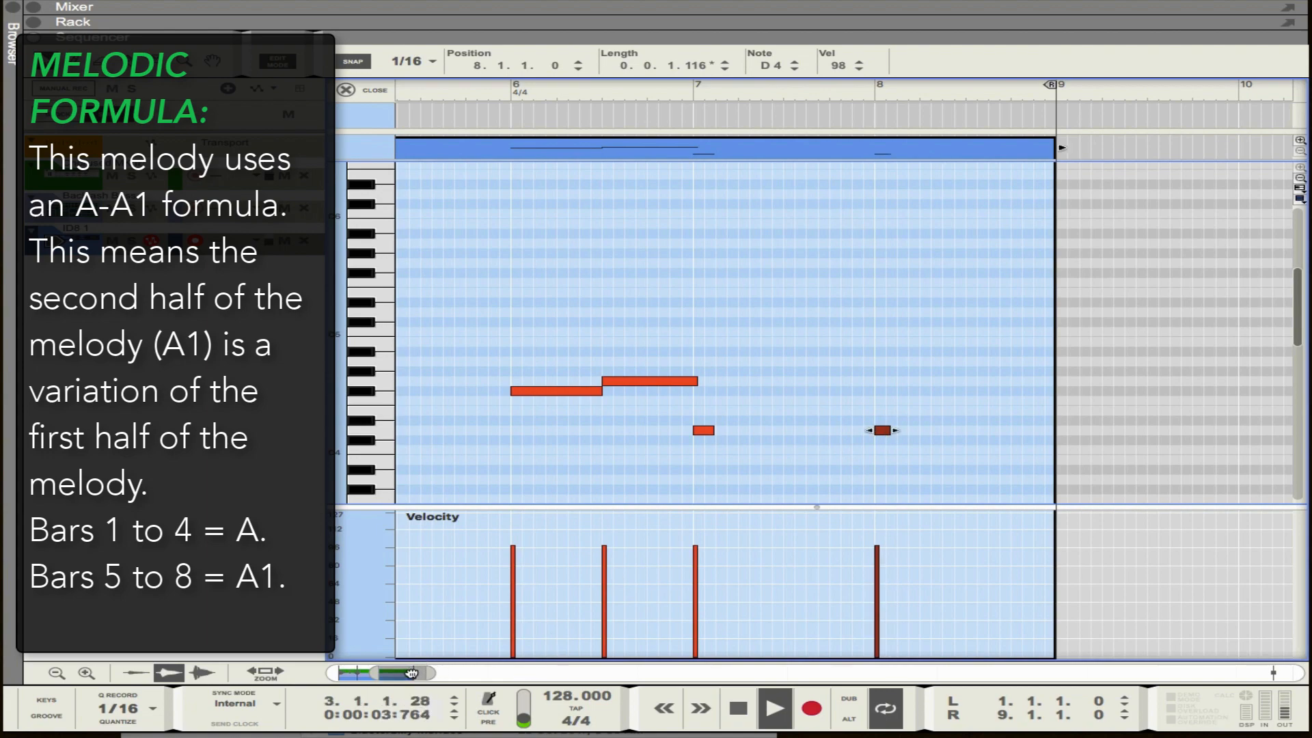
mouse_move(412, 672)
mouse_down()
mouse_move(394, 674)
mouse_move(427, 674)
mouse_up()
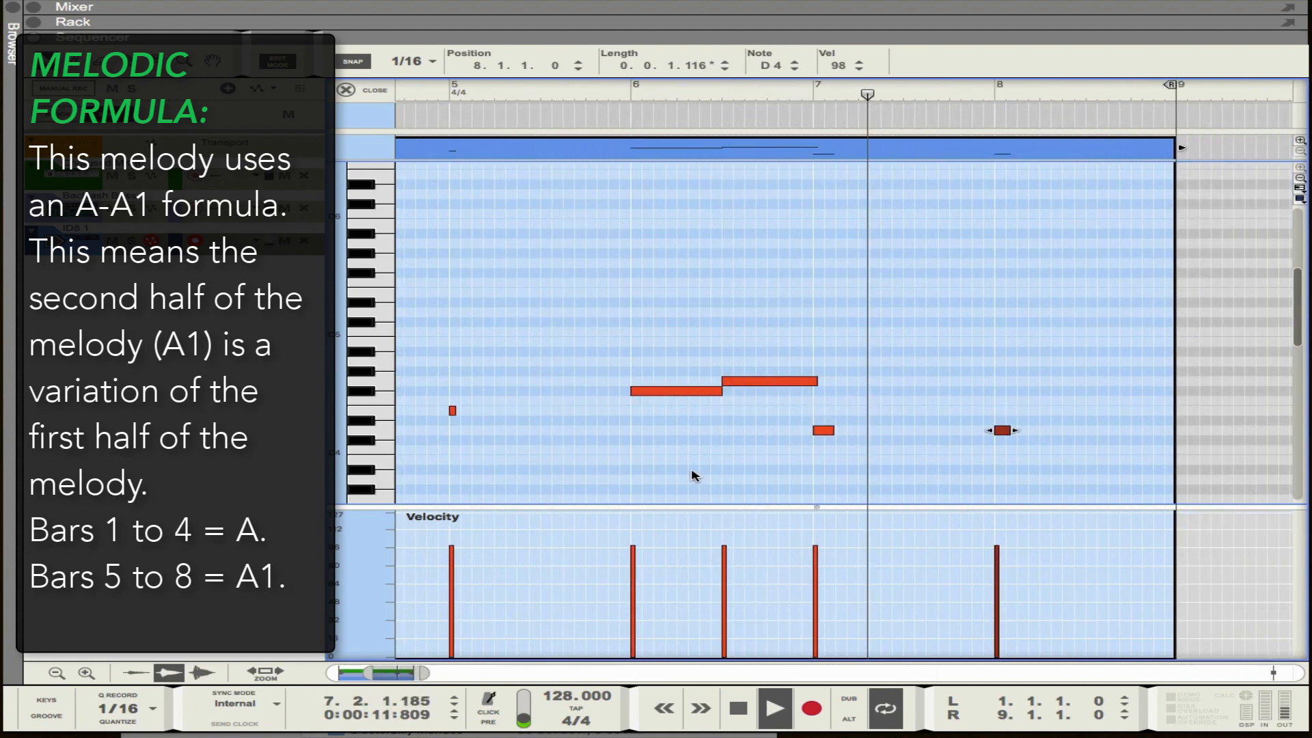
drag(1001, 435, 1002, 415)
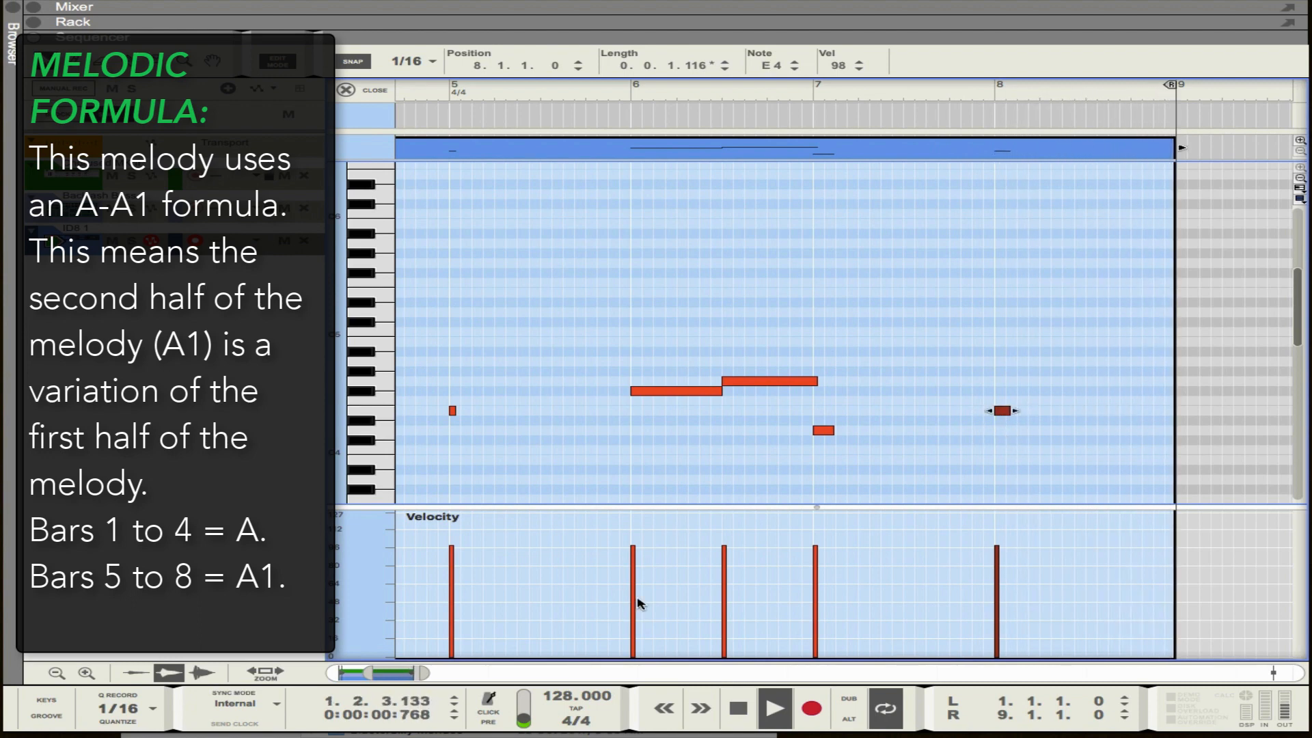
Step: Lengthen the short F#4 note at the start of bar 1 and the E4 note at bar 5 to one sixteenth each
drag(404, 672, 363, 673)
click(408, 392)
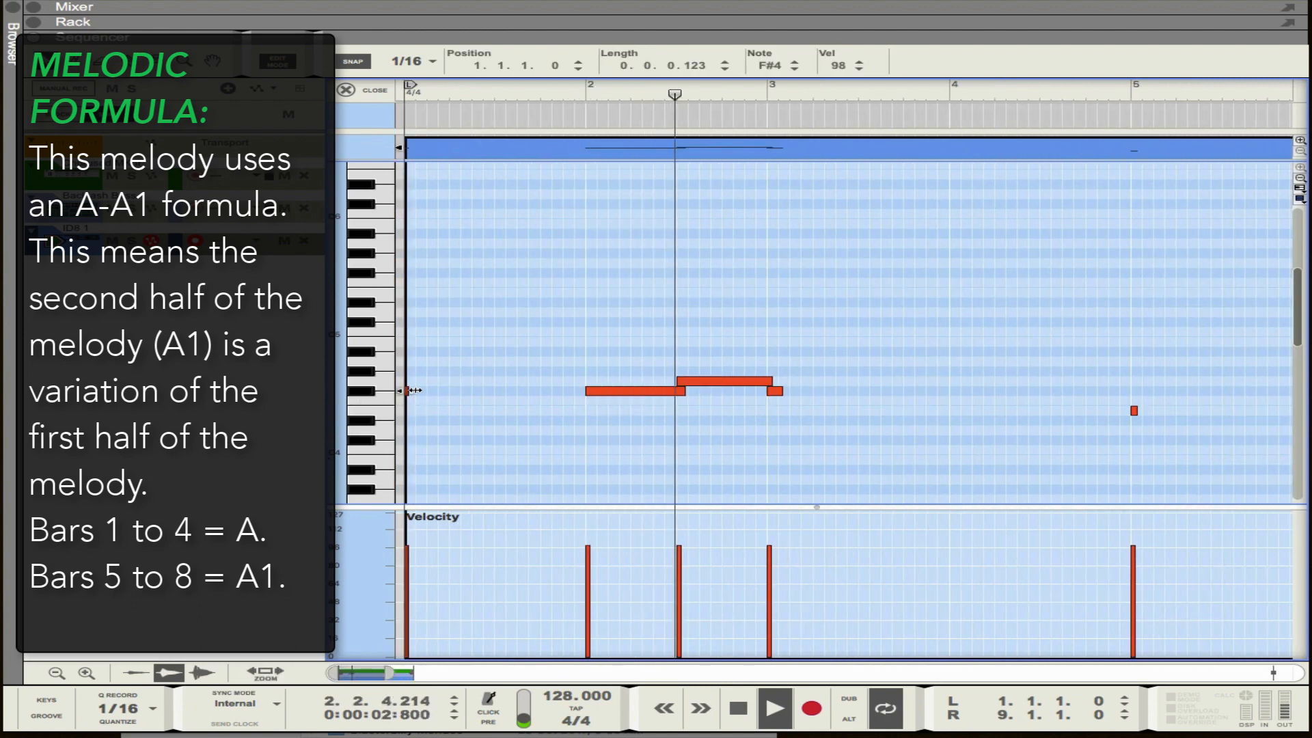
drag(416, 393, 422, 394)
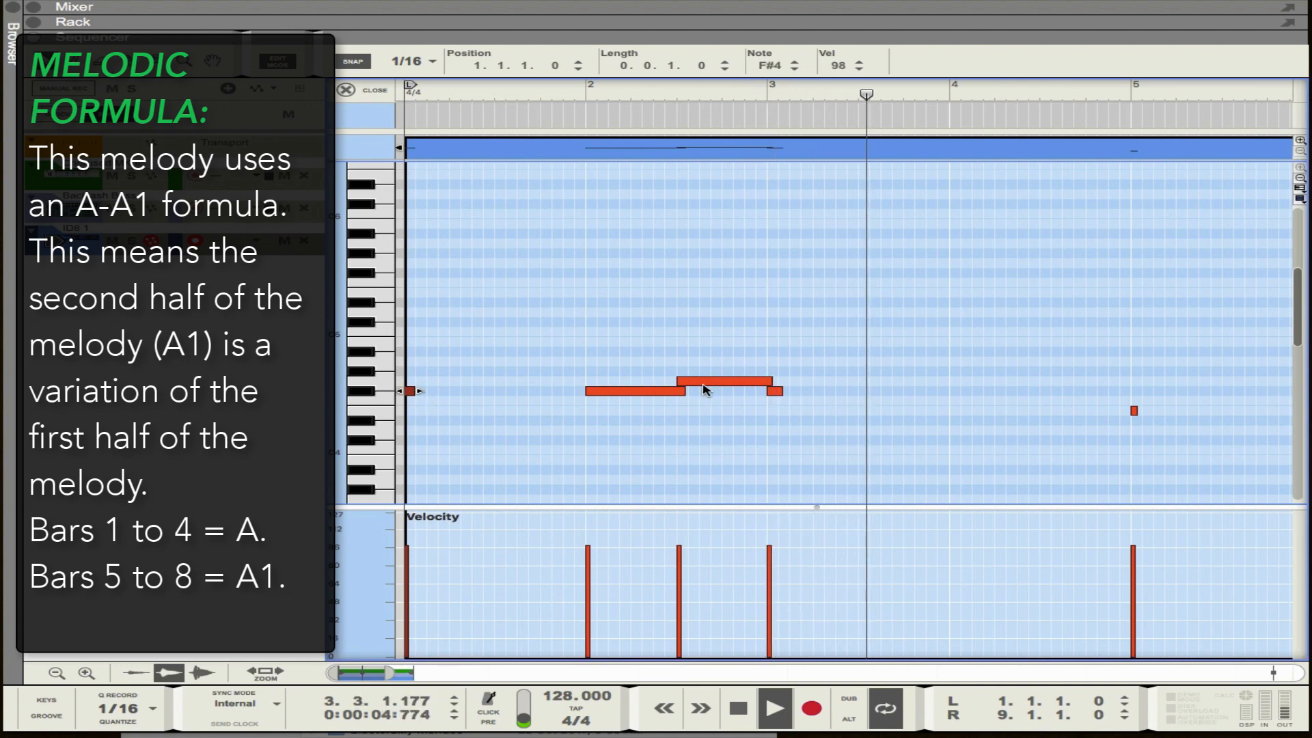
click(1136, 410)
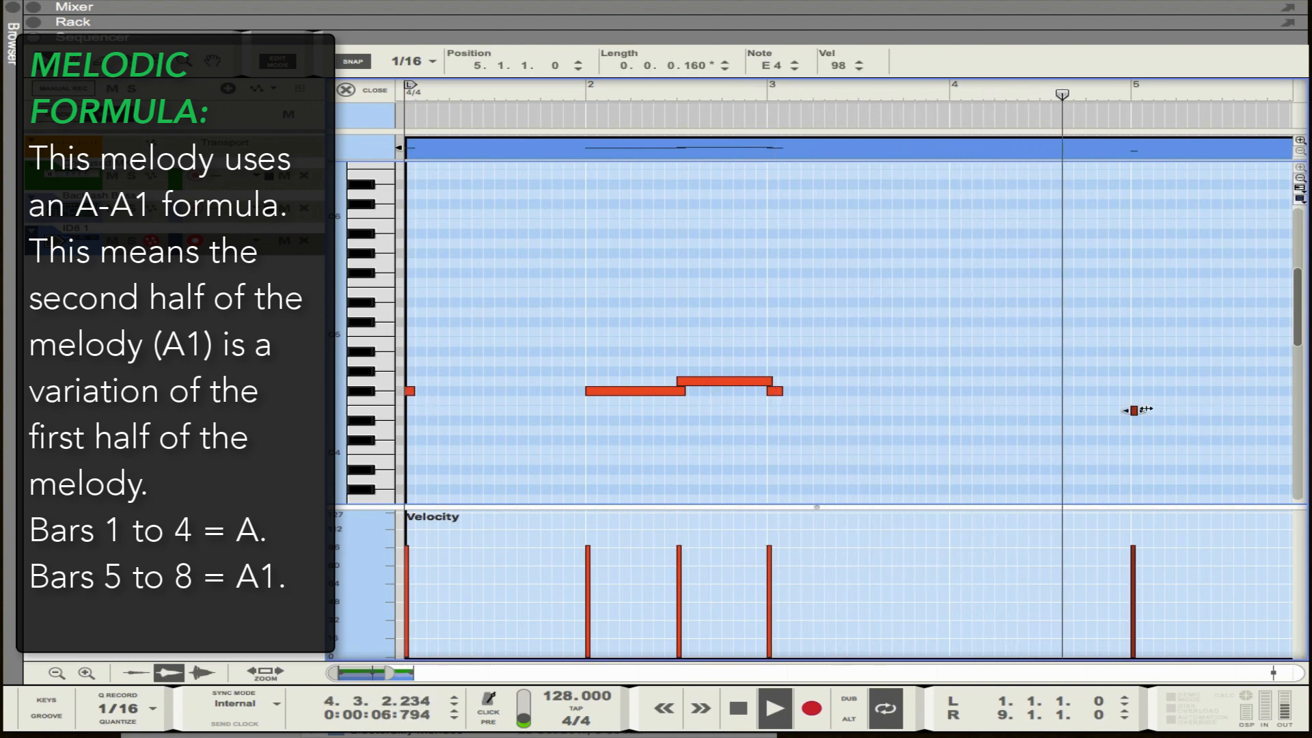
drag(1136, 409, 1148, 412)
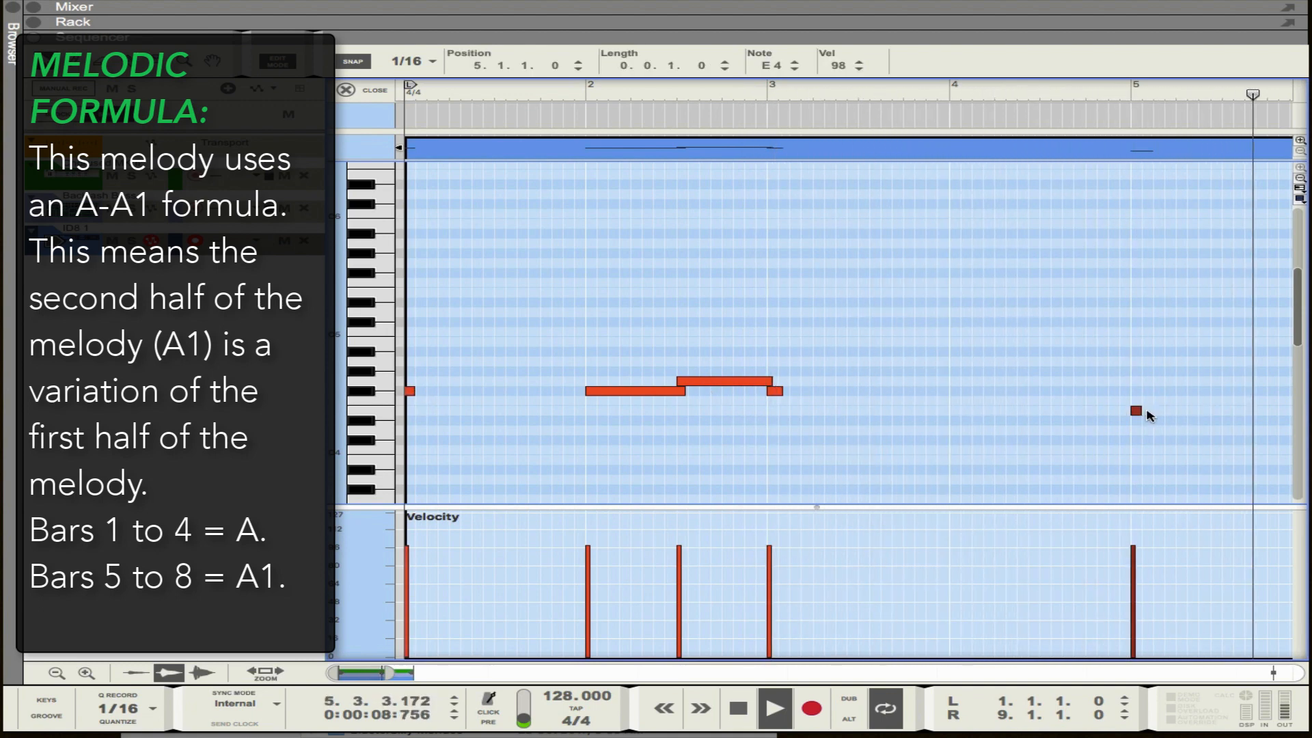
Step: Shorten the D4 note at bar 7 and the E4 note at bar 8 to one sixteenth each
drag(384, 670, 414, 672)
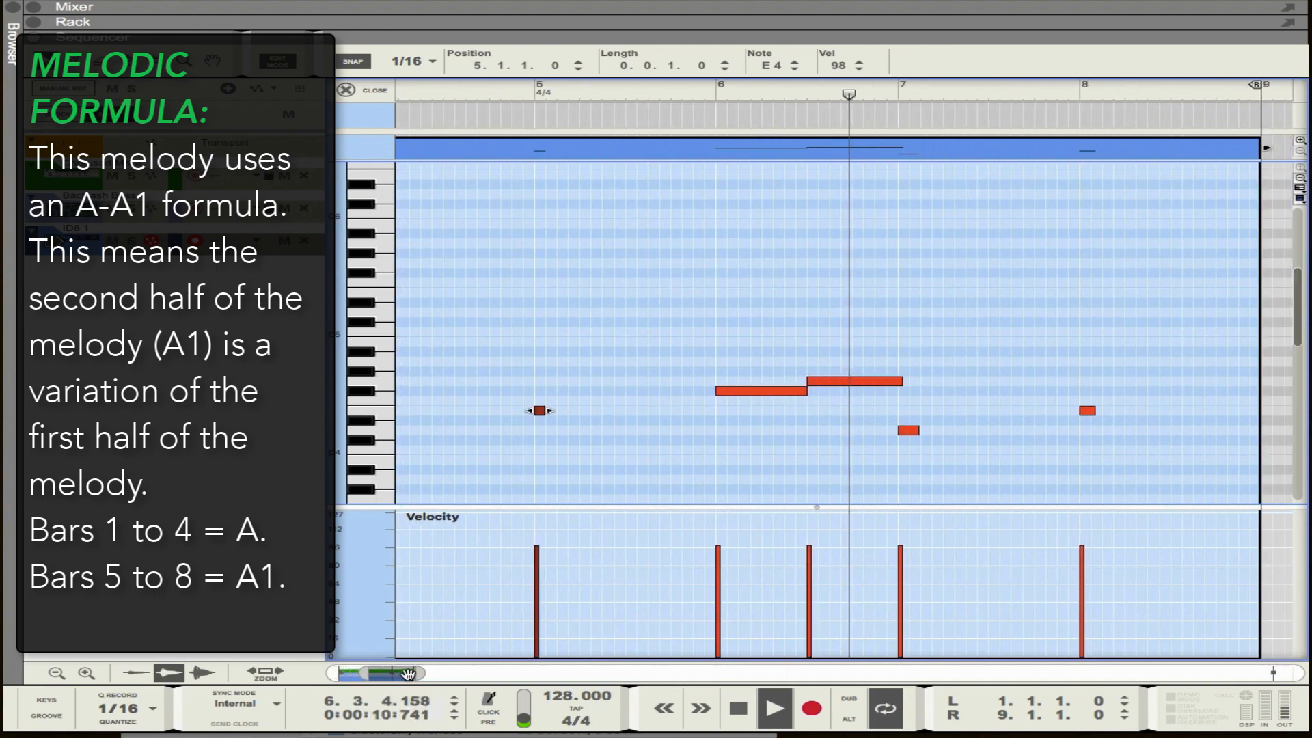
click(917, 430)
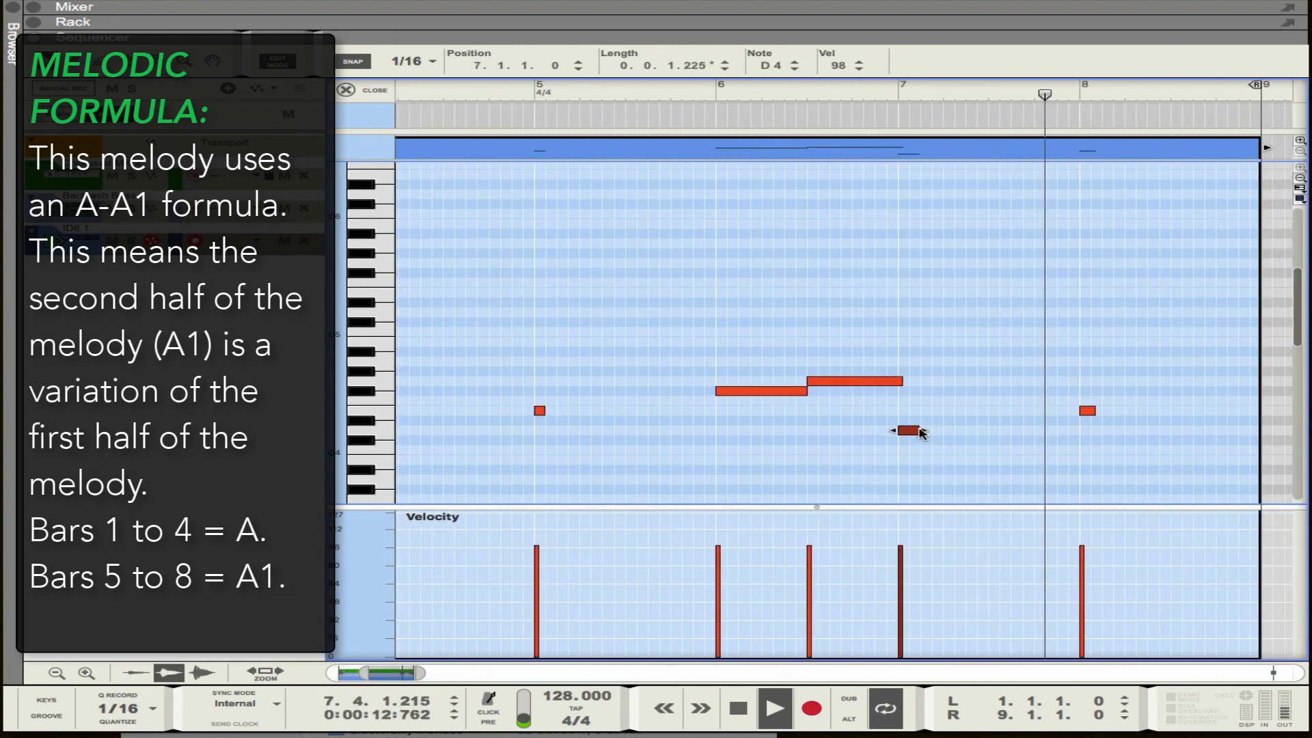
drag(919, 430, 909, 432)
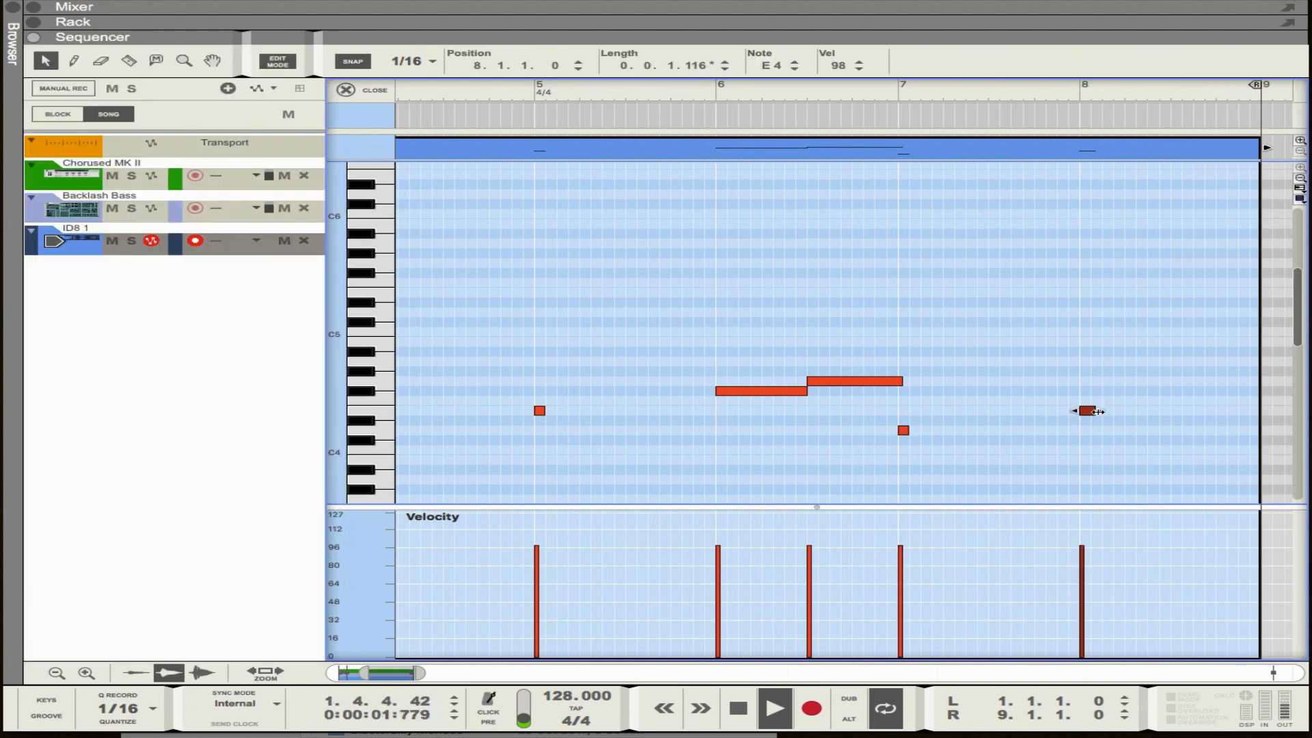
Step: Trim bar 2's F#4 and G4 notes to end where the next note begins, and shorten bar 3's F#4 to one sixteenth
drag(399, 673, 362, 673)
mouse_move(871, 327)
mouse_down()
mouse_move(807, 378)
mouse_move(769, 396)
mouse_move(767, 380)
mouse_up()
click(785, 371)
click(726, 382)
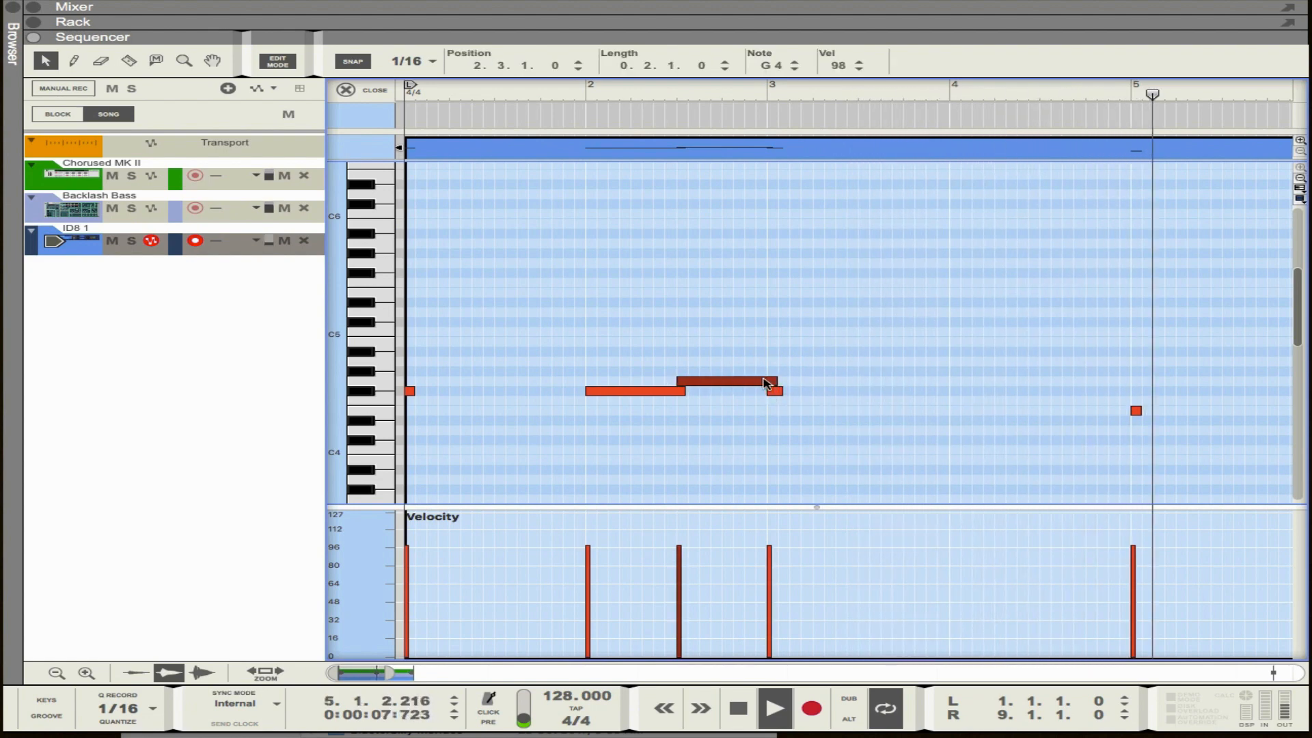
click(681, 393)
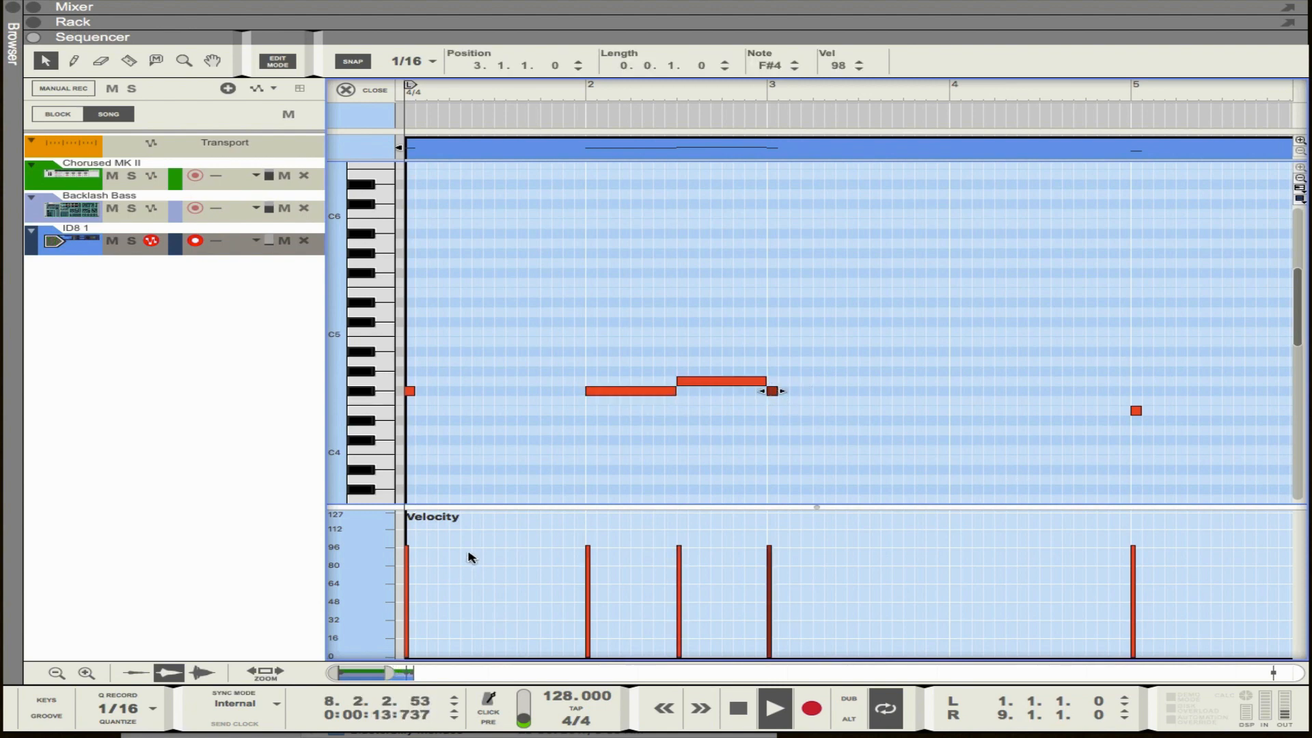
Step: Trim the G4 note in bar 6 to end at the start of bar 7, and close the clip editor
drag(377, 675, 400, 685)
click(864, 381)
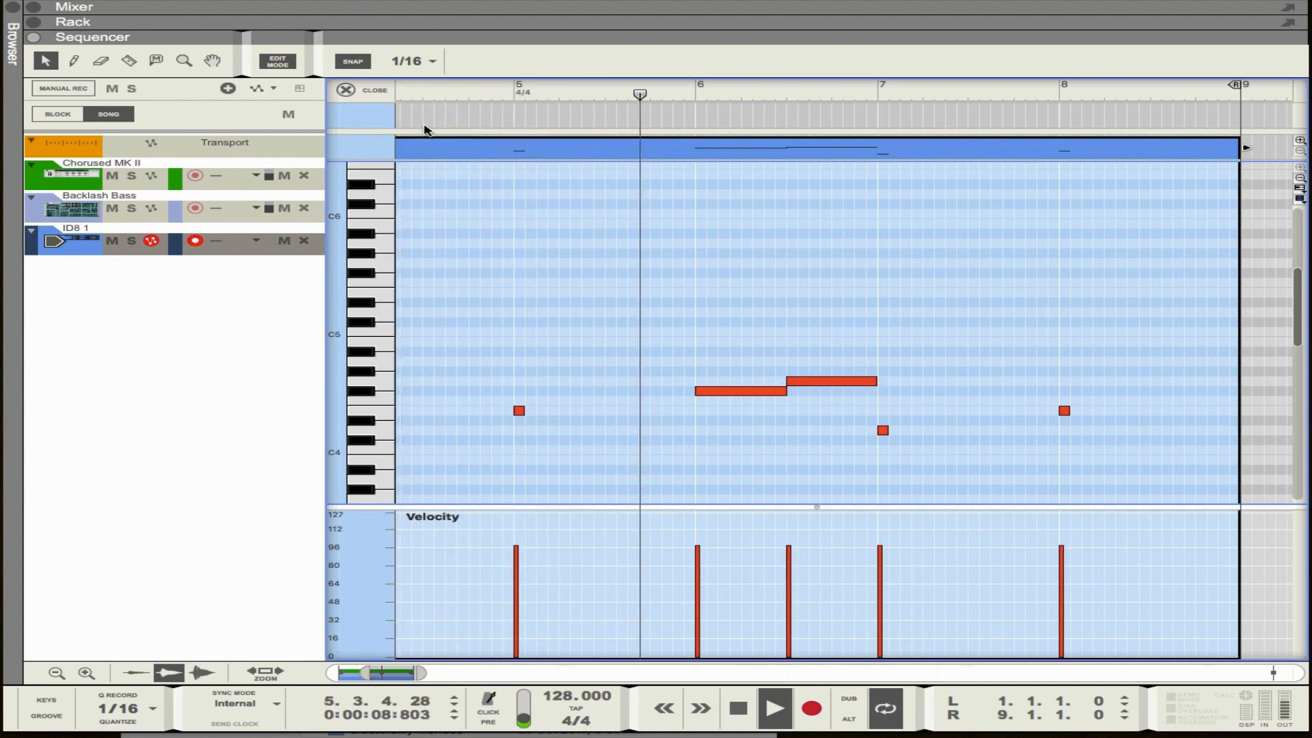
click(366, 91)
click(615, 366)
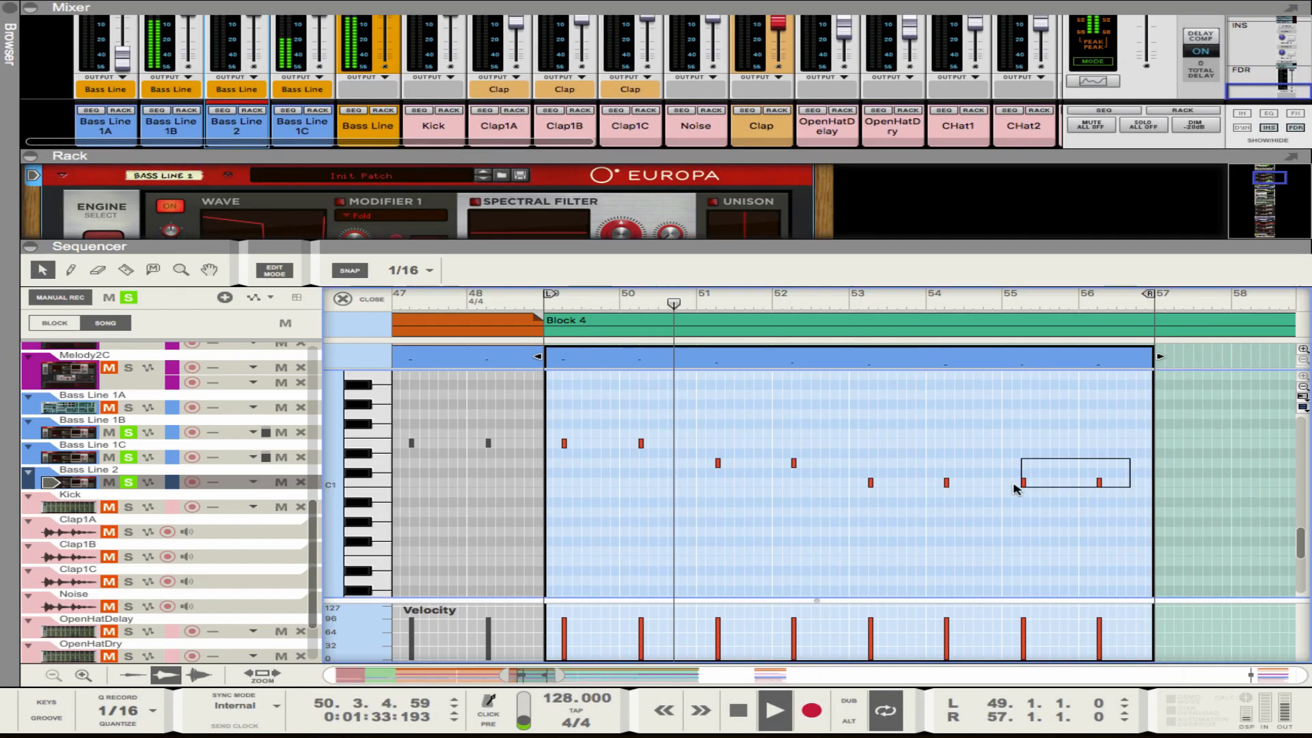
Step: Select the last two Bass Line 2 notes in bars 55 and 56, and copy the bar 49 clip repeatedly to fill Block 4 up to bar 97
drag(1016, 487, 1017, 484)
click(1099, 483)
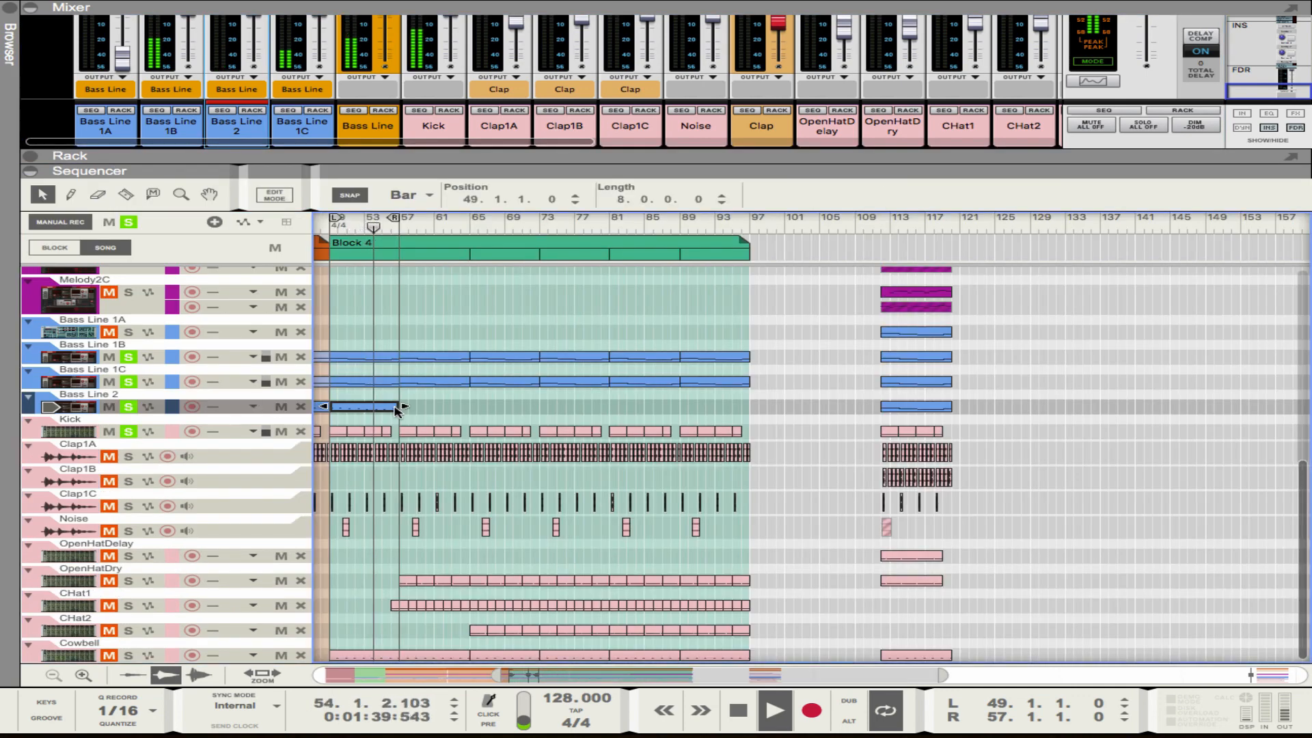
drag(437, 407, 517, 407)
drag(681, 418, 505, 404)
drag(574, 408, 713, 408)
click(776, 428)
scroll(621, 423, down, 3)
scroll(622, 423, left, 4)
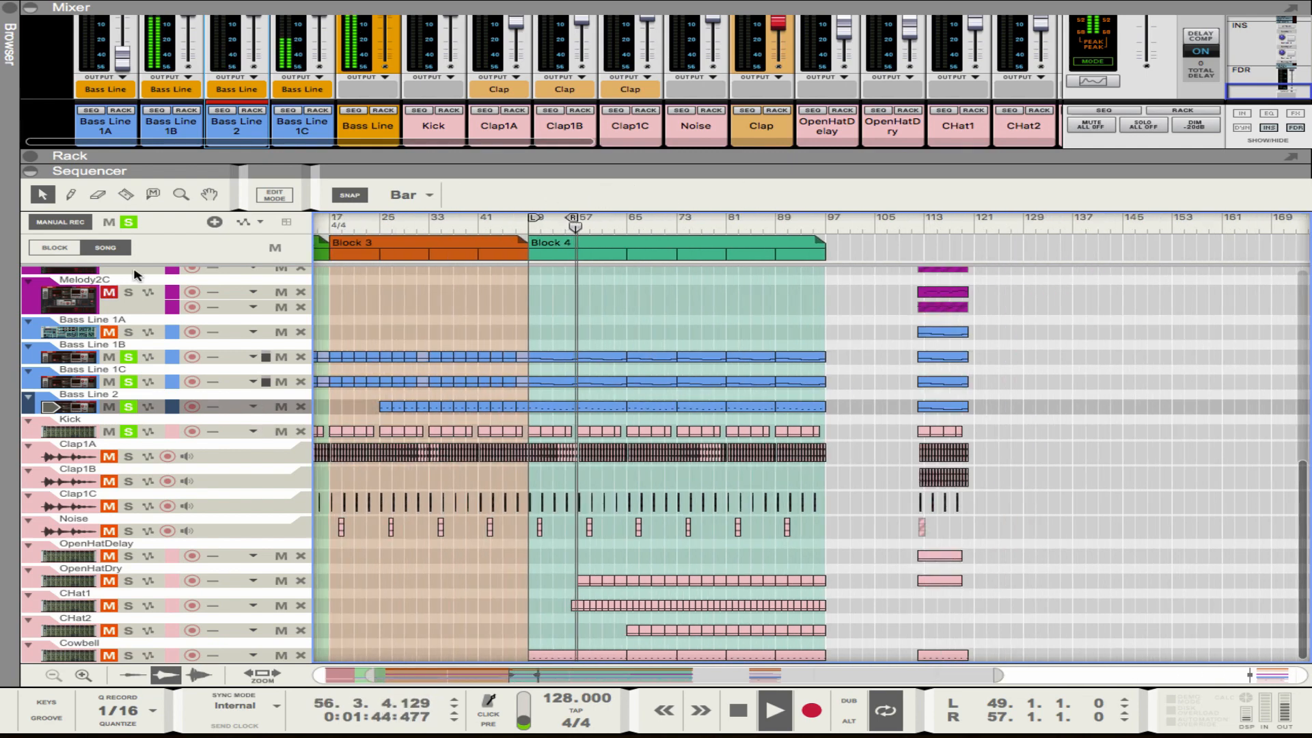
Step: Clear the track solos and select the last two notes of the Bass Line 2 clip at bars 55 and 56
click(128, 222)
scroll(547, 273, left, 4)
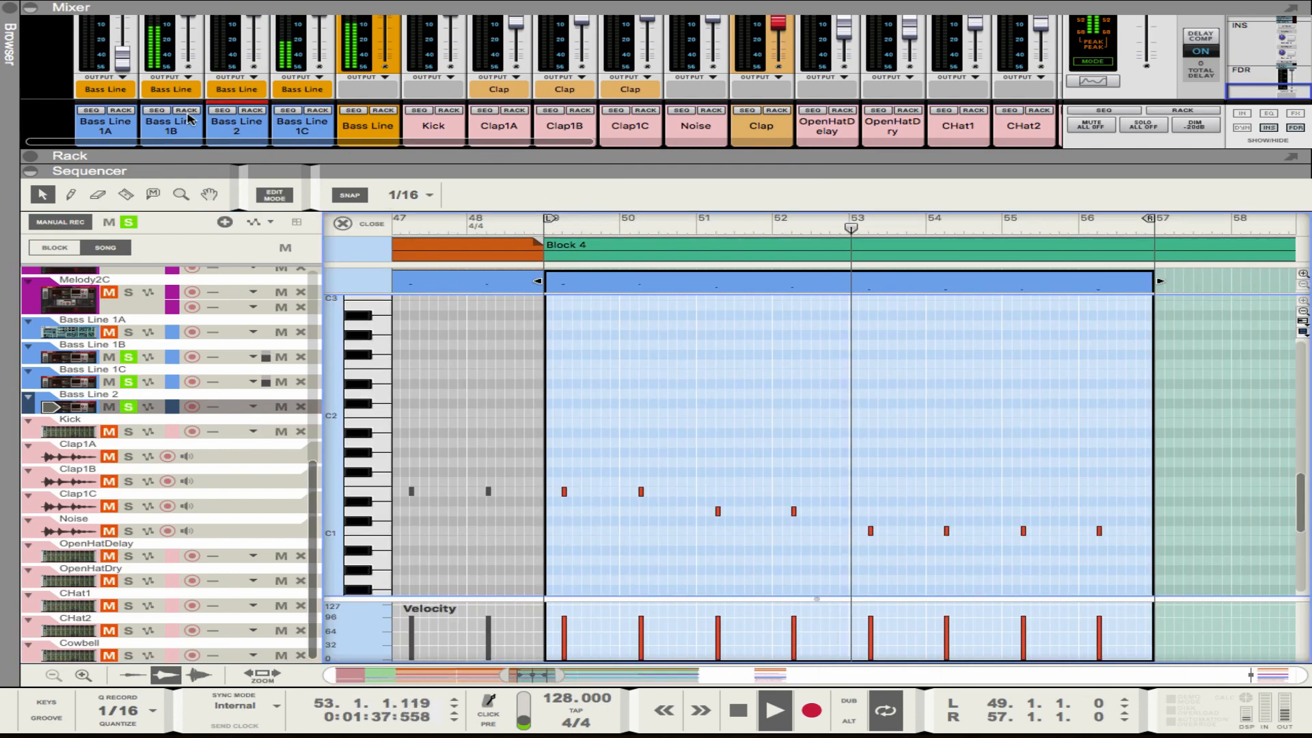
drag(1188, 476, 1018, 483)
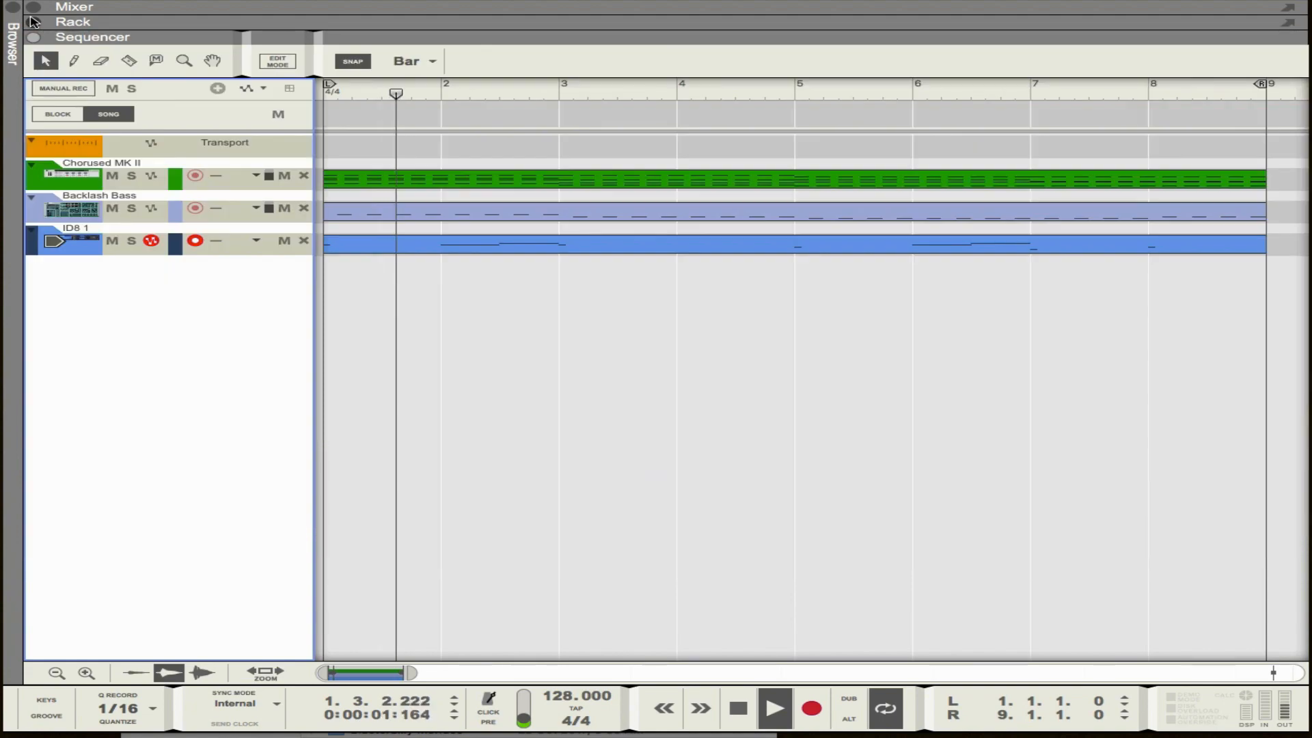
Step: Open the Browser and add a Redrum Drum Computer track below the ID8 1 track
click(14, 7)
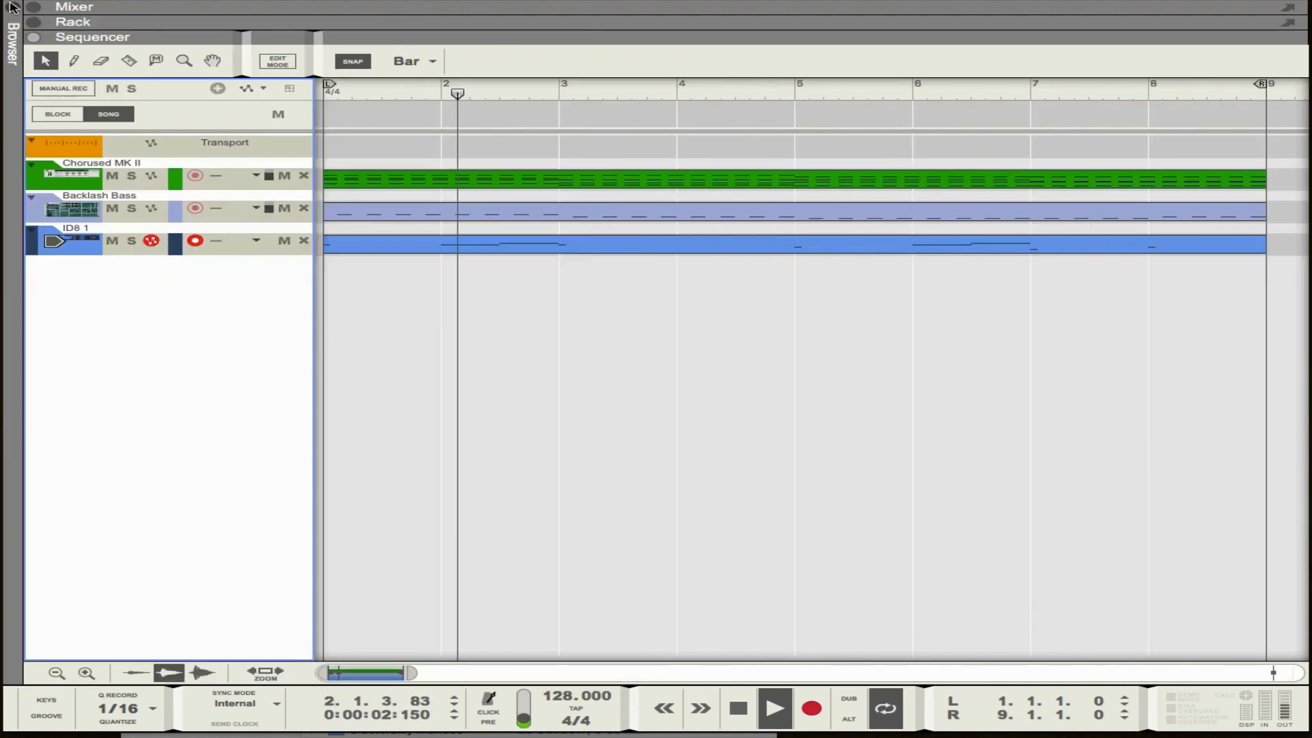
scroll(266, 305, up, 5)
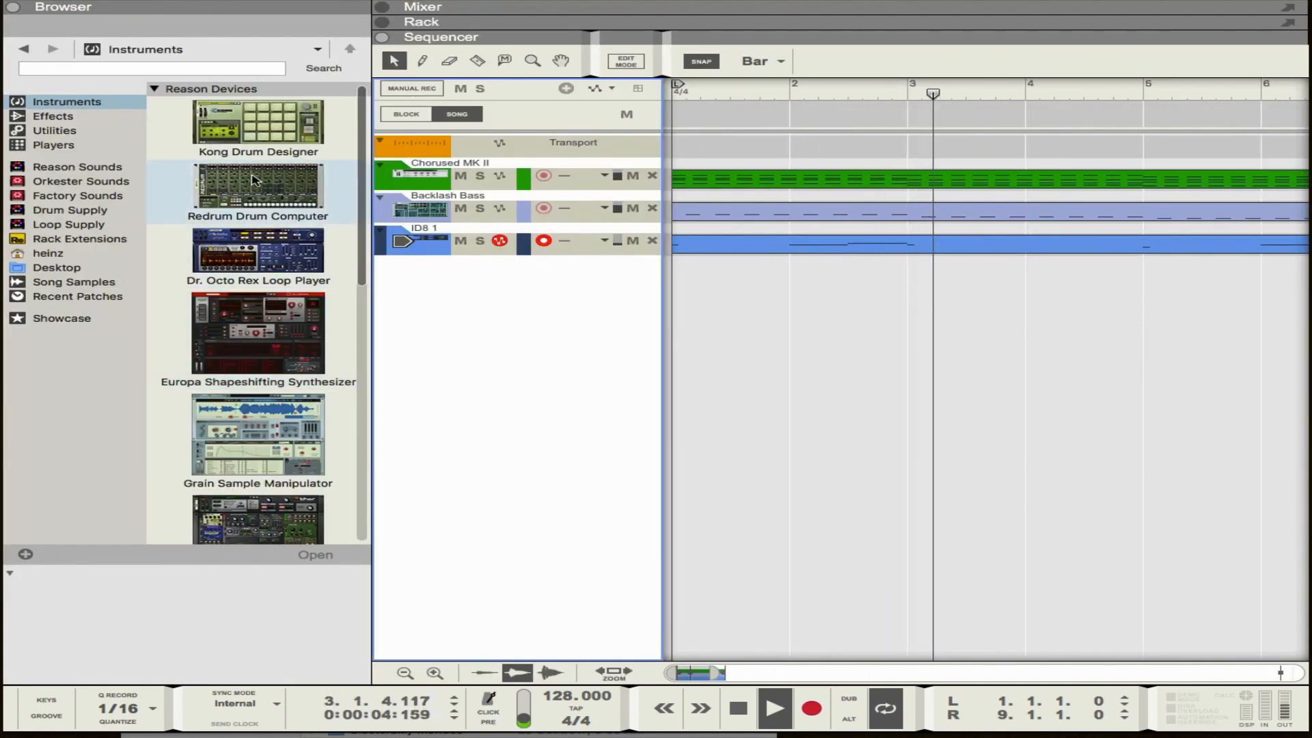
drag(258, 186, 500, 294)
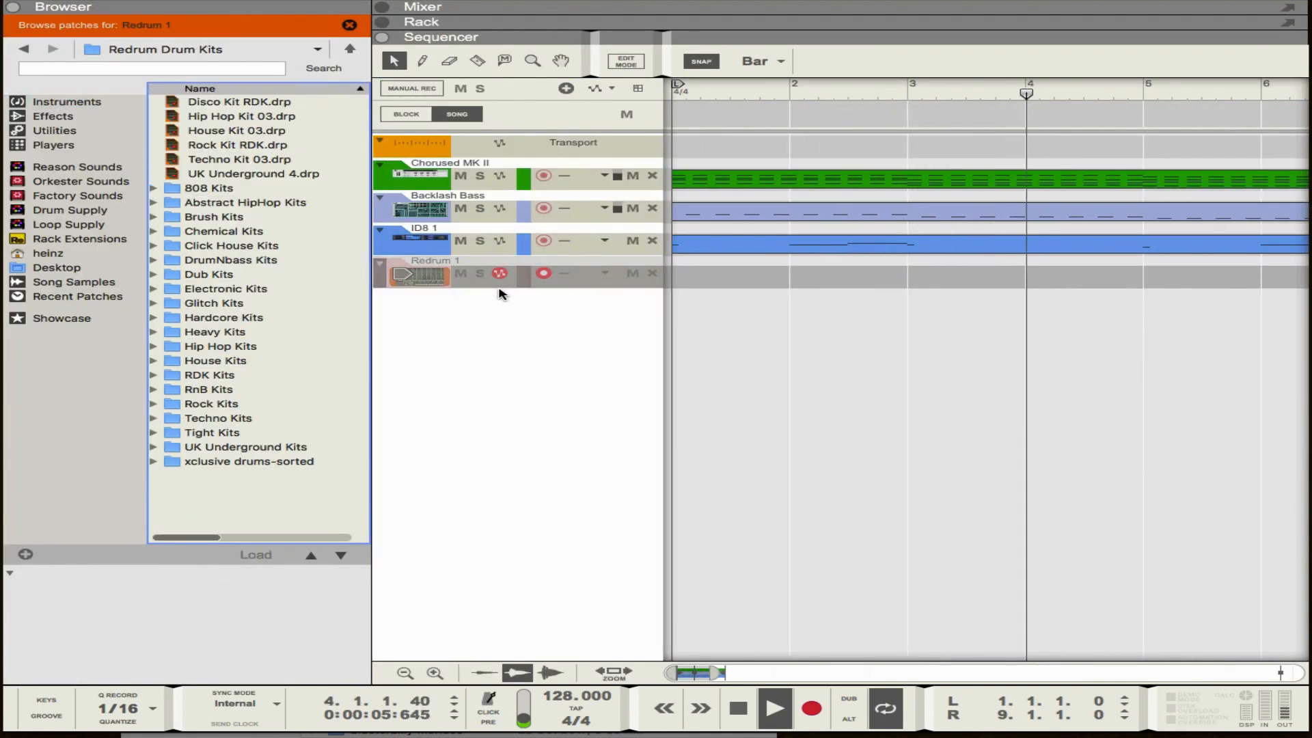
click(743, 307)
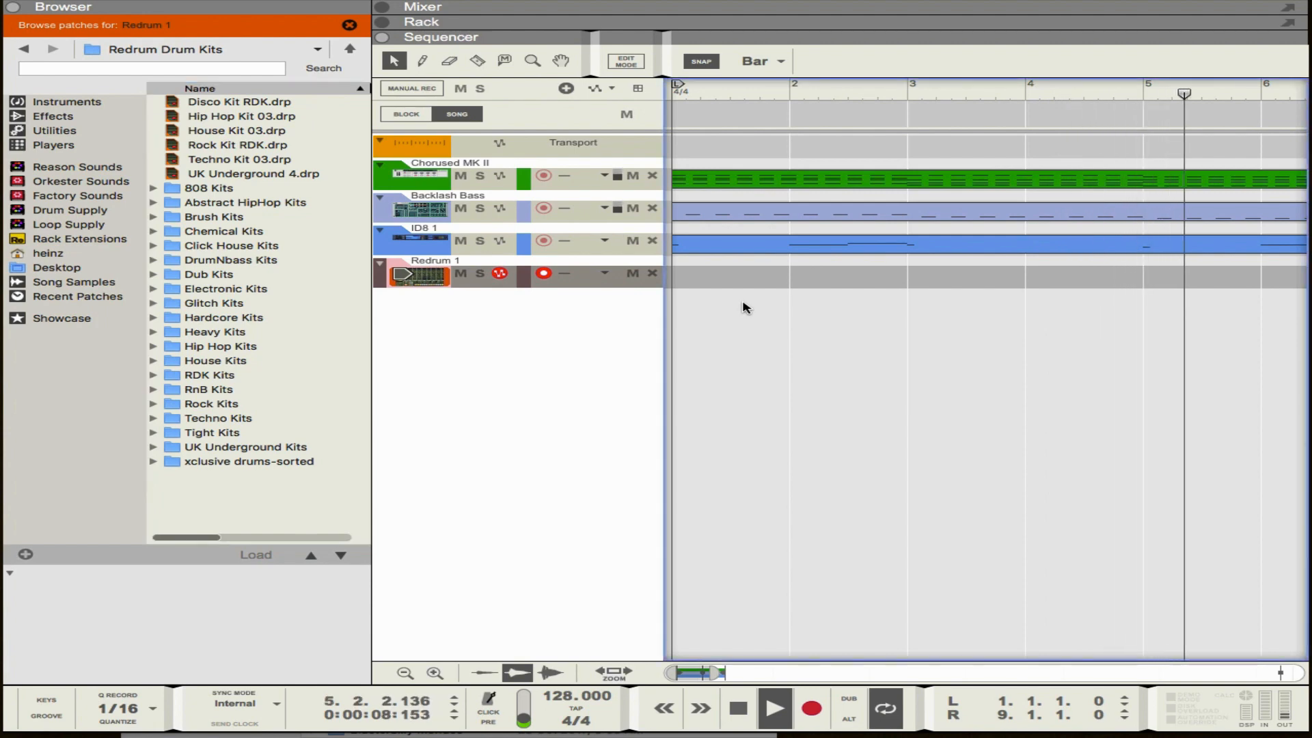
Step: Draw a one-bar clip at bar 1 on the Redrum 1 track and set the loop's end to bar 3
key(g)
key(g)
key(g)
key(g)
key(g)
key(g)
key(g)
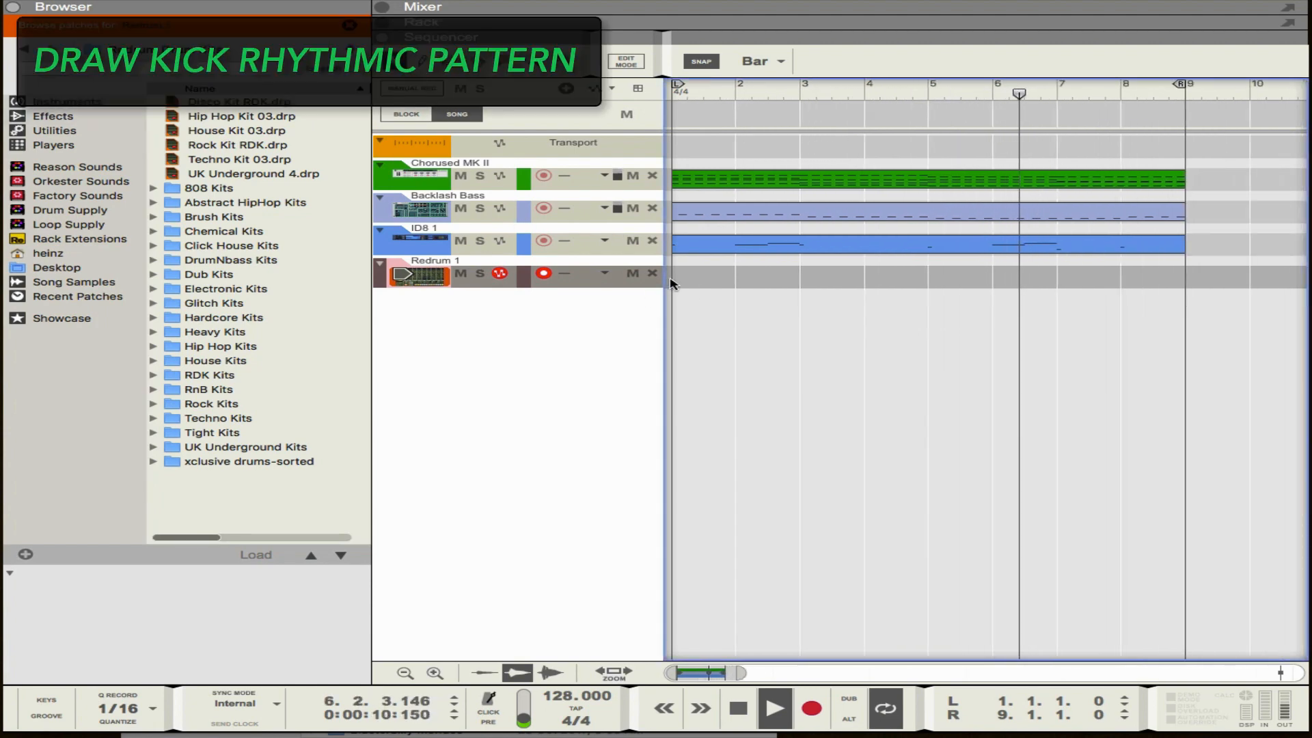
mouse_move(675, 278)
mouse_down()
mouse_move(778, 278)
mouse_move(737, 276)
mouse_up()
super+click(802, 94)
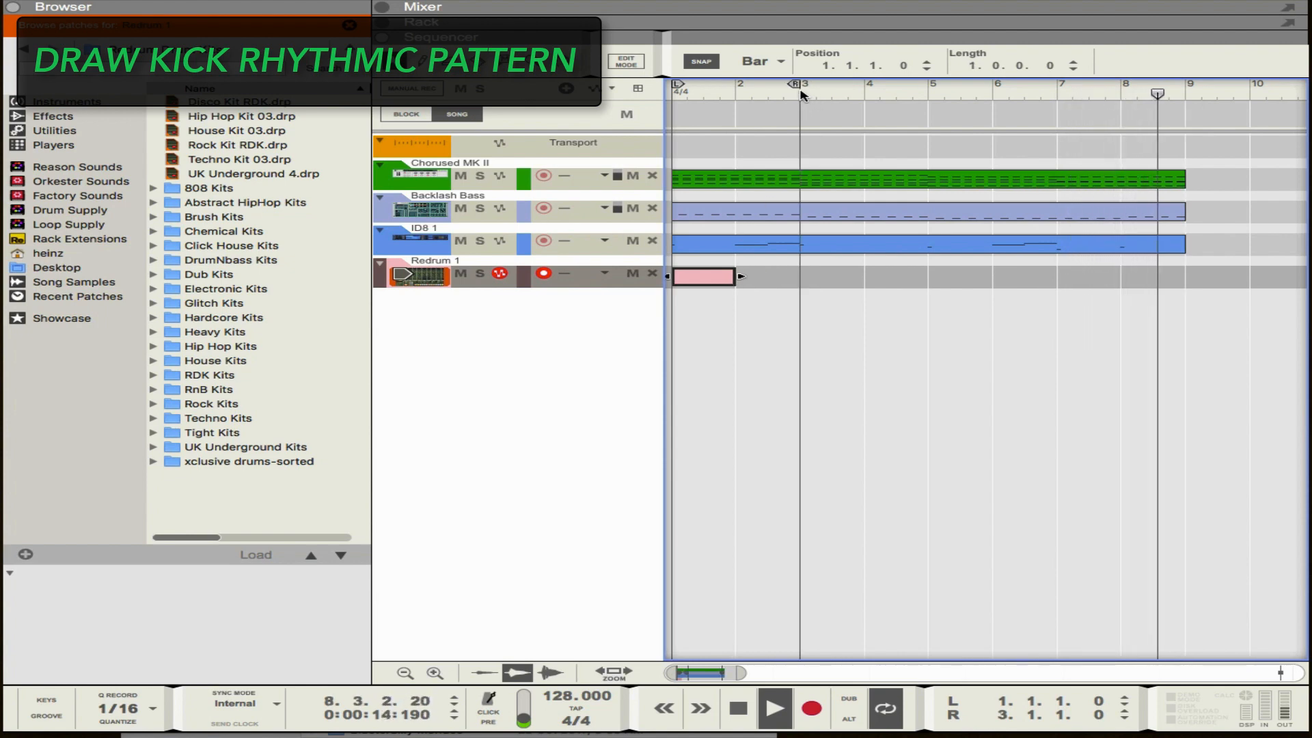
key(space)
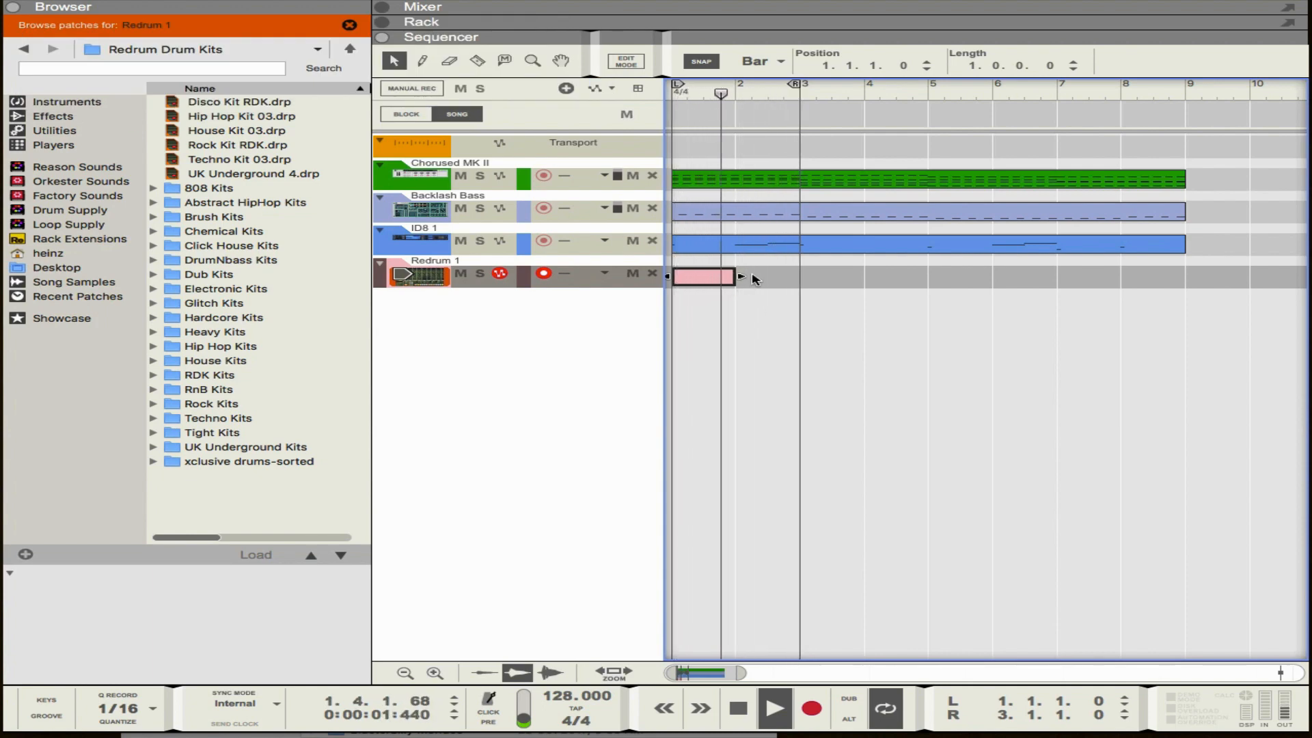
Step: Extend the Redrum clip to two bars and fill Channel 1 with eight quarter notes at 1/4 snap, closing the editor
double_click(717, 278)
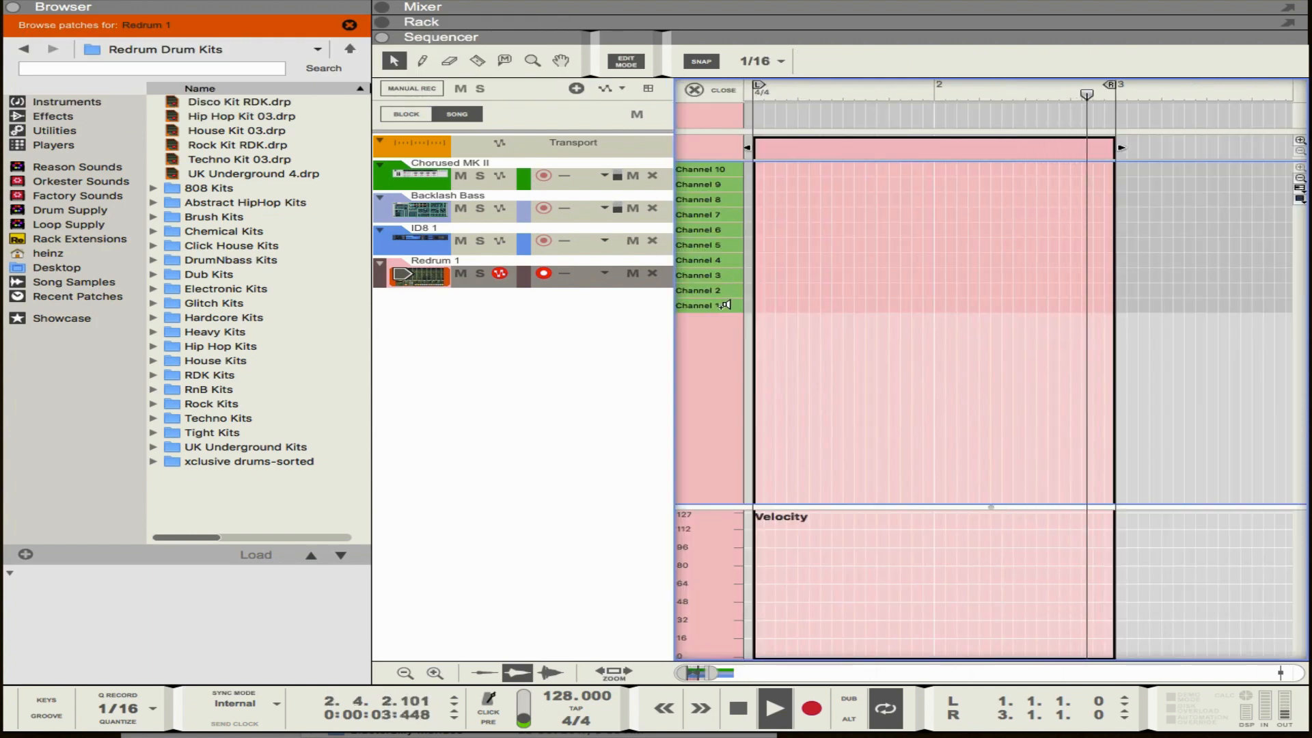
click(758, 61)
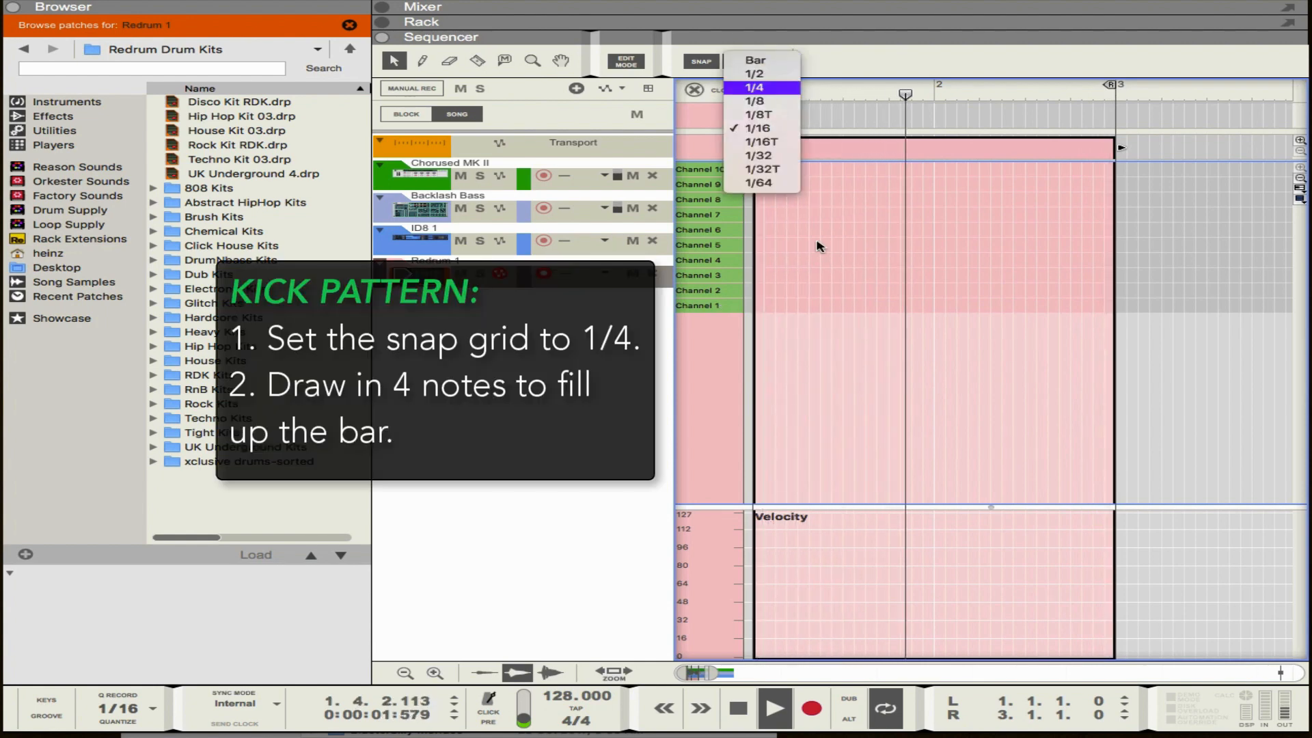
click(755, 85)
drag(773, 301, 1110, 301)
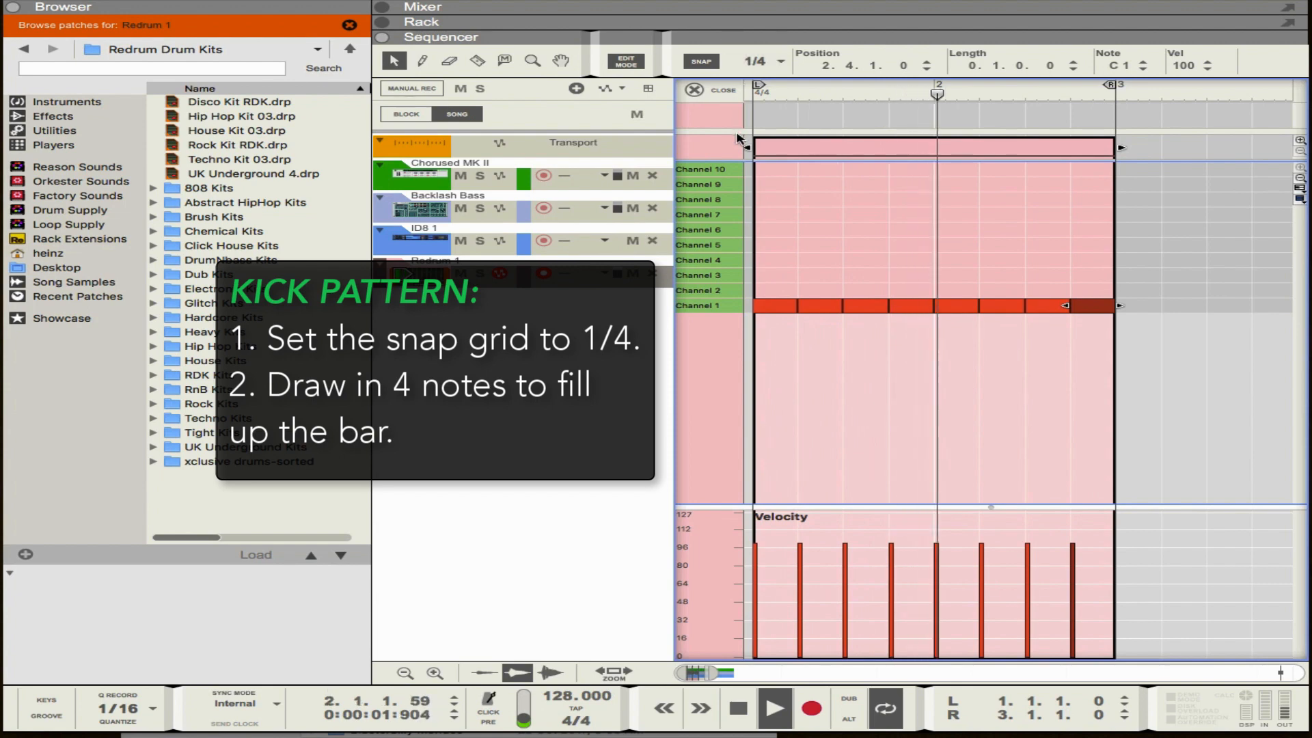
click(710, 89)
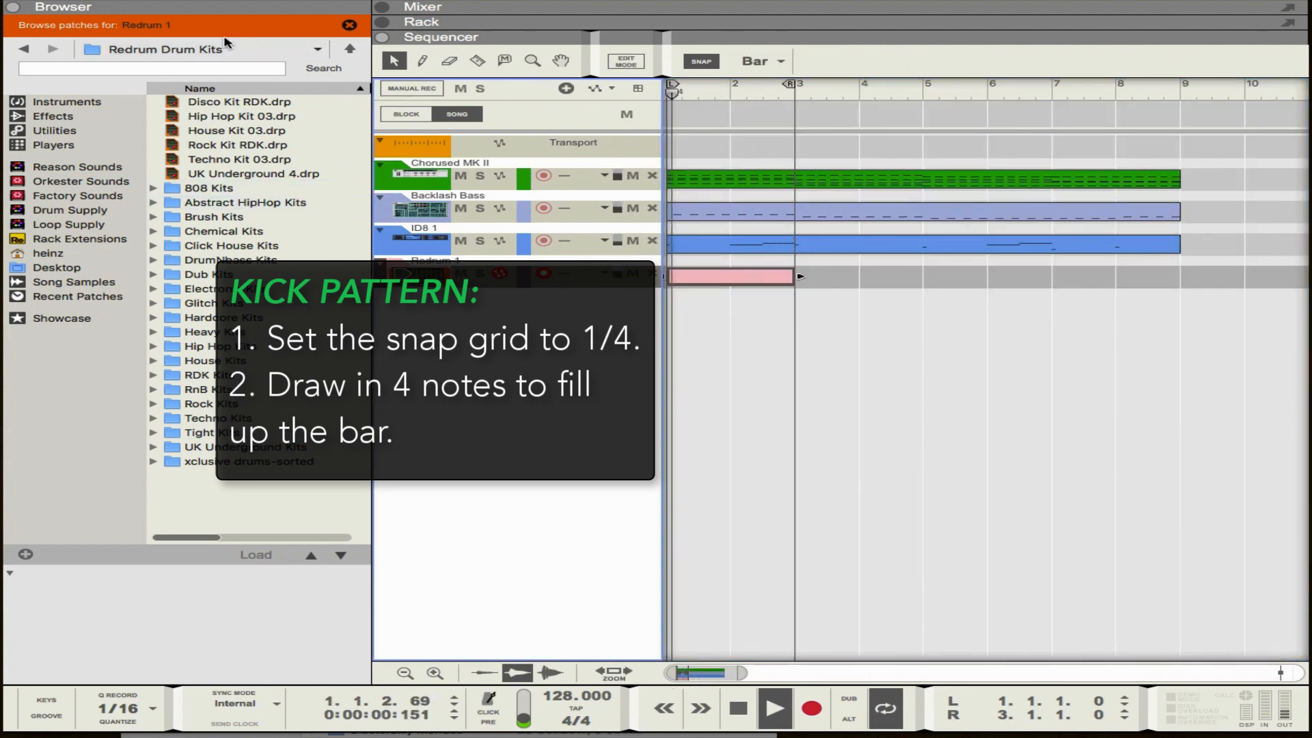
Step: Browse the Factory Sounds' Kong Patches for kicks, through Kong Sounds & Samples to the 1. Bass Drums folder
click(77, 195)
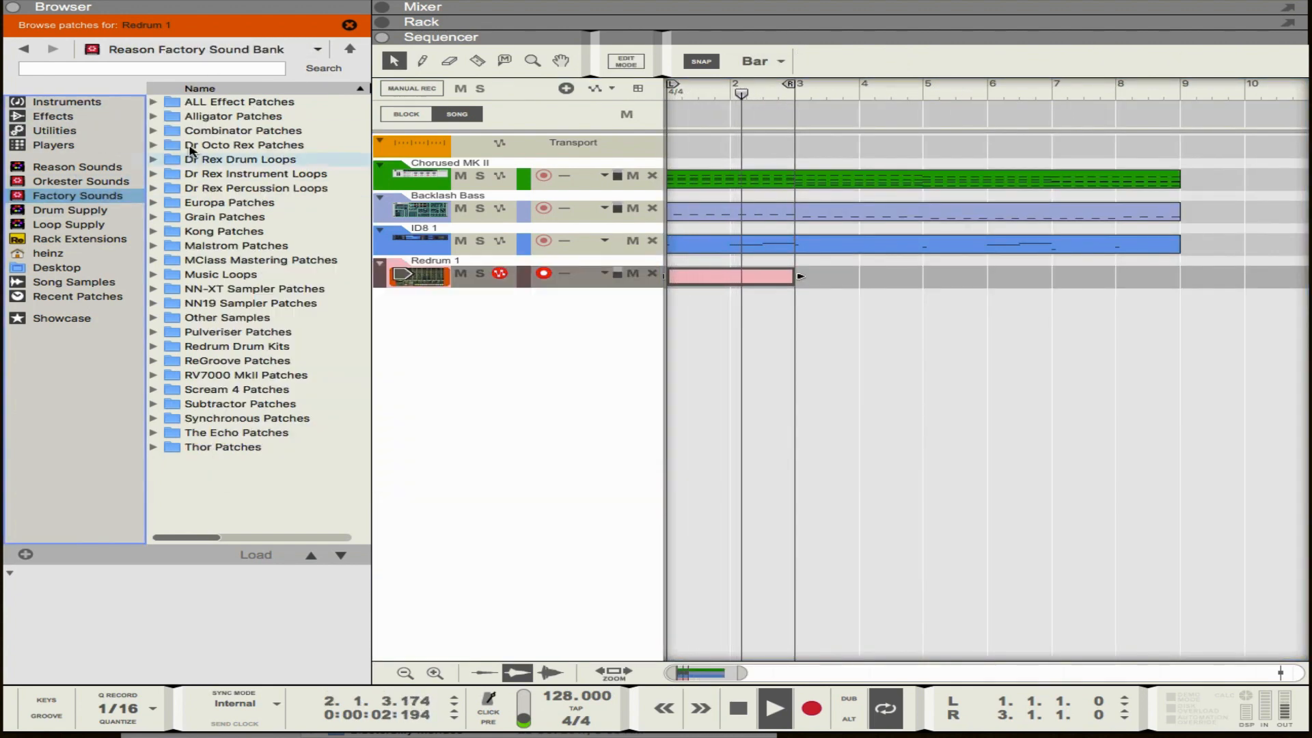
double_click(257, 232)
click(225, 160)
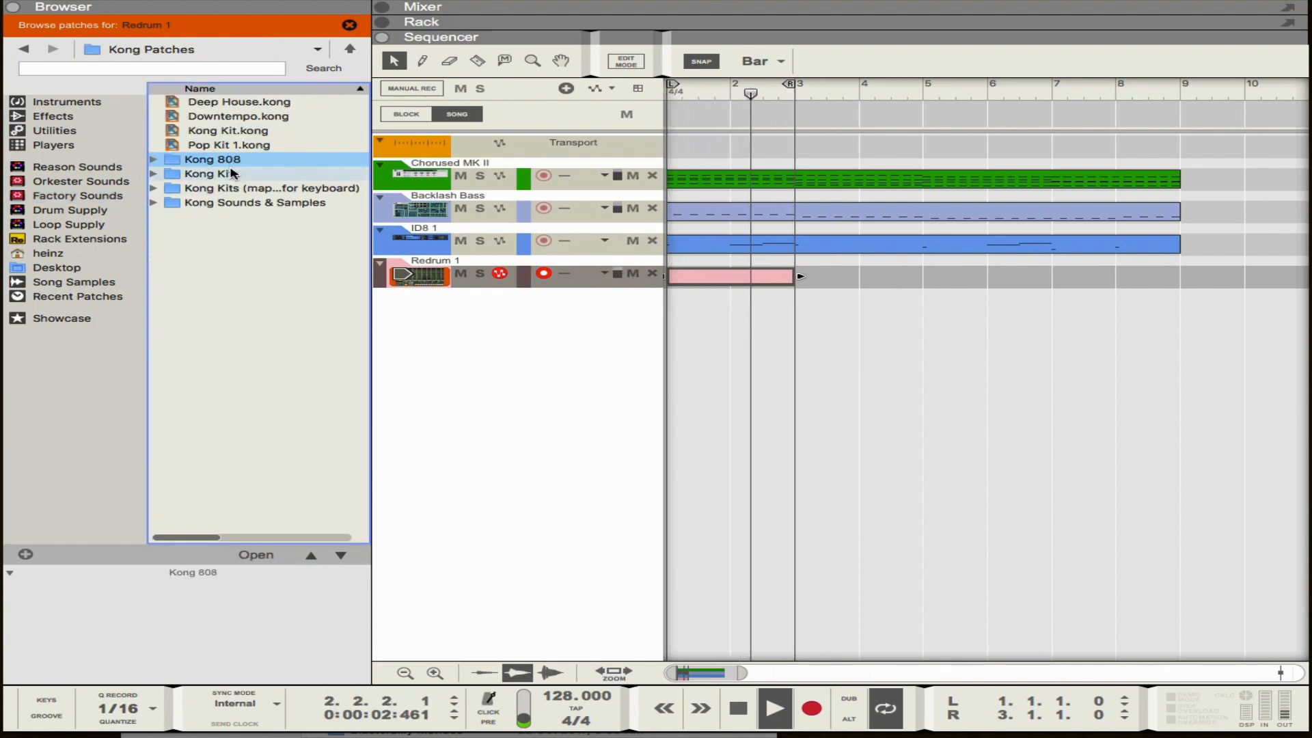
double_click(212, 173)
click(23, 49)
double_click(218, 202)
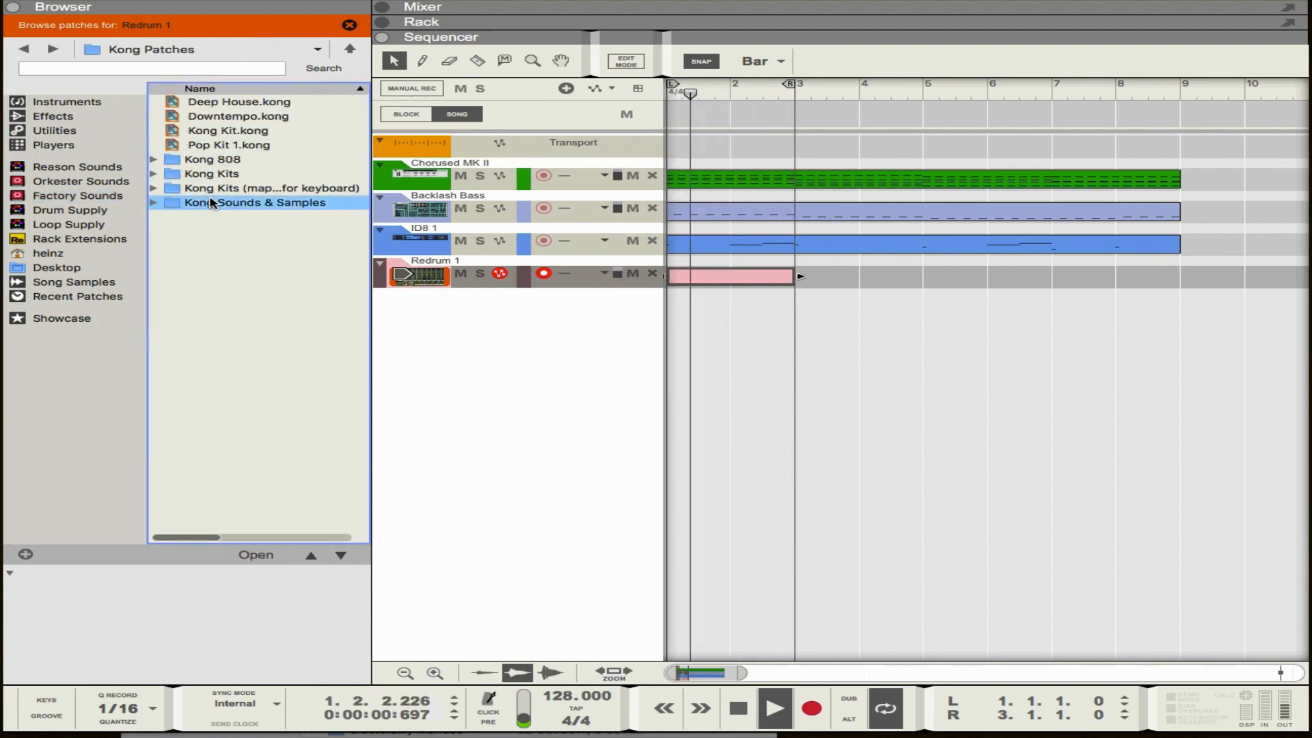
double_click(219, 102)
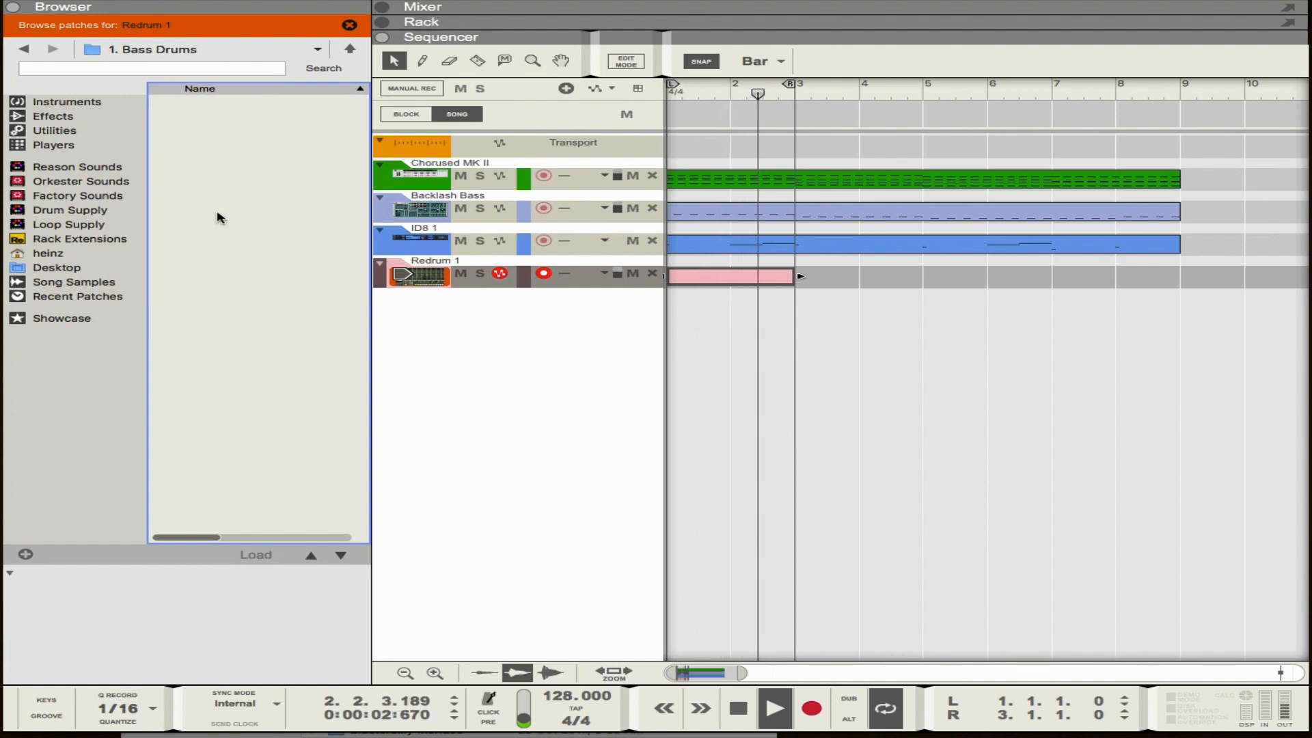
Step: Show the rack, browse samples for Redrum's drum channel 1, and open the 1. Bass Drums folder
click(382, 23)
click(504, 60)
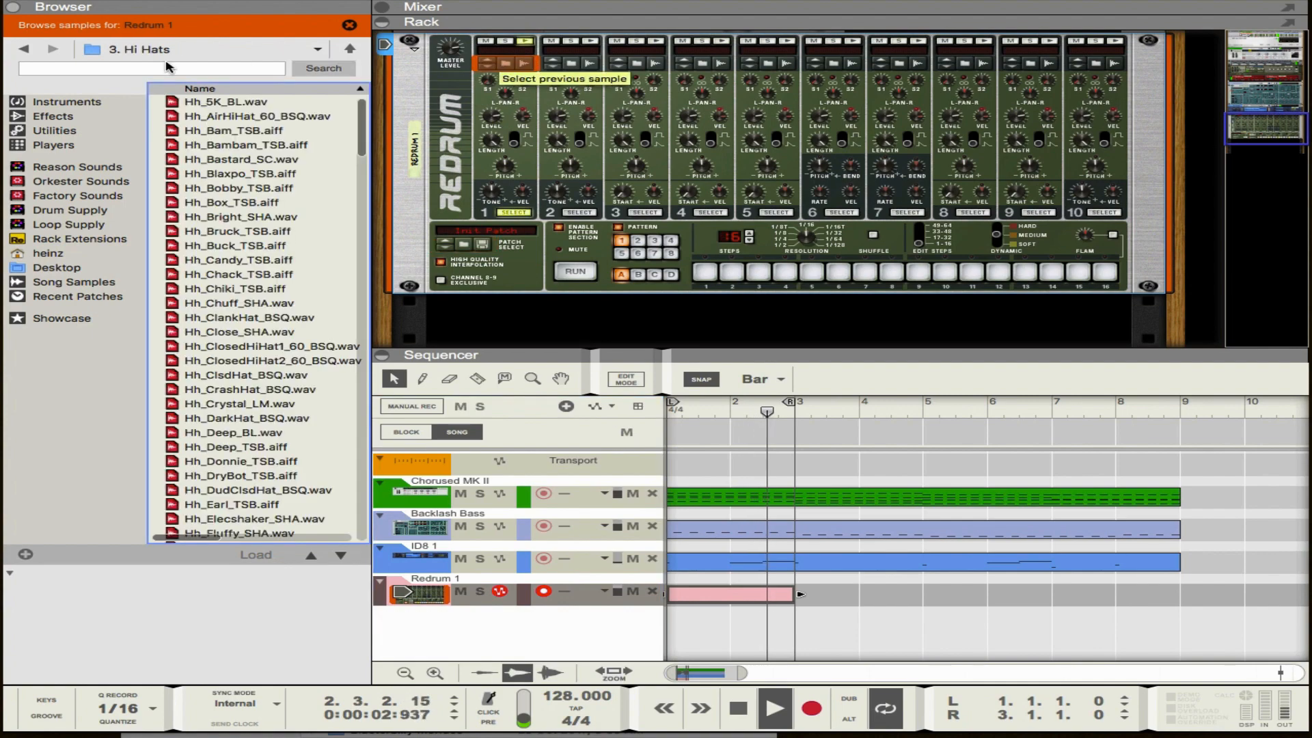
click(151, 49)
click(147, 67)
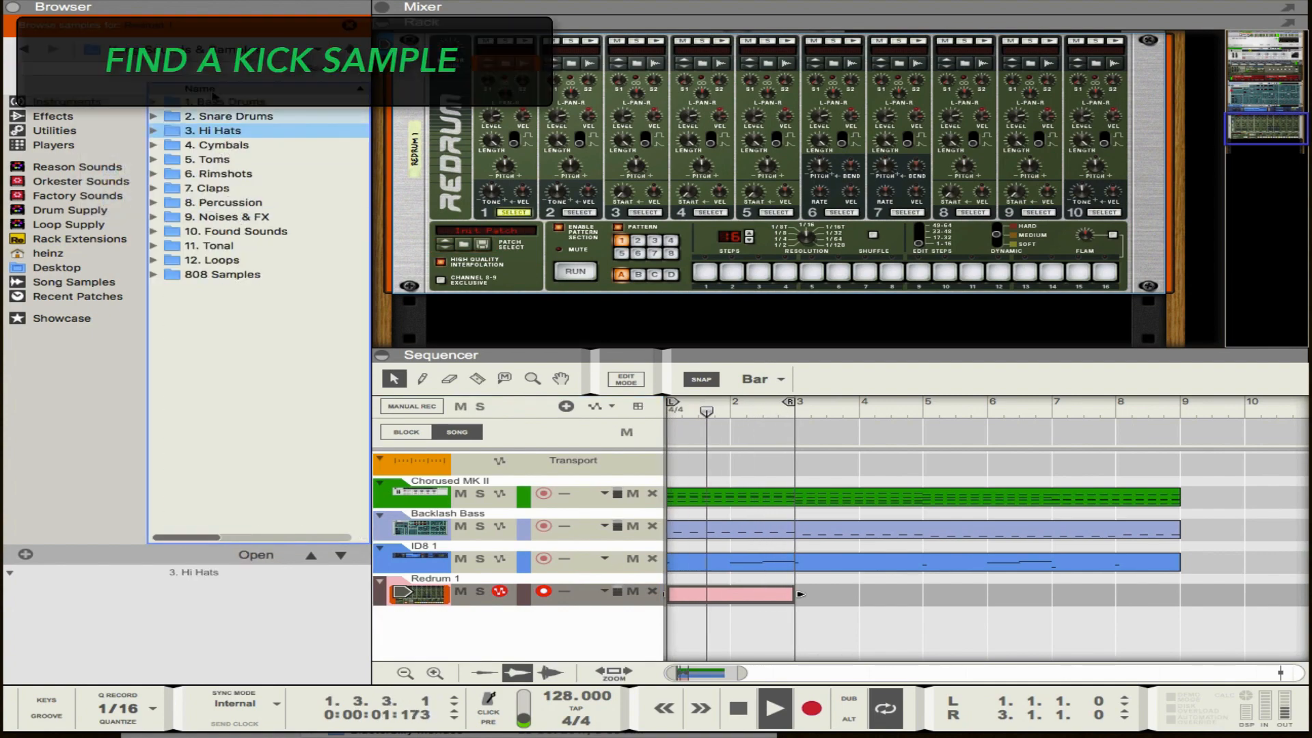
double_click(214, 104)
Step: Preview the bass drum samples around Bd_Bad_TSB.aiff and choose Bd_Baile_TSB.aiff for Redrum's drum channel 1
click(258, 289)
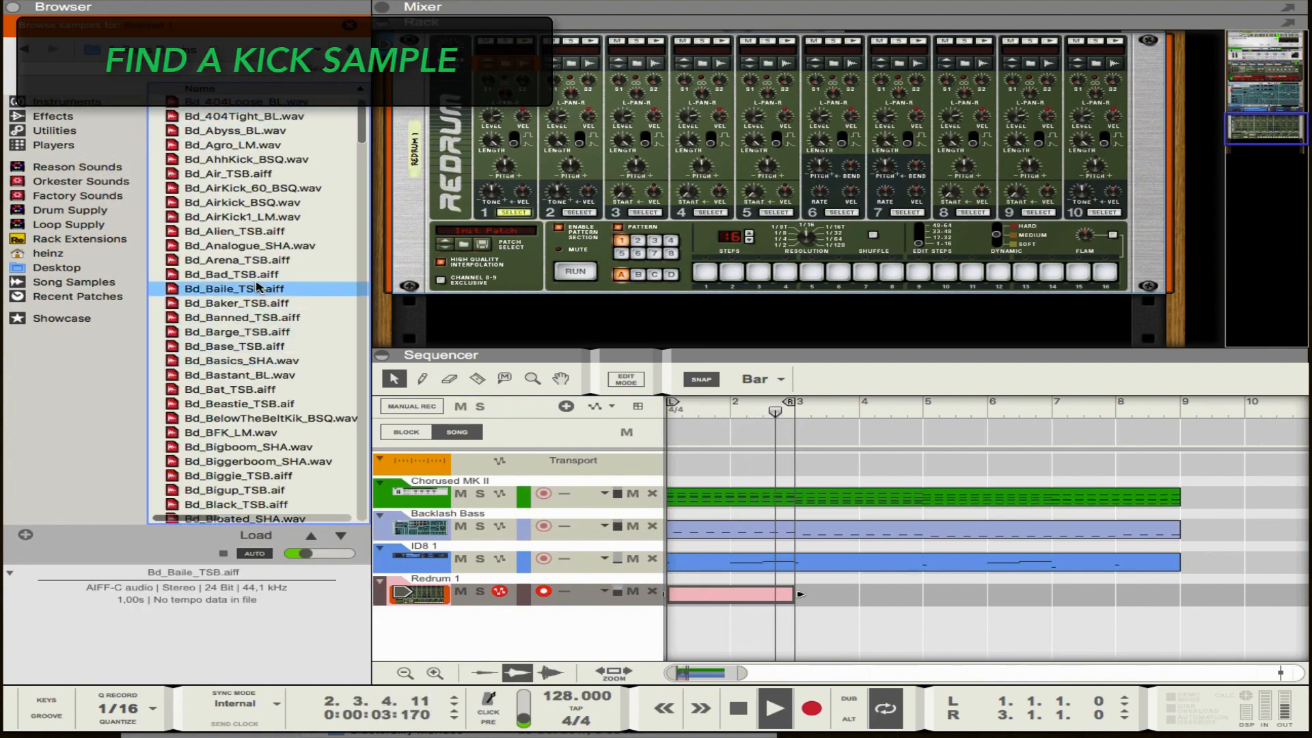
key(Up)
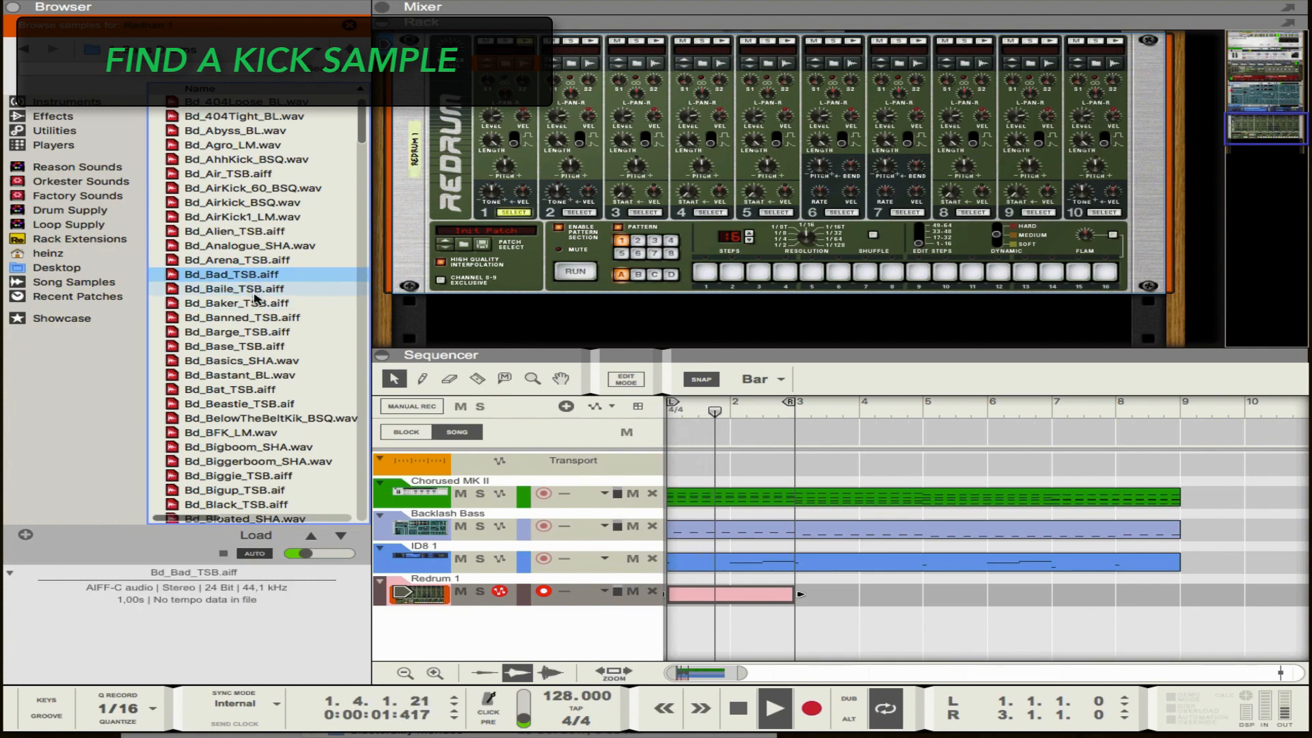
key(Down)
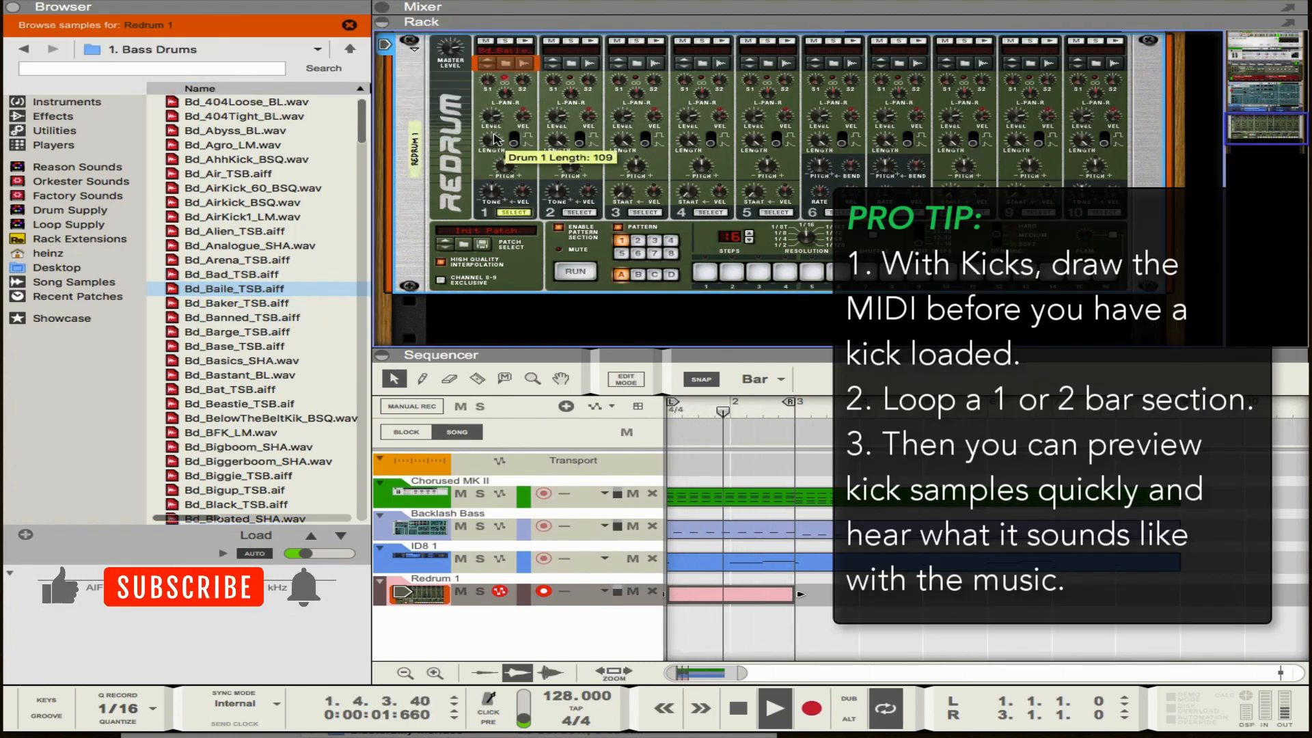
Step: Audition the bass drum samples following Bd_Baile_TSB.aiff one by one in Redrum's drum channel 1 while the loop plays
click(493, 67)
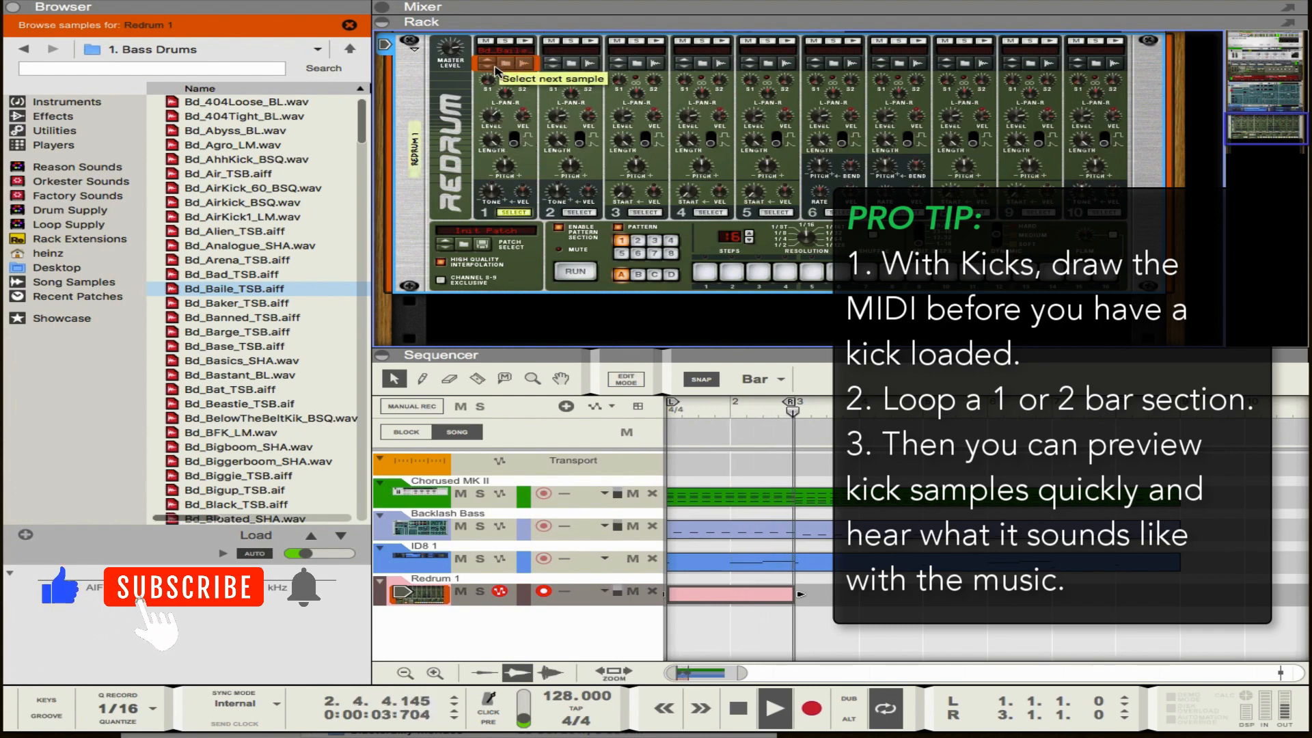
click(495, 67)
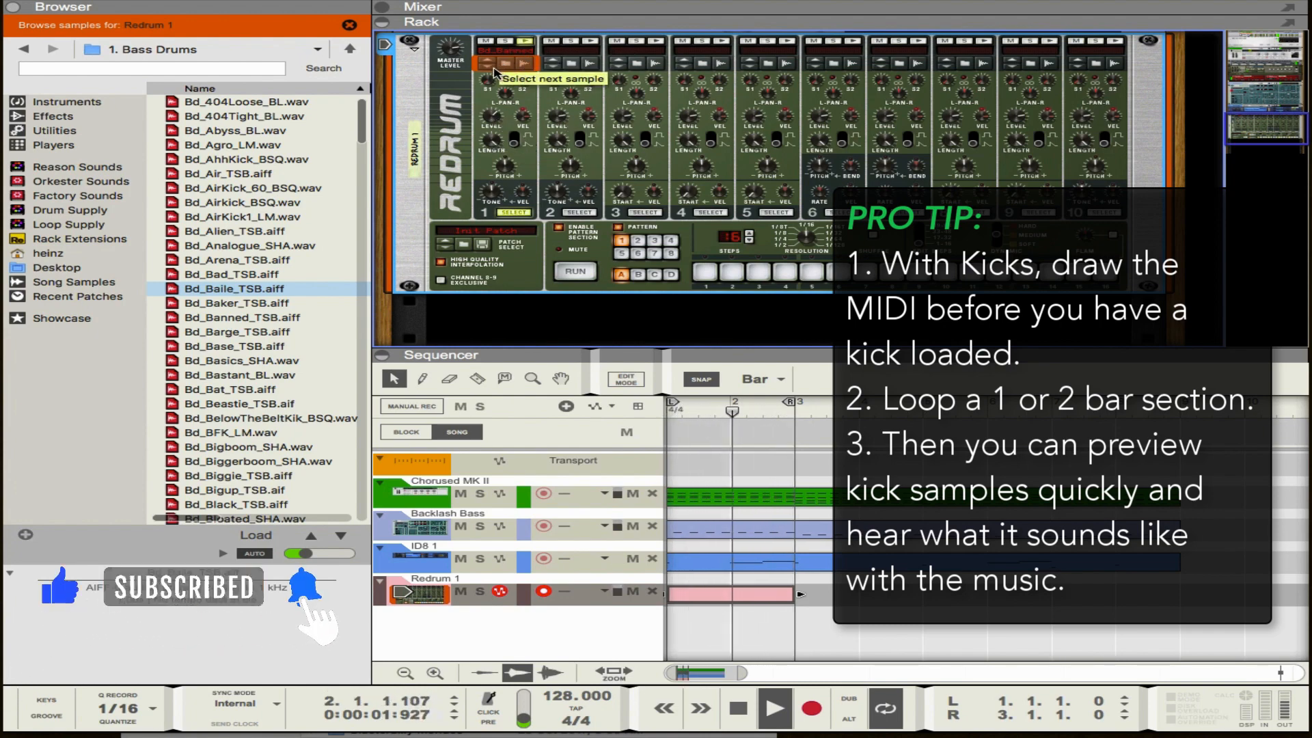
click(495, 67)
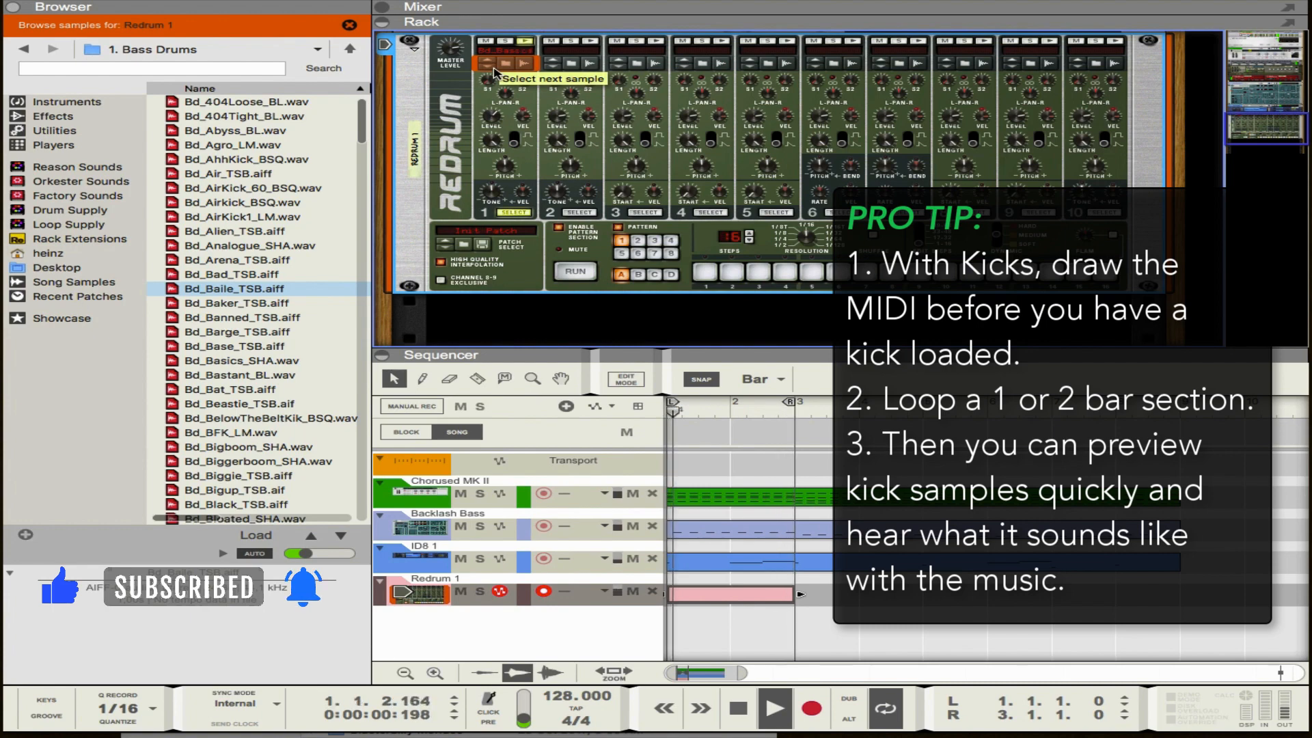
click(493, 67)
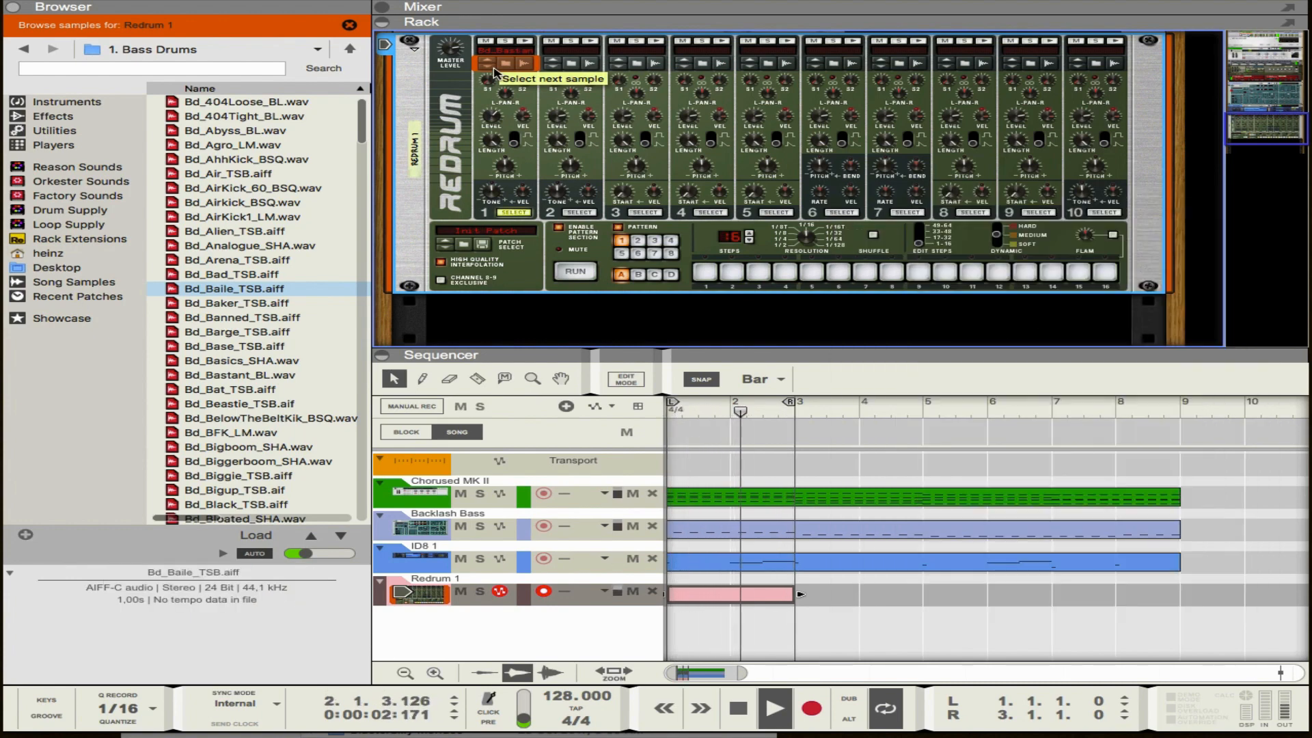
Step: Hide the browser, enlarge the sequencer, repeat the two-bar Redrum clip up to bar 9, and extend the loop's right locator to bar 9
click(12, 10)
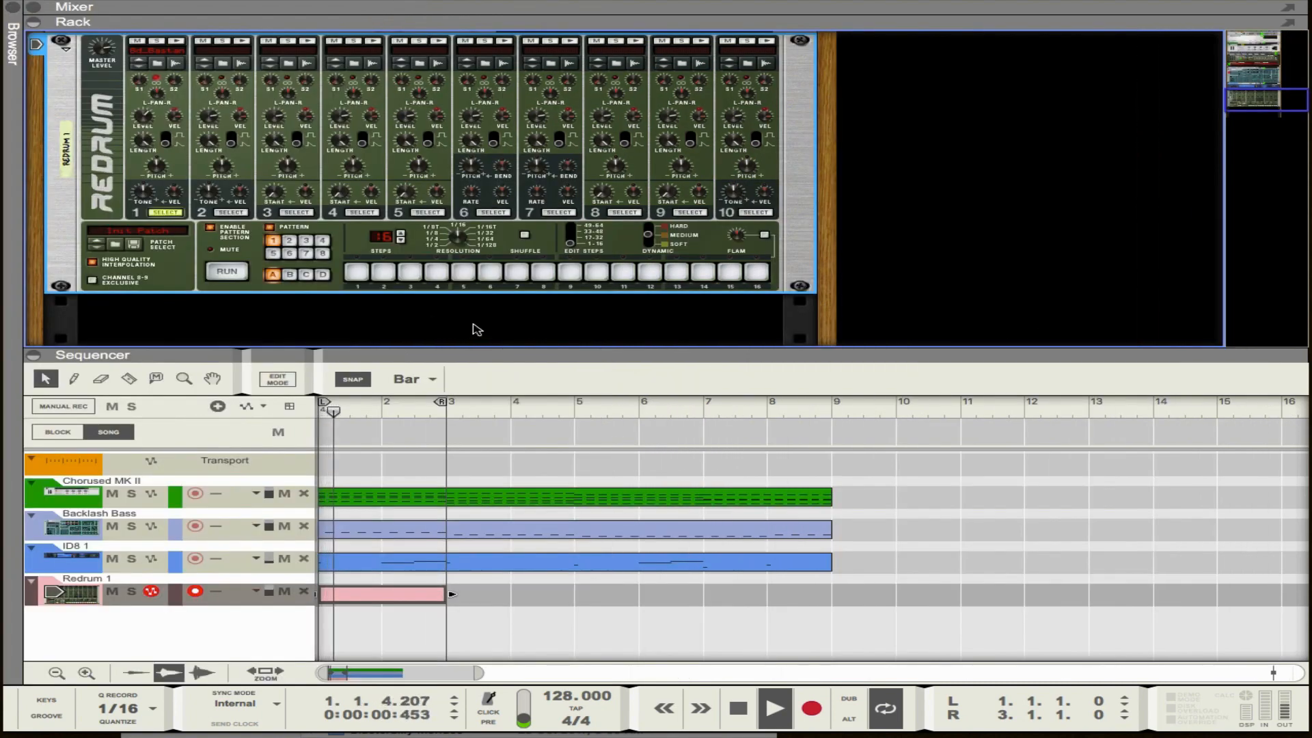
drag(487, 358, 506, 144)
click(433, 396)
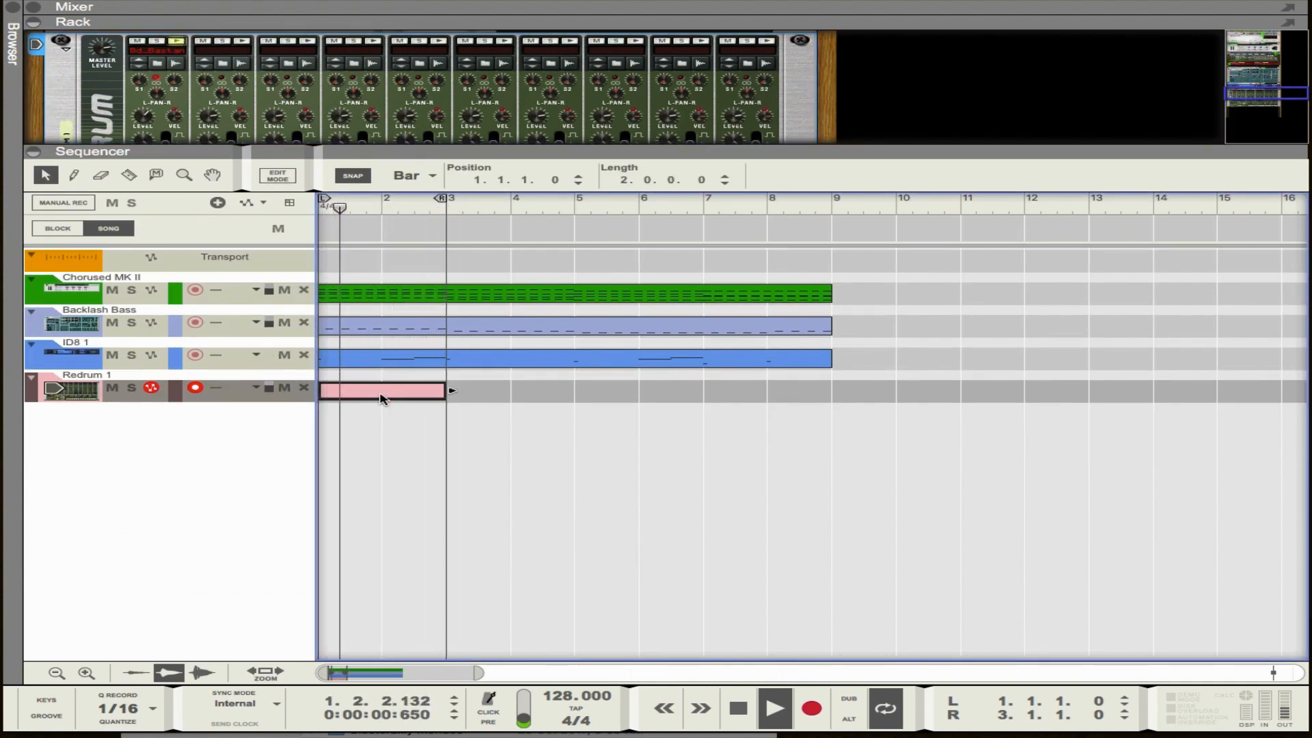
drag(381, 399, 742, 395)
mouse_move(440, 200)
mouse_down()
mouse_move(570, 198)
mouse_move(790, 234)
mouse_move(829, 200)
mouse_up()
click(702, 455)
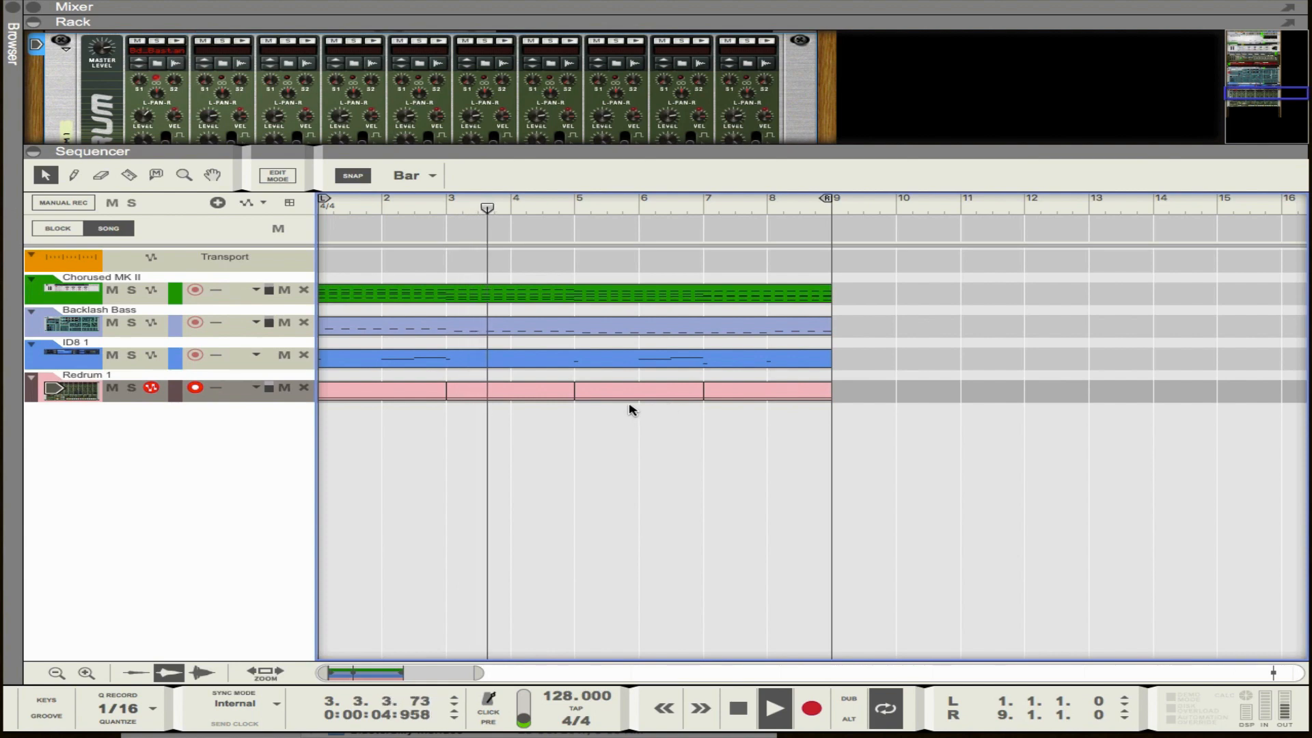
click(167, 424)
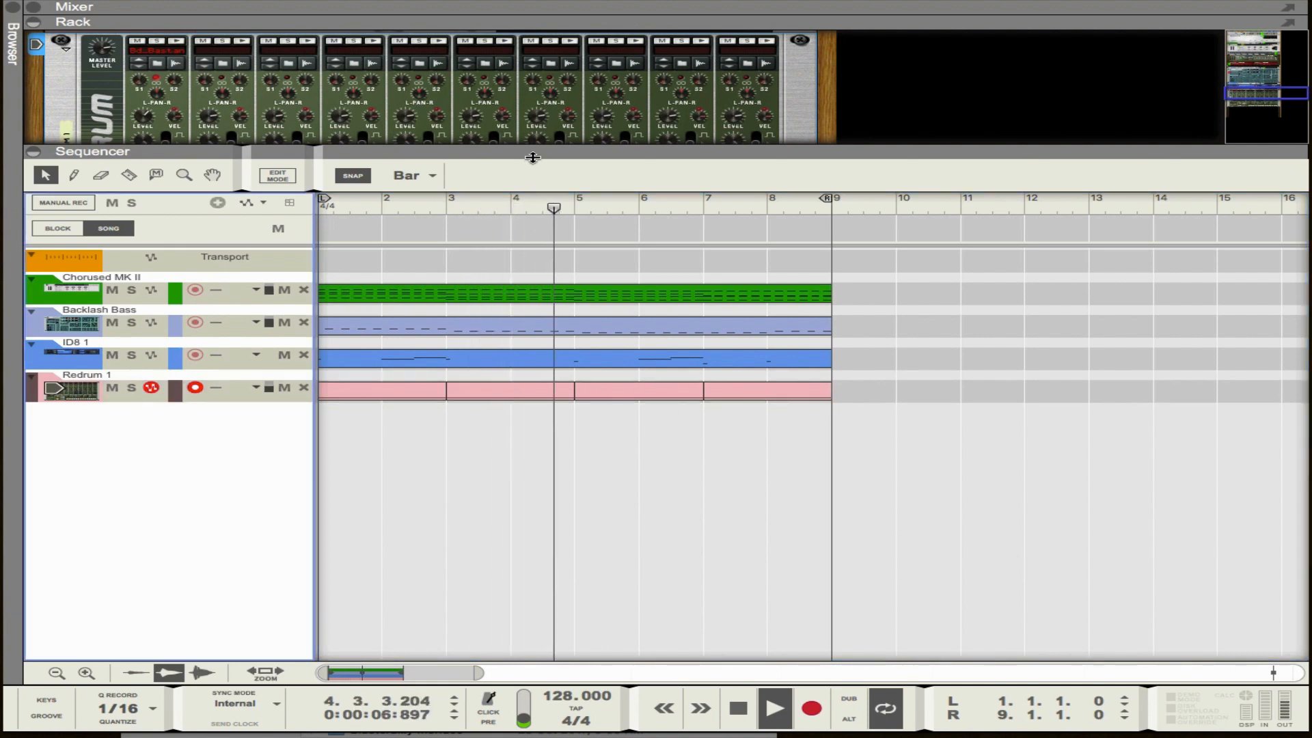
mouse_move(533, 157)
mouse_down()
mouse_move(537, 145)
mouse_move(540, 179)
mouse_up()
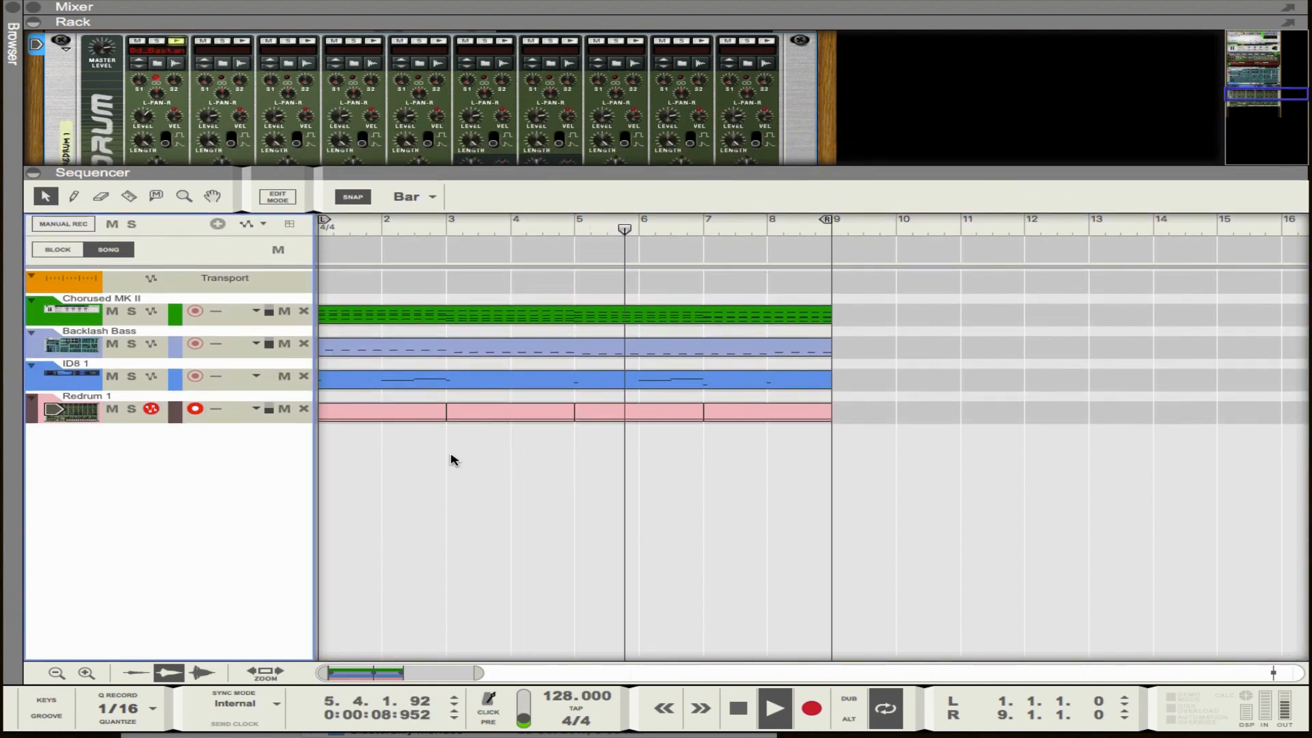
Step: Rename the Redrum 1 track as Kick
click(52, 382)
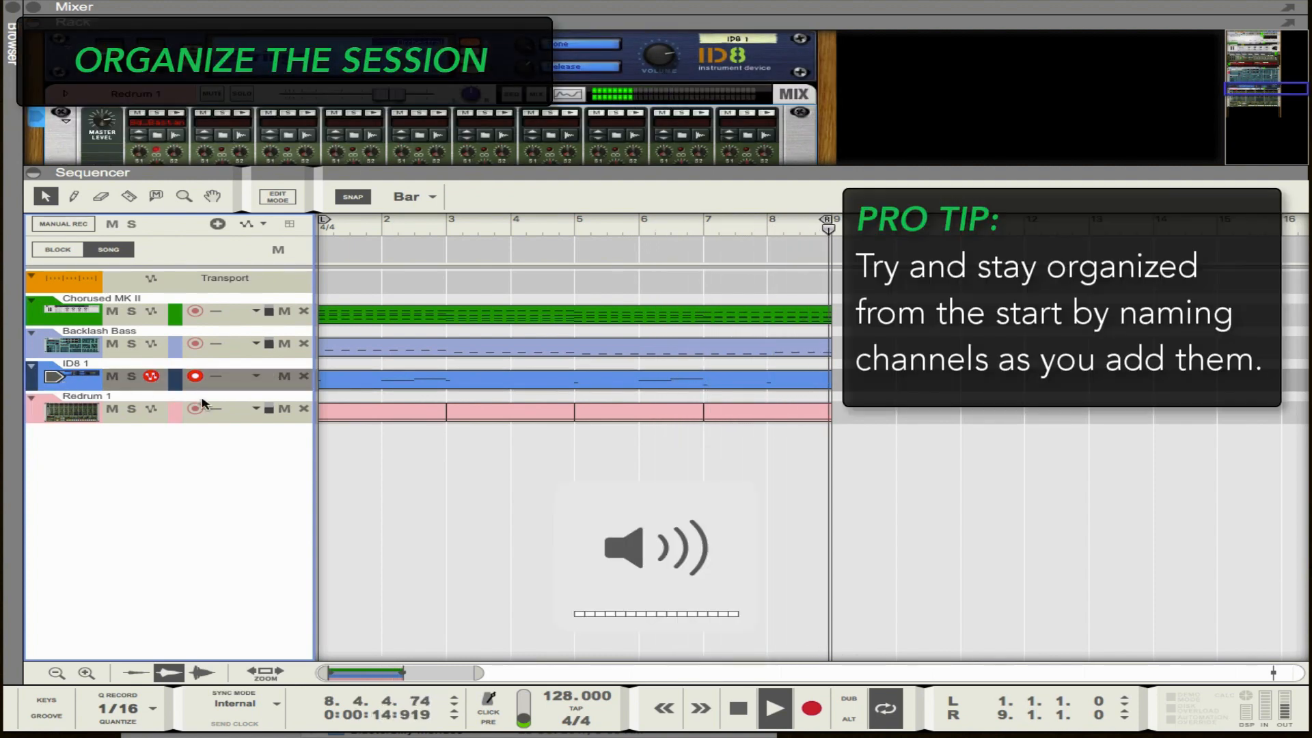
click(108, 403)
double_click(107, 402)
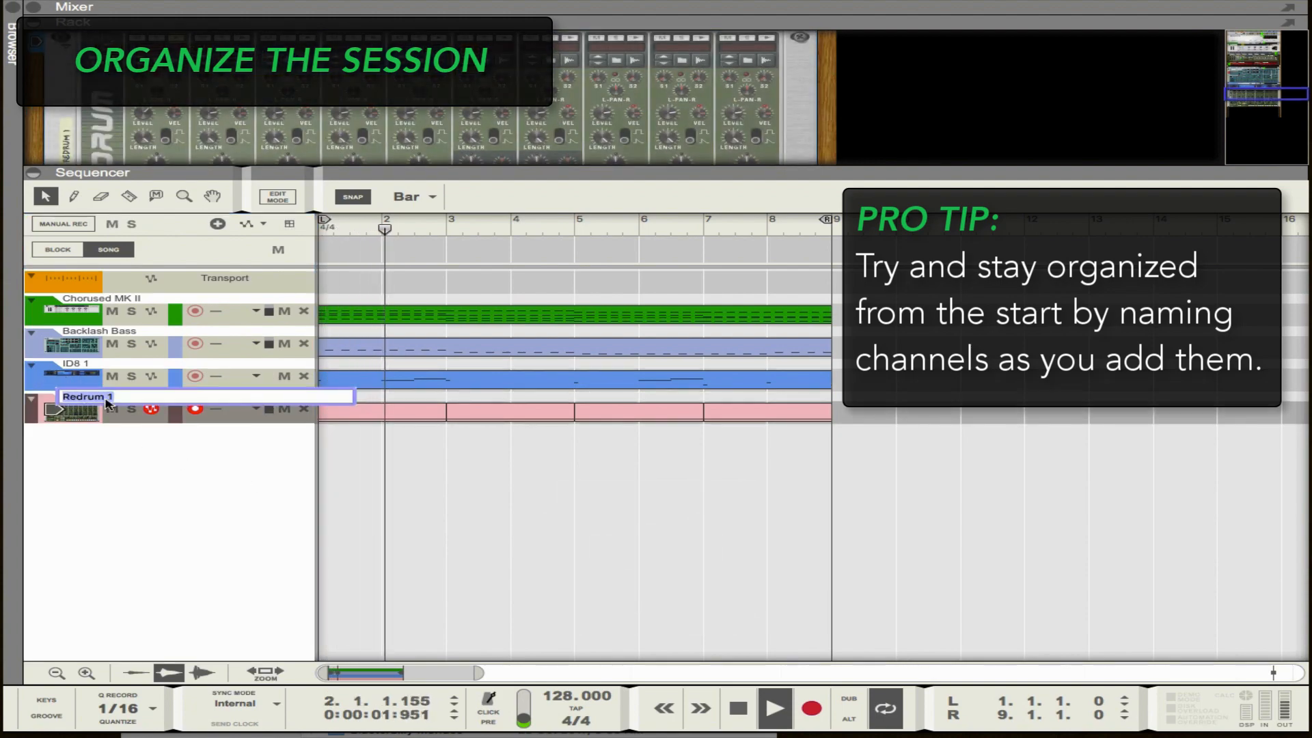
text(Kick)
key(Return)
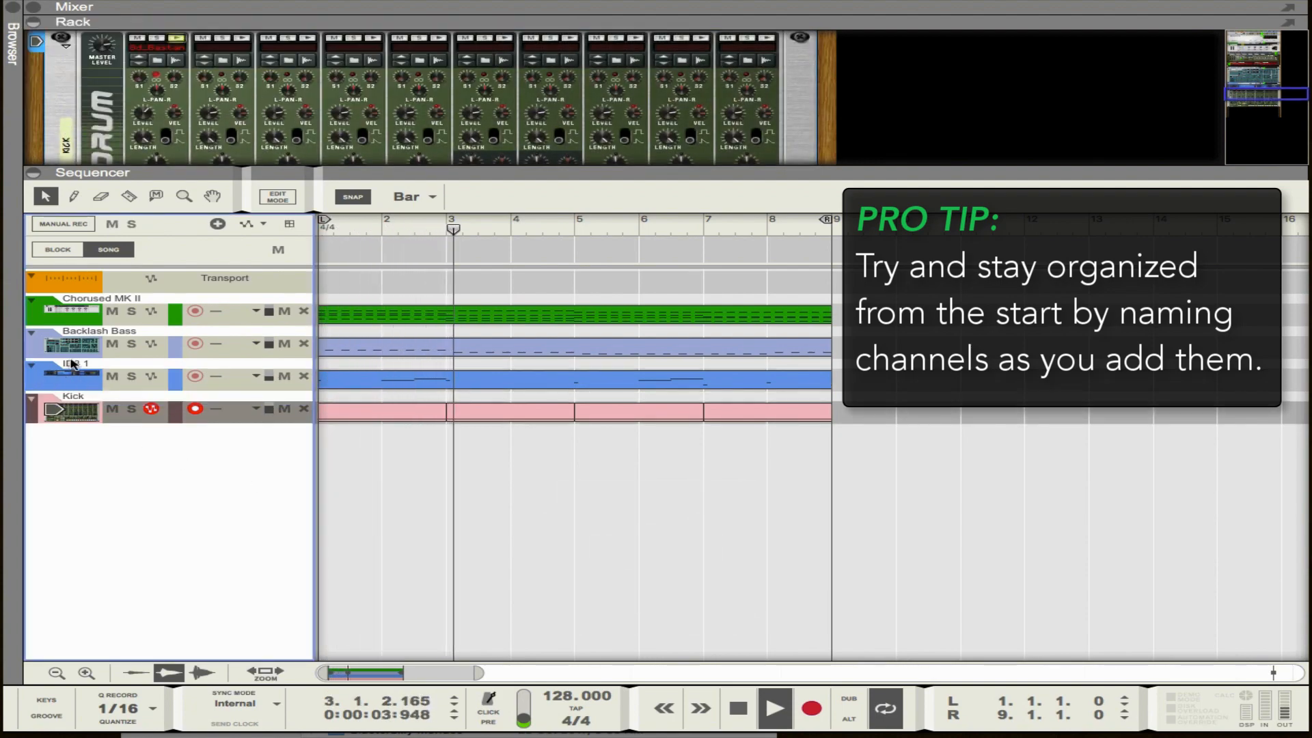
Step: Rename the Backlash Bass track as Bass Line 1
click(91, 341)
double_click(90, 332)
text(B)
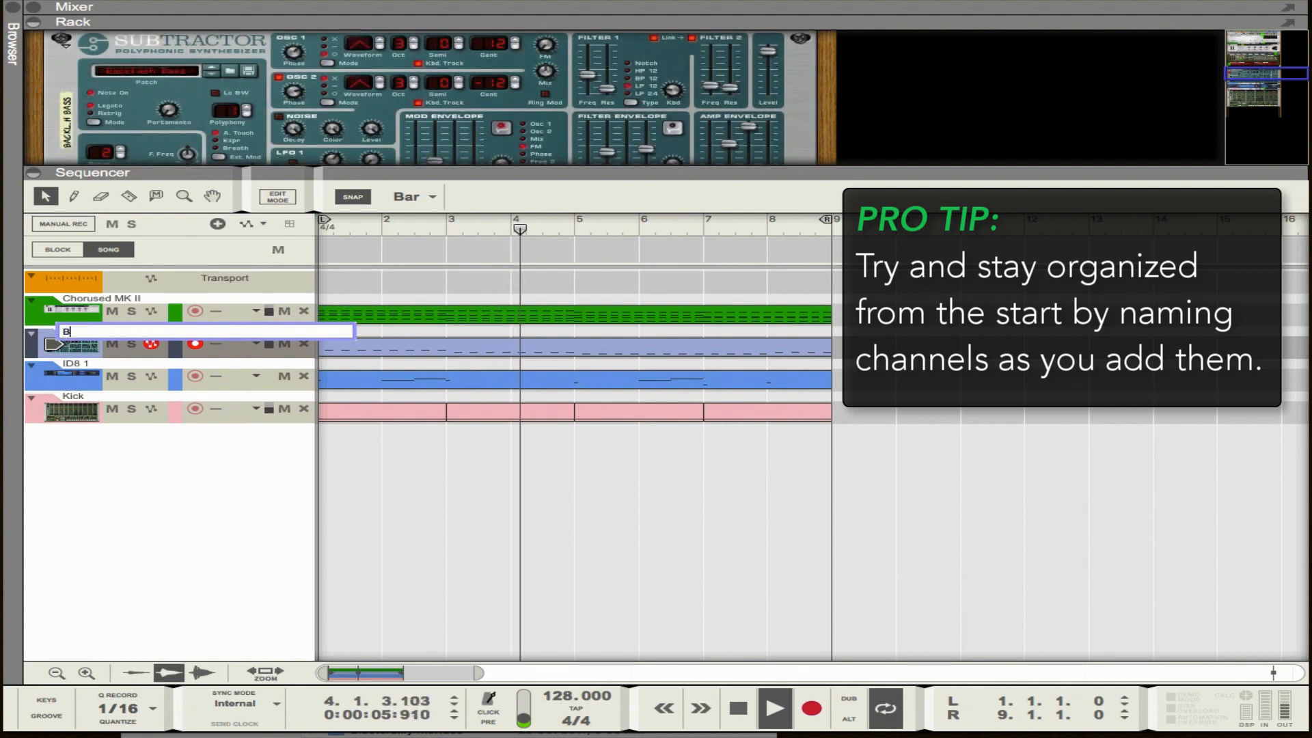
text(ass Line)
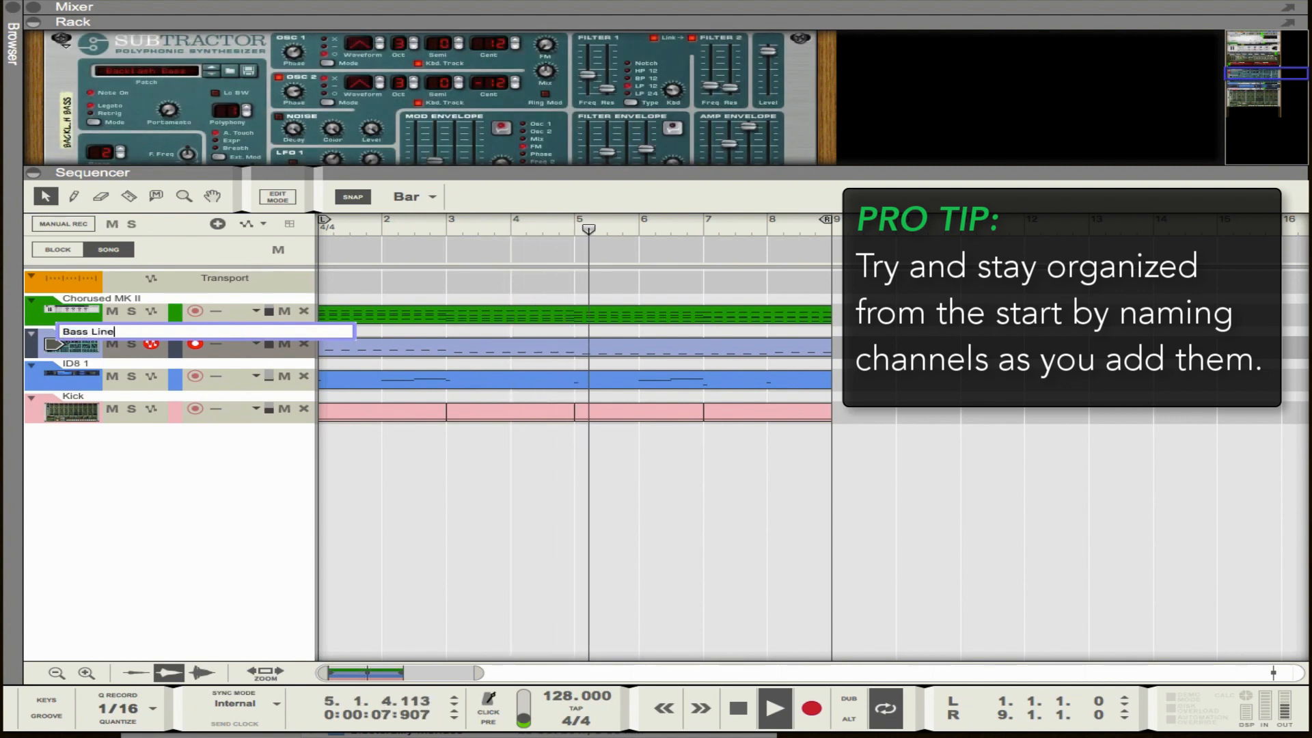
text( 1)
Step: Rename the Chorused MK II track as Chords 1
click(89, 313)
double_click(89, 299)
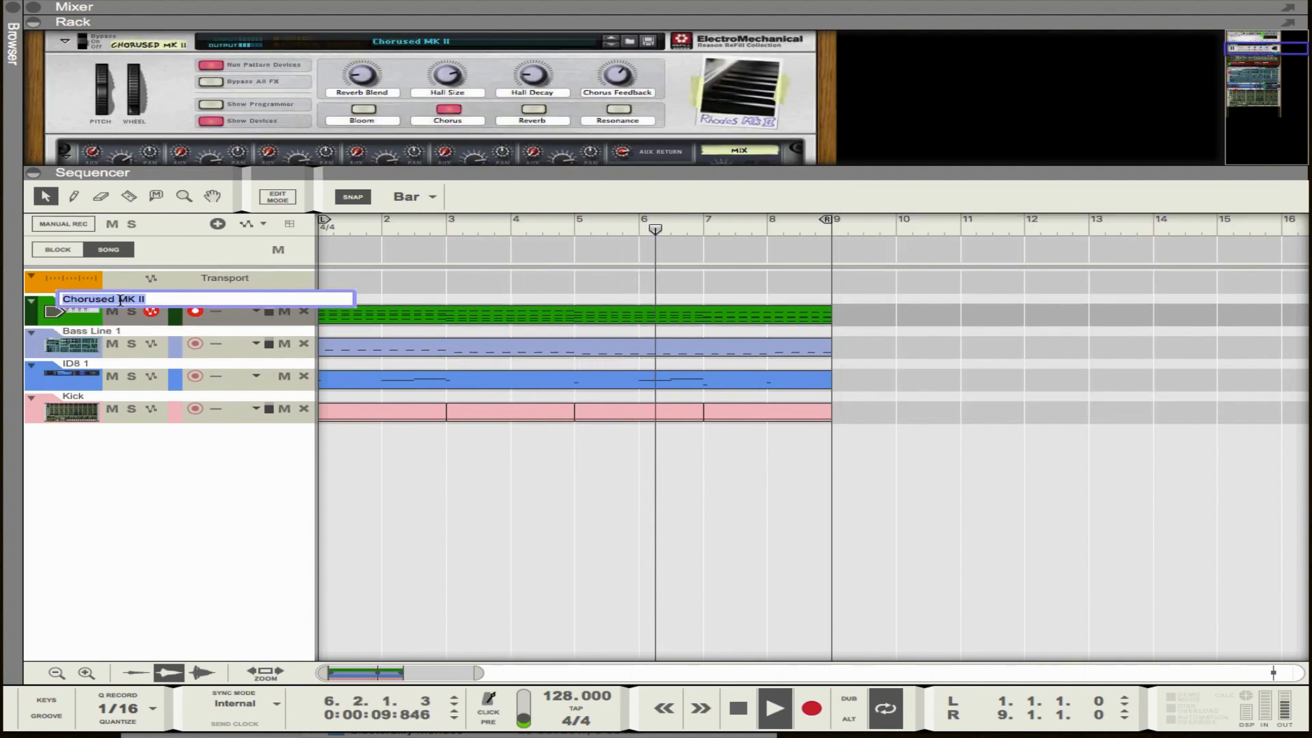
text(c)
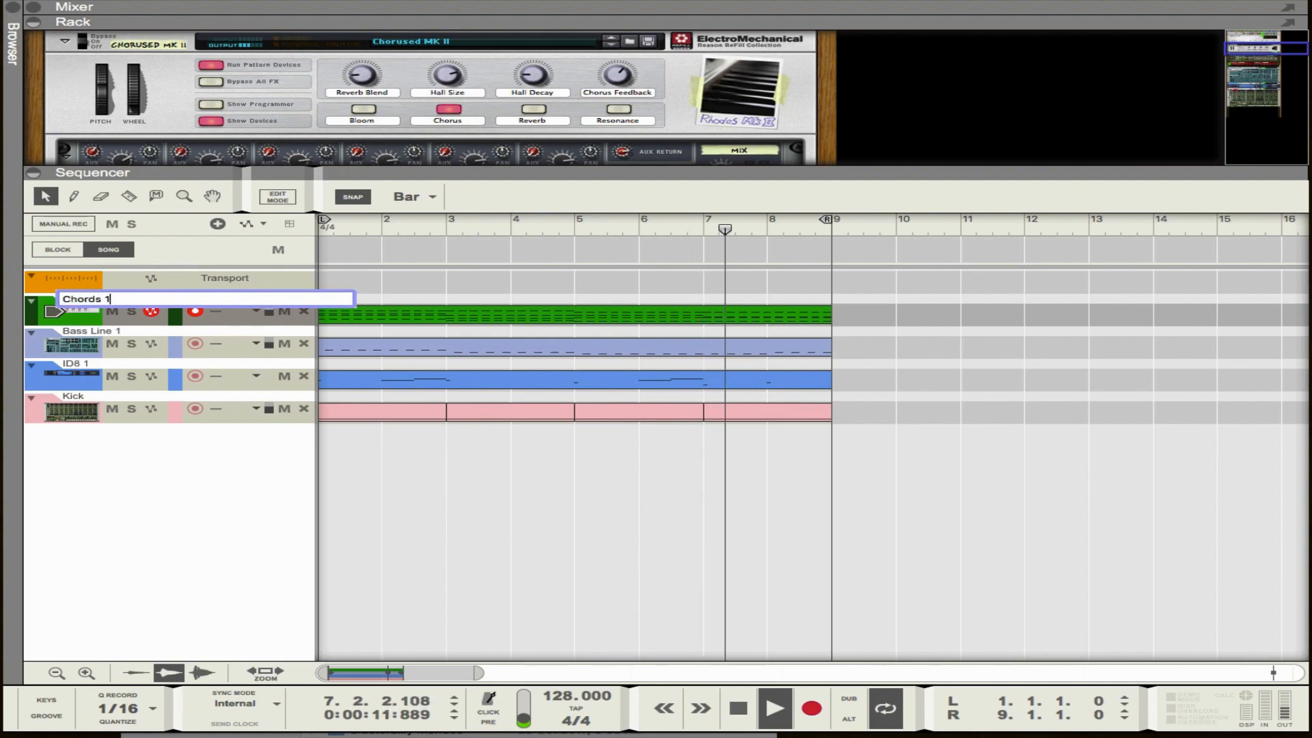
text(hords 1)
key(Return)
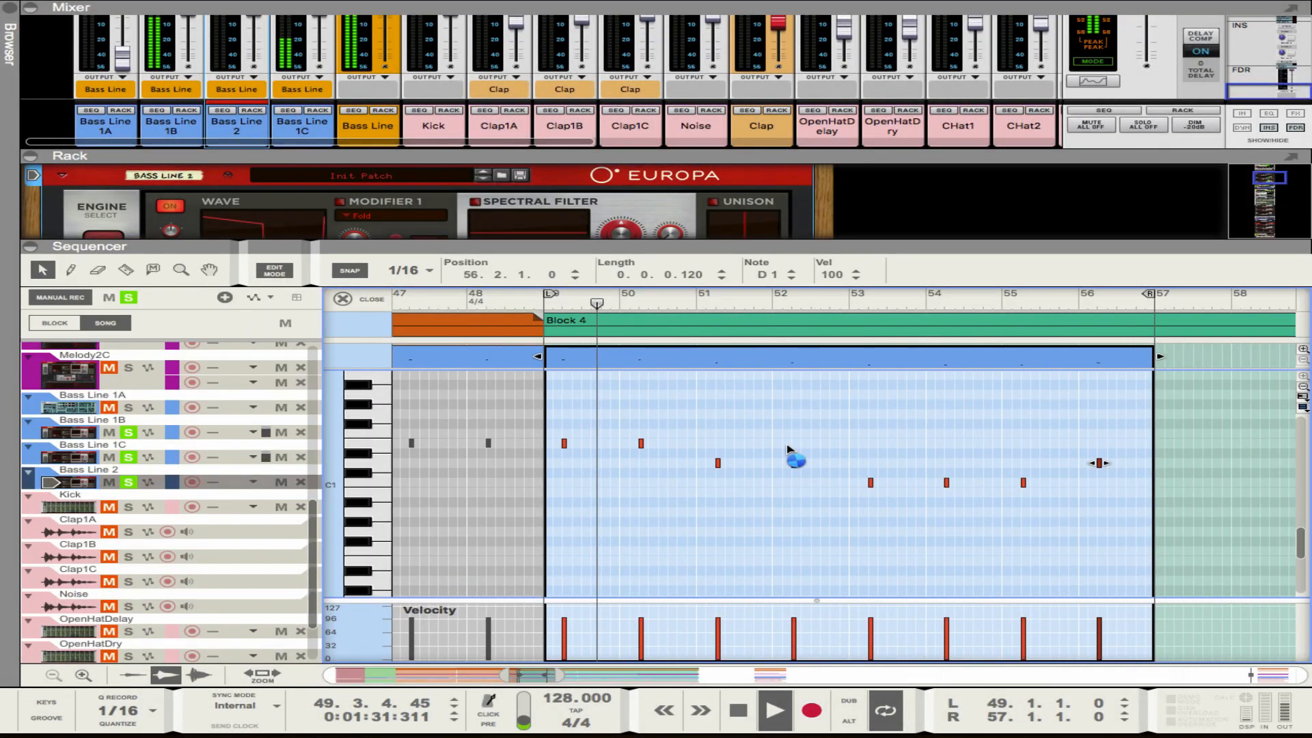
Step: Enlarge the rack and look through the Europa synth settings of the Bass Line 2 track
drag(724, 240, 724, 389)
scroll(670, 357, down, 10)
scroll(653, 321, up, 4)
click(741, 365)
scroll(738, 355, down, 4)
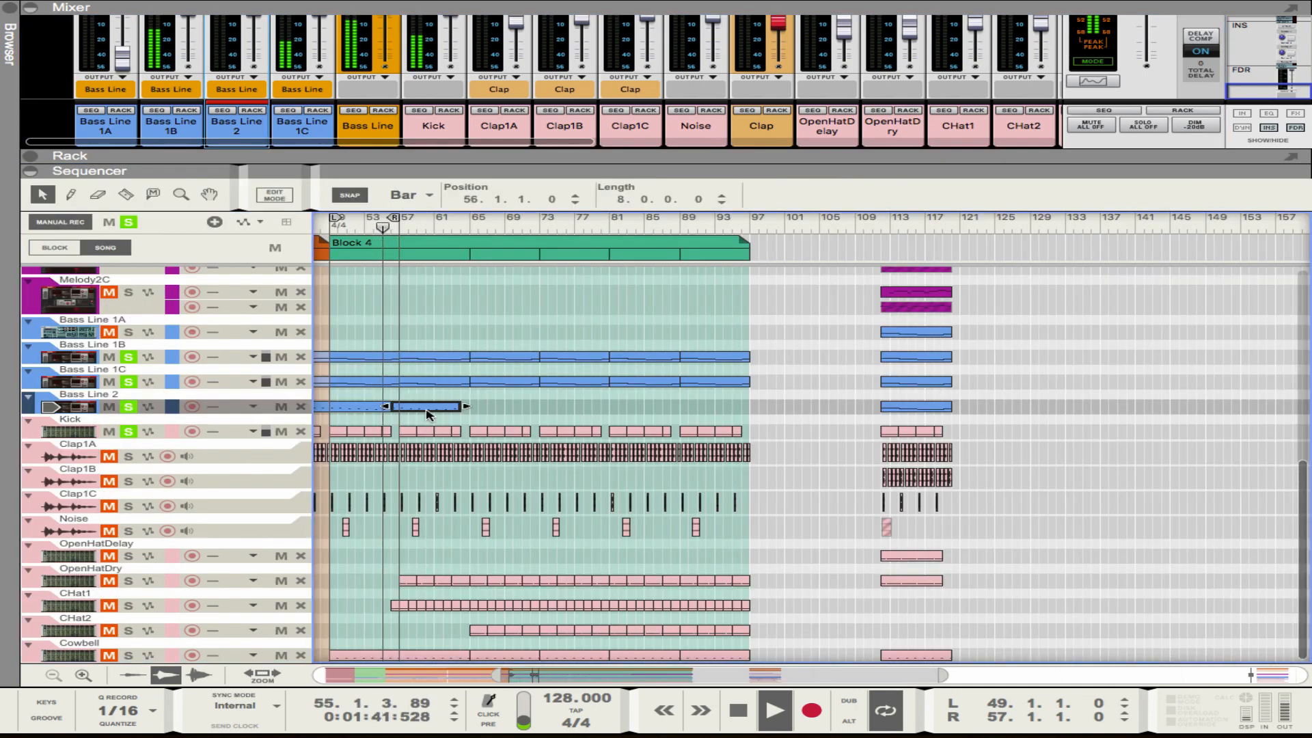
Step: Copy the eight-bar Bass Line 2 clips further along Block 4, and select the last two notes in the bars 49–57 clip
drag(427, 414, 520, 410)
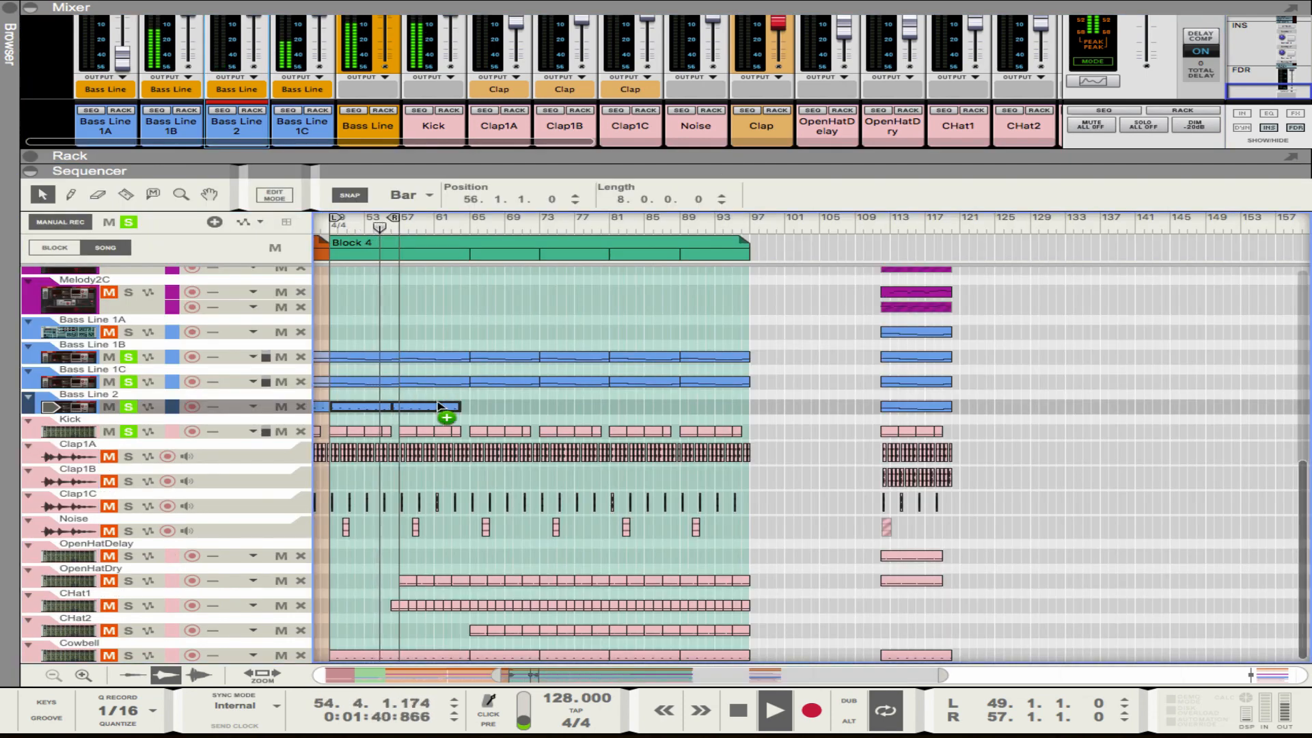
drag(439, 410, 591, 408)
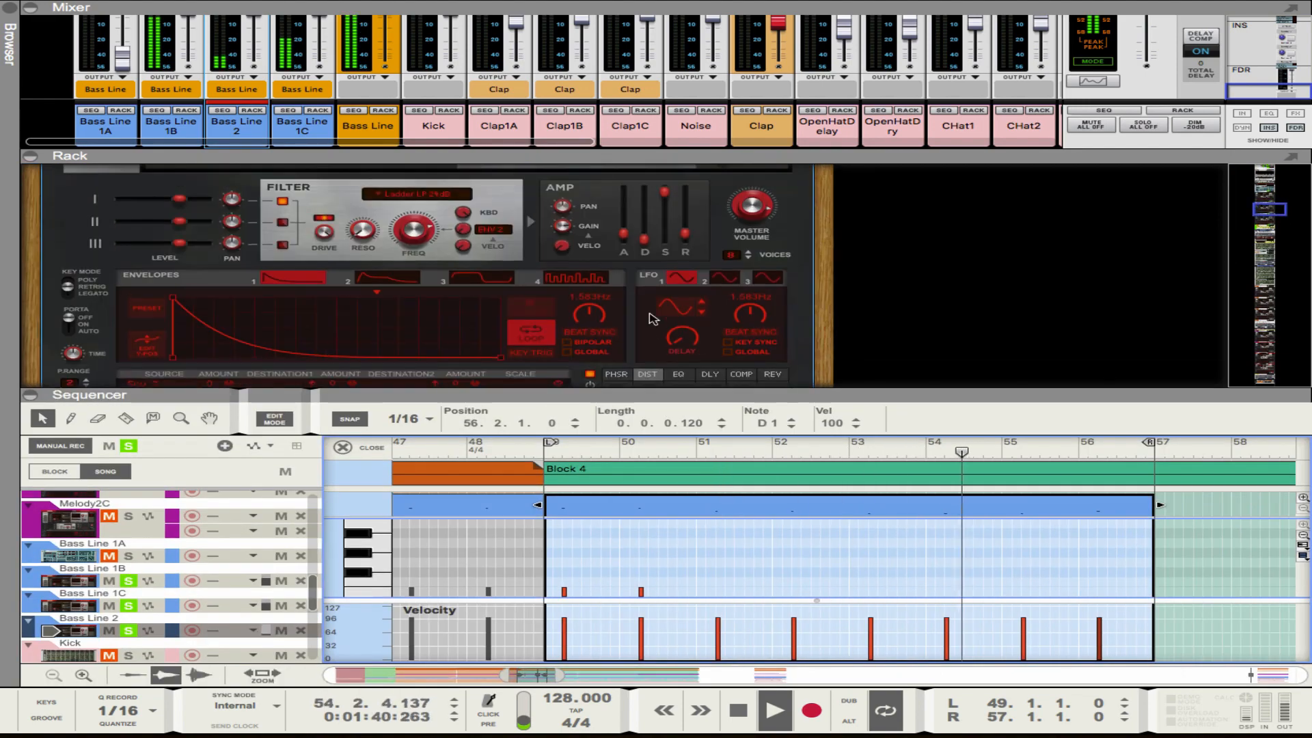
click(678, 242)
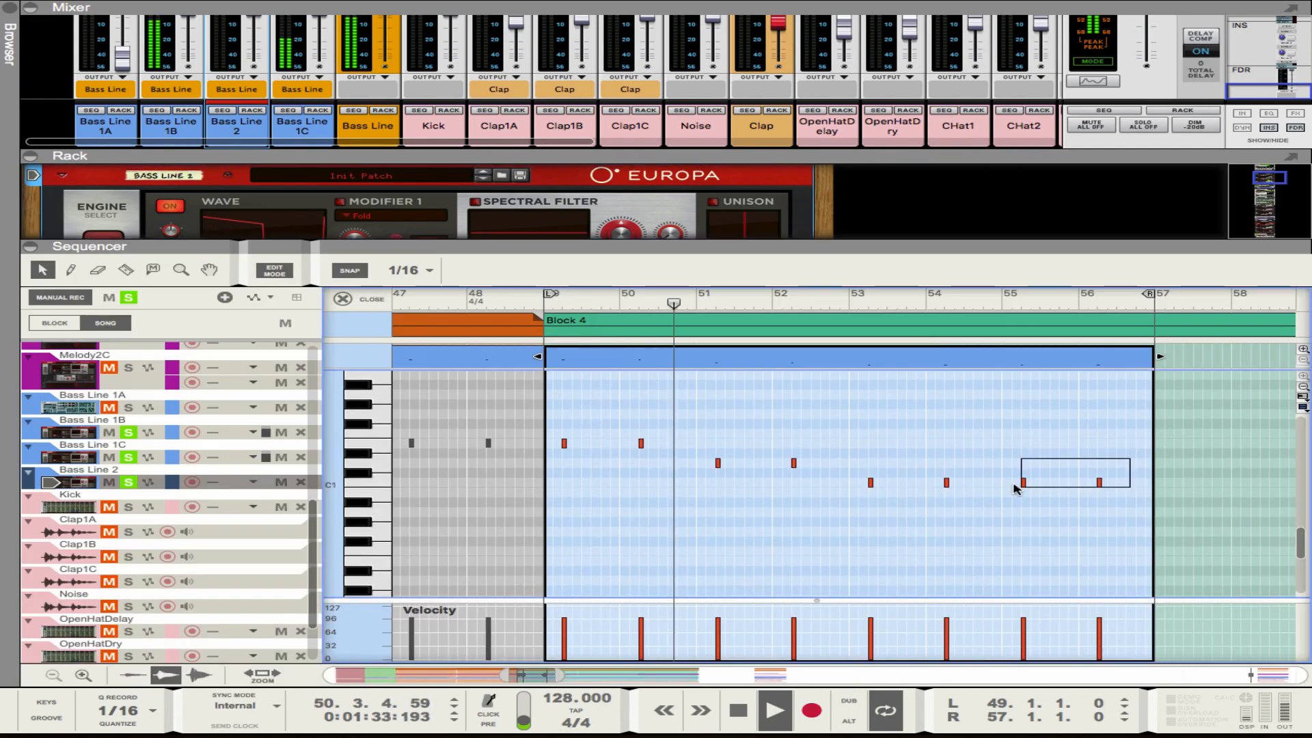
drag(1013, 484, 1018, 484)
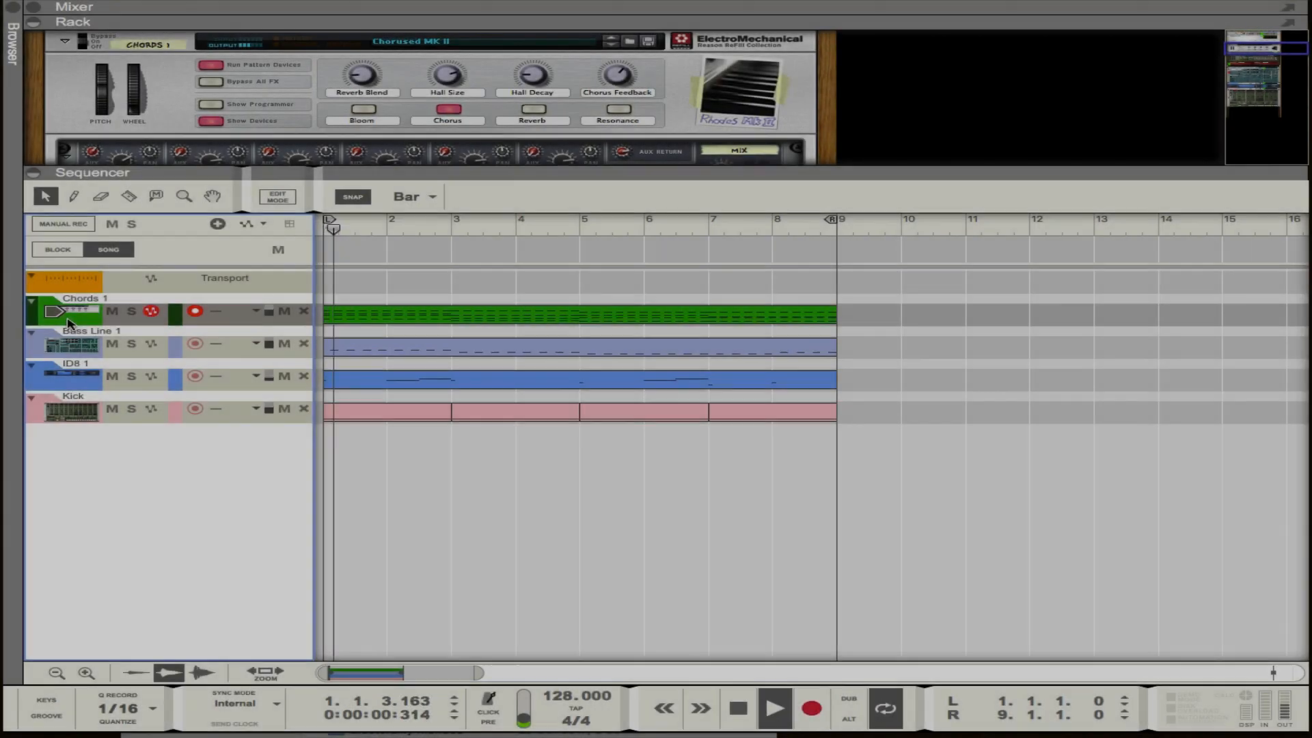
Step: Show the browser's utility devices and add a Combinator to the rack
click(12, 9)
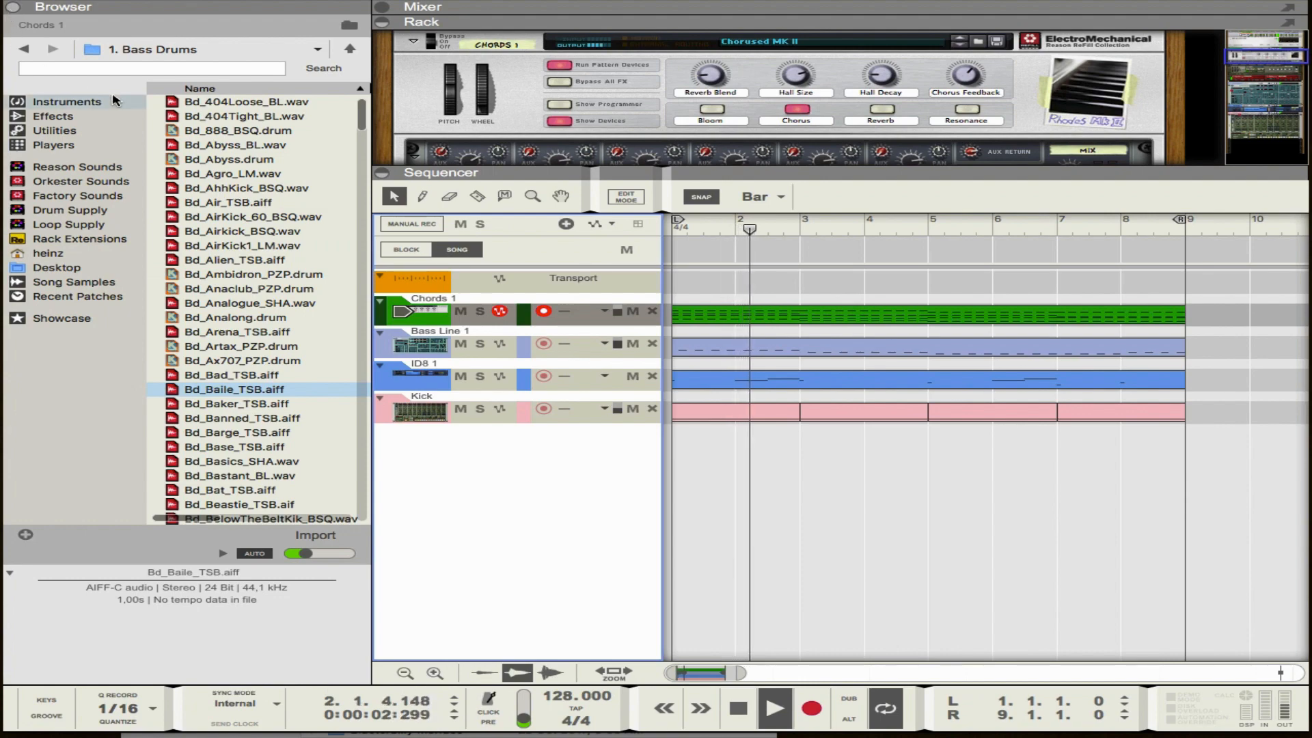
click(54, 130)
scroll(495, 140, down, 5)
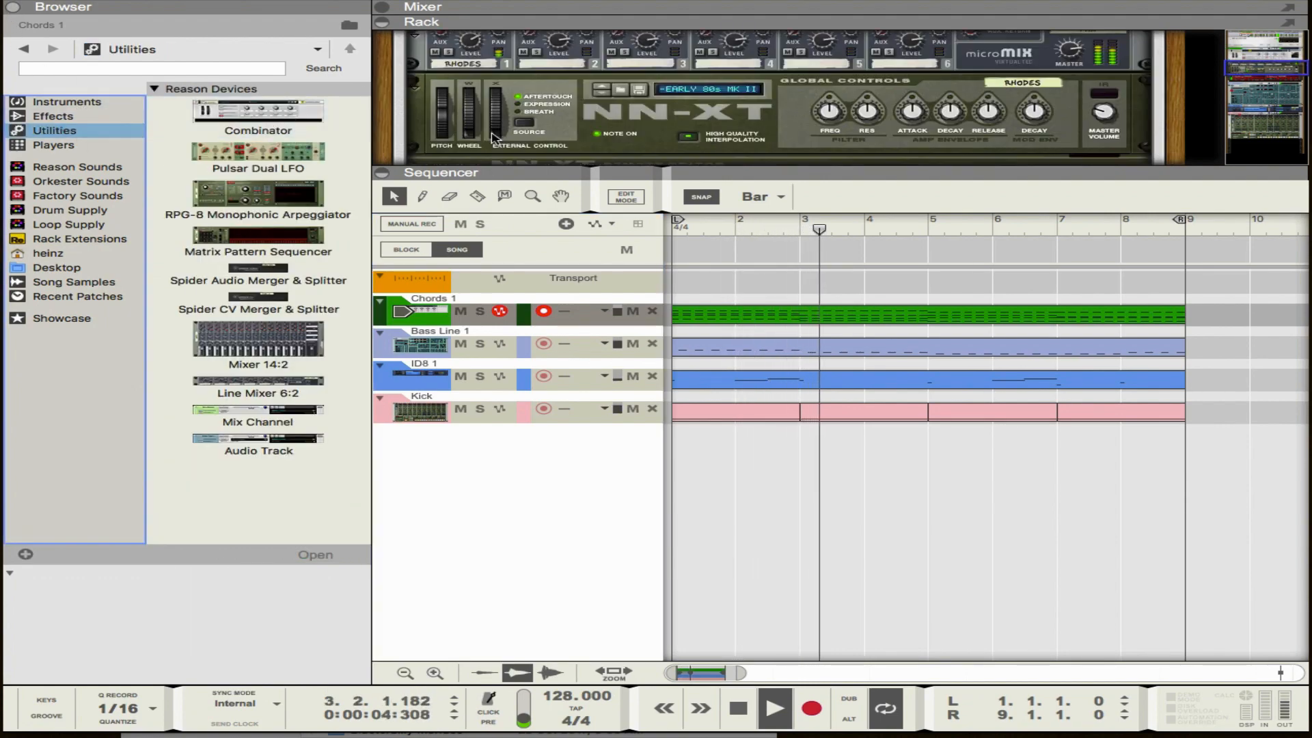
scroll(496, 140, down, 5)
drag(258, 112, 471, 96)
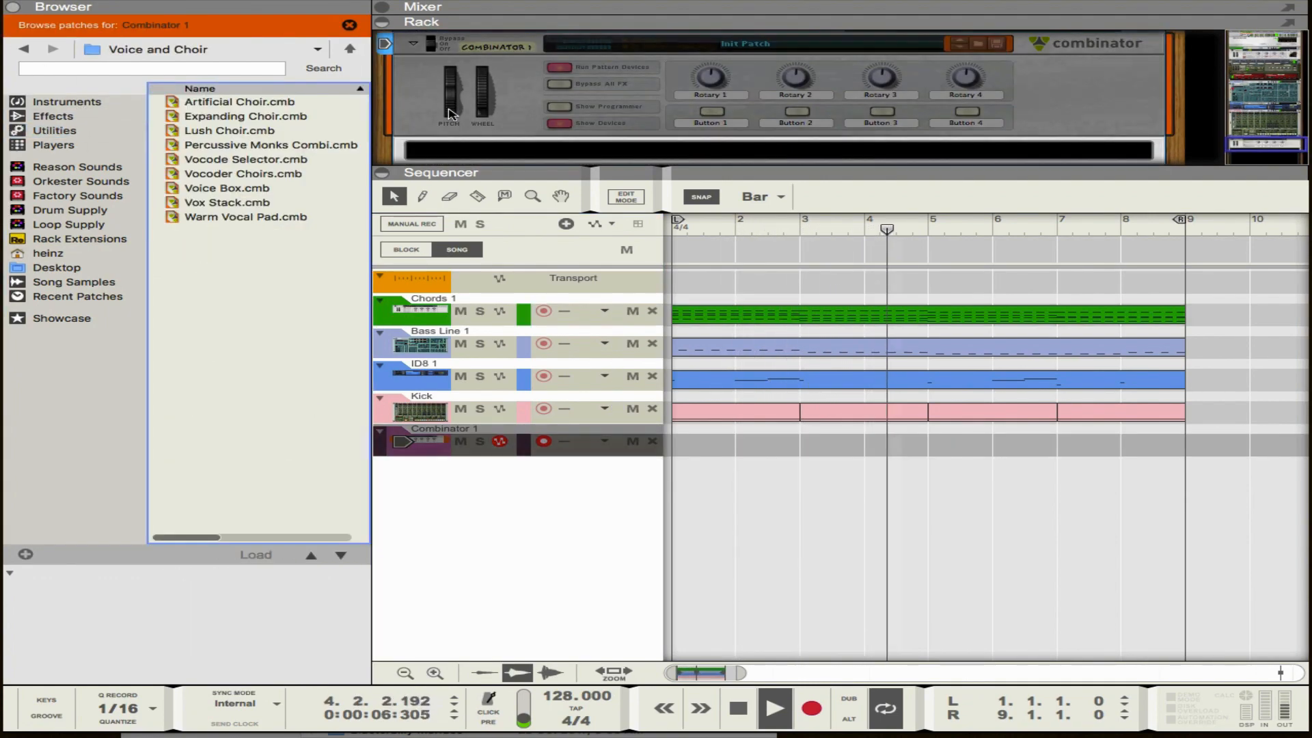
Step: Browse the Combinator patches to Piano and Keyboard, Acoustic Piano, and load Concert Grand Piano.cmb into the new Combinator
click(434, 434)
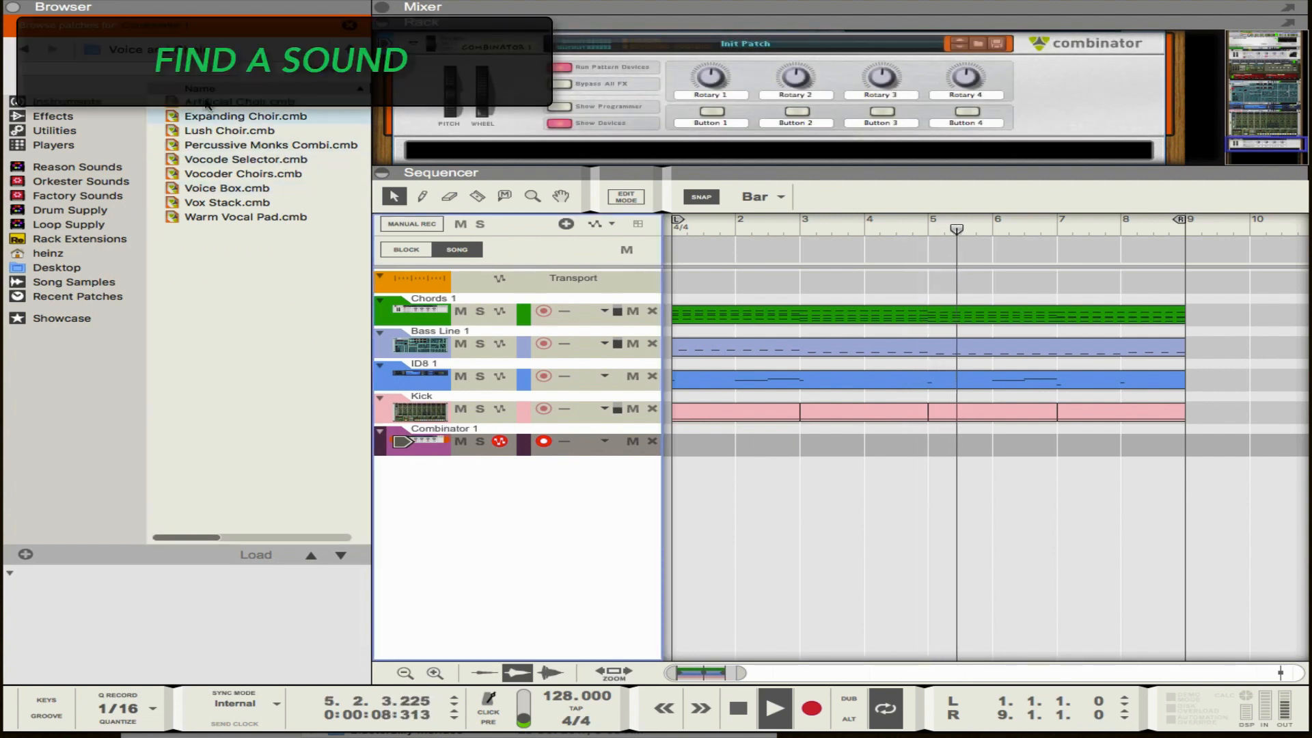
click(259, 49)
click(171, 63)
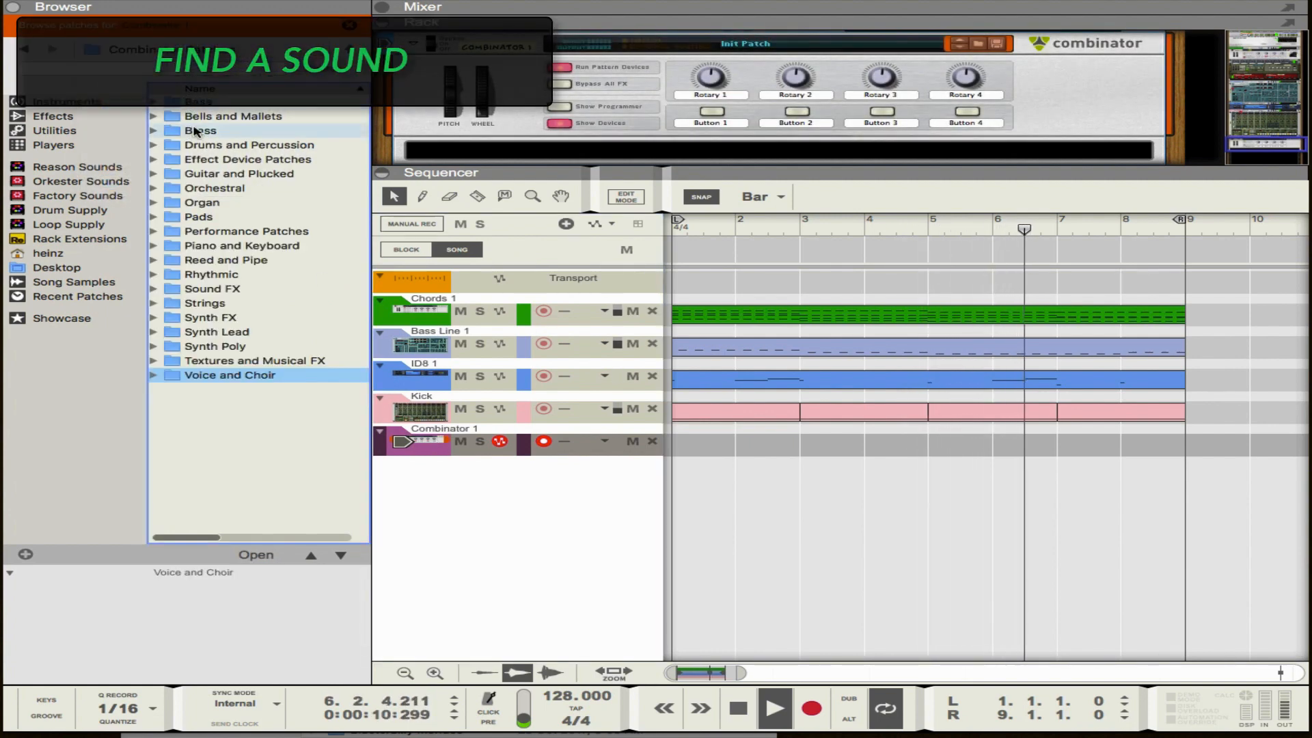
double_click(225, 246)
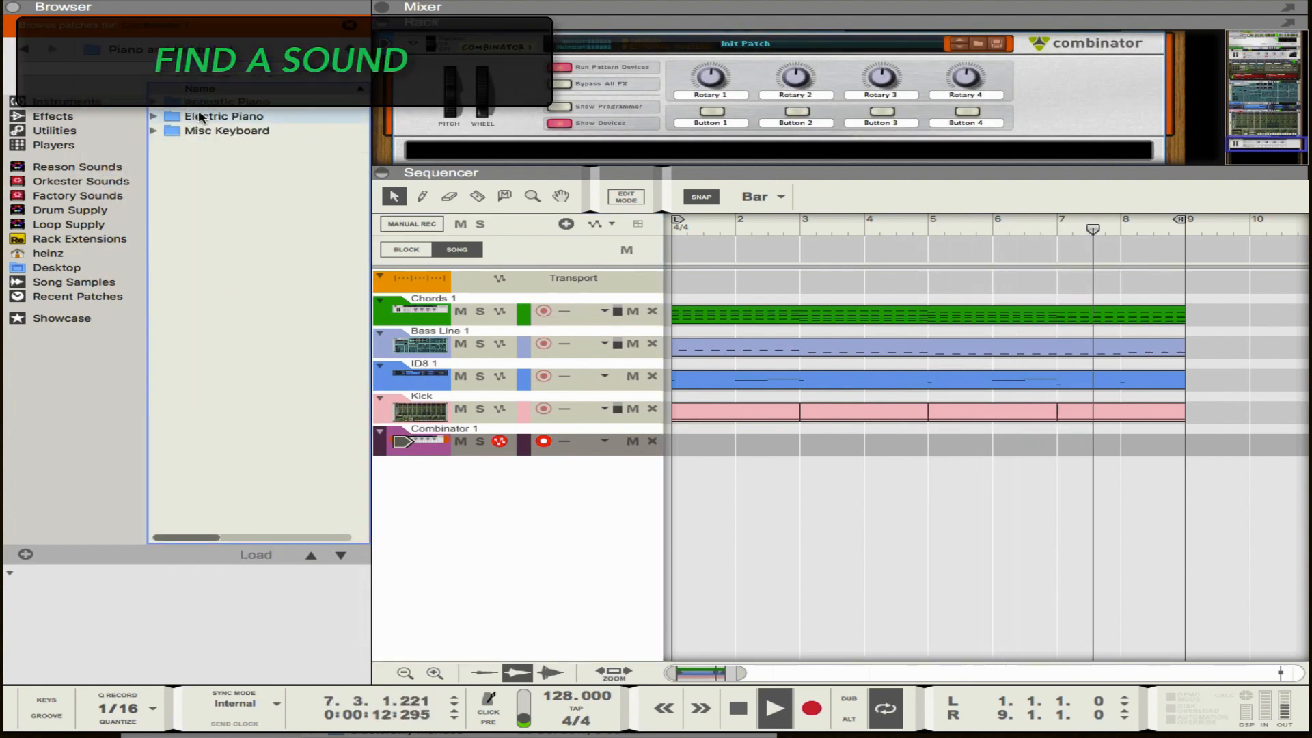
double_click(213, 102)
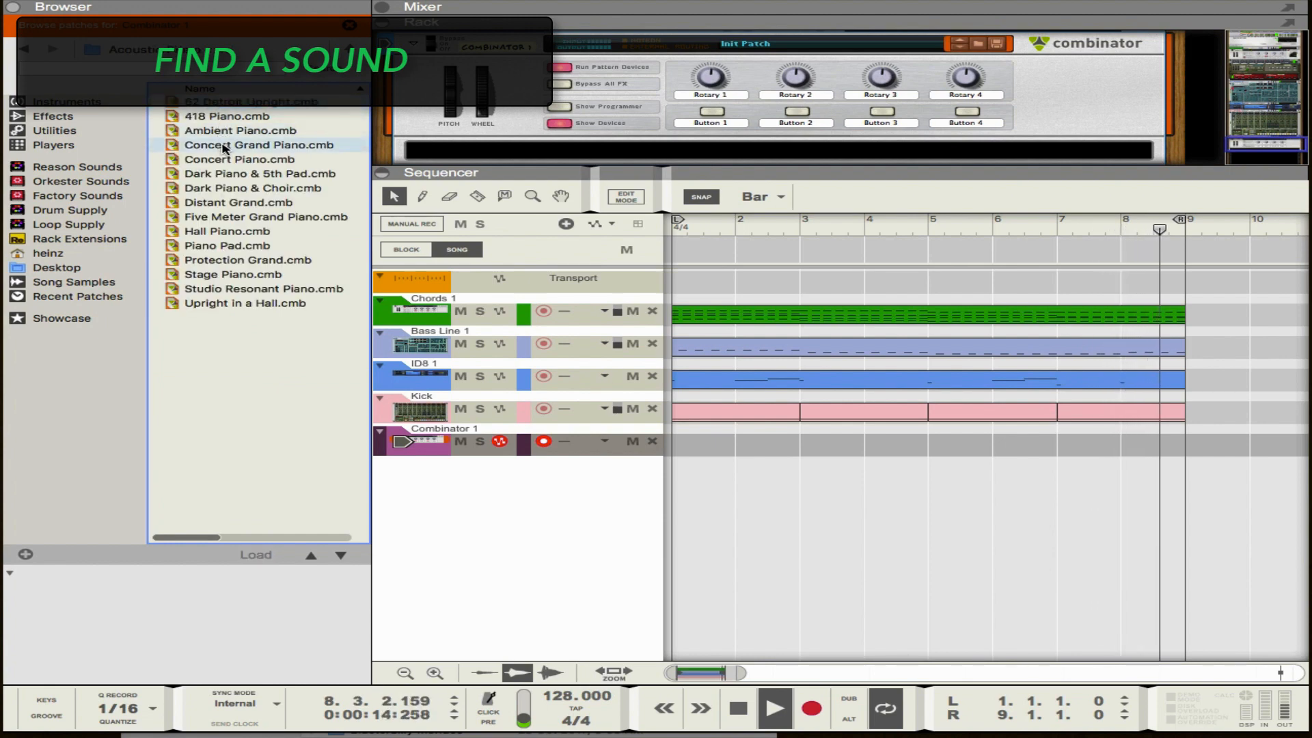
drag(229, 145, 470, 416)
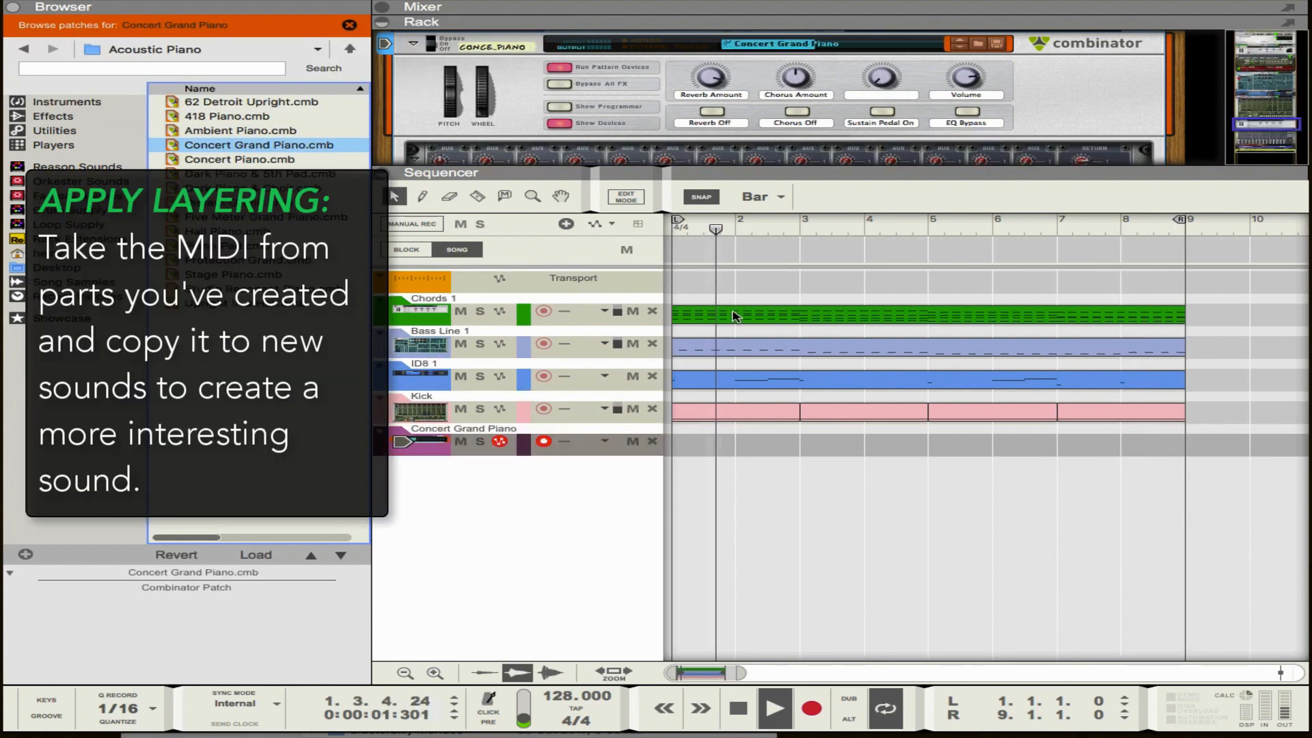
Step: Copy the eight-bar Chords 1 clip to the Concert Grand Piano track and lower the piano's mix channel level
click(770, 316)
scroll(734, 104, up, 3)
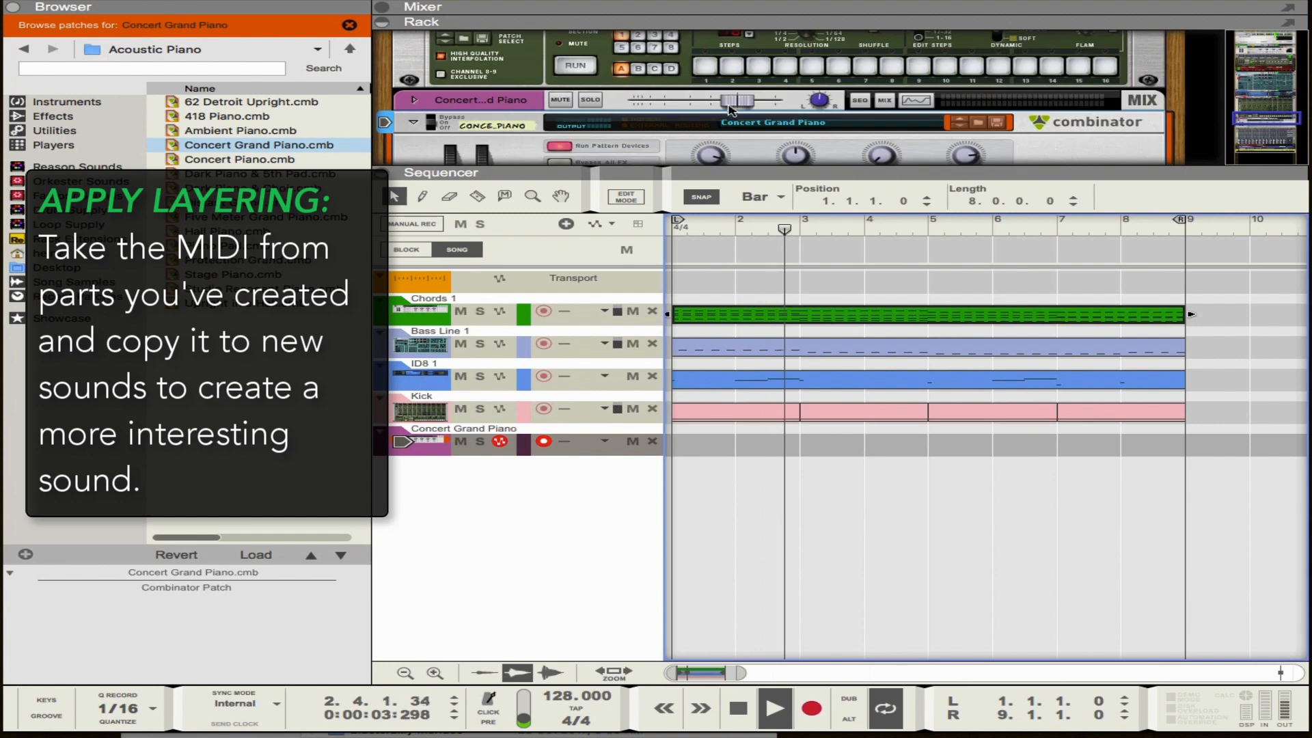
drag(733, 104, 708, 104)
drag(786, 315, 785, 445)
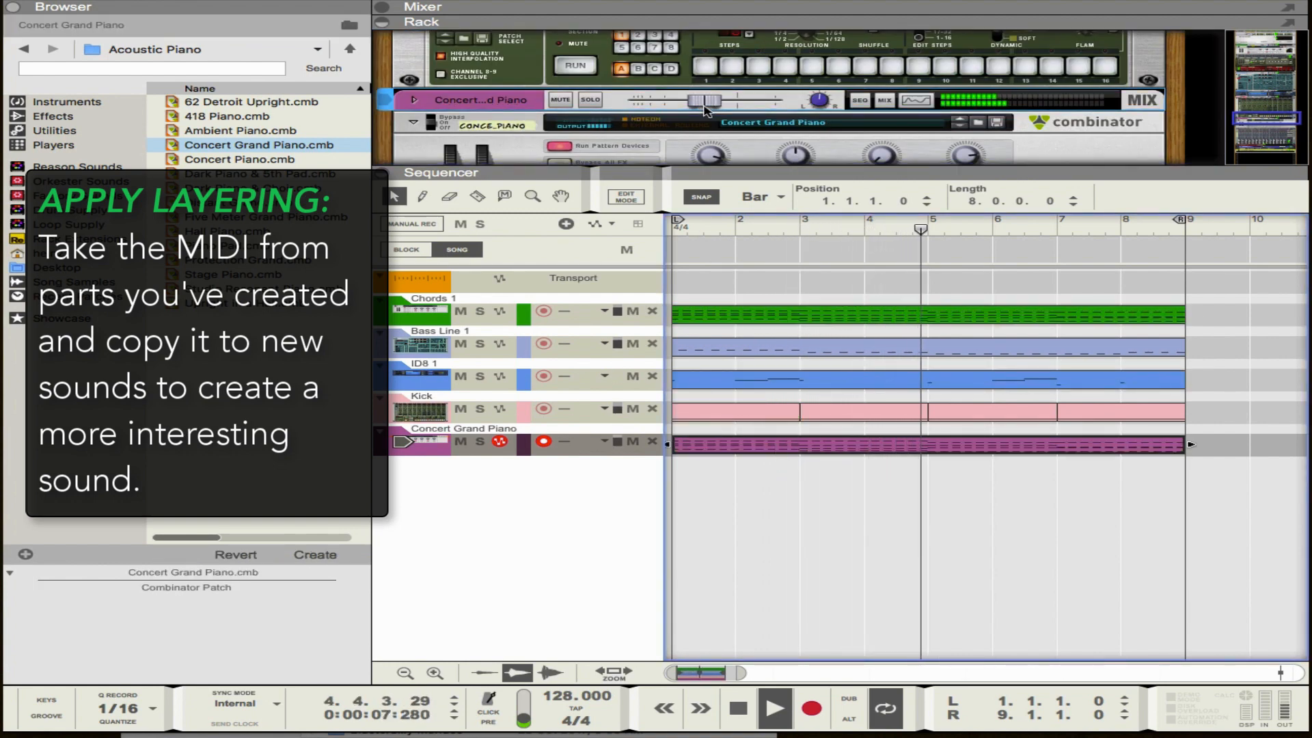
drag(705, 104, 687, 104)
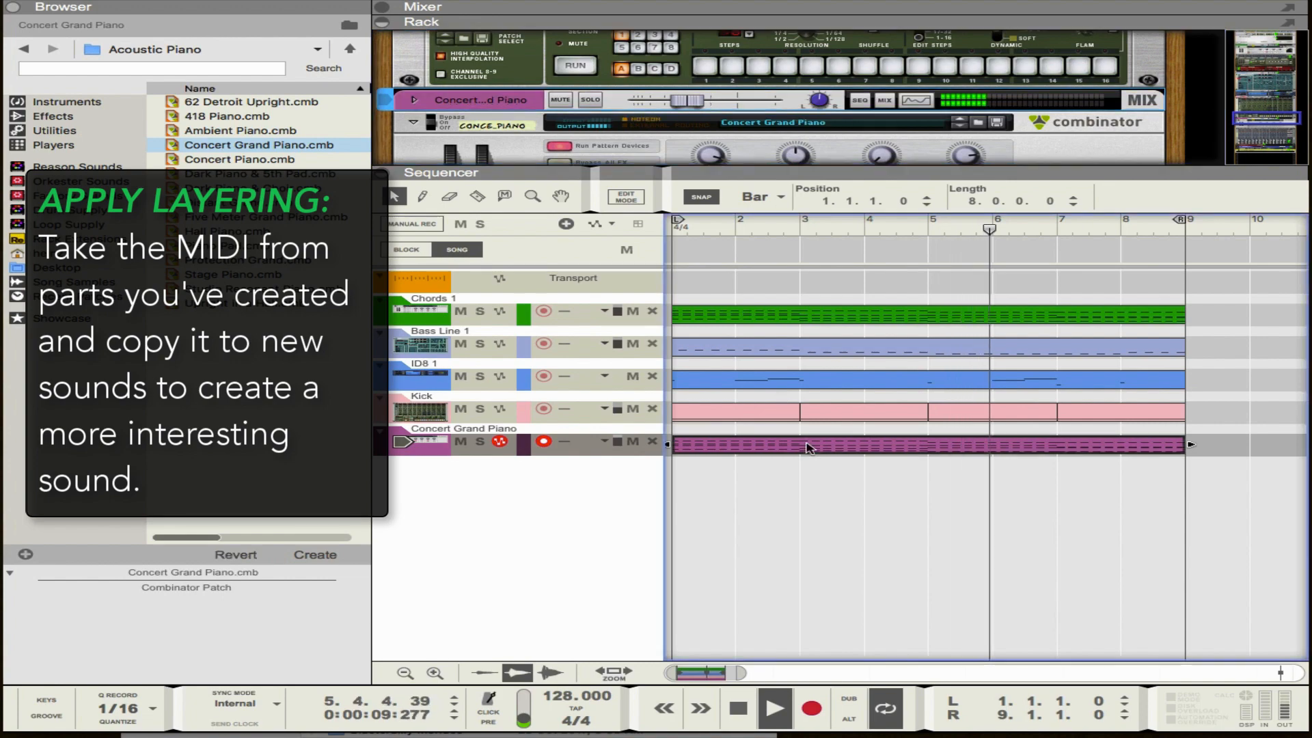
Step: Open the Concert Grand Piano clip for note editing with the browser hidden, the sequencer maximized and all eight bars in view
double_click(806, 447)
drag(741, 169, 578, 122)
key(F3)
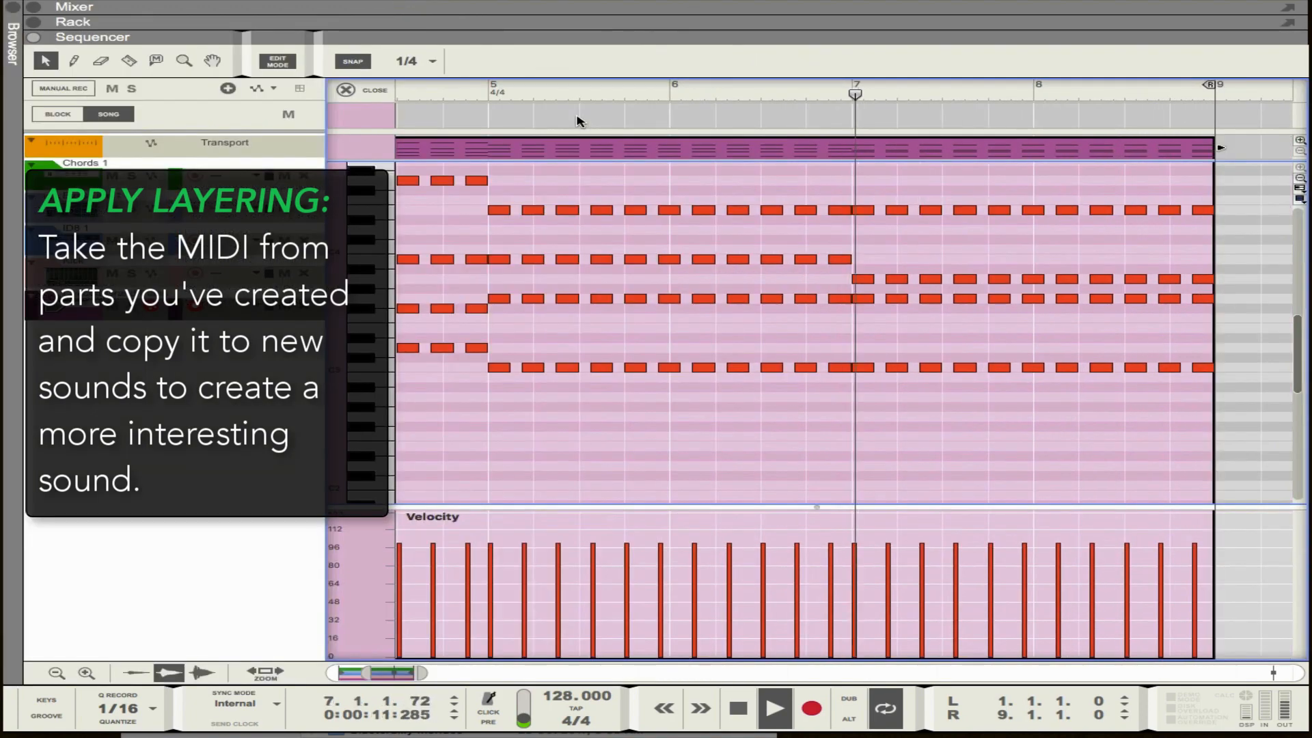
scroll(790, 307, left, 5)
scroll(706, 294, down, 5)
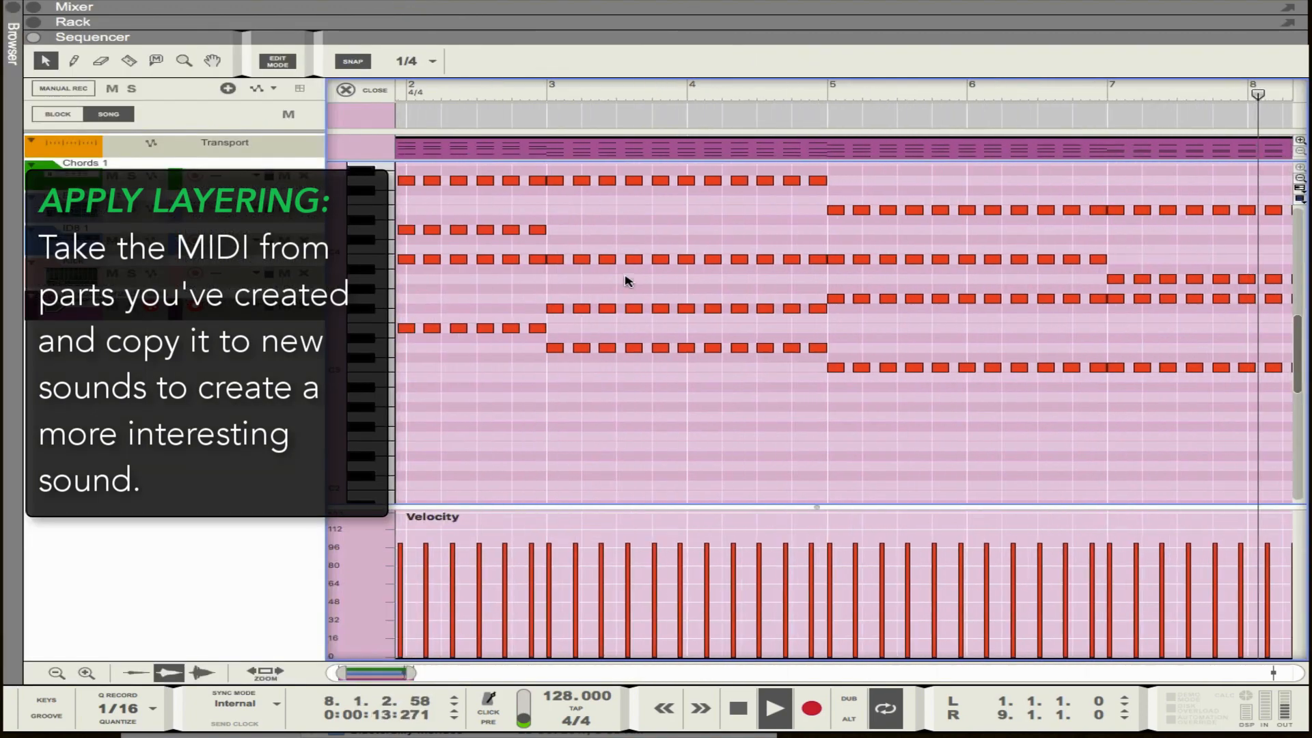
scroll(507, 229, up, 5)
scroll(434, 247, down, 5)
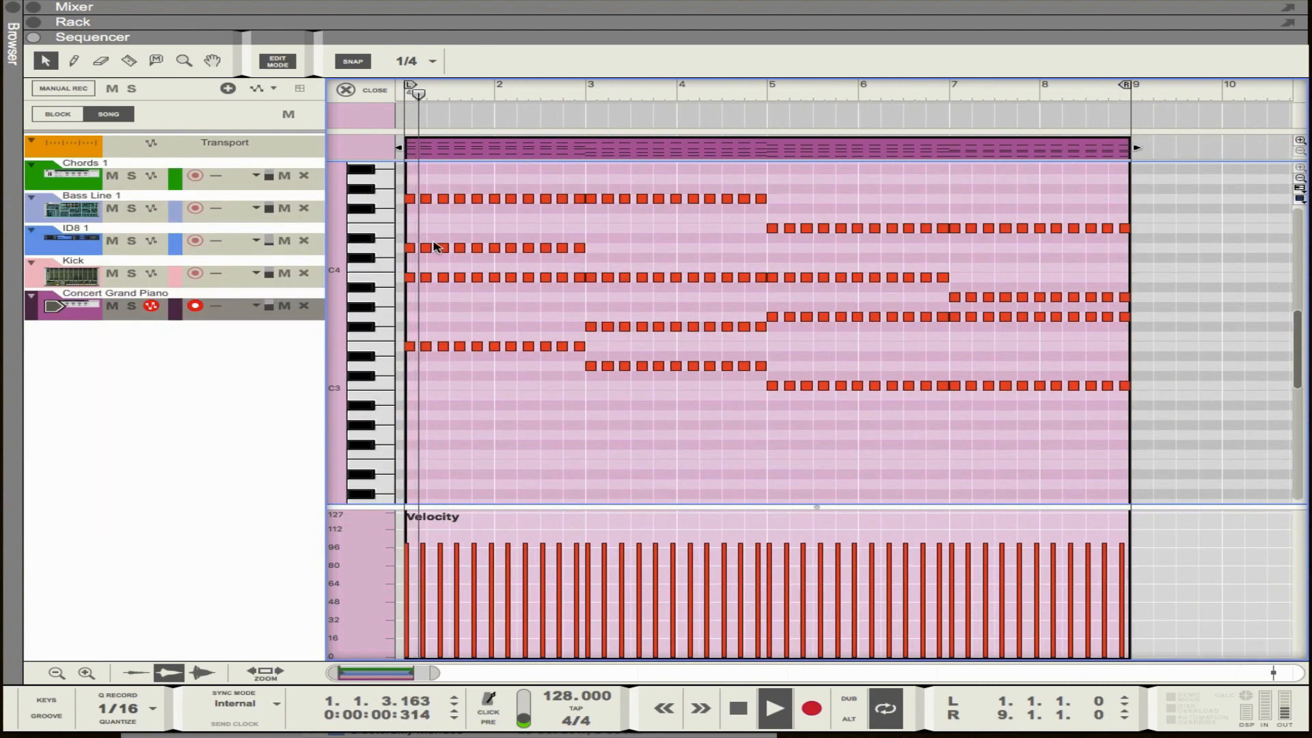
Step: Delete the repeated piano notes after the first hit of each chord at bars 1, 3 and 5
drag(420, 169, 586, 359)
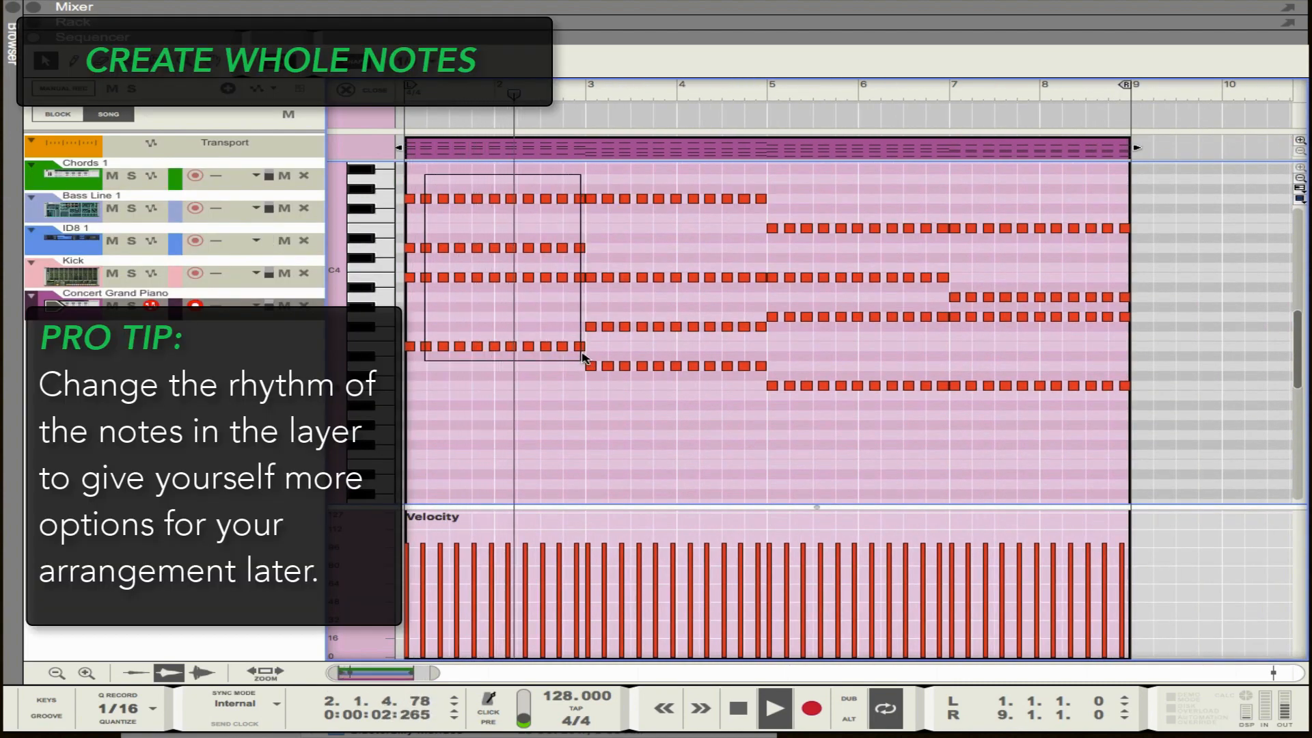
key(Delete)
drag(639, 253, 763, 377)
key(Delete)
drag(790, 203, 948, 407)
key(Delete)
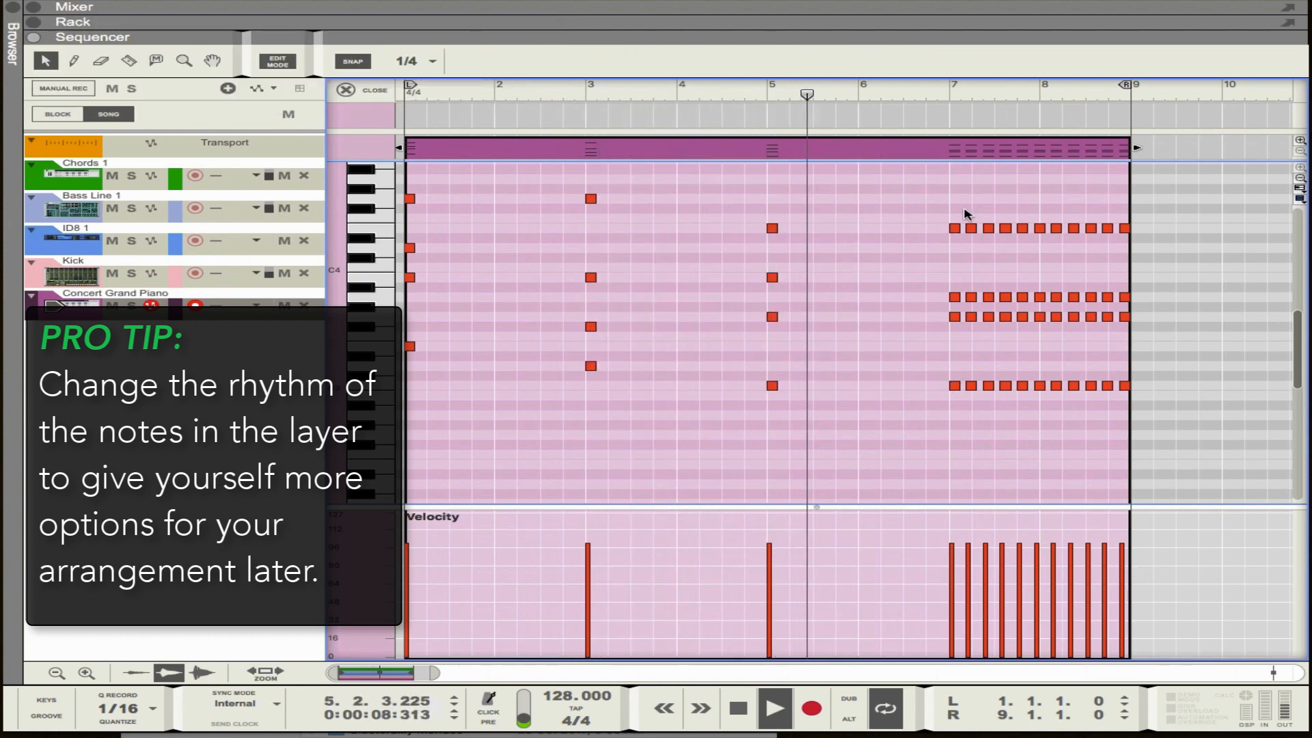
Step: Delete the repeated chord hits following the first one at bar 7, and extend all remaining notes to two bars each
drag(965, 213, 1128, 361)
key(Delete)
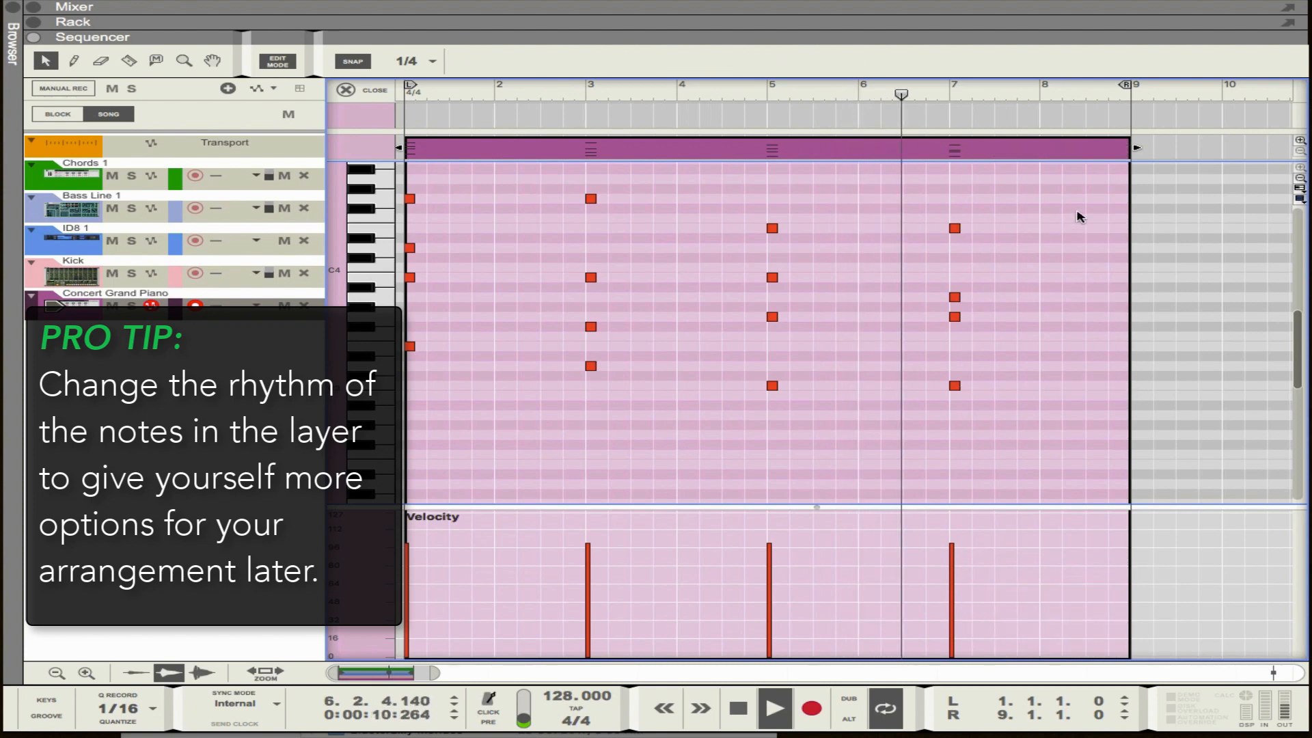
key(space)
key(ctrl+a)
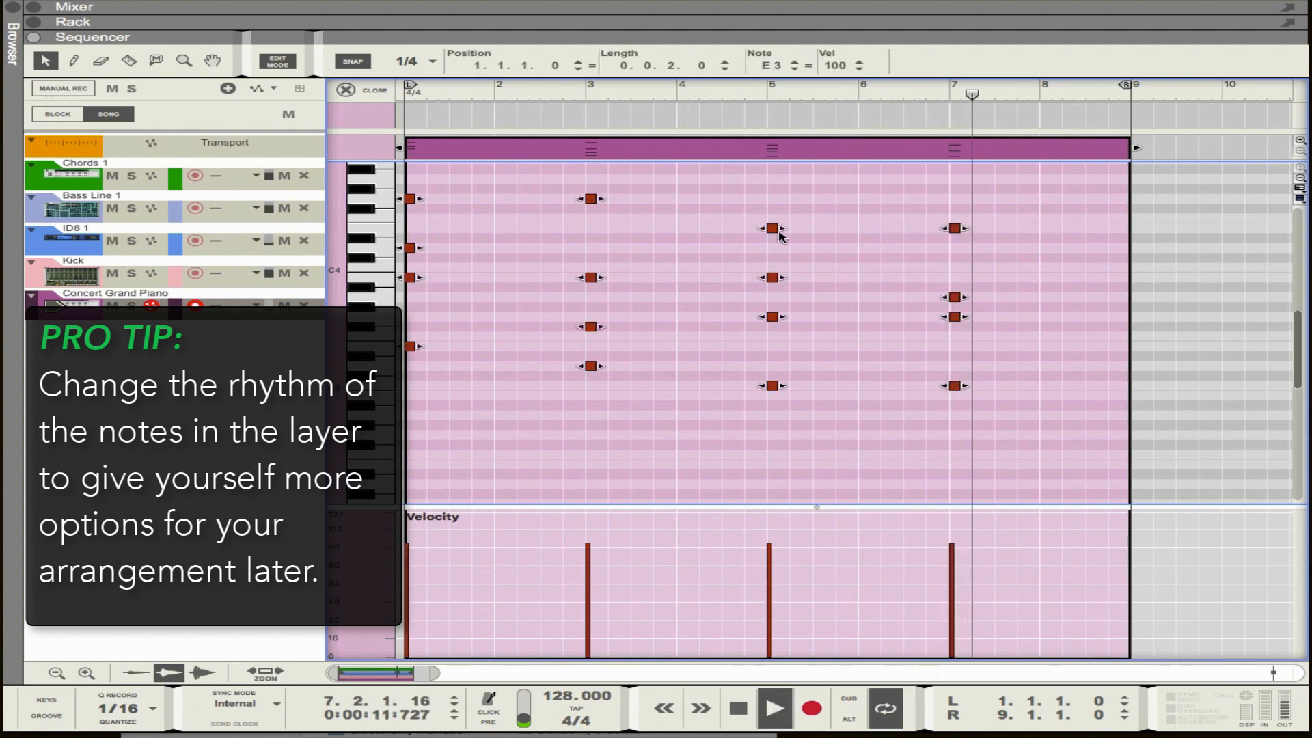
drag(786, 228, 937, 253)
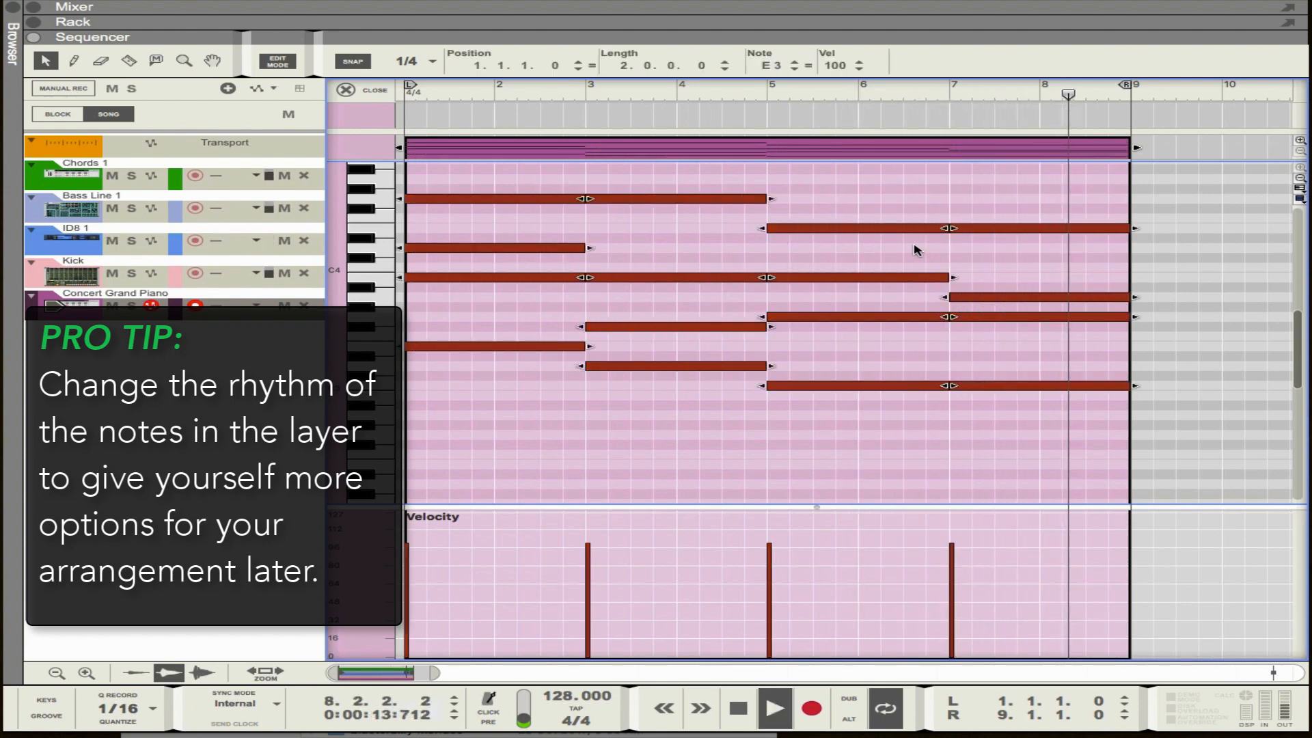
click(912, 246)
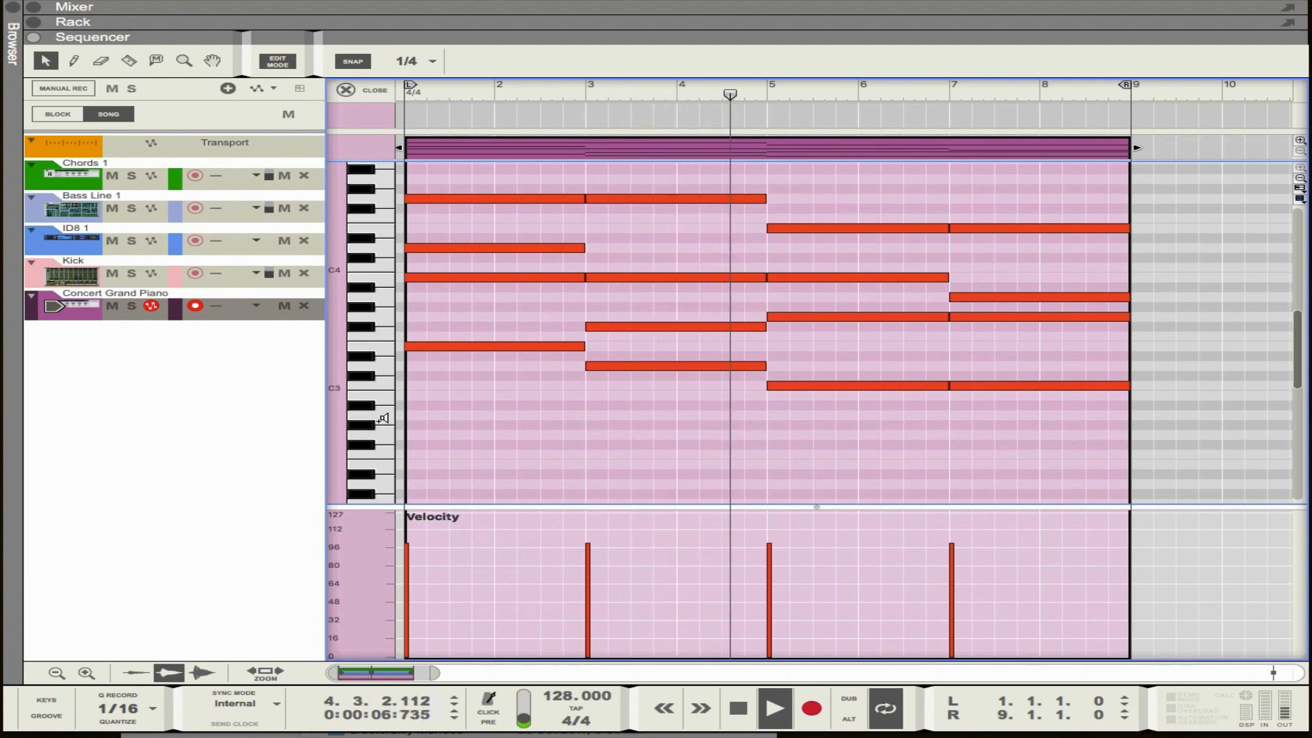
Step: Transpose all the chord notes in the Concert Grand Piano clip down one octave, starting from E2
scroll(476, 422, down, 1)
scroll(476, 422, down, 1)
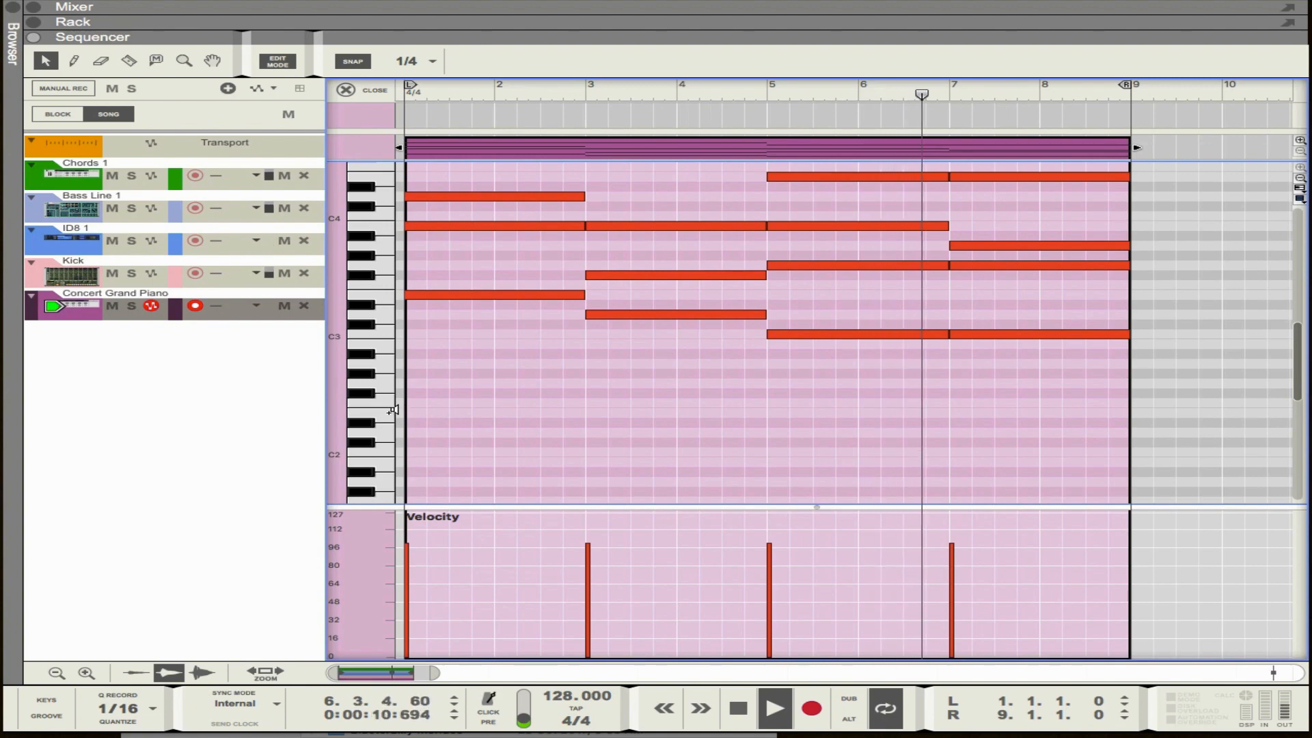
key(ctrl+a)
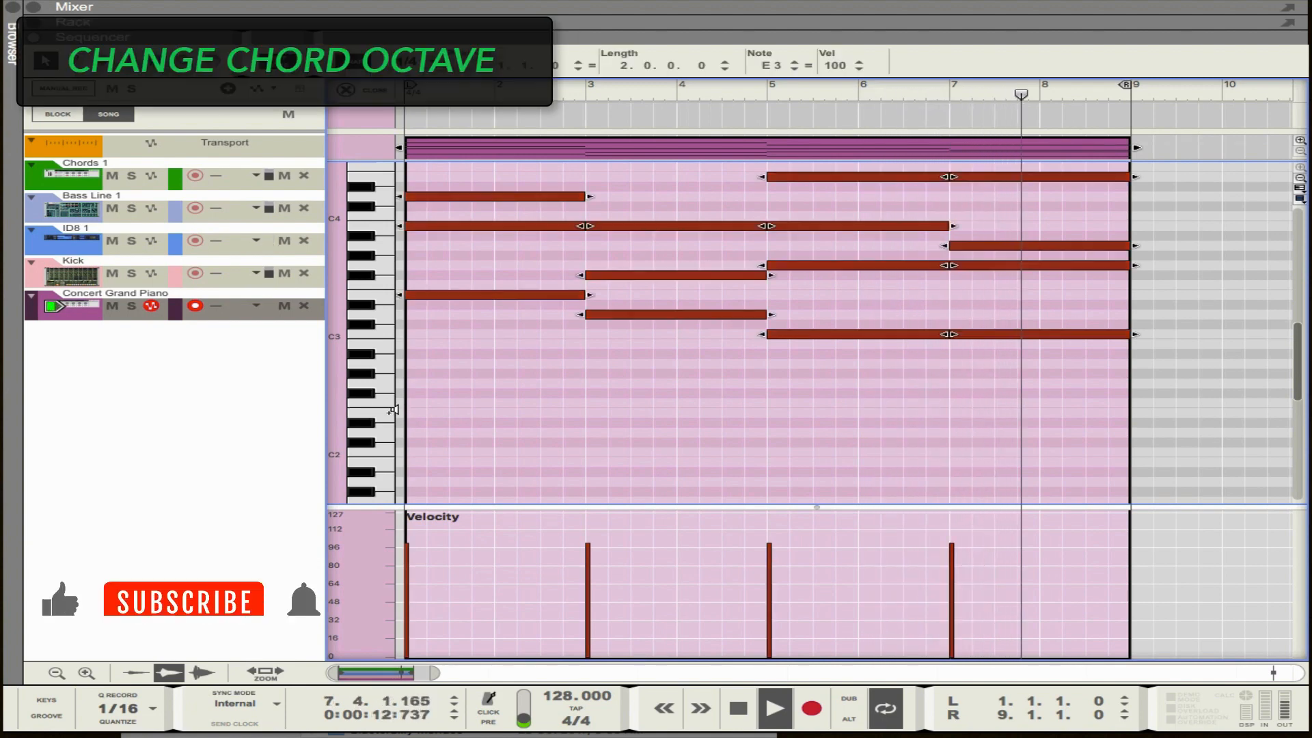
drag(427, 301, 413, 420)
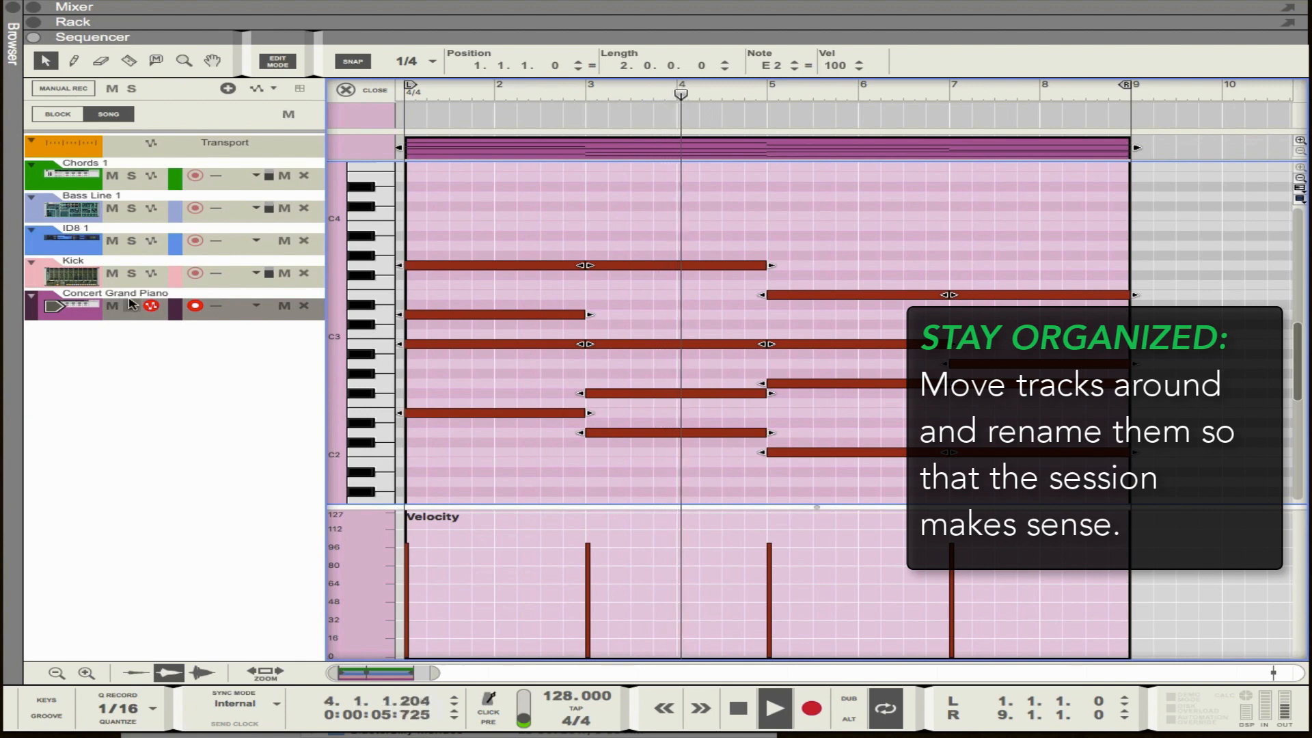
Step: Place the Concert Grand Piano track directly below Chords 1, rename it "Chords 2", and return to the arrangement view
drag(37, 305, 51, 208)
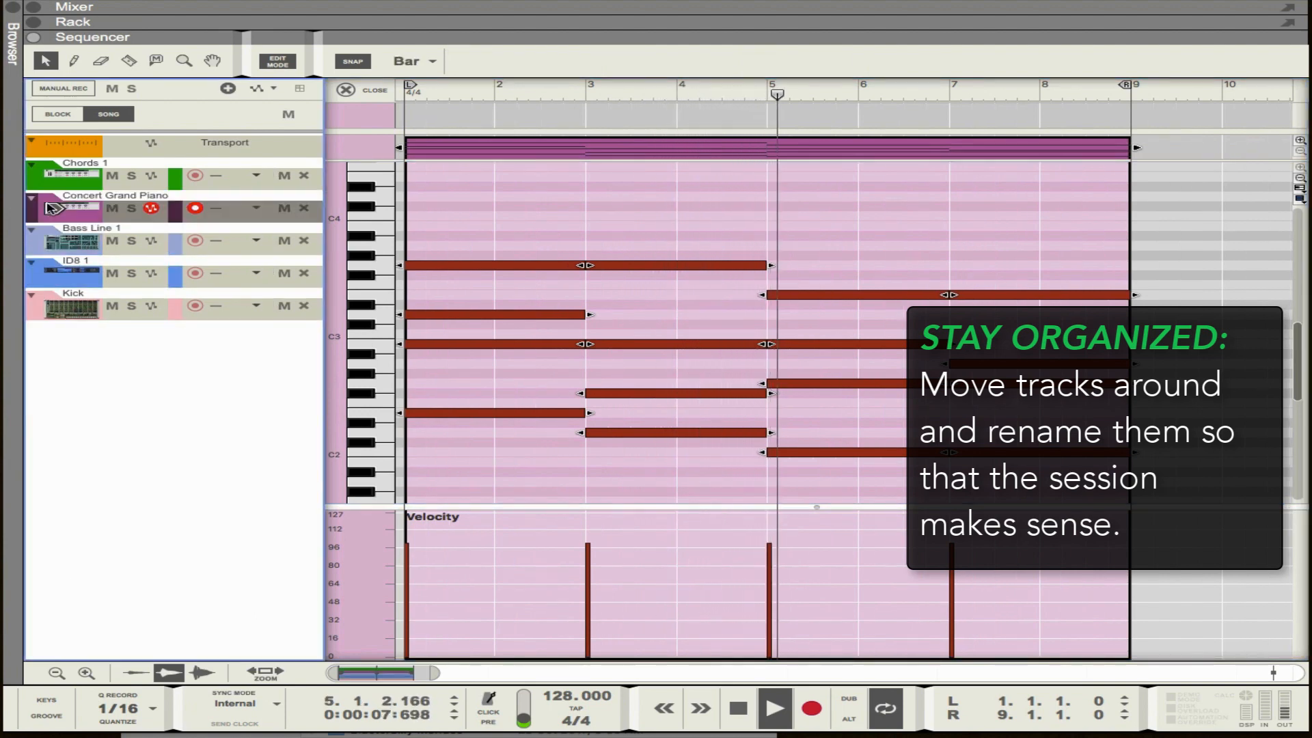
double_click(97, 196)
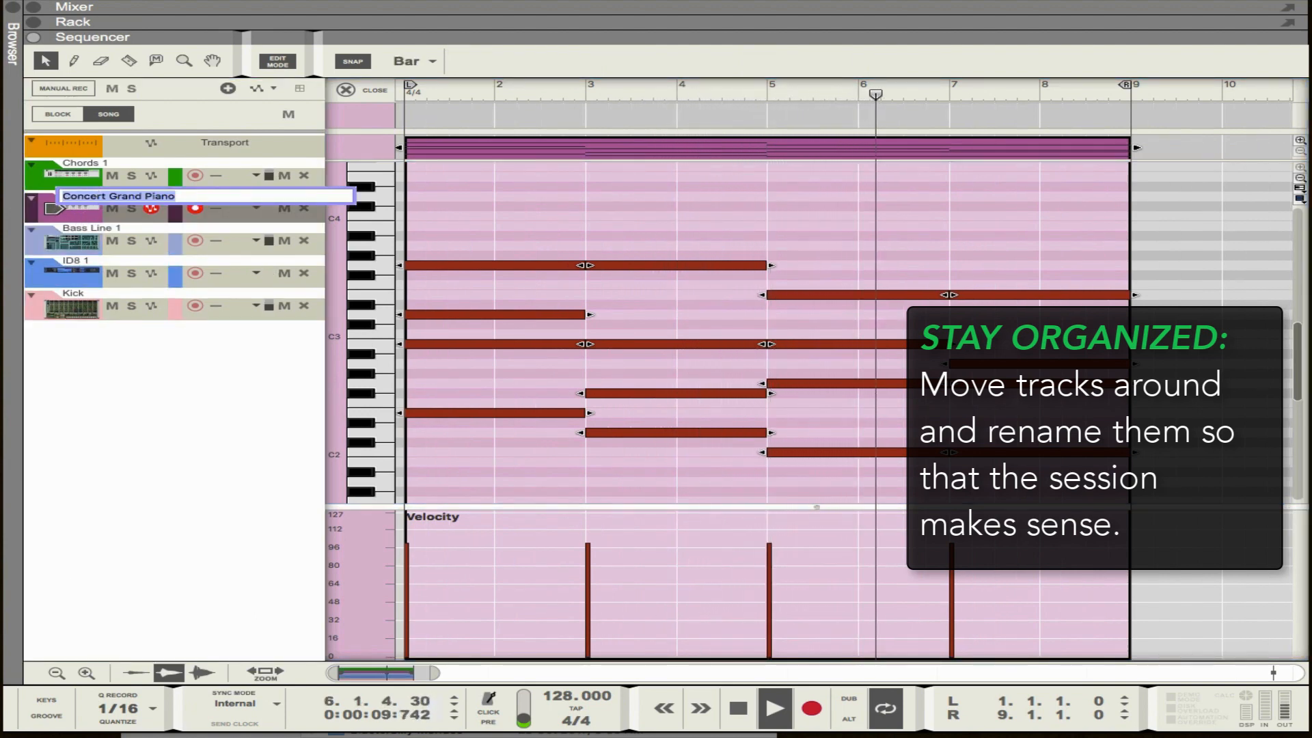
text(Chor)
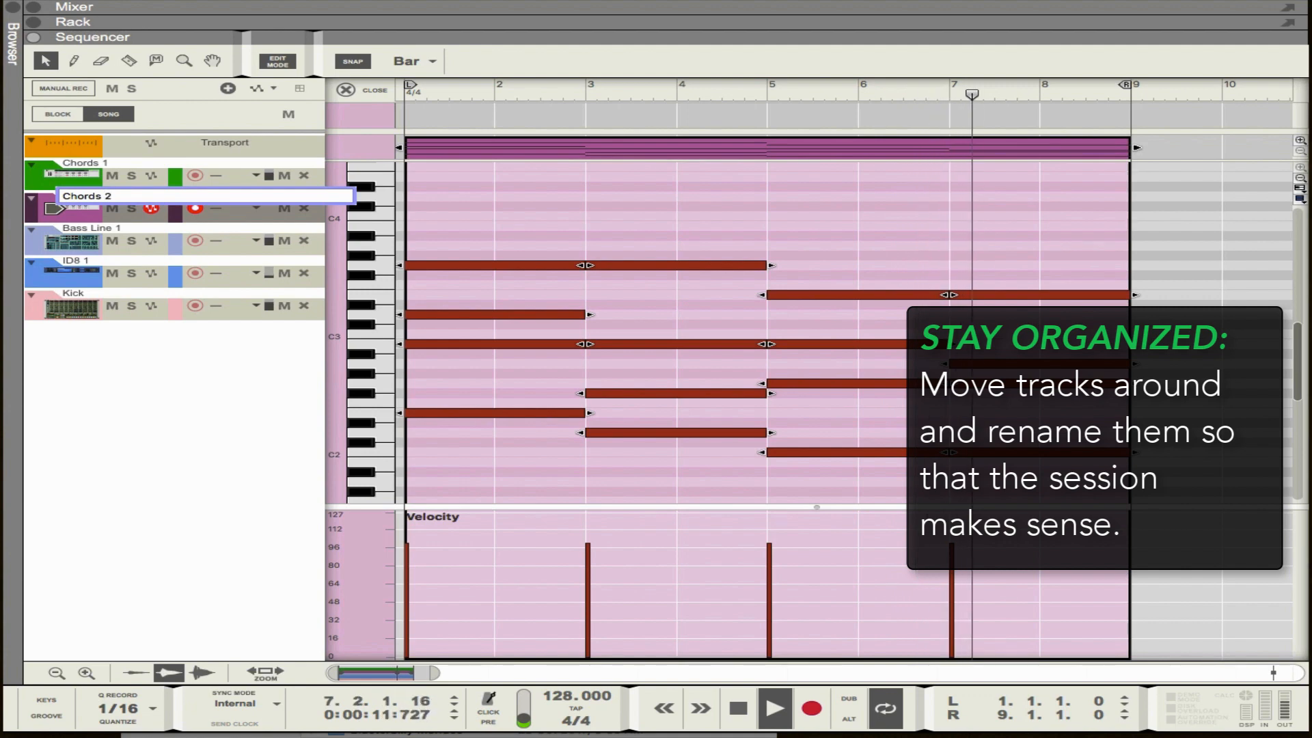
text(ds 2)
key(Return)
click(567, 213)
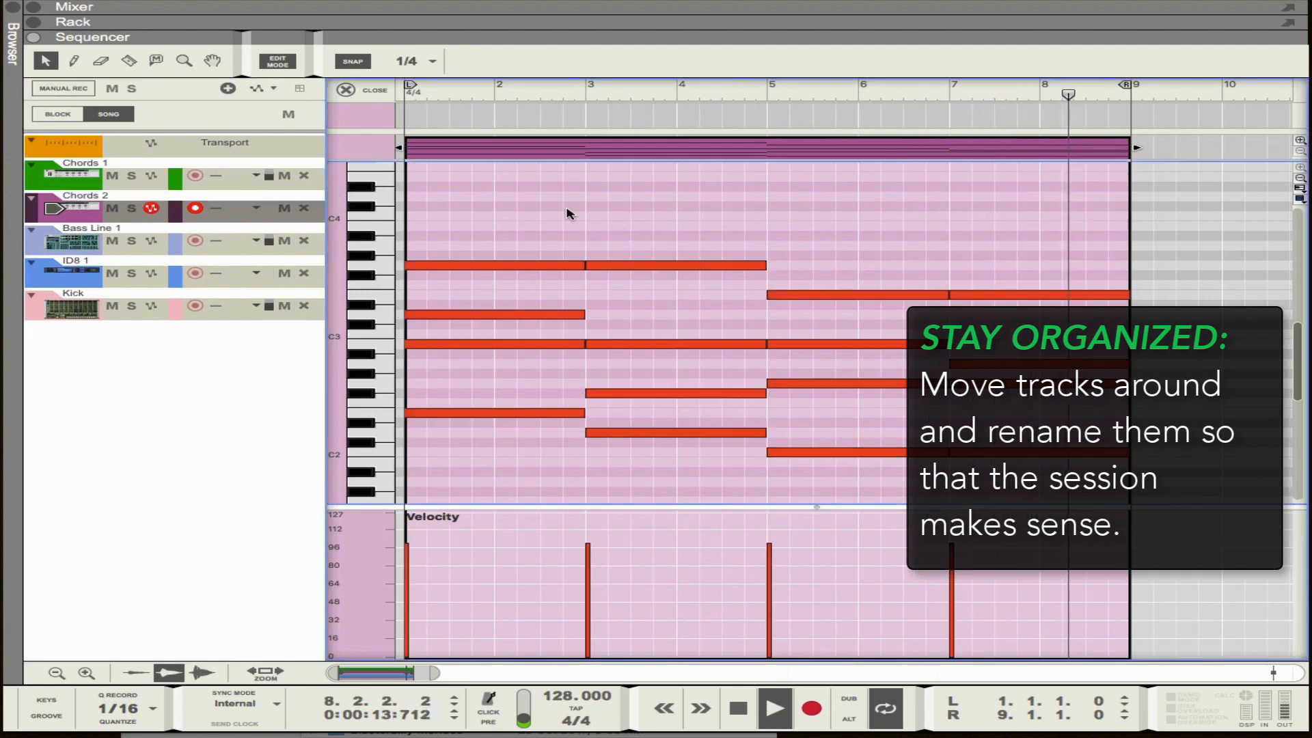
click(363, 96)
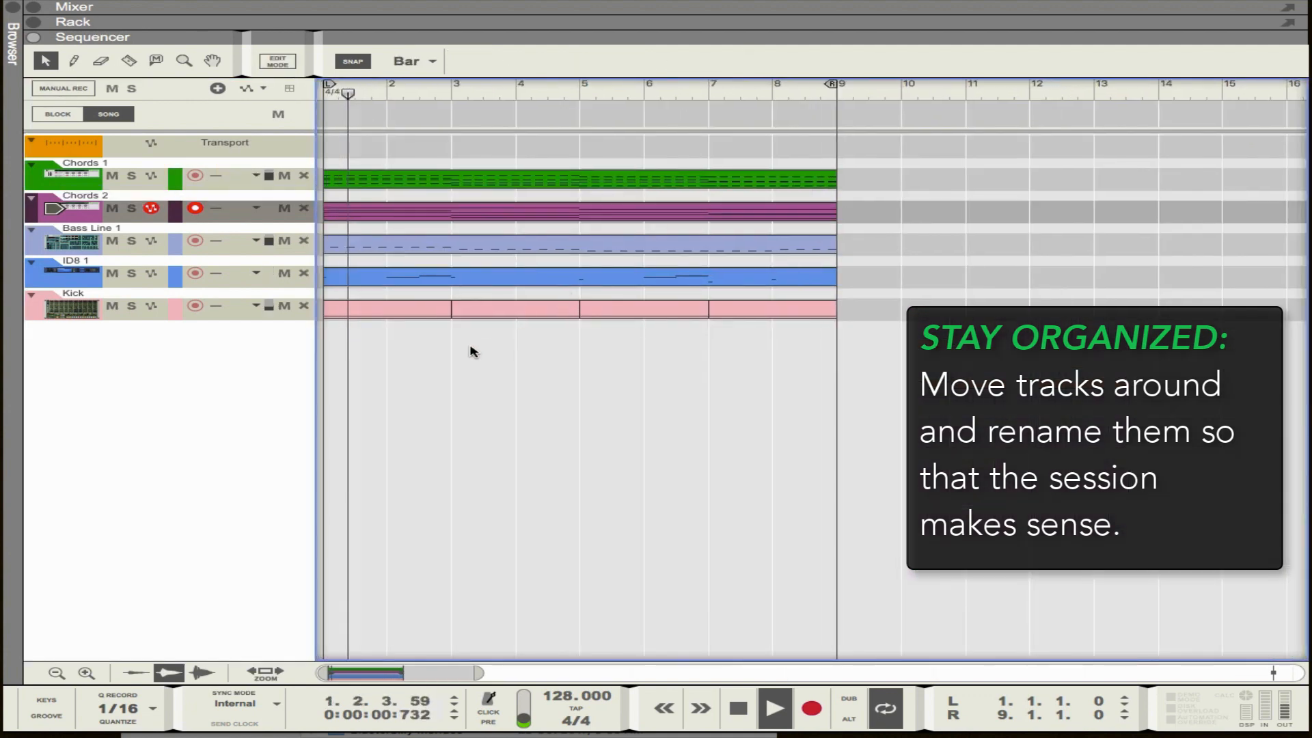
Step: Rename the ID8 1 track as "MelodyString"
click(87, 311)
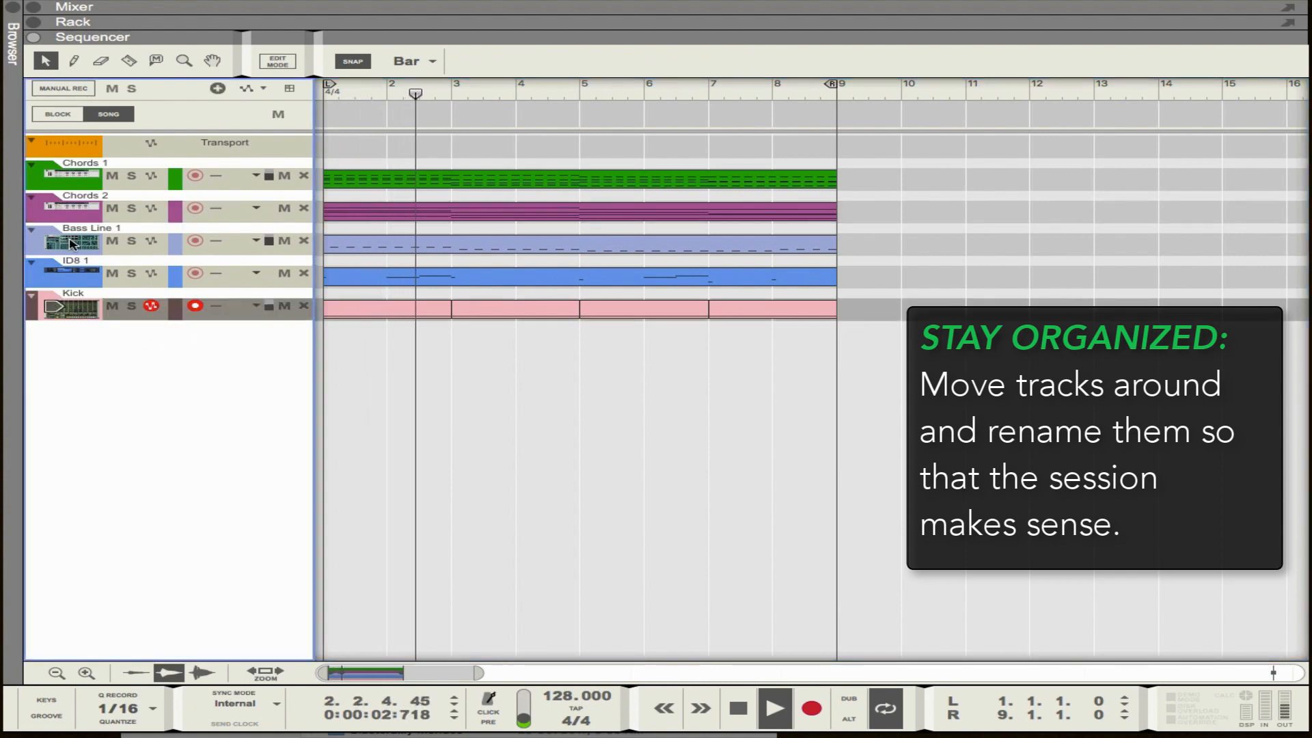
click(86, 212)
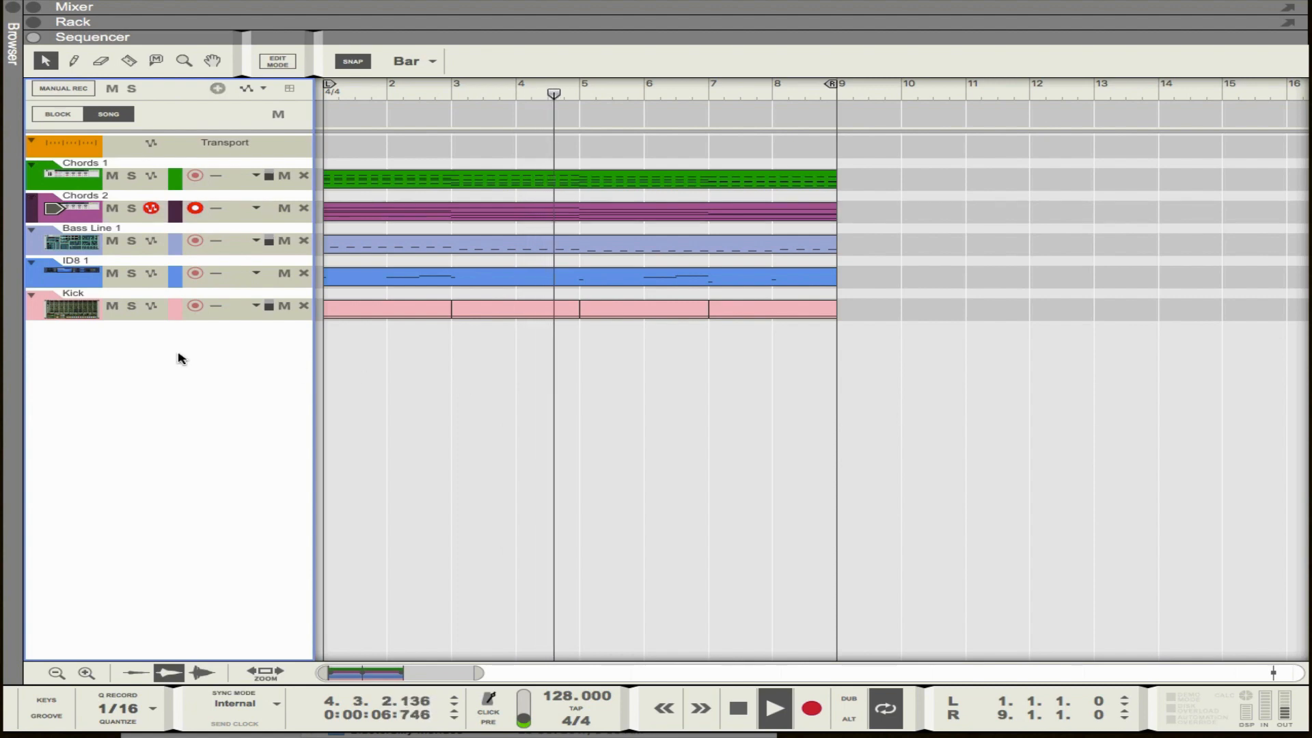
click(76, 266)
double_click(91, 263)
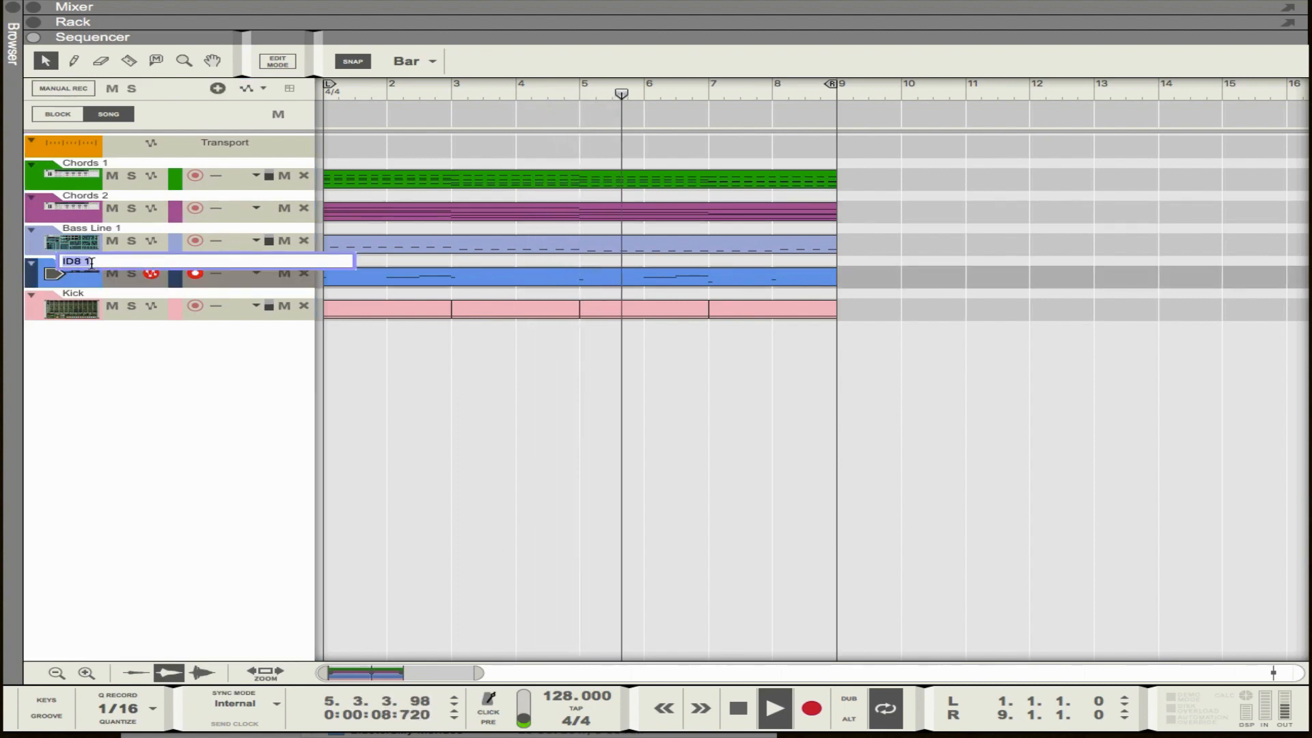
text(Stri)
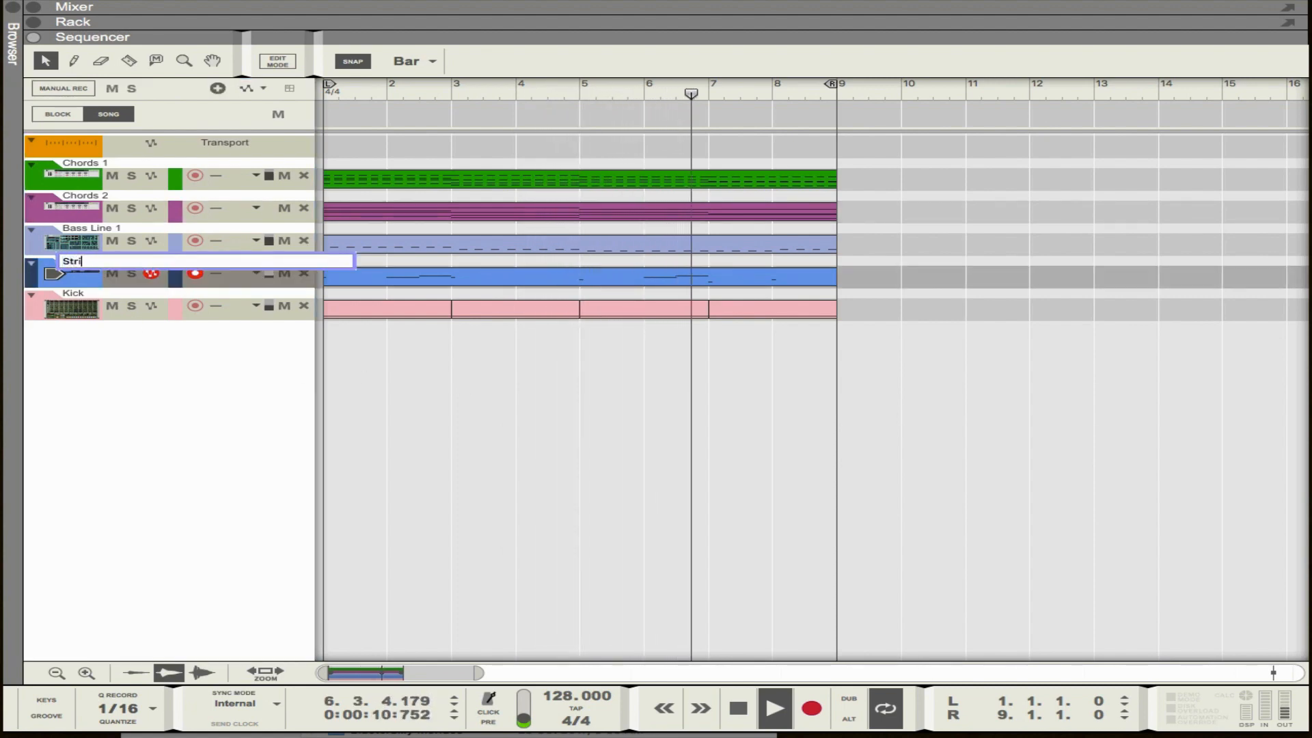
text(dy)
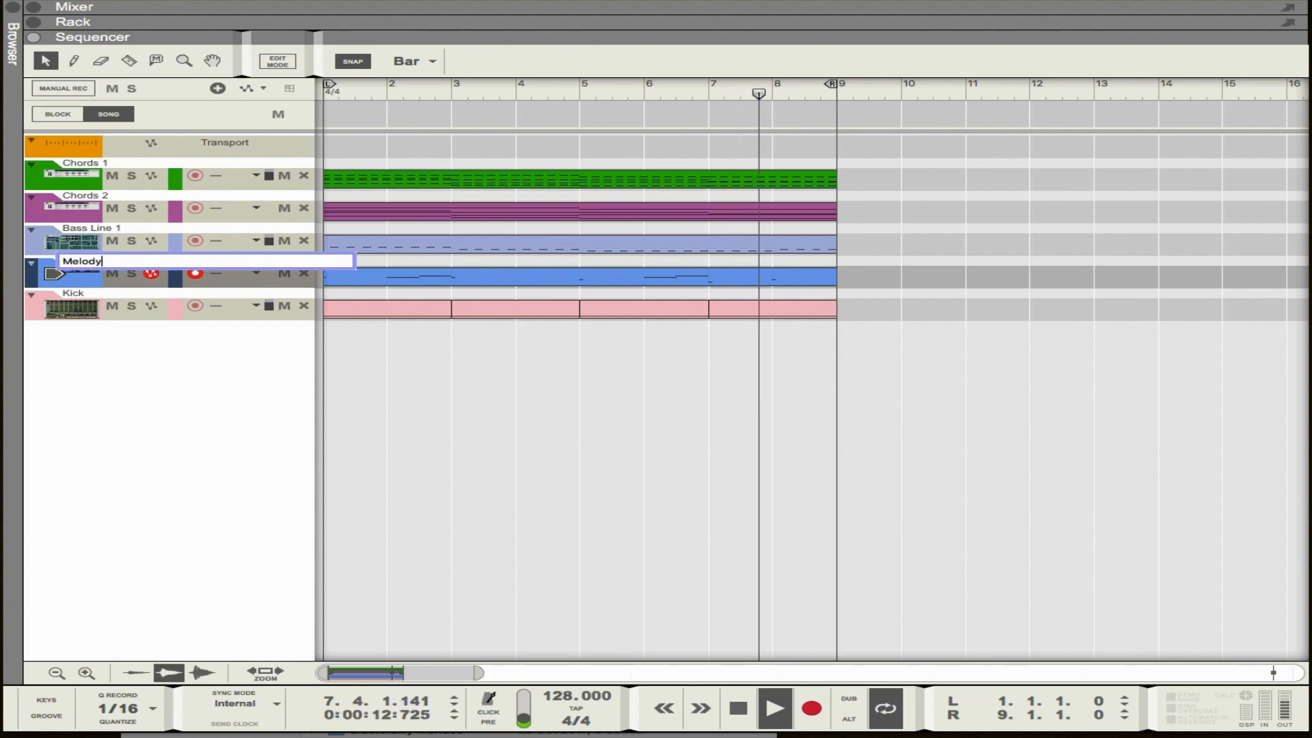
text(String)
key(Return)
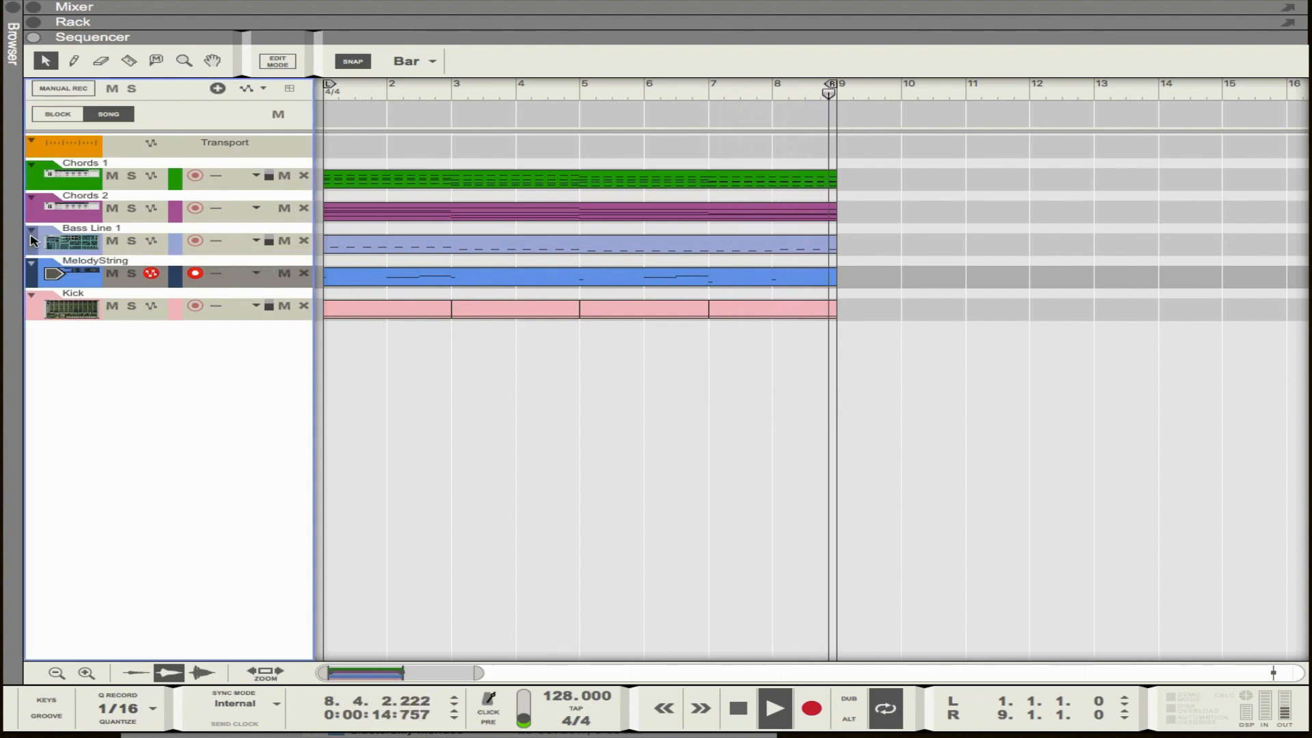
Step: In the mixer, set the MelodyString level to -19.37 dB and the Bass Line 1 level to -4.06 dB
click(67, 304)
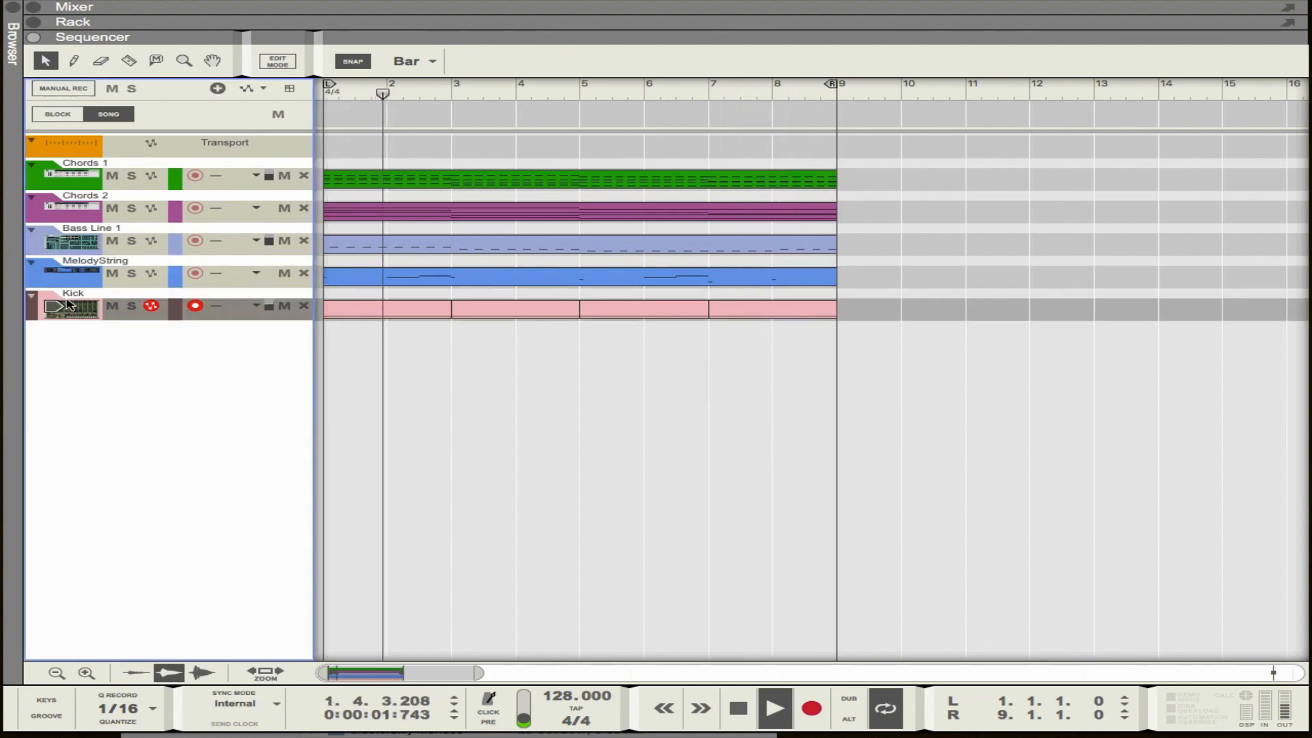
click(13, 8)
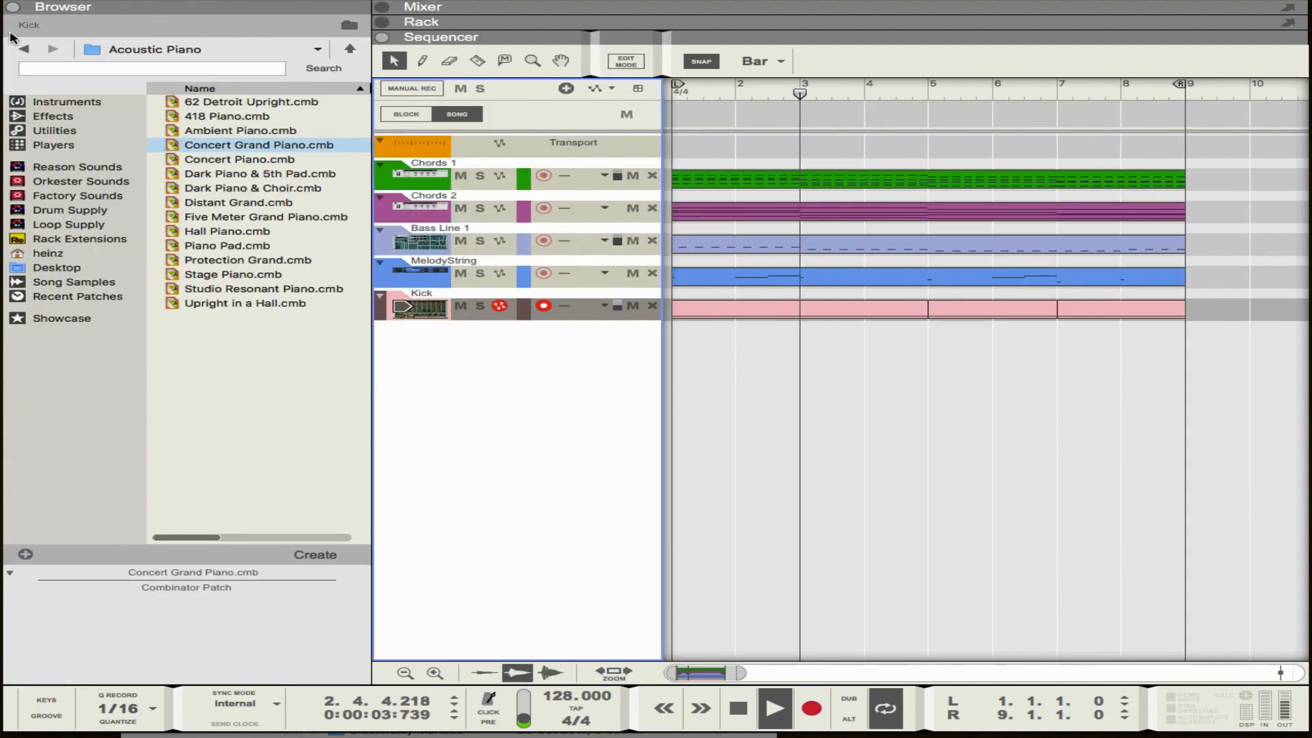
click(402, 271)
key(F5)
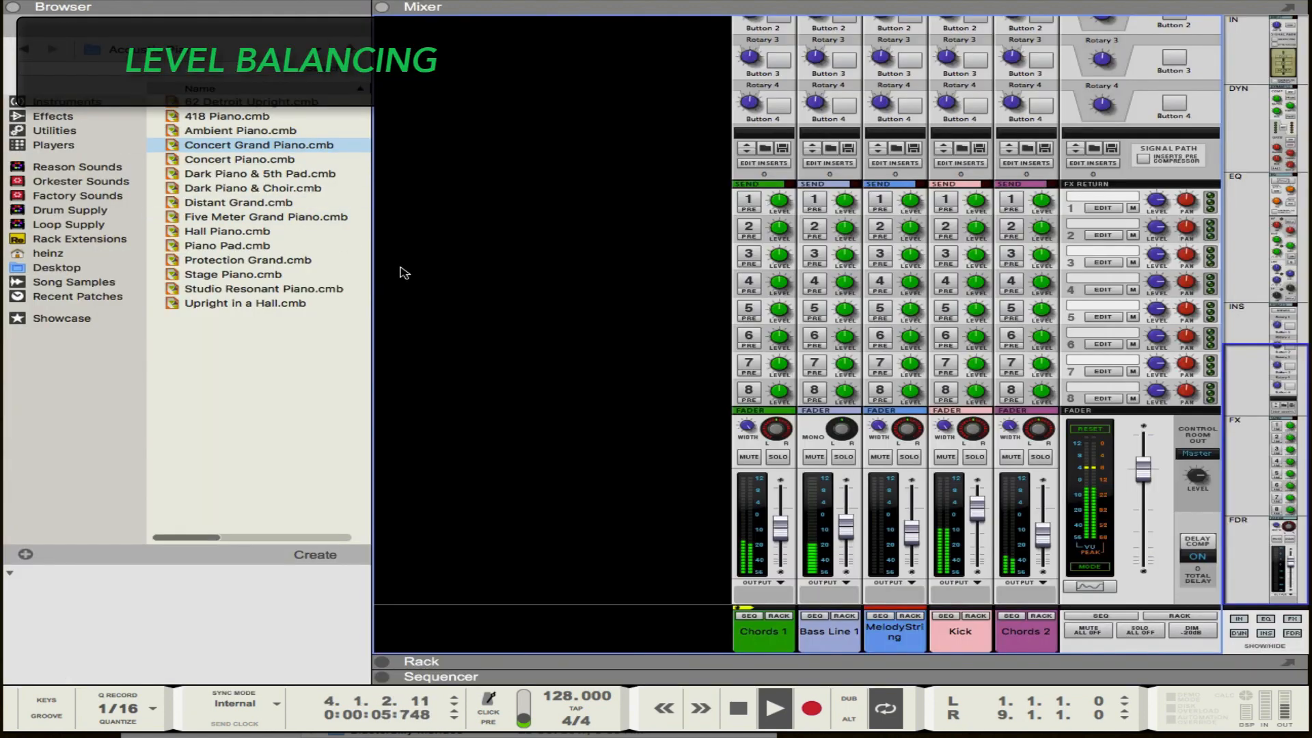
click(913, 531)
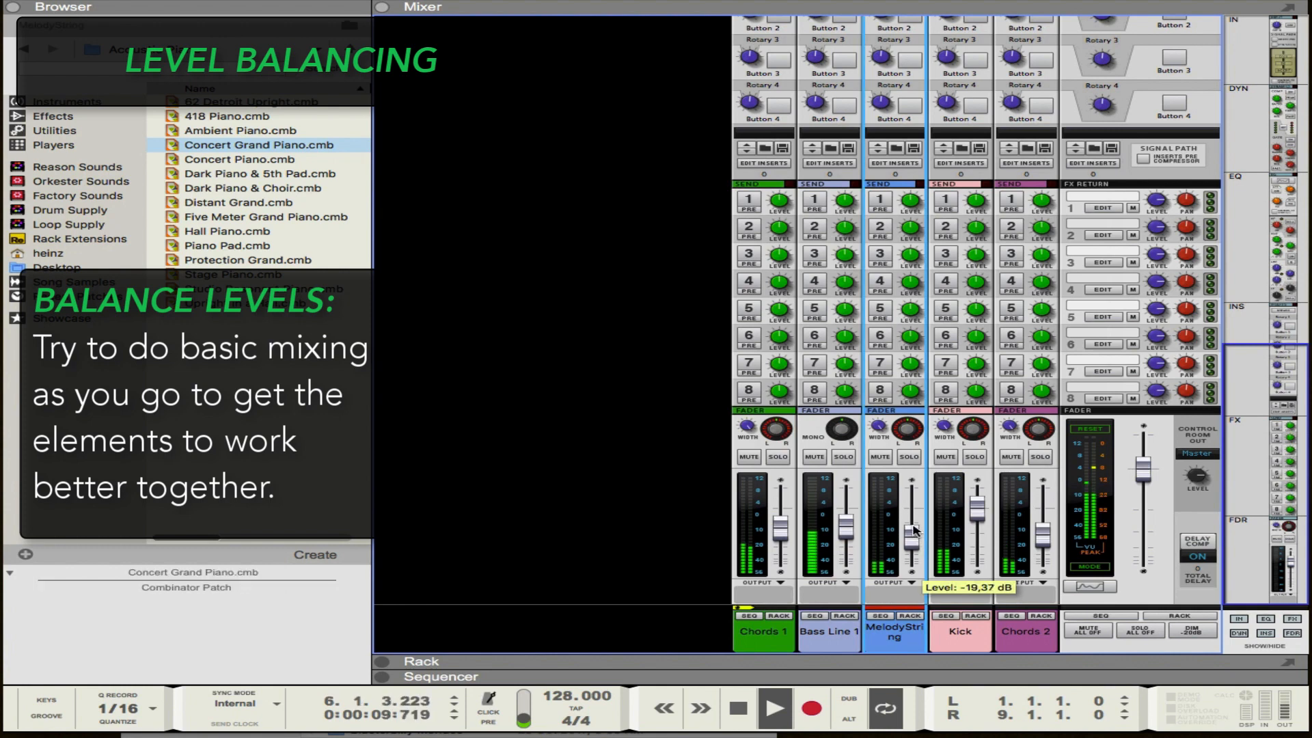
drag(845, 528, 847, 526)
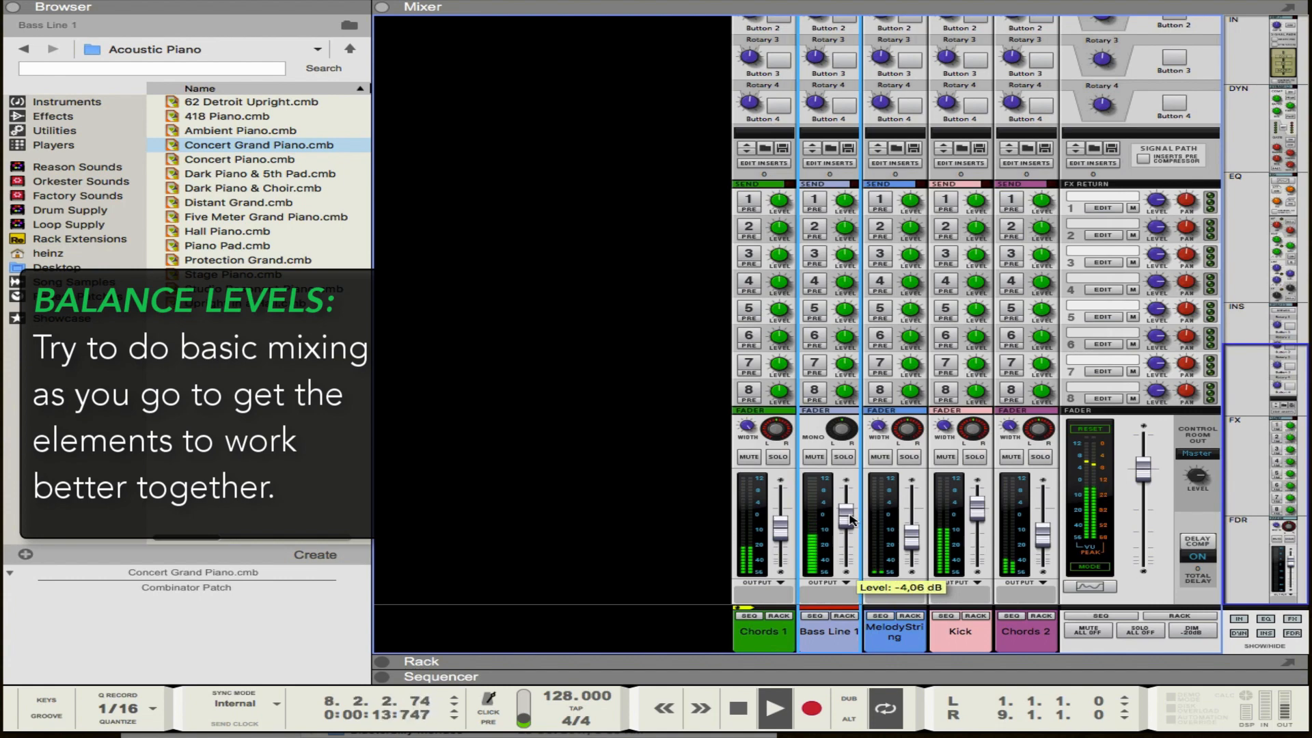
Step: Return to the sequencer and shorten the last Kick clip to one bar so it ends at bar 8
key(F8)
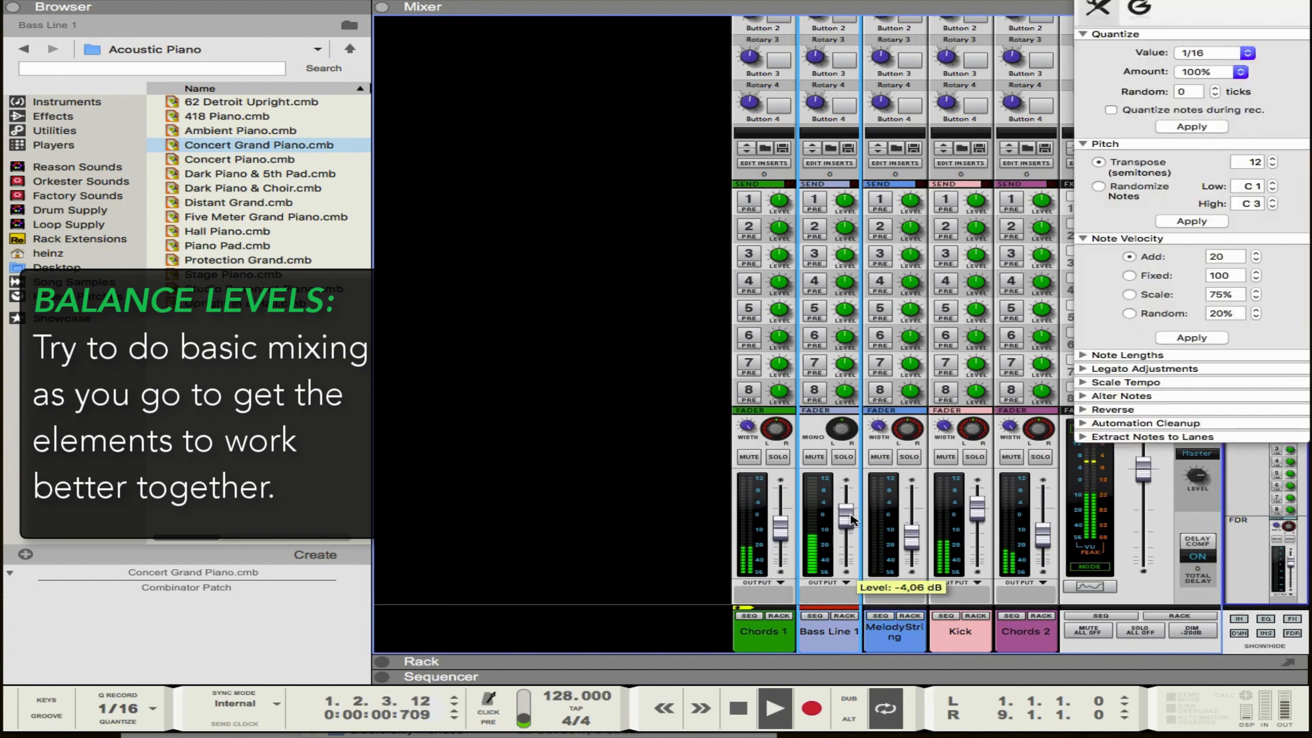
key(F8)
key(F7)
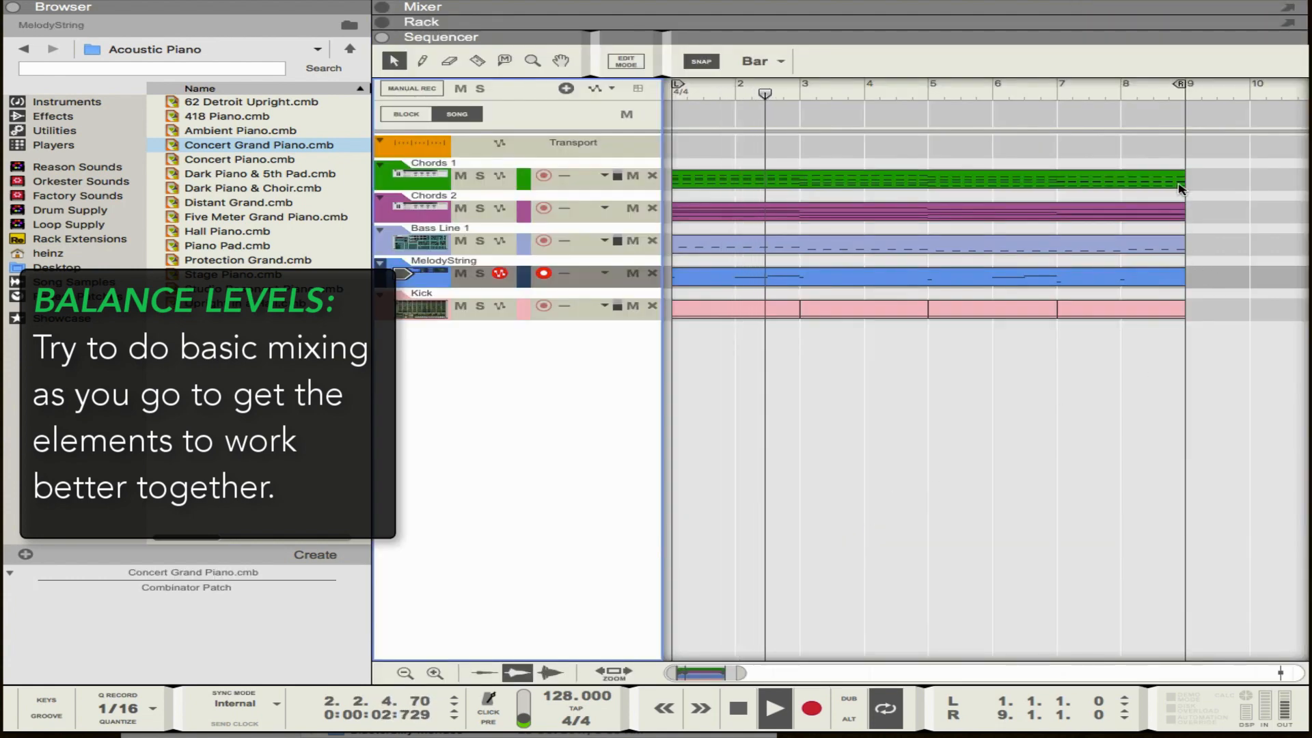
click(1182, 308)
drag(1144, 308, 1122, 308)
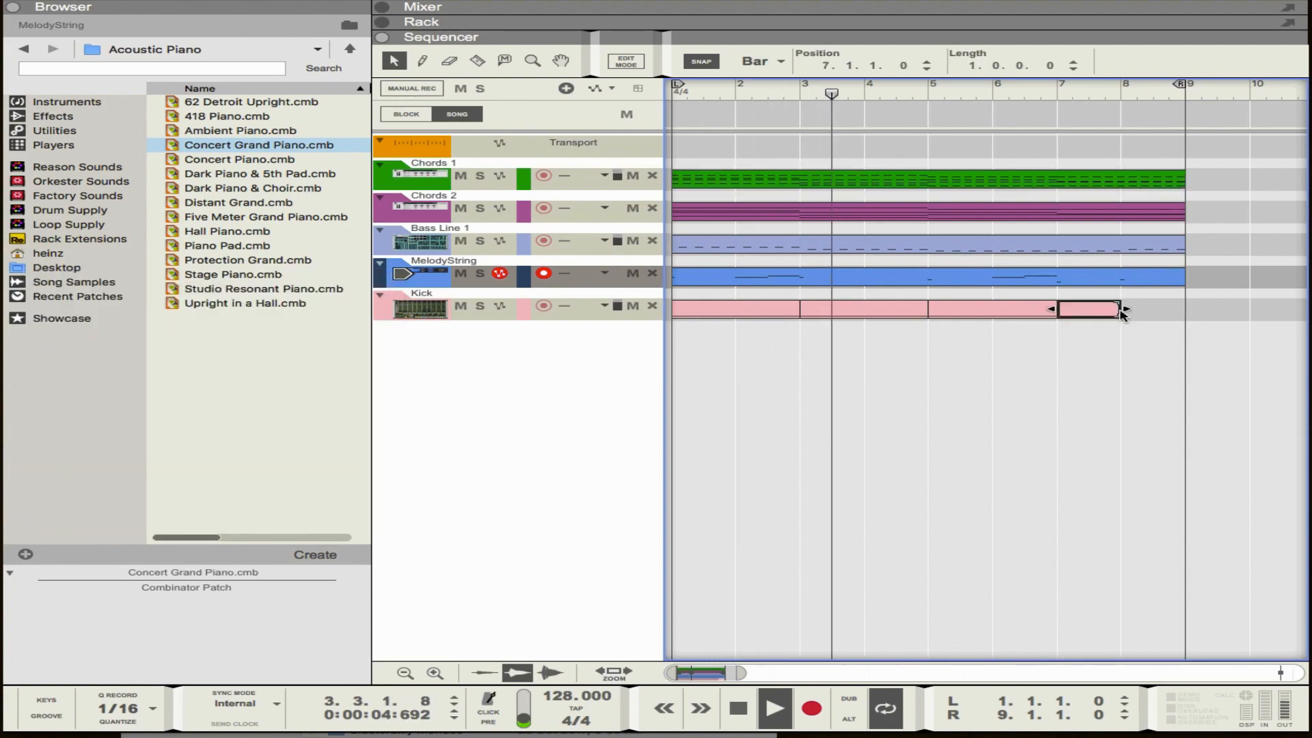
click(1141, 375)
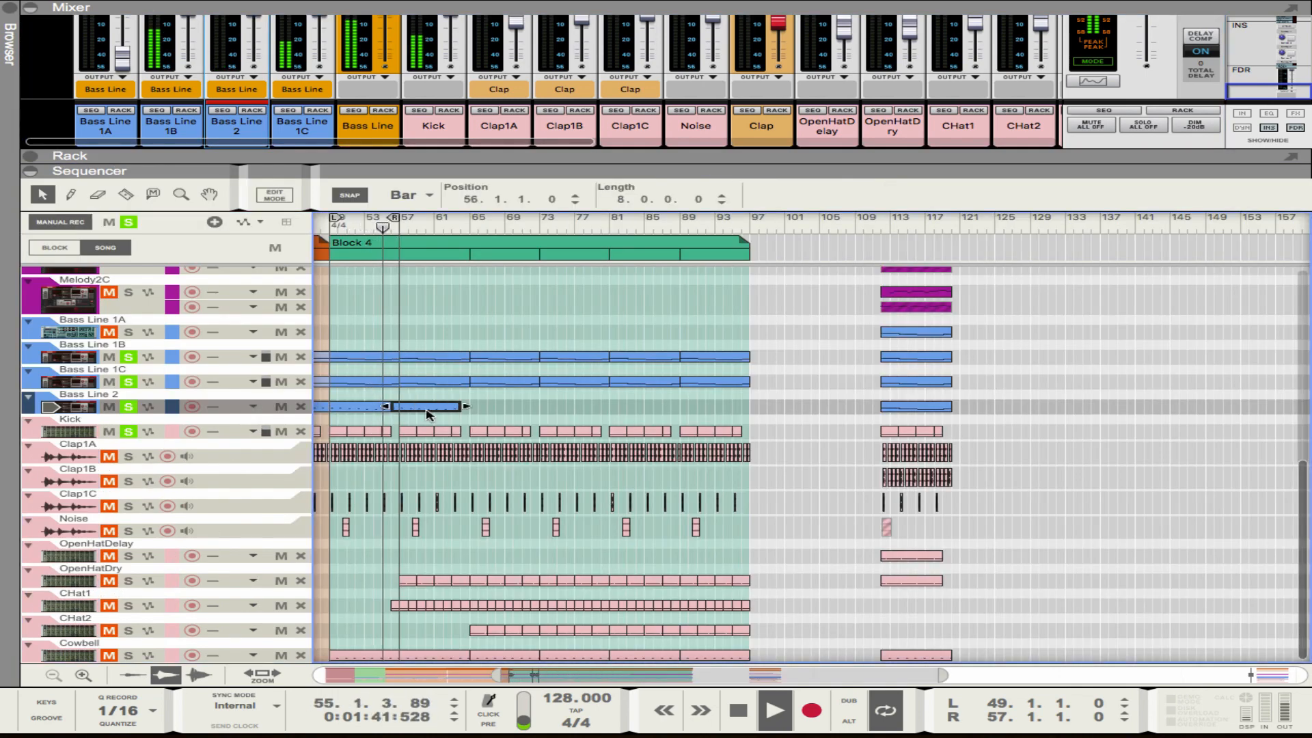
Step: Copy the eight-bar Bass Line 2 clip further along Block 4, and raise the closing note at bar 56 to D1
drag(426, 414, 530, 407)
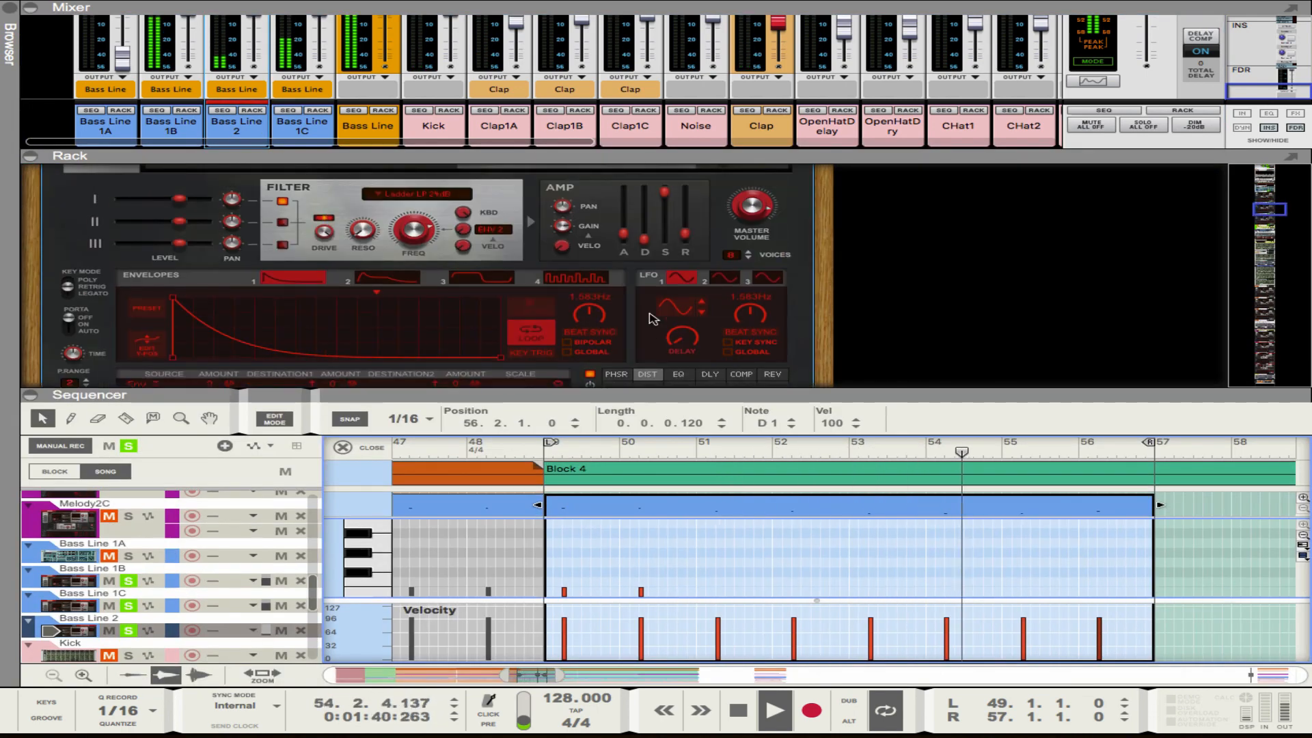
click(680, 247)
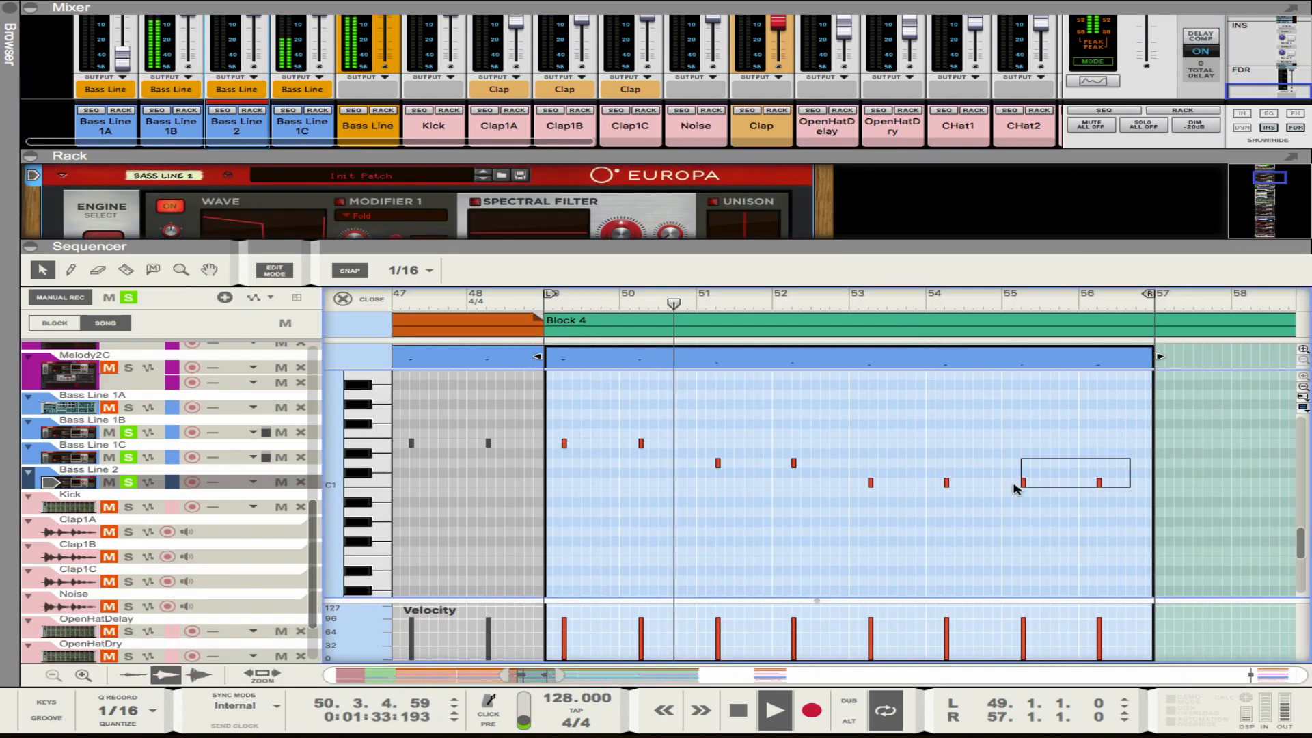
drag(1016, 488, 1018, 483)
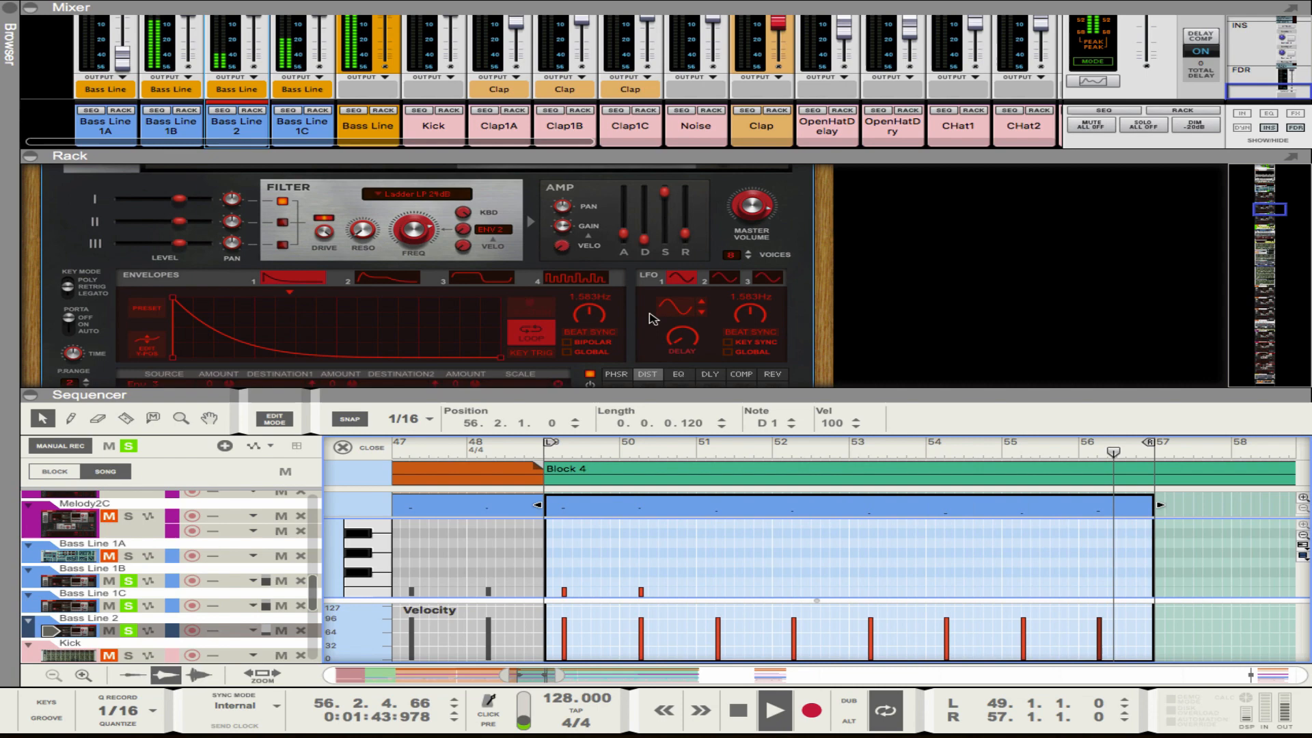
Step: Show the compressor and EQ effect sections of Bass Line 2's Europa synth, and collapse the rack
scroll(654, 319, down, 4)
click(741, 243)
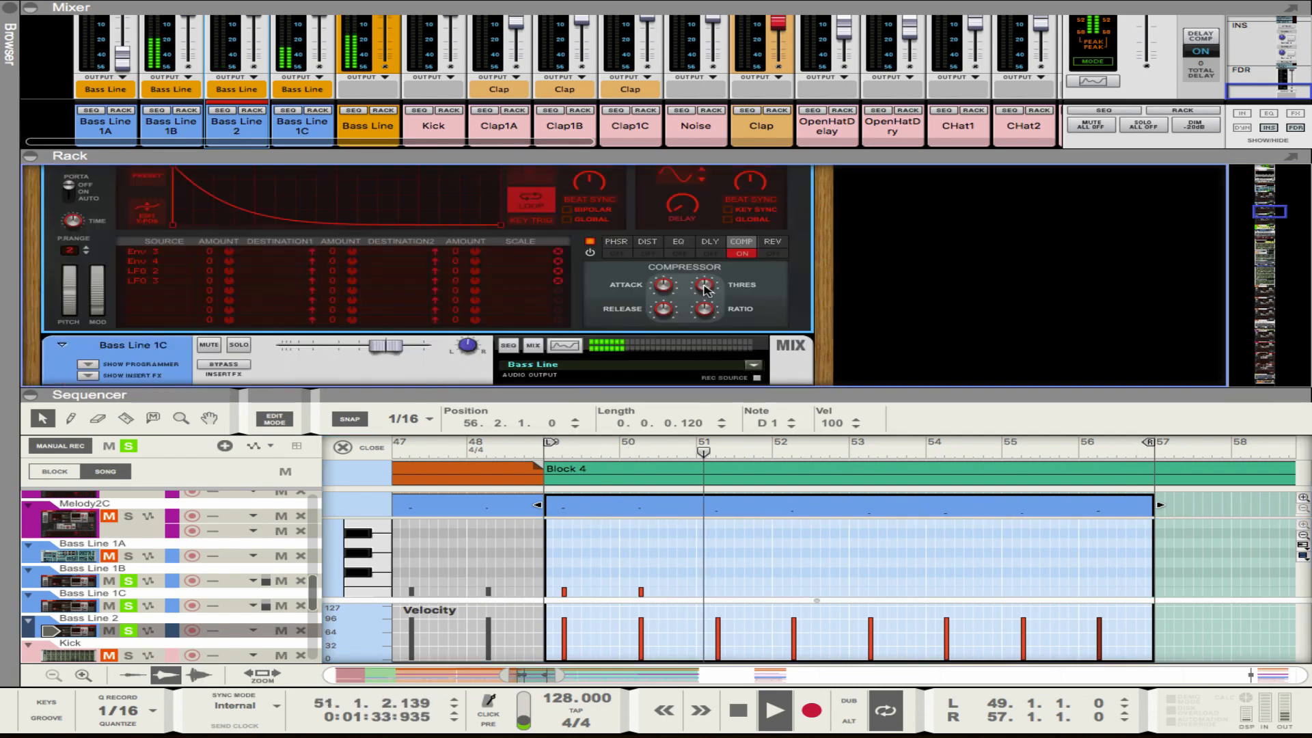
click(678, 242)
click(30, 156)
Step: Solo the Kick track, leave note editing, and repeat the Bass Line 2 clip through to the end of Block 4 at bar 97
click(129, 432)
key(Escape)
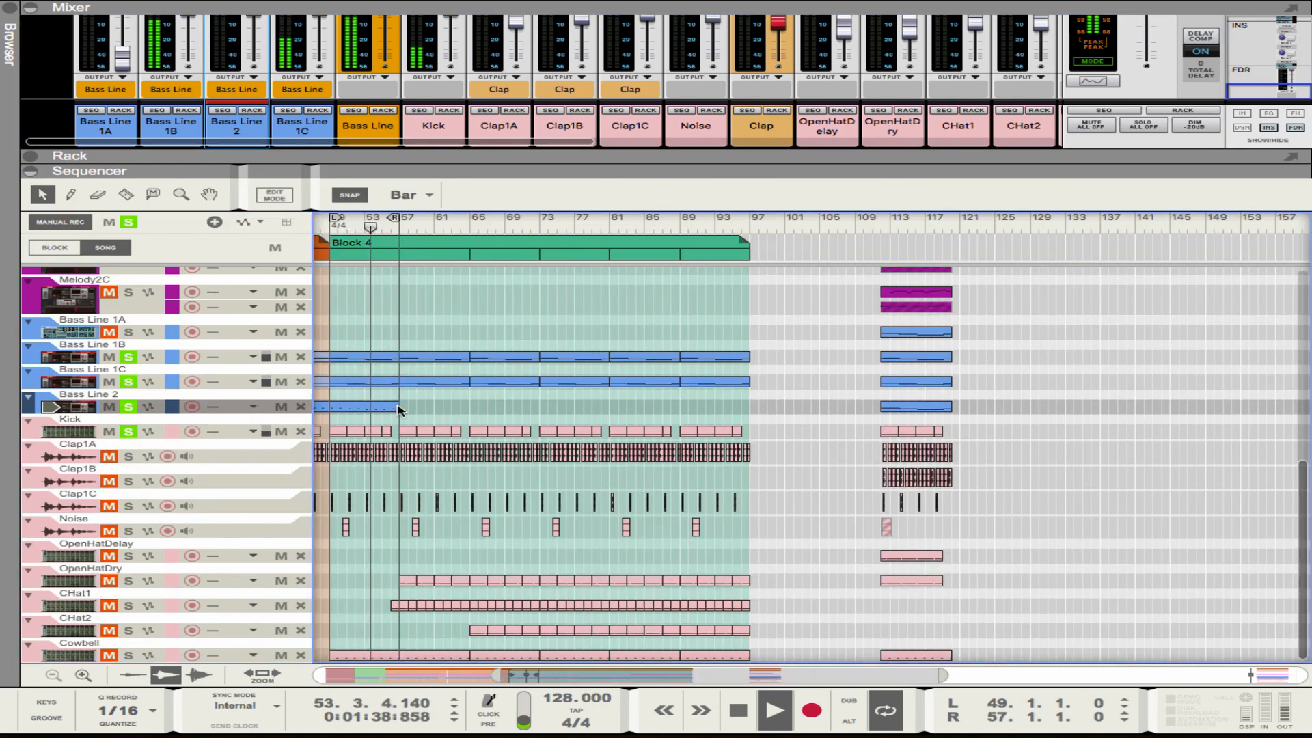
shift+click(375, 408)
drag(366, 409, 515, 409)
drag(381, 409, 661, 409)
key(ctrl+z)
drag(553, 409, 693, 409)
click(775, 429)
scroll(775, 429, left, 3)
scroll(759, 428, down, 2)
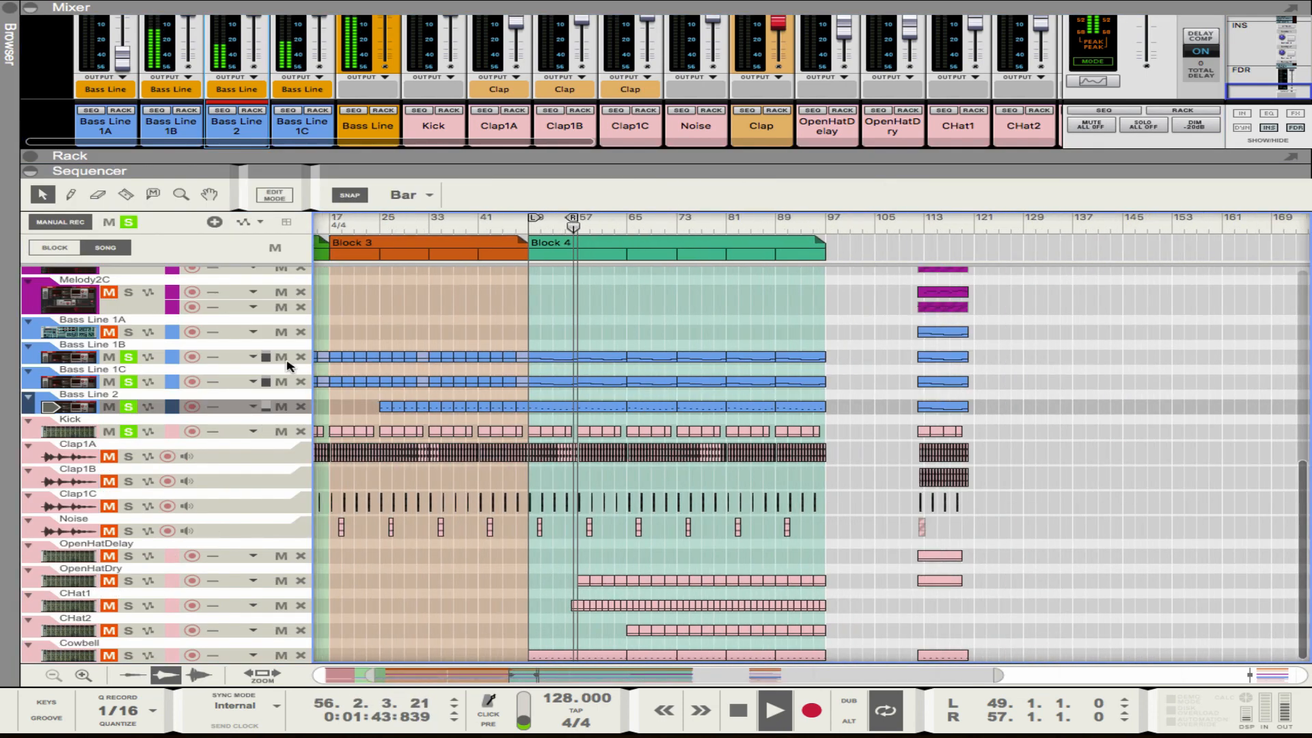
Step: Clear all track solos and solo only Bass Line 1B, Bass Line 1C and Bass Line 2
click(128, 222)
scroll(602, 410, left, 3)
scroll(565, 449, up, 4)
click(129, 357)
click(129, 382)
click(129, 406)
Step: Open the Bass Line 2 clip at the start of Block 4 for note editing and raise its bar 56 note to D1
double_click(615, 407)
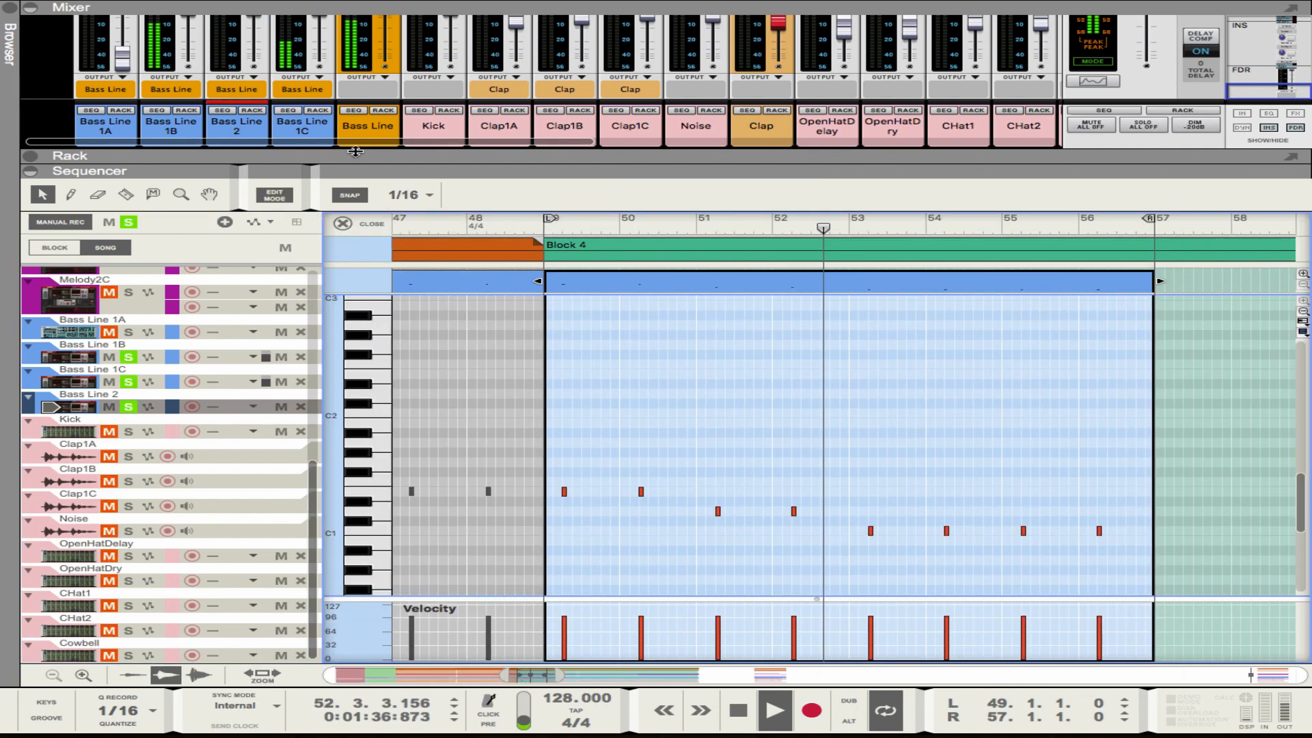
click(30, 155)
drag(164, 676, 164, 246)
scroll(1092, 453, down, 3)
drag(1123, 505, 1011, 472)
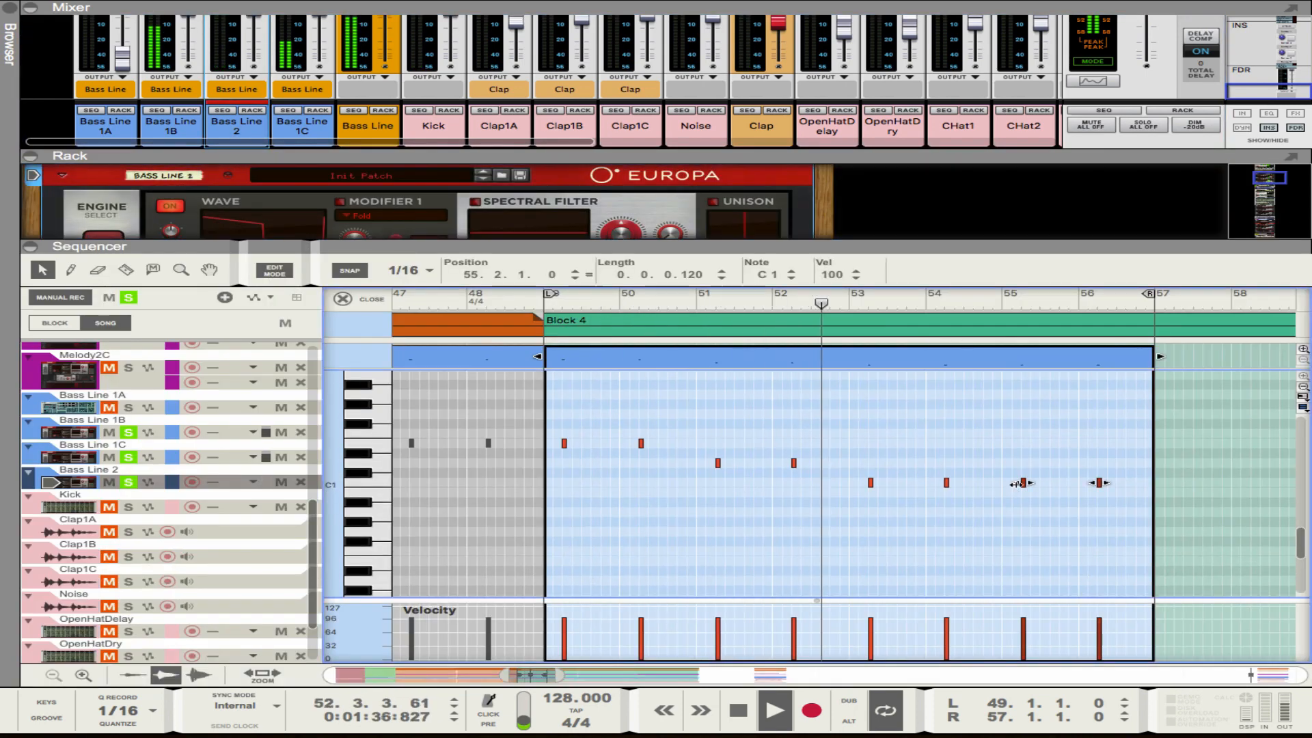
click(1039, 445)
drag(1098, 482, 1099, 463)
Step: Enable the compressor and EQ effects in Bass Line 2's Europa synth, and collapse the rack
drag(620, 247, 620, 394)
scroll(654, 319, down, 3)
scroll(652, 318, up, 1)
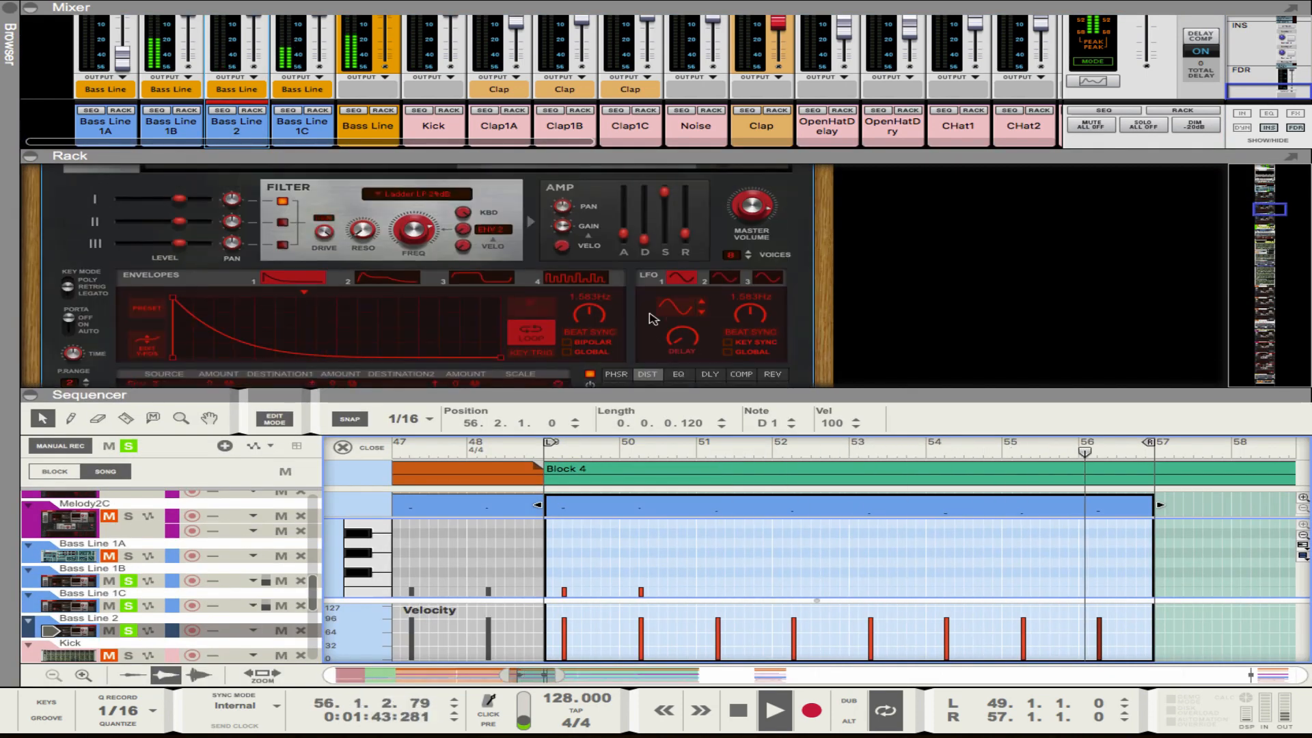
scroll(651, 316, down, 4)
click(742, 242)
click(741, 254)
click(678, 242)
click(678, 254)
drag(639, 293, 643, 301)
drag(722, 395, 723, 175)
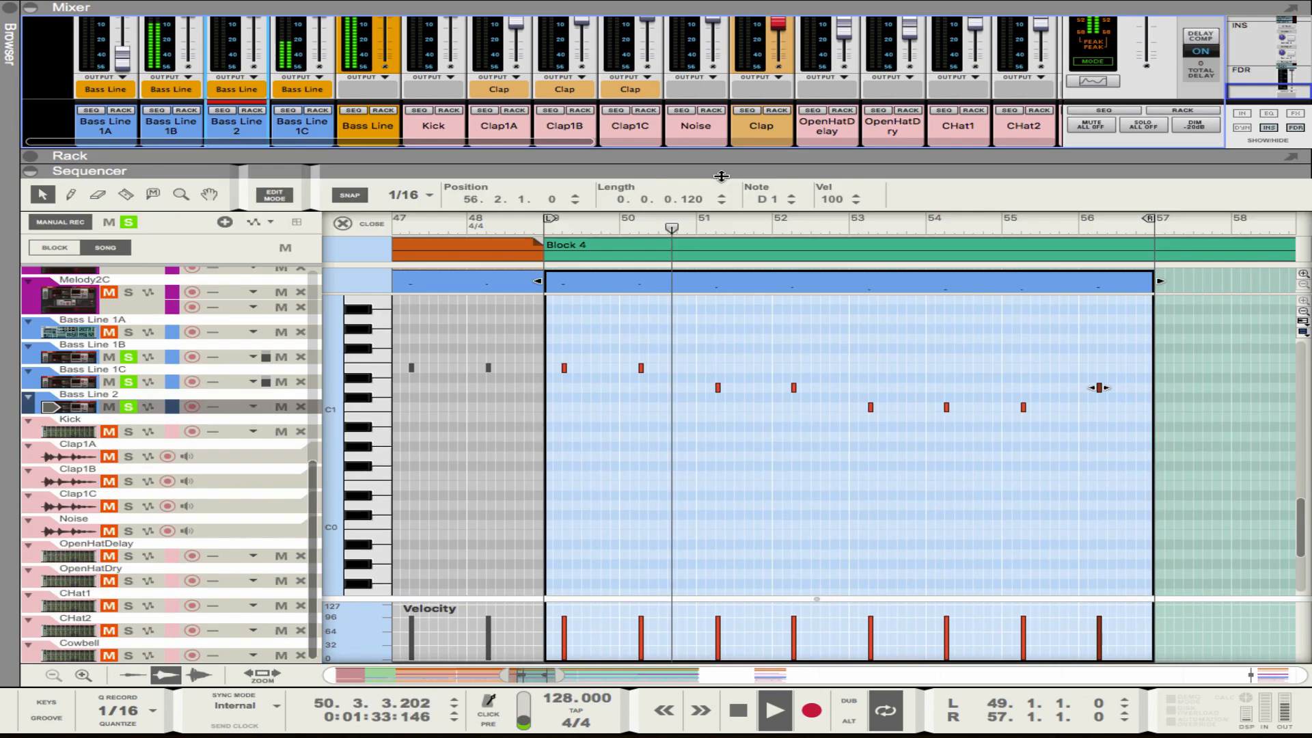
Step: Solo the Kick track and repeat the Bass Line 2 clip through to the end of Block 4 at bar 97
click(128, 432)
key(Escape)
key(ctrl+c)
key(ctrl+v)
drag(435, 408, 576, 409)
drag(384, 409, 663, 413)
key(ctrl+z)
drag(509, 409, 648, 411)
scroll(804, 456, left, 5)
Step: Clear all track solos, and solo only Bass Line 1B, Bass Line 1C and Bass Line 2
click(129, 222)
scroll(572, 303, down, 3)
scroll(572, 302, left, 3)
scroll(657, 383, up, 4)
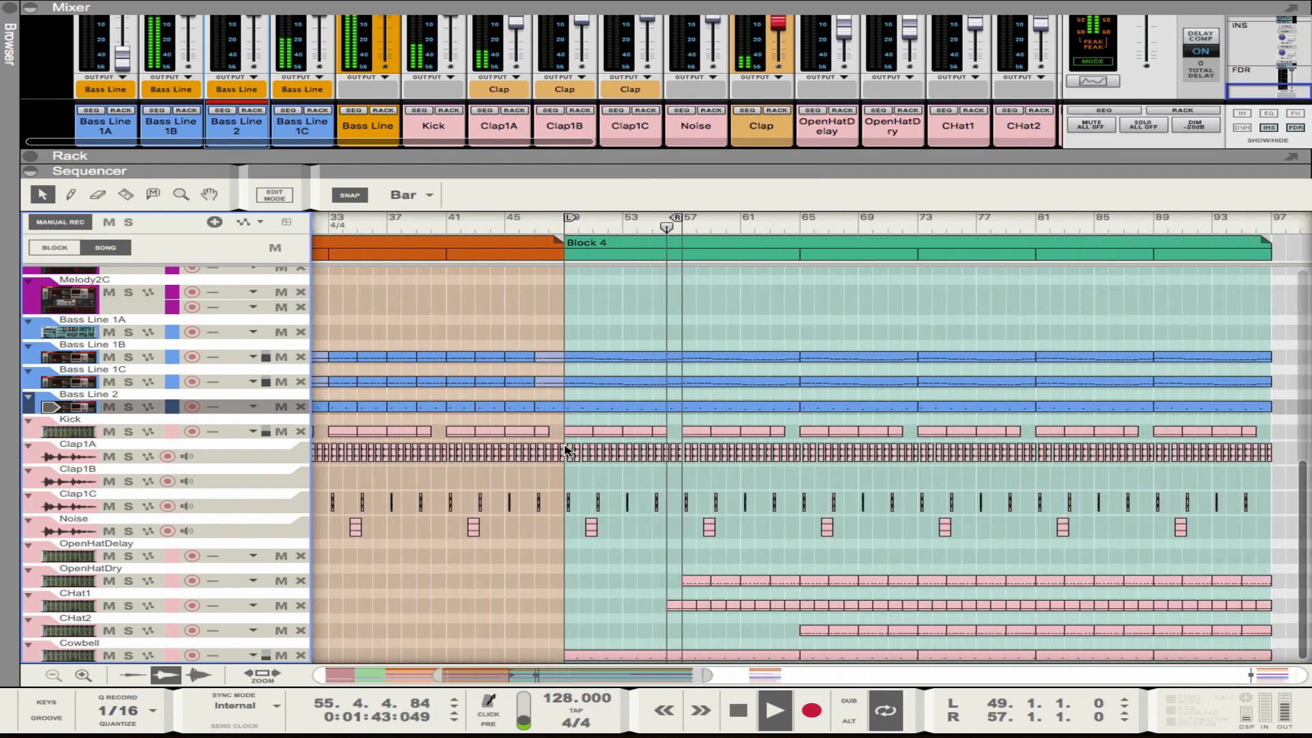
scroll(567, 437, right, 2)
click(128, 356)
click(128, 382)
click(128, 407)
Step: Open the Bass Line 2 clip at bar 49 and raise its closing note at bar 56 to D1
double_click(567, 406)
drag(384, 171, 384, 245)
scroll(932, 478, down, 5)
drag(994, 451, 1099, 463)
click(1052, 306)
Step: Enlarge the rack and show the compressor section of Bass Line 2's Europa synth
drag(683, 246, 683, 394)
scroll(650, 293, down, 10)
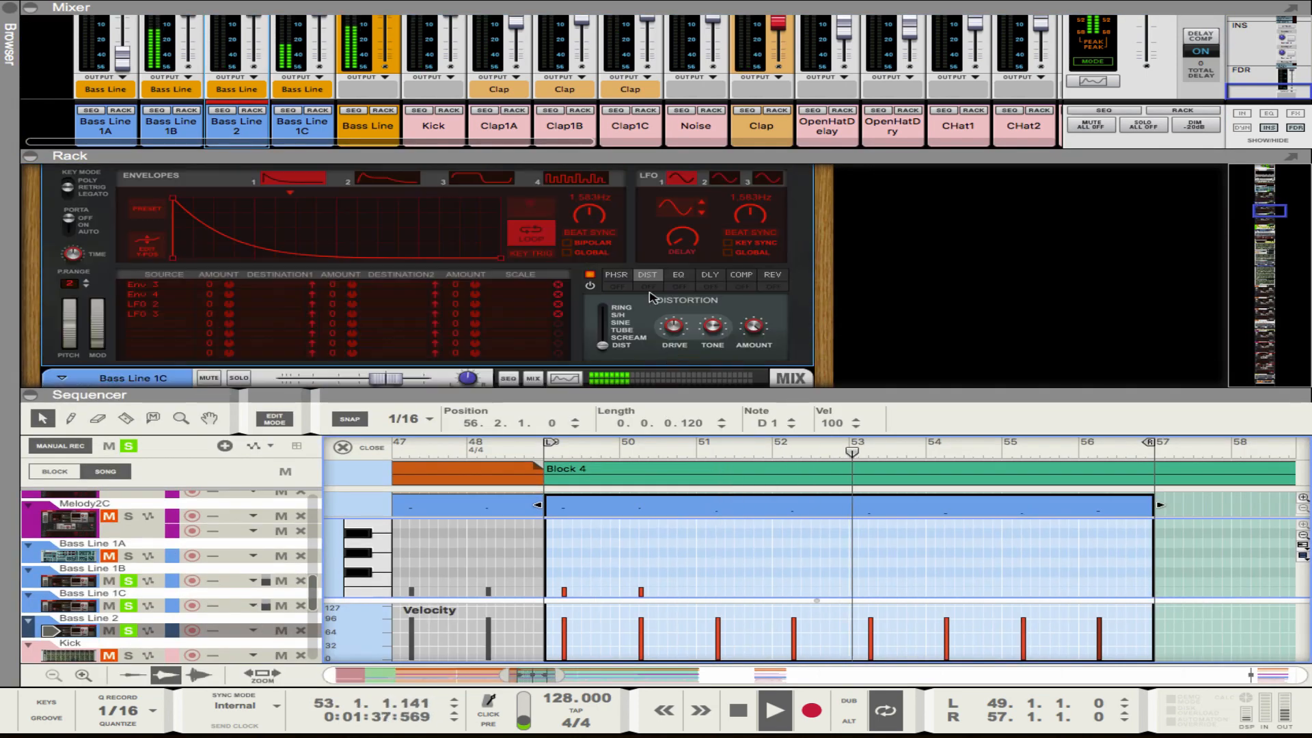
scroll(649, 301, up, 3)
scroll(653, 319, down, 4)
click(741, 241)
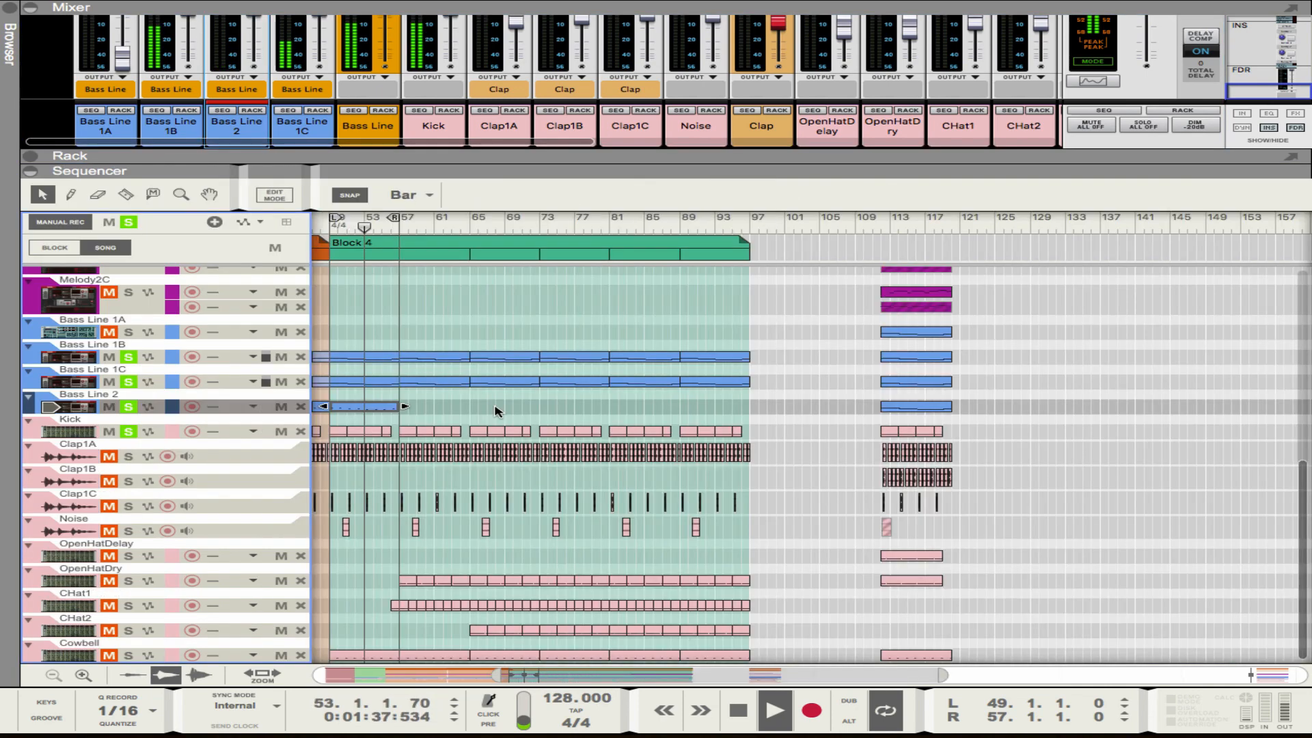
Step: Copy the eight-bar Bass Line 2 clip repeatedly along the rest of Block 4 from bar 57 onward
drag(366, 408, 549, 410)
shift+click(365, 408)
drag(388, 408, 667, 422)
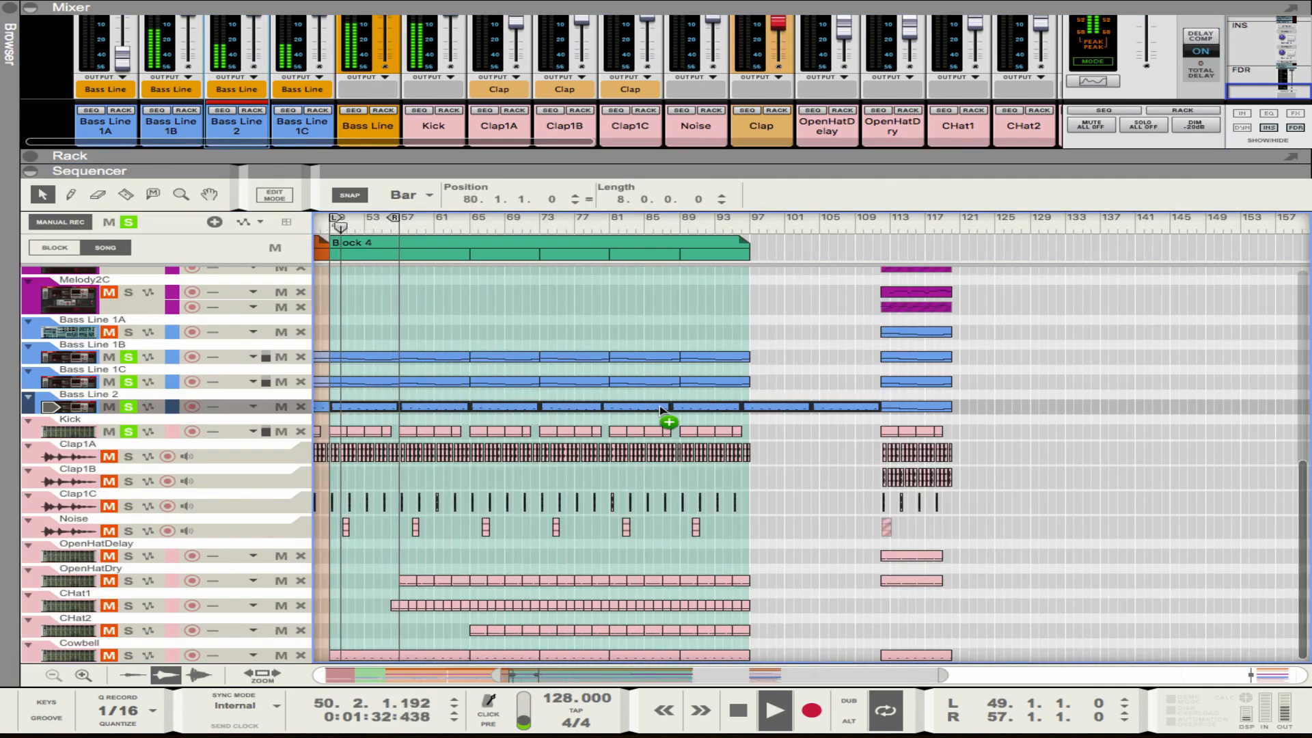
drag(512, 408, 651, 422)
click(806, 459)
scroll(806, 459, left, 5)
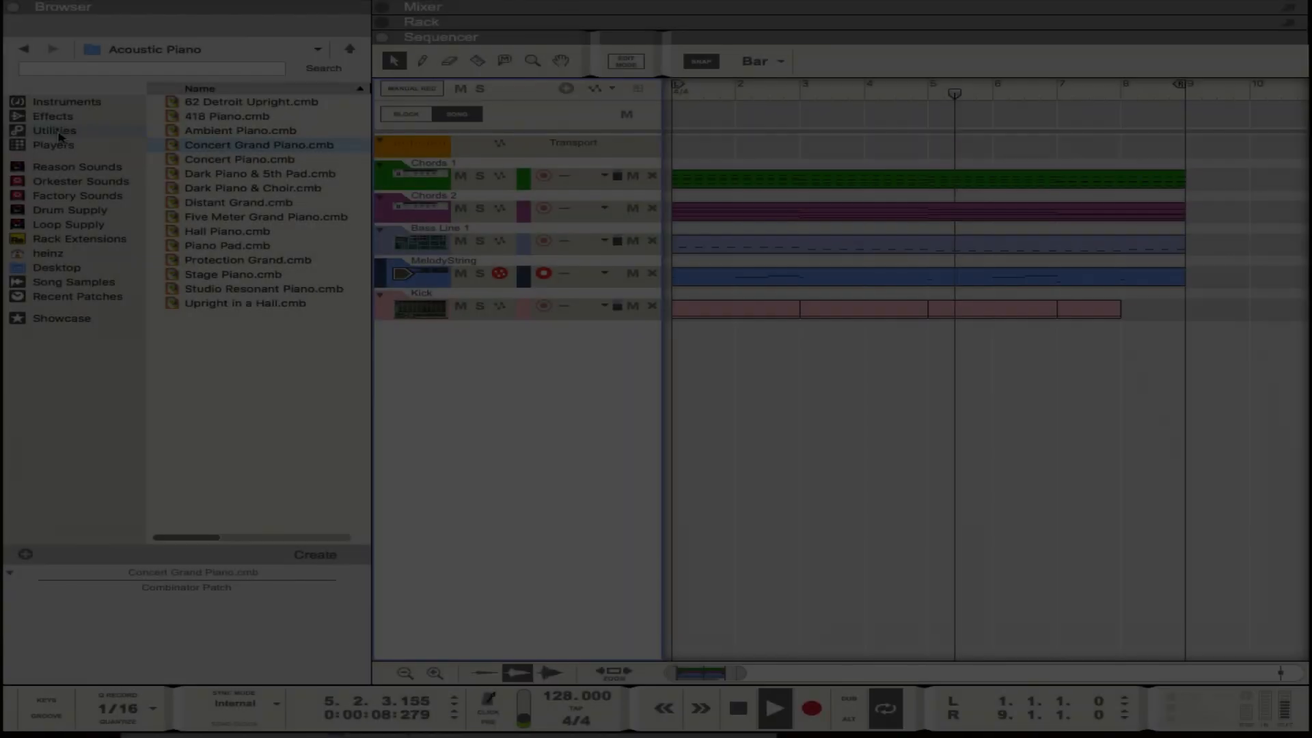
Step: Add a Europa Shapeshifting Synthesizer track below Kick and copy the Chords 2 clip onto it at bar 1
click(54, 144)
click(55, 130)
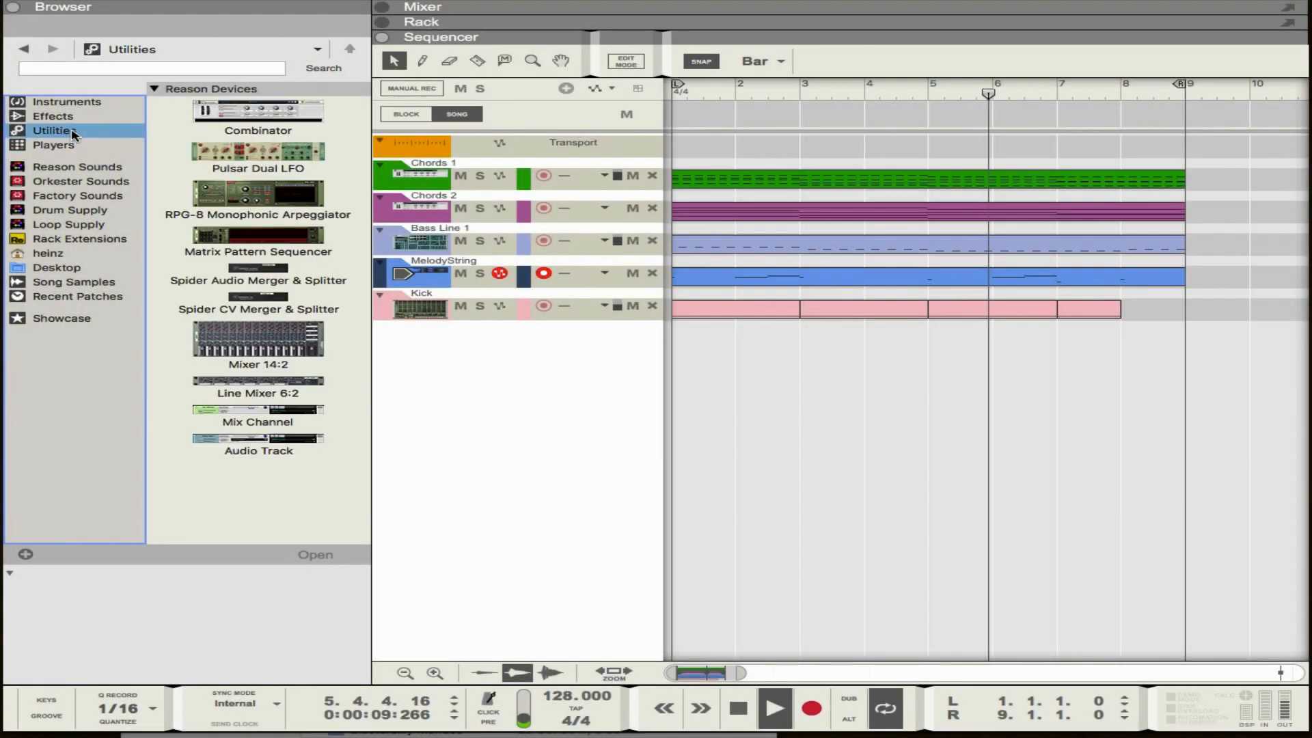
click(58, 116)
click(77, 104)
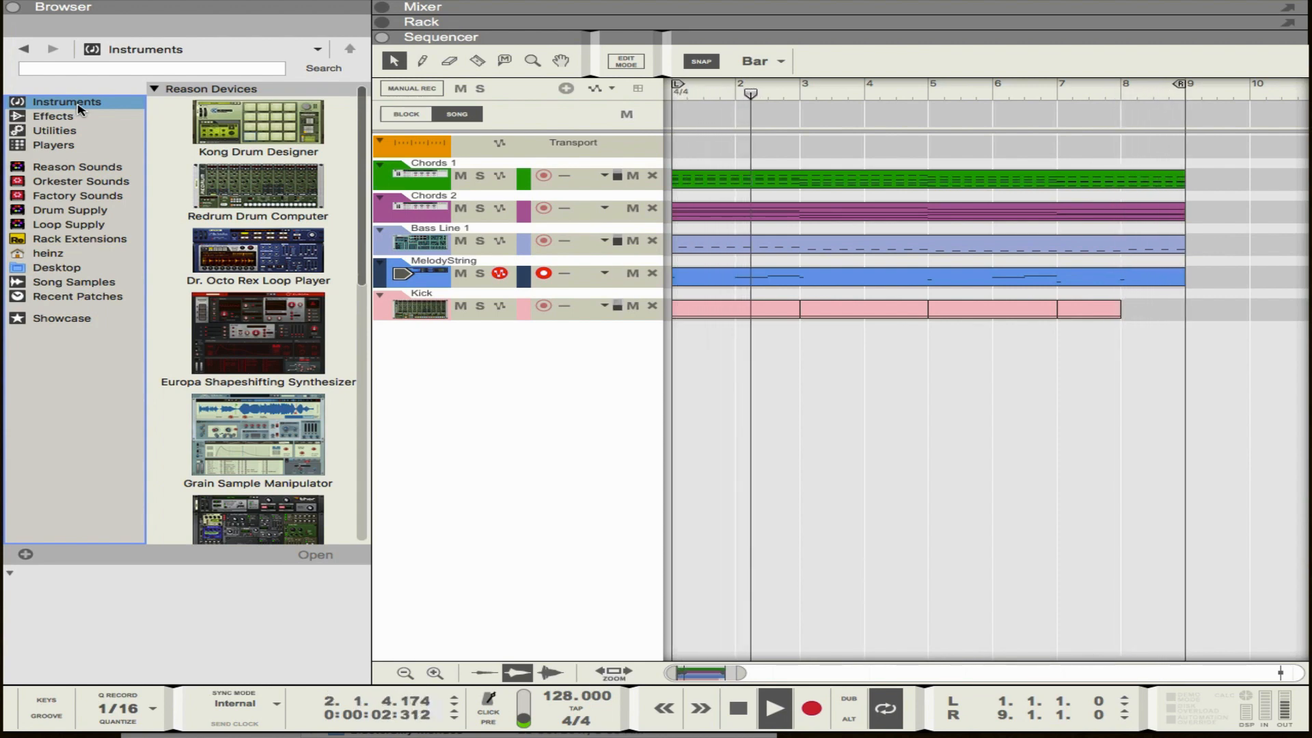
click(418, 182)
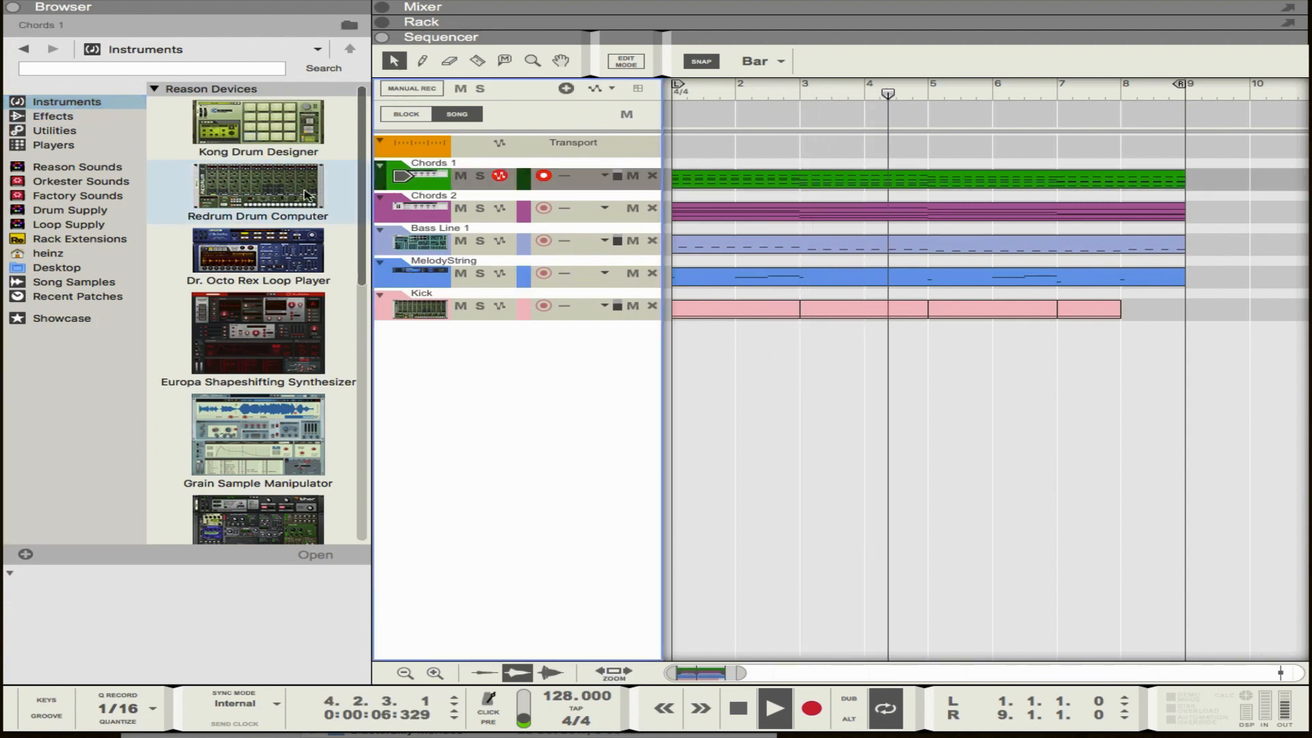
scroll(277, 260, down, 2)
click(280, 256)
drag(280, 256, 429, 342)
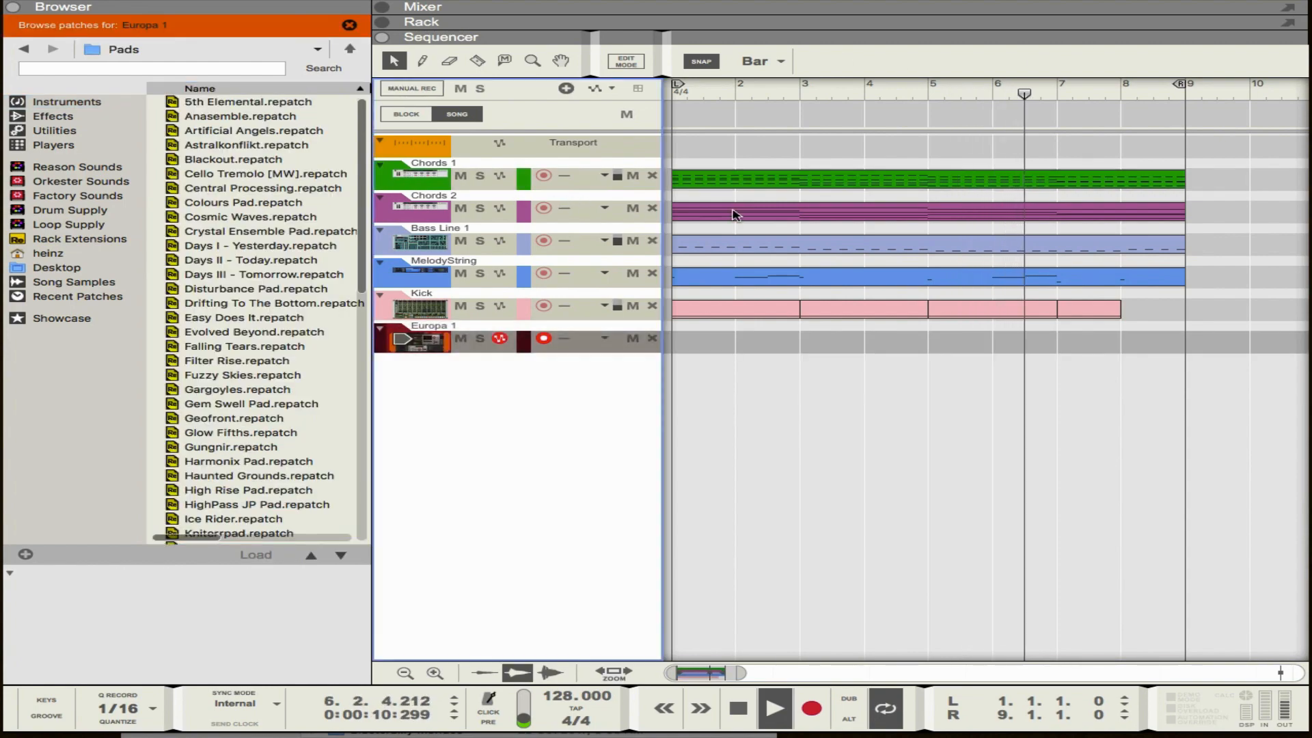
drag(724, 212, 722, 345)
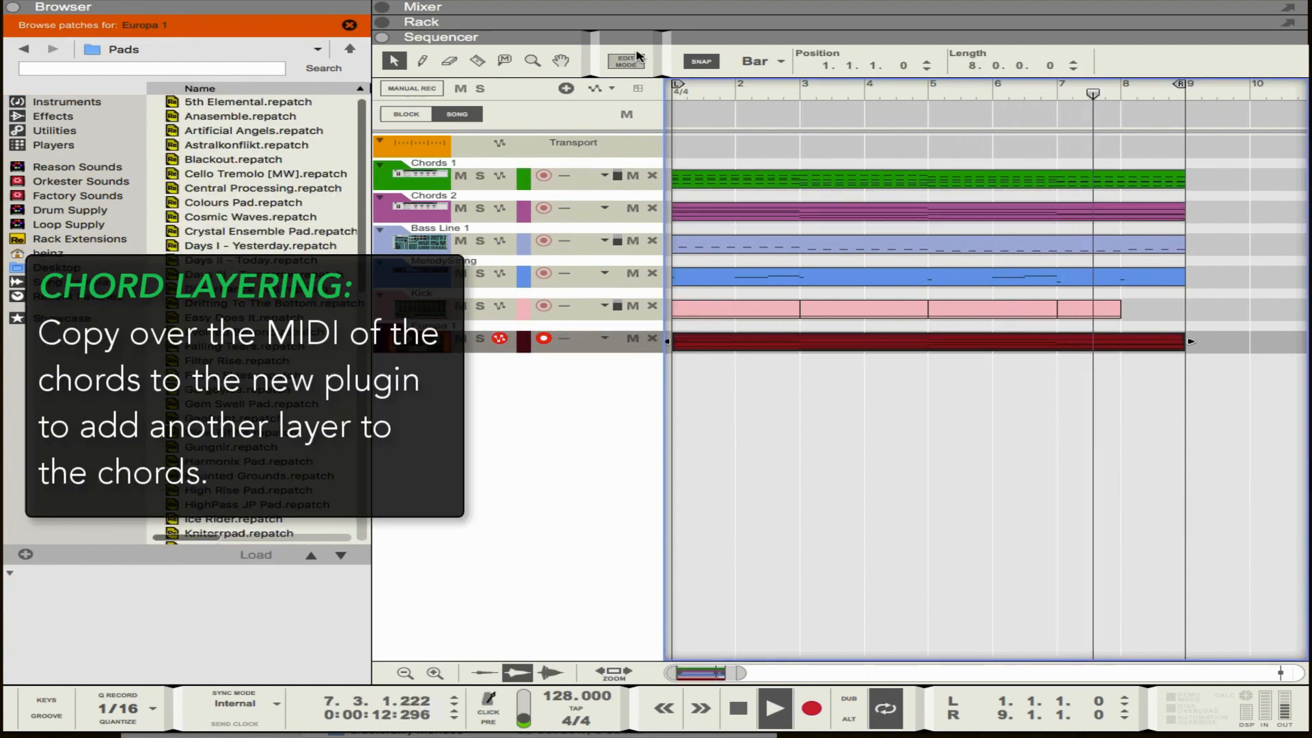
Step: Show Europa 1 in the rack, shape its engine 1 wave into a sawtooth and turn on unison
click(384, 24)
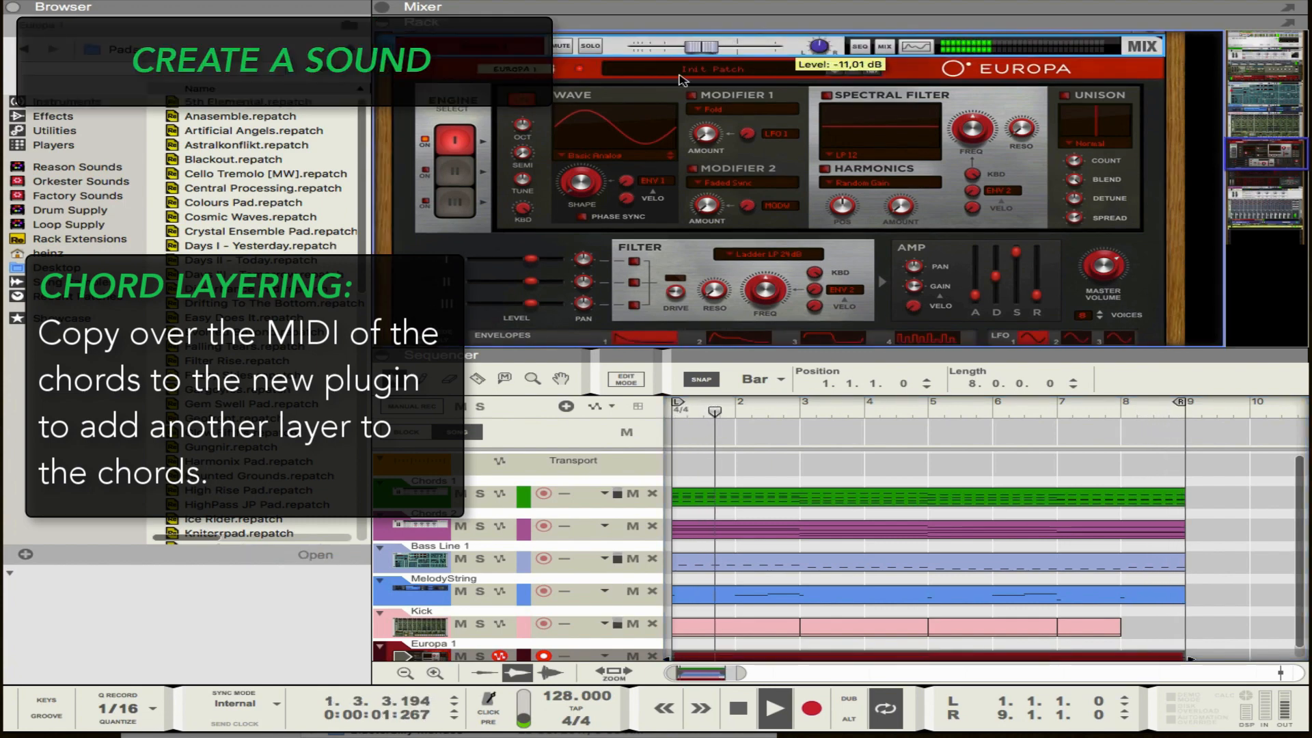
drag(575, 183, 584, 149)
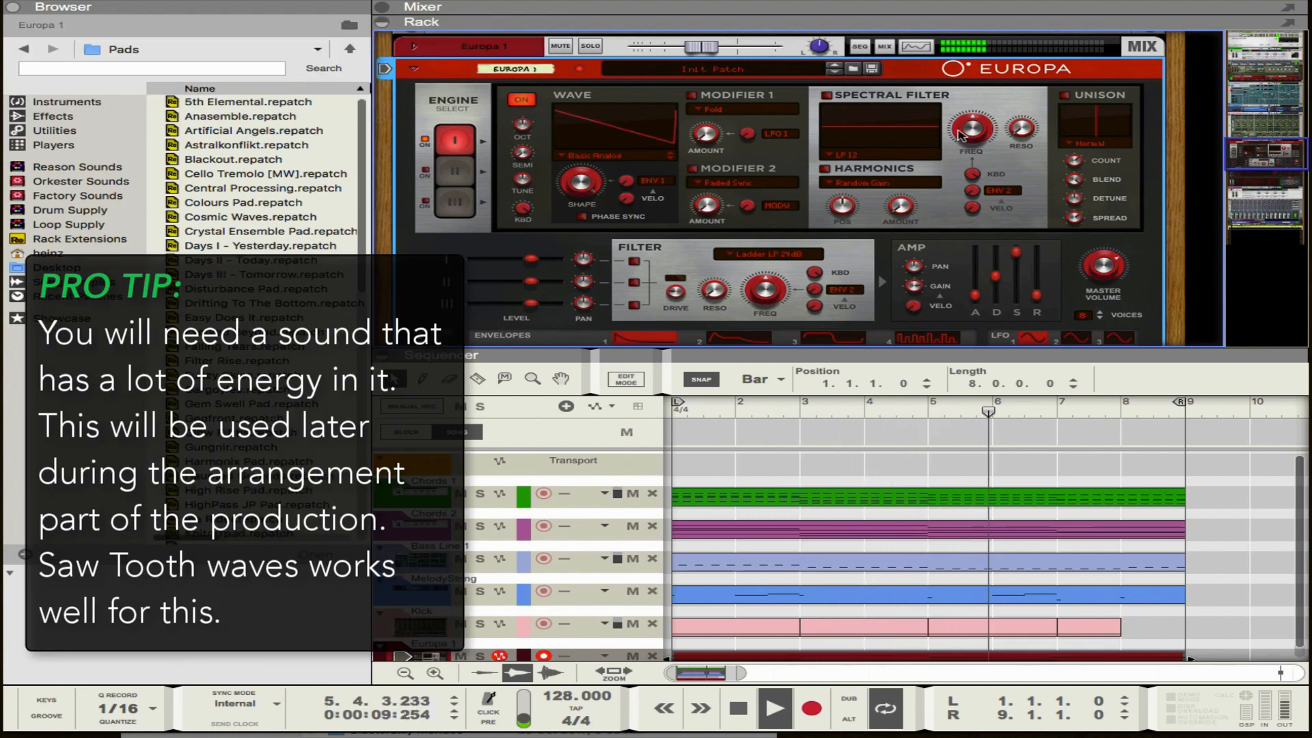
click(1065, 96)
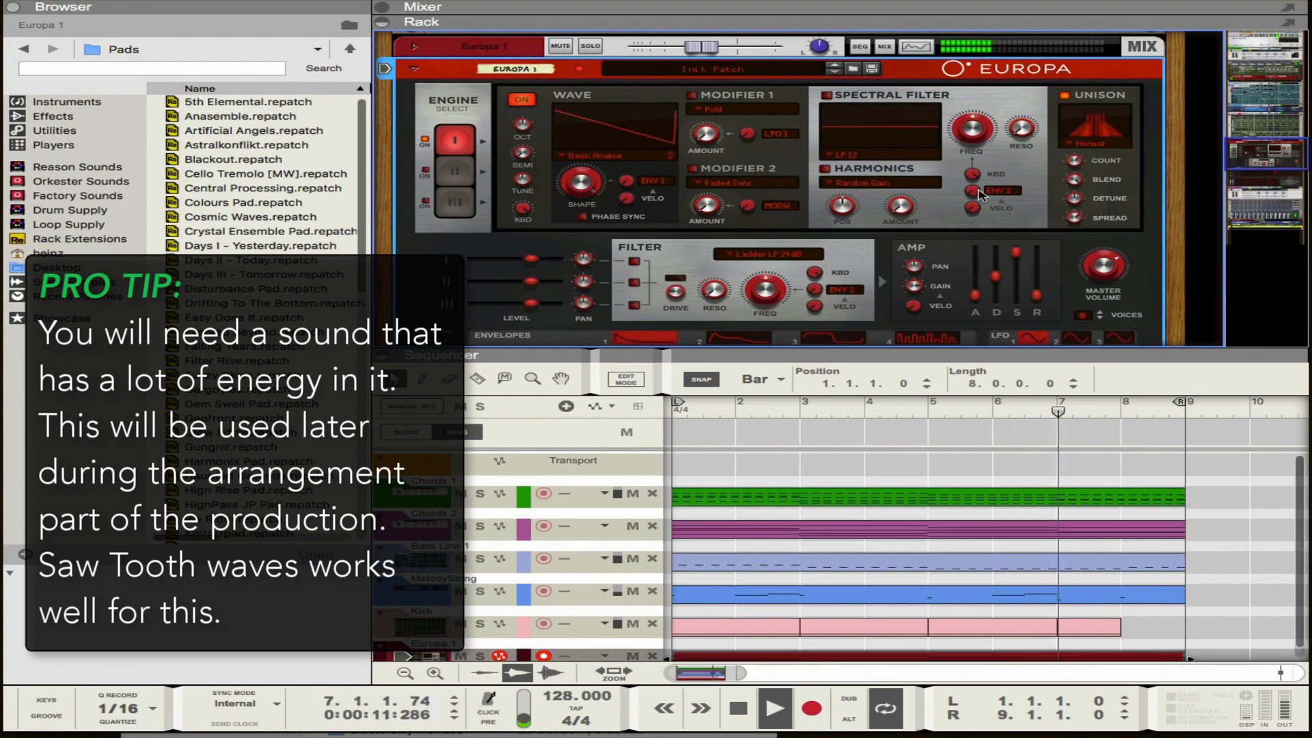
drag(936, 349, 930, 341)
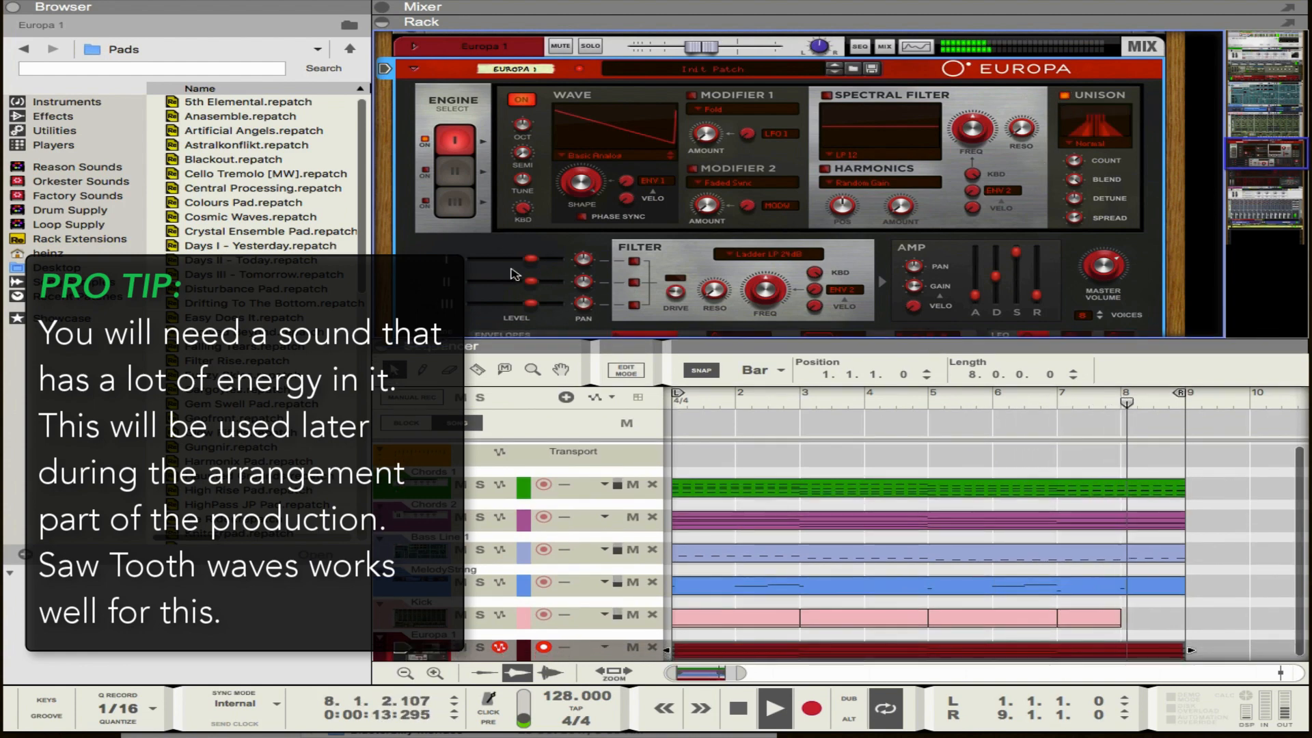
Step: Route engine 1 through the filter, and set its unison count to 7 and detune to 60.9 %, adjusting the blend too
click(634, 261)
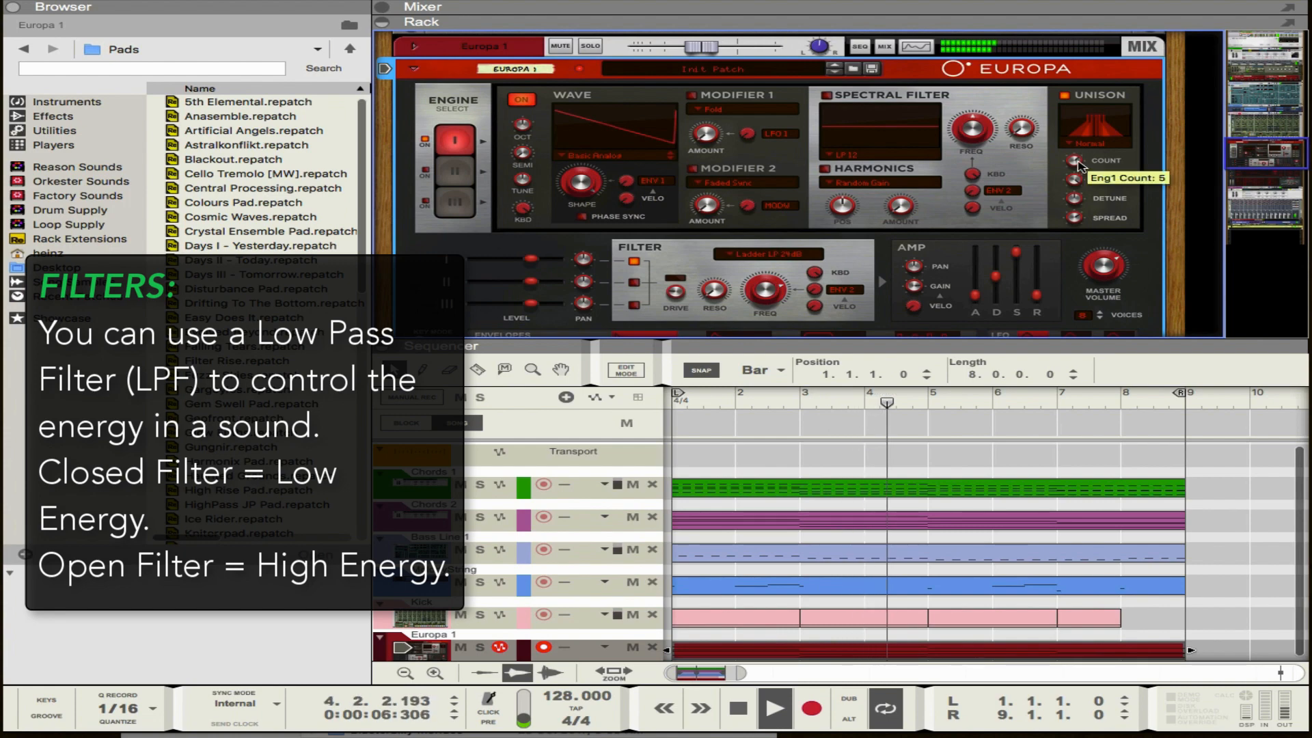
drag(1080, 162, 1079, 156)
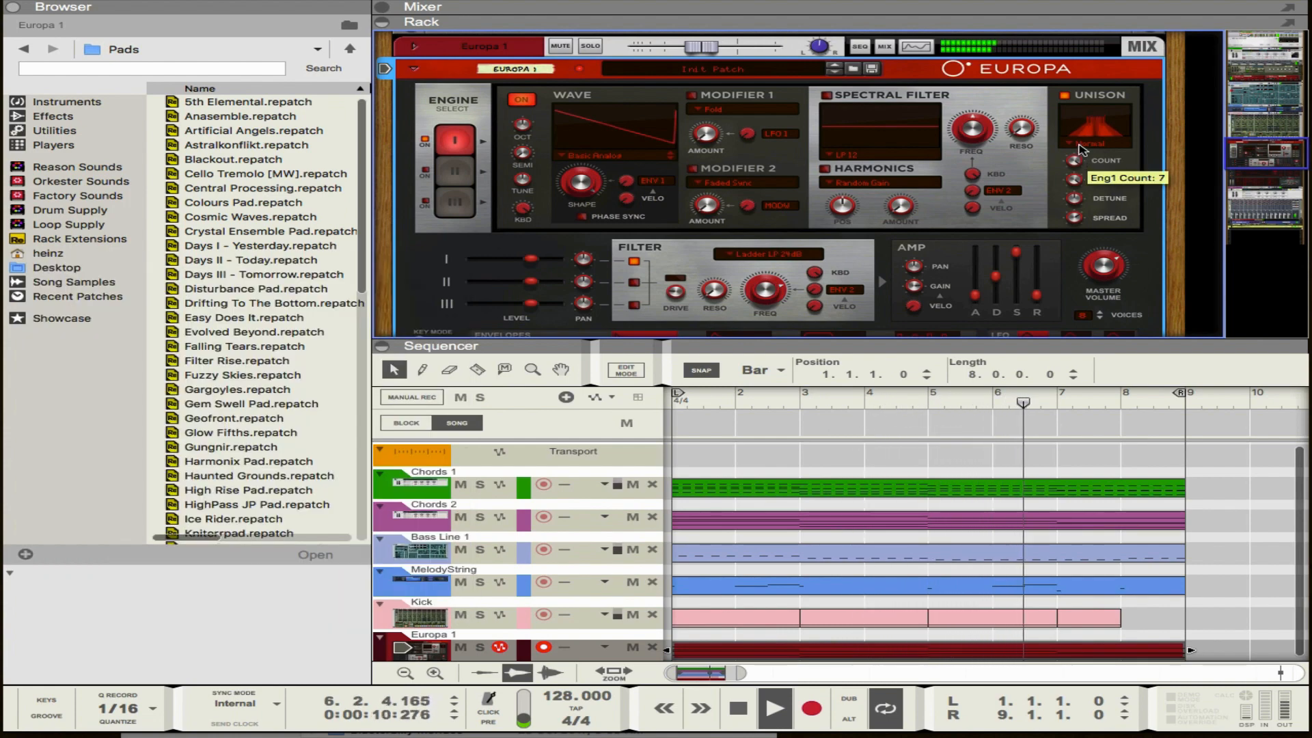
mouse_move(1076, 198)
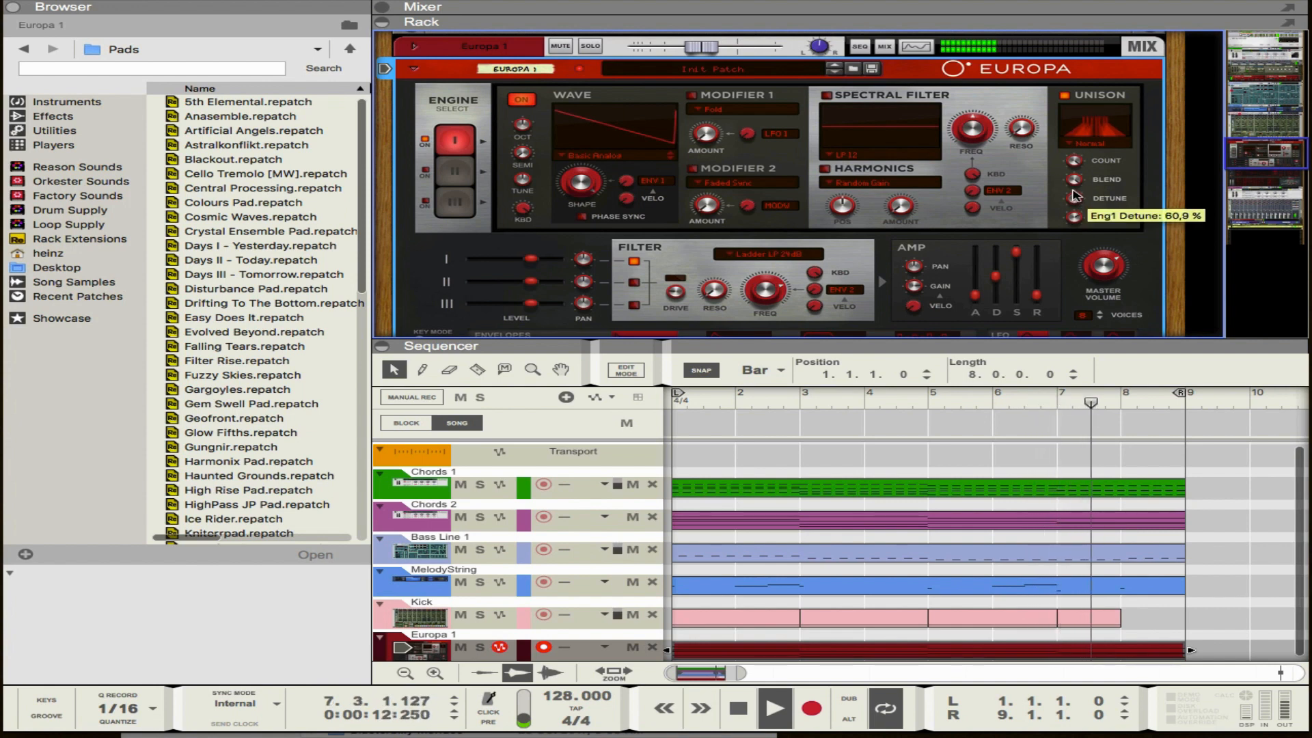
drag(1075, 186, 1077, 185)
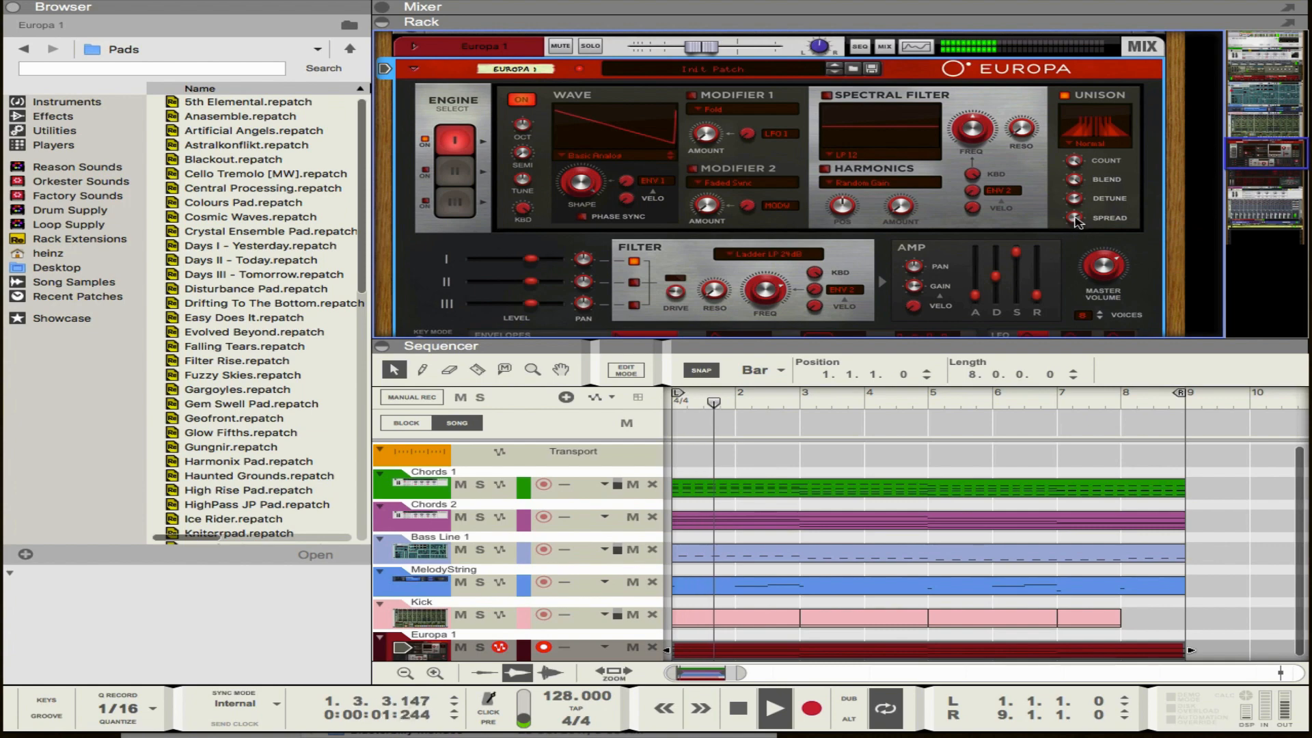
mouse_move(1076, 219)
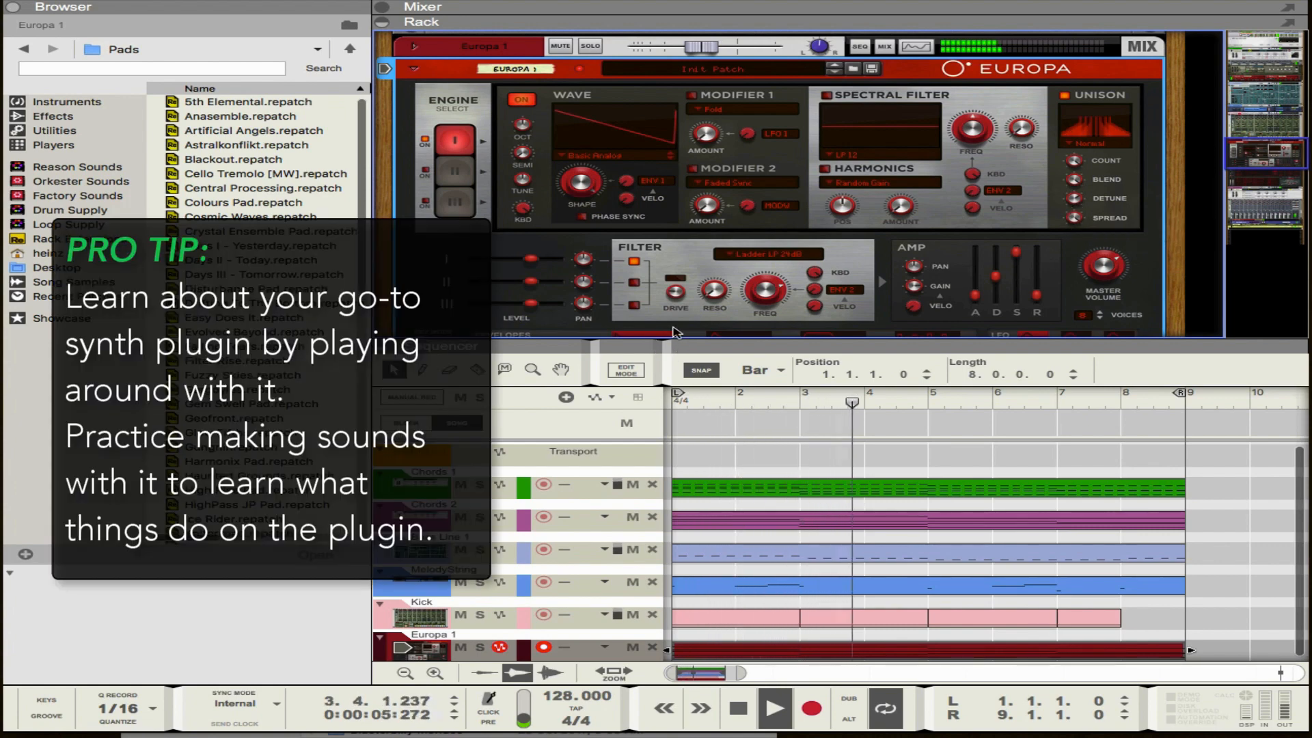
Step: Open the insert effects of Europa 1's mix channel and add a Synchronous effect modulator there
scroll(458, 174, up, 3)
click(414, 146)
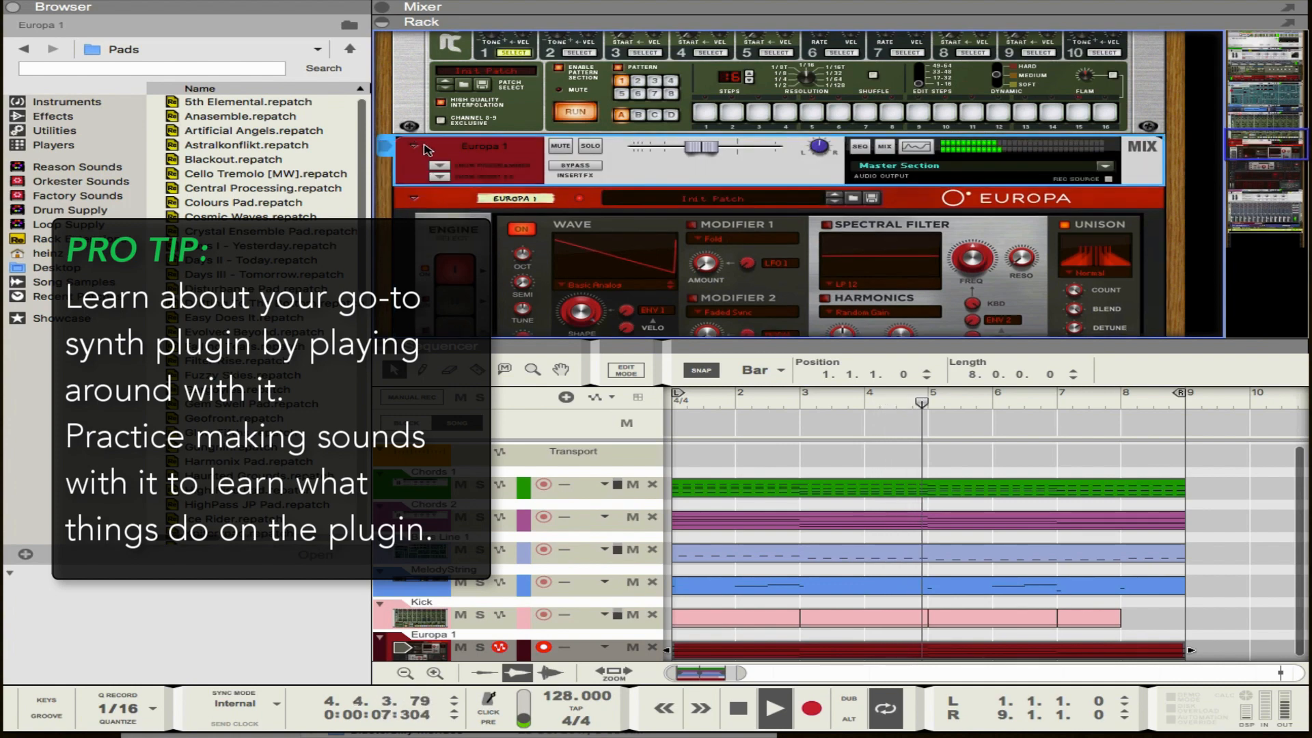
click(439, 177)
click(56, 117)
click(55, 131)
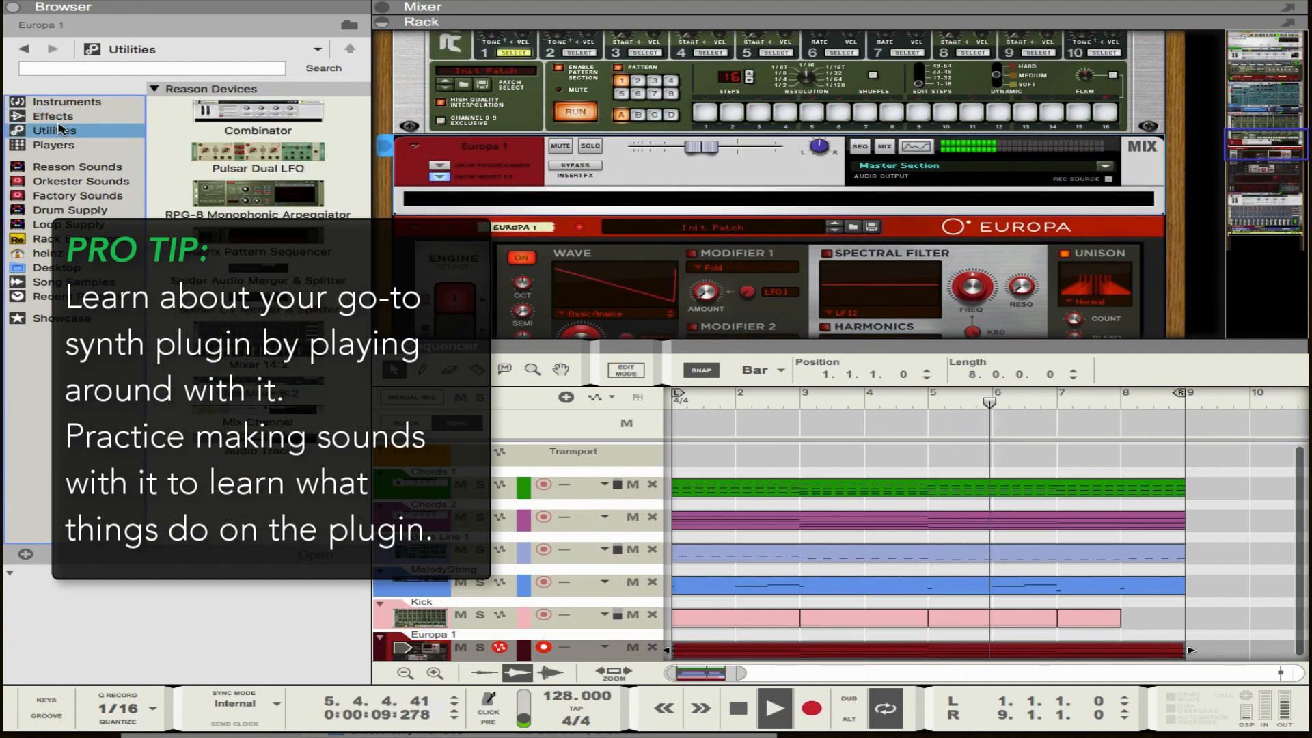
click(52, 116)
scroll(277, 230, down, 1)
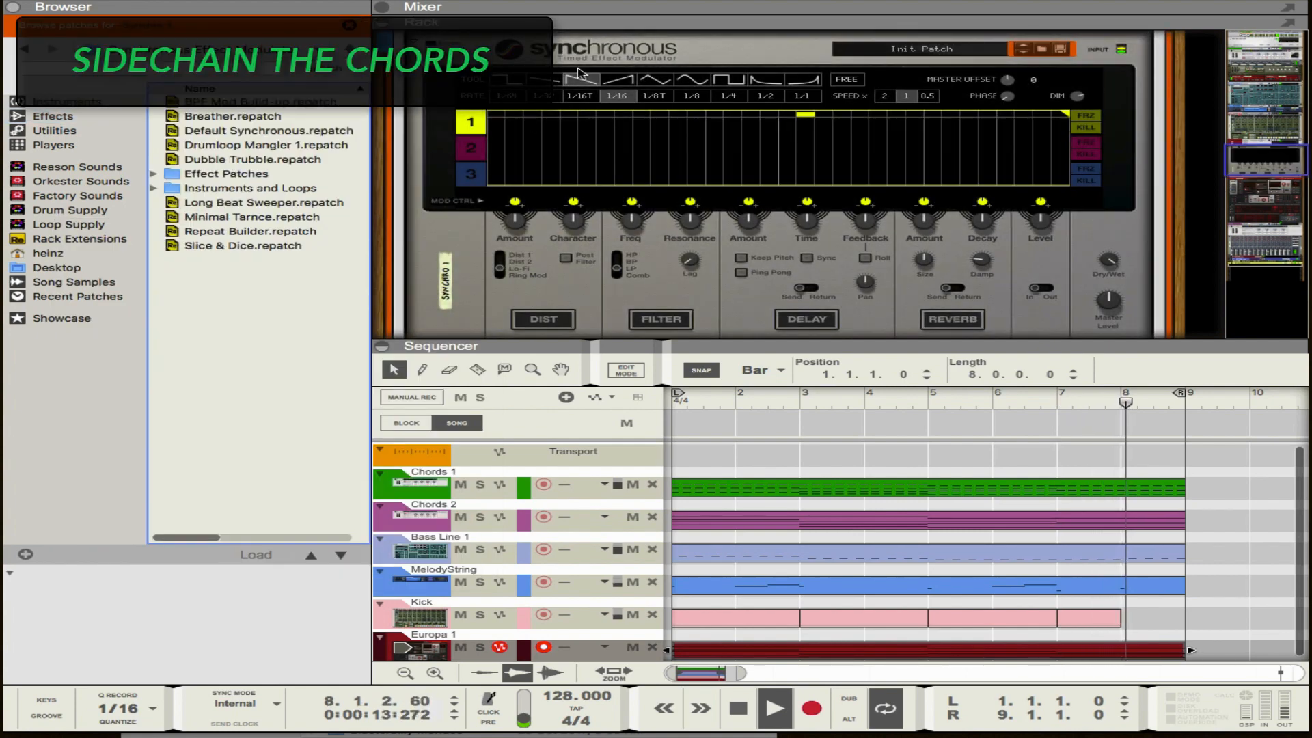
Step: Load the Sidechain patch from the Pumping effect patches into Synchronous and slightly lower its dry/wet mix
double_click(233, 174)
double_click(226, 145)
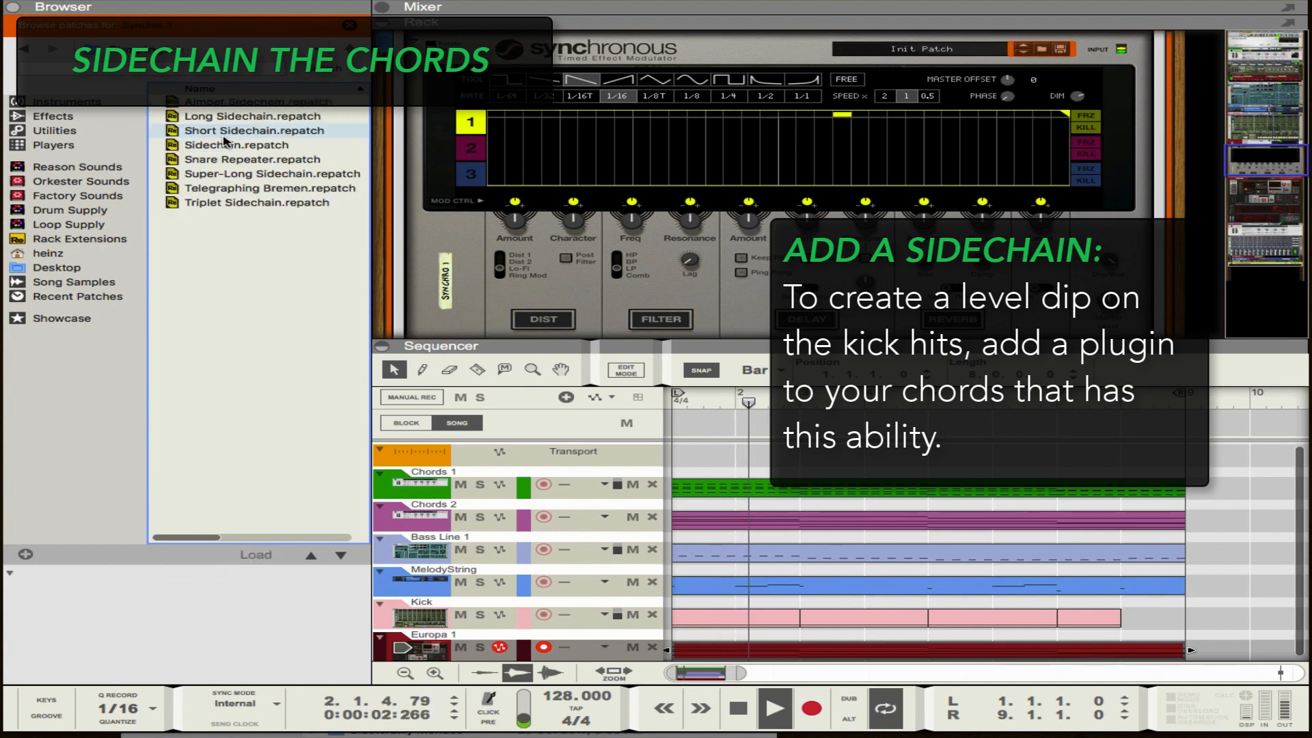
click(254, 145)
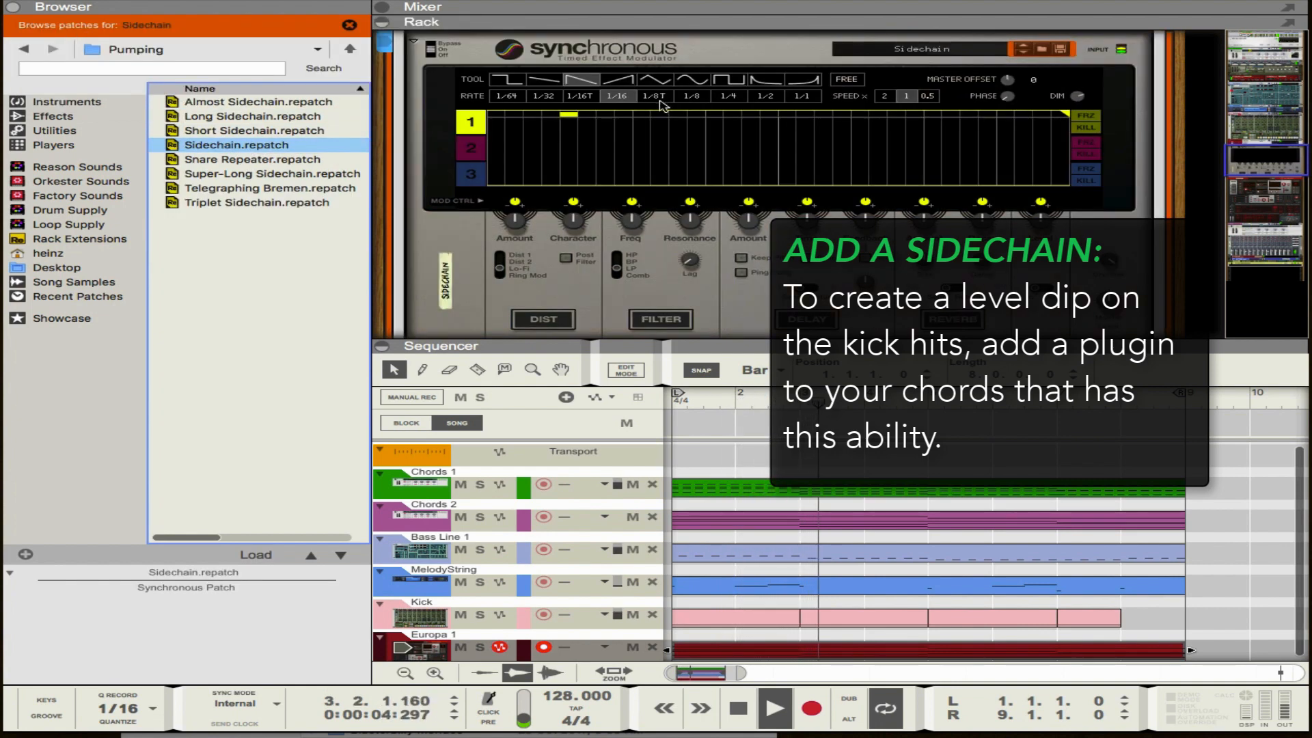
scroll(621, 161, up, 1)
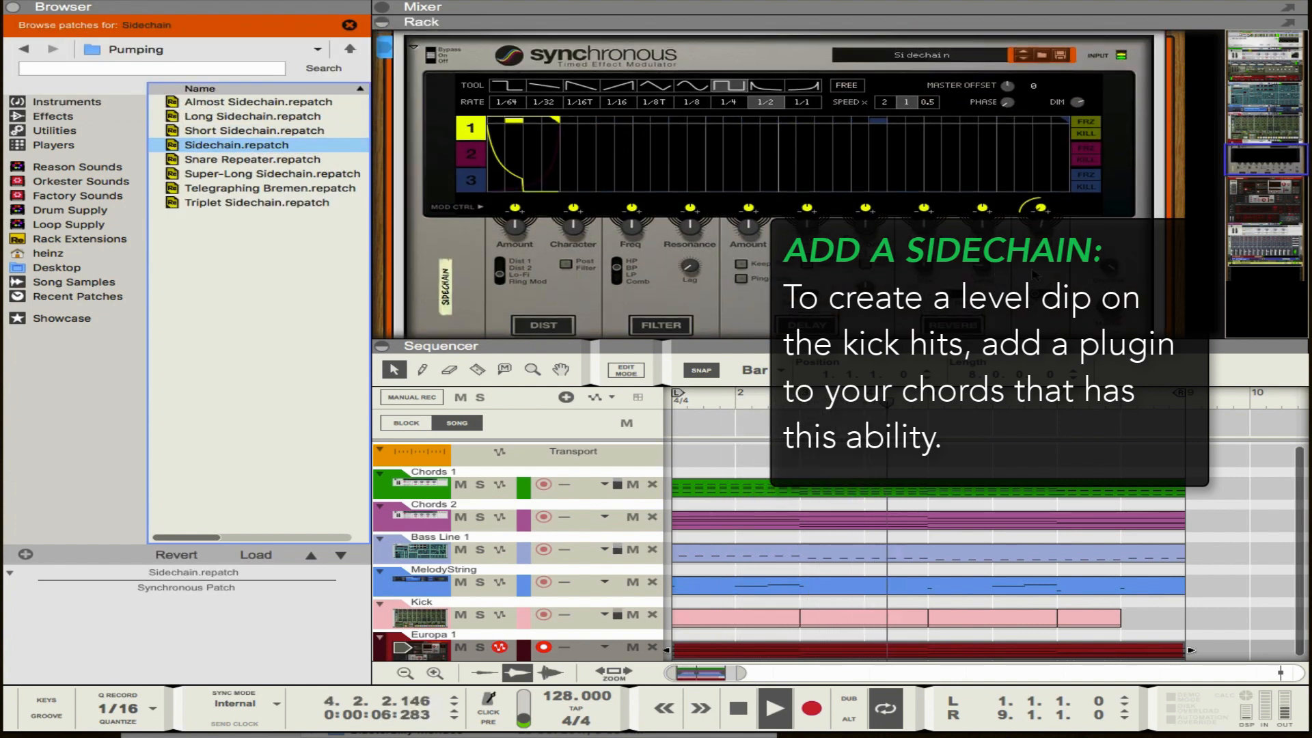
drag(1115, 266, 1113, 274)
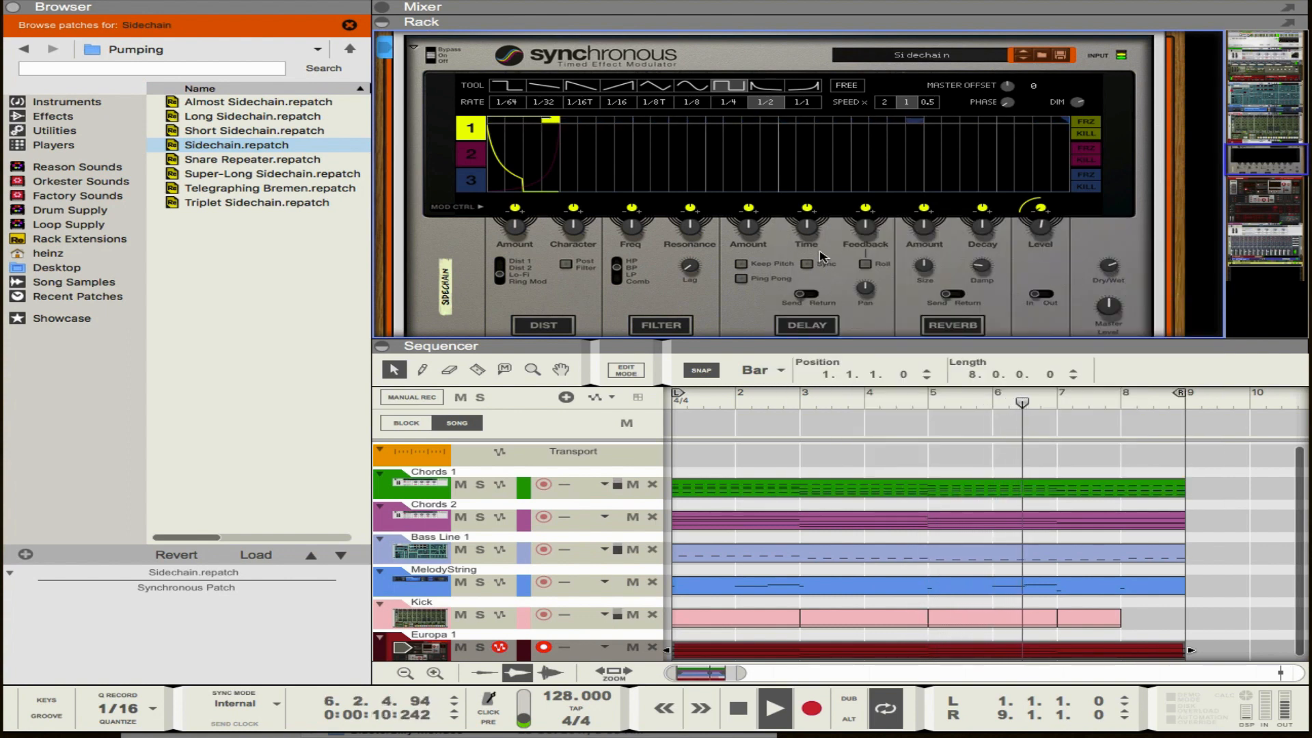
Step: Hide Europa 1's insert effects and set the synth's filter frequency to 16.17 kHz
scroll(787, 255, up, 2)
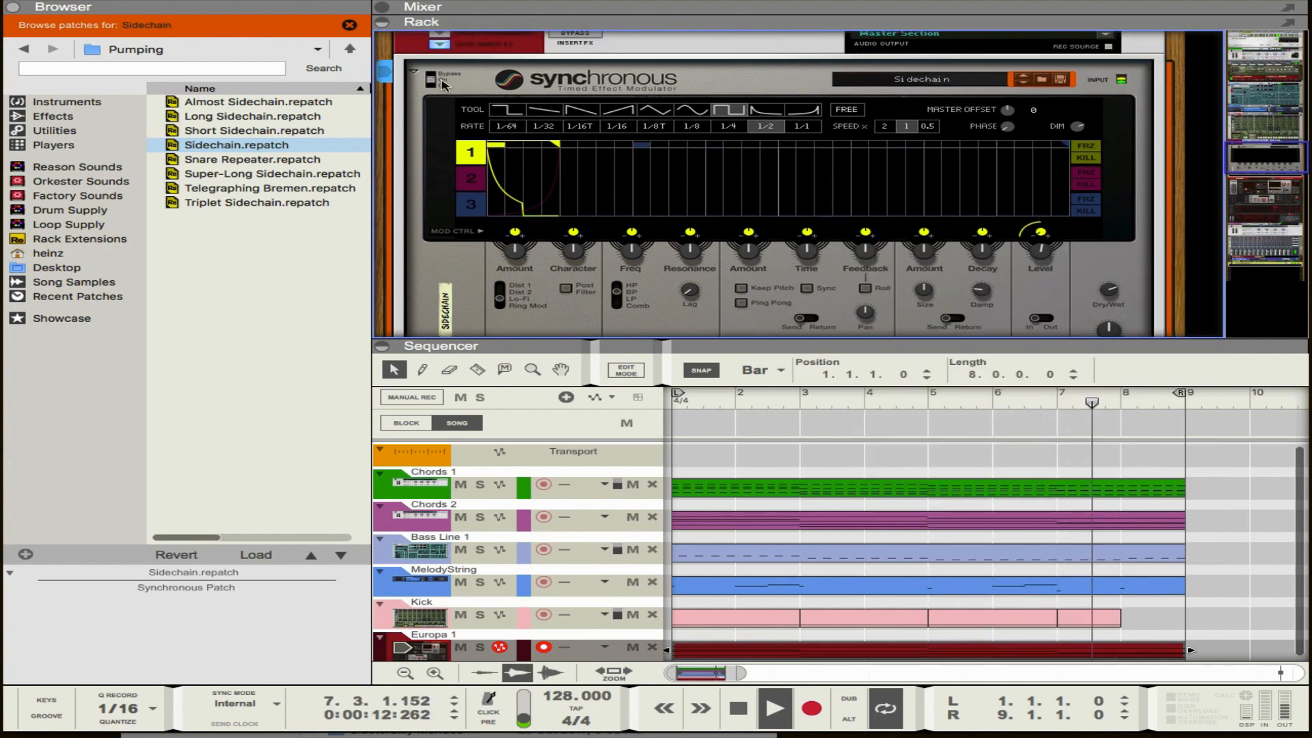
click(440, 45)
scroll(538, 151, down, 1)
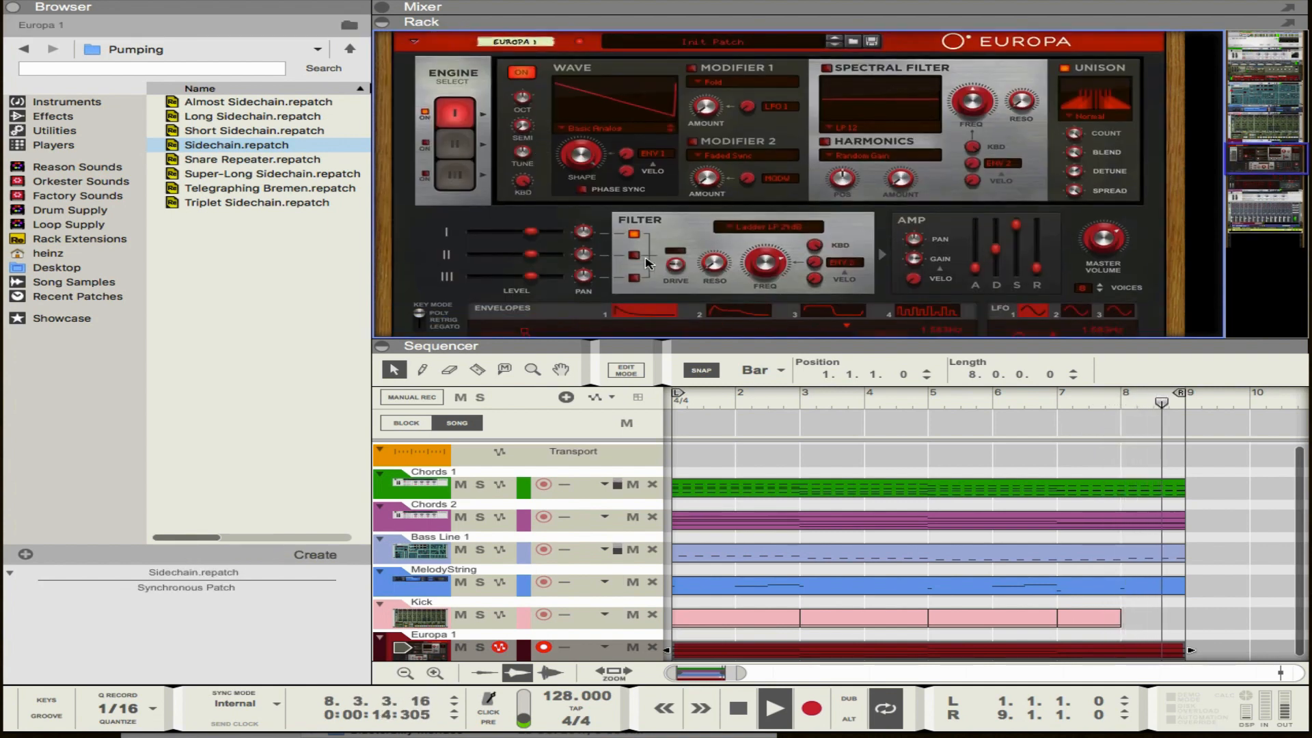
drag(776, 272, 773, 269)
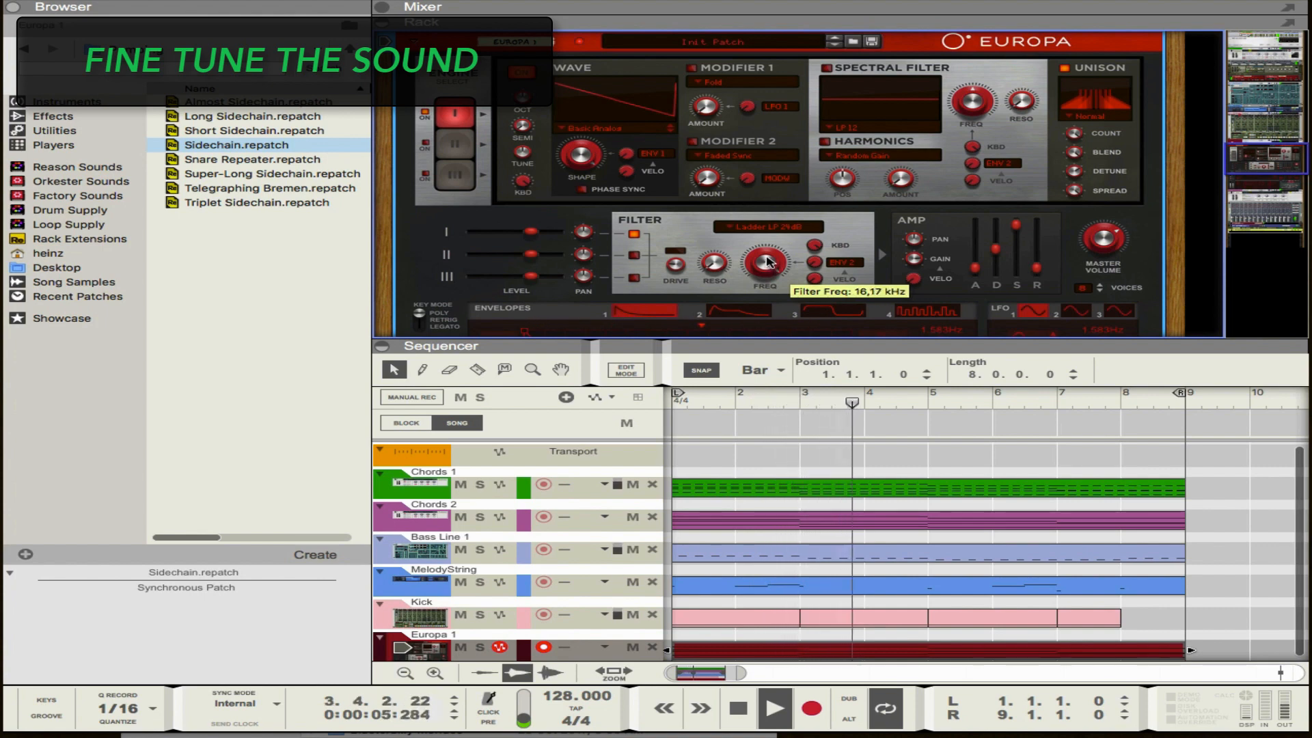
Step: Turn on Europa 1's engine 2 and set its wave shape to 60.9 %
click(454, 144)
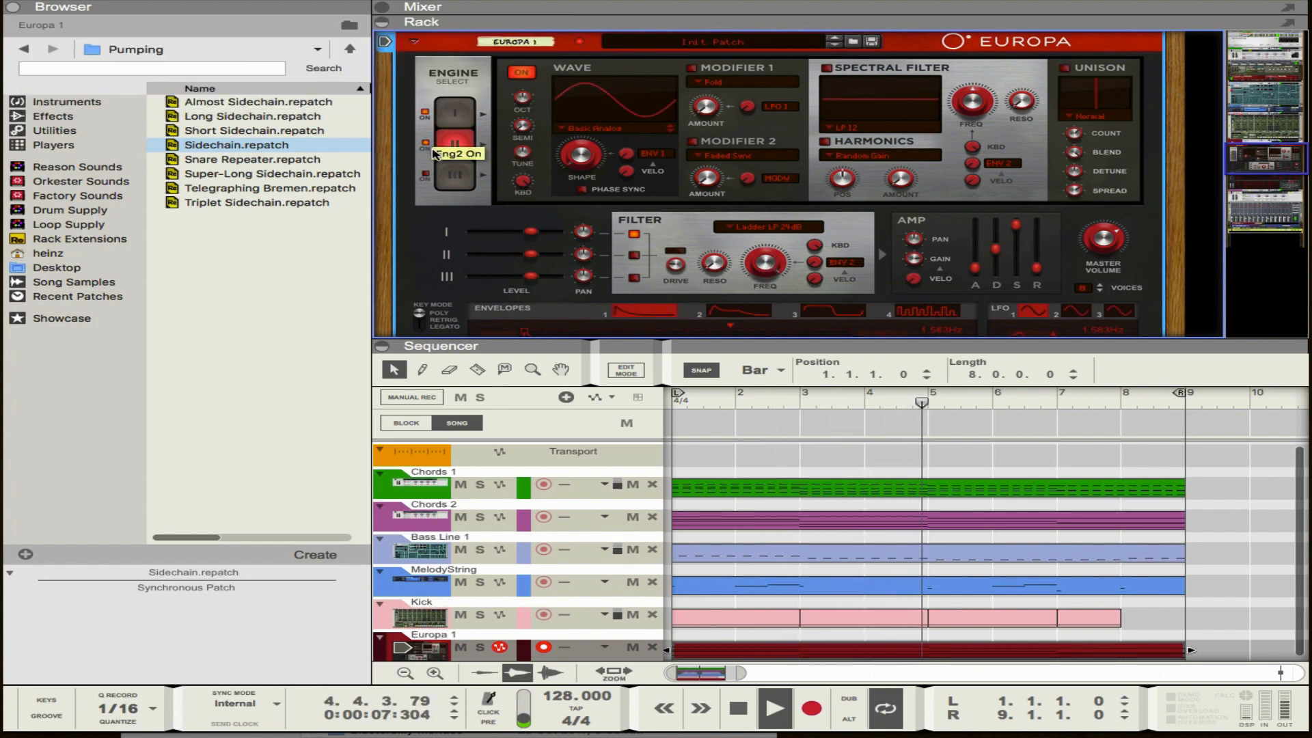
drag(581, 157, 573, 129)
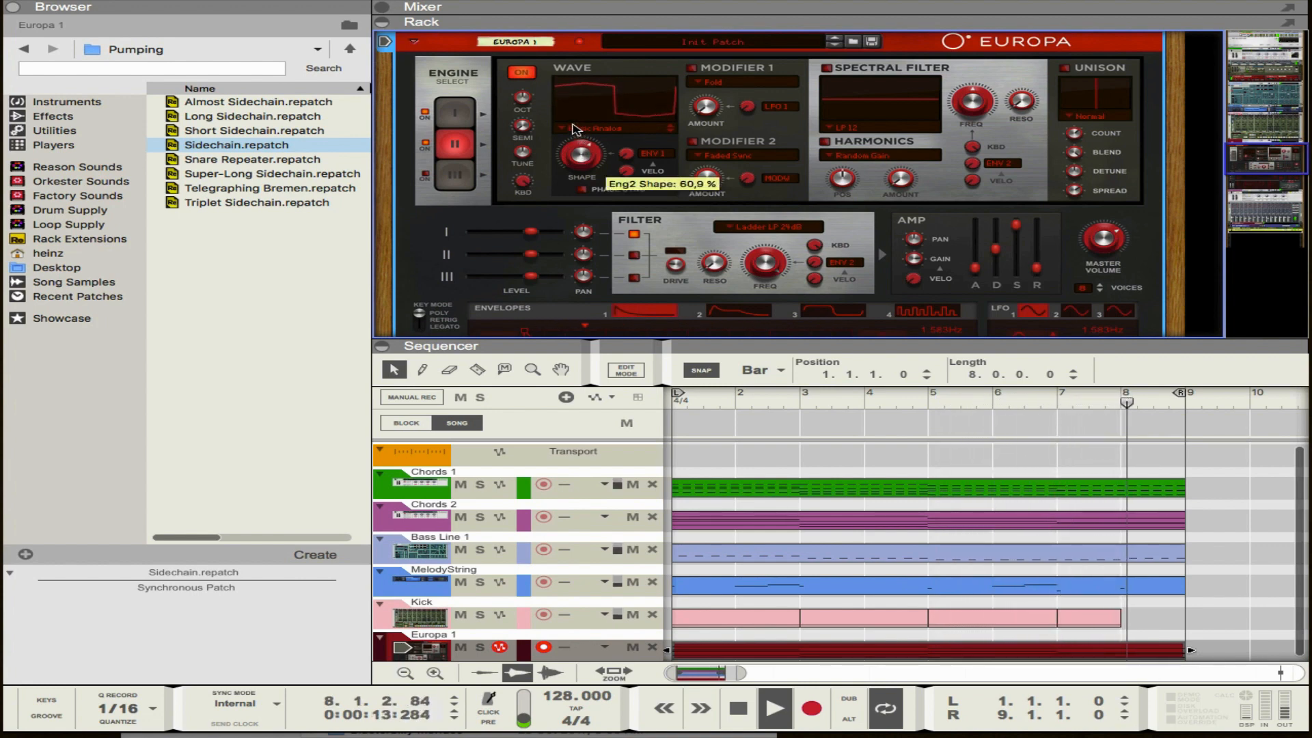
Step: Route engine 2 of Europa 1 through the filter and adjust its panning
mouse_move(528, 99)
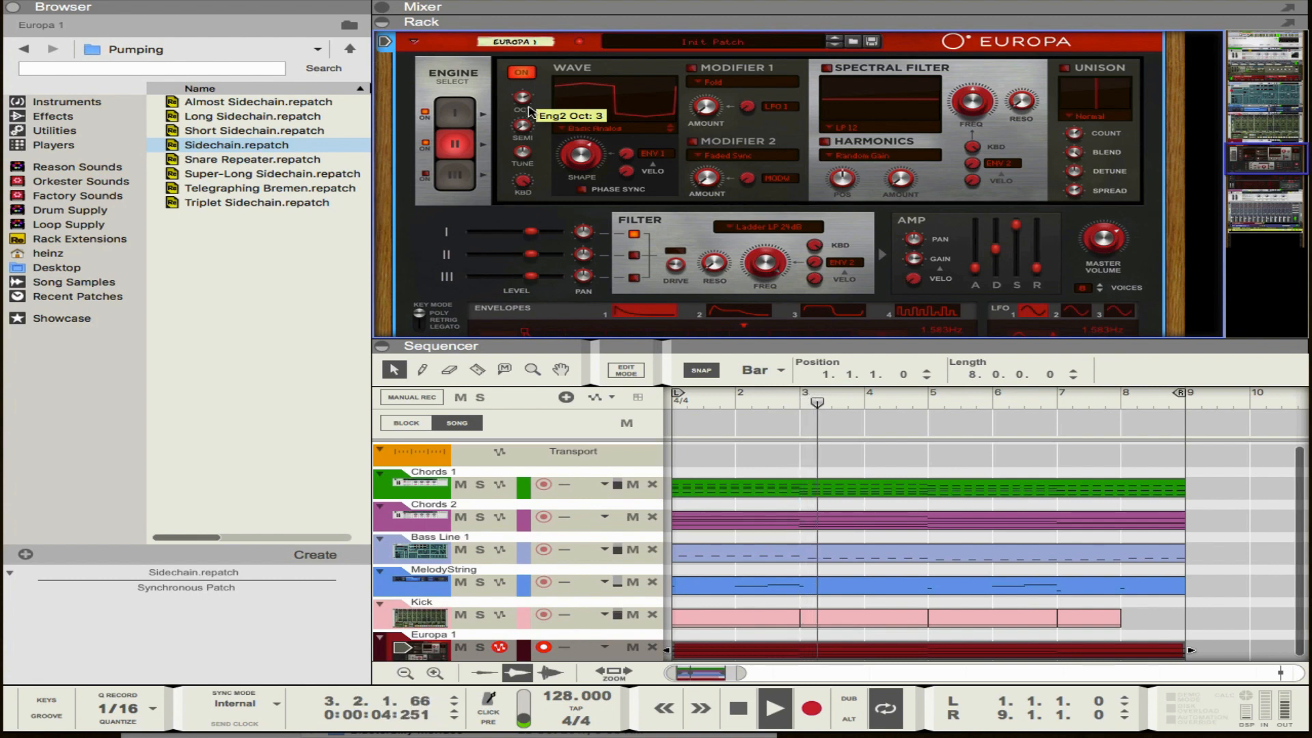
click(635, 256)
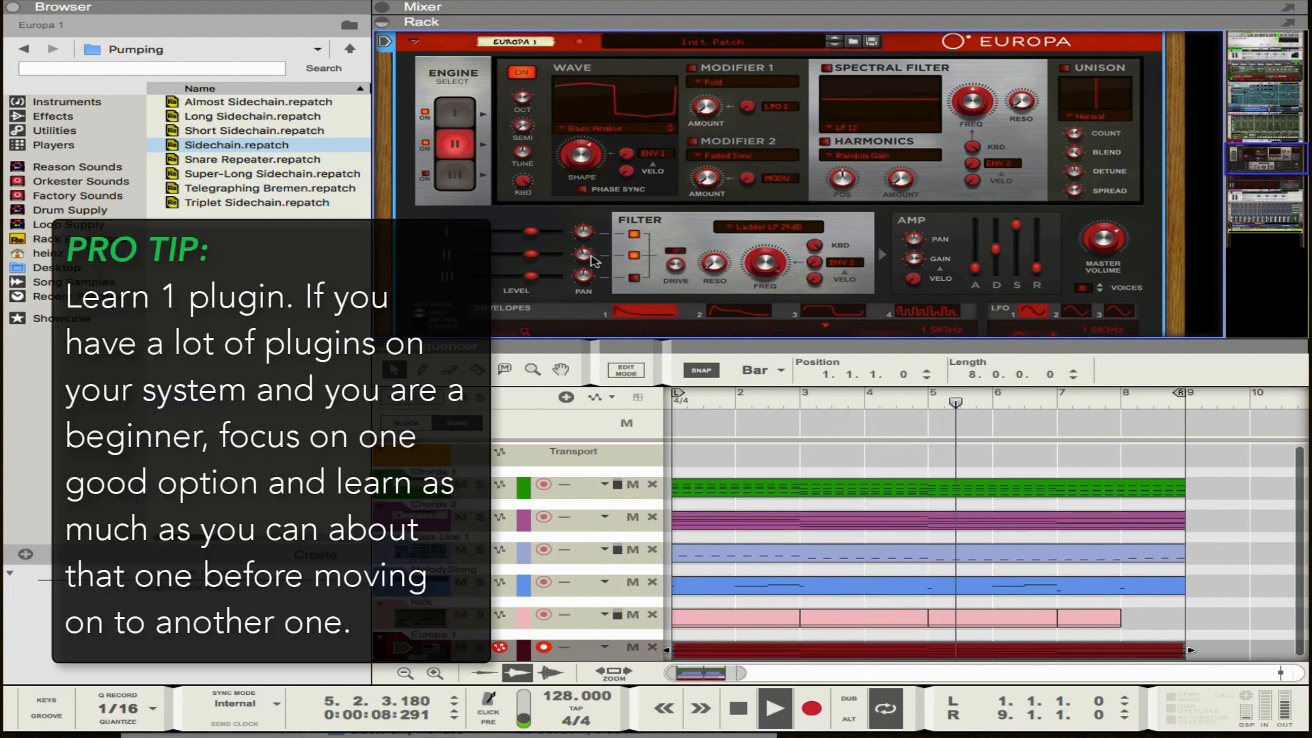
mouse_move(589, 261)
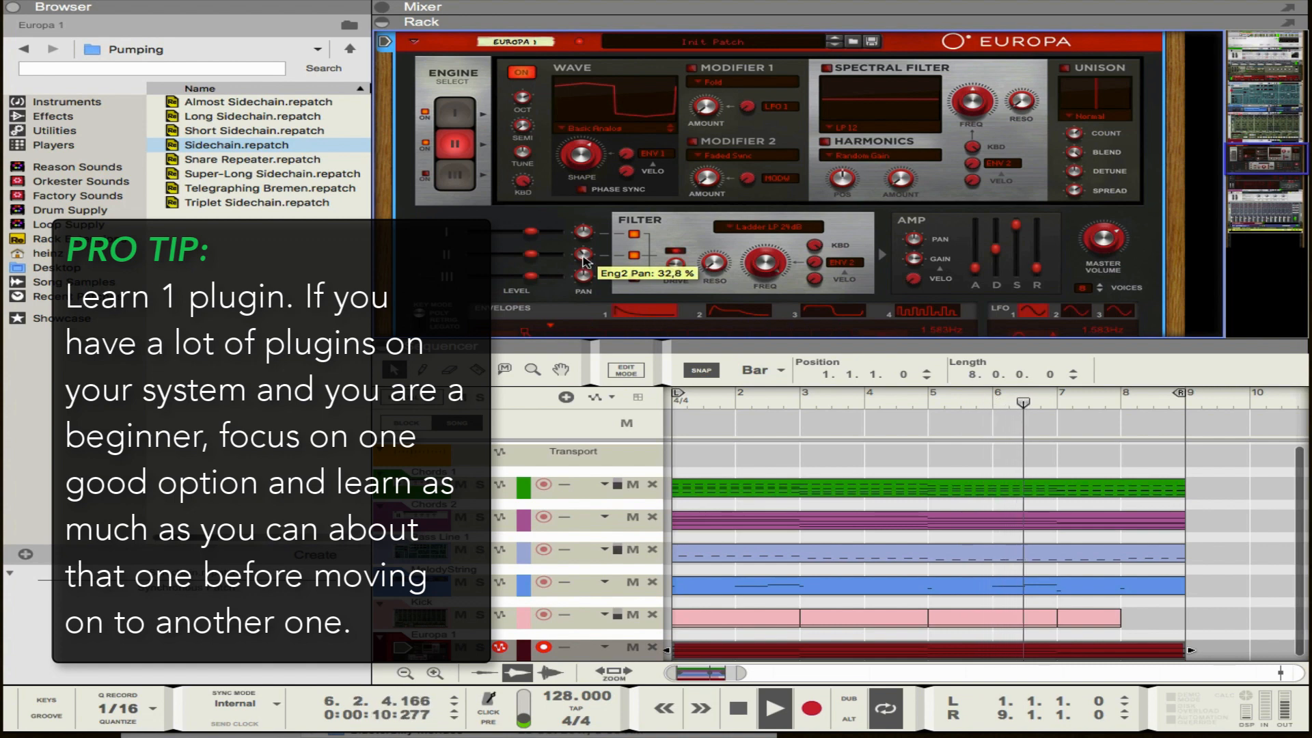
drag(589, 244, 589, 251)
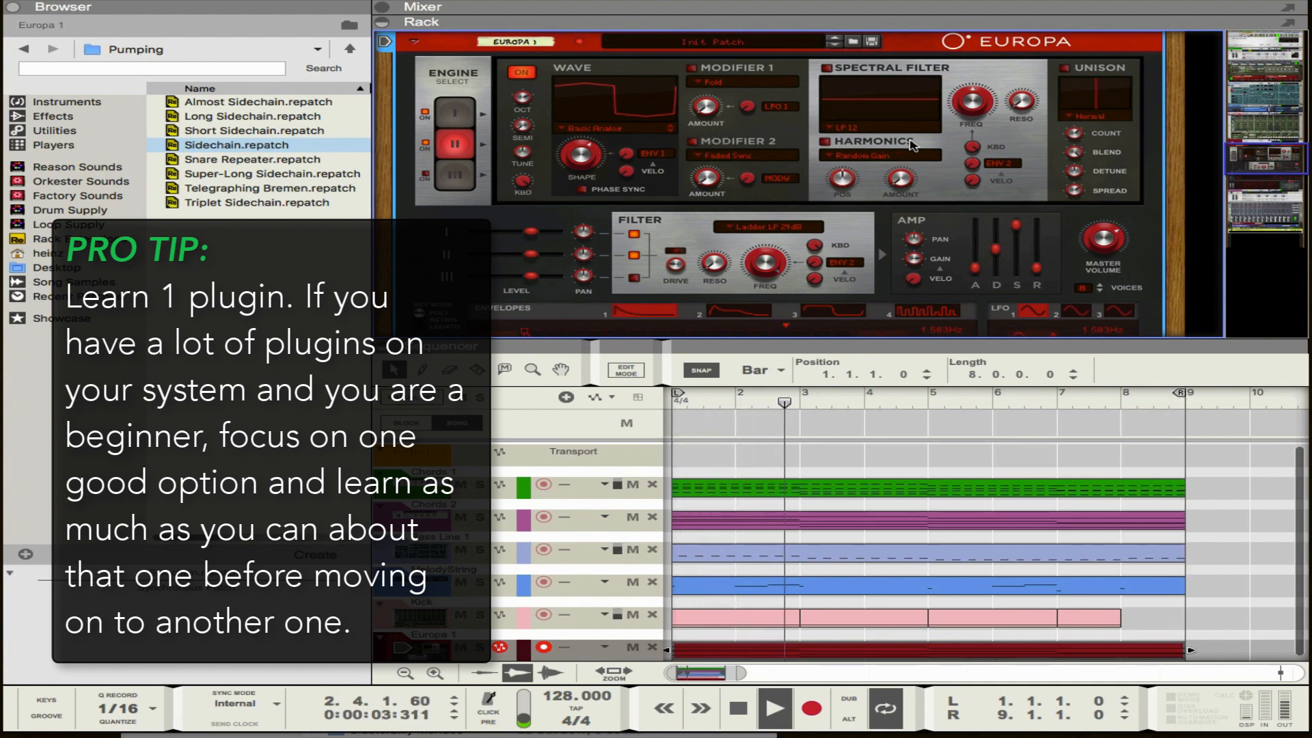
Step: Turn on unison for Europa 1
click(1064, 70)
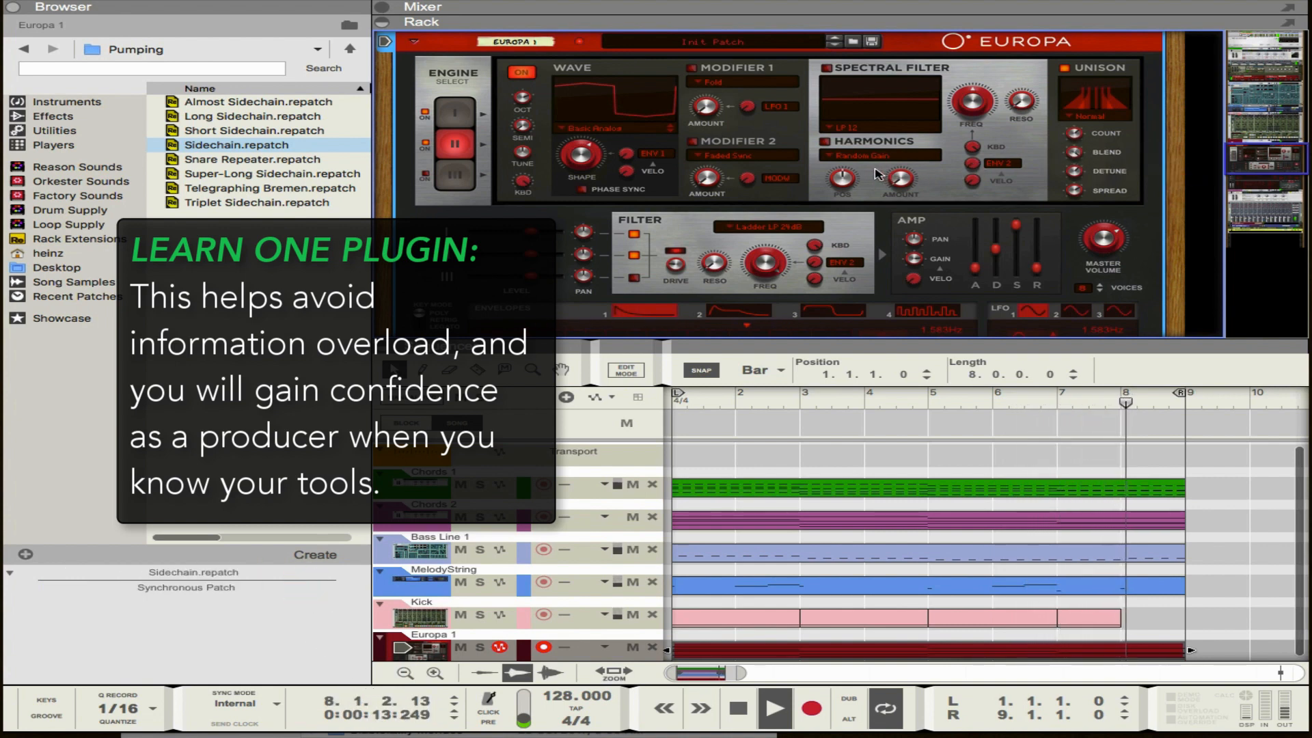
mouse_move(852, 176)
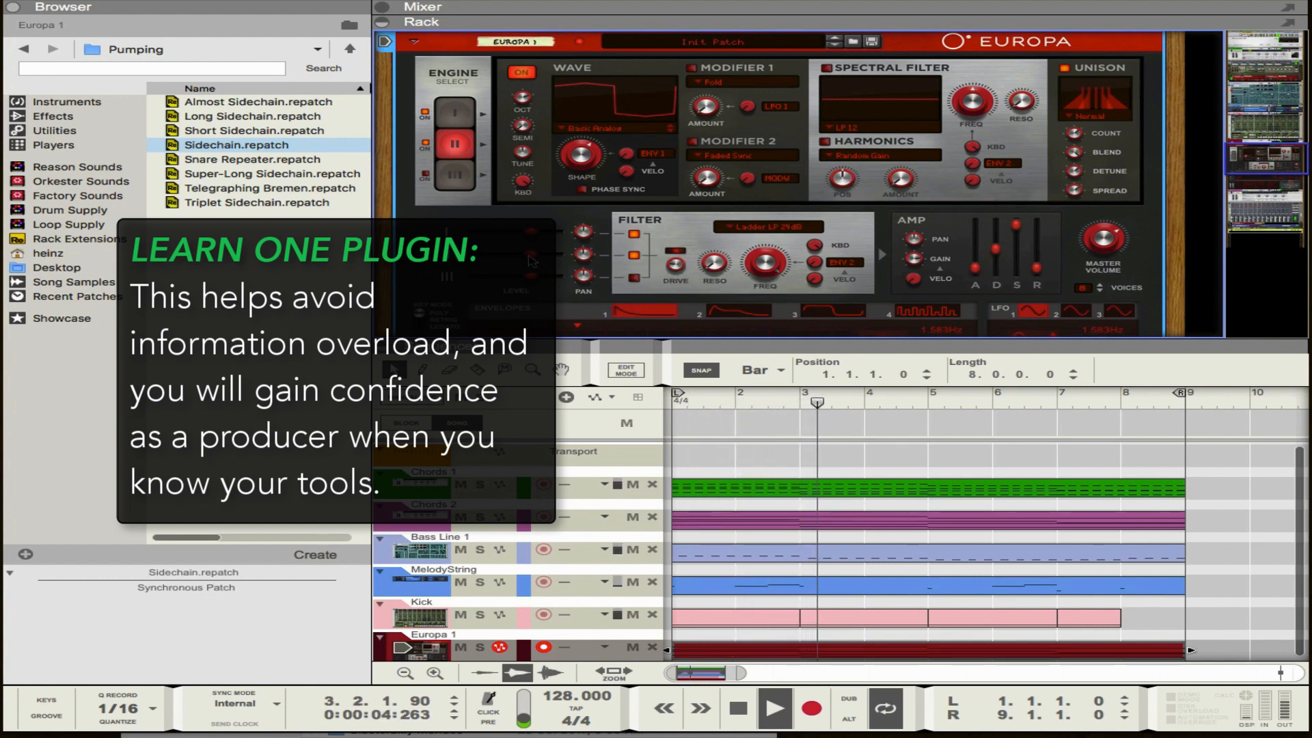
mouse_move(523, 263)
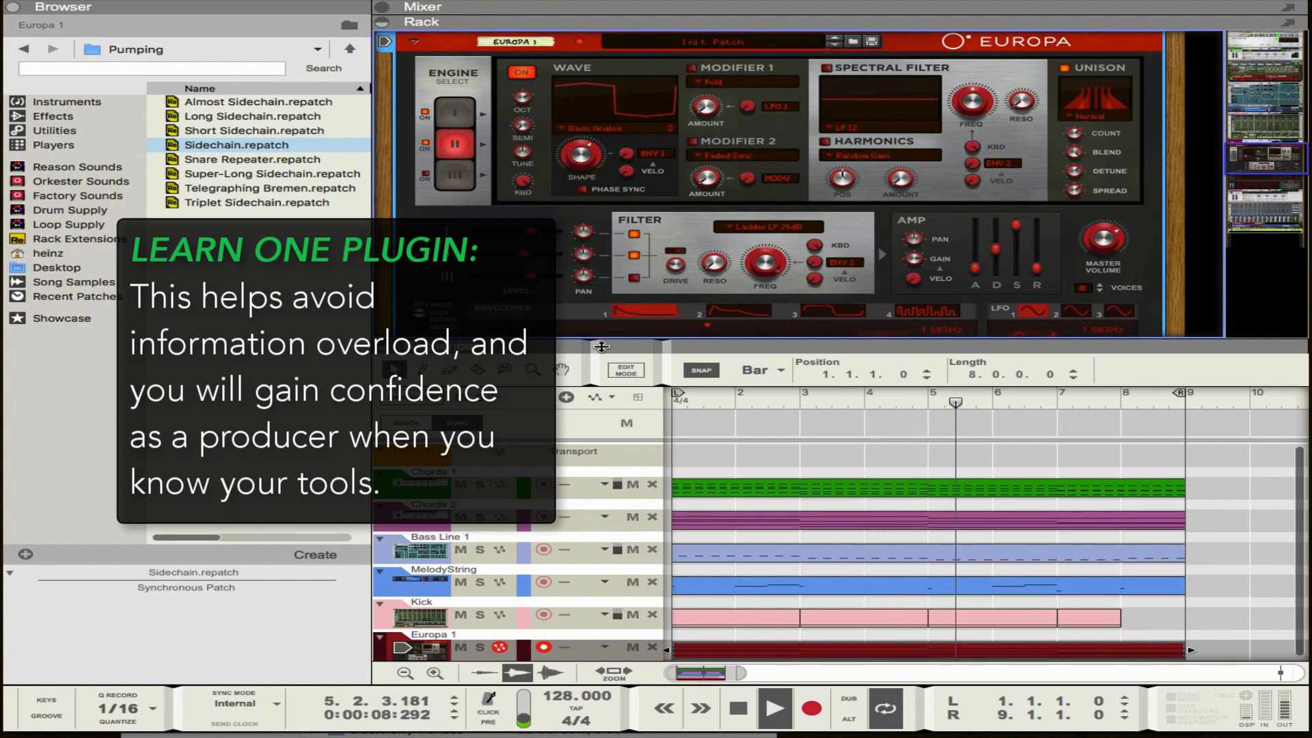
Step: Enlarge the rack to reach Europa 1's effects section and turn on the reverb there
drag(601, 346, 602, 426)
scroll(668, 345, down, 3)
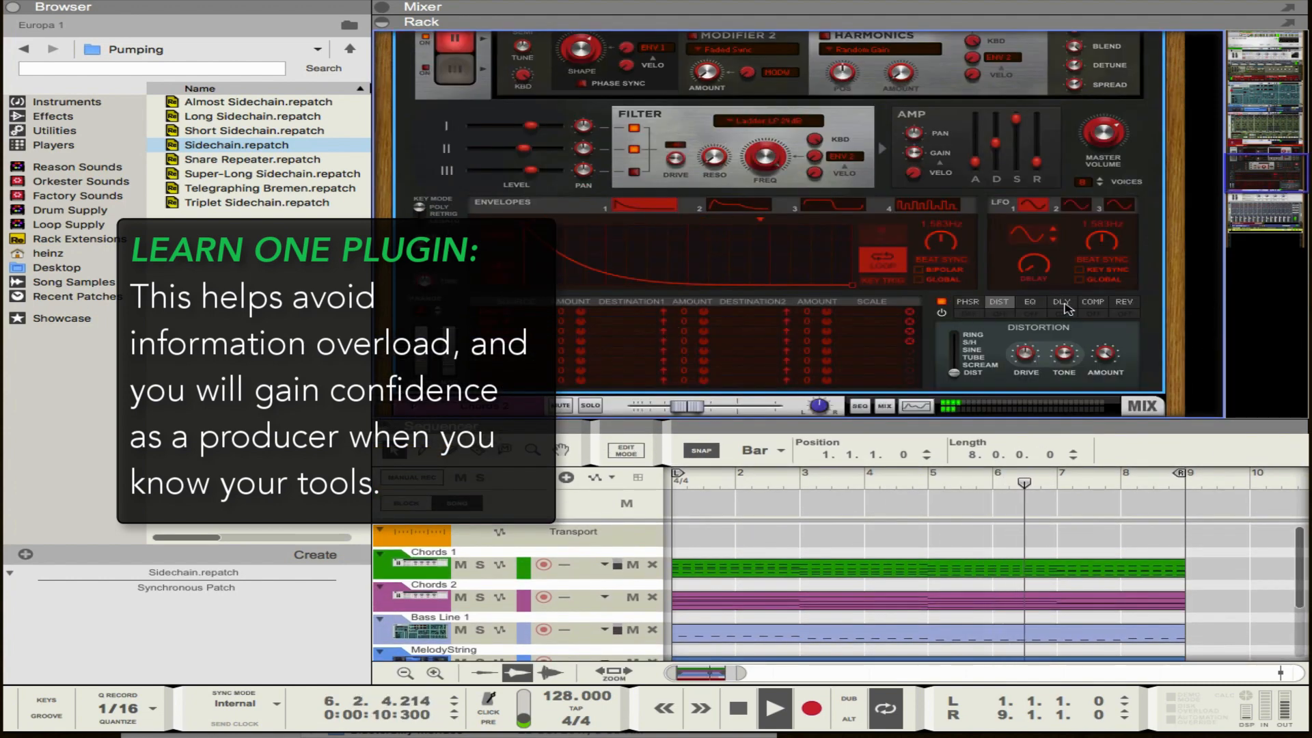
click(1127, 303)
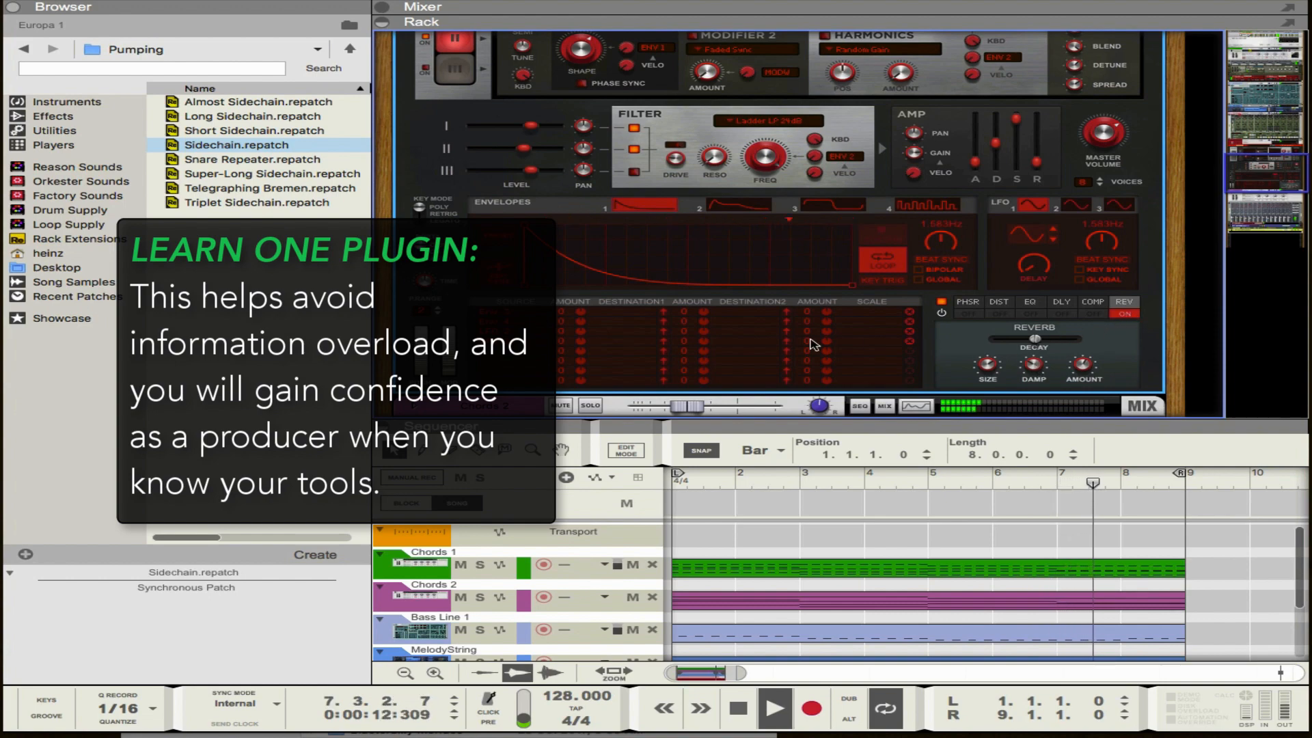
scroll(752, 347, down, 1)
drag(706, 425, 706, 305)
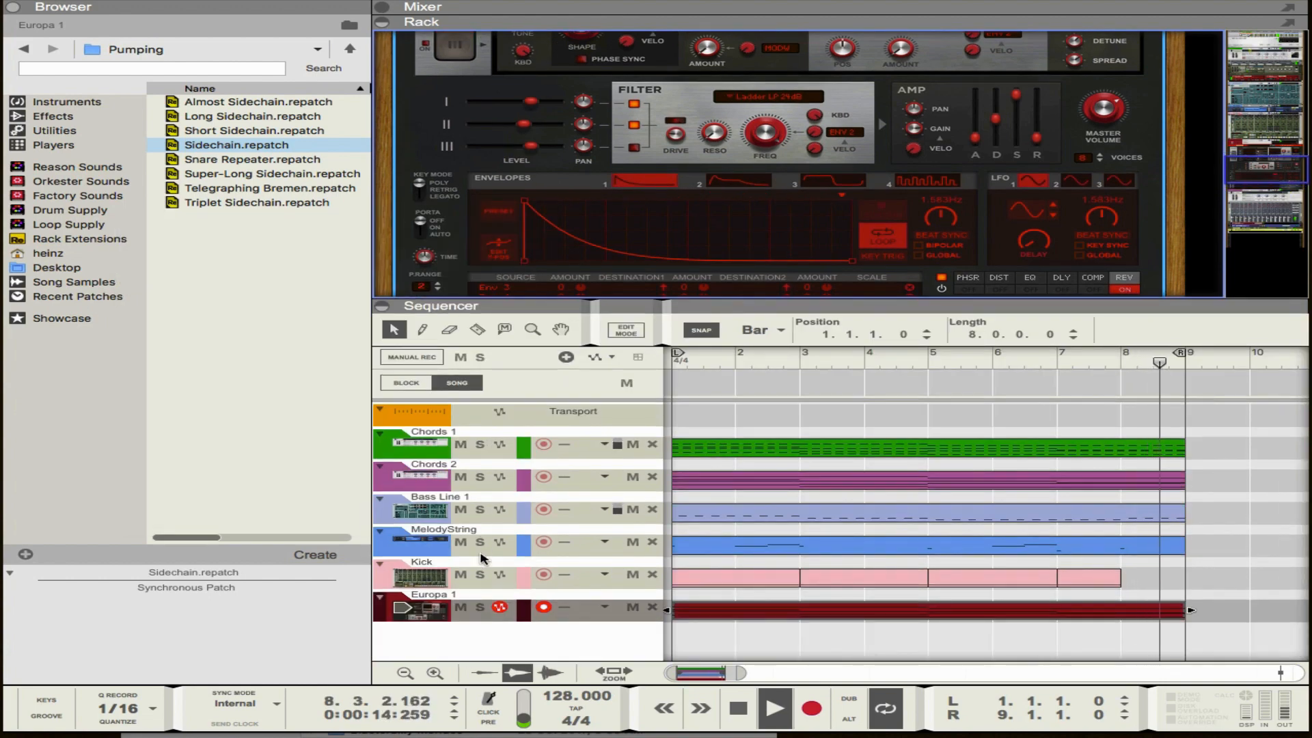
Step: Solo the Europa 1 track and set its reverb decay to 64.0 %
click(479, 606)
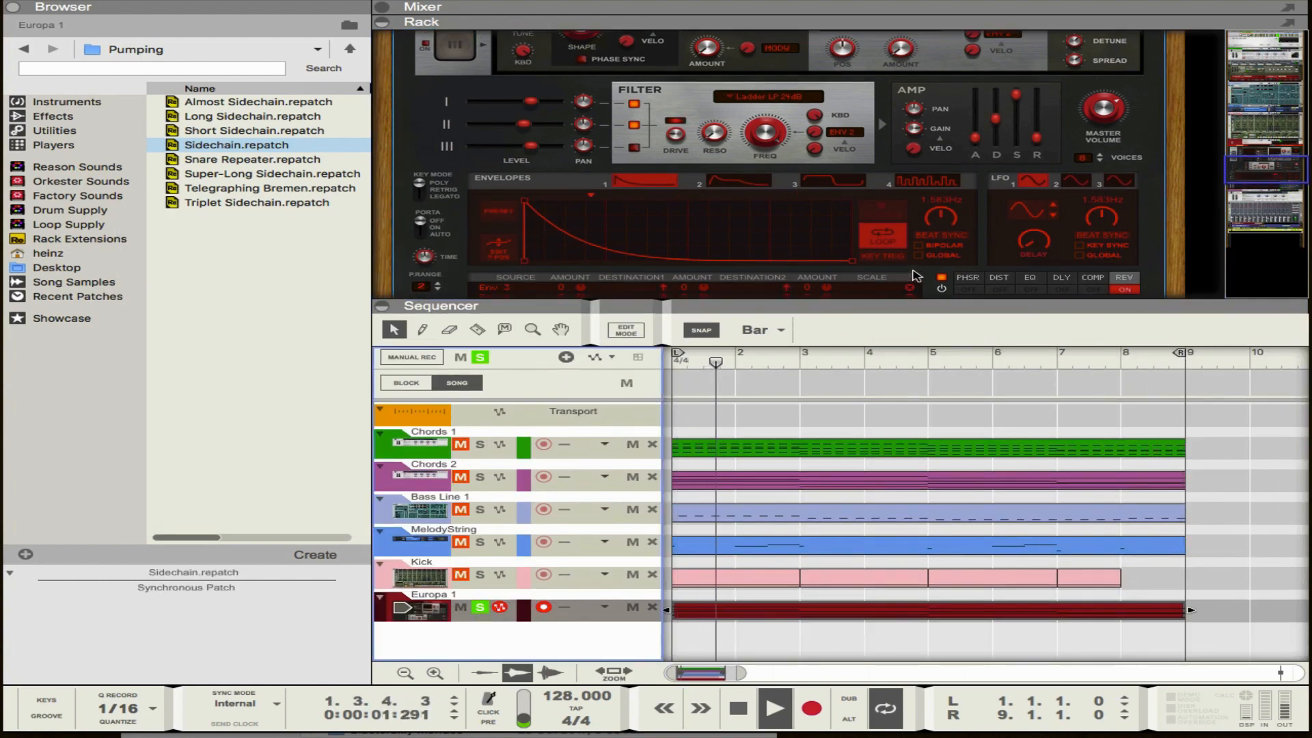
scroll(970, 260, down, 1)
scroll(1032, 265, down, 5)
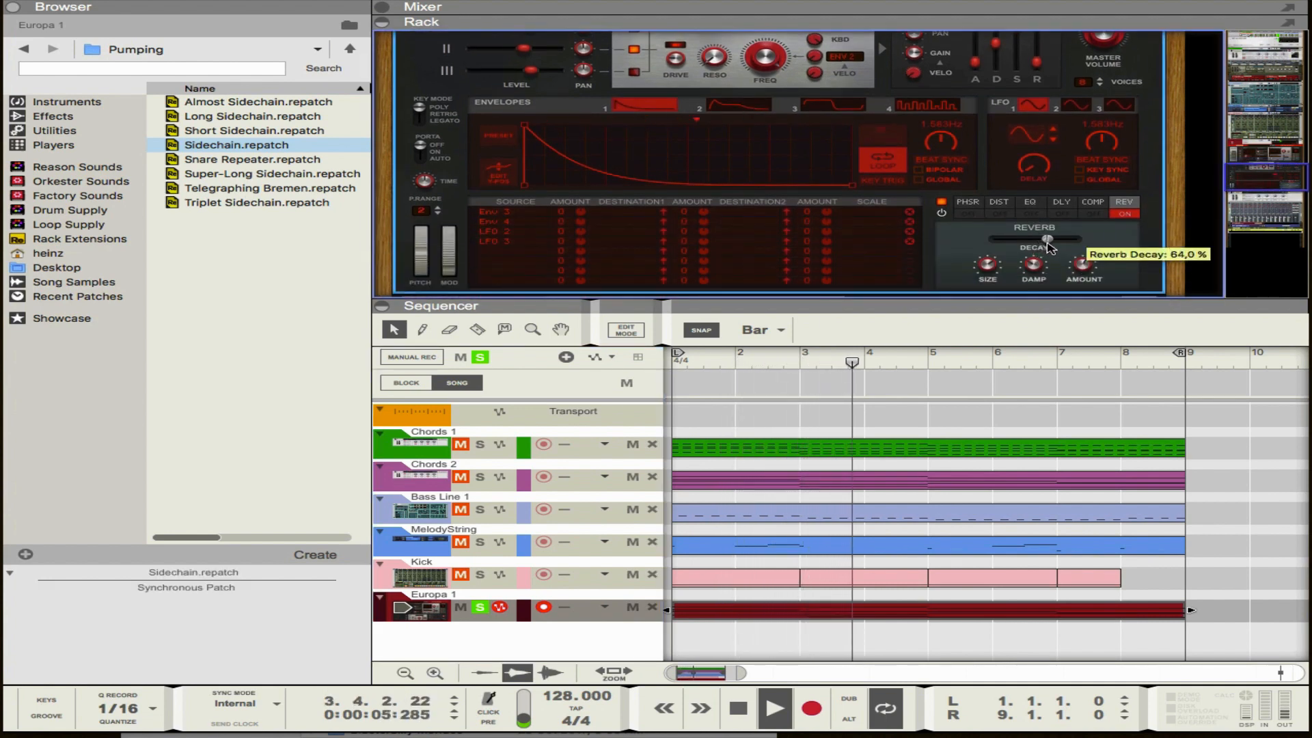
Step: Move the reverb directly after the phaser in Europa 1's effects order and turn on the compressor
click(1005, 215)
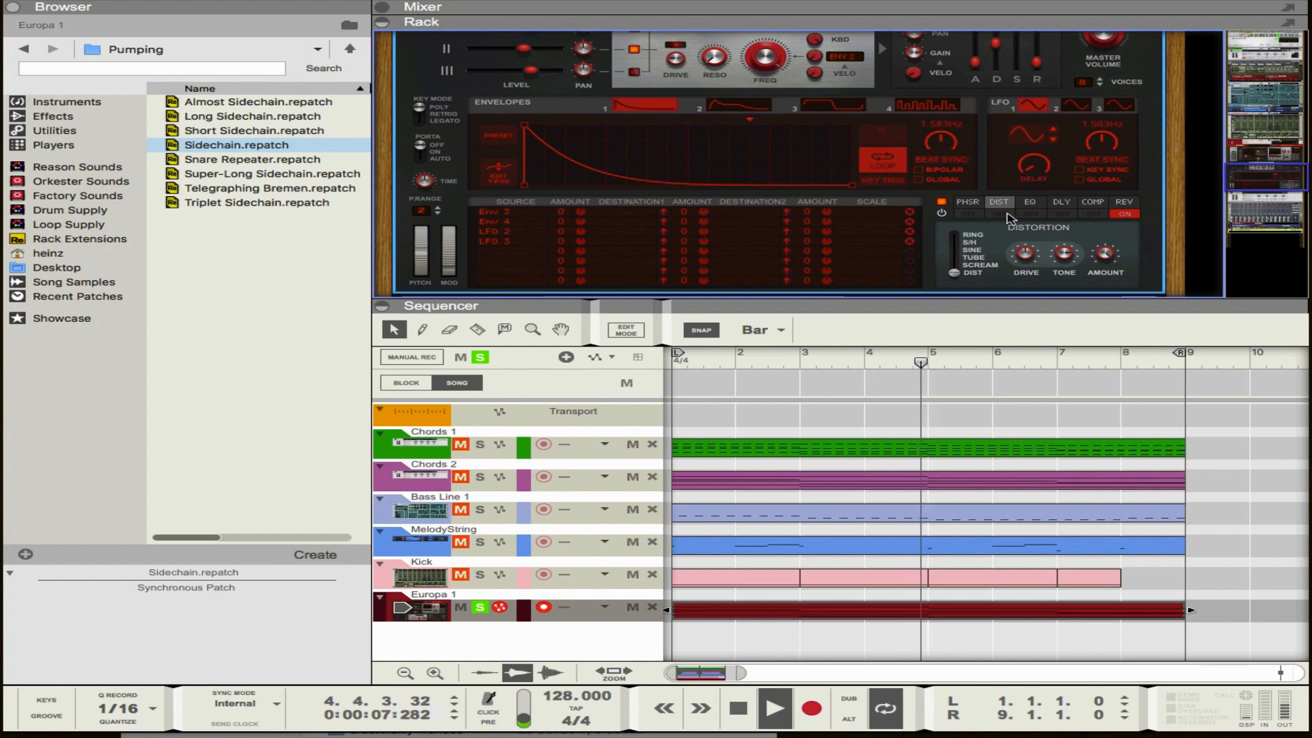
drag(1126, 205, 996, 207)
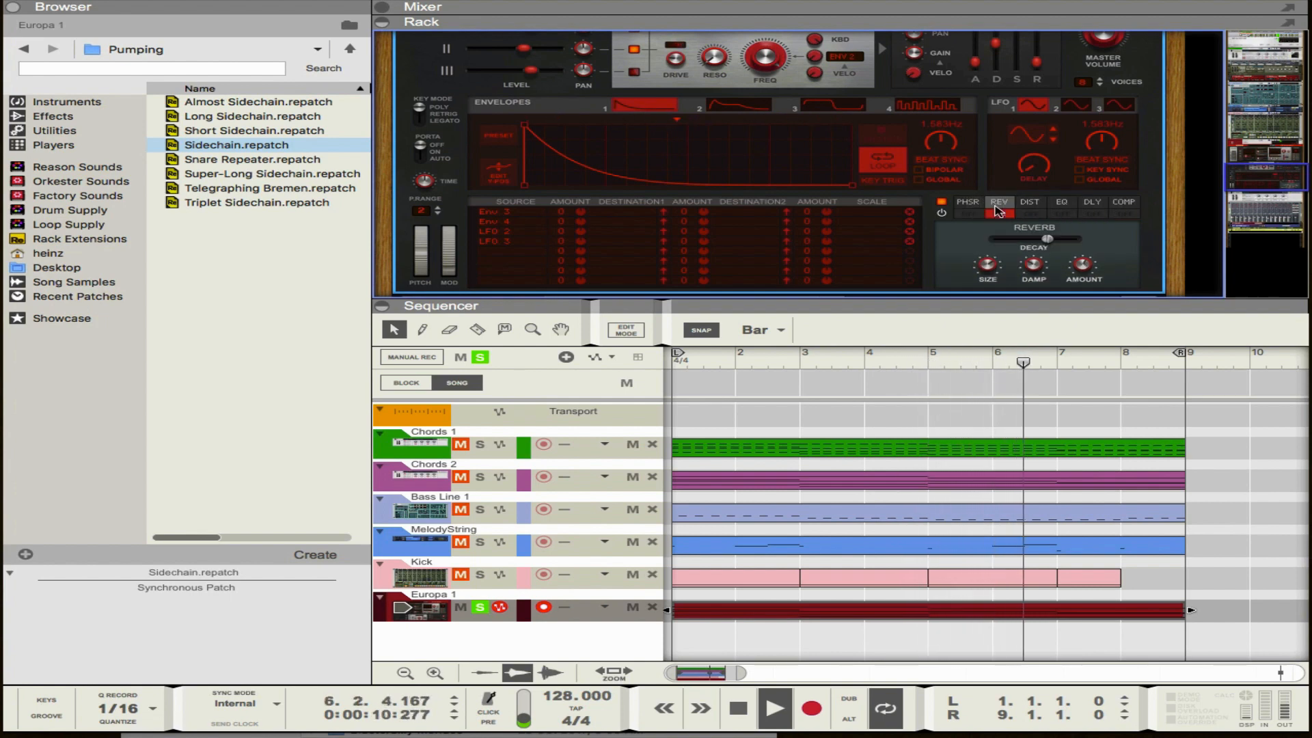
click(1125, 205)
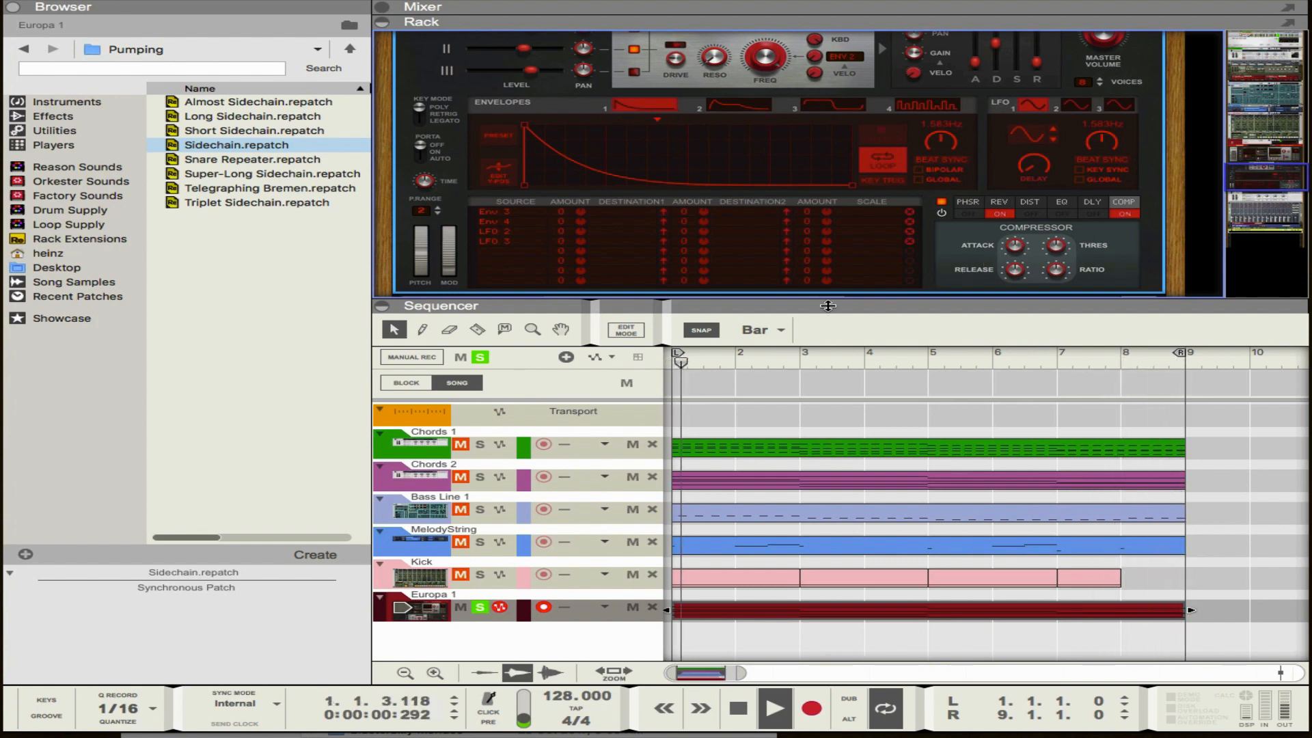
Step: Audition Europa 1 together with the soloed Kick, Bass Line 1 and Chords 1 tracks, and clear all solos
drag(827, 305, 827, 238)
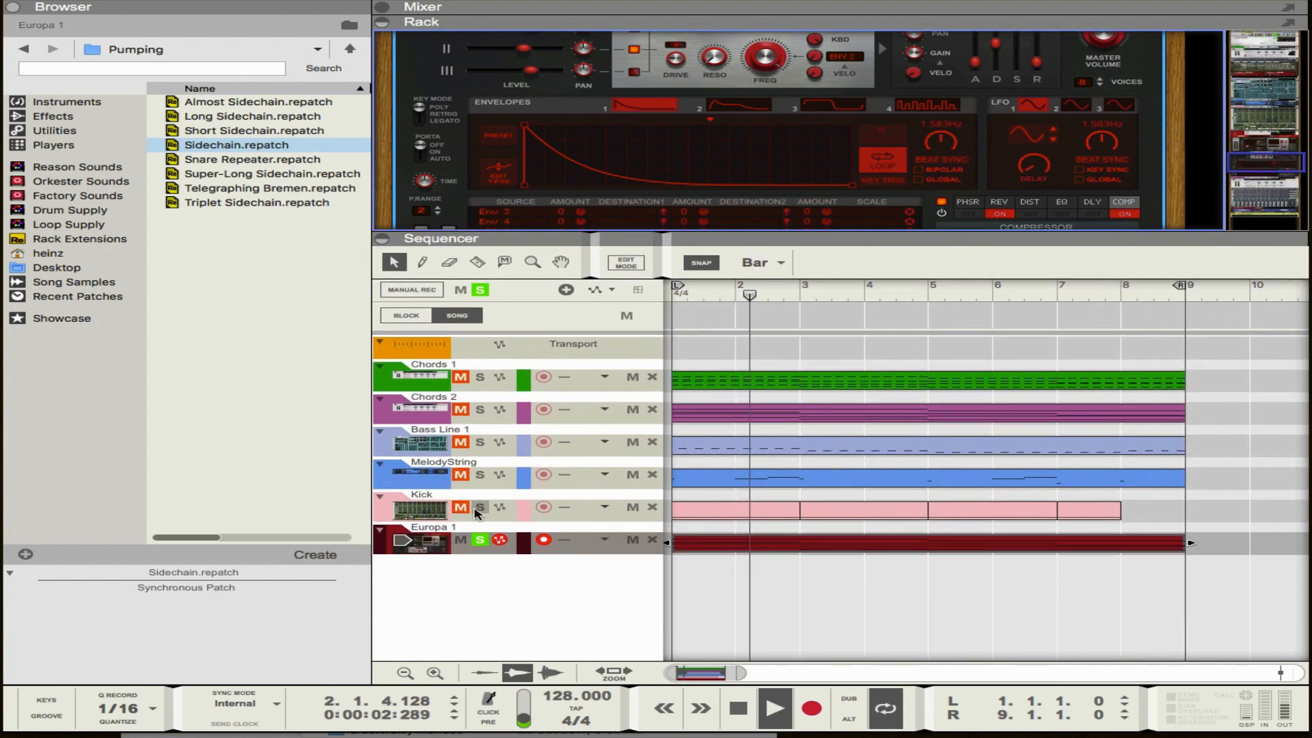
click(479, 508)
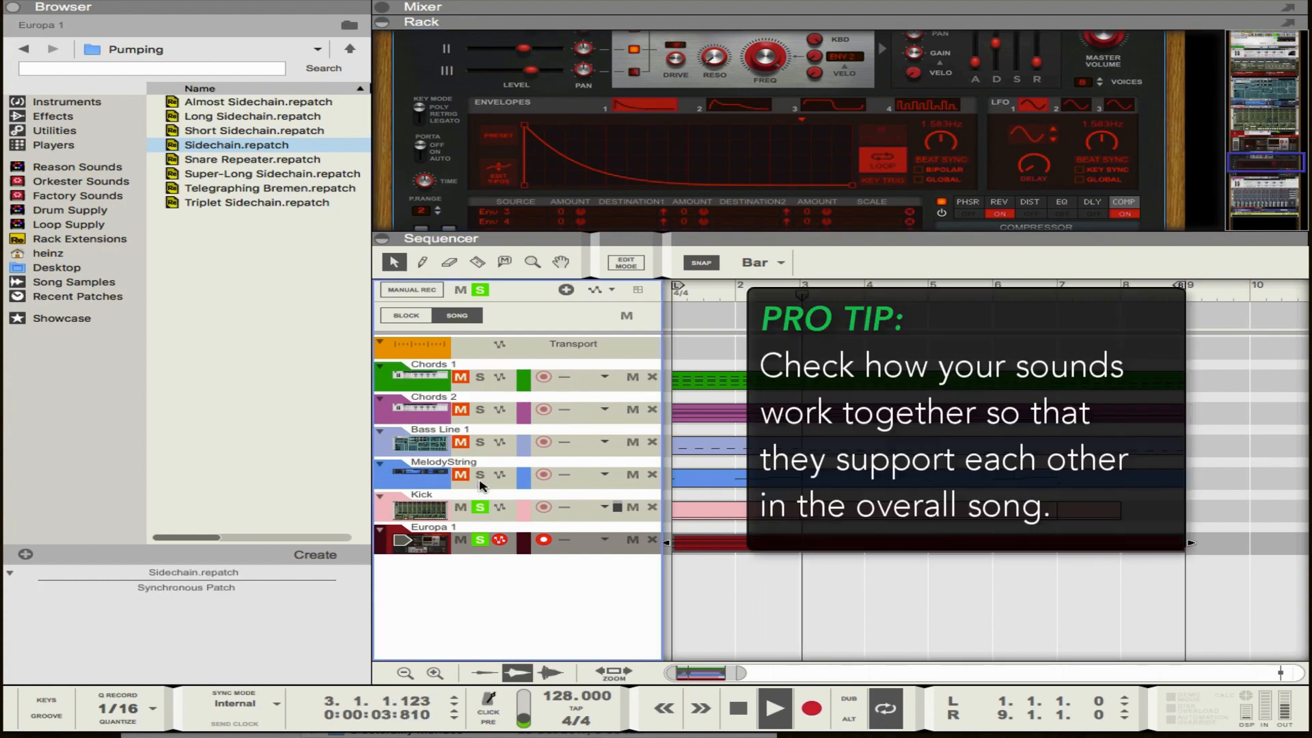
click(425, 504)
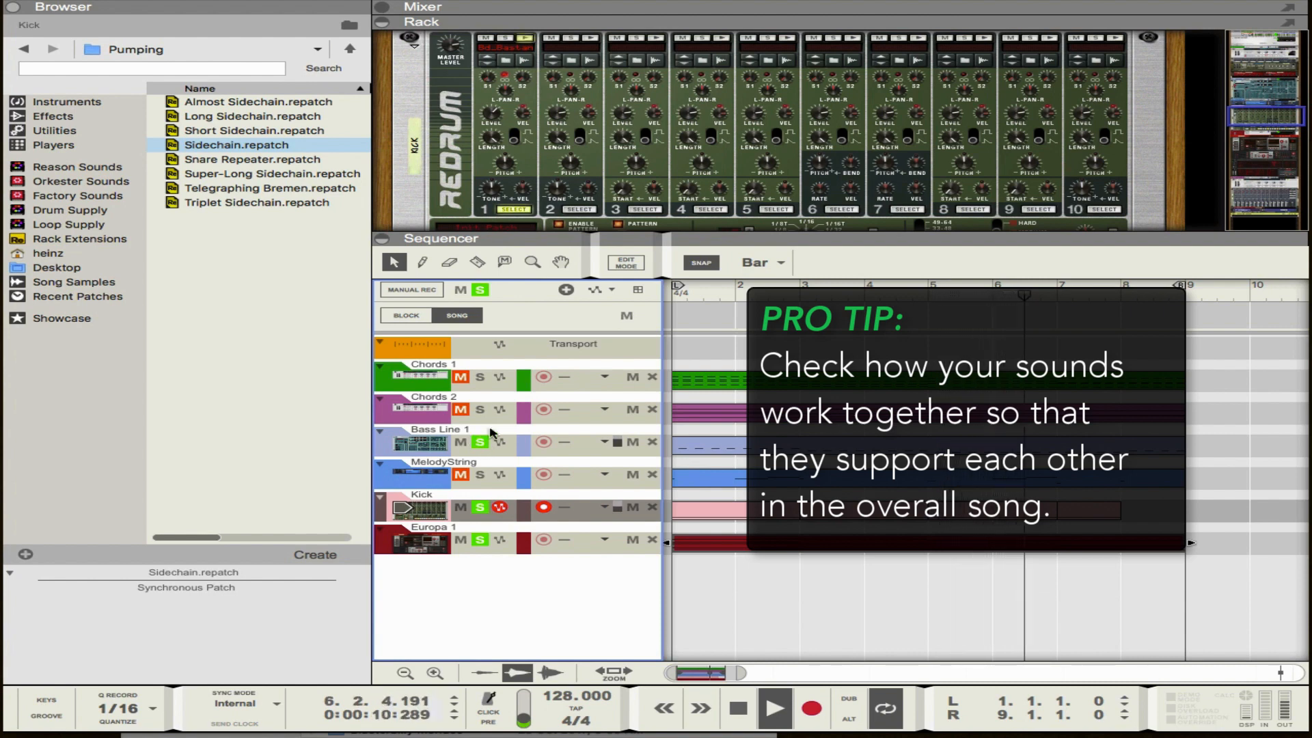
click(480, 377)
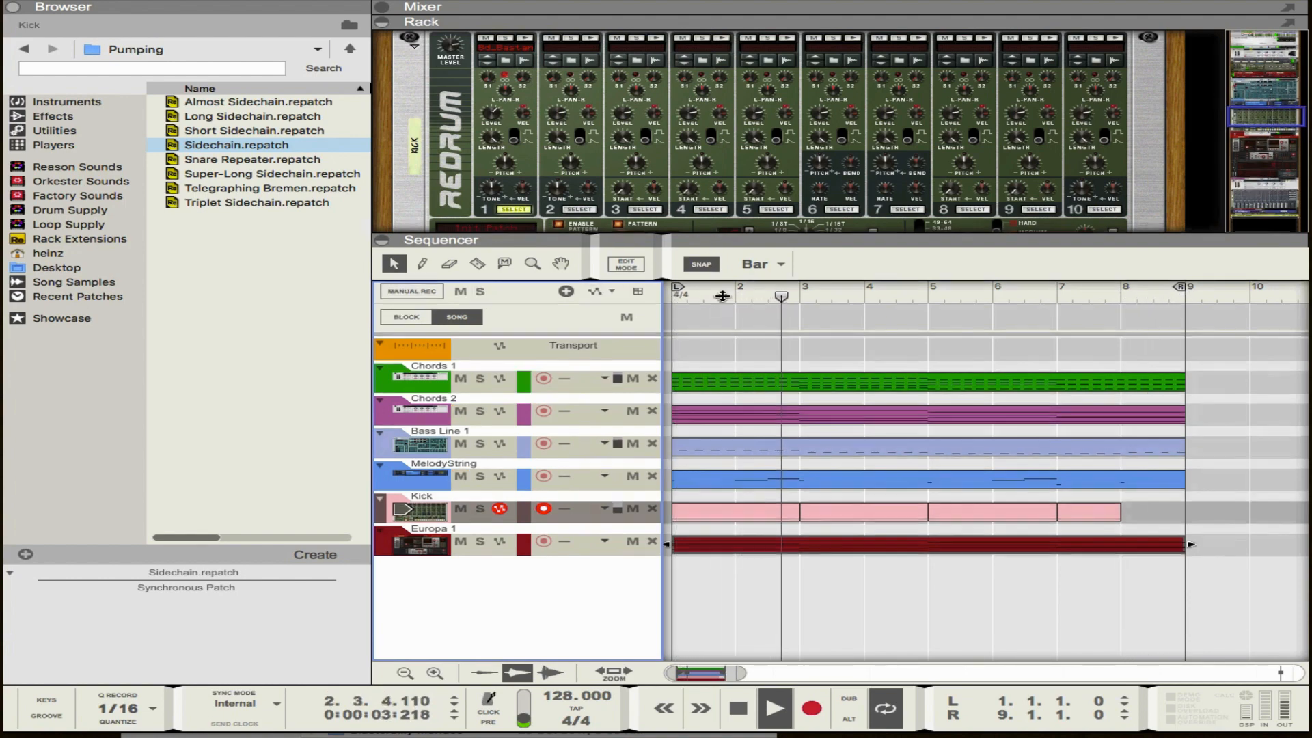
drag(736, 233, 736, 329)
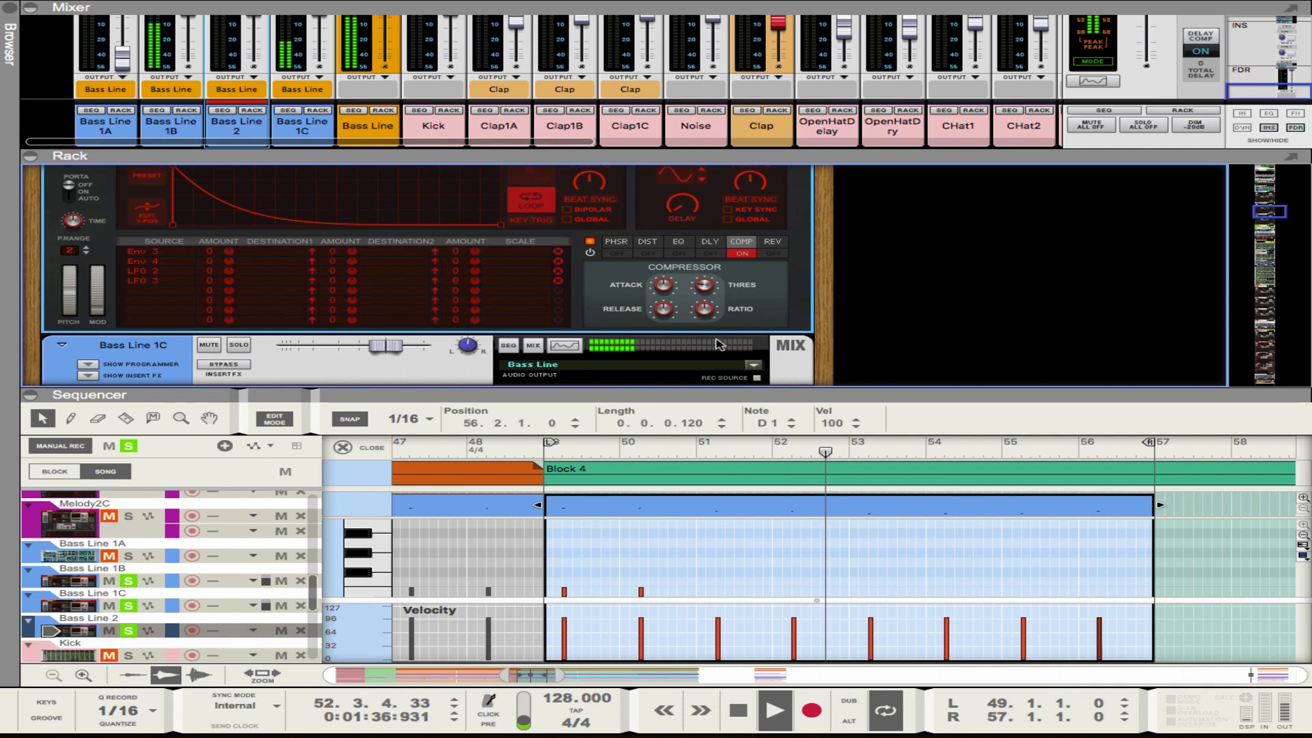
Step: View the Bass Line 2 synth's EQ, add the Kick to the soloed bass lines and return to the full arrangement
click(678, 242)
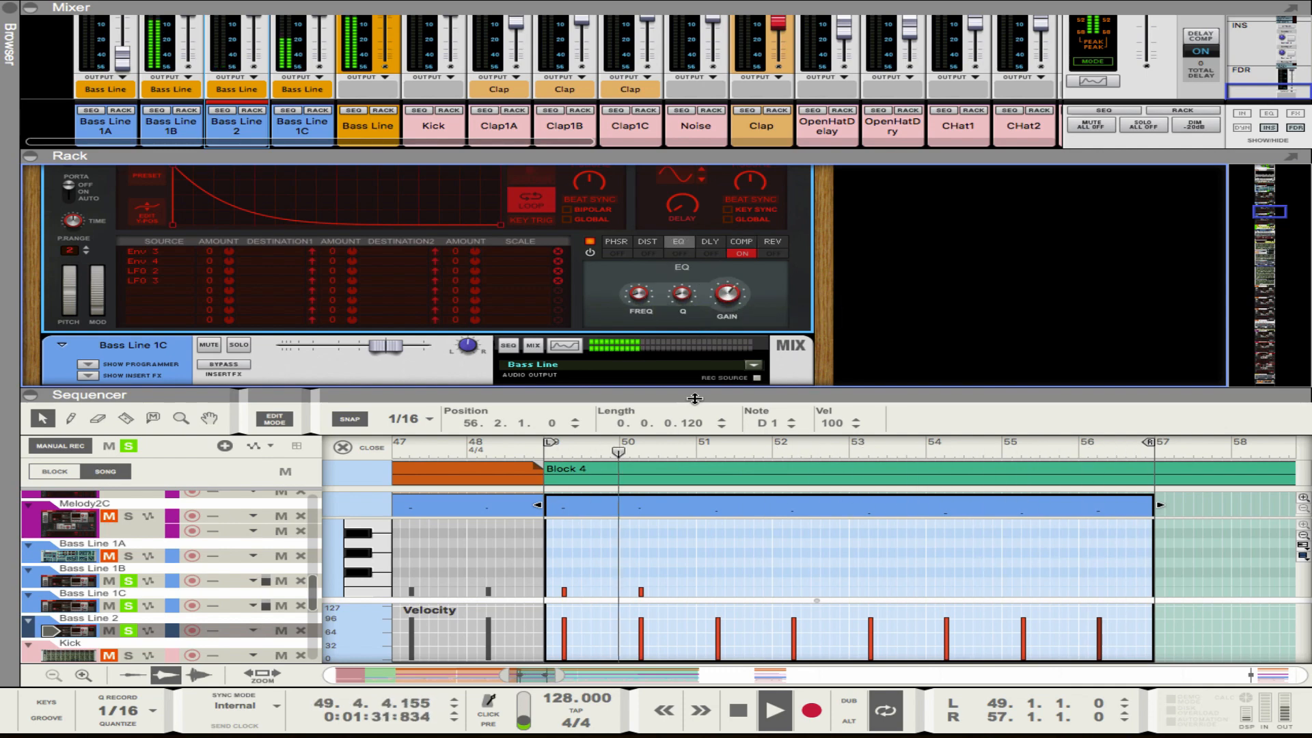
drag(695, 395, 695, 167)
click(129, 432)
click(343, 224)
drag(371, 410, 453, 404)
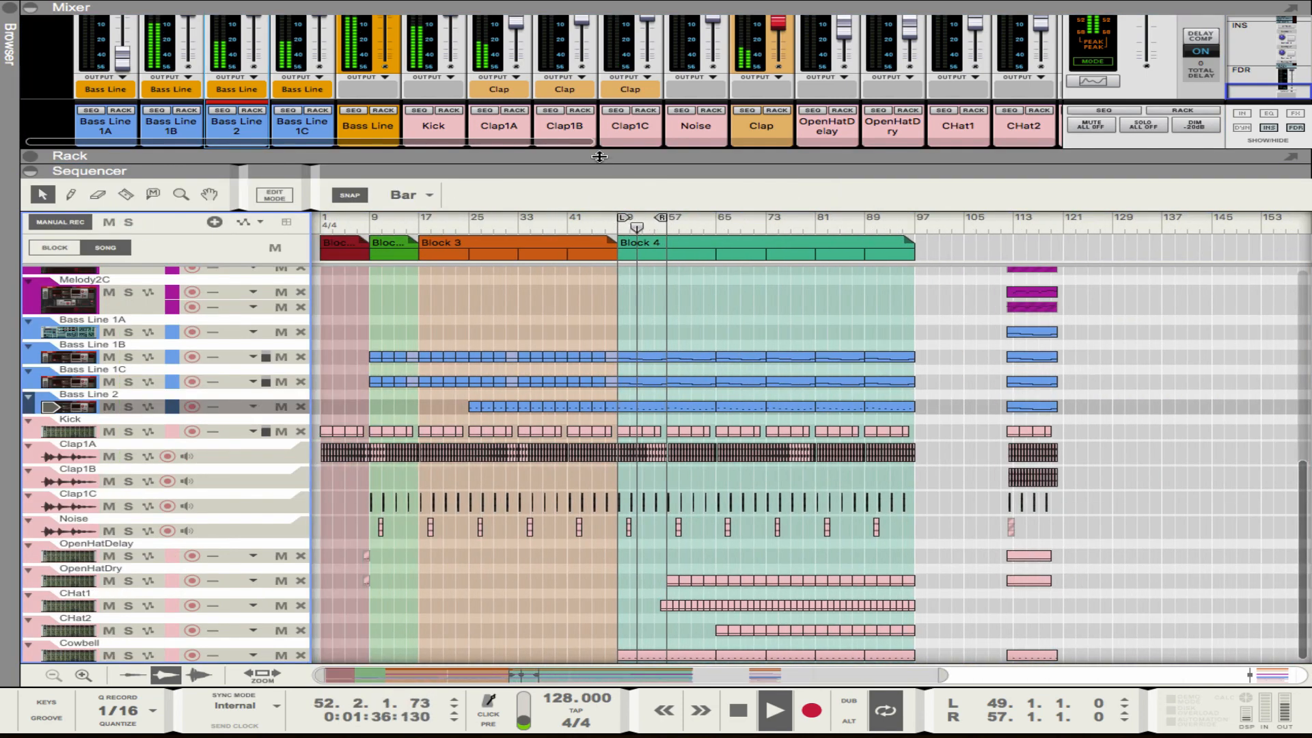
Step: Show Bass Line 2's Europa in the rack and raise the clip's last note, at bar 56, to D 1
click(250, 111)
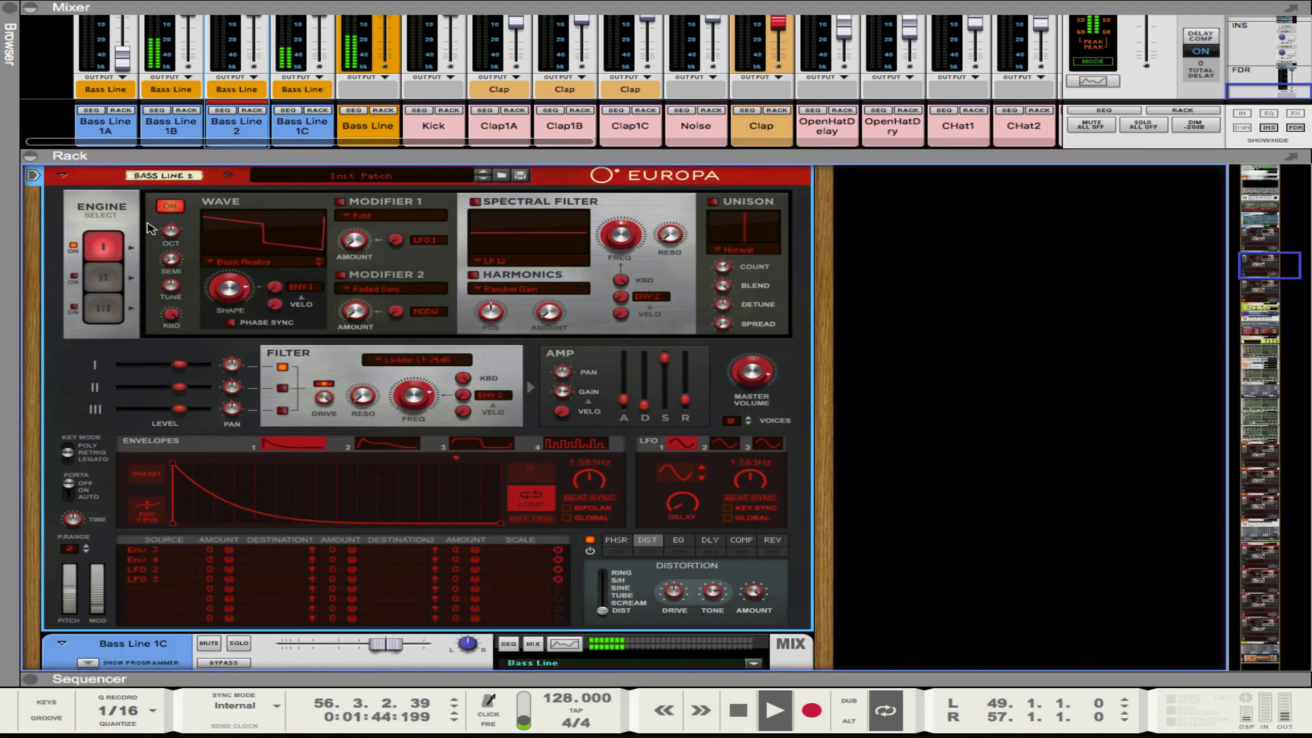
drag(1098, 482, 1098, 462)
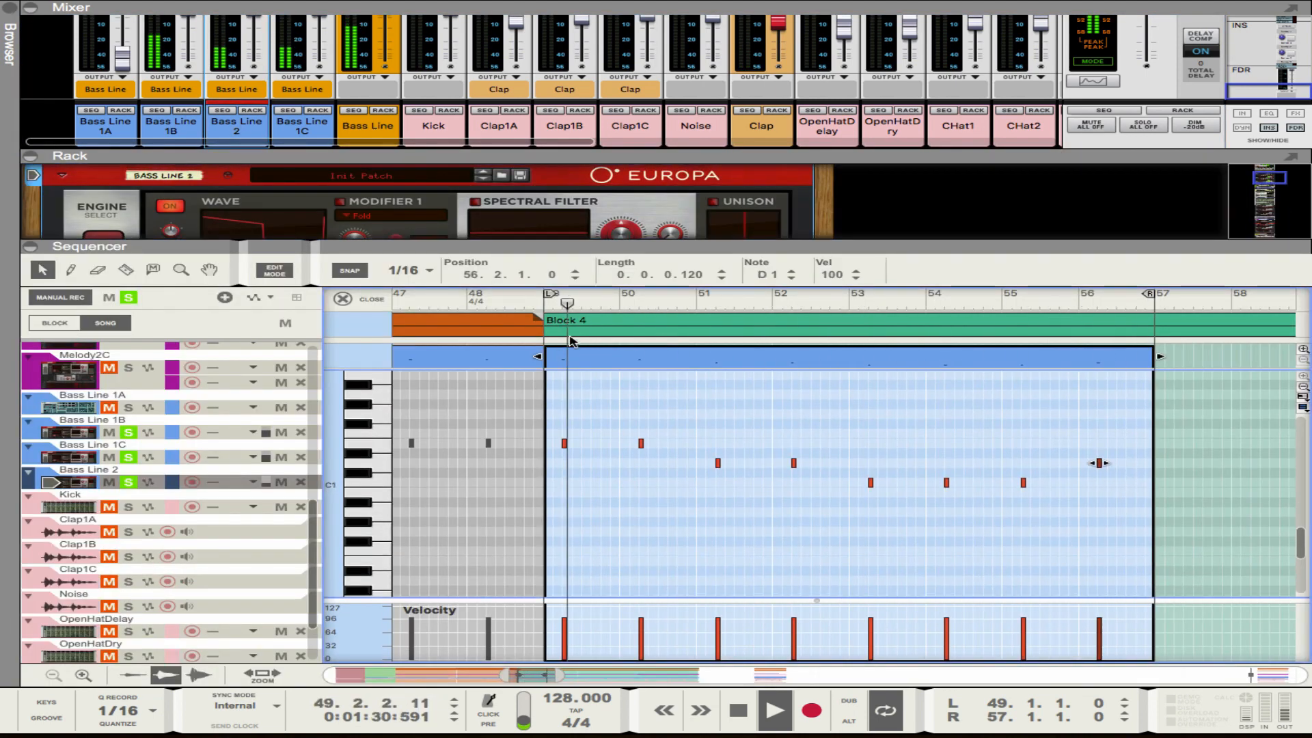
Step: Turn on the compressor in the effects section of Bass Line 2's Europa synth
drag(572, 241, 572, 390)
scroll(668, 349, down, 5)
click(741, 354)
click(742, 364)
scroll(719, 345, down, 3)
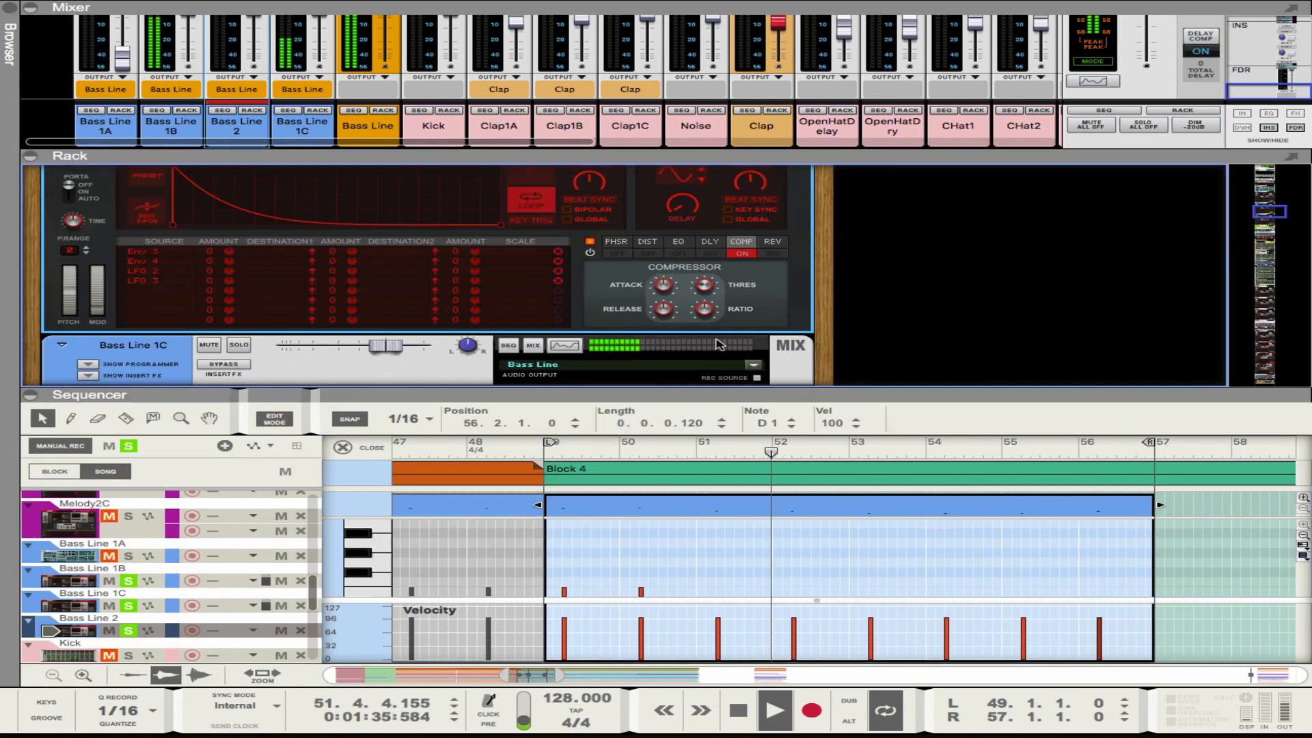
Step: Turn on the EQ of Bass Line 2's Europa synth and raise its gain slightly
click(677, 241)
click(678, 254)
drag(727, 301, 728, 293)
Step: Collapse the rack, solo the Kick with the bass lines and close the Bass Line 2 clip to show the arrangement
click(30, 155)
click(129, 432)
key(Escape)
drag(388, 408, 679, 413)
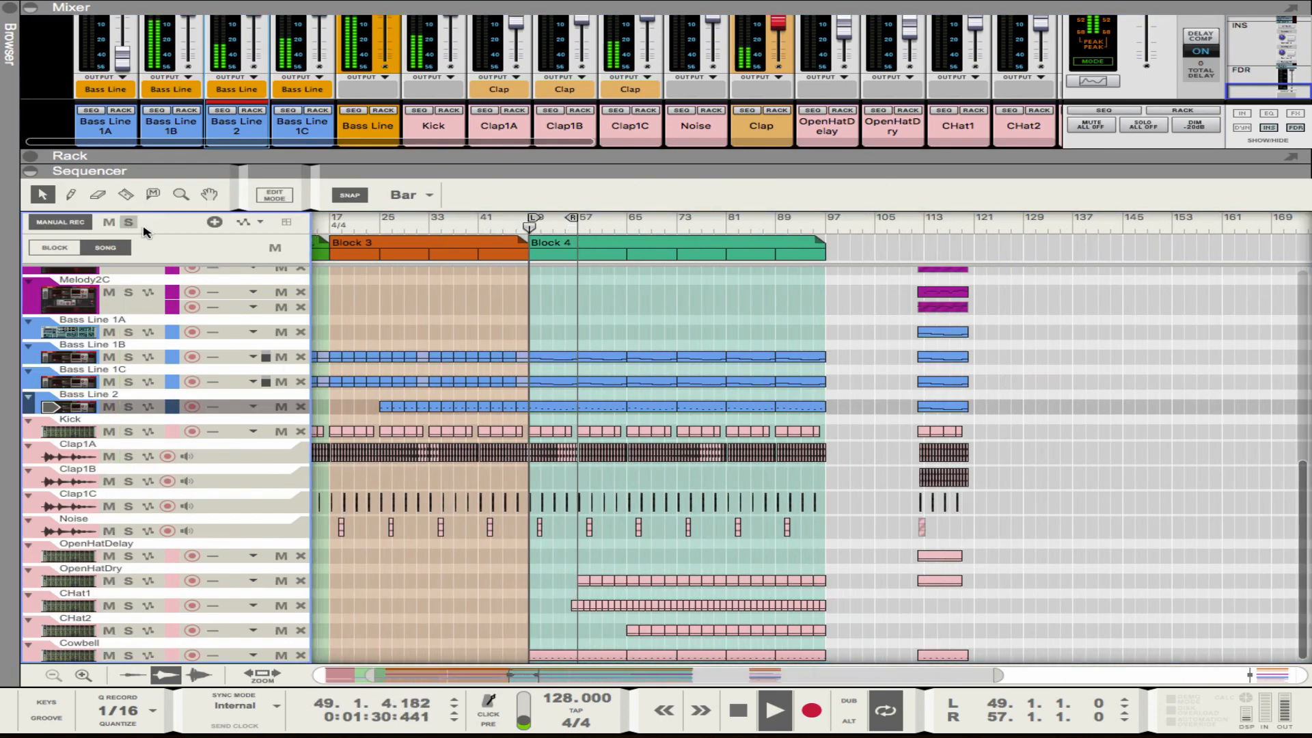
Step: Raise the Bass Line 2 clip's last note, at position 56.2.1, from the bottom row to D 1
scroll(595, 287, left, 3)
scroll(653, 287, up, 4)
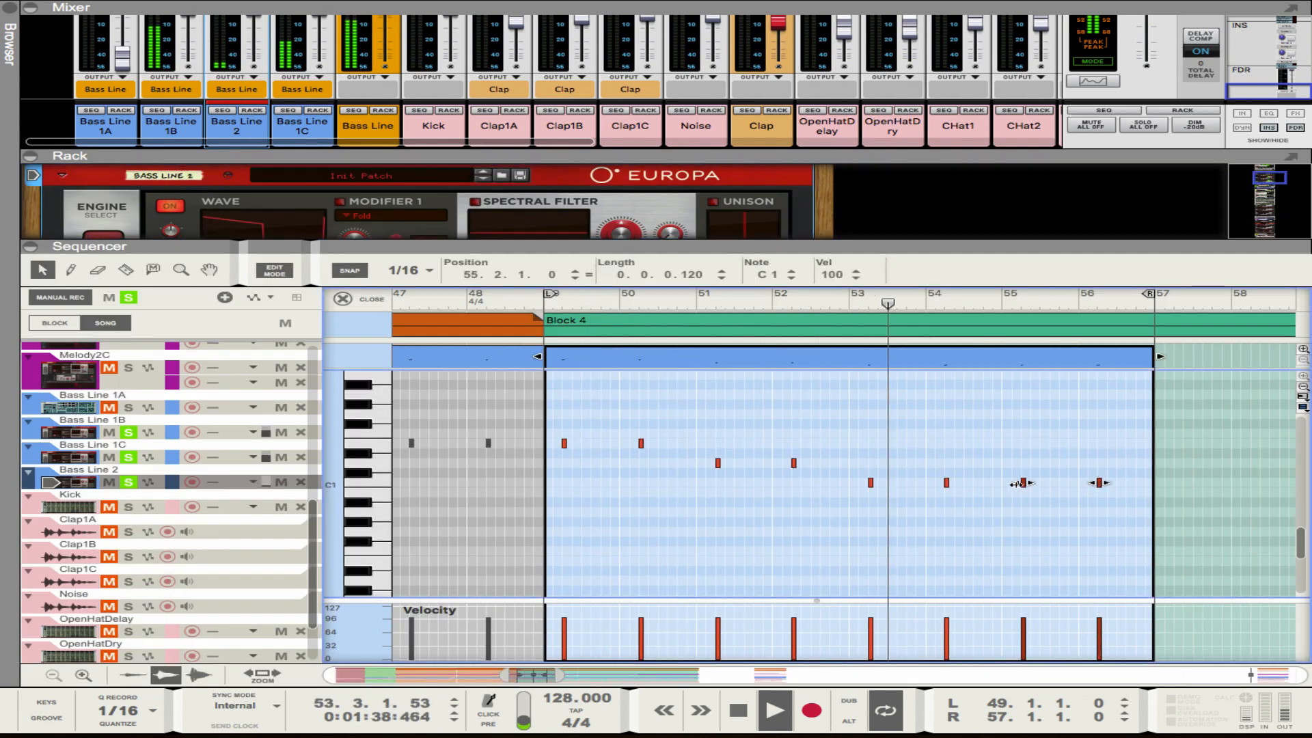
drag(1099, 482, 1098, 463)
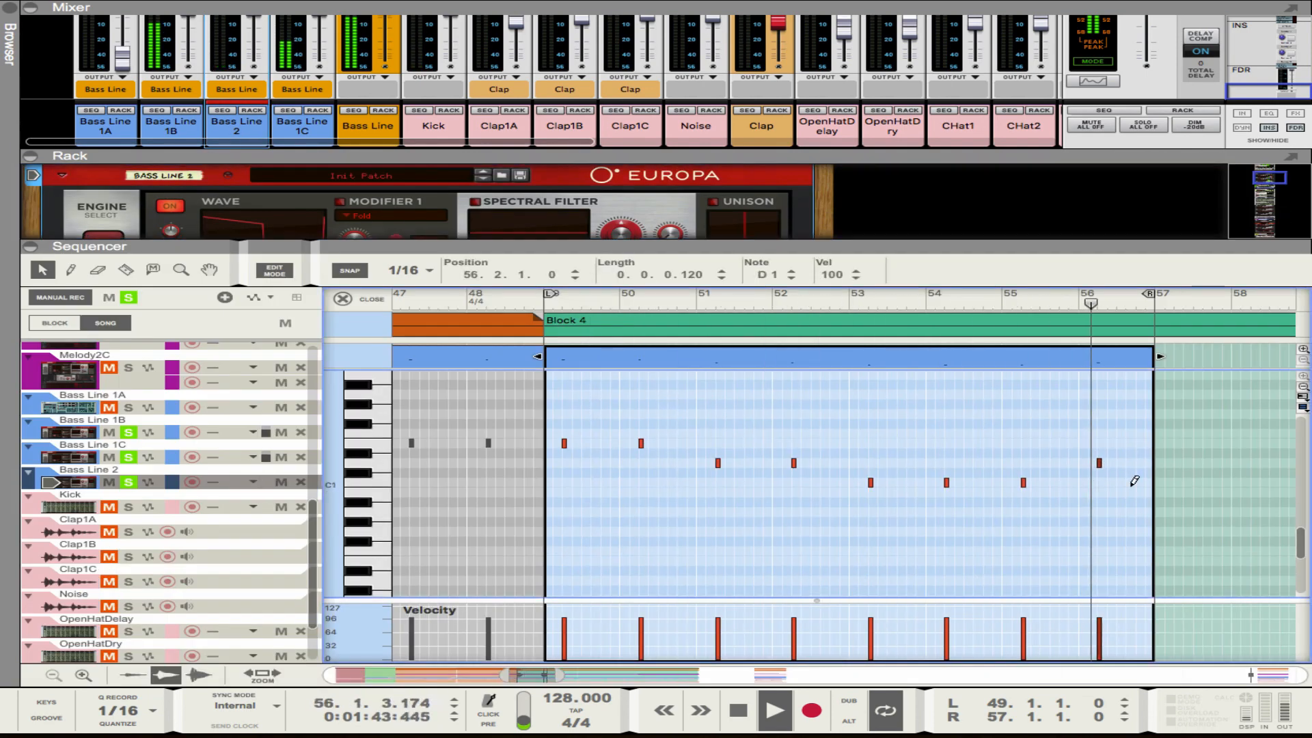
Step: Enlarge the rack and bring up the compressor and EQ settings of Bass Line 2's Europa synth
drag(683, 246, 683, 395)
scroll(661, 349, down, 5)
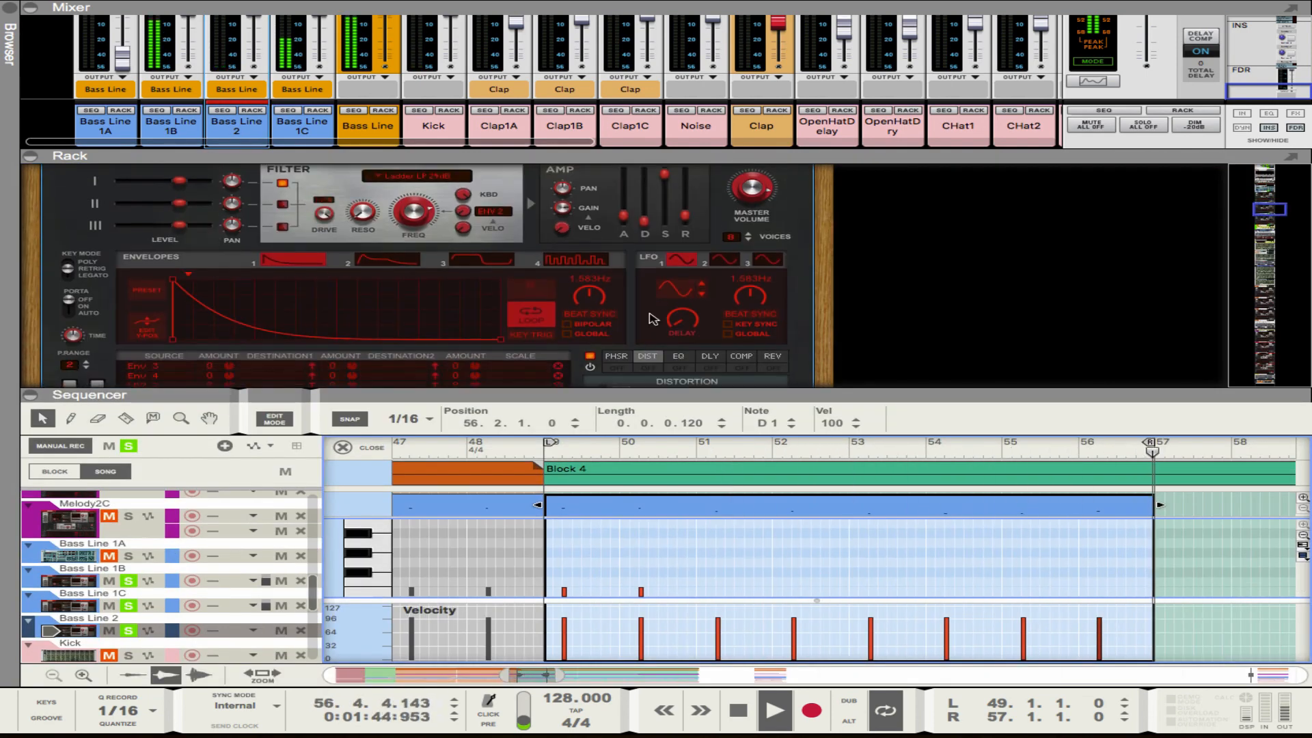
scroll(654, 319, down, 3)
click(741, 241)
click(678, 242)
Step: Collapse the rack, leave note editing for the full arrangement and clear all track solos
click(31, 155)
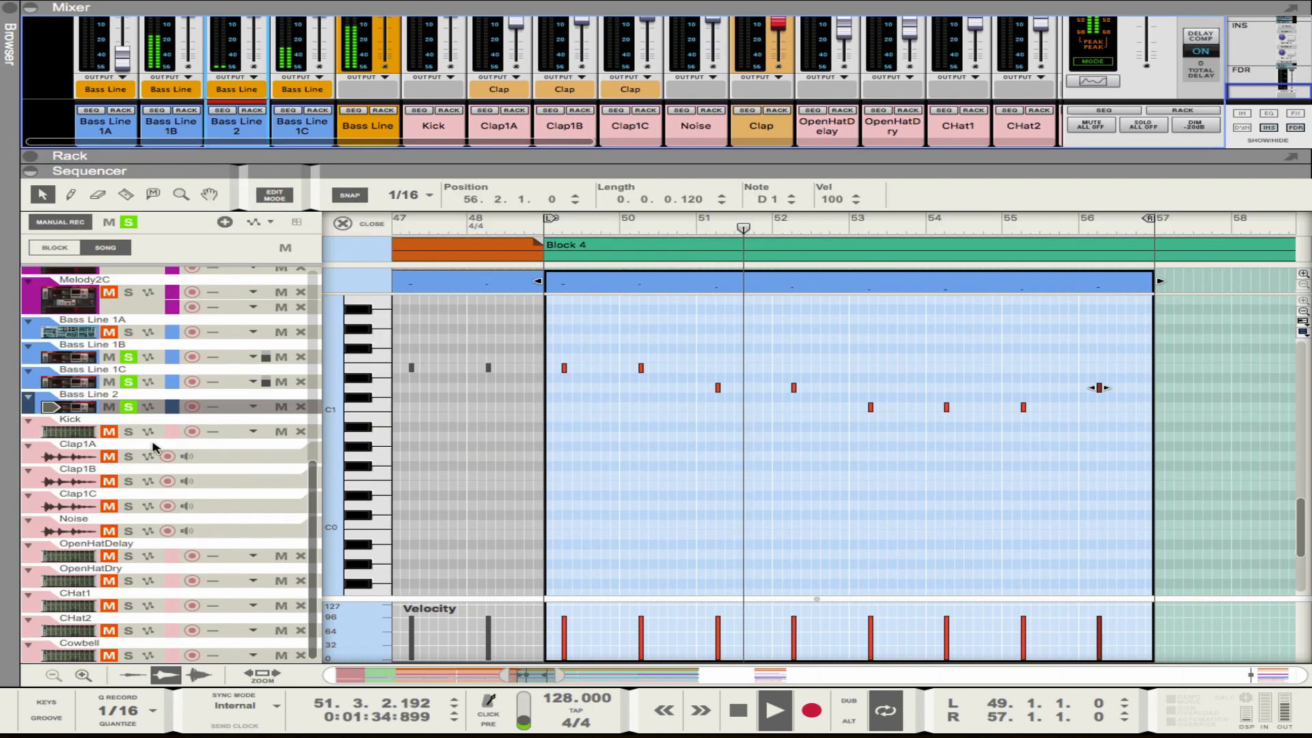
key(super+e)
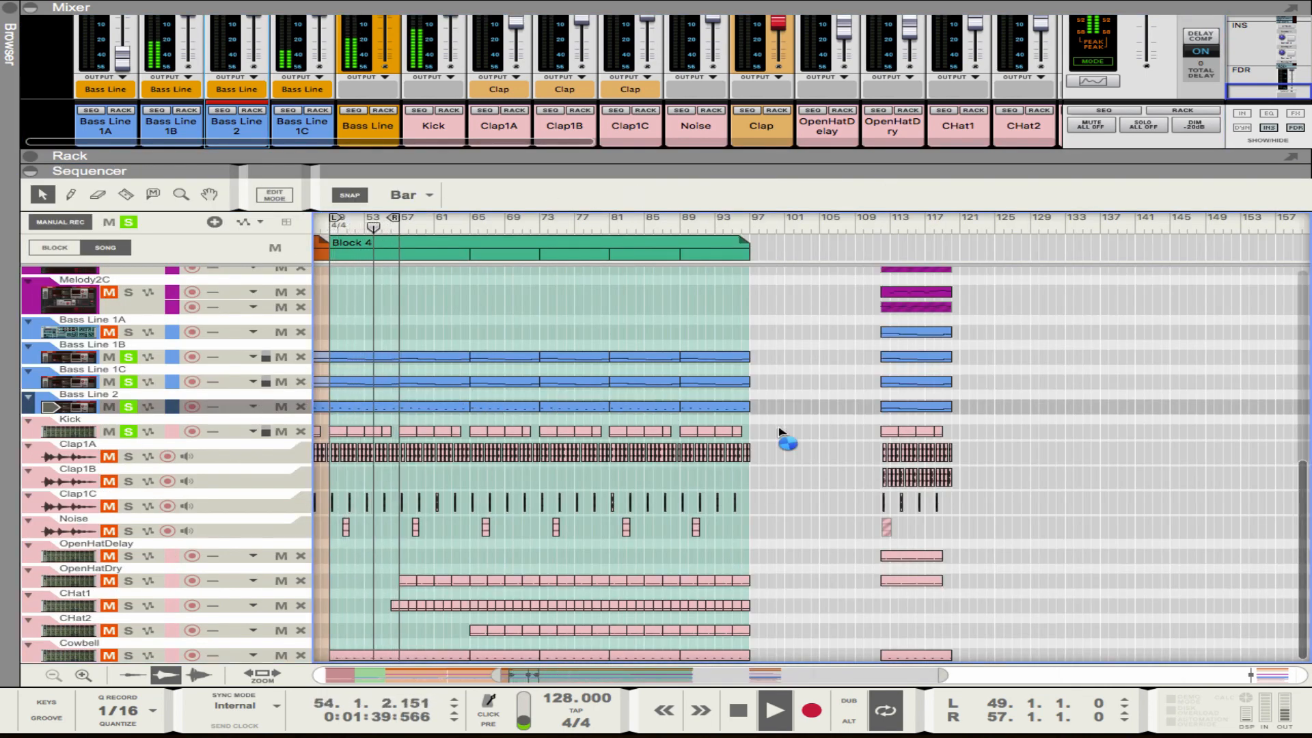
scroll(779, 431, down, 3)
scroll(779, 432, left, 3)
click(128, 222)
scroll(712, 450, left, 4)
scroll(567, 449, up, 5)
scroll(567, 449, right, 4)
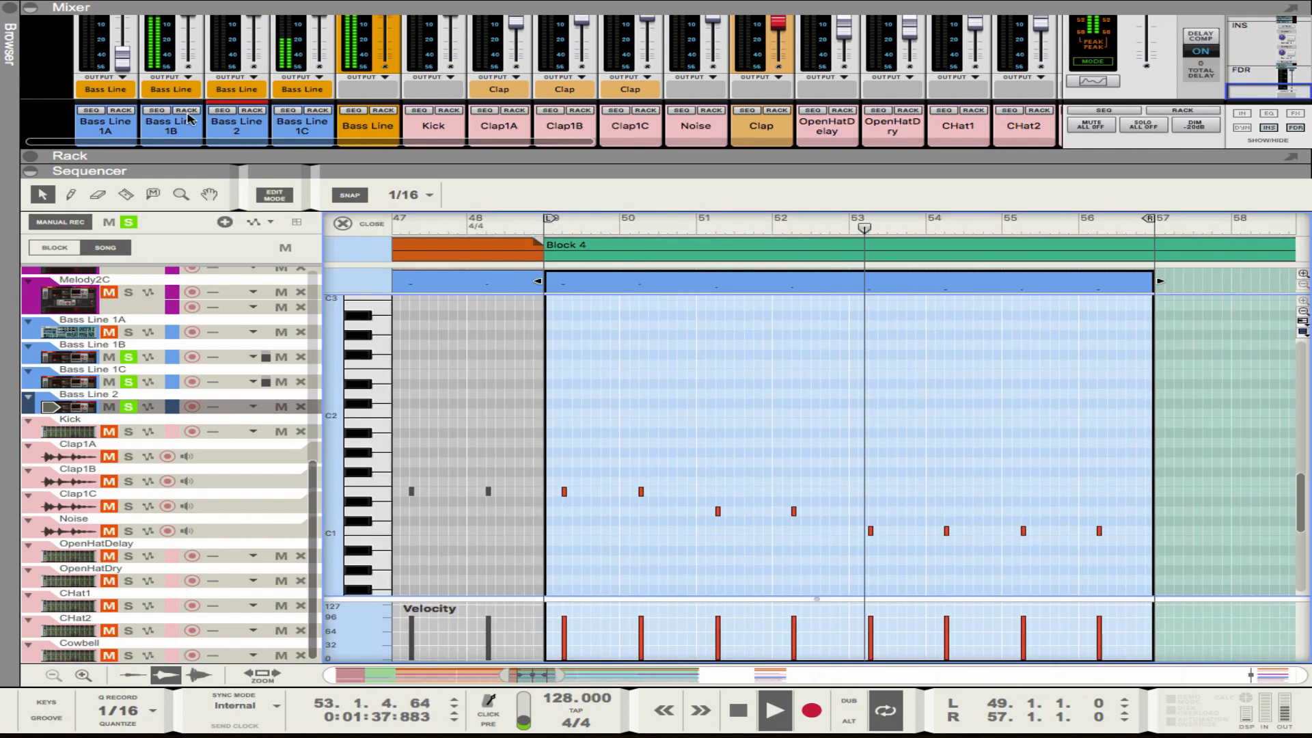
Step: Reopen the rack beside the Bass Line 2 notes and move the final note at bar 56 to D 1
click(30, 155)
click(30, 676)
drag(1127, 462, 1016, 486)
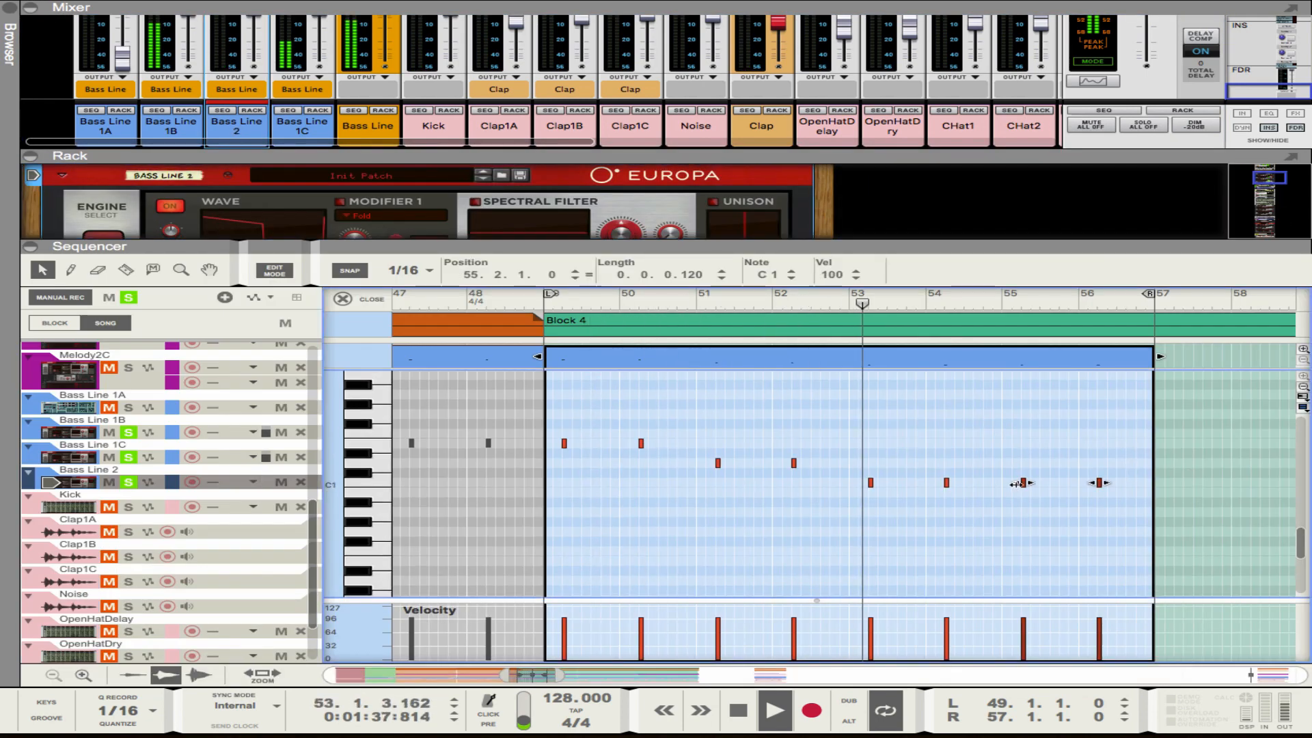
click(1098, 482)
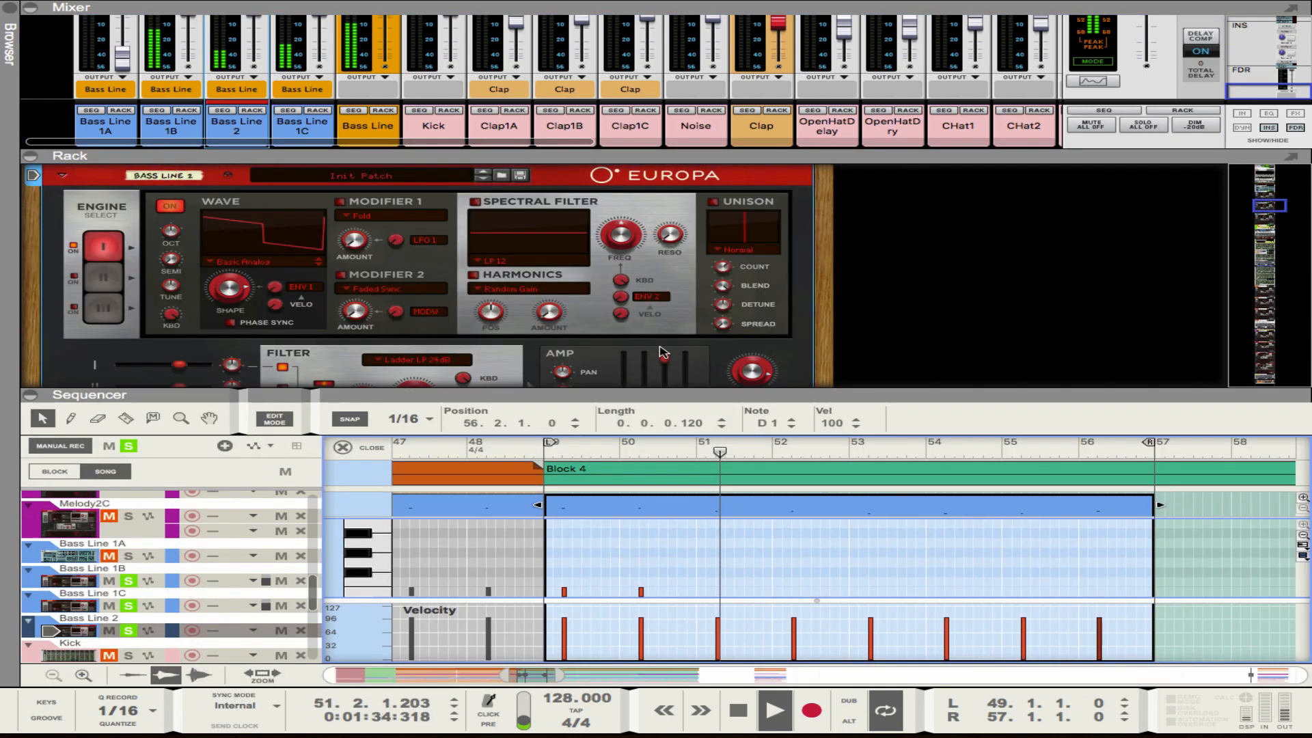
scroll(652, 318, down, 3)
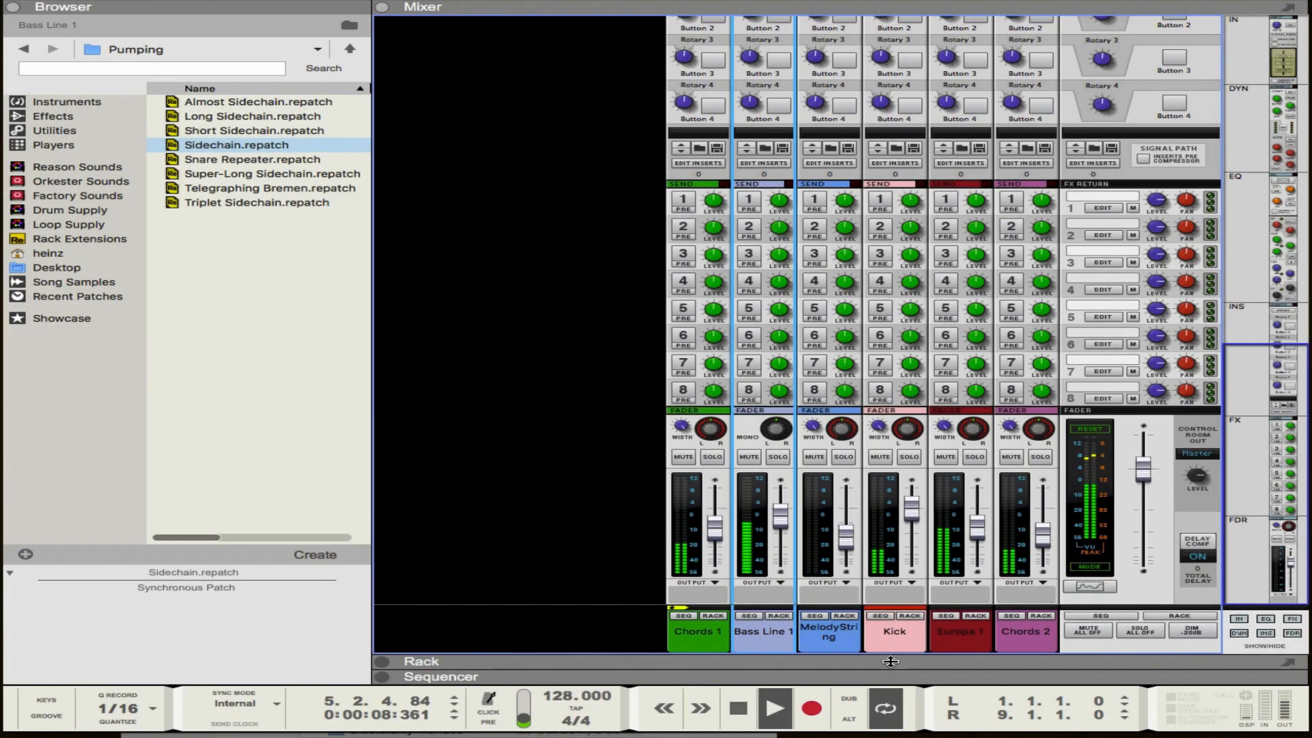
Step: Raise MelodyString's mixer level to about -2.81 dB and set Europa 1's level to about -12.69 dB
drag(844, 544, 844, 539)
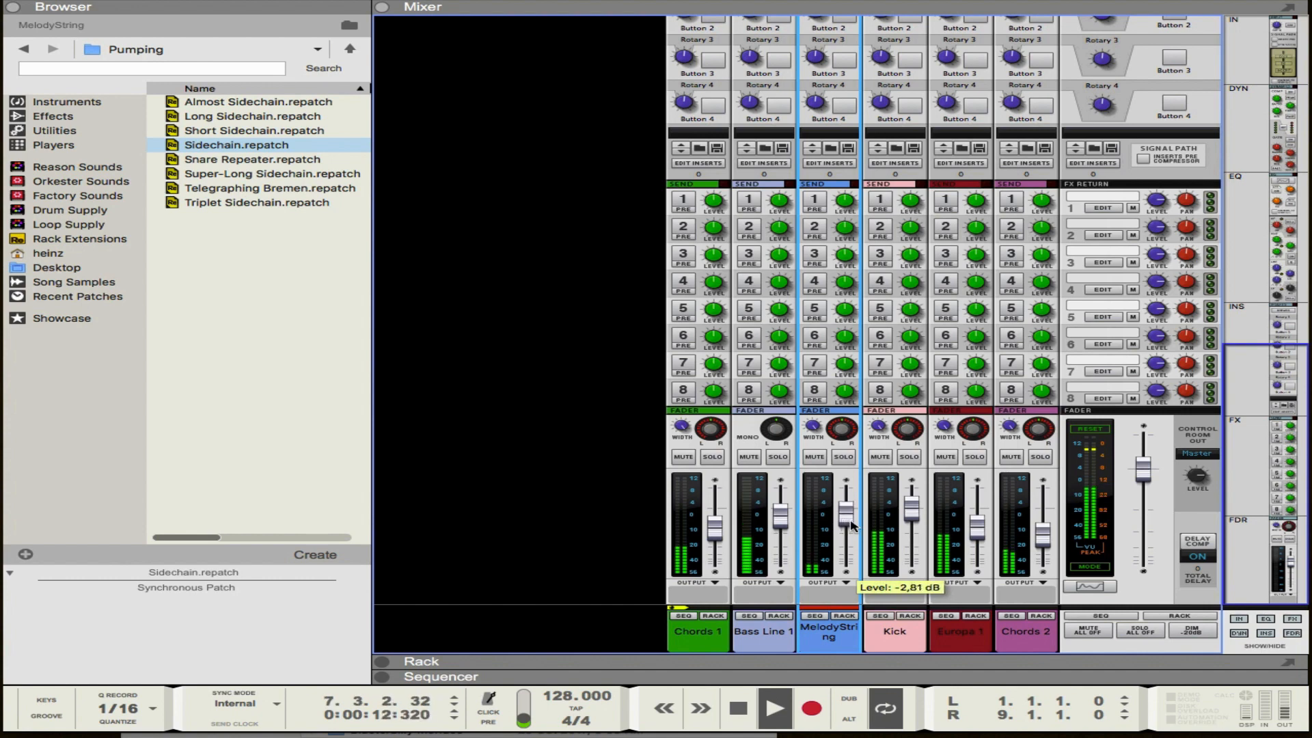
drag(976, 530, 977, 535)
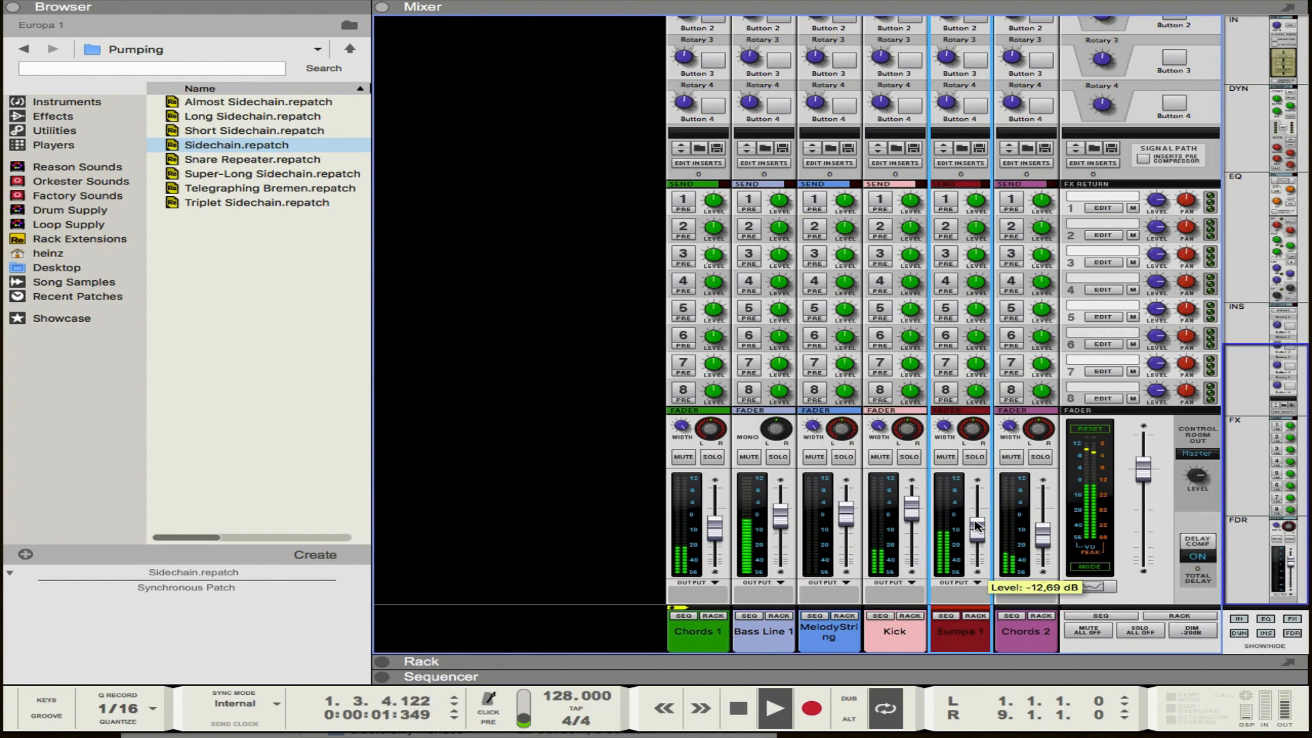
Step: Move the Europa 1 track directly below Chords 2 in the sequencer
key(F8)
key(F8)
key(F7)
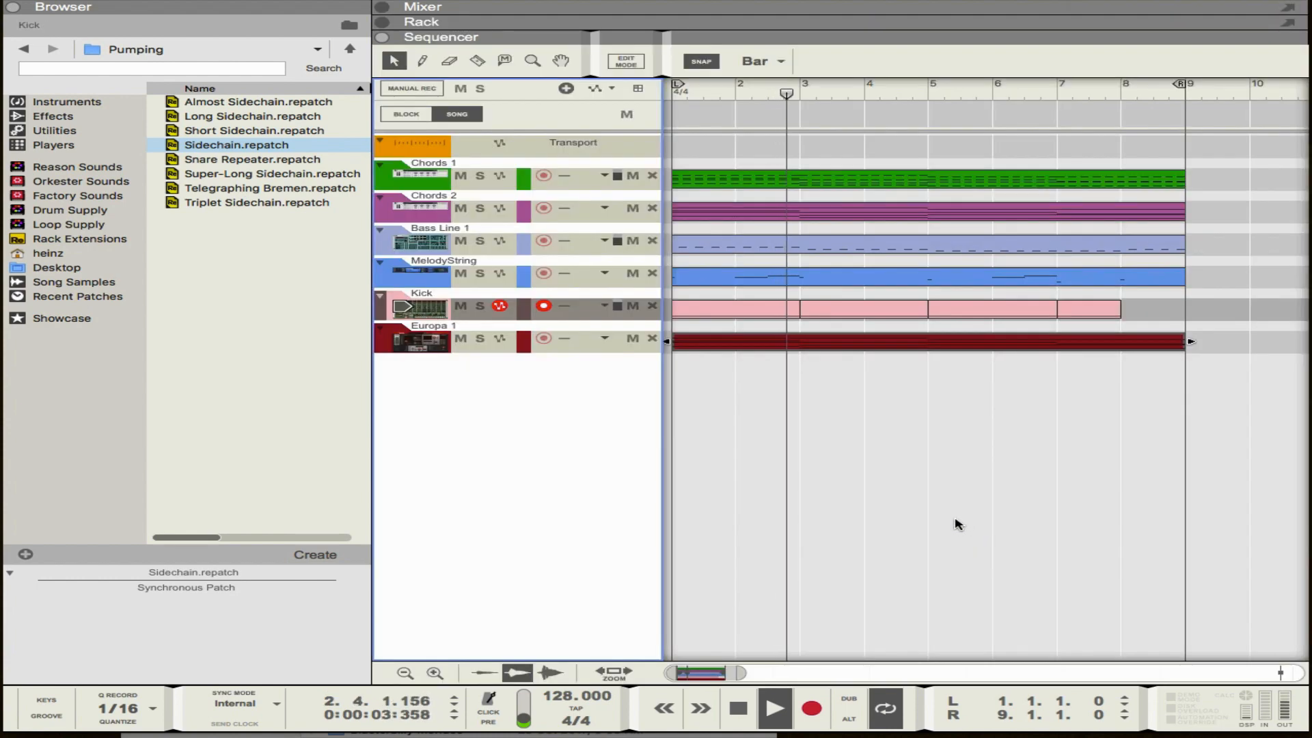
click(381, 347)
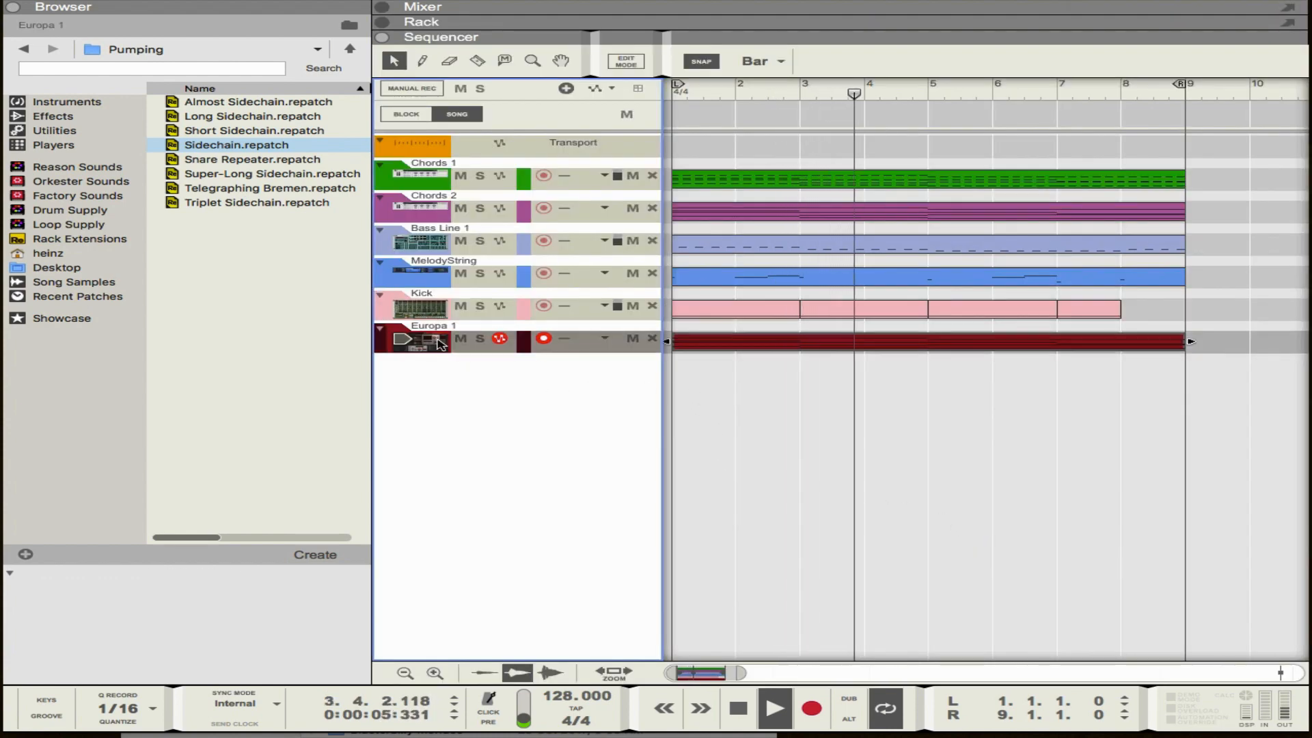
drag(381, 347, 380, 240)
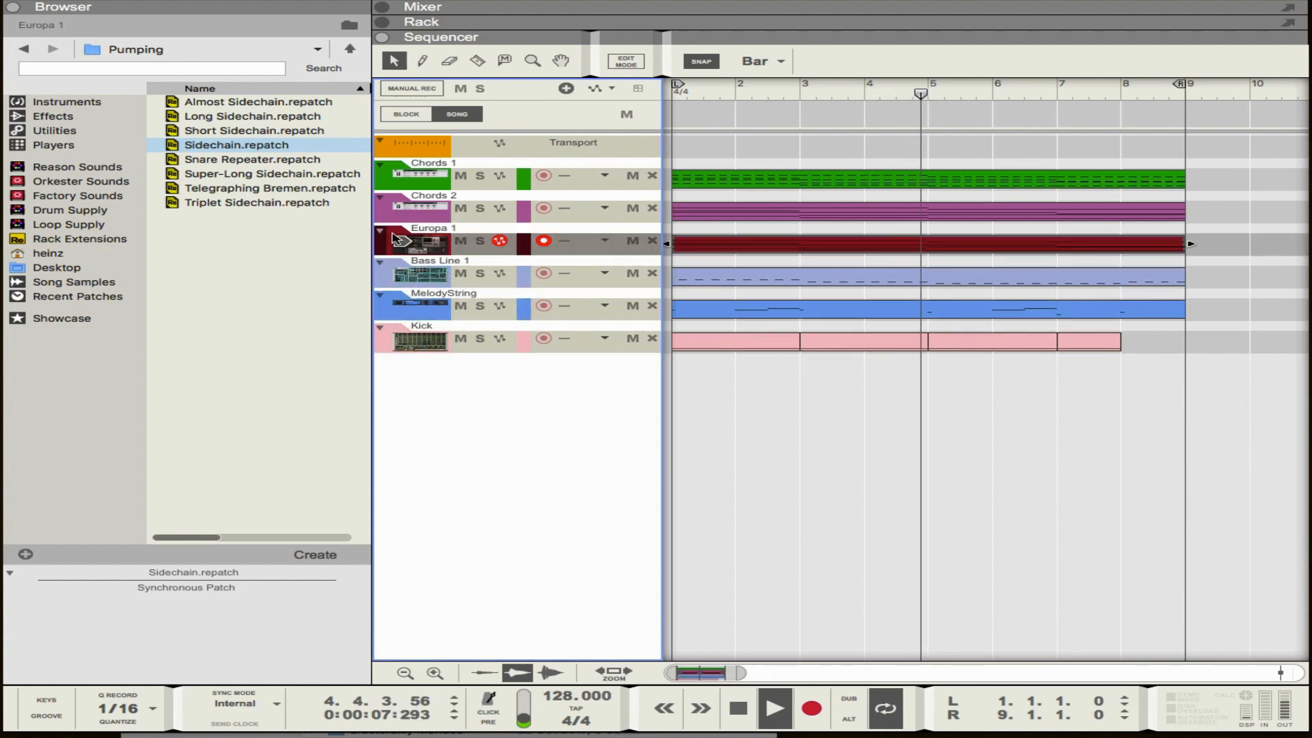
Step: Lower Europa 1's mixer level to -14.48 dB and solo the Chords 1 and Chords 2 tracks in the sequencer
key(F5)
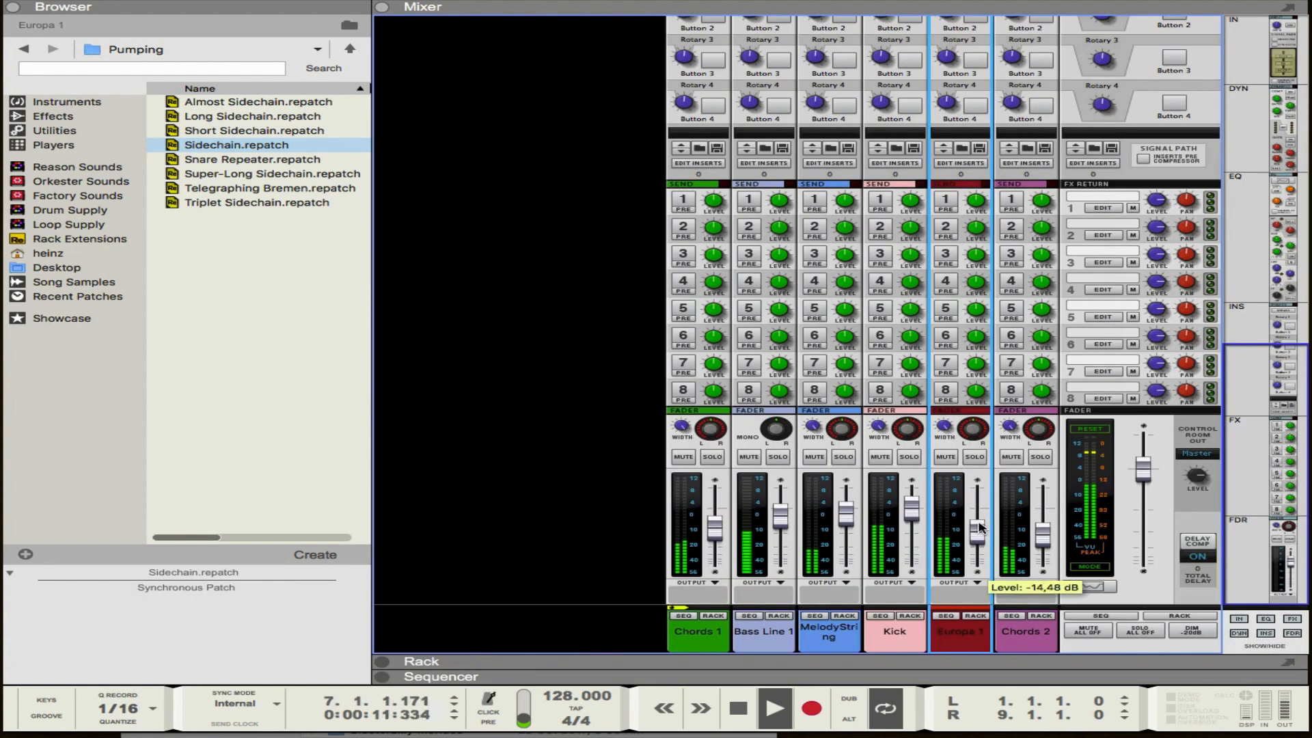
key(F7)
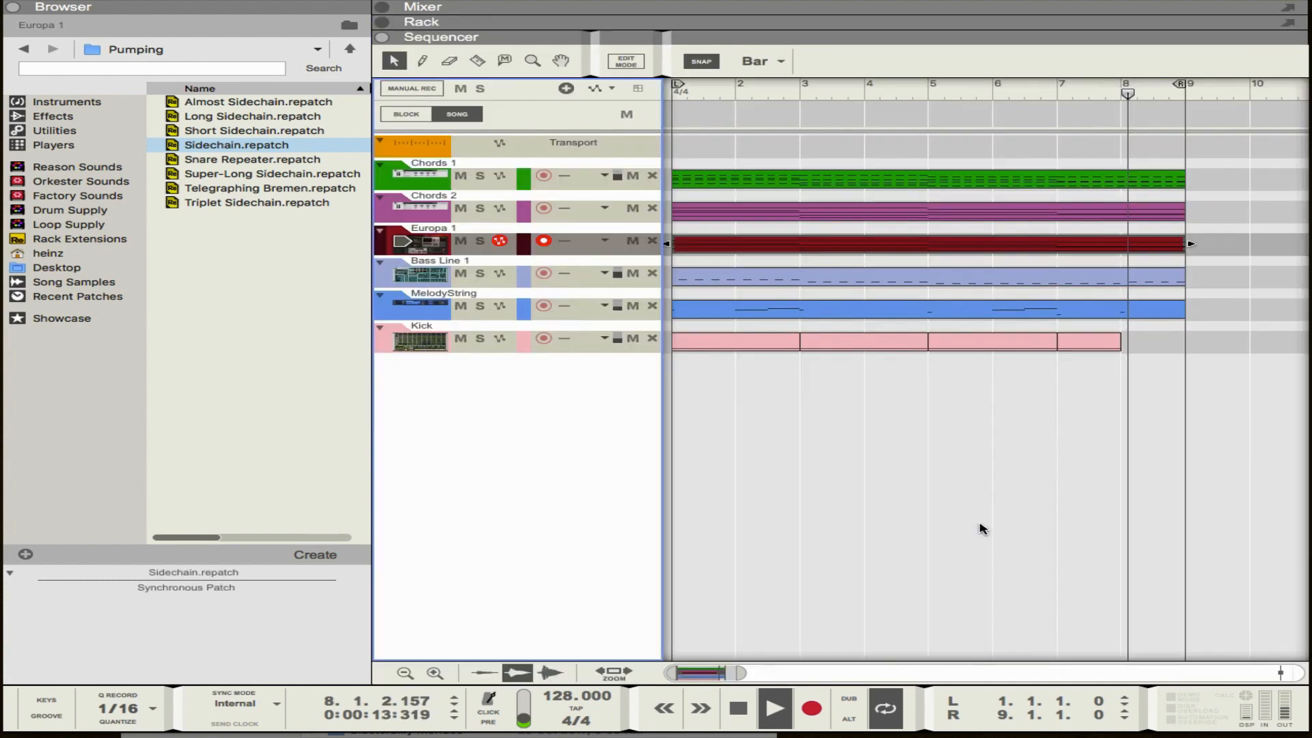
click(479, 175)
click(479, 207)
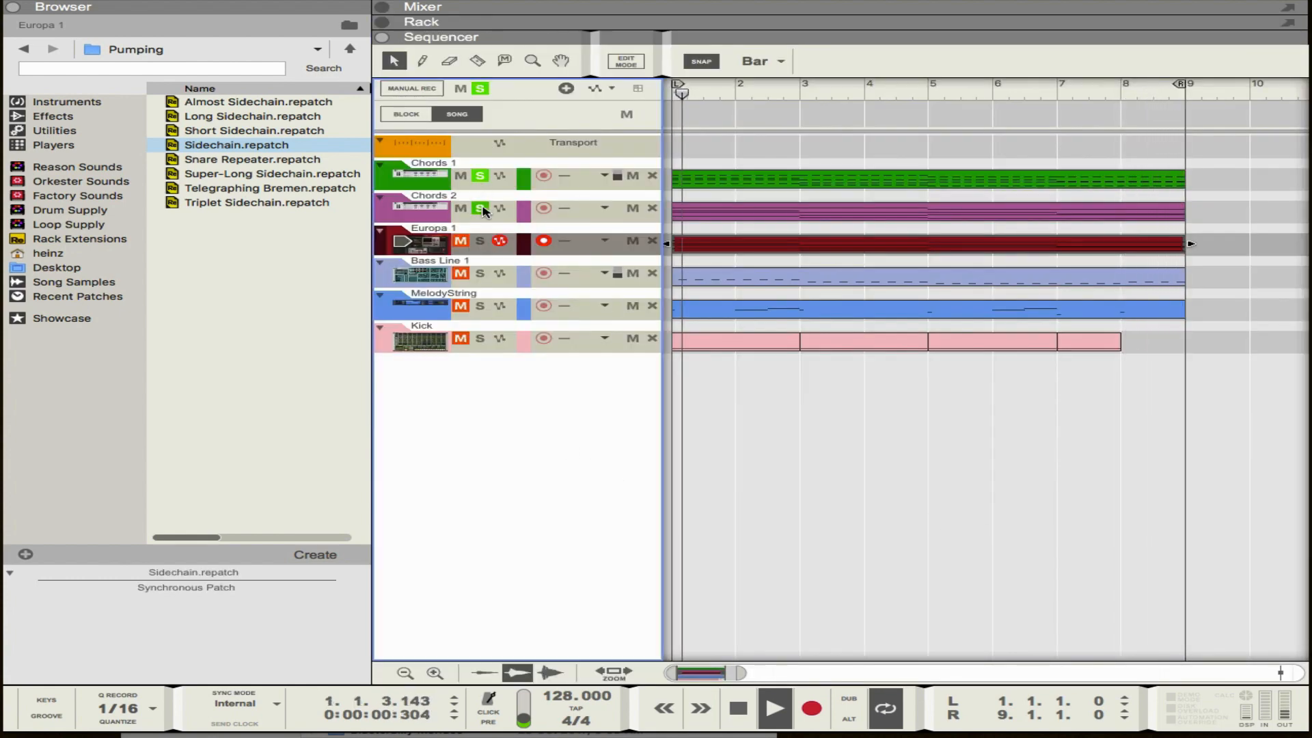
Step: Rename the Europa 1 track as Chords 3
double_click(429, 227)
text(Chords)
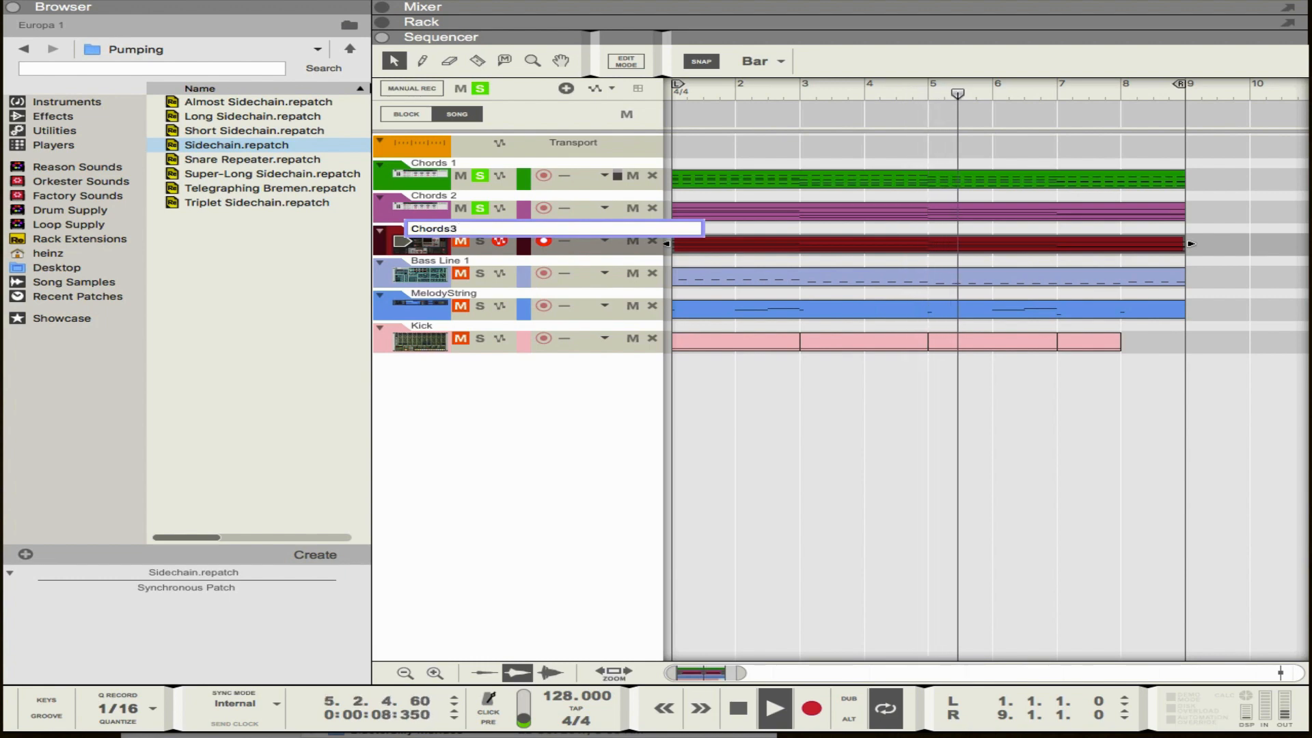
text( 3)
key(Return)
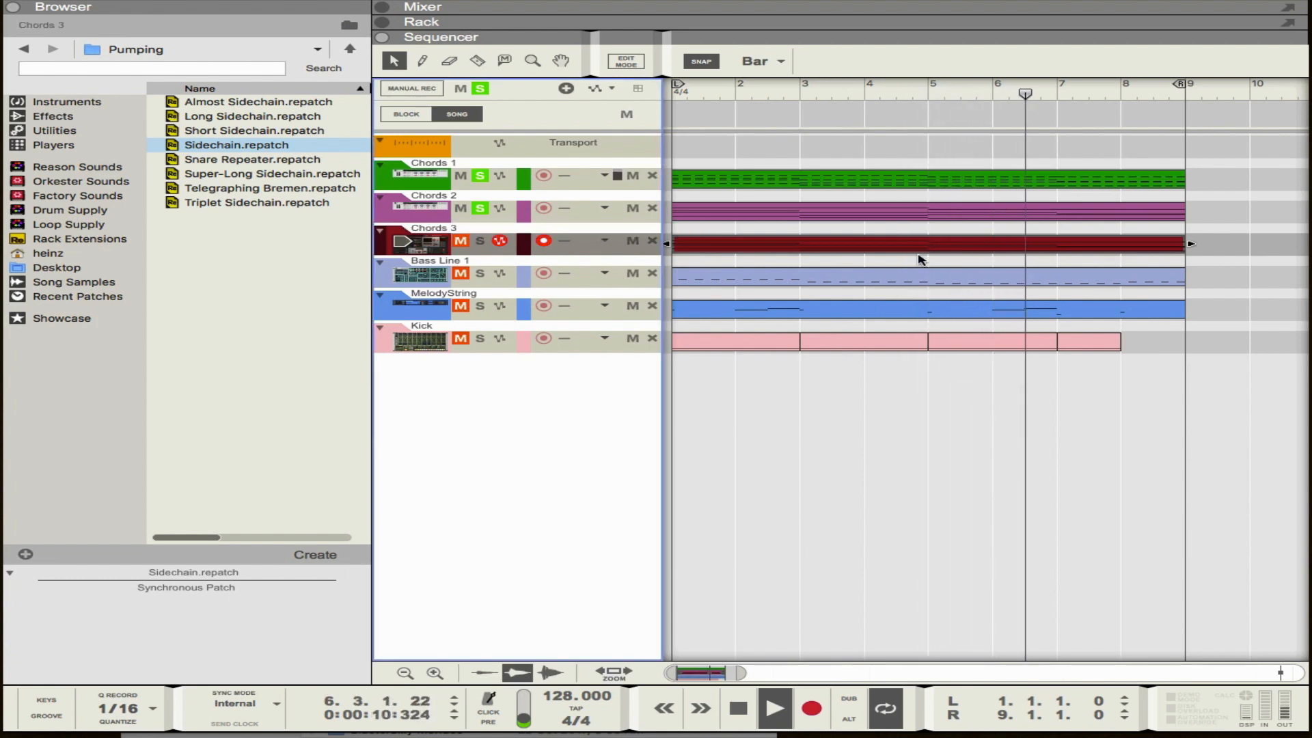
Step: Add the Sidechain.repatch Synchronous effect to Chords 1's insert effects and adjust its Dry/Wet mix
click(438, 219)
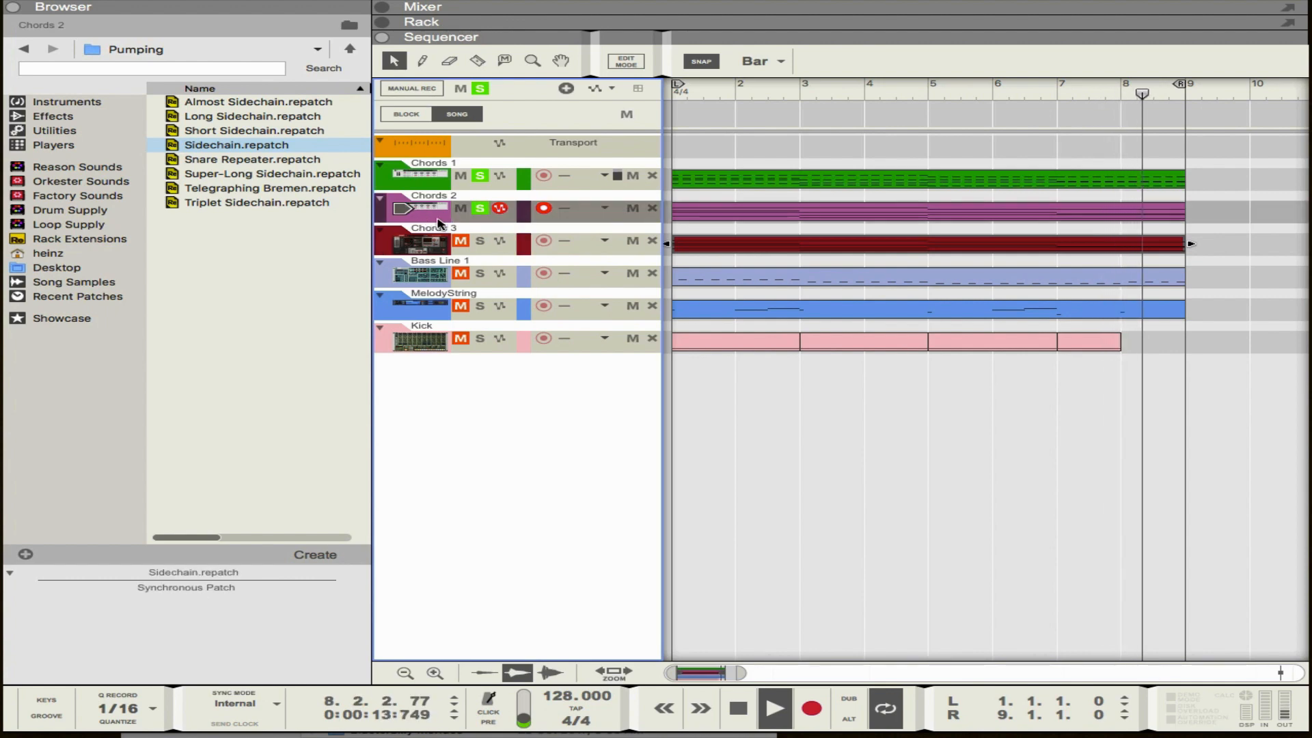
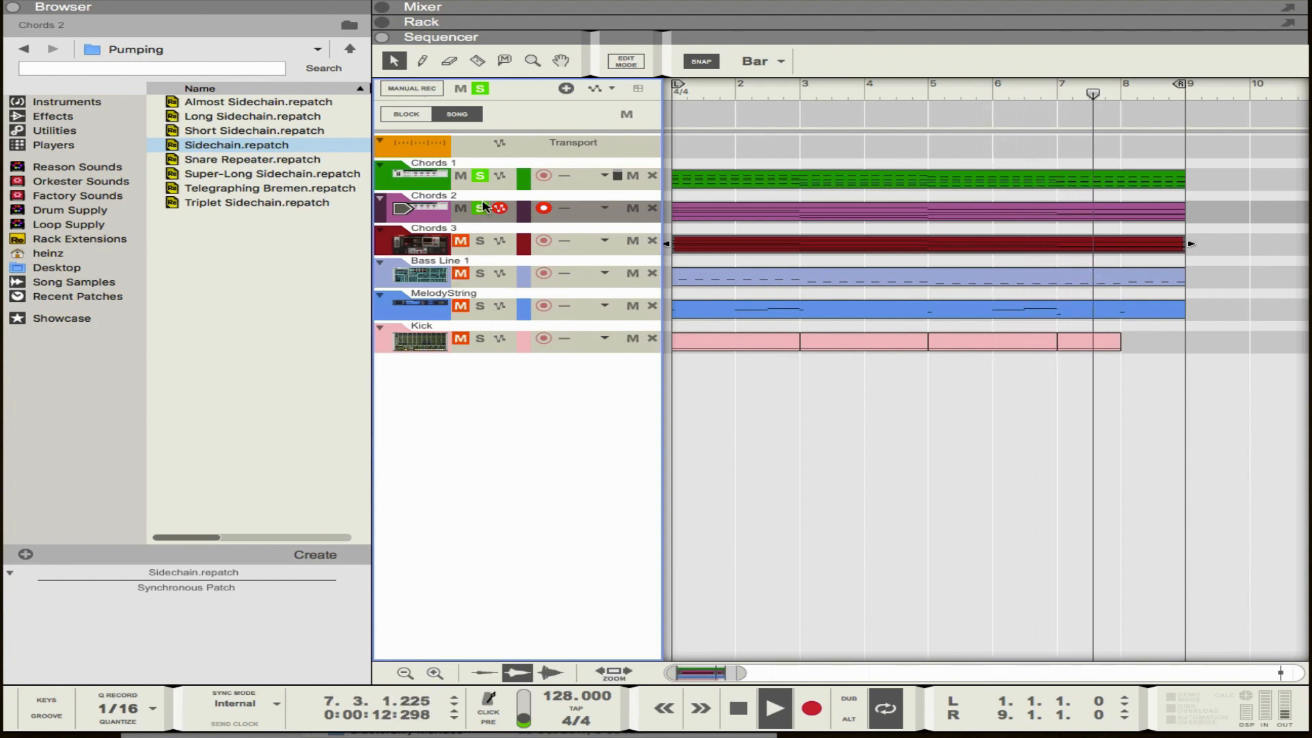
click(395, 163)
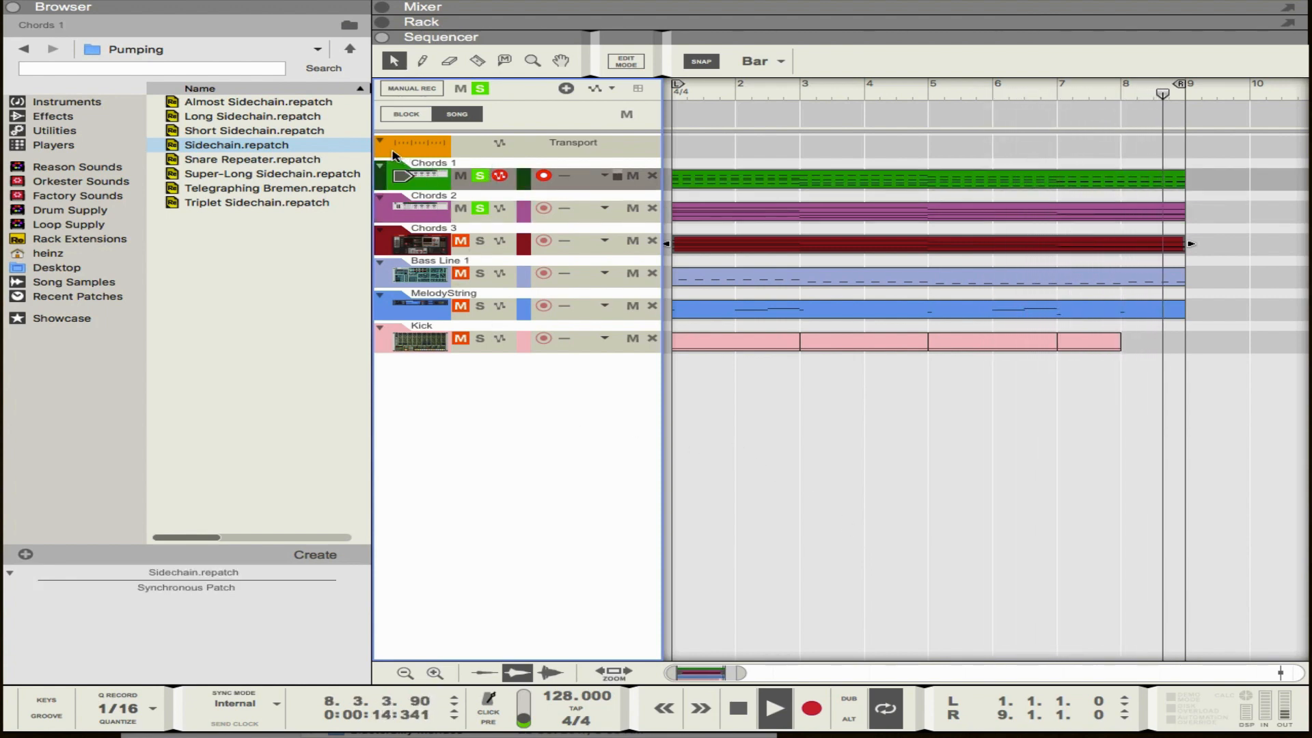
click(384, 23)
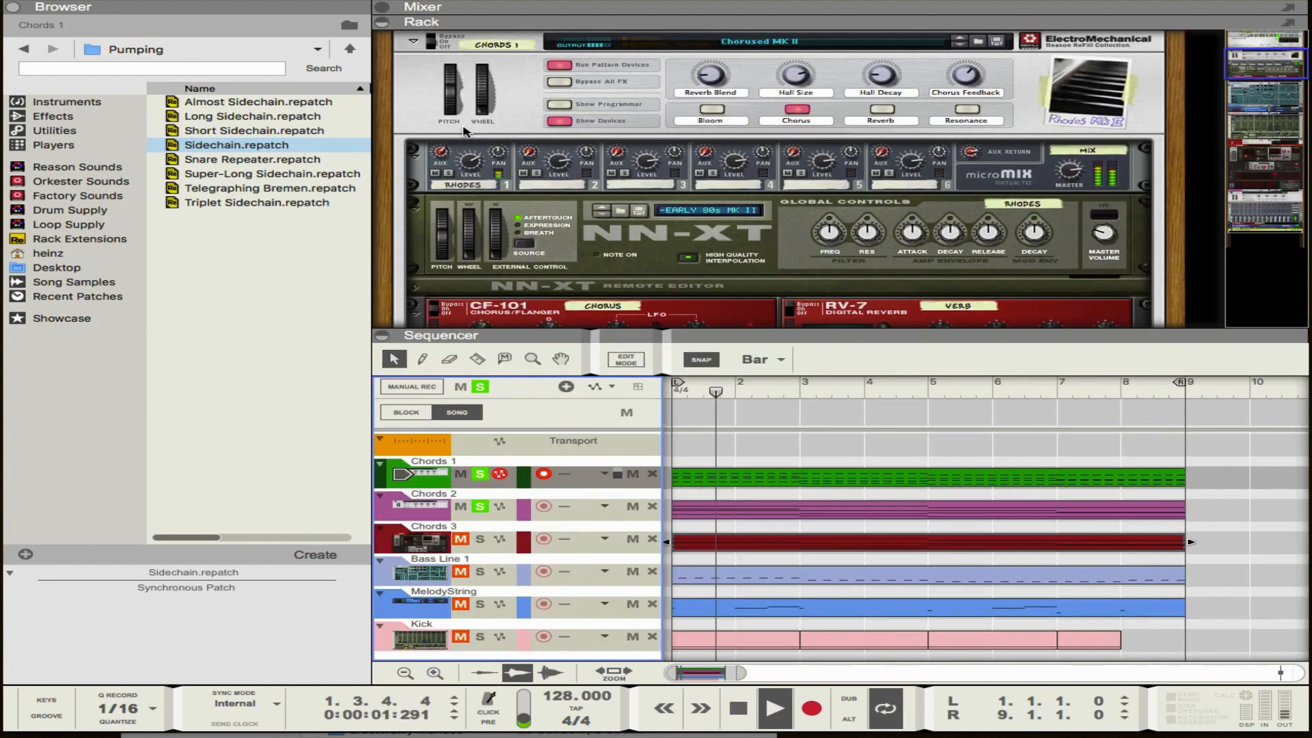
click(518, 94)
scroll(517, 136, up, 2)
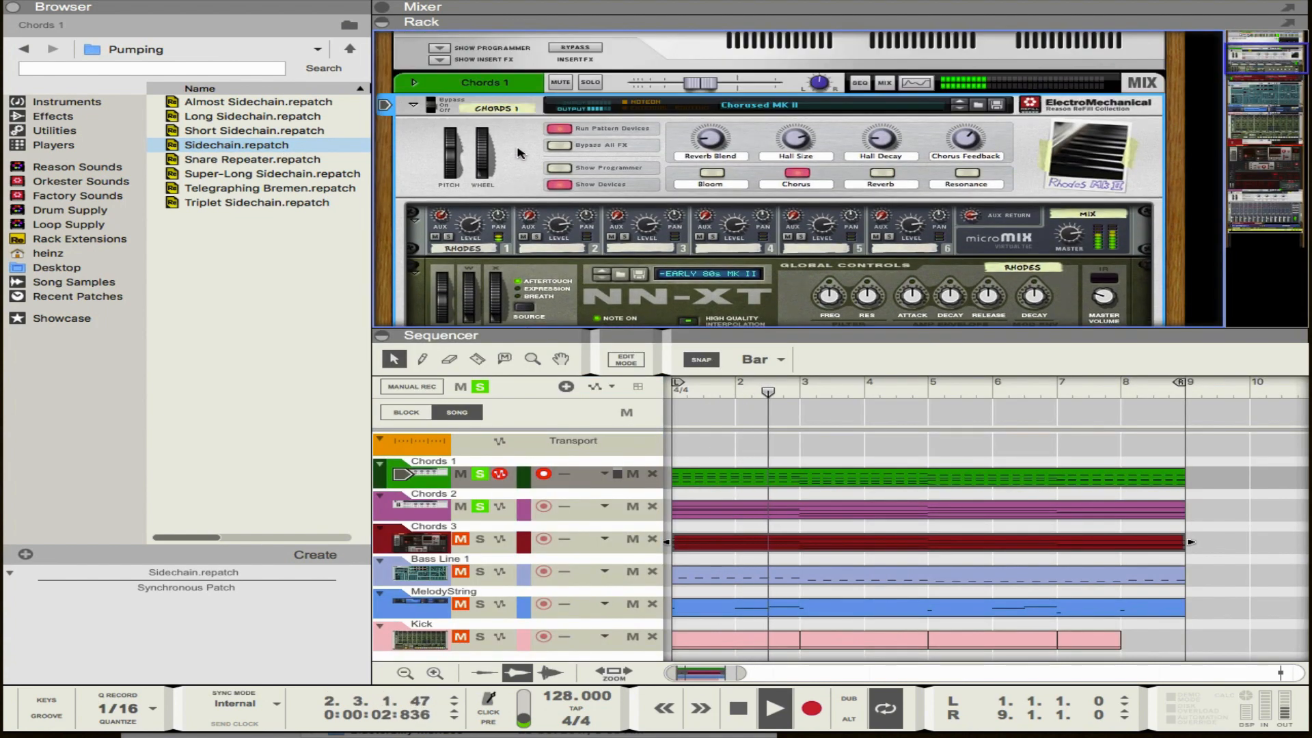
click(418, 84)
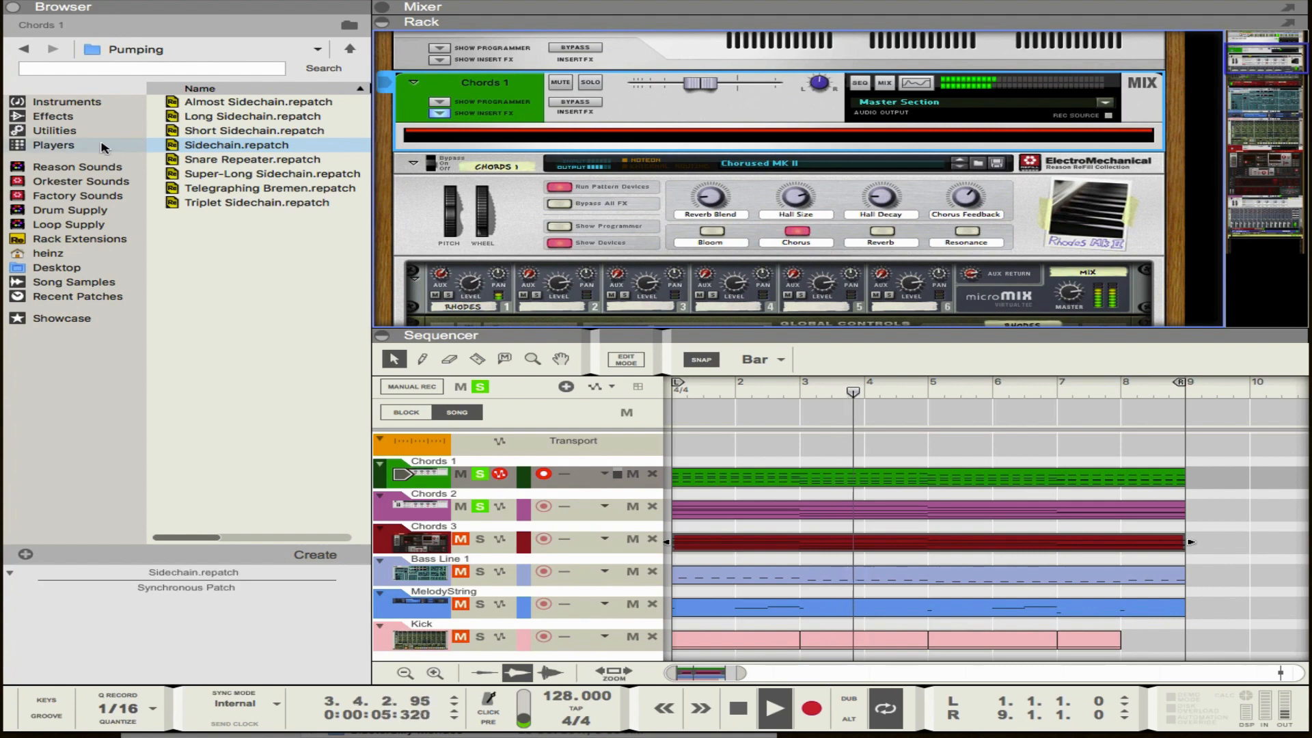
drag(231, 146, 501, 138)
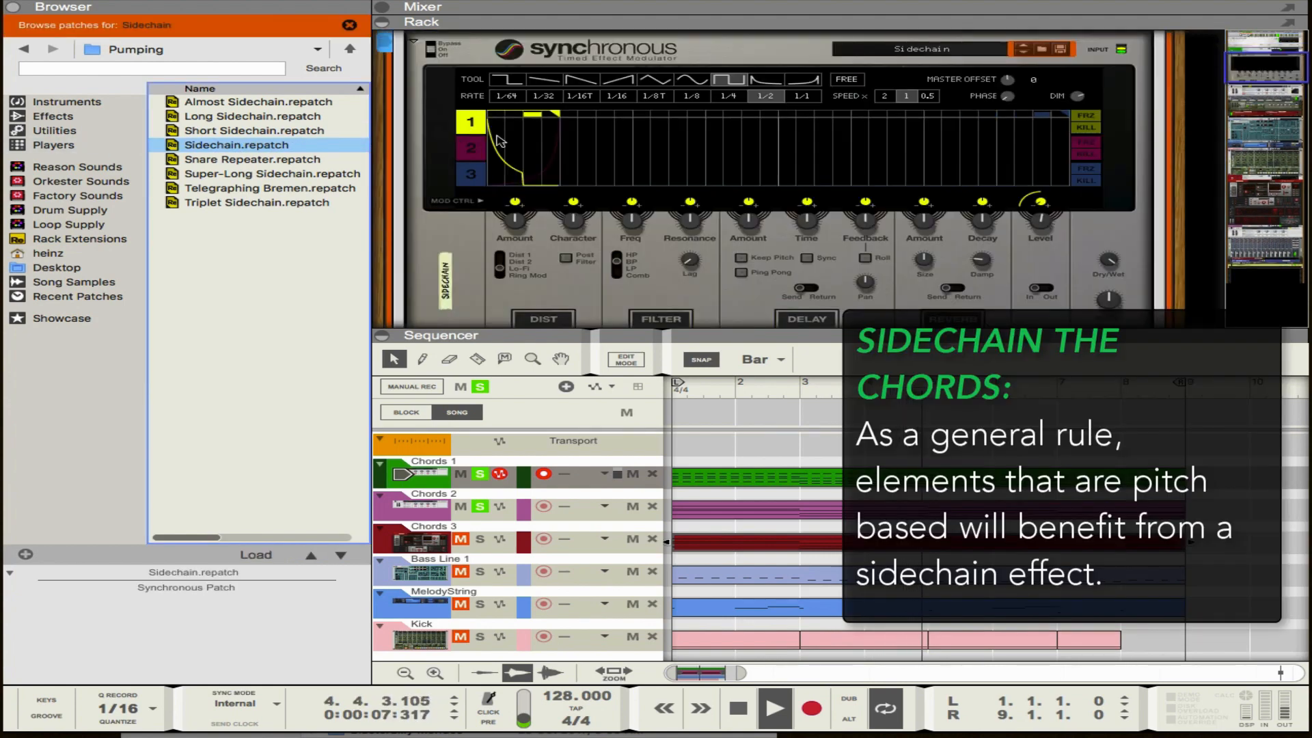
click(1113, 268)
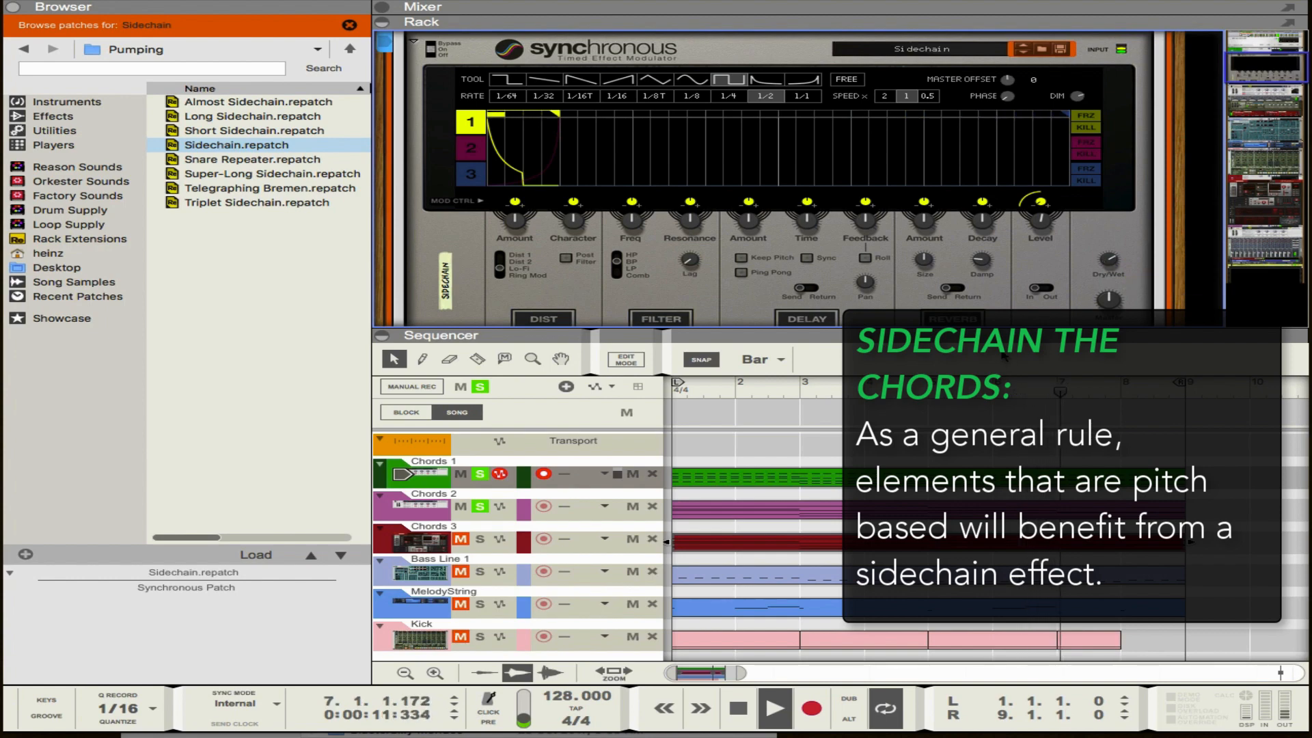
Step: Shrink the rack, reveal Chords 2's insert effects and add the Sidechain.repatch Synchronous effect there
drag(1001, 328, 979, 167)
click(654, 345)
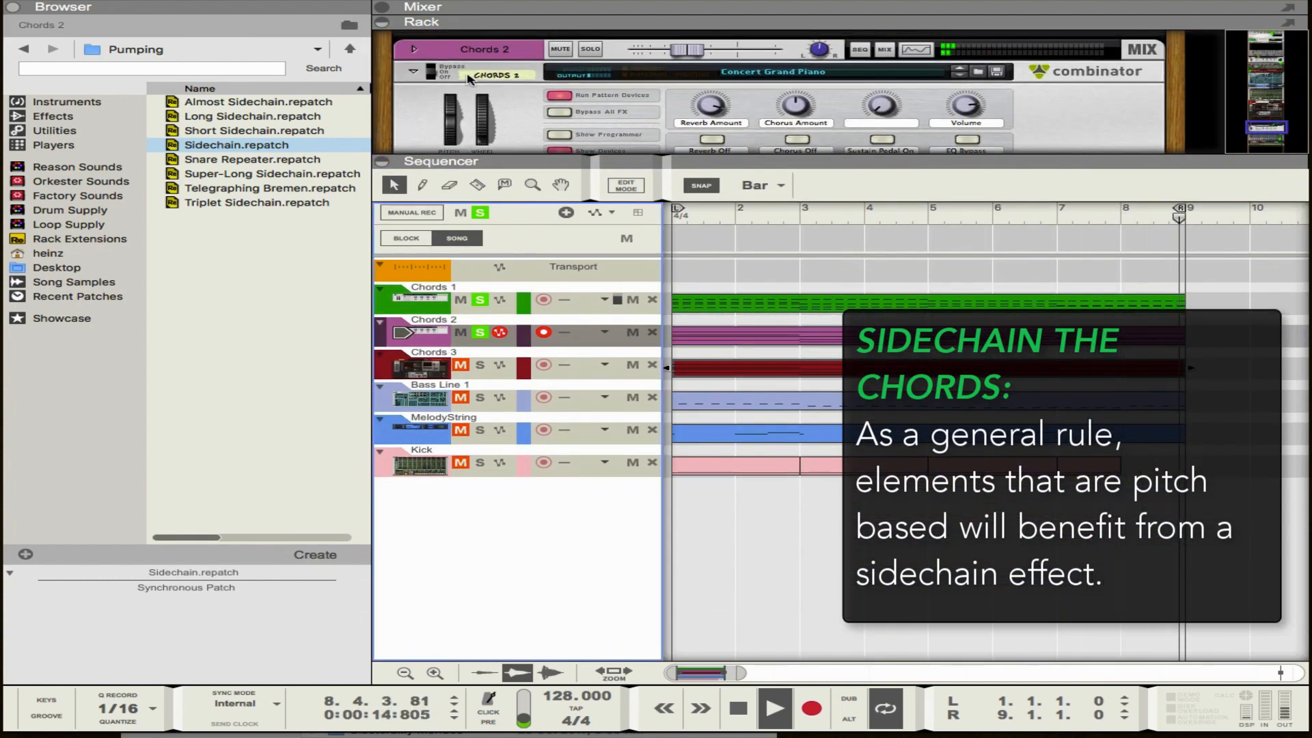
click(414, 50)
click(251, 147)
double_click(251, 147)
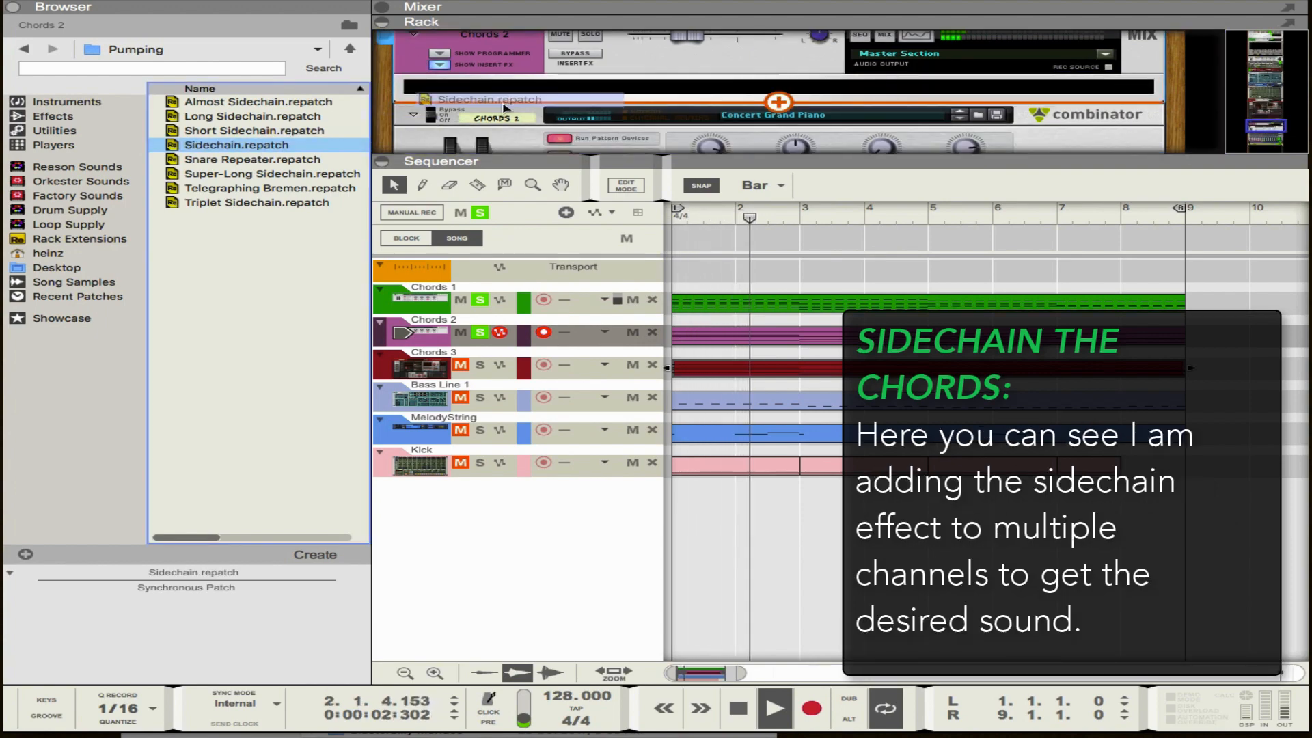
Step: Set the Dry/Wet mix of Chords 2's Synchronous effect to 52% and hide that channel's insert effects
drag(653, 179, 682, 237)
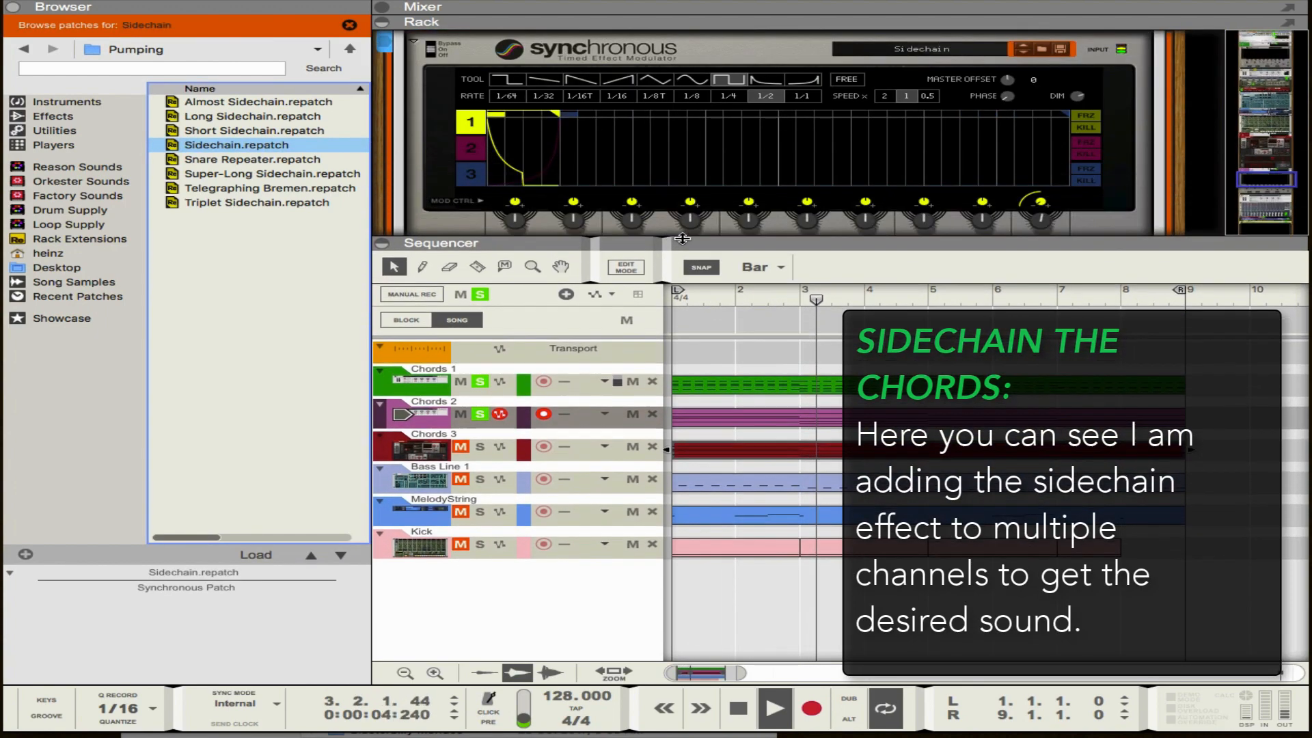
scroll(1055, 191, down, 3)
click(1107, 170)
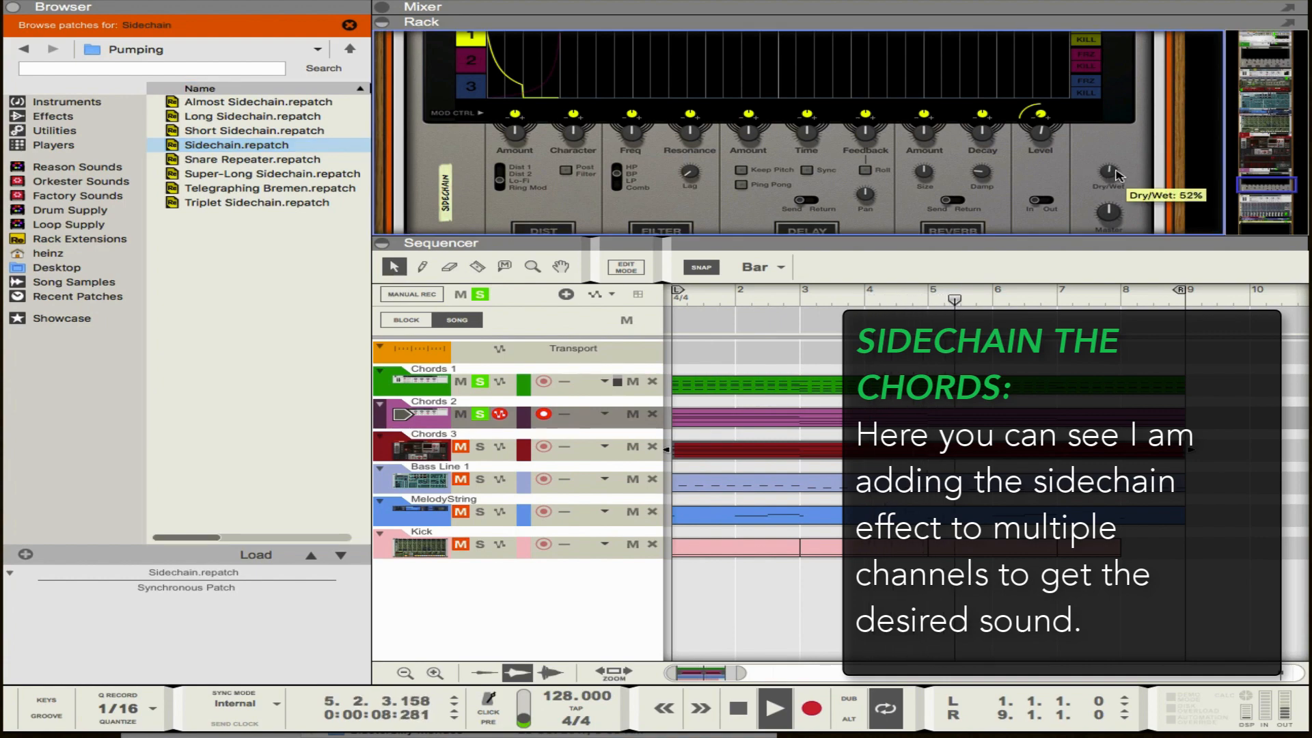
drag(772, 241, 772, 311)
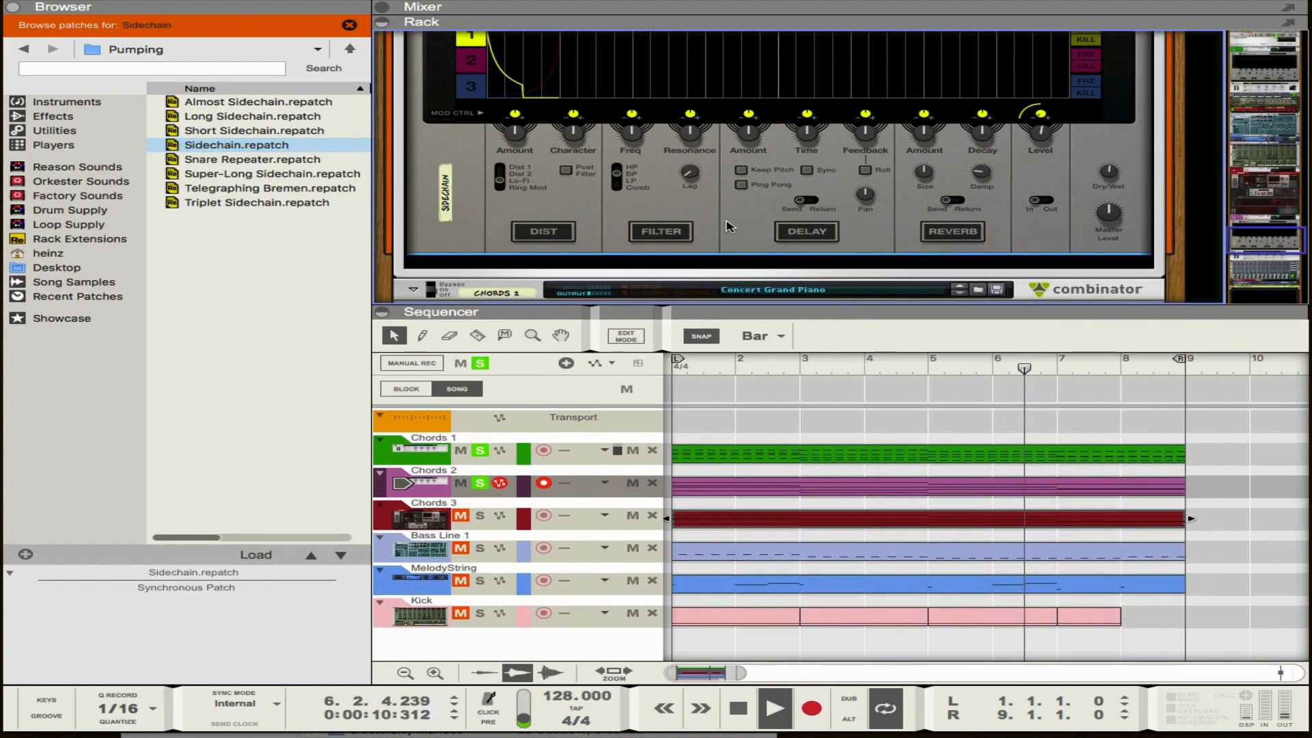
scroll(516, 172, down, 5)
click(437, 153)
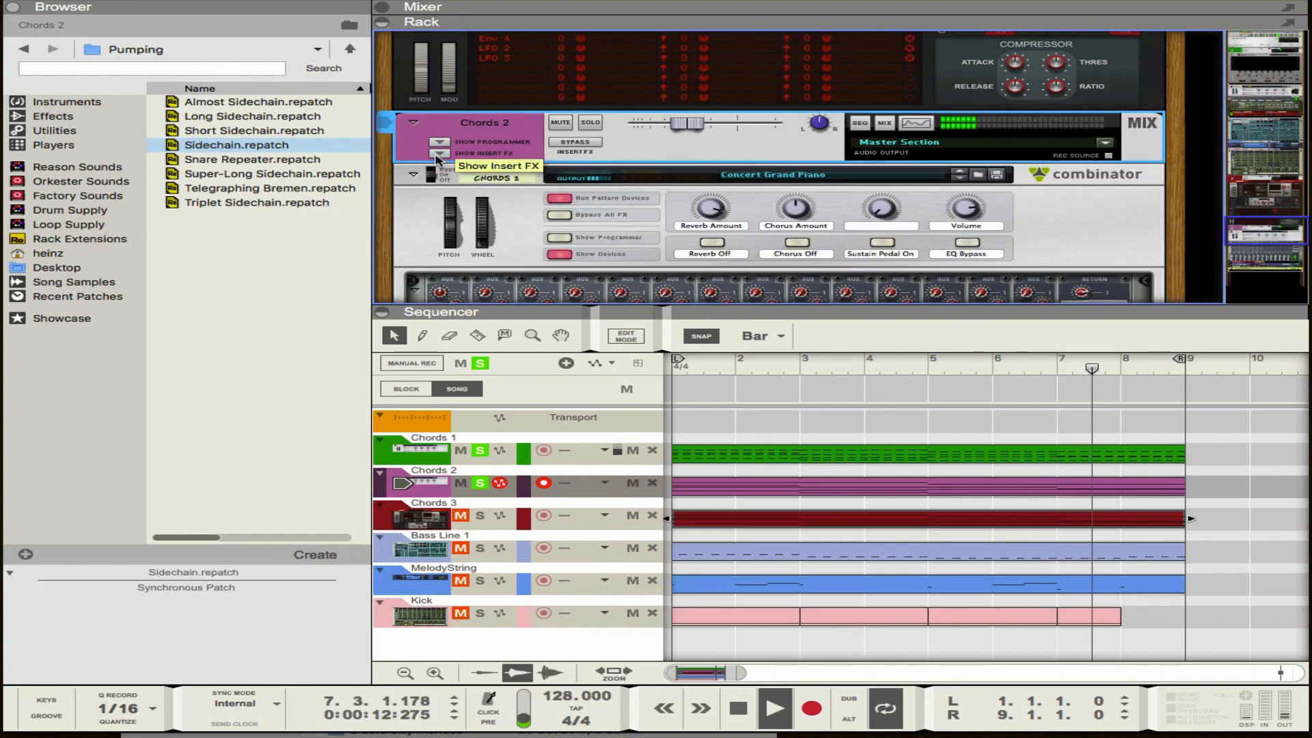
Step: Solo Chords 3 along with the other chords and lower its channel level slightly from the rack
click(481, 517)
click(483, 521)
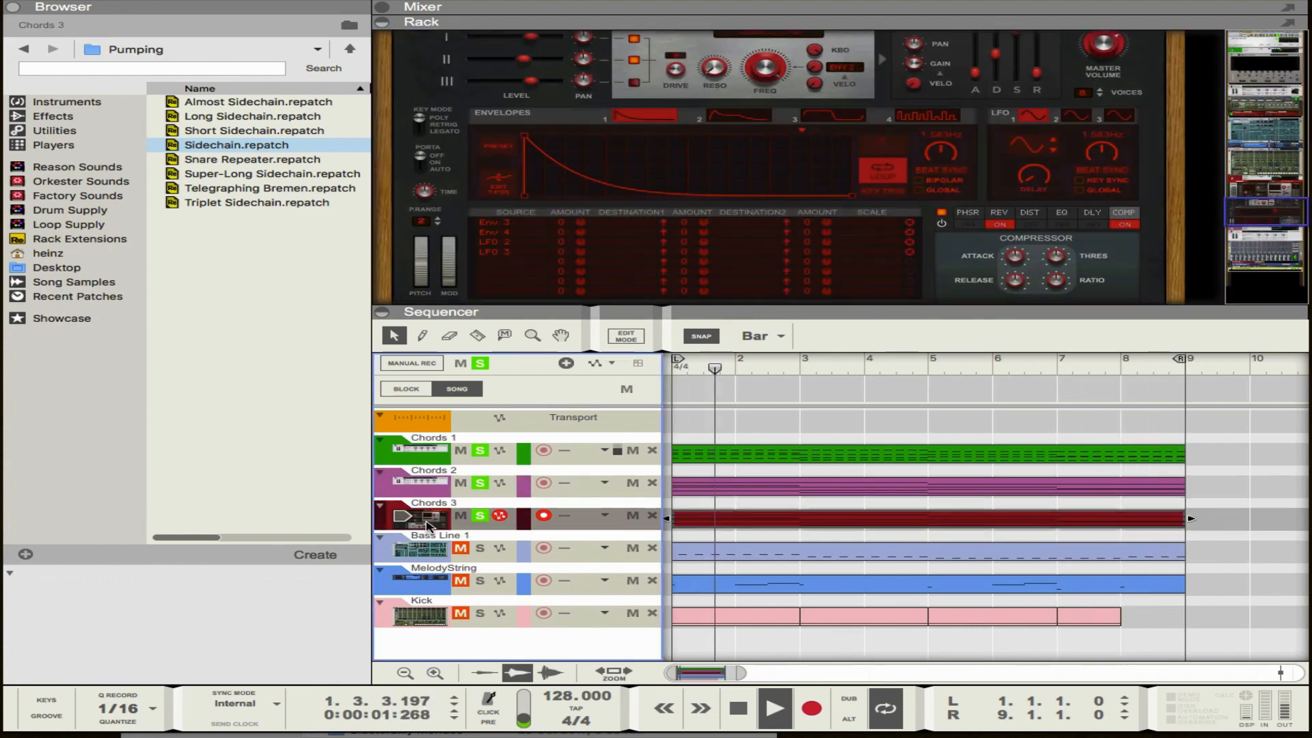
scroll(571, 244, up, 5)
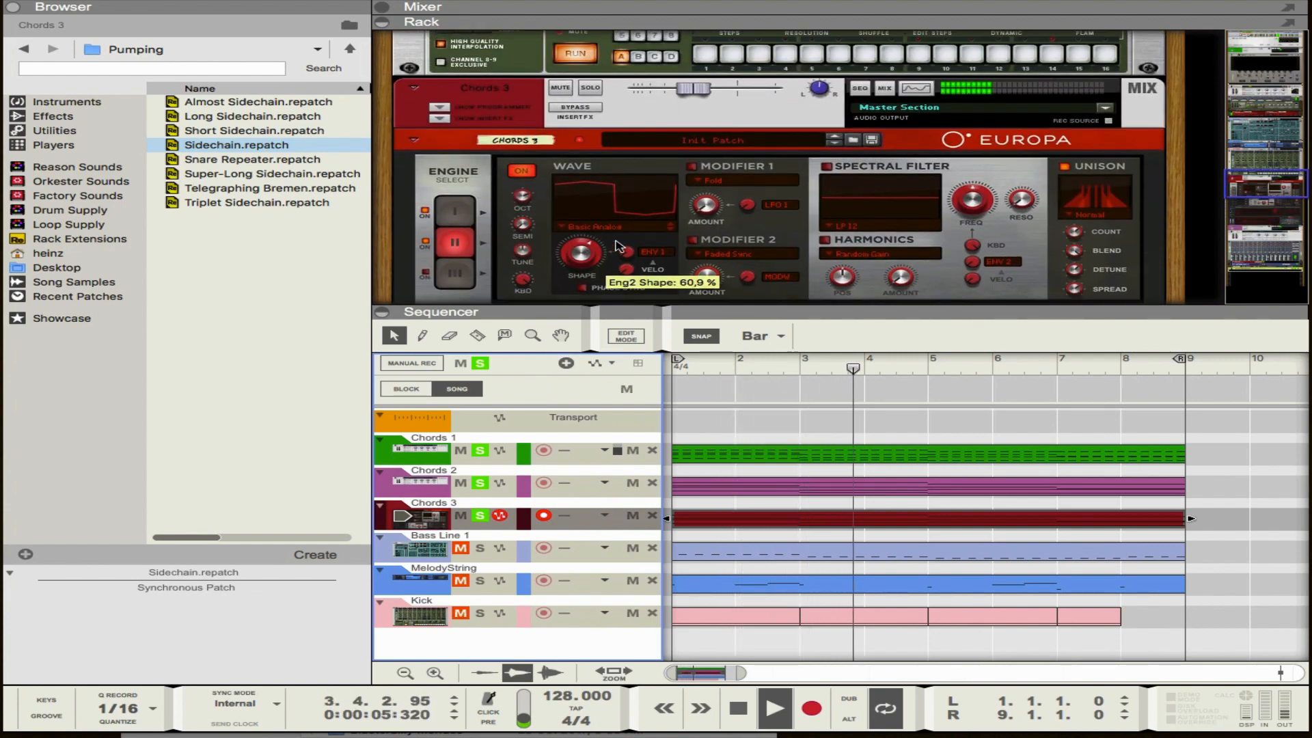
scroll(617, 246, up, 3)
click(696, 138)
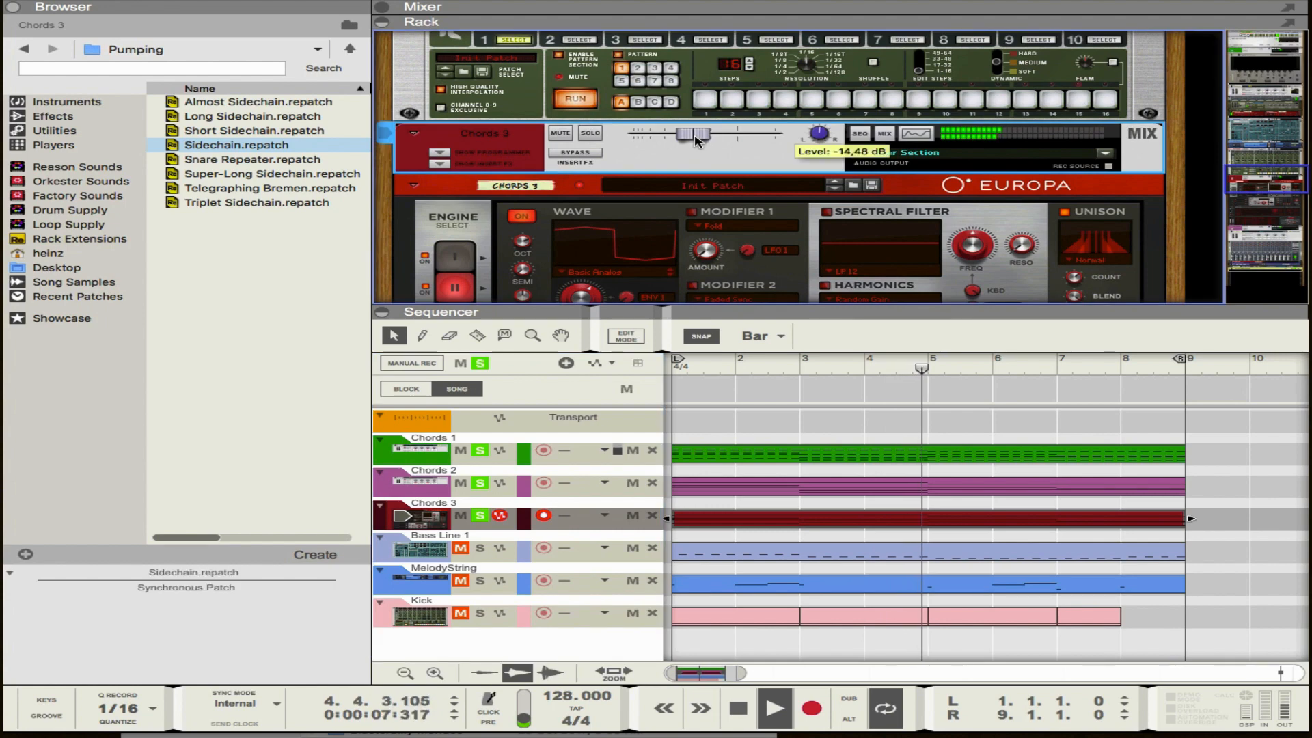
Step: Reveal Chords 3's insert effects and enlarge the rack to show the whole Synchronous device
click(438, 164)
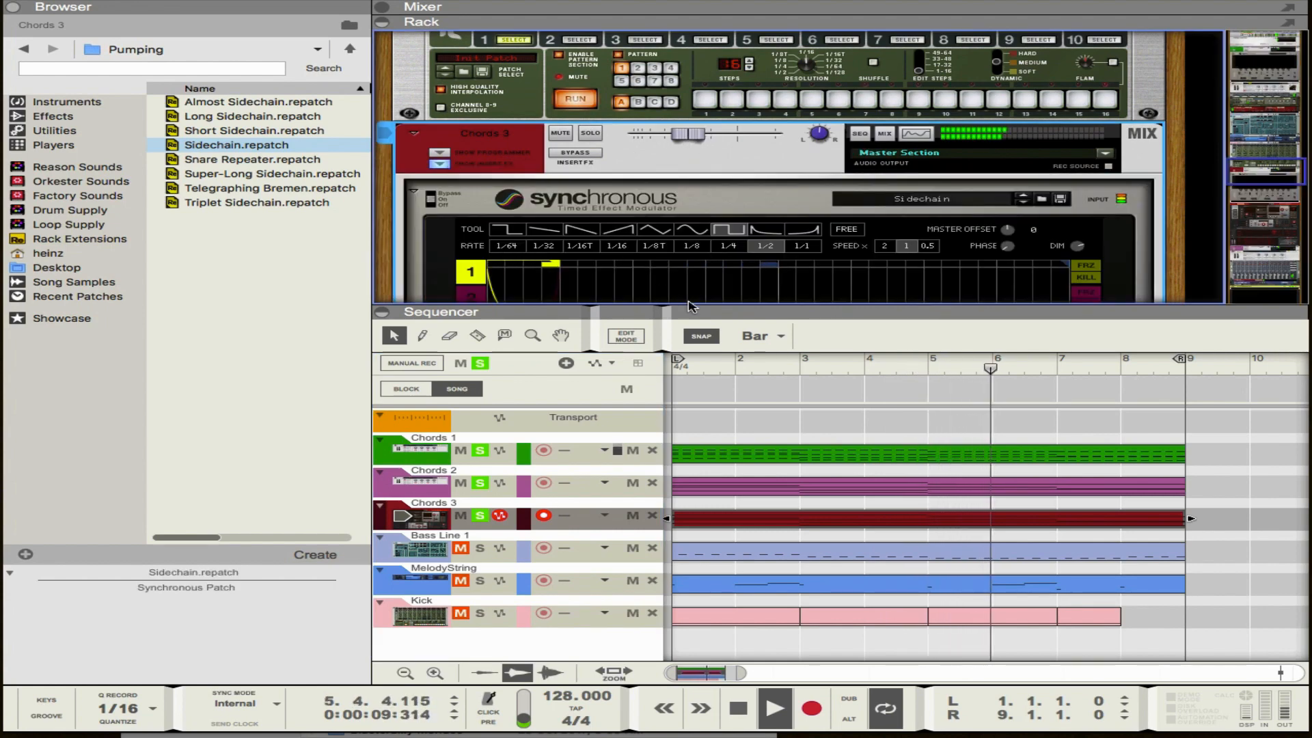
drag(617, 311, 617, 417)
scroll(566, 378, down, 5)
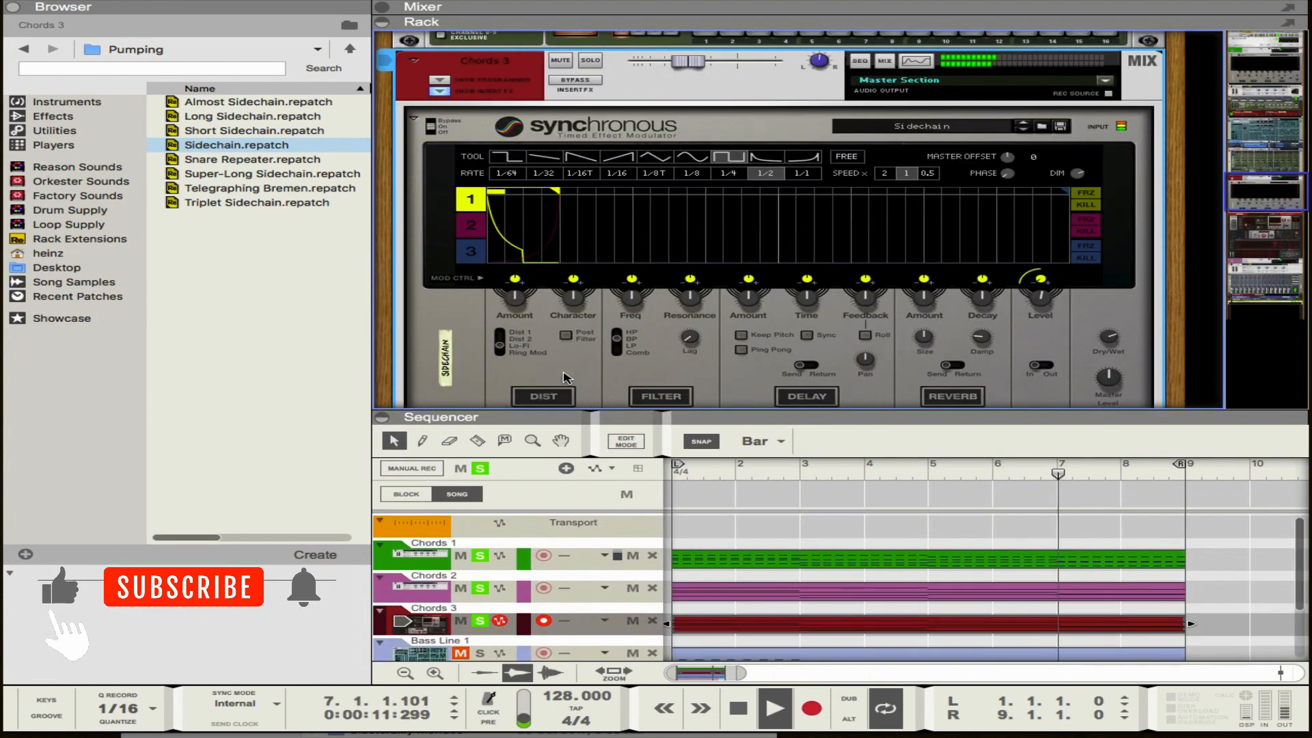
Step: Add an MClass Maximizer below the Synchronous effect in Chords 3's inserts, then hide the insert effects
click(52, 116)
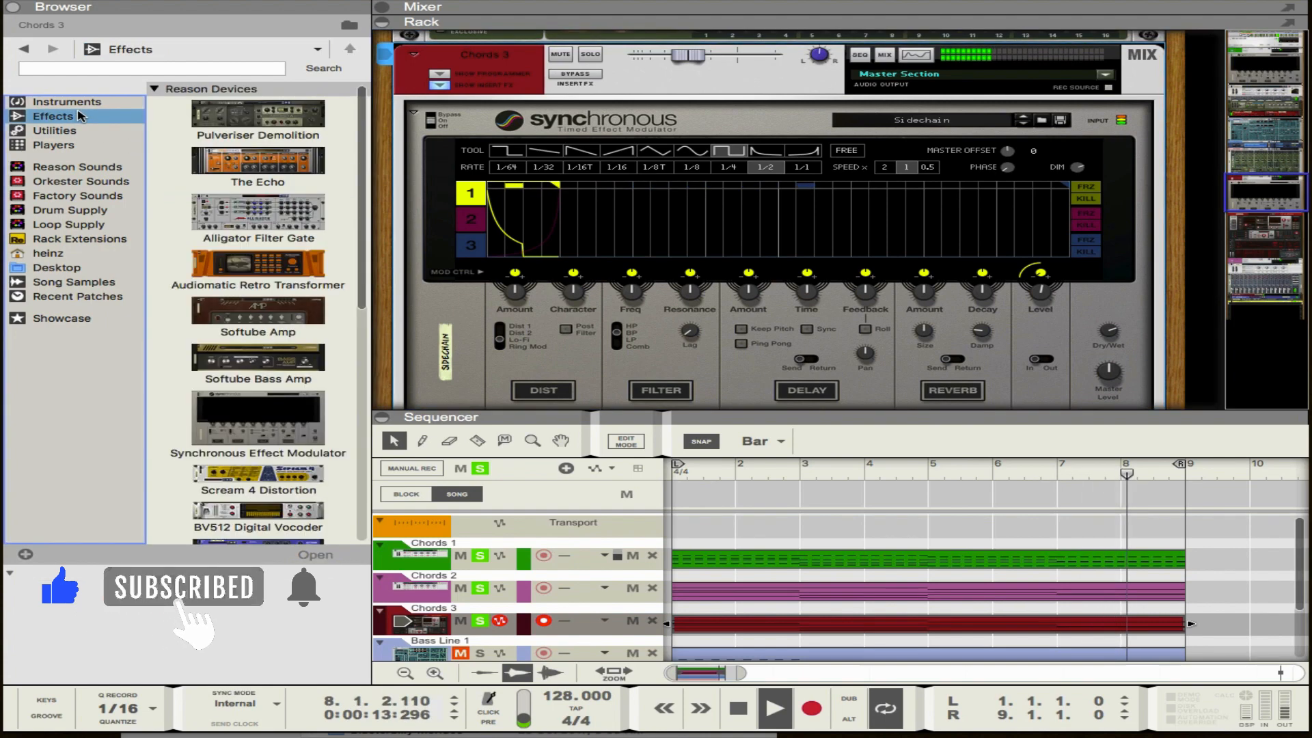
scroll(238, 217, down, 3)
scroll(239, 217, down, 6)
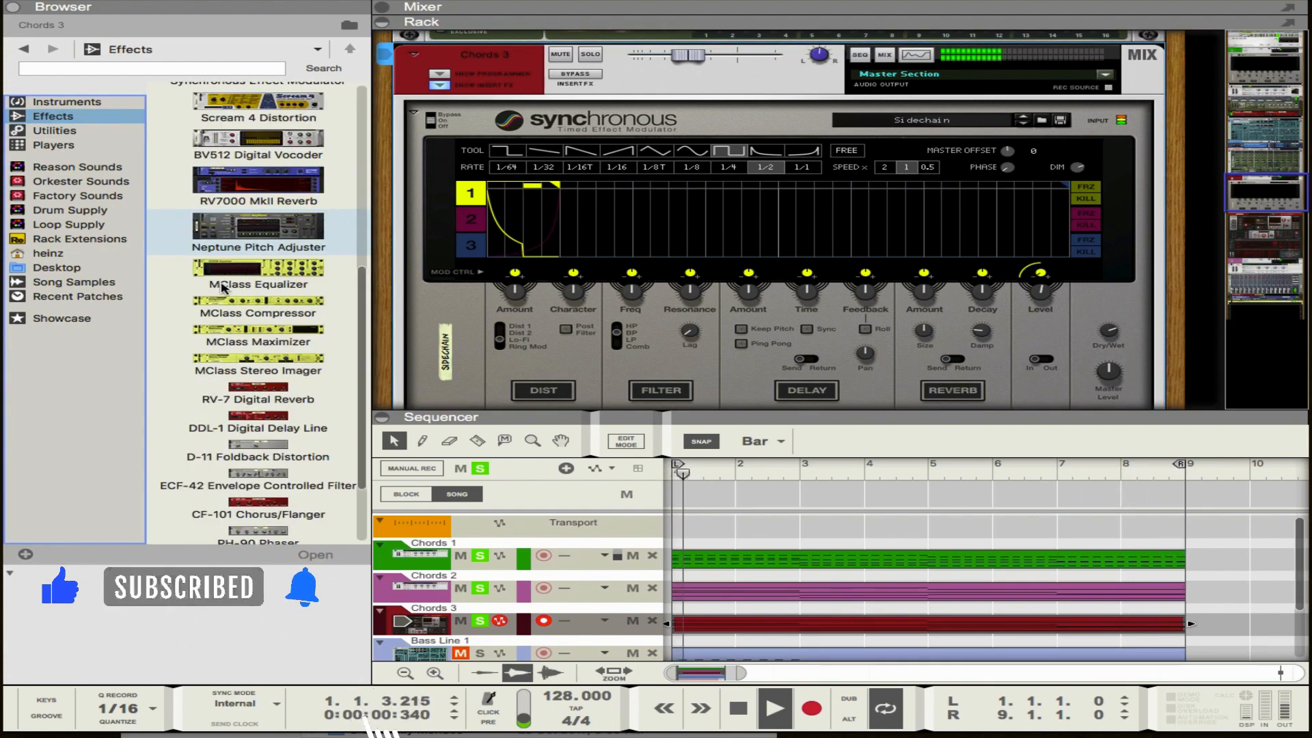
scroll(298, 331, down, 2)
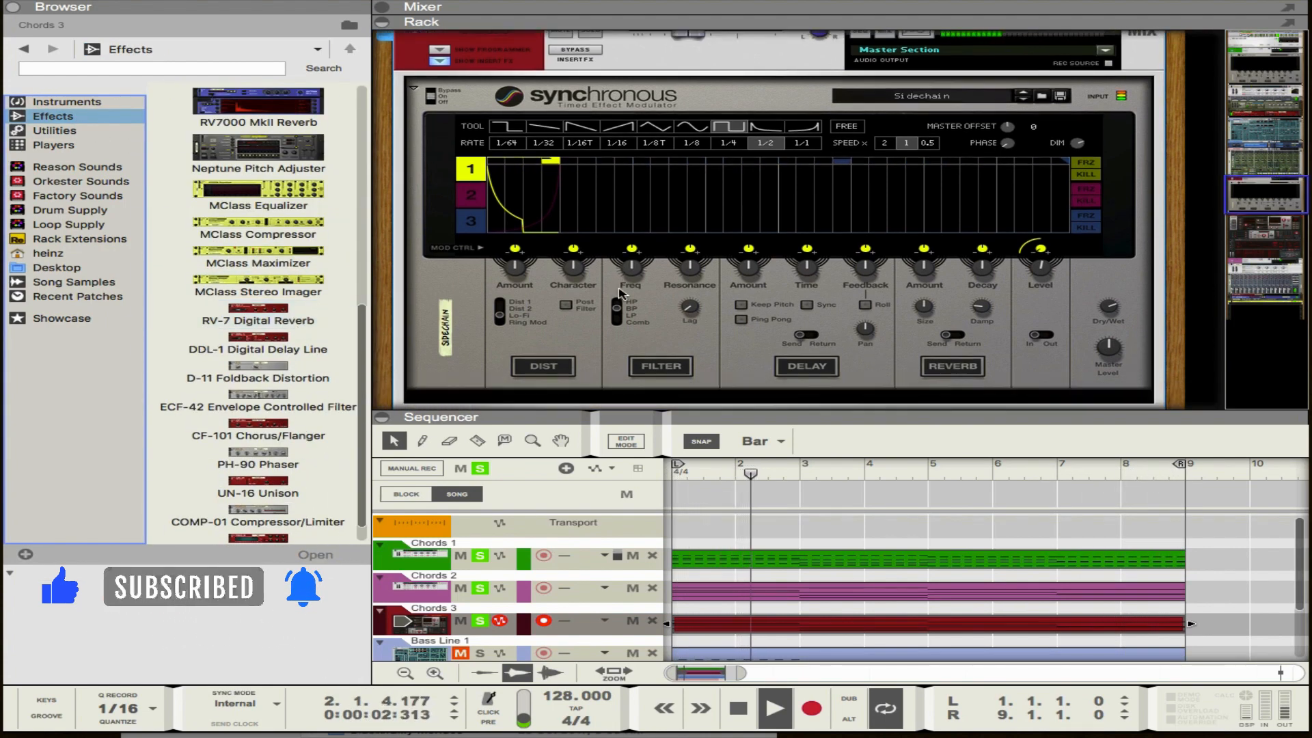
drag(298, 256, 601, 356)
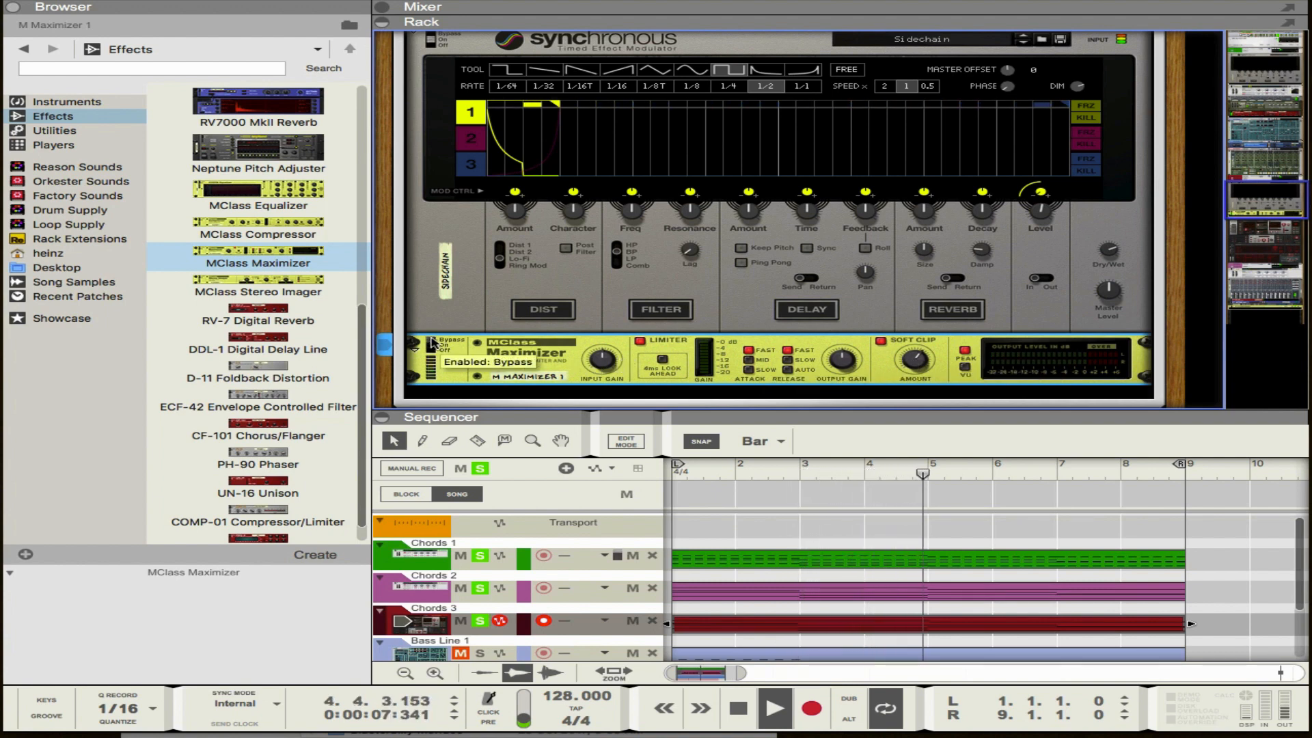
scroll(432, 347, up, 5)
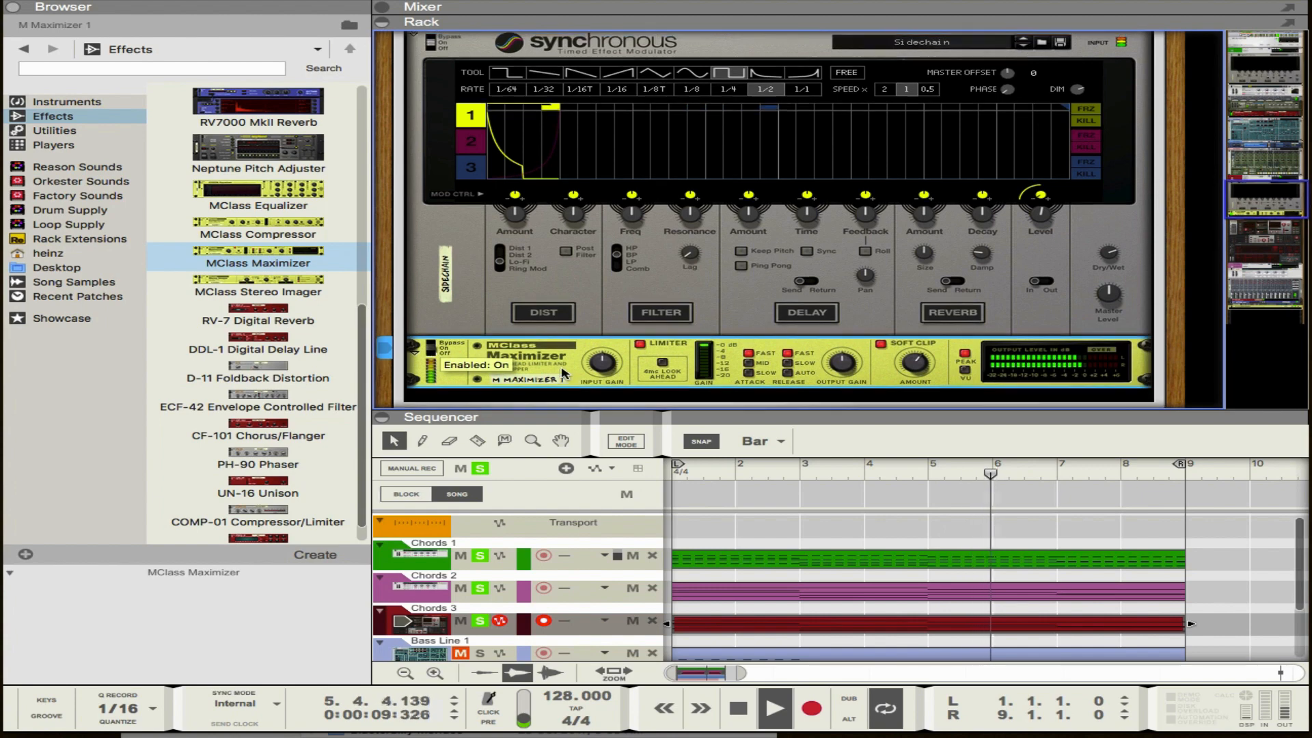
click(438, 154)
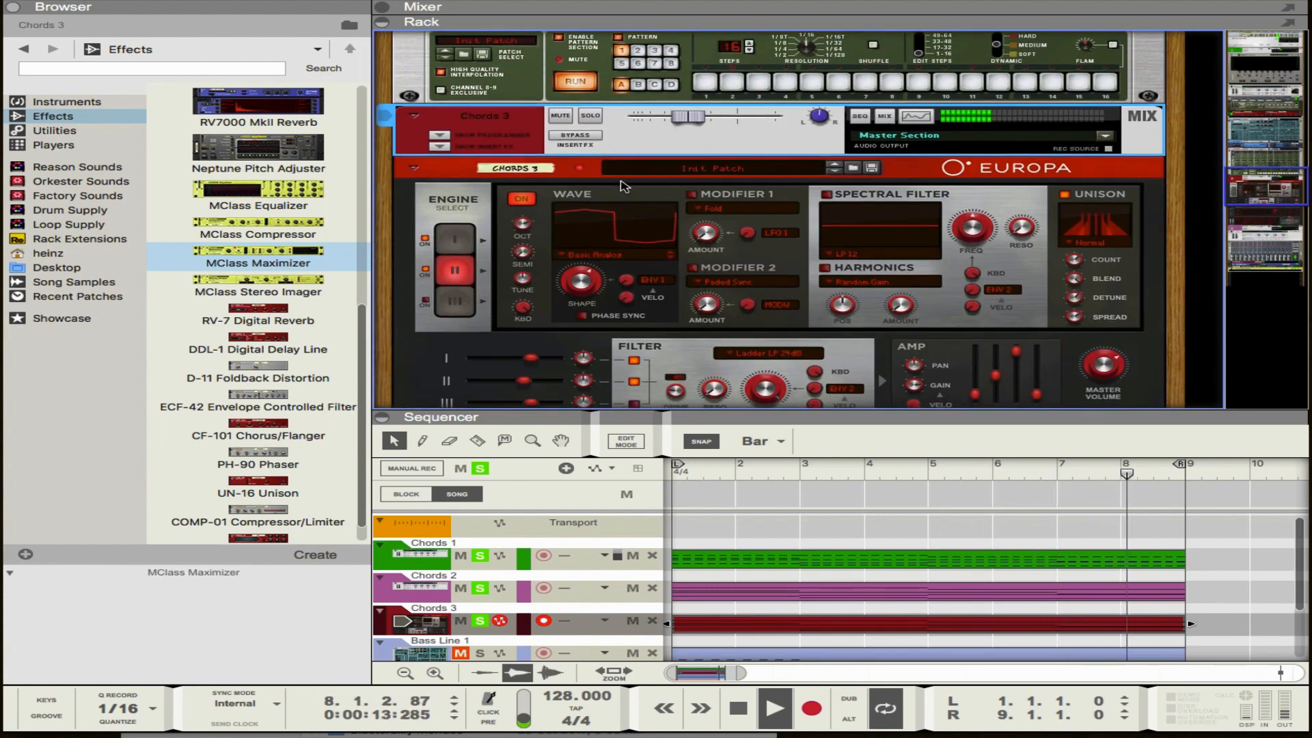
Step: Enlarge the sequencer, solo Bass Line 1 along with the chords and slightly adjust its SubTractor amp envelope sustain
drag(559, 380, 586, 195)
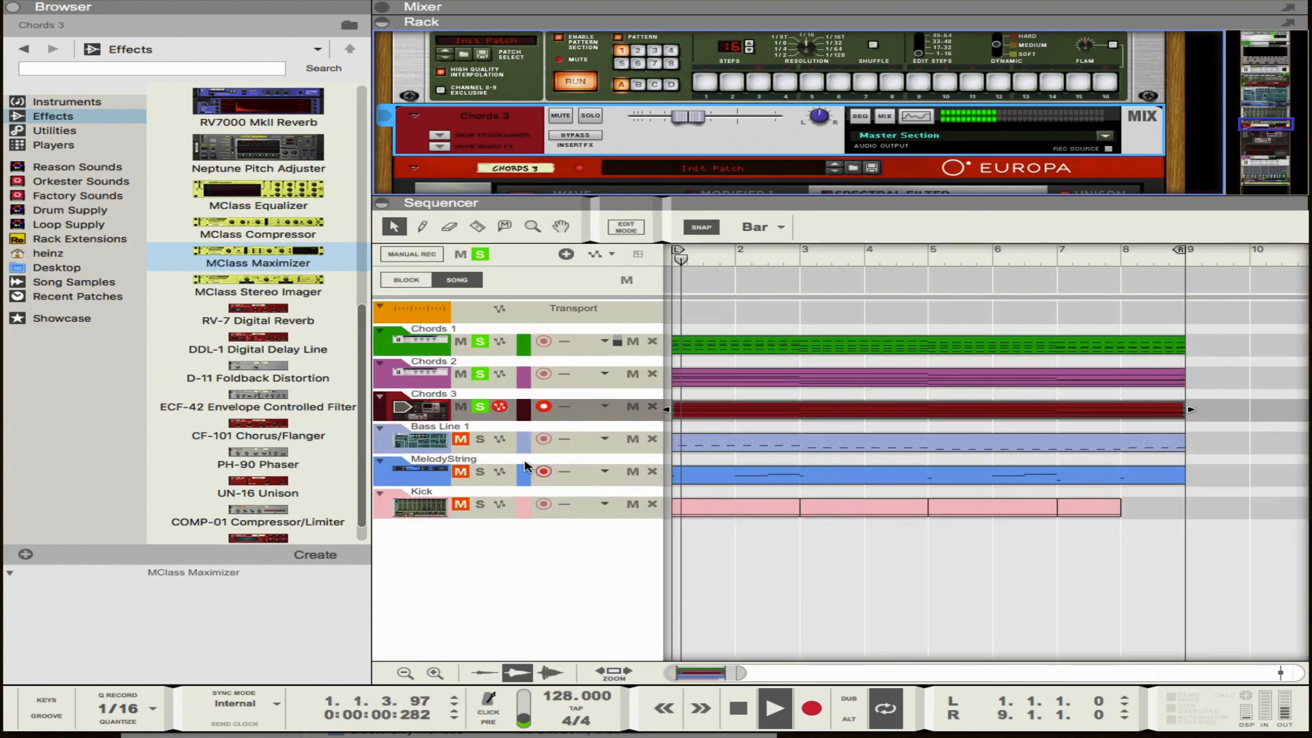
click(480, 440)
click(470, 443)
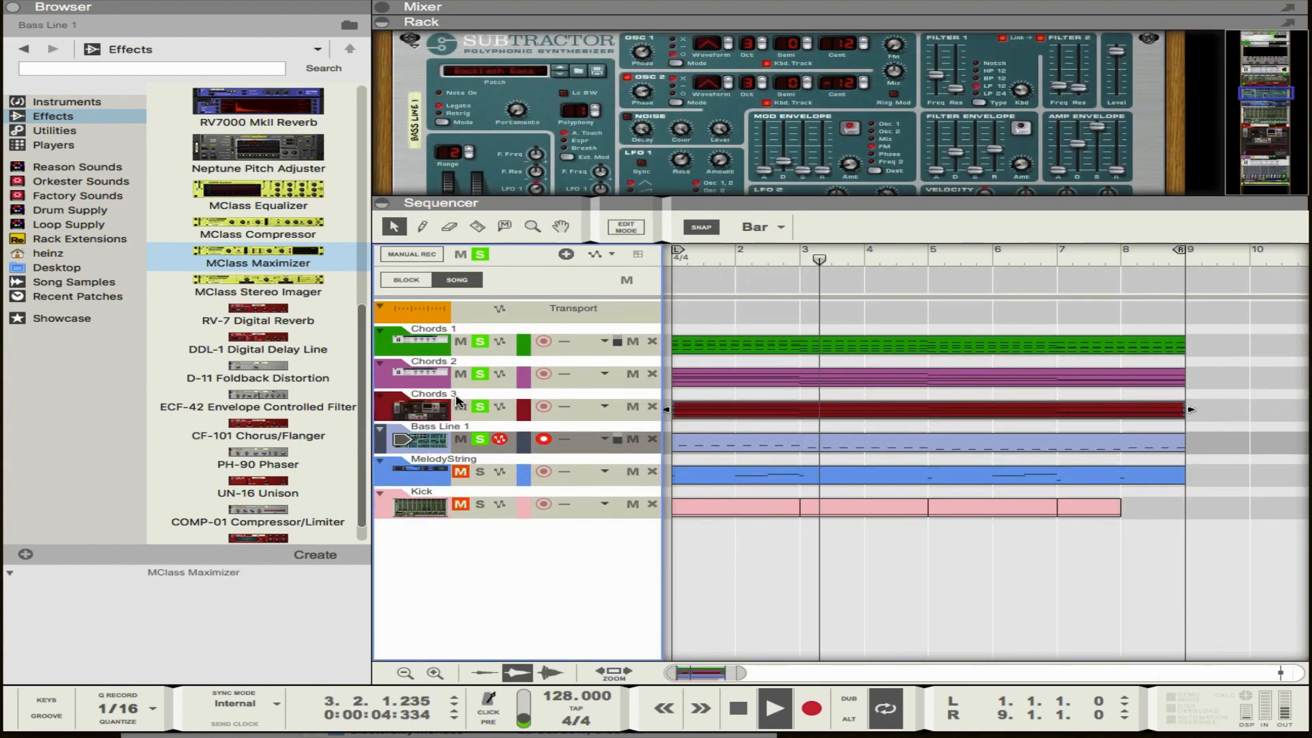
click(1097, 128)
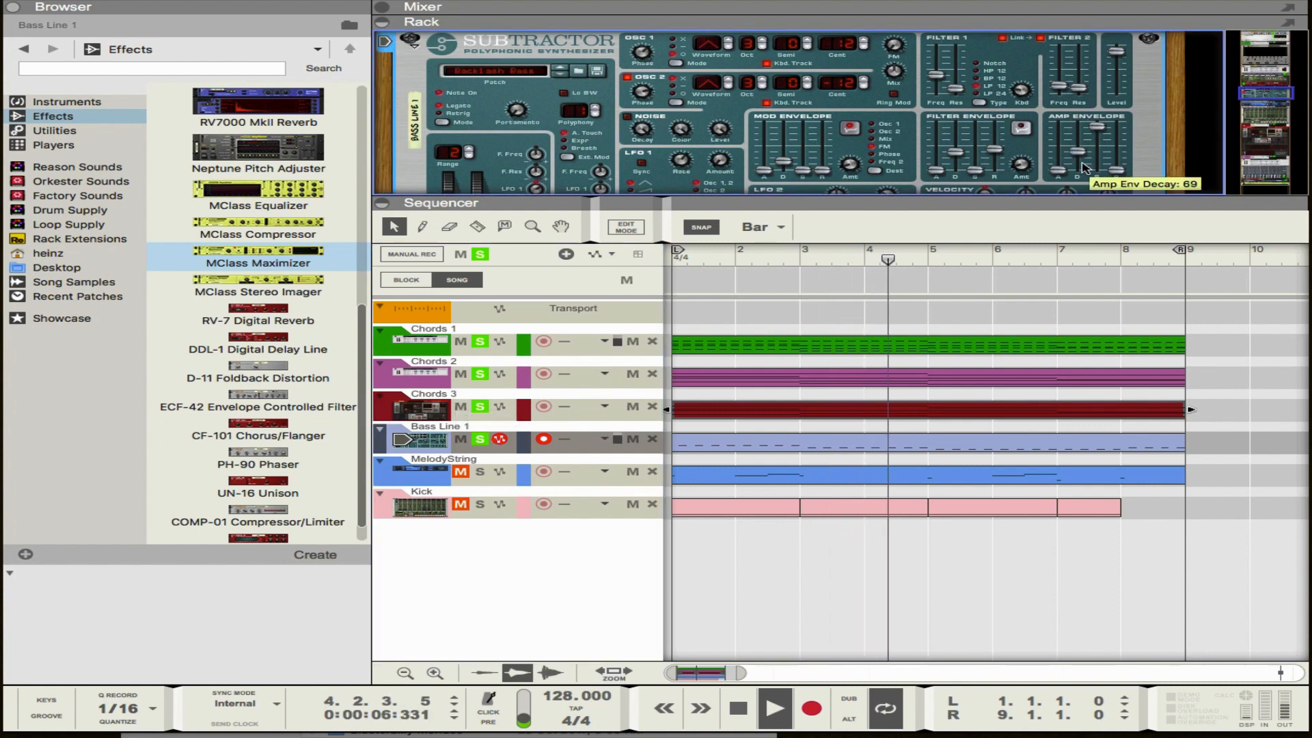
mouse_move(1099, 129)
mouse_down()
mouse_move(1096, 155)
mouse_move(1095, 134)
mouse_up()
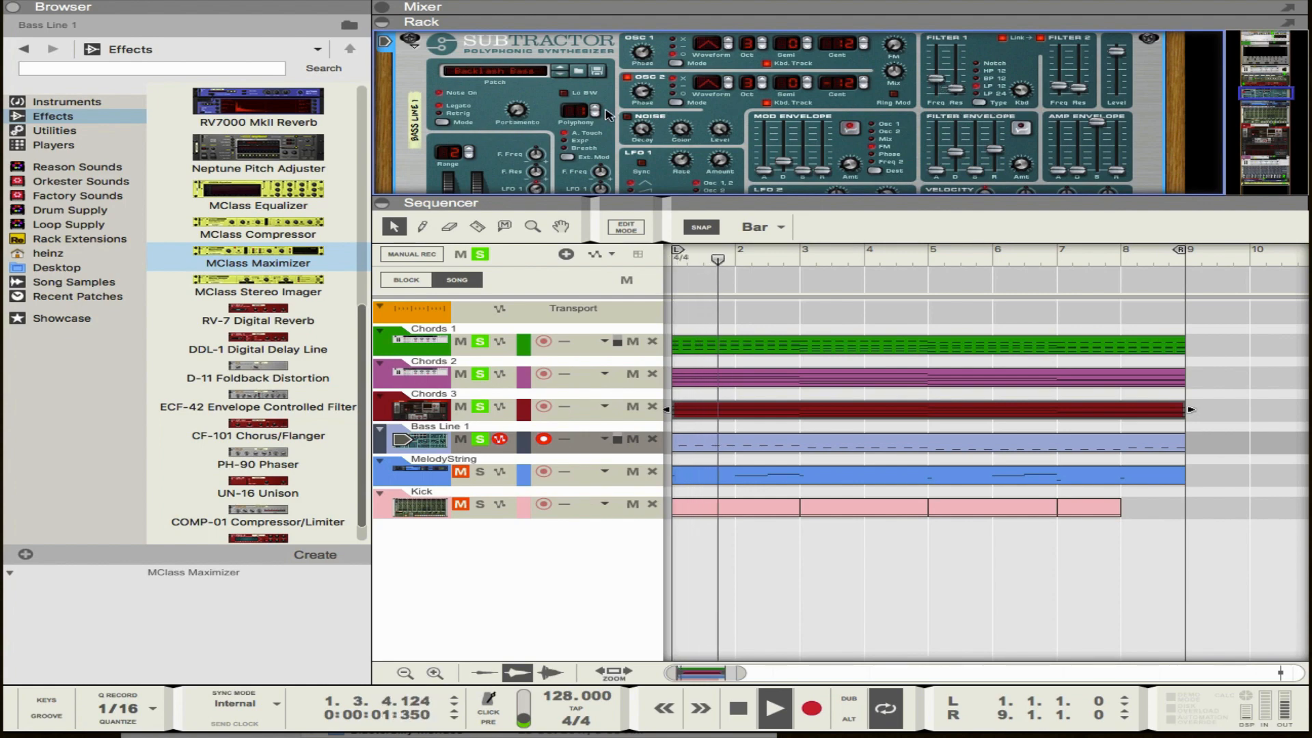
Step: Solo the Kick along with the chords and bass, and shorten the loop so it ends at bar 3
click(431, 435)
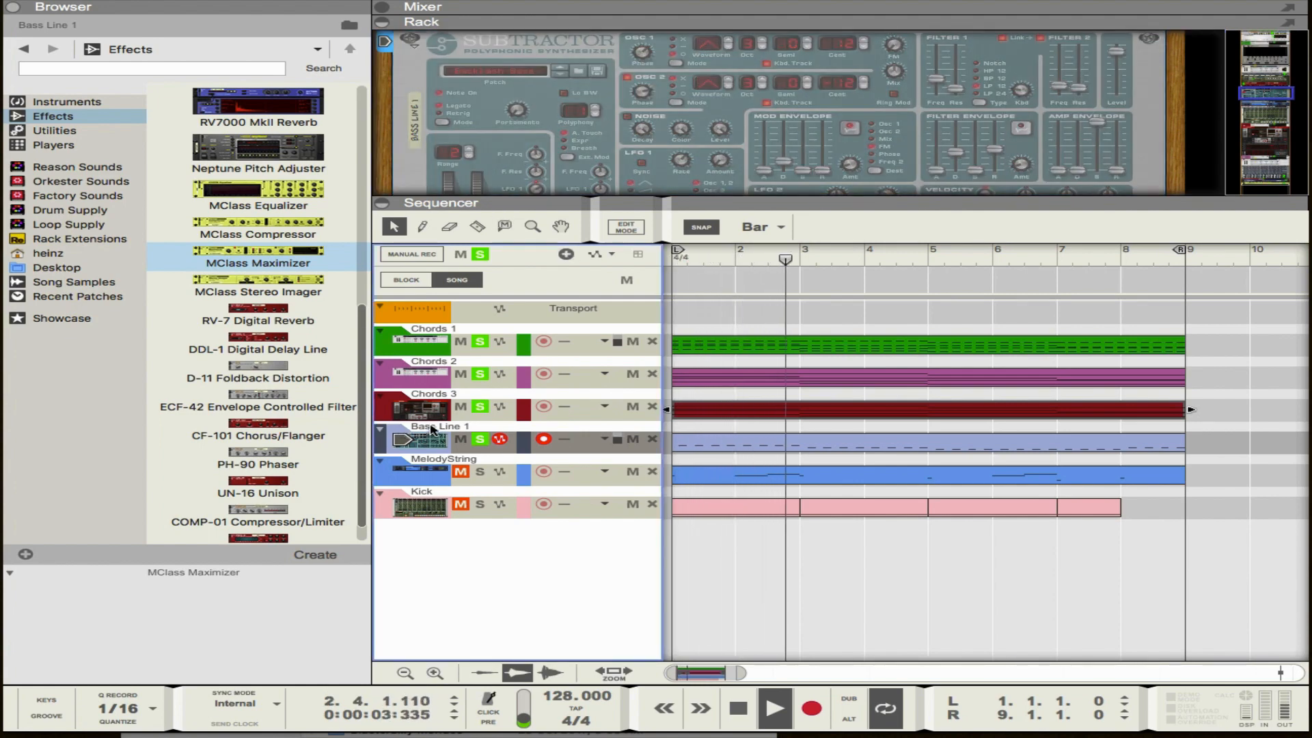
click(465, 472)
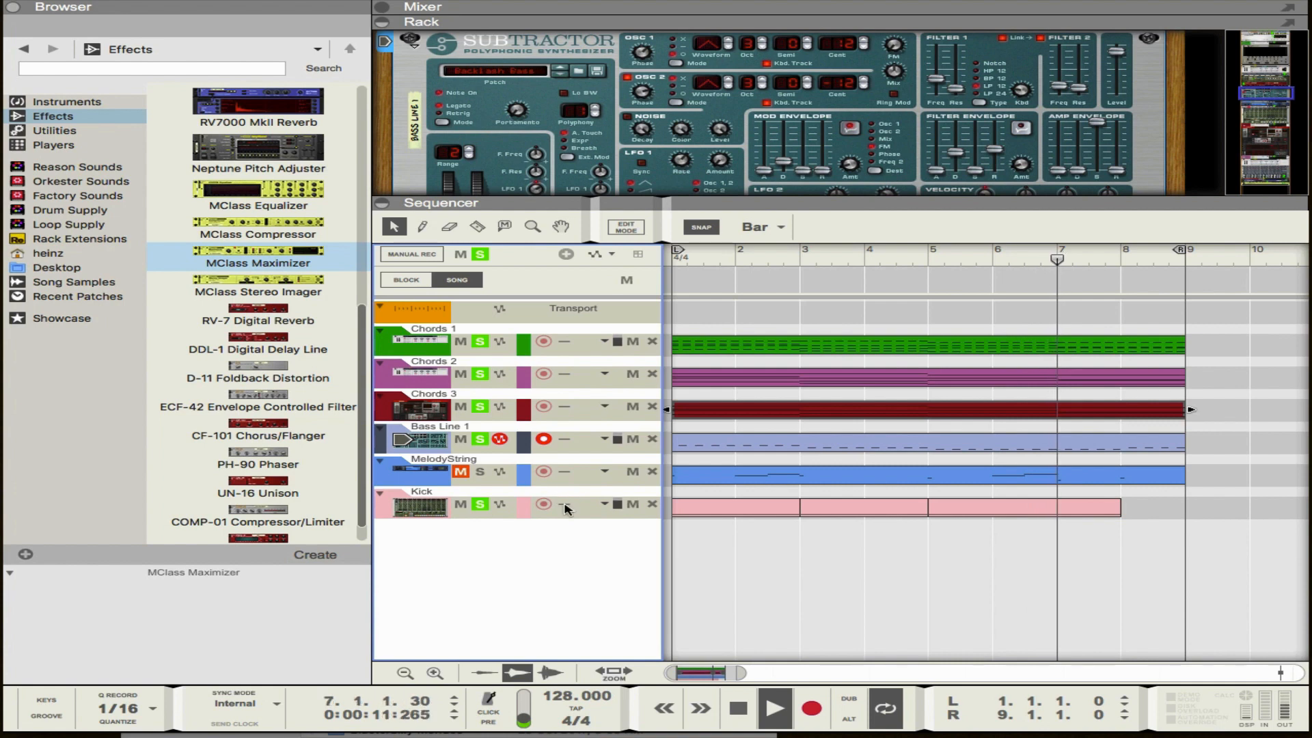
click(905, 622)
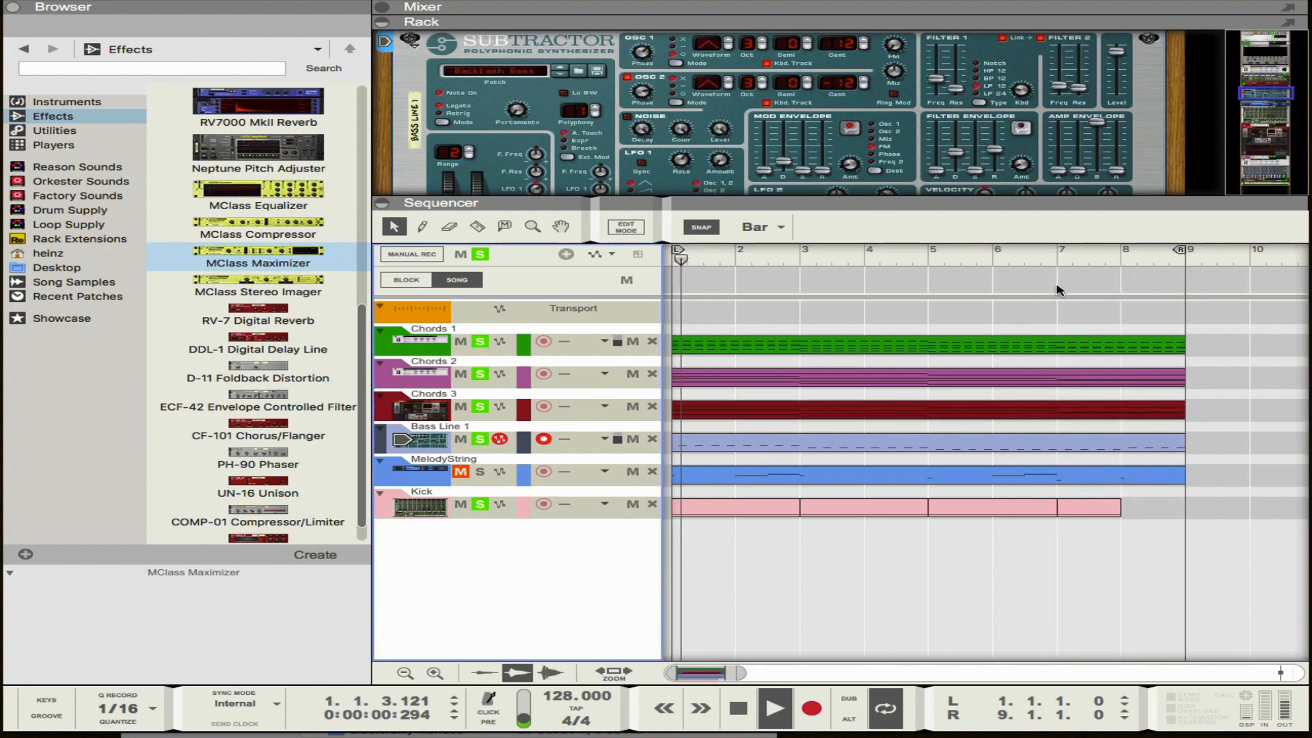
drag(1180, 254, 823, 294)
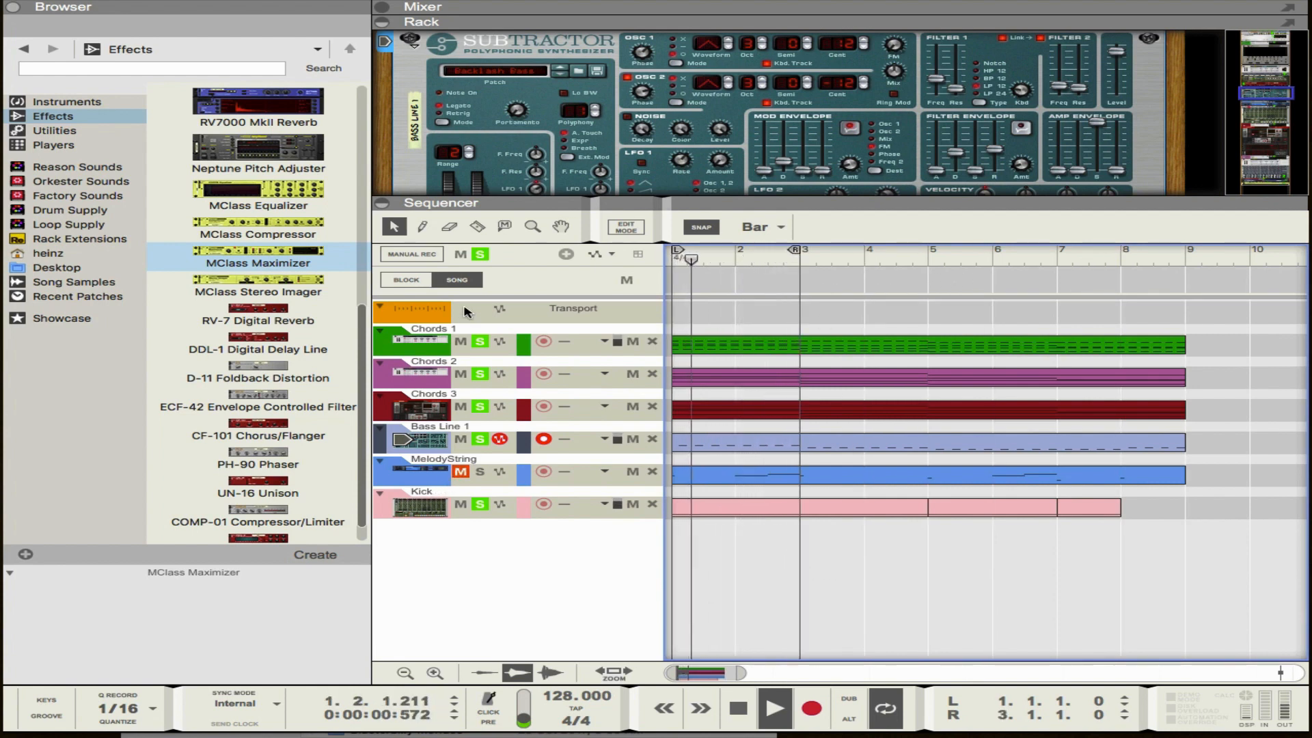
Step: Clear all track solos, mute the MelodyString track and select its clip
click(480, 255)
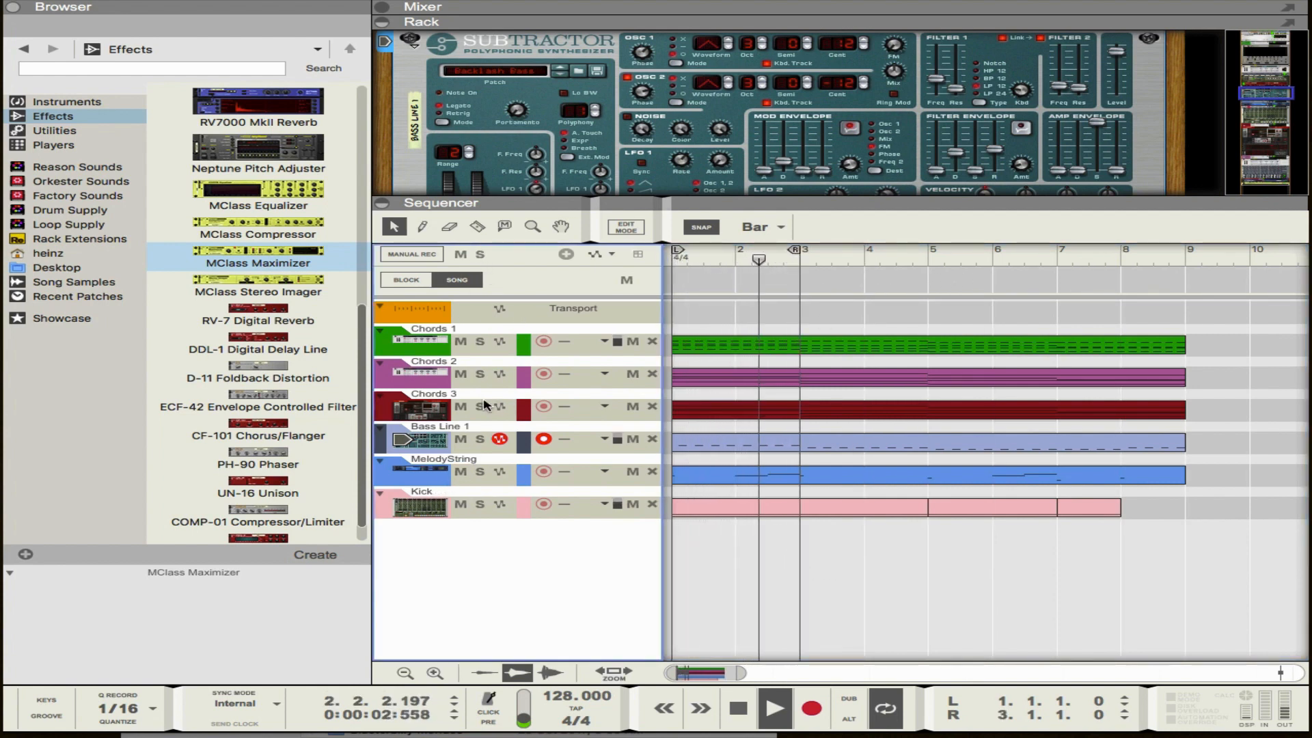
click(410, 472)
click(461, 472)
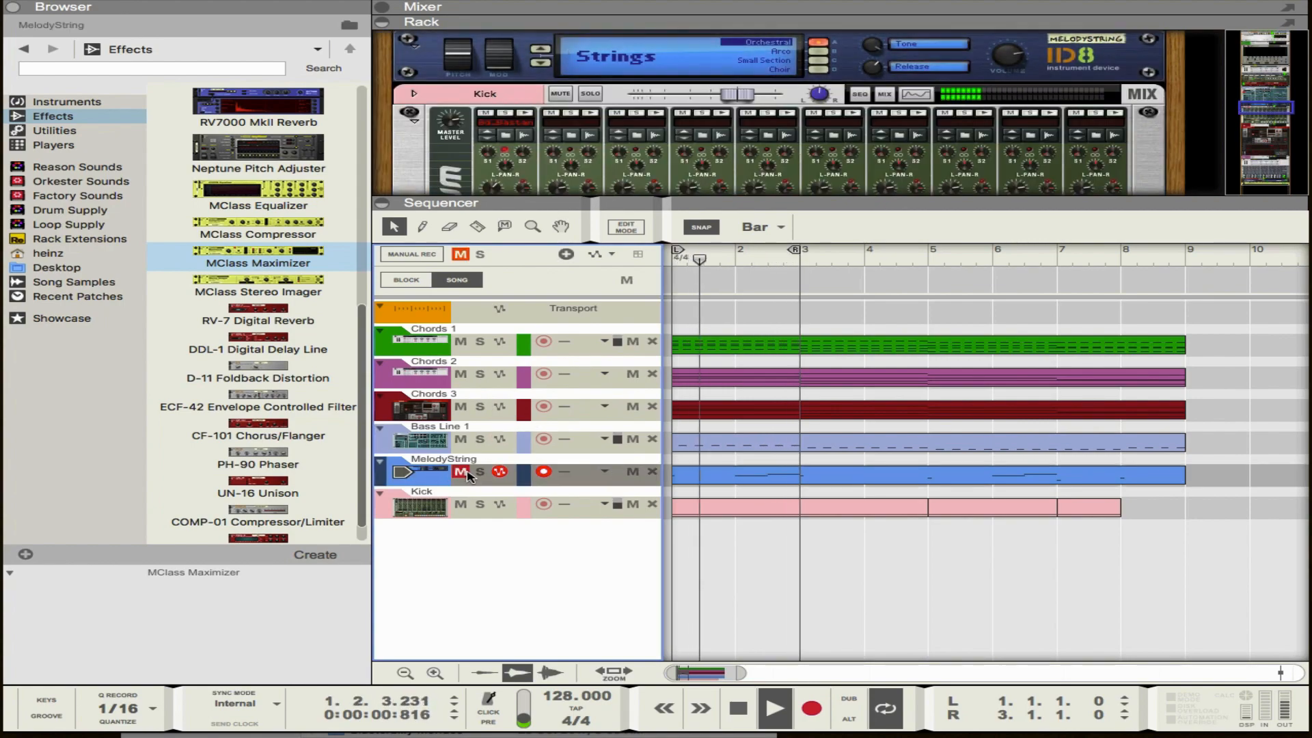
click(806, 476)
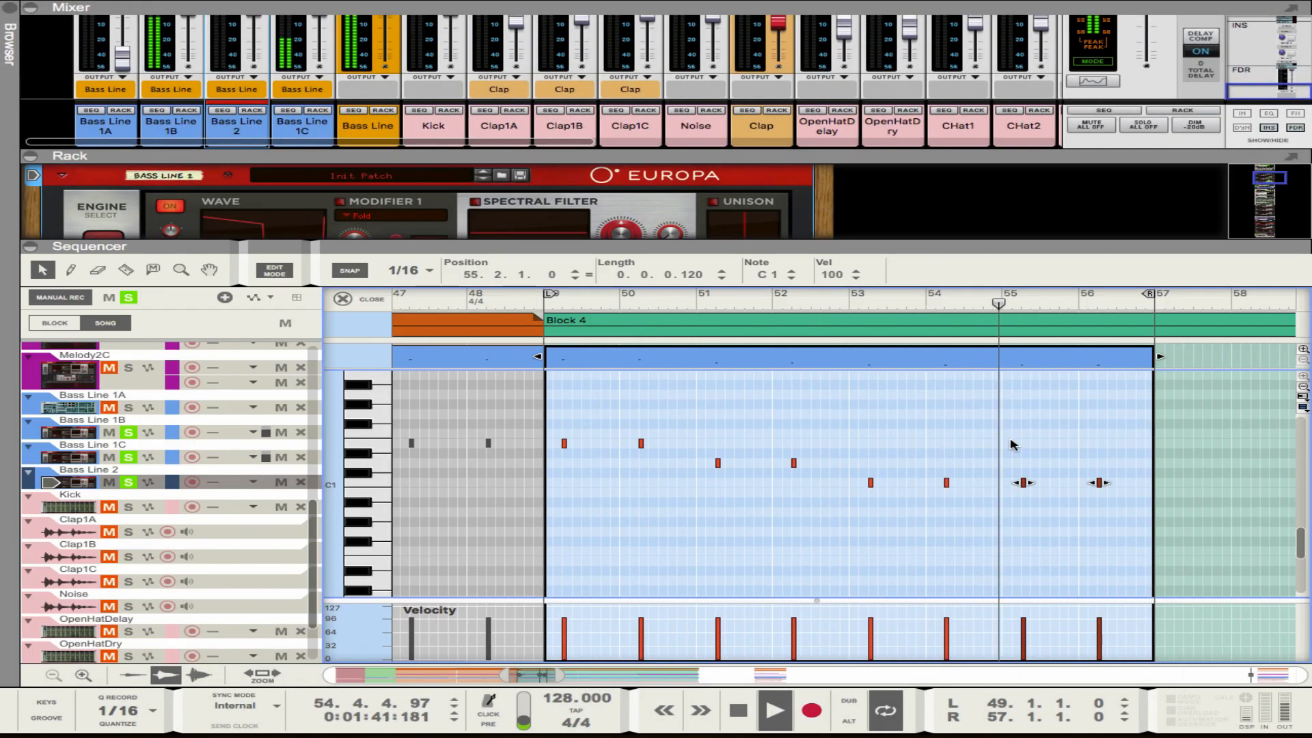
Step: Raise the last note of Bass Line 2's Block 4 clip to D1 and switch on its Europa compressor
drag(1099, 483, 1098, 463)
click(1053, 307)
drag(744, 247, 745, 395)
scroll(650, 296, down, 5)
scroll(650, 316, up, 3)
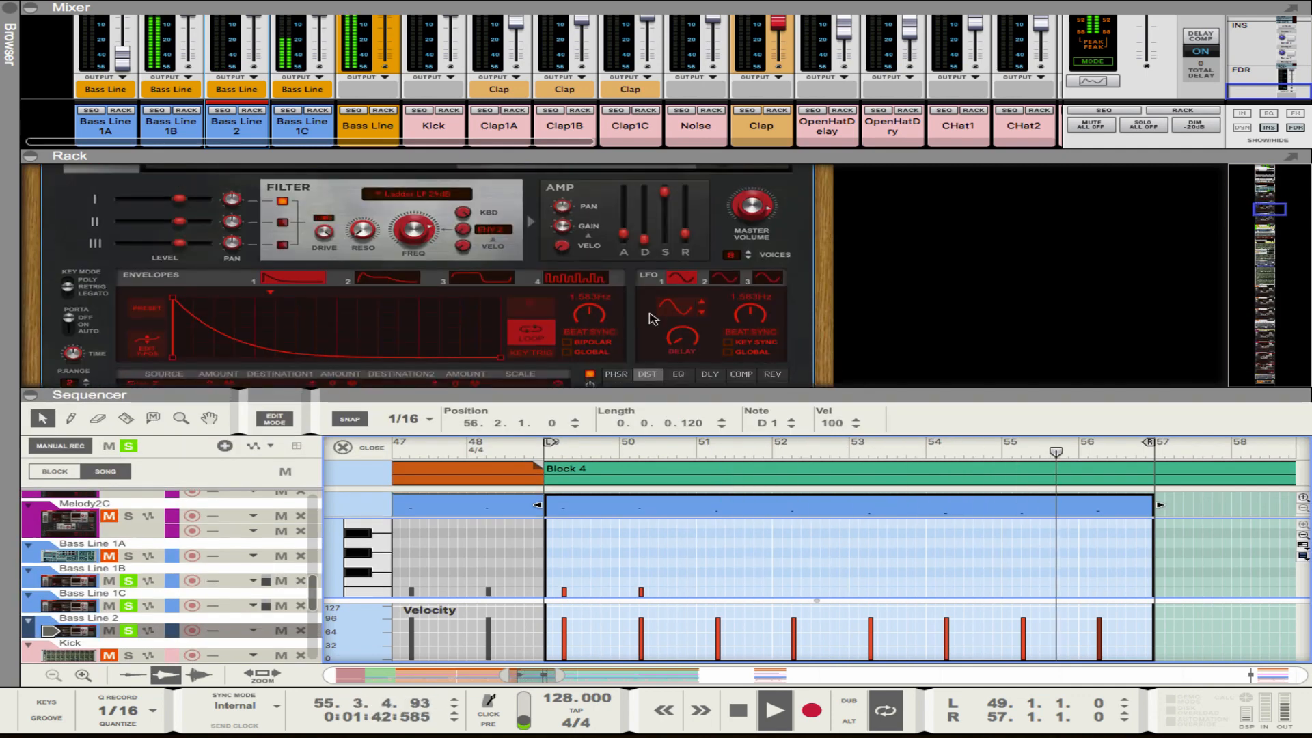
scroll(650, 316, down, 4)
click(741, 242)
click(742, 254)
drag(703, 284, 717, 341)
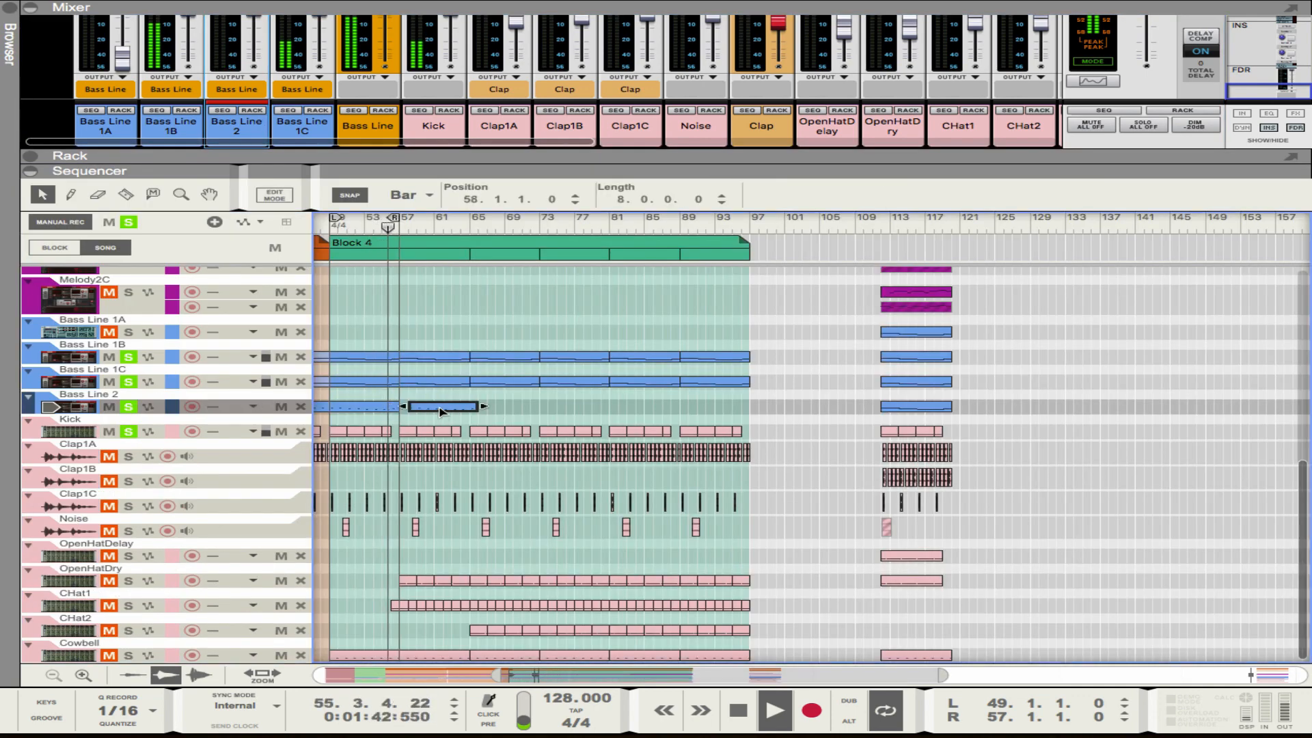
Step: Move the copied Bass Line 2 clip to bar 57 and duplicate it to fill the rest of Block 4
drag(440, 411, 430, 411)
drag(466, 411, 667, 418)
drag(513, 412, 653, 415)
click(808, 458)
Step: Clear all track solos in the arrangement
scroll(808, 458, left, 5)
scroll(573, 293, down, 1)
click(129, 222)
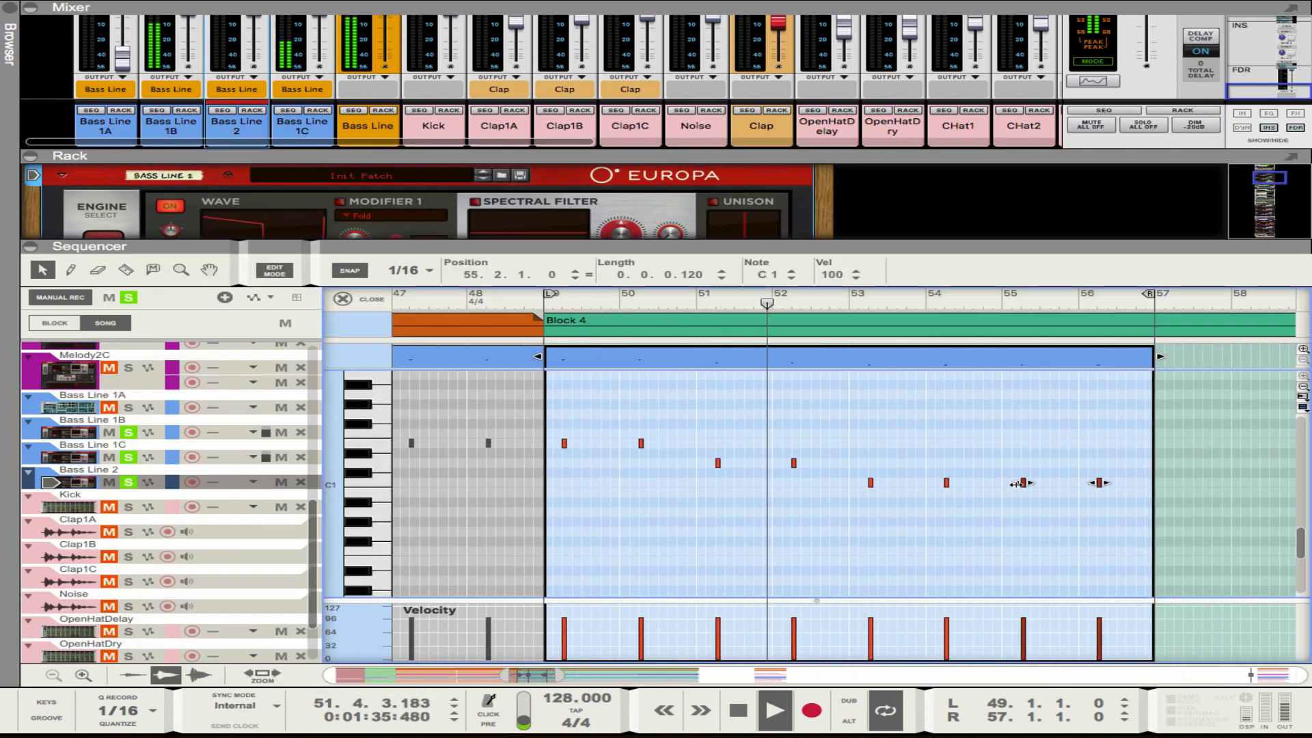
Step: Raise Bass Line 2's bar 56 note to D1, enable Europa's compressor and show its EQ settings
drag(1098, 483, 1098, 461)
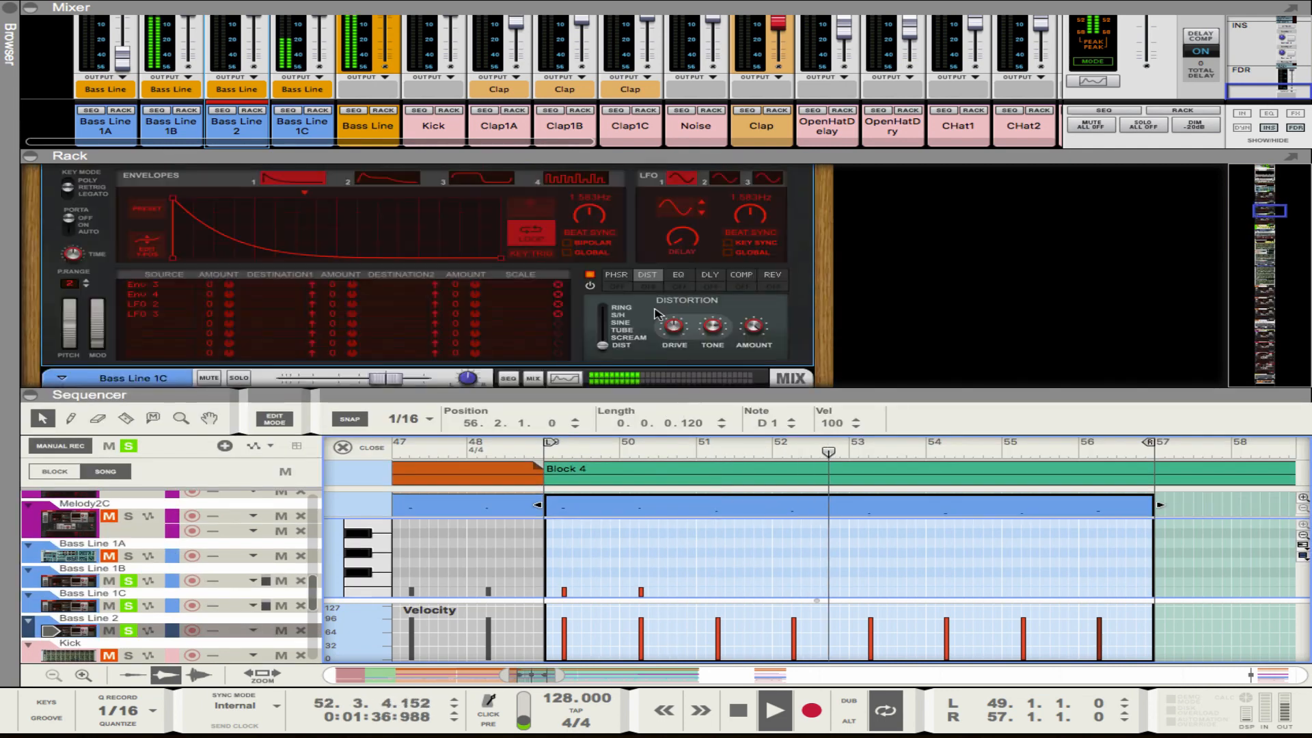
scroll(654, 319, down, 5)
click(741, 242)
click(678, 242)
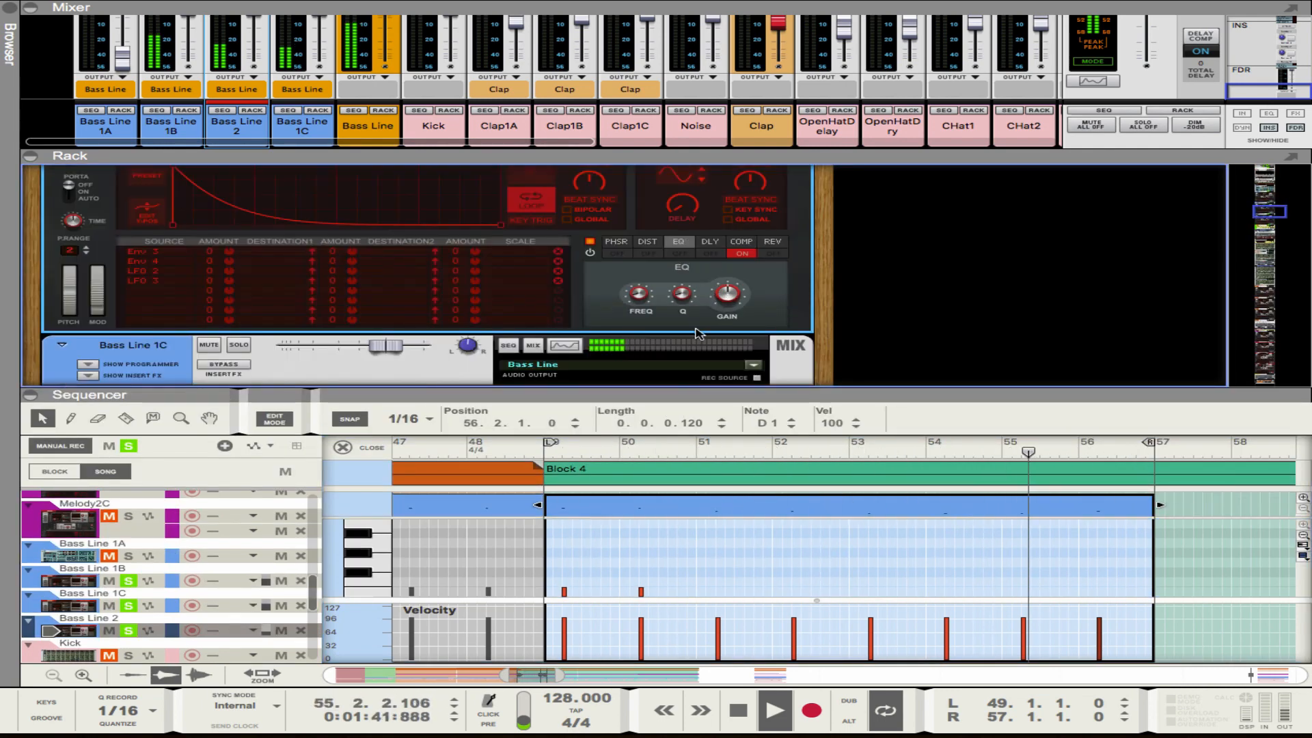
Step: Collapse the rack, leave the note editor and copy the Bass Line 2 clip across the rest of Block 4
drag(694, 399, 694, 171)
click(343, 224)
drag(367, 407, 438, 407)
drag(546, 402, 341, 409)
drag(334, 408, 474, 408)
drag(878, 400, 646, 412)
click(808, 457)
Step: Remove the solo from every track
scroll(808, 457, left, 5)
scroll(808, 457, down, 3)
click(129, 222)
scroll(568, 293, left, 3)
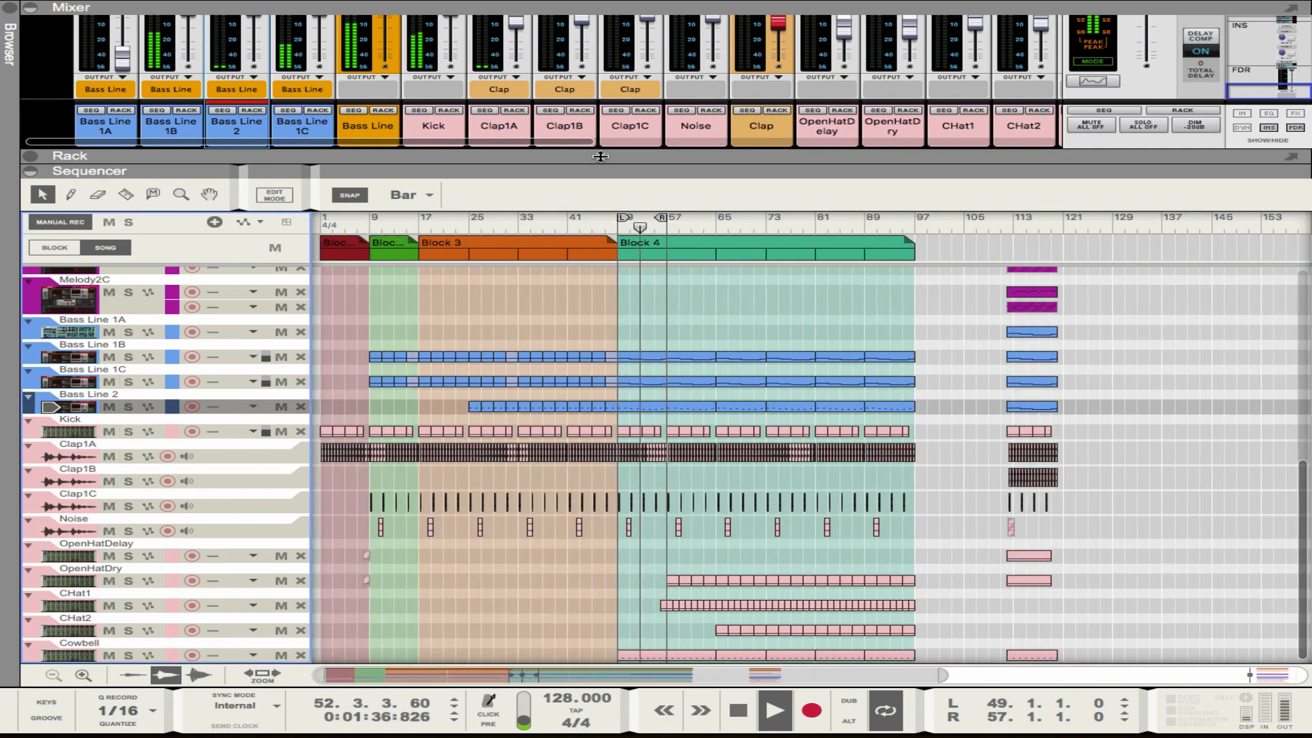
Step: Solo the Bass Line 1B, Bass Line 1C and Bass Line 2 tracks
scroll(567, 451, up, 2)
click(129, 357)
click(129, 381)
click(128, 407)
Step: Open Bass Line 2's Block 4 clip for note editing and raise its last note to D1
drag(410, 171, 409, 245)
double_click(854, 407)
drag(1098, 483, 1099, 462)
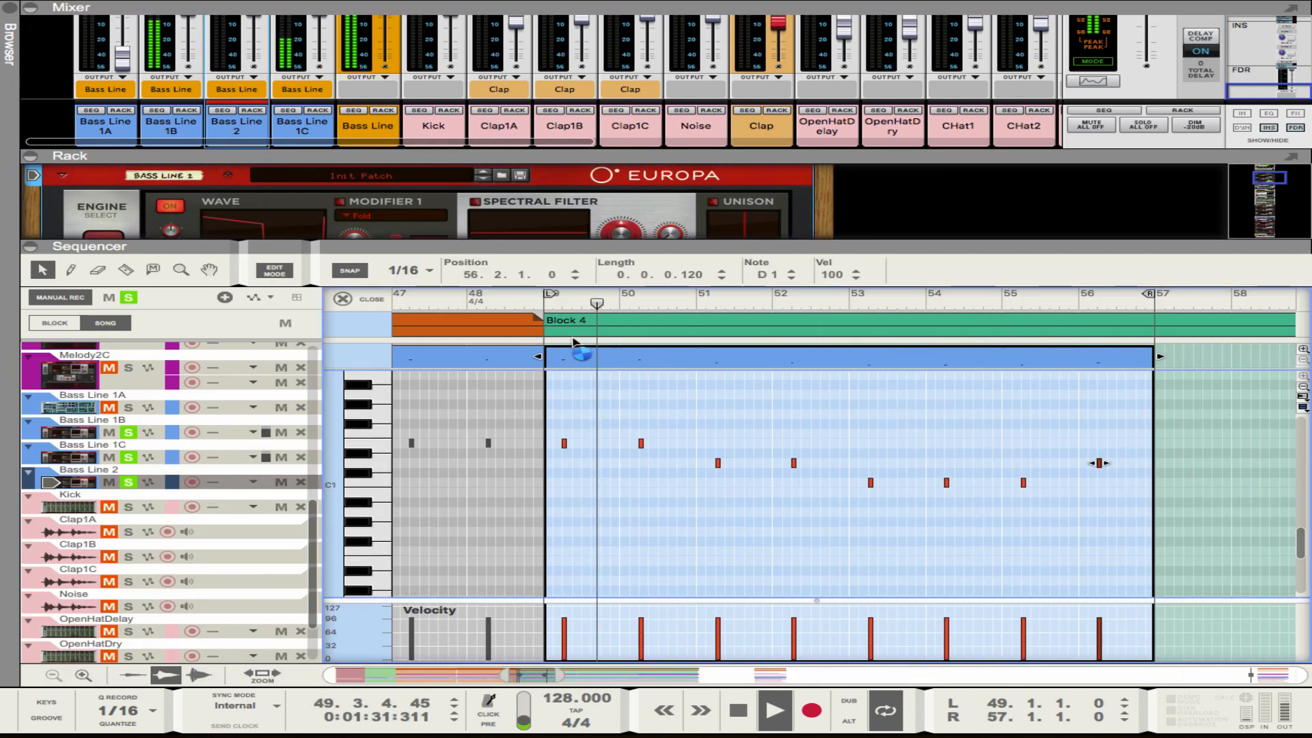
Step: Turn on Bass Line 2's Europa compressor and fill the rest of Block 4 with its copied clip
drag(574, 246, 573, 394)
scroll(719, 344, down, 10)
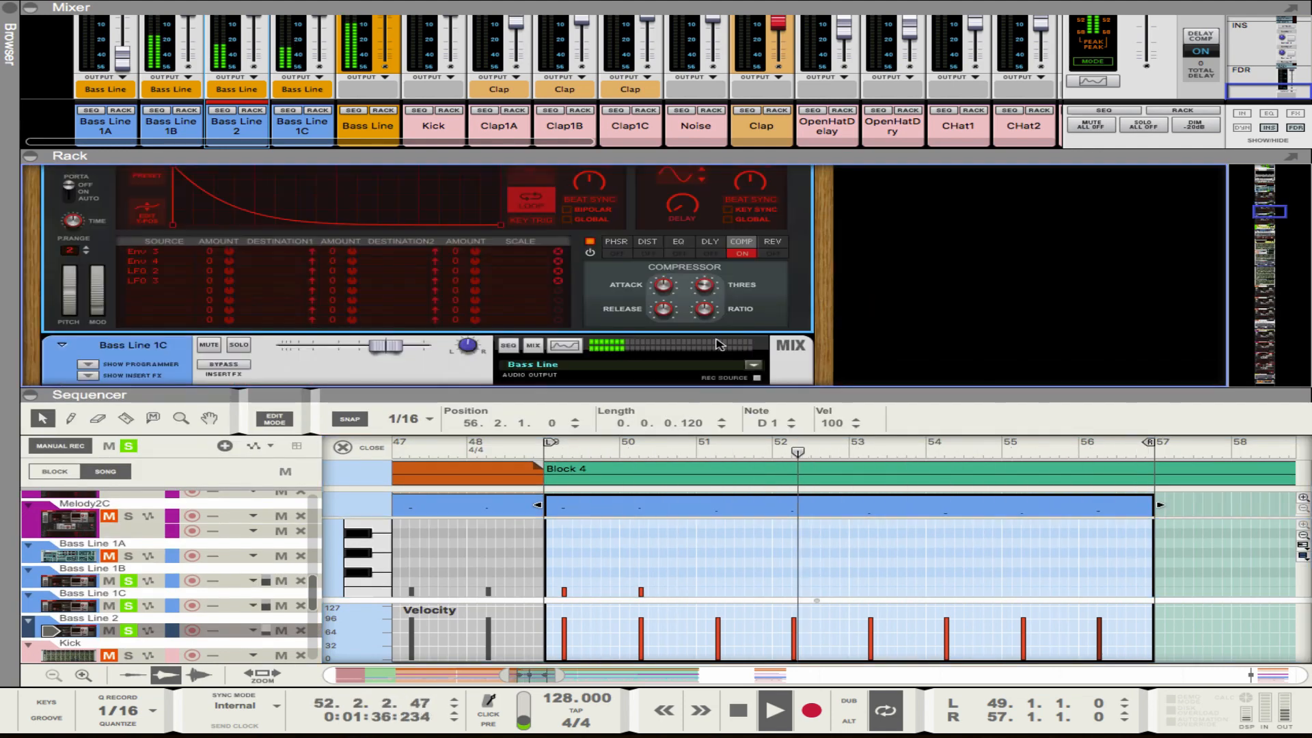
key(F6)
key(ctrl+e)
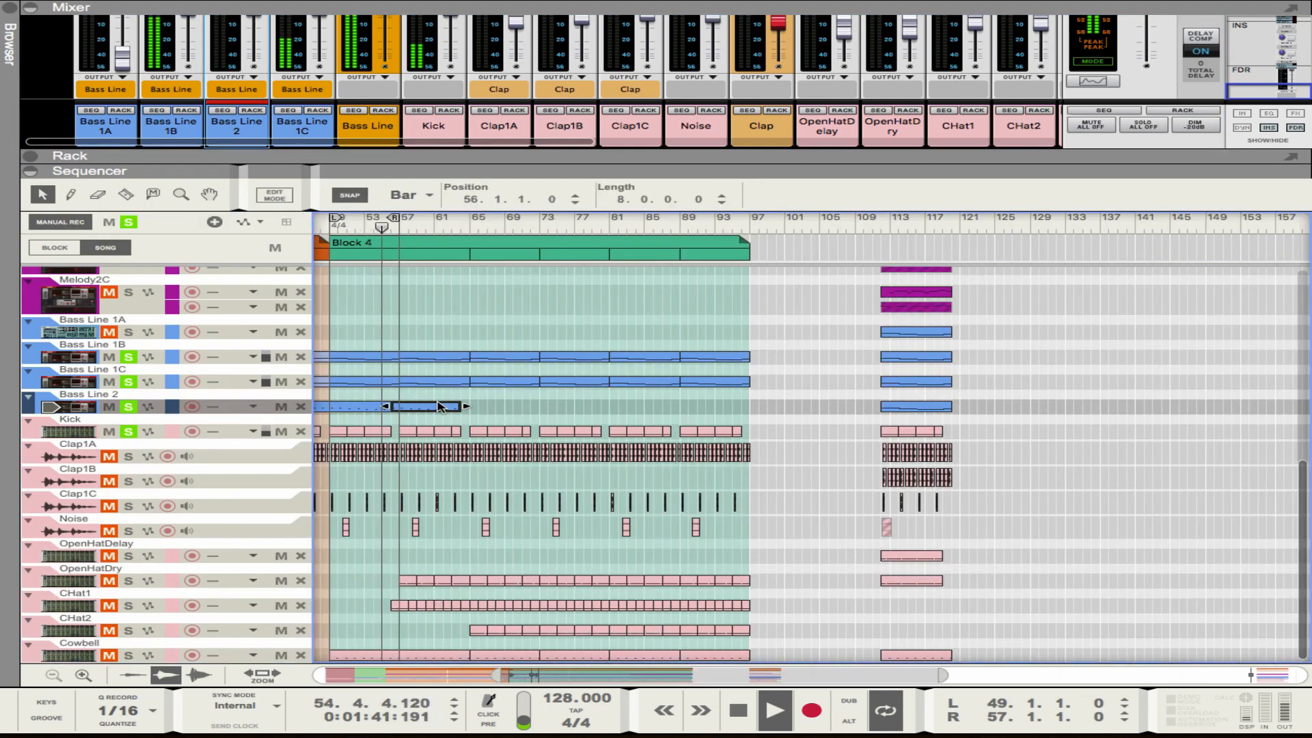
drag(467, 406, 749, 406)
click(550, 287)
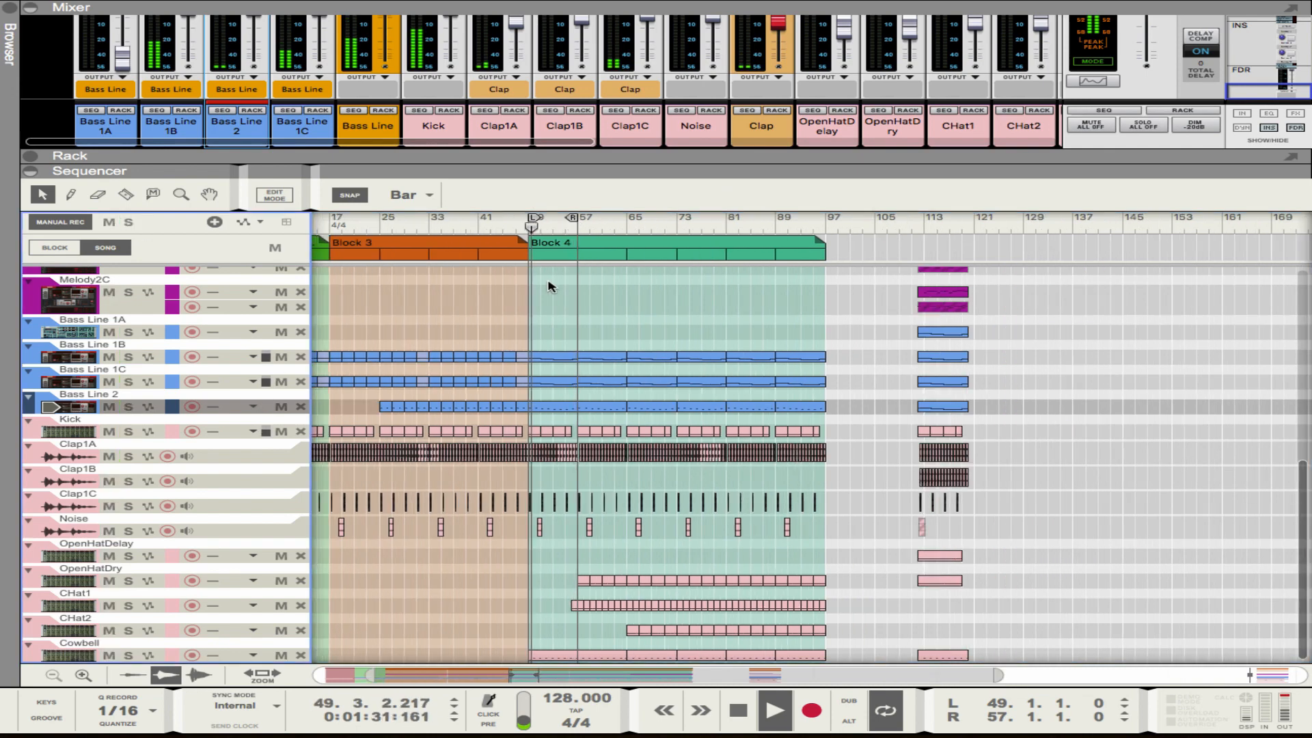
Step: Solo only Bass Line 1B, Bass Line 1C and Bass Line 2 in the arrangement
scroll(545, 339, up, 5)
click(128, 357)
click(129, 381)
click(128, 406)
Step: Open Bass Line 2's Block 4 clip, show its Europa in the rack and raise the bar 56 note to D1
key(ctrl+e)
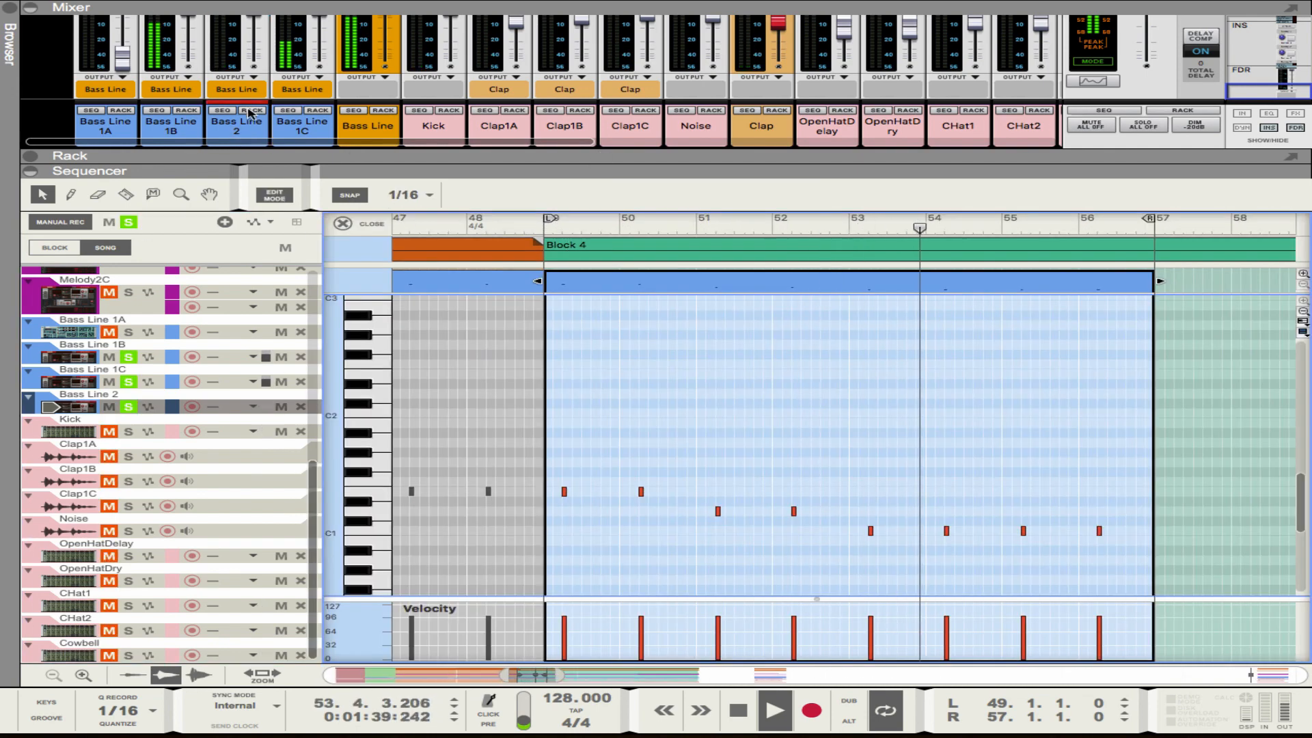
click(252, 111)
key(F7)
scroll(1011, 492, down, 3)
drag(1120, 469, 1013, 490)
drag(1098, 483, 1099, 463)
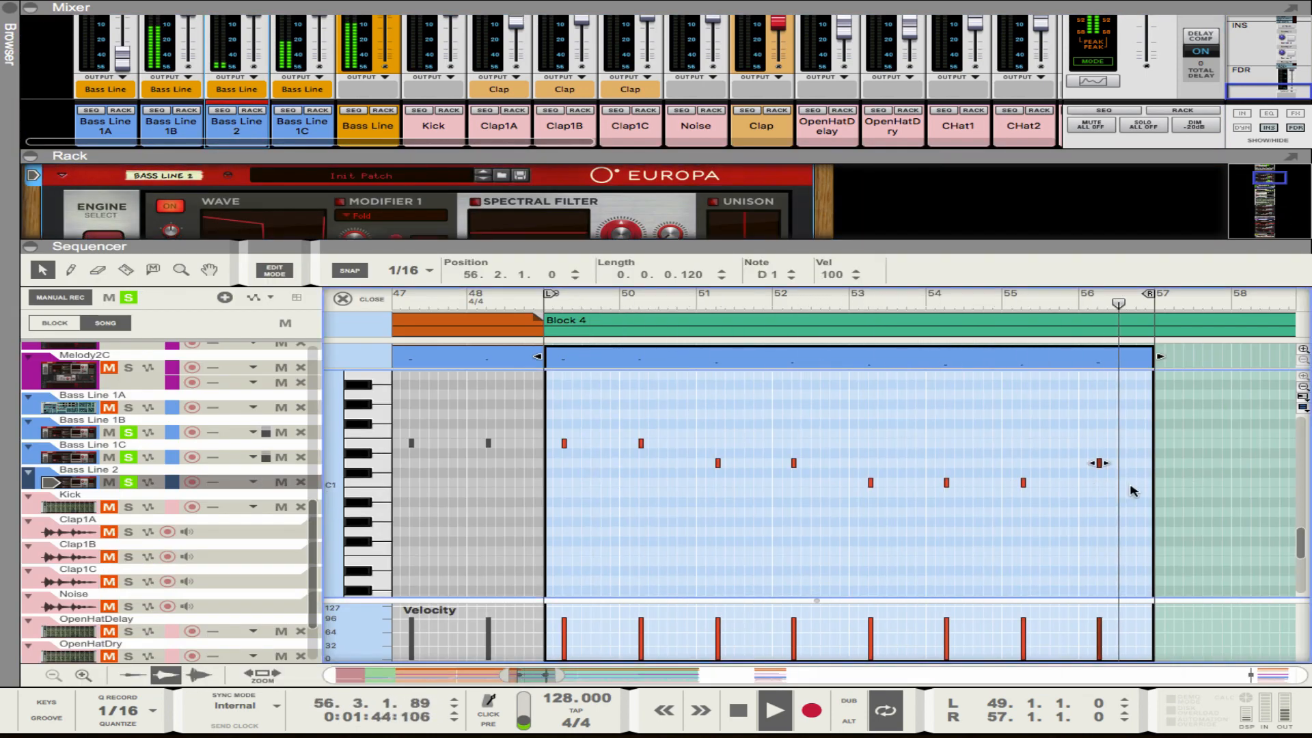
Step: Enlarge the rack and switch on the compressor in Bass Line 2's Europa effects
drag(635, 247, 635, 395)
scroll(671, 355, down, 5)
scroll(651, 318, down, 1)
scroll(683, 334, down, 1)
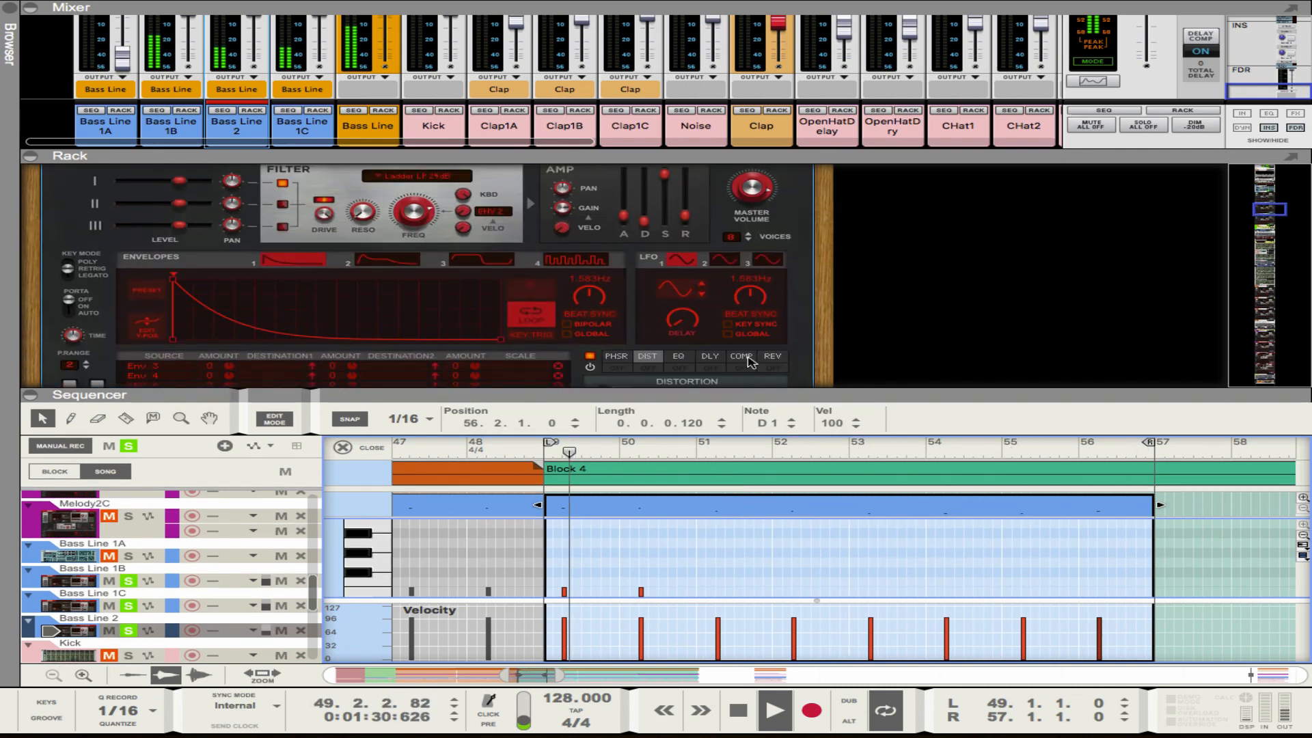
click(742, 358)
click(742, 369)
Step: Switch on the EQ in Bass Line 2's Europa, raise its gain slightly and collapse the rack
scroll(716, 345, down, 4)
click(678, 241)
click(678, 253)
drag(727, 298, 727, 290)
key(F6)
Step: Solo the Kick with the bass lines, close the note editor and copy the Bass Line 2 clip to fill Block 4
click(128, 431)
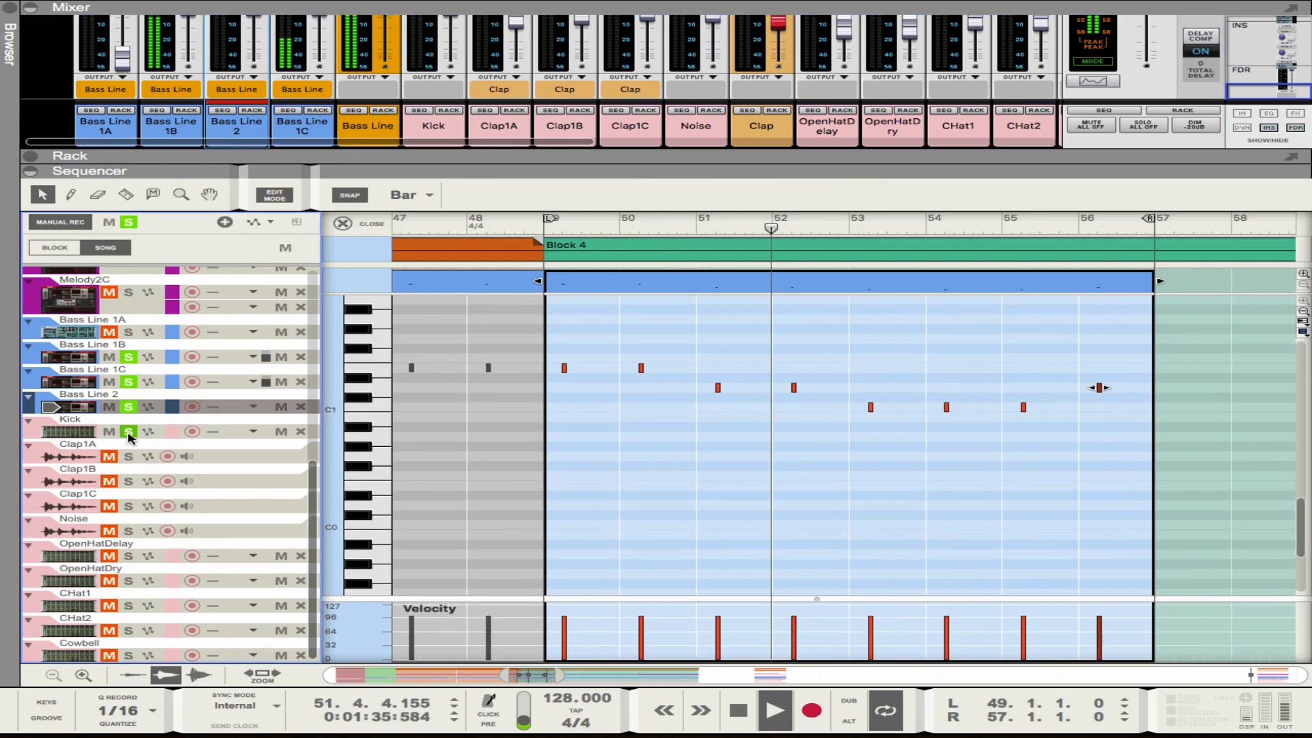
key(Escape)
drag(391, 410, 465, 410)
drag(455, 410, 594, 414)
click(673, 413)
drag(673, 412, 519, 403)
drag(587, 409, 728, 410)
click(800, 456)
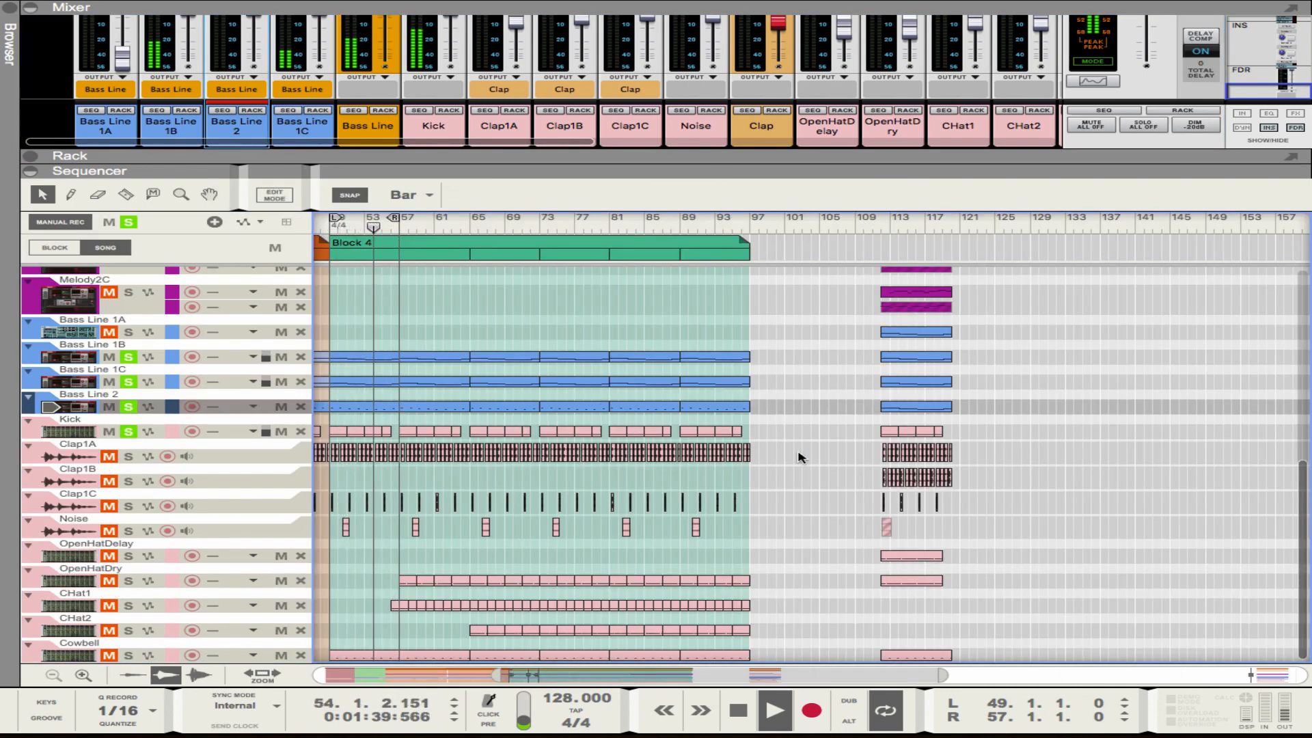
Step: Clear all track solos and return to the start of Block 4
scroll(806, 451, down, 2)
click(128, 222)
scroll(592, 287, left, 2)
scroll(643, 328, up, 3)
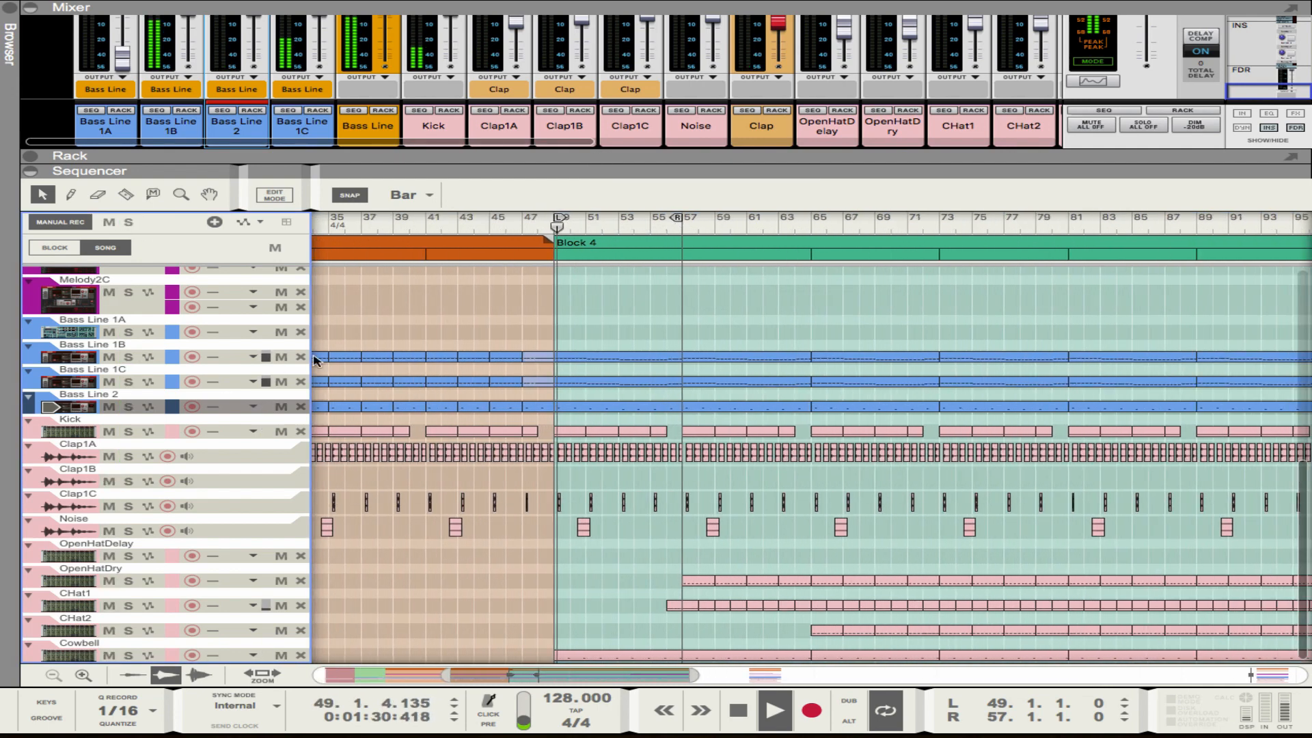
Step: Open Bass Line 2's clip at bar 49 for note editing and solo Bass Line 2, 1C and 1B
double_click(608, 407)
click(129, 406)
click(128, 382)
click(129, 358)
Step: Raise the last note of the Bass Line 2 clip to D1 and bring its Europa device into view in the rack
click(252, 110)
drag(273, 676, 273, 246)
drag(1122, 472, 1010, 488)
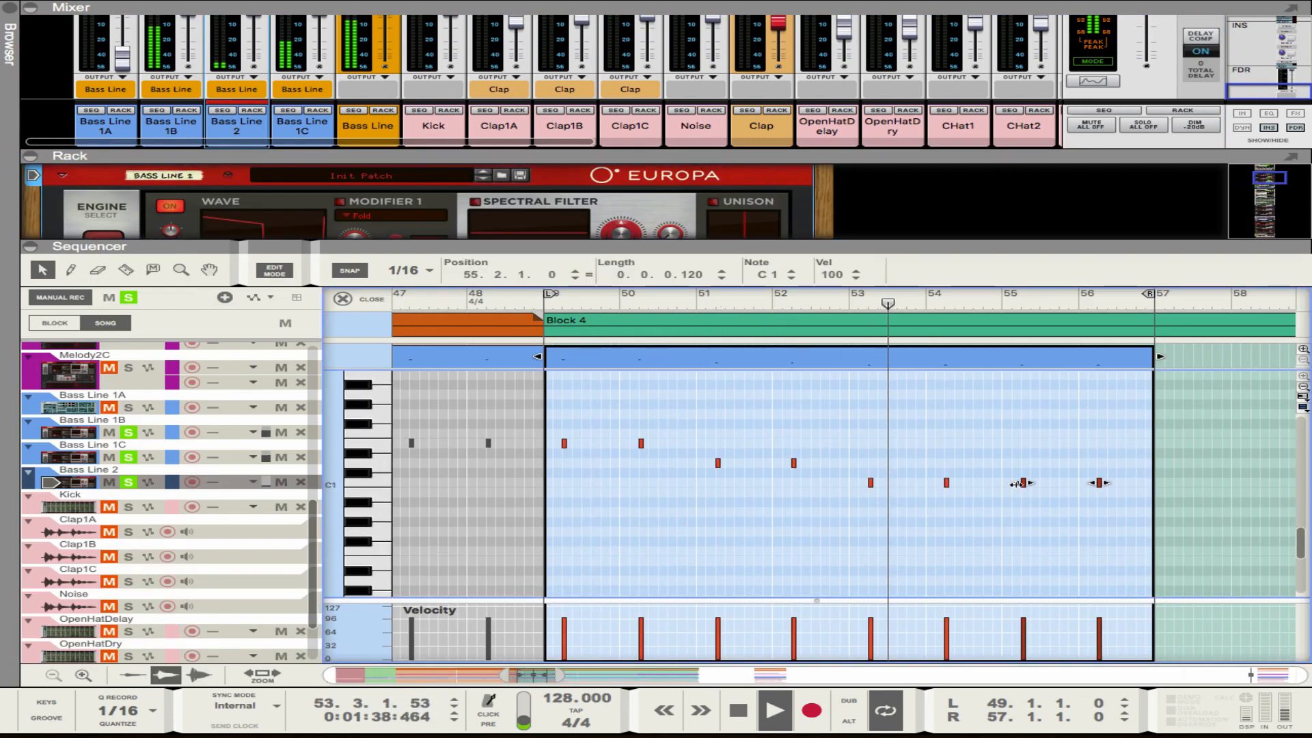
drag(1098, 483, 1098, 463)
drag(683, 246, 683, 395)
scroll(662, 348, down, 5)
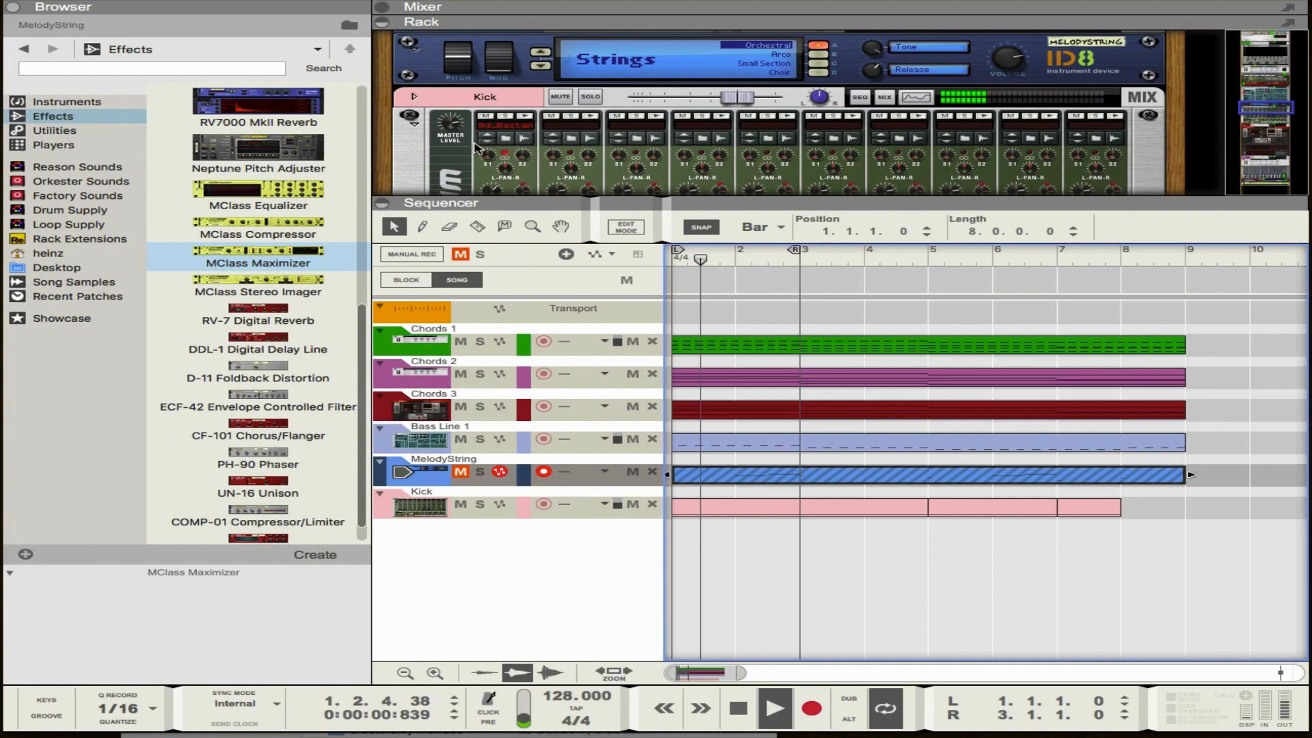
Step: Browse the instruments and add a Europa Shapeshifting Synthesizer in the empty space below the existing rack devices
scroll(476, 147, down, 8)
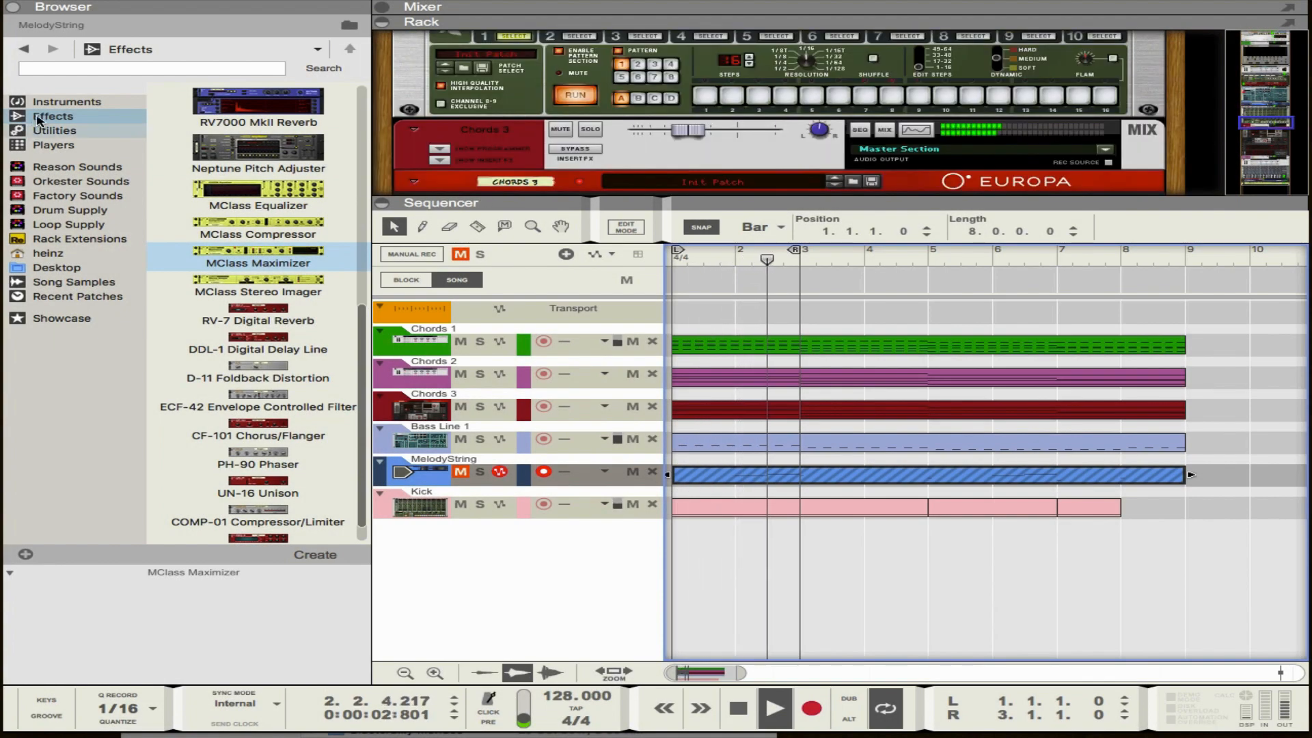
click(42, 101)
scroll(301, 205, down, 4)
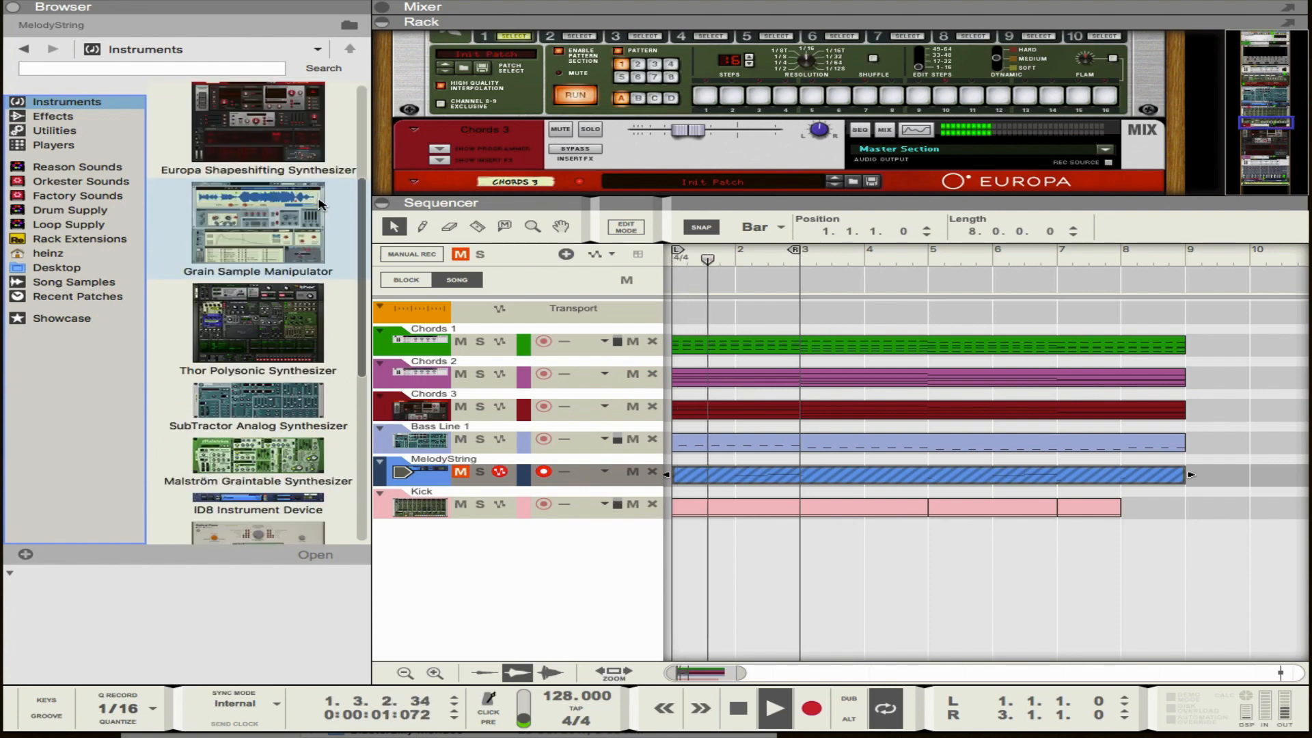
scroll(322, 203, down, 5)
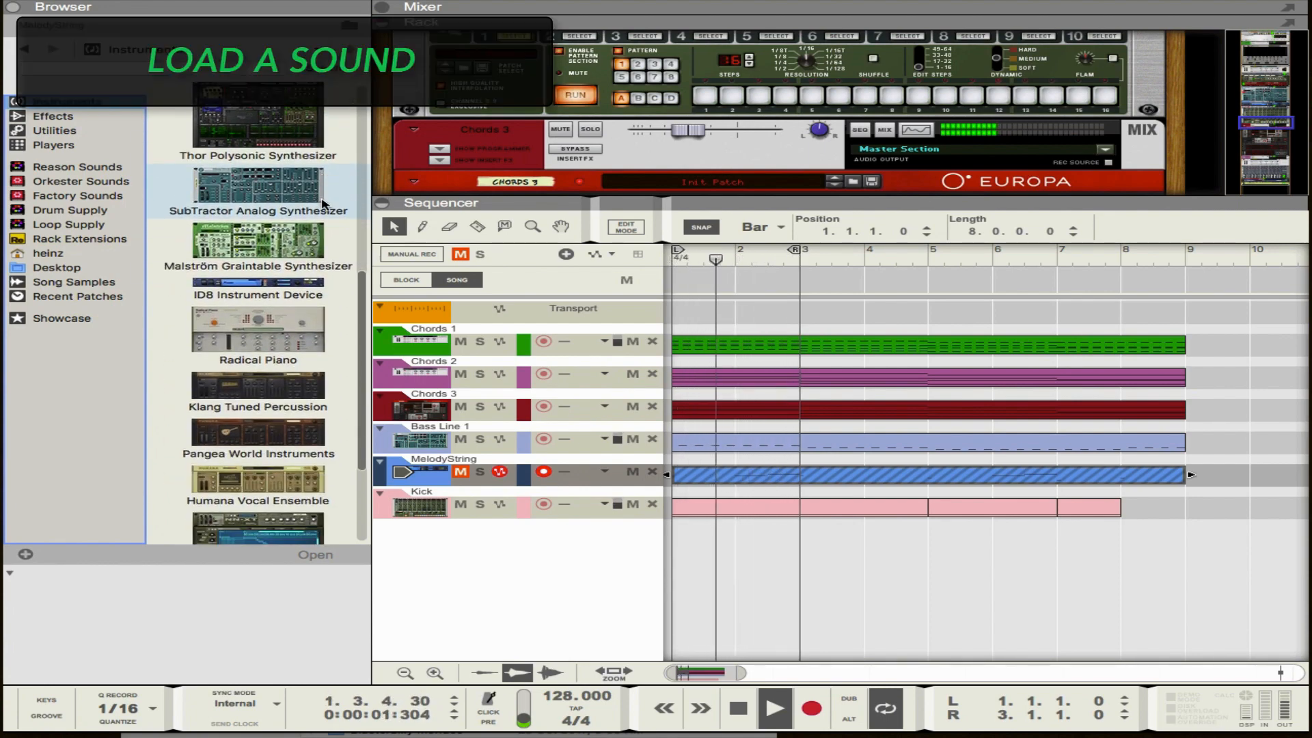
scroll(273, 253, down, 2)
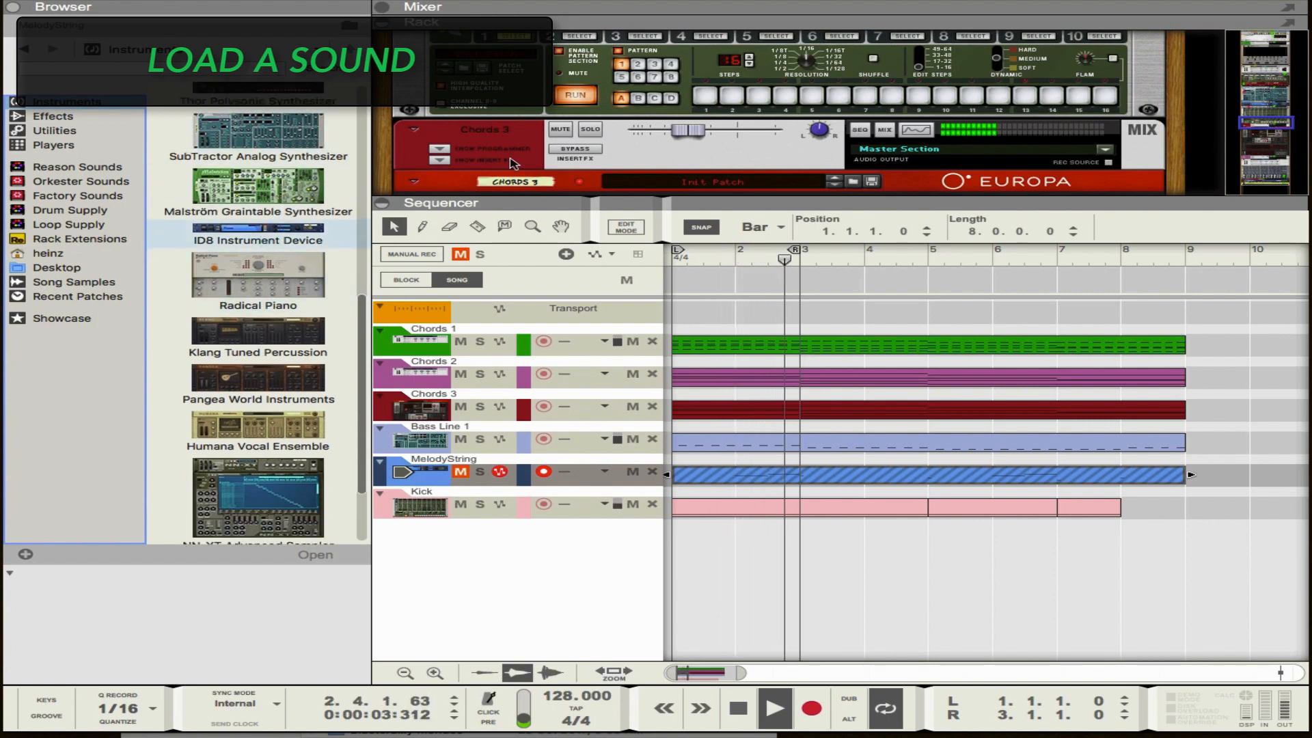
scroll(522, 162, down, 6)
scroll(523, 161, down, 7)
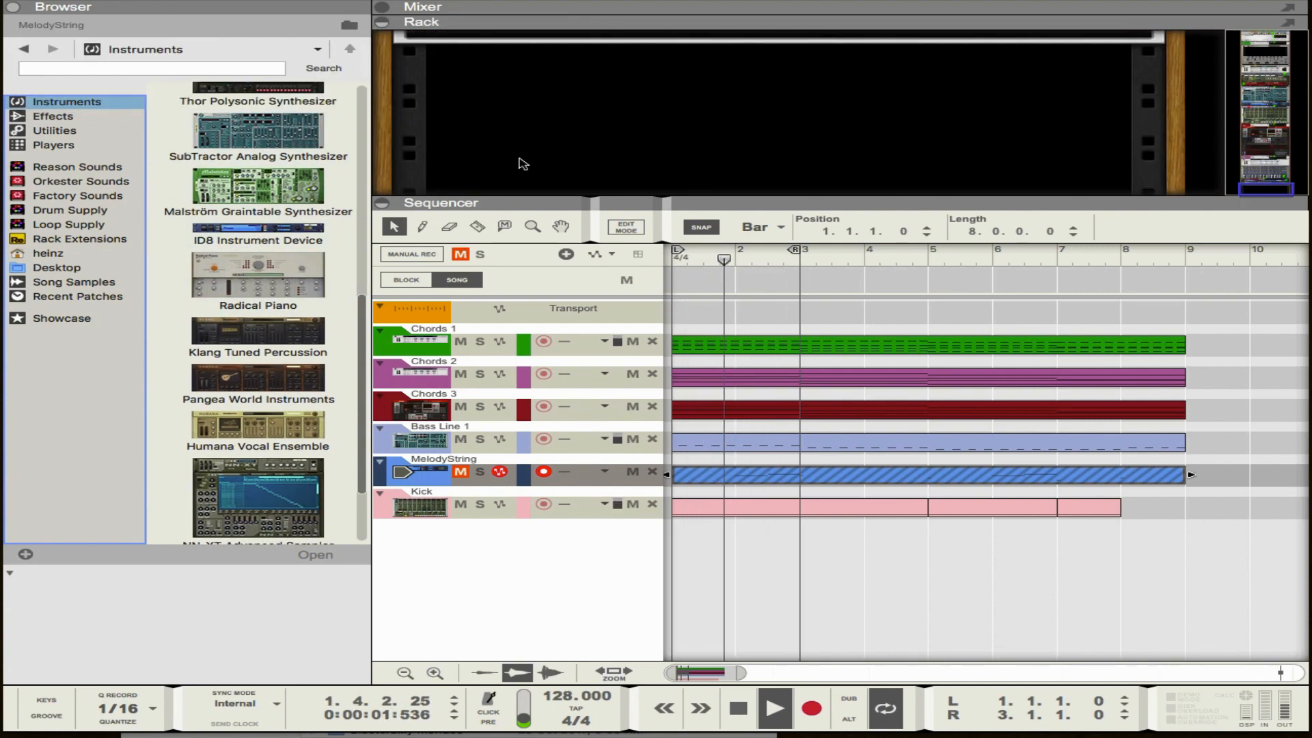
scroll(301, 181, up, 7)
drag(302, 176, 488, 75)
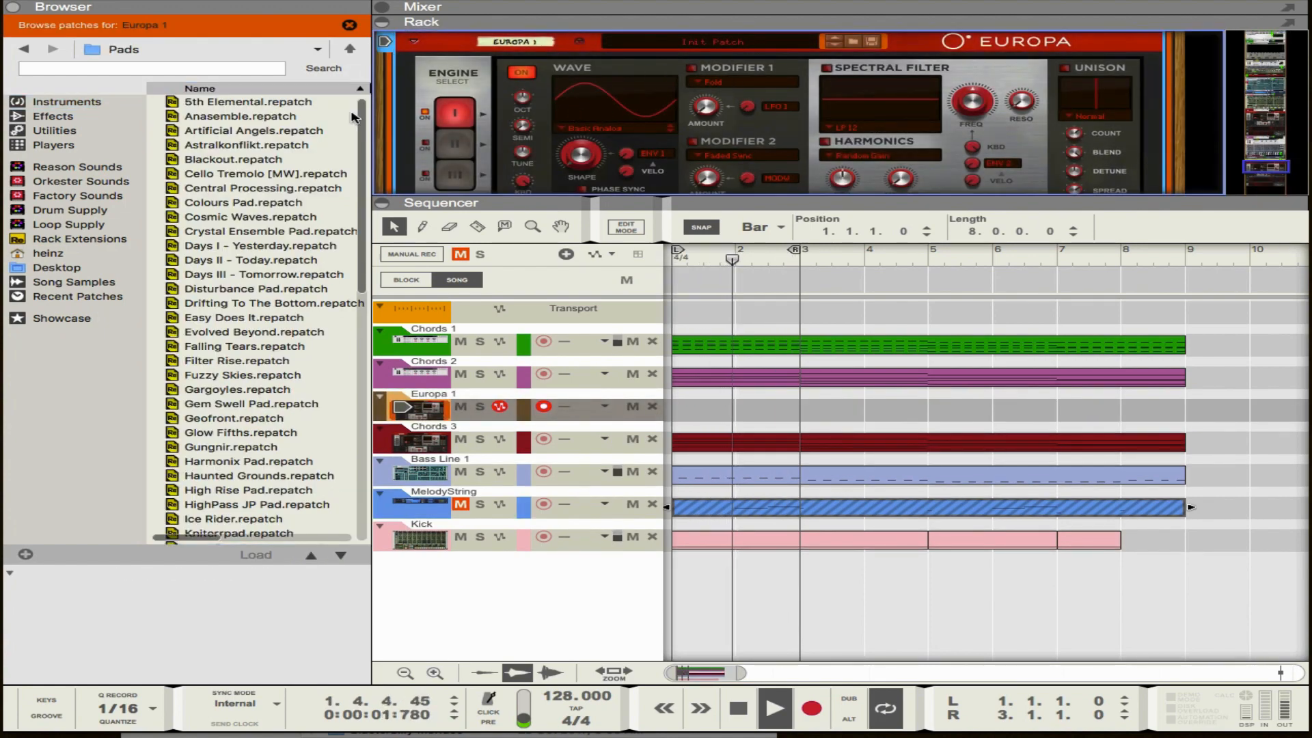
Step: Load the Clicky Sine patch from the Plucks folder into the Europa 1 synthesizer
click(164, 49)
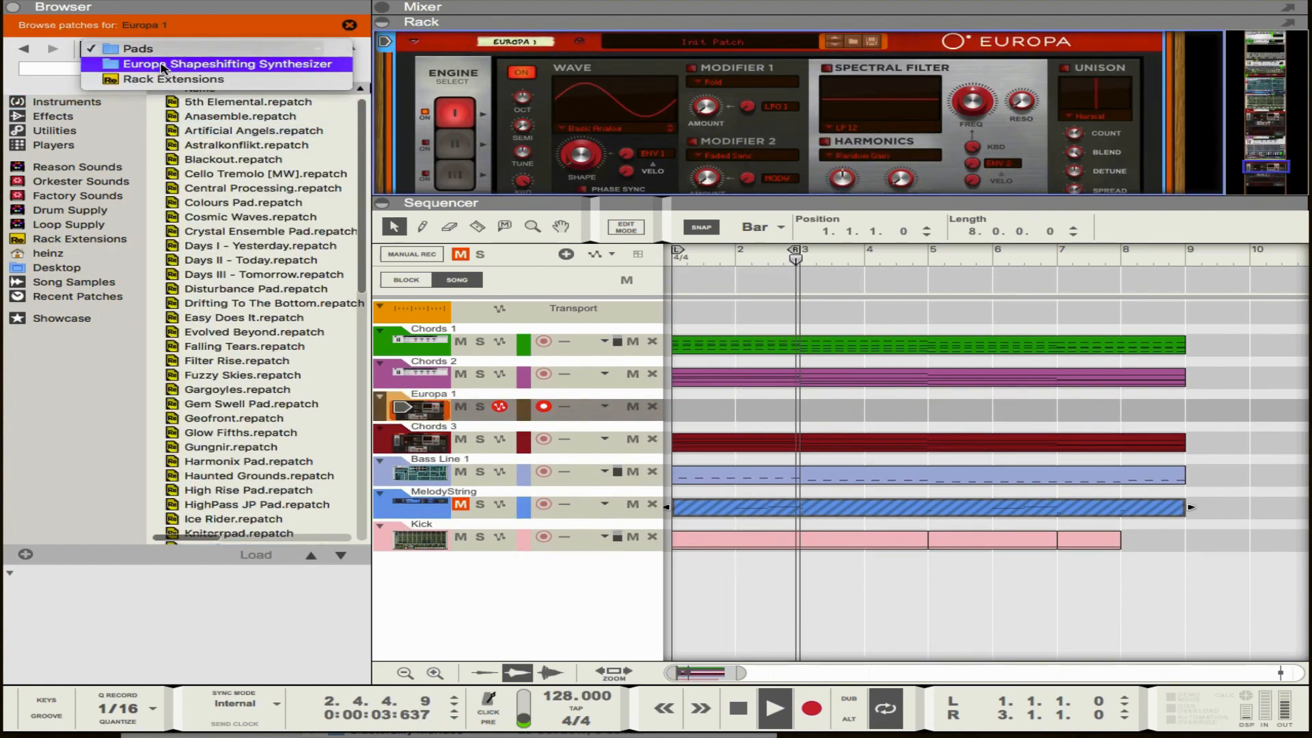
click(166, 64)
double_click(212, 172)
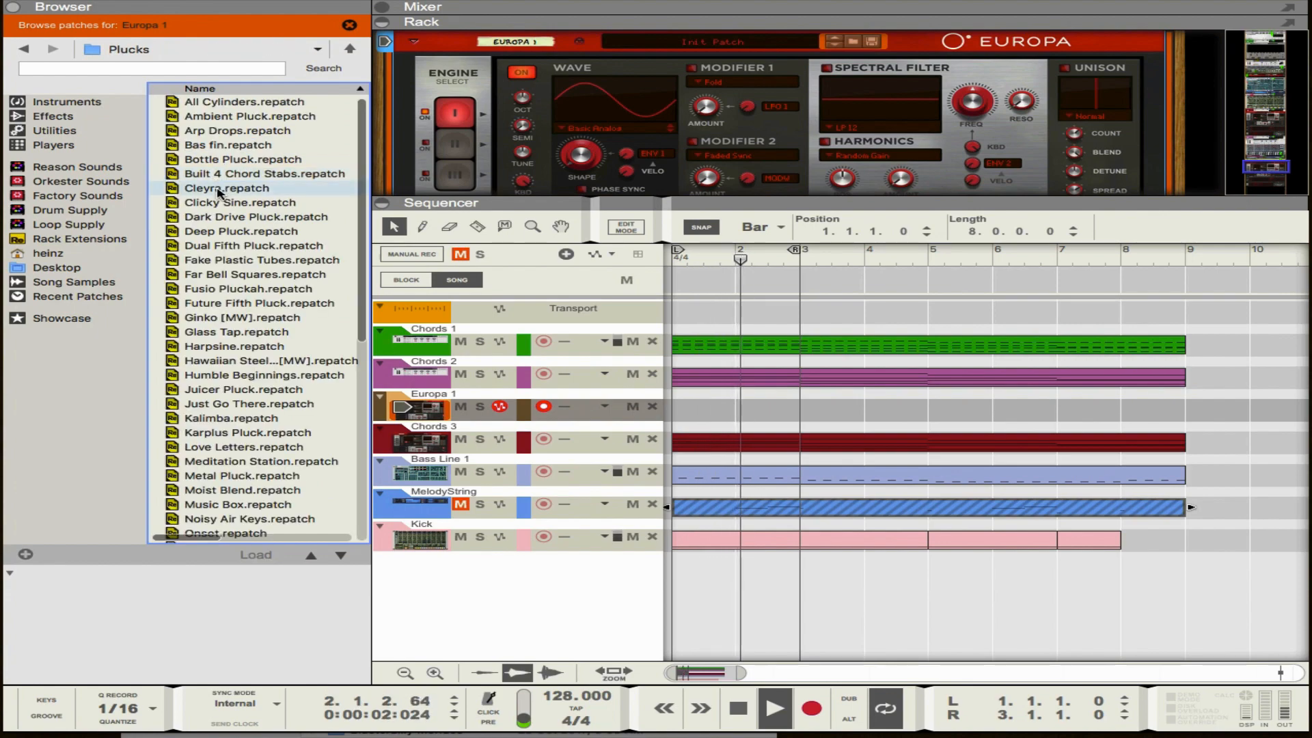
click(287, 202)
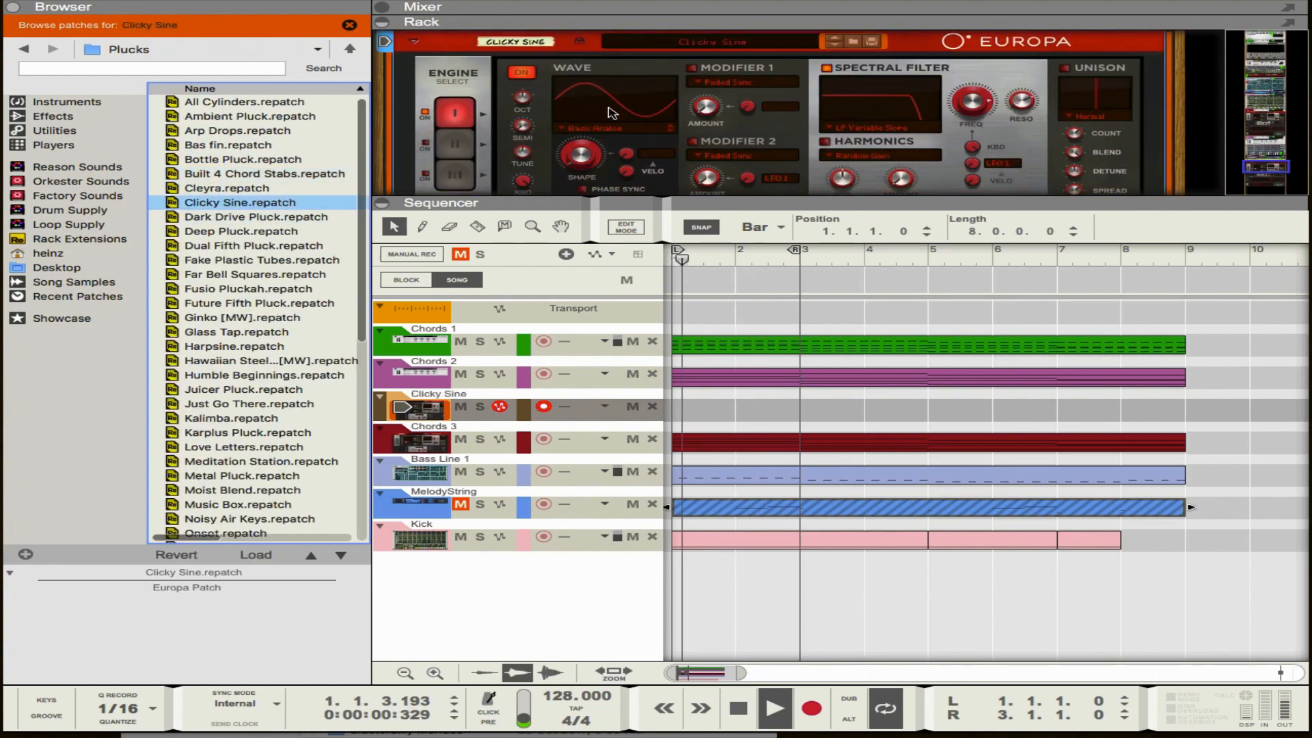
Step: Show the on-screen piano keys and lower the Clicky Sine mix channel's level
key(F4)
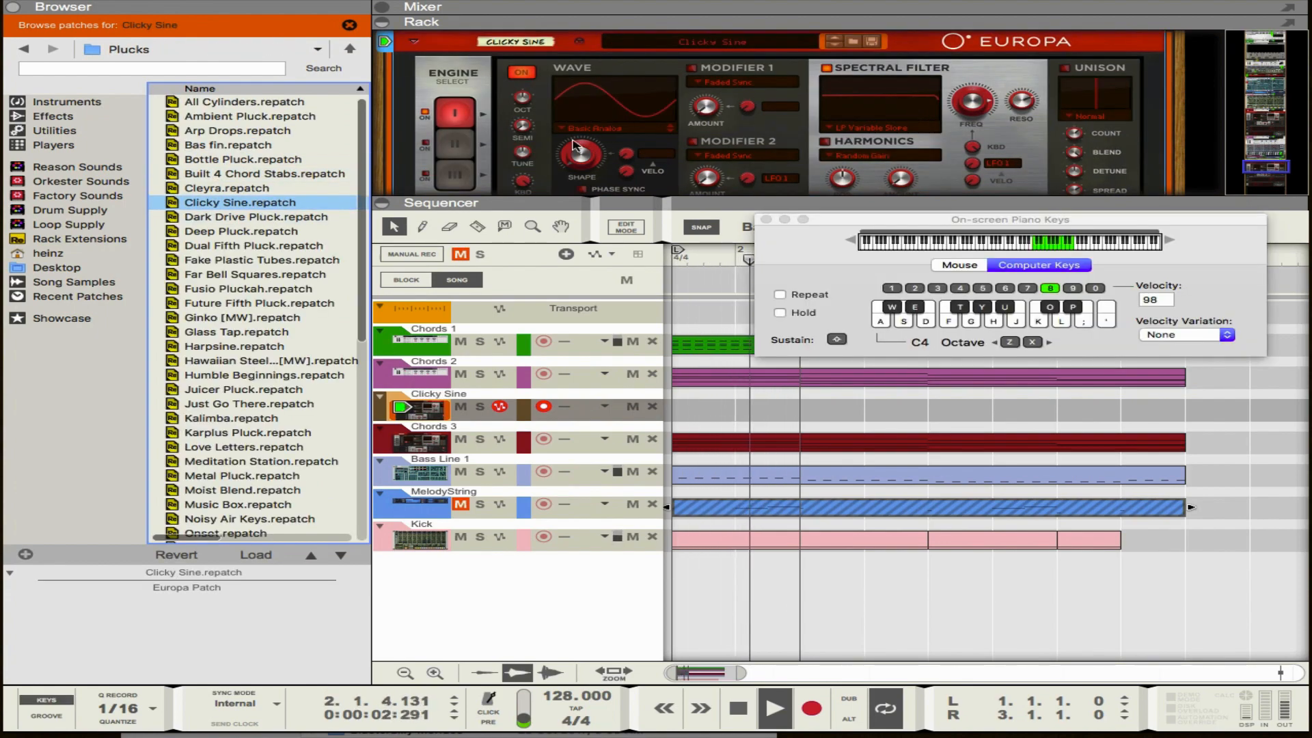
scroll(822, 100, up, 3)
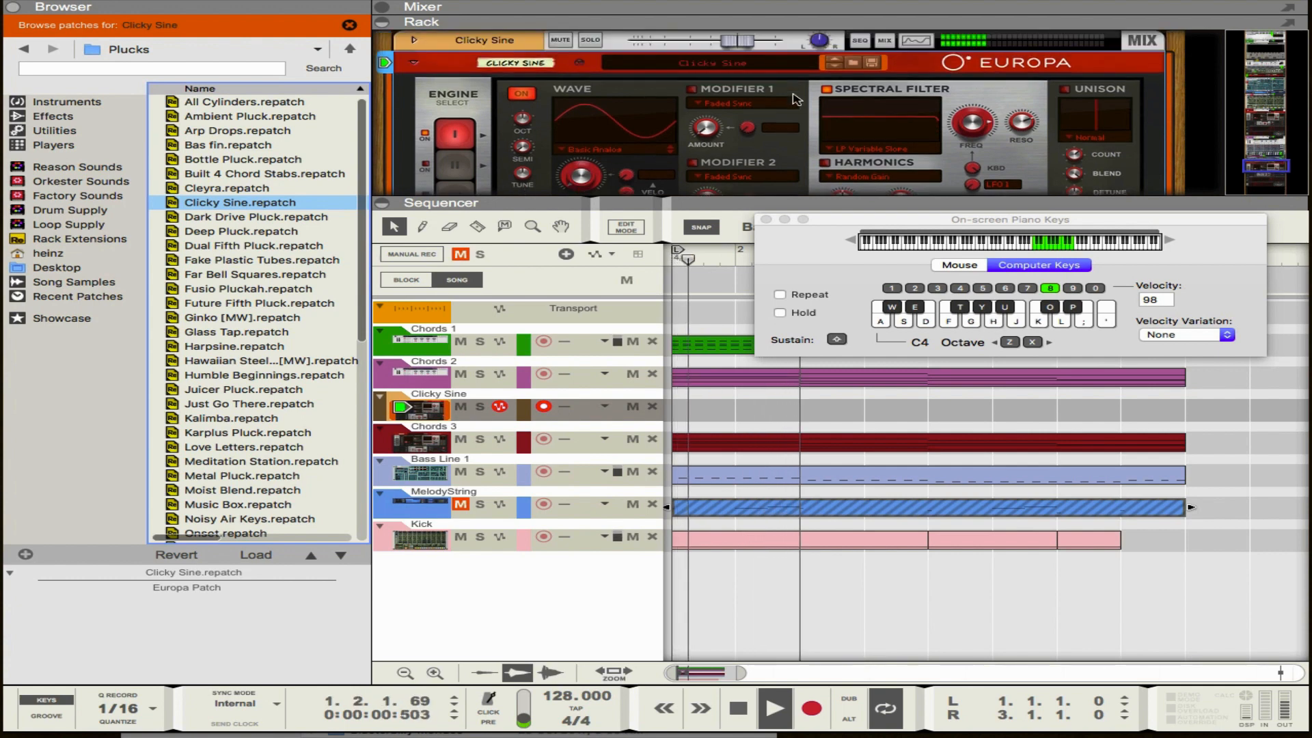
drag(737, 64, 716, 65)
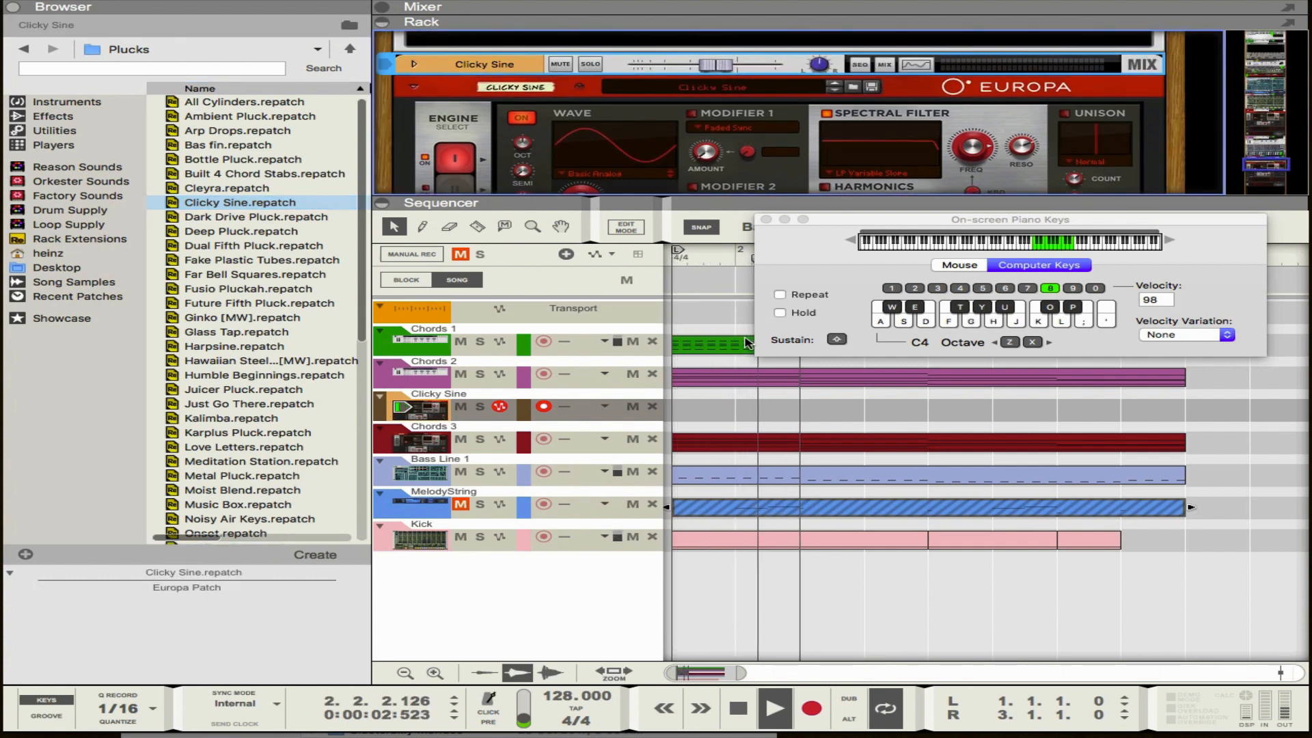
Step: Create a two-bar clip at bar 1 on the Clicky Sine track and open it for note editing
click(698, 410)
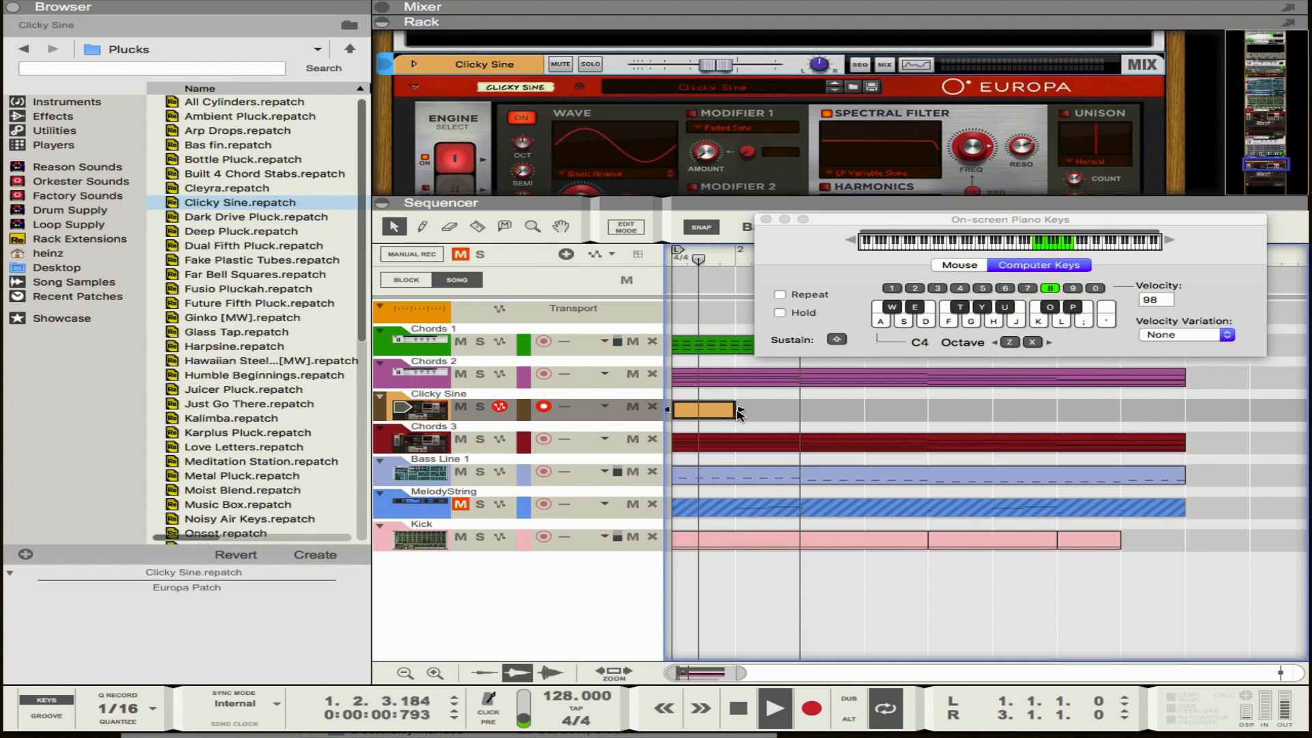
click(766, 219)
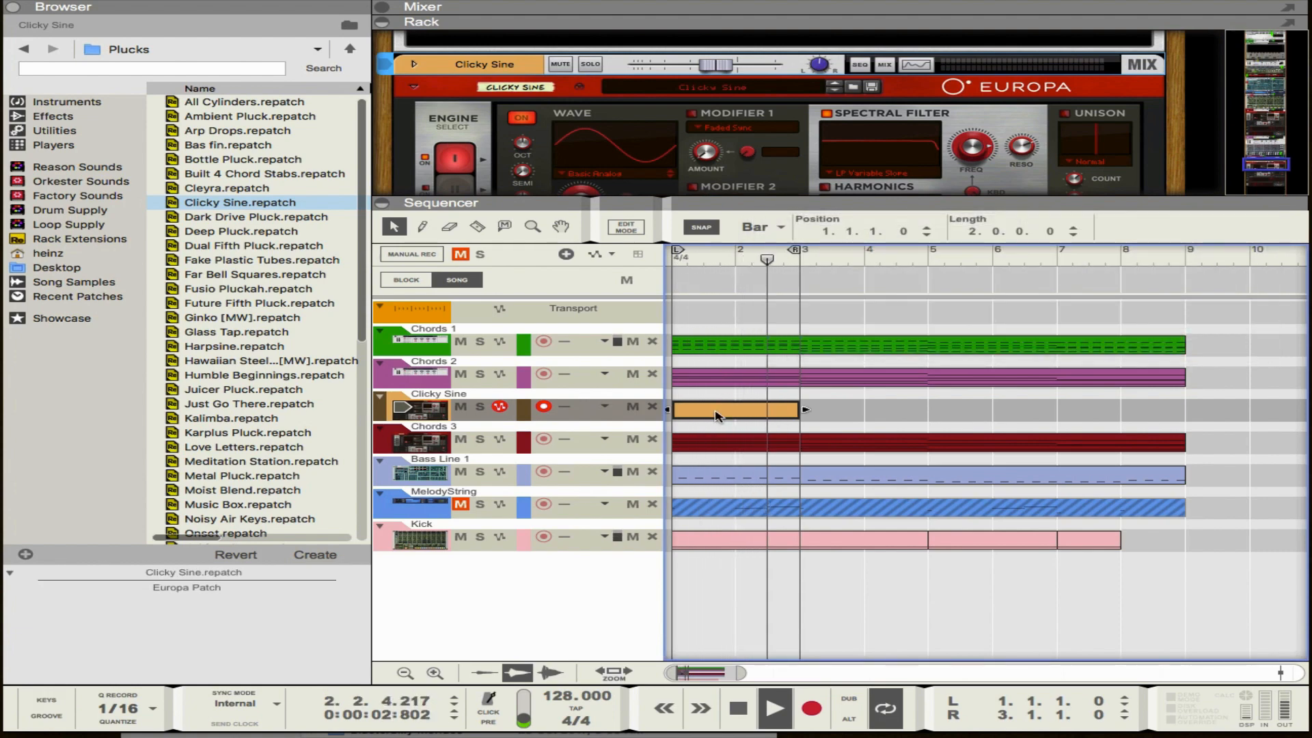
double_click(718, 411)
click(730, 452)
click(733, 442)
scroll(733, 437, up, 3)
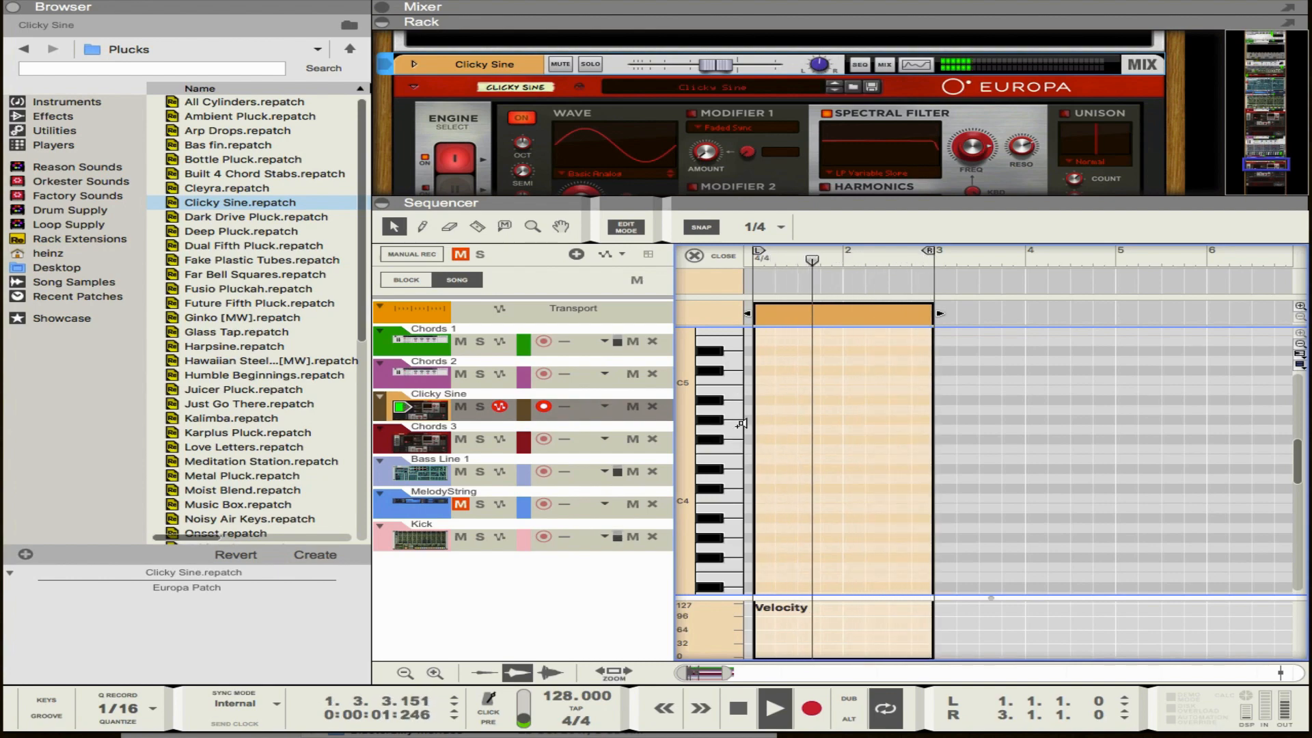
Step: Hide the browser to widen the sequencer's note editor
key(F5)
key(F5)
key(F3)
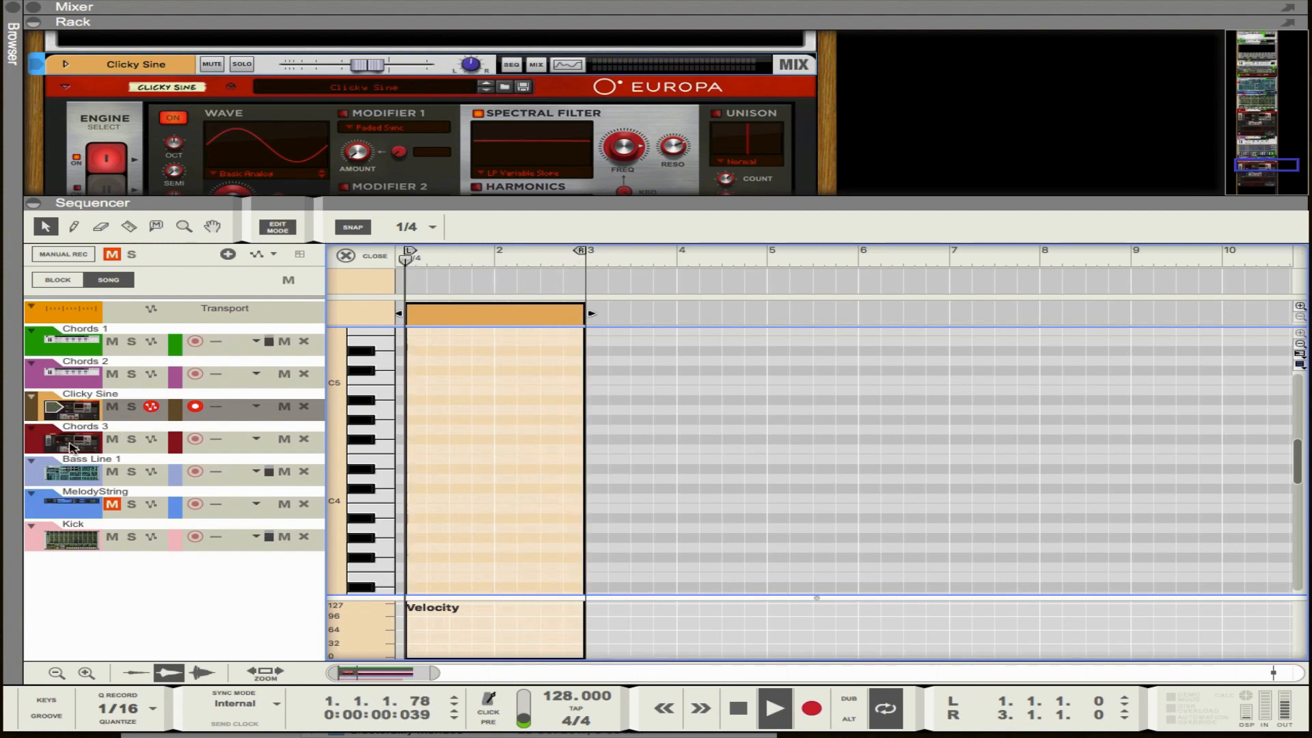
Step: Examine the notes in the Chords 3 and MelodyString clips as a melody reference and return to the Clicky Sine track
click(71, 447)
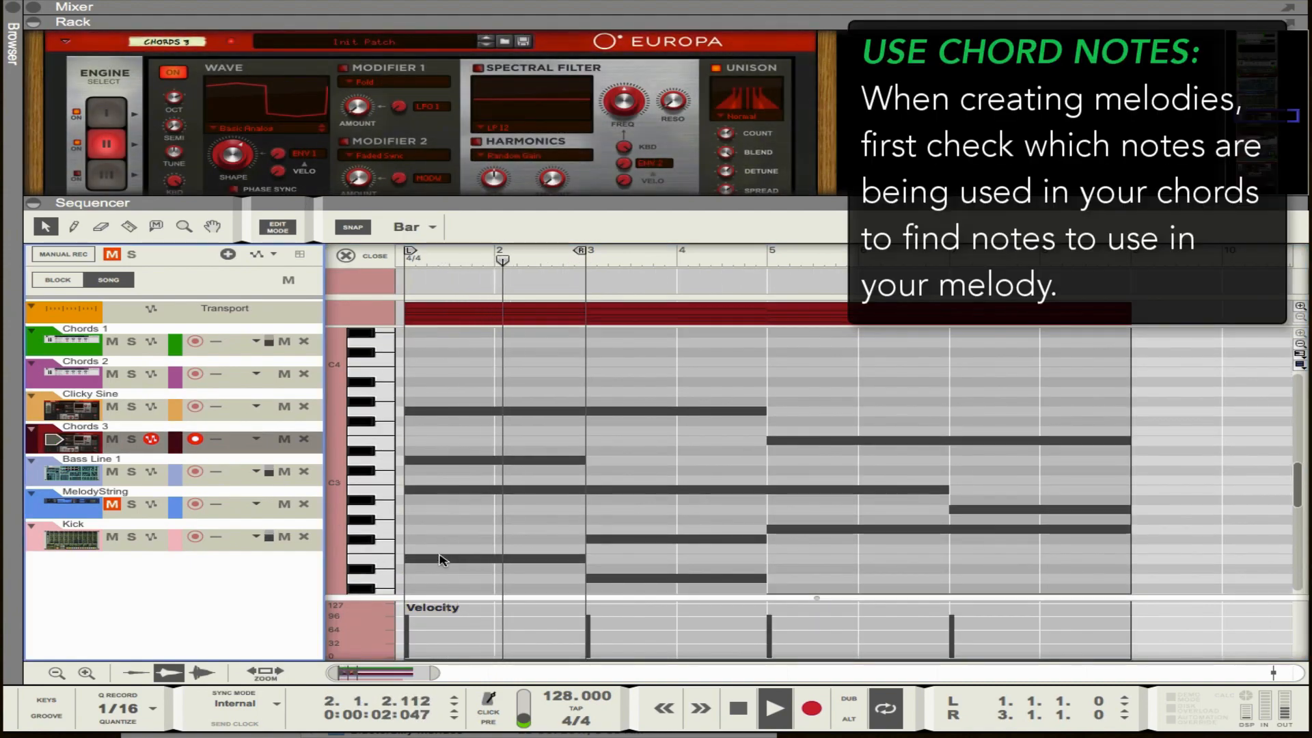
scroll(433, 567, down, 1)
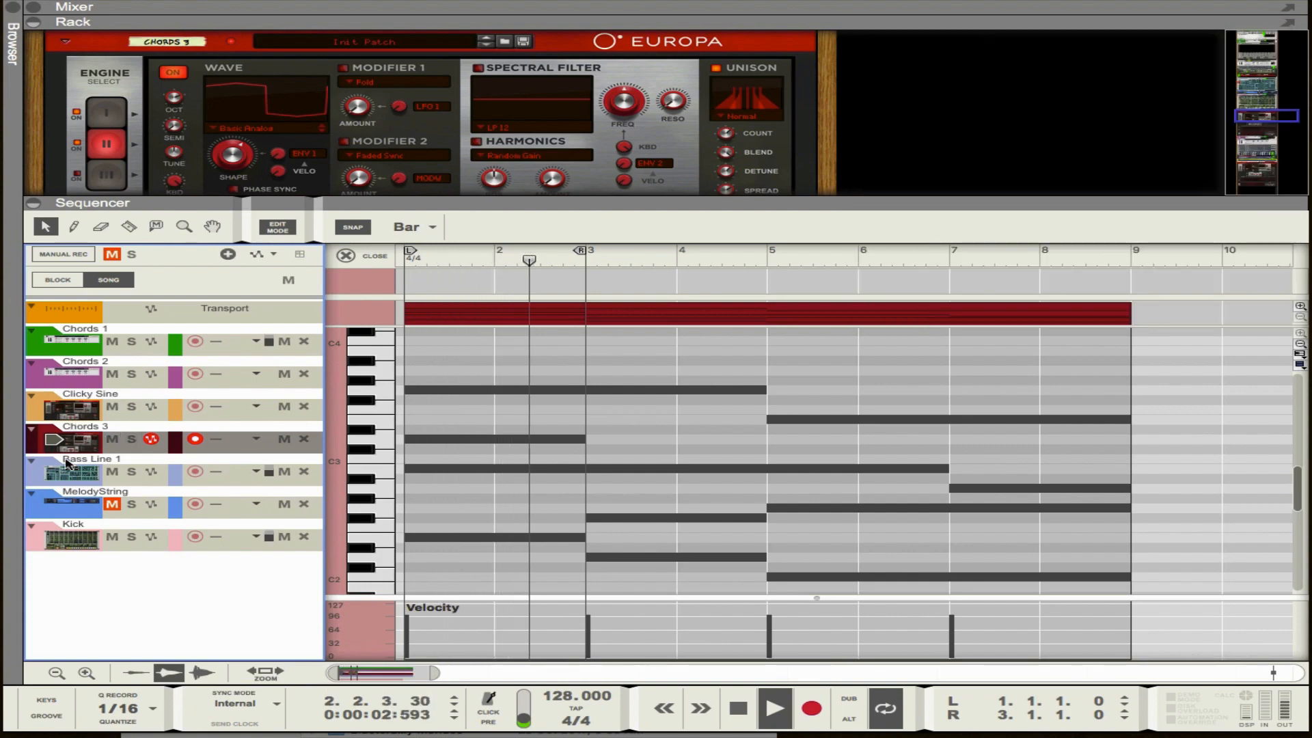
click(74, 506)
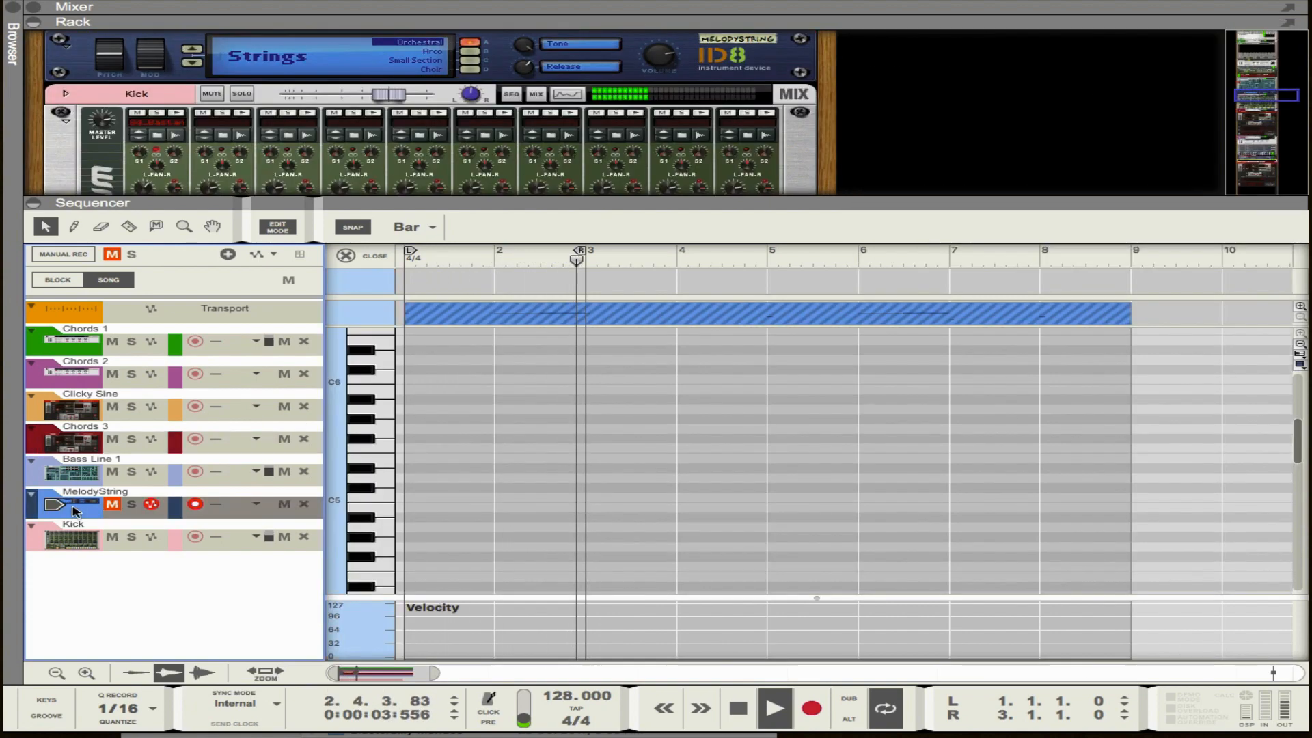
click(79, 411)
click(360, 435)
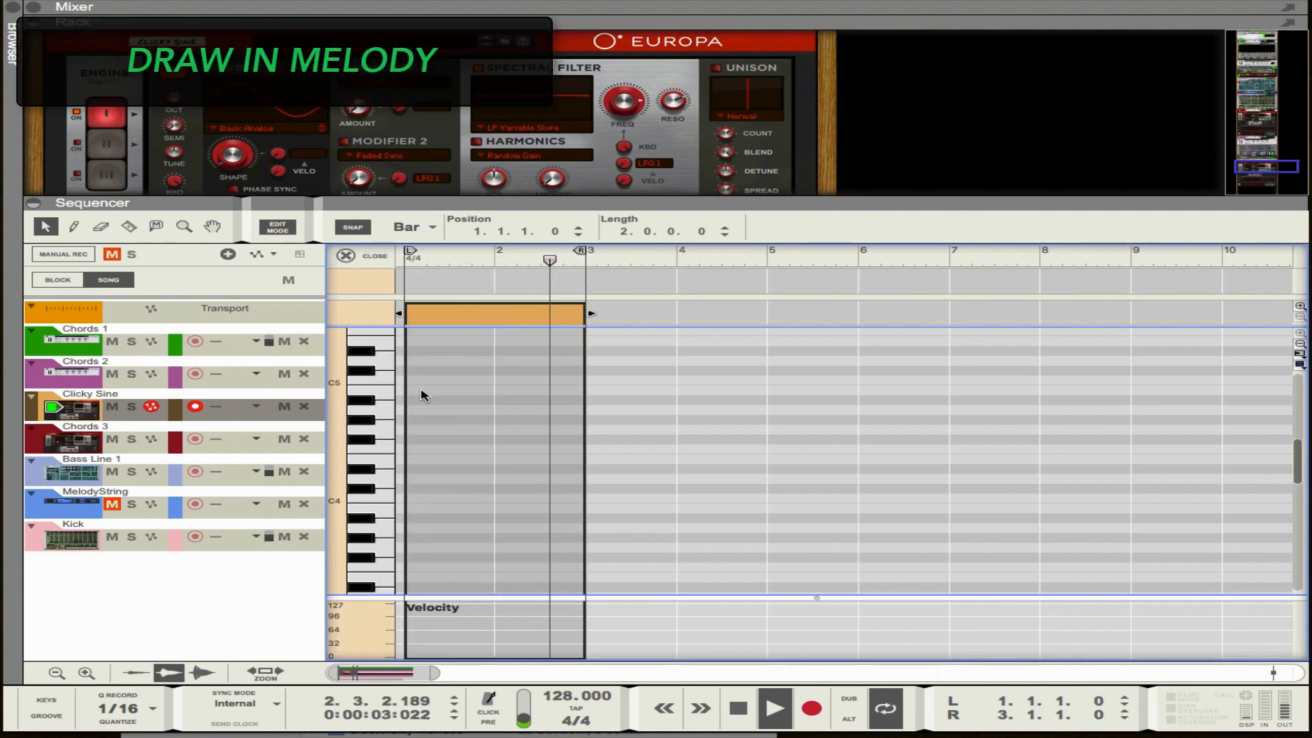
Step: With 1/8 snap, draw a B4 note at the start of the Clicky Sine clip and a G4 note at 1.2.1
double_click(425, 395)
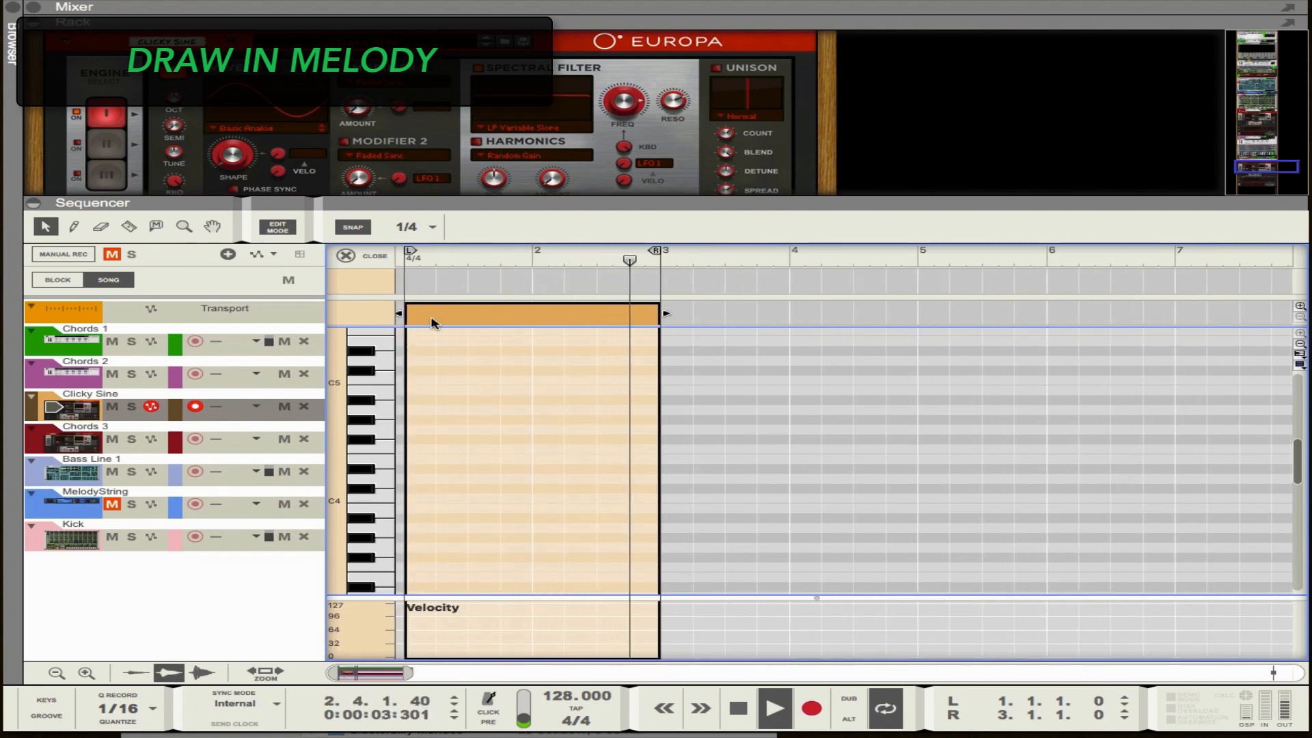
click(410, 227)
click(422, 272)
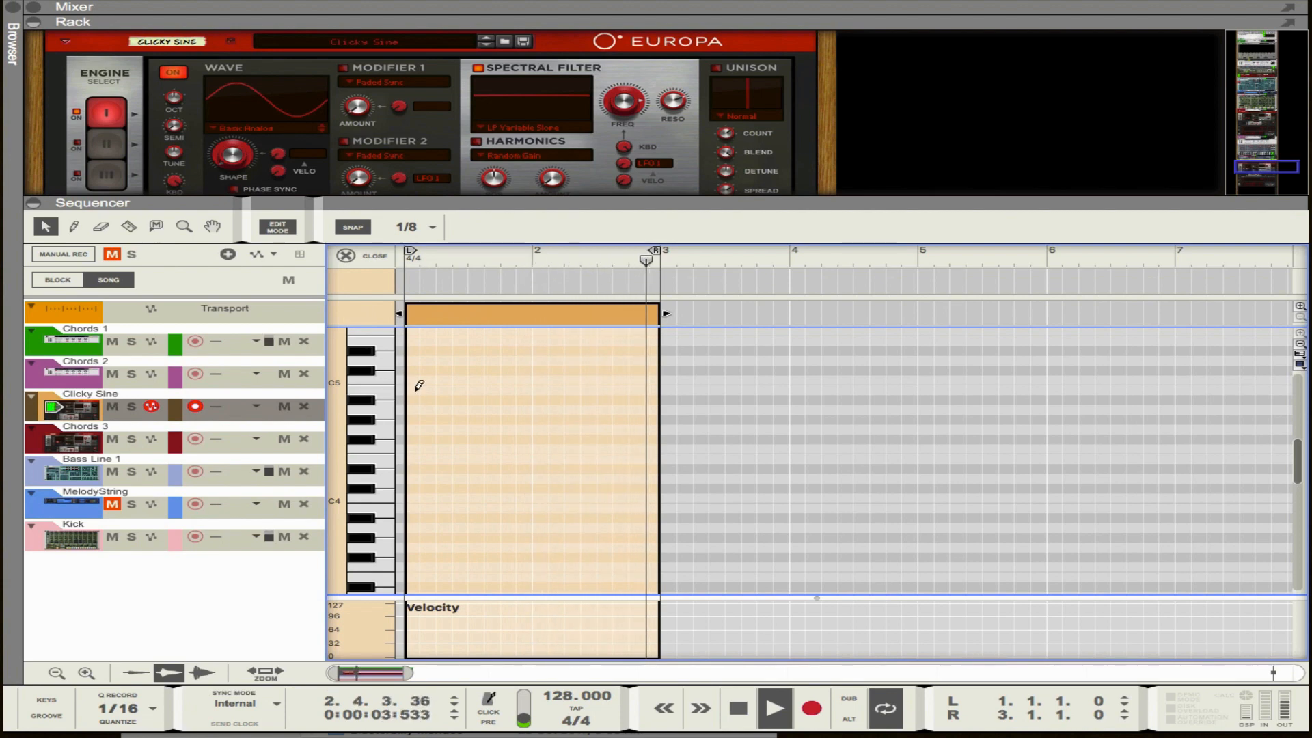
click(410, 390)
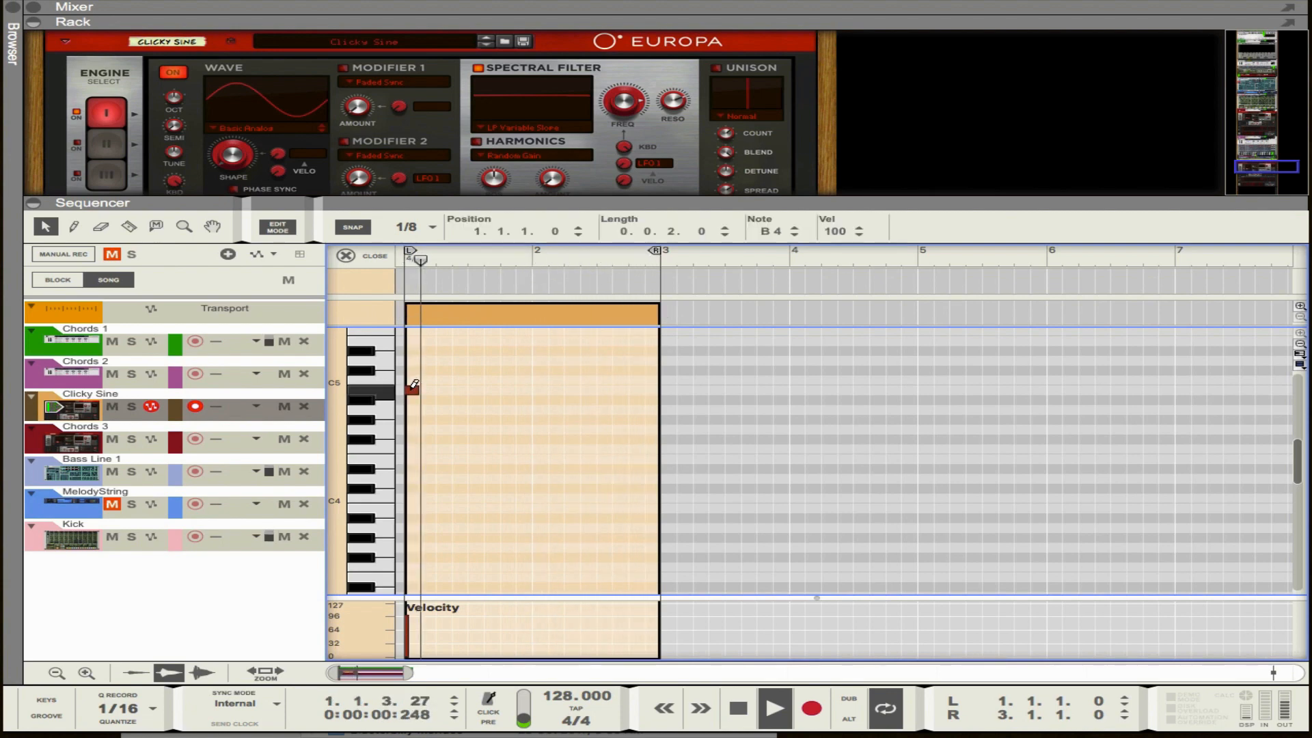
click(460, 429)
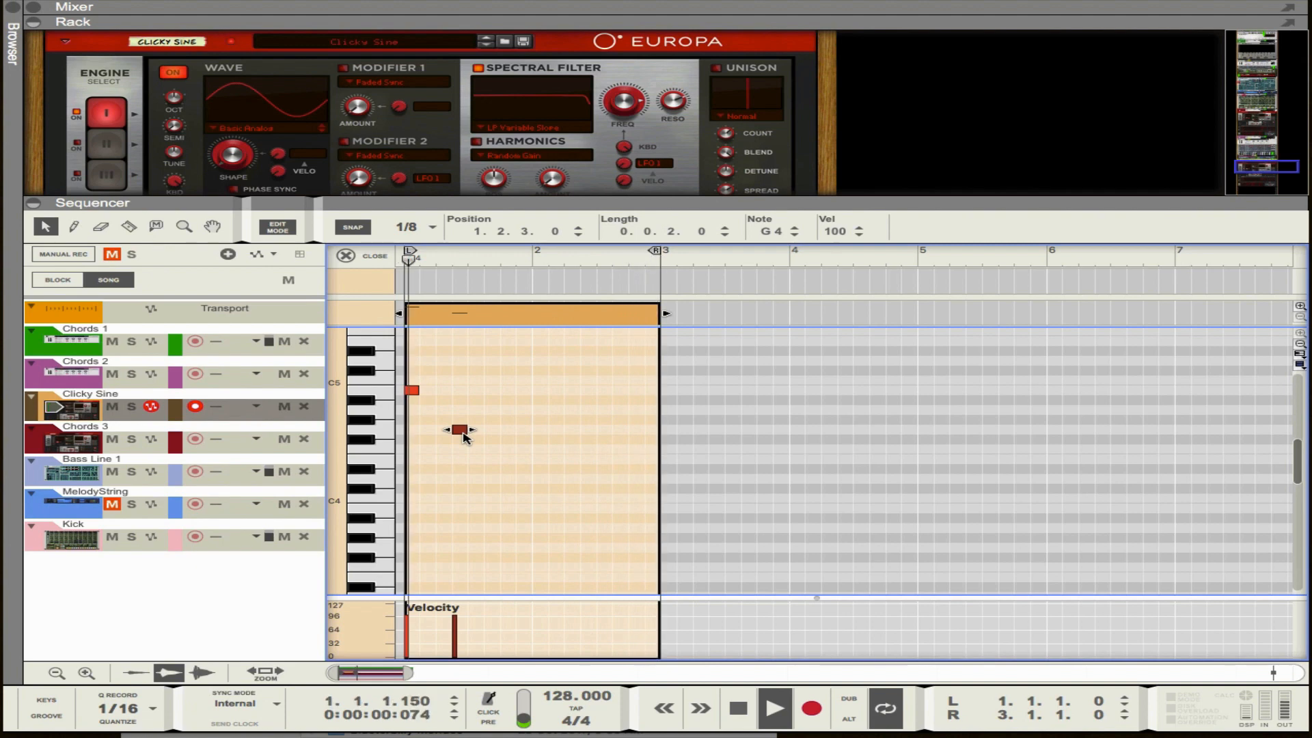
drag(451, 435, 434, 434)
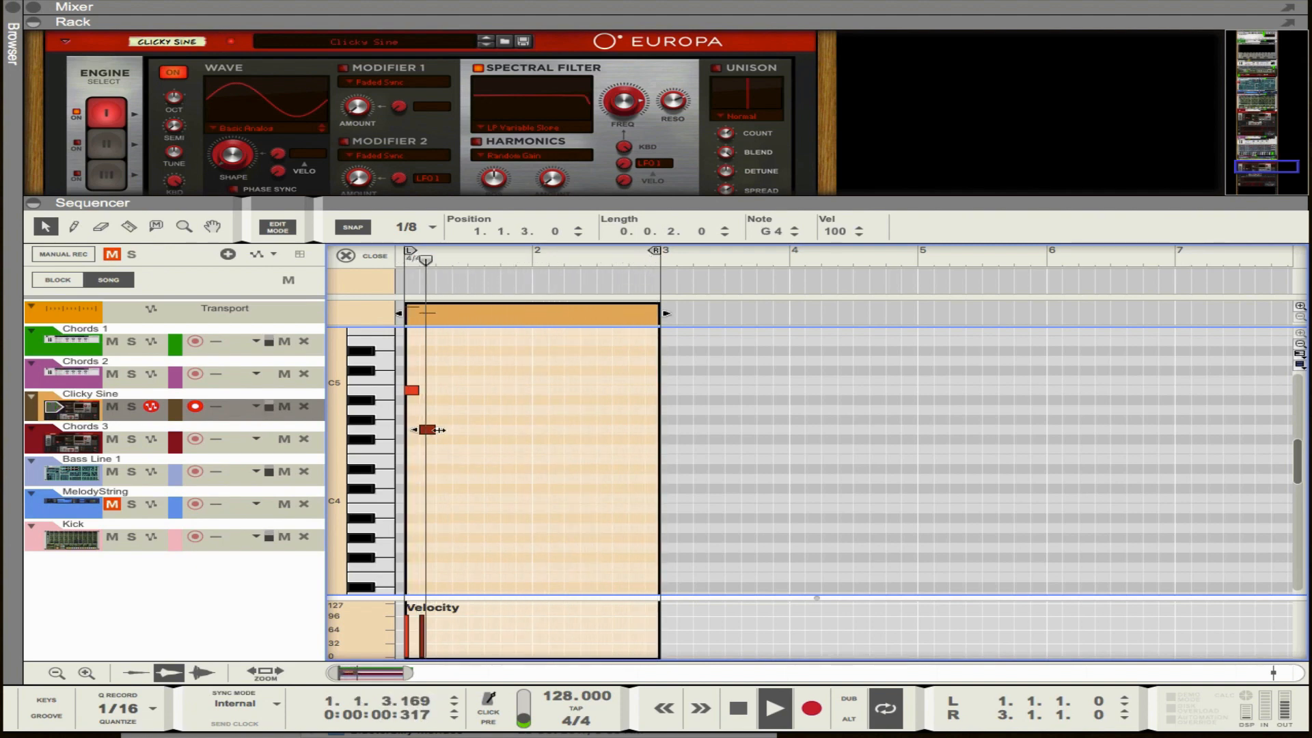
drag(428, 430, 451, 434)
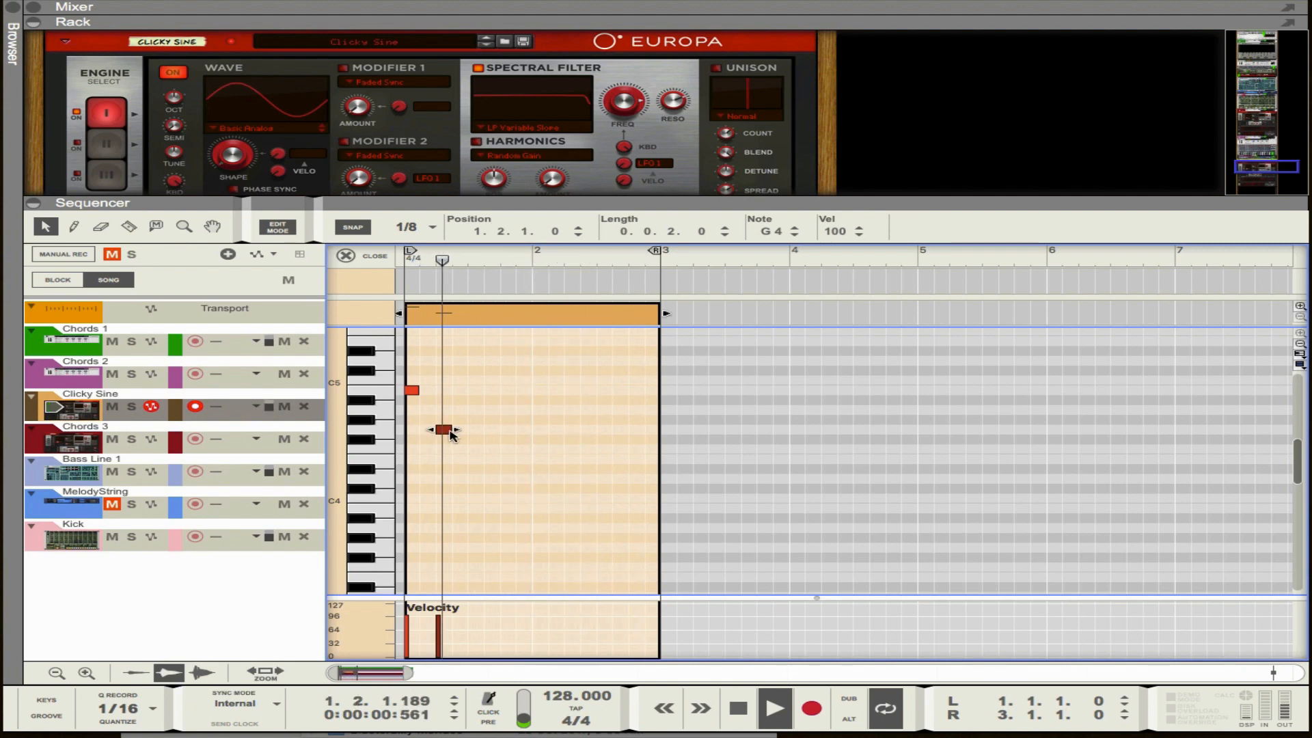
Step: Change the snap grid to 1/16 and move the G4 note to 1.1.4
click(404, 228)
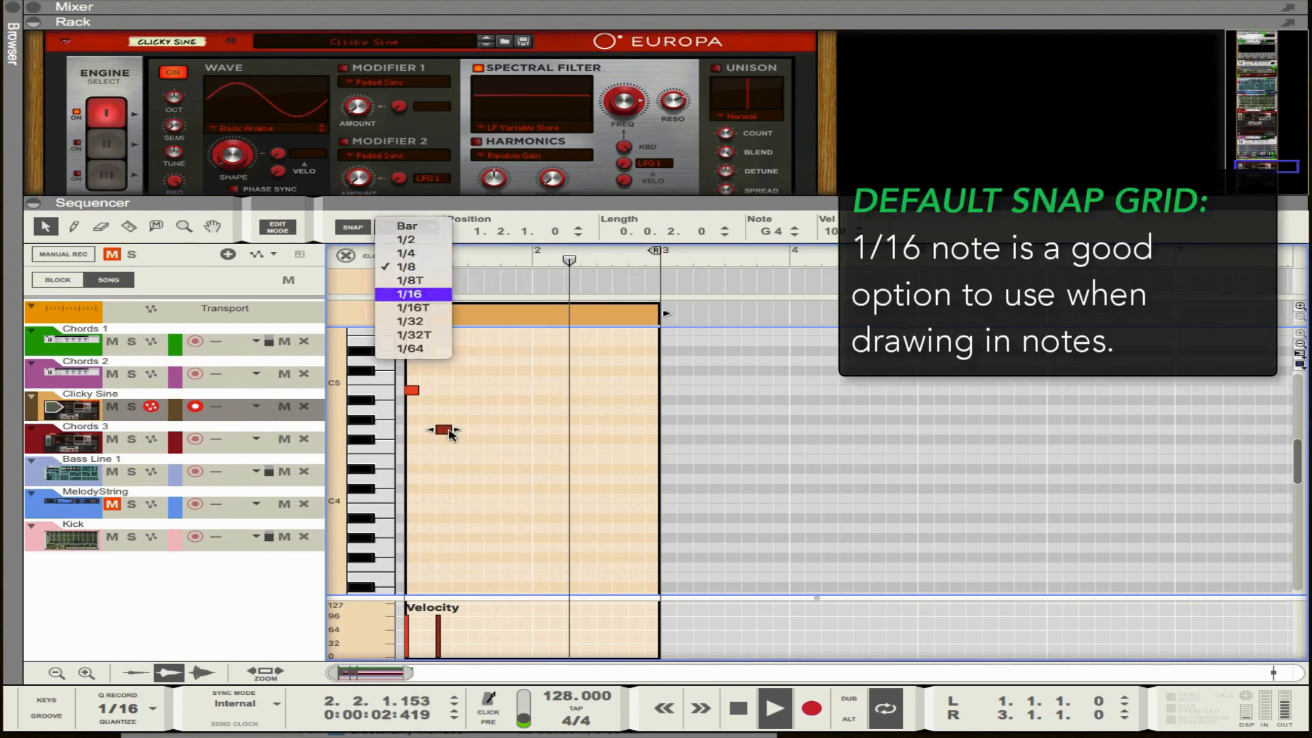
click(410, 290)
drag(448, 435, 440, 435)
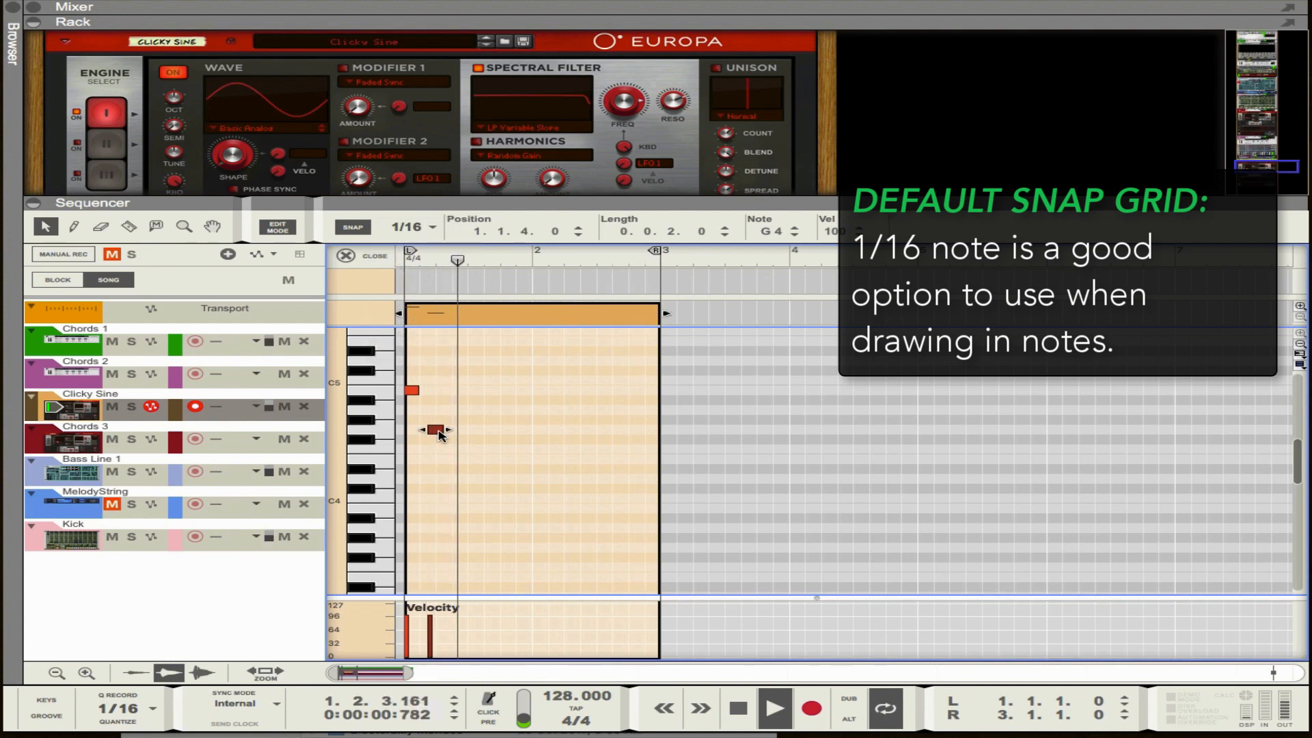
Step: Duplicate the B4 and G4 notes to start at 1.2.3, and lower the copied B4 to E4
scroll(439, 434, up, 5)
scroll(440, 435, left, 3)
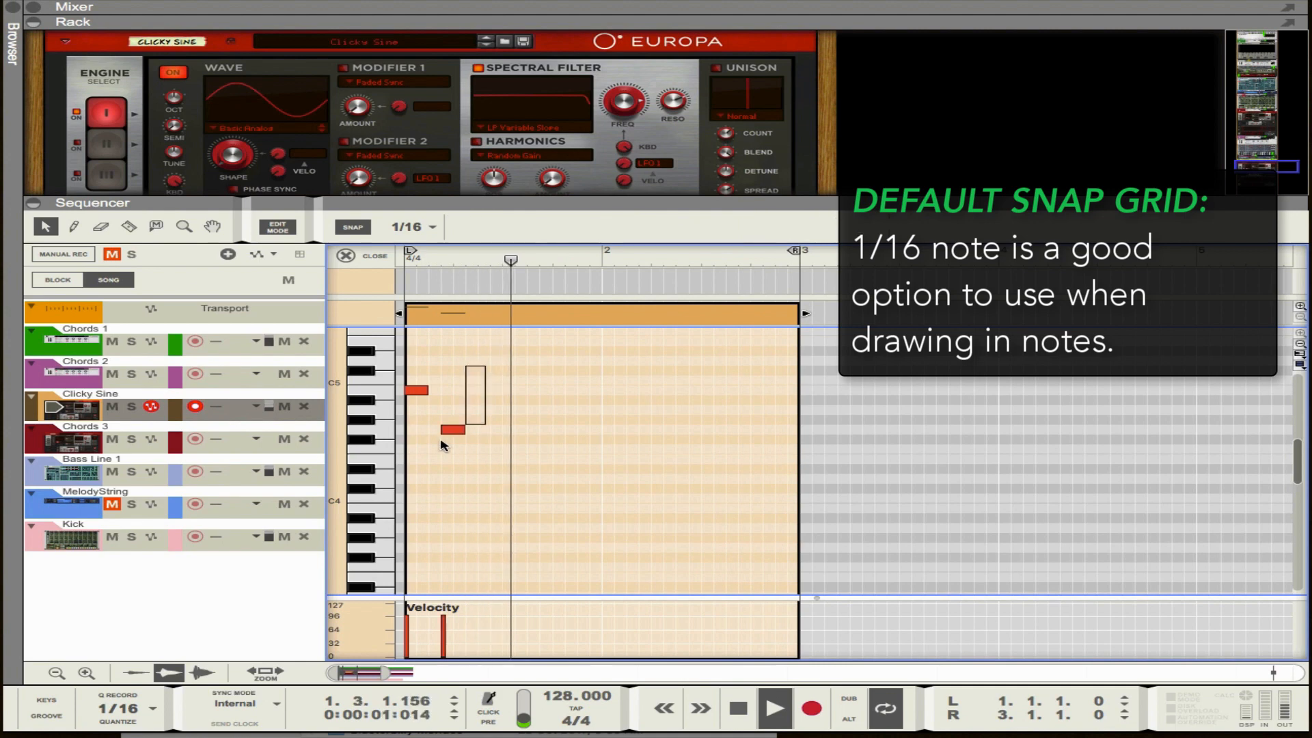
shift+click(424, 391)
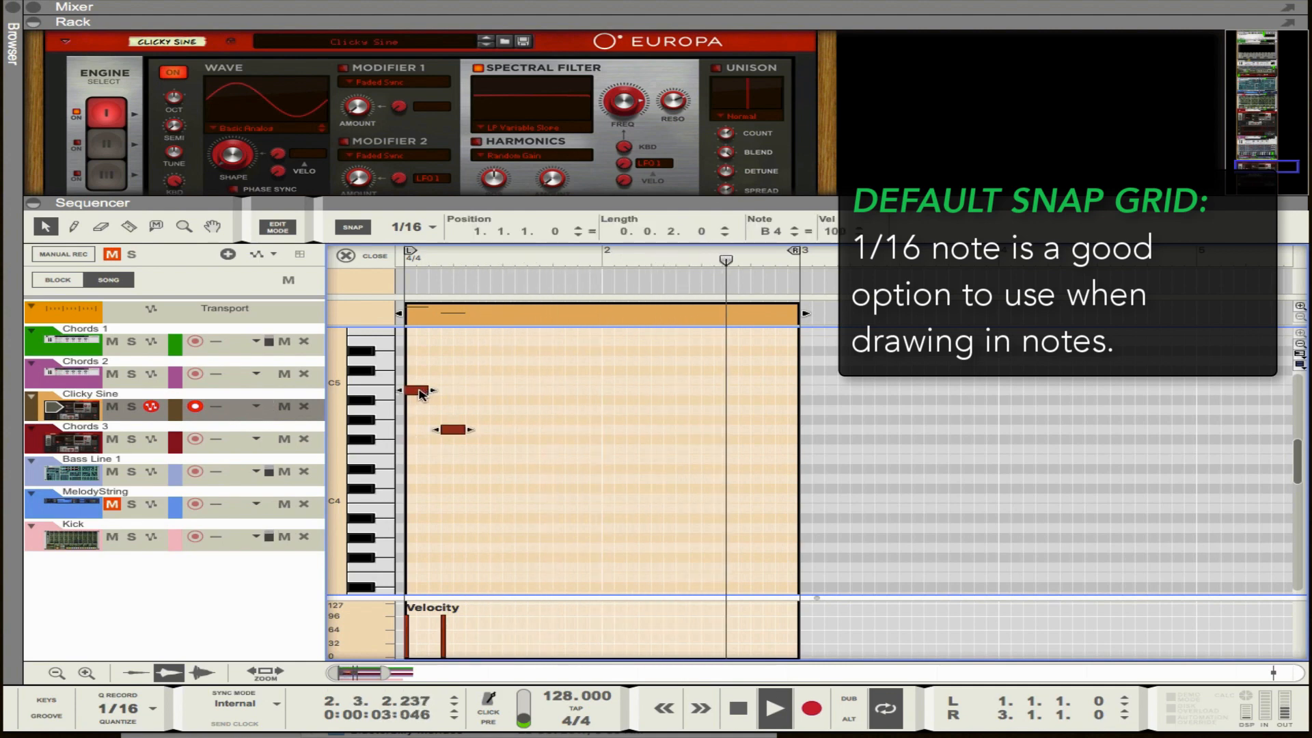
drag(428, 391, 492, 392)
click(494, 408)
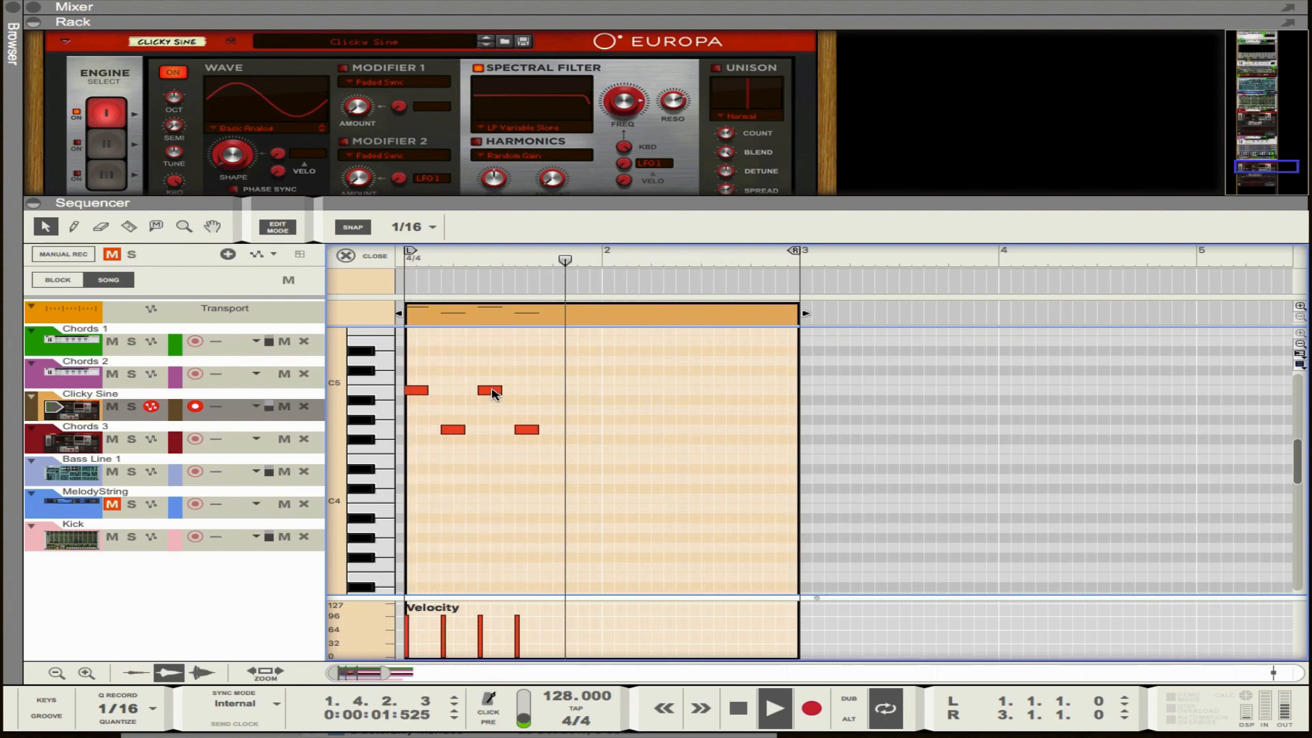
drag(495, 395, 497, 463)
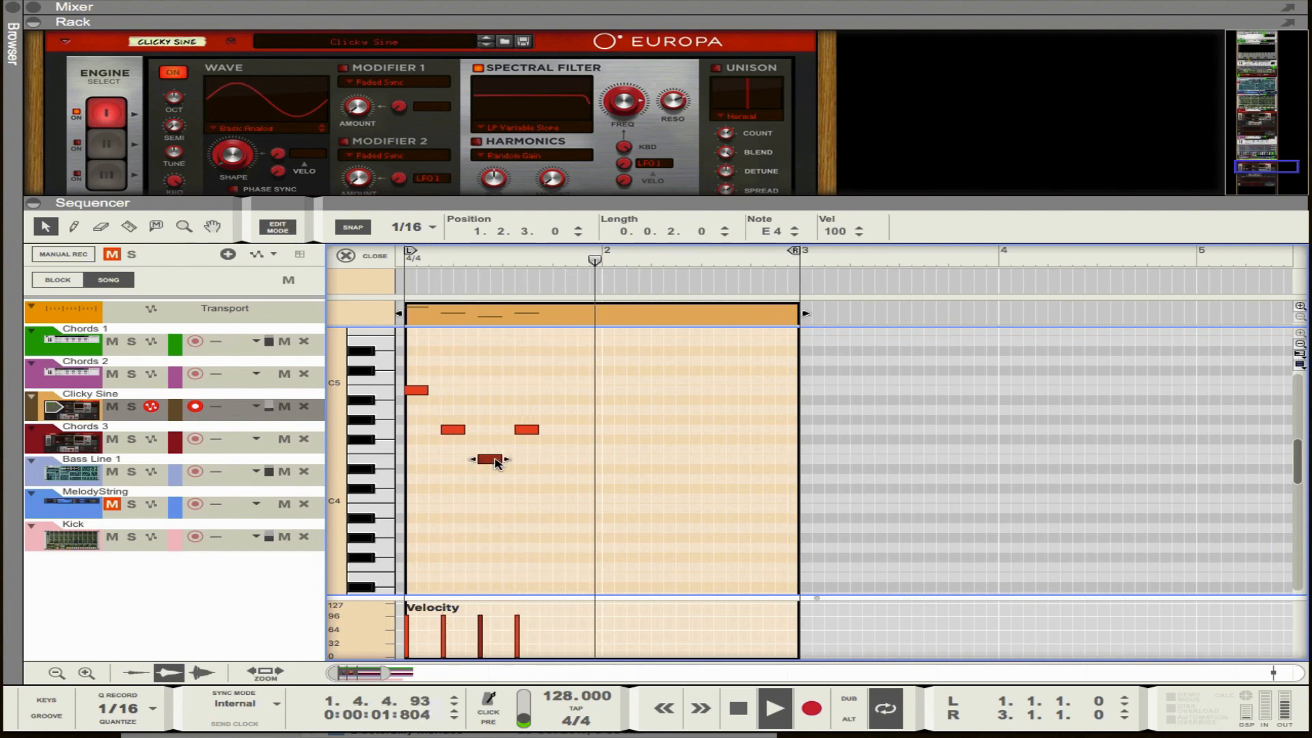
Step: Copy the last G4 to F#4 at 1.4.1 and repeat that note four more times, every three sixteenths
click(524, 432)
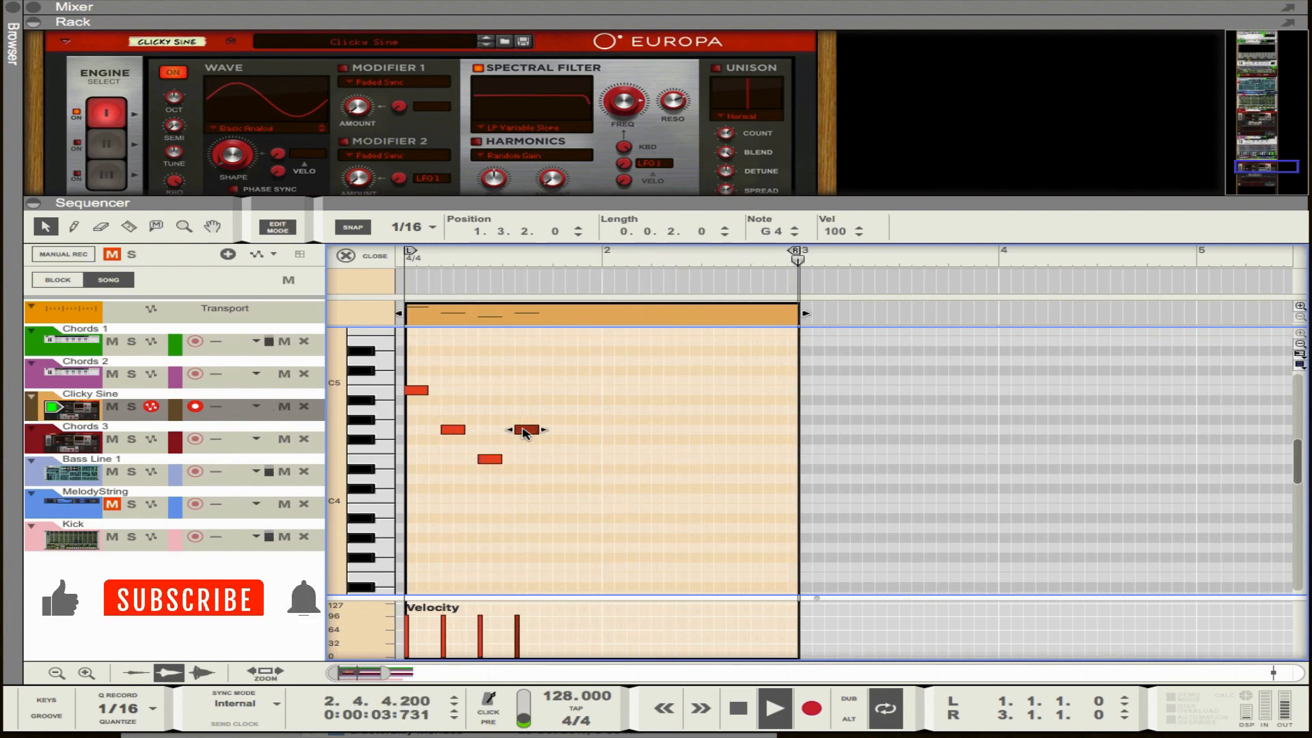
drag(544, 435, 574, 438)
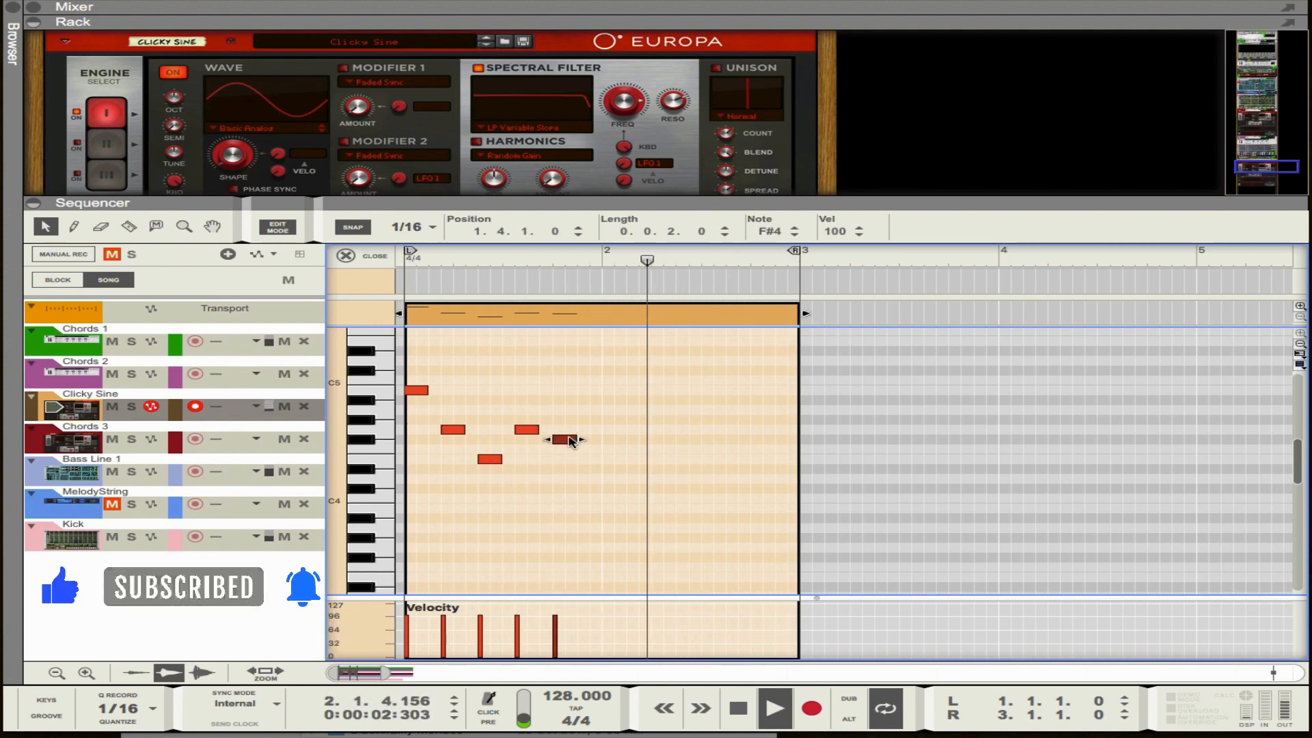
drag(573, 441, 611, 442)
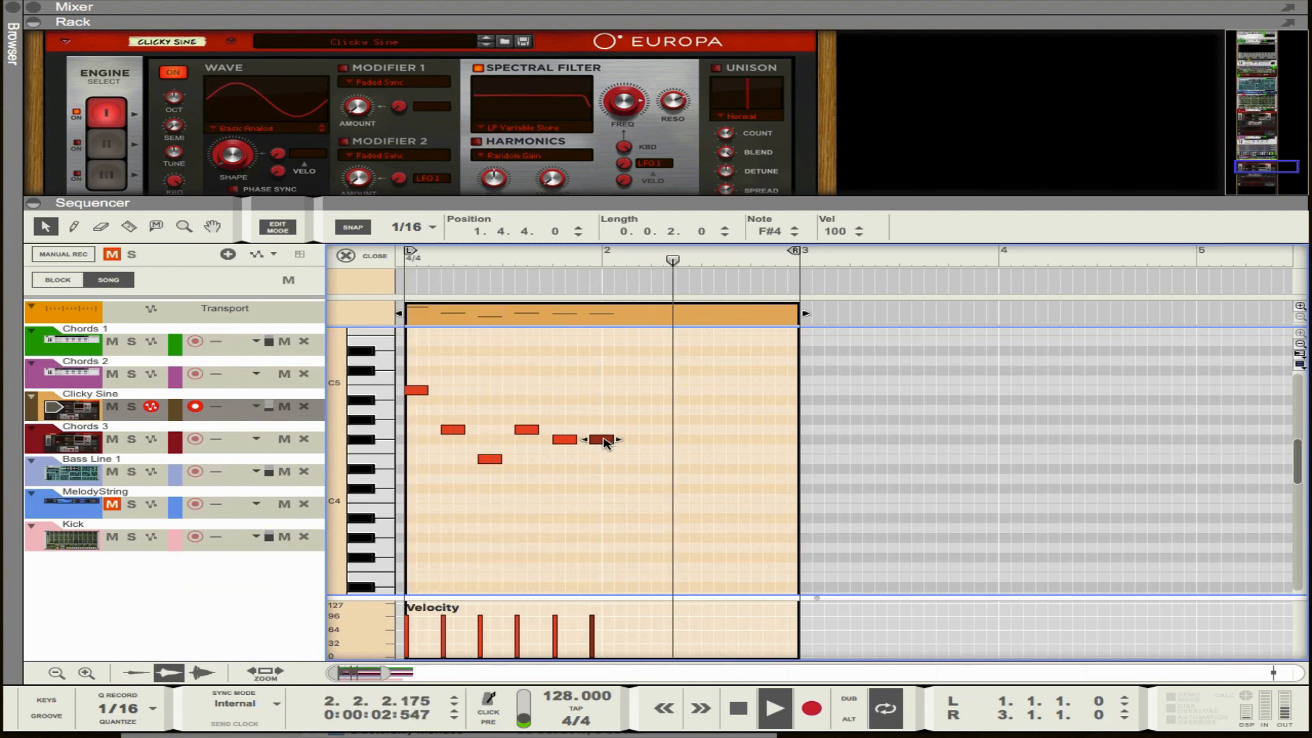
drag(604, 441, 641, 441)
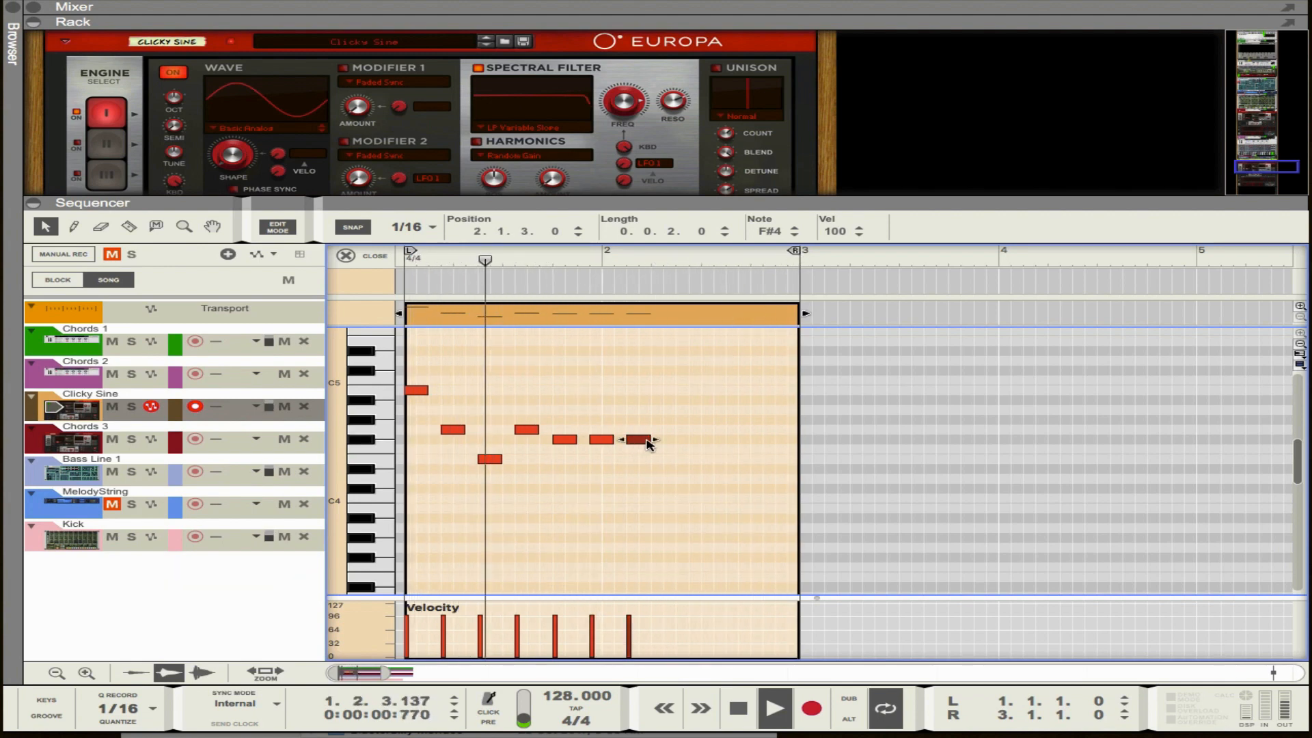
drag(646, 439, 683, 441)
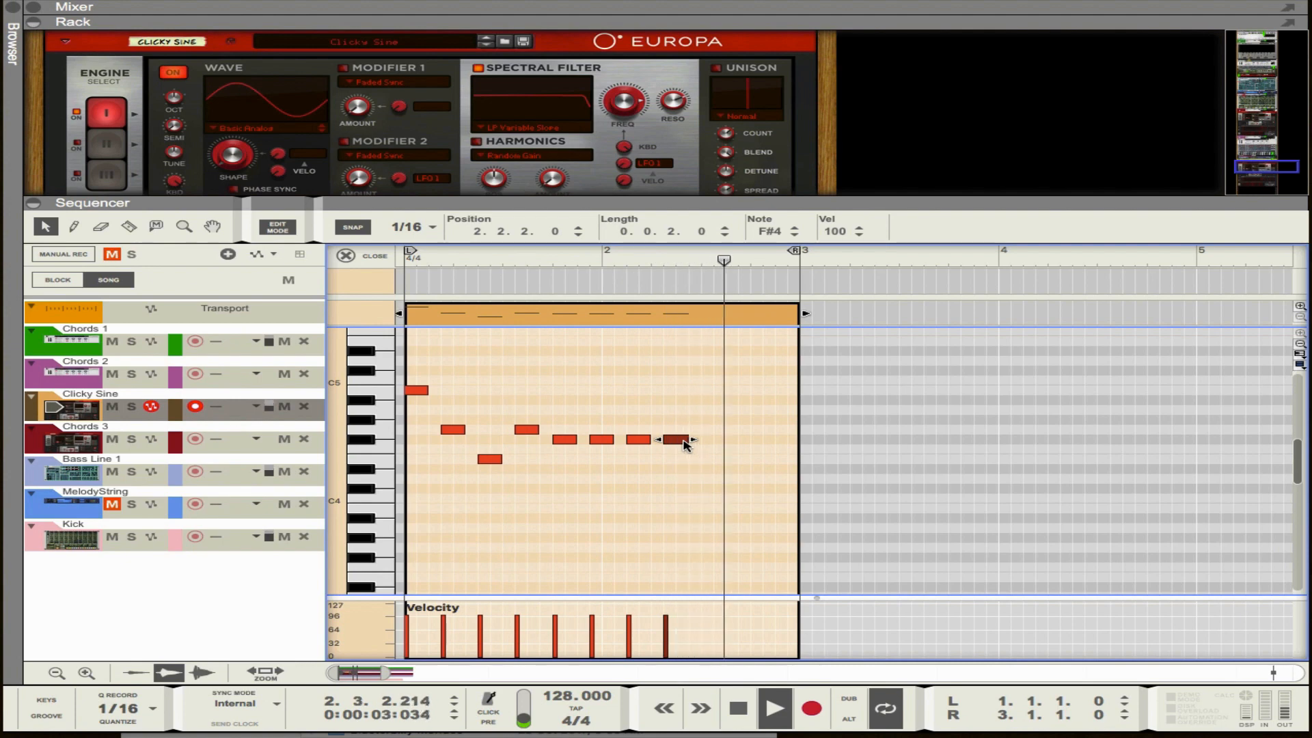
drag(685, 445, 717, 441)
click(711, 465)
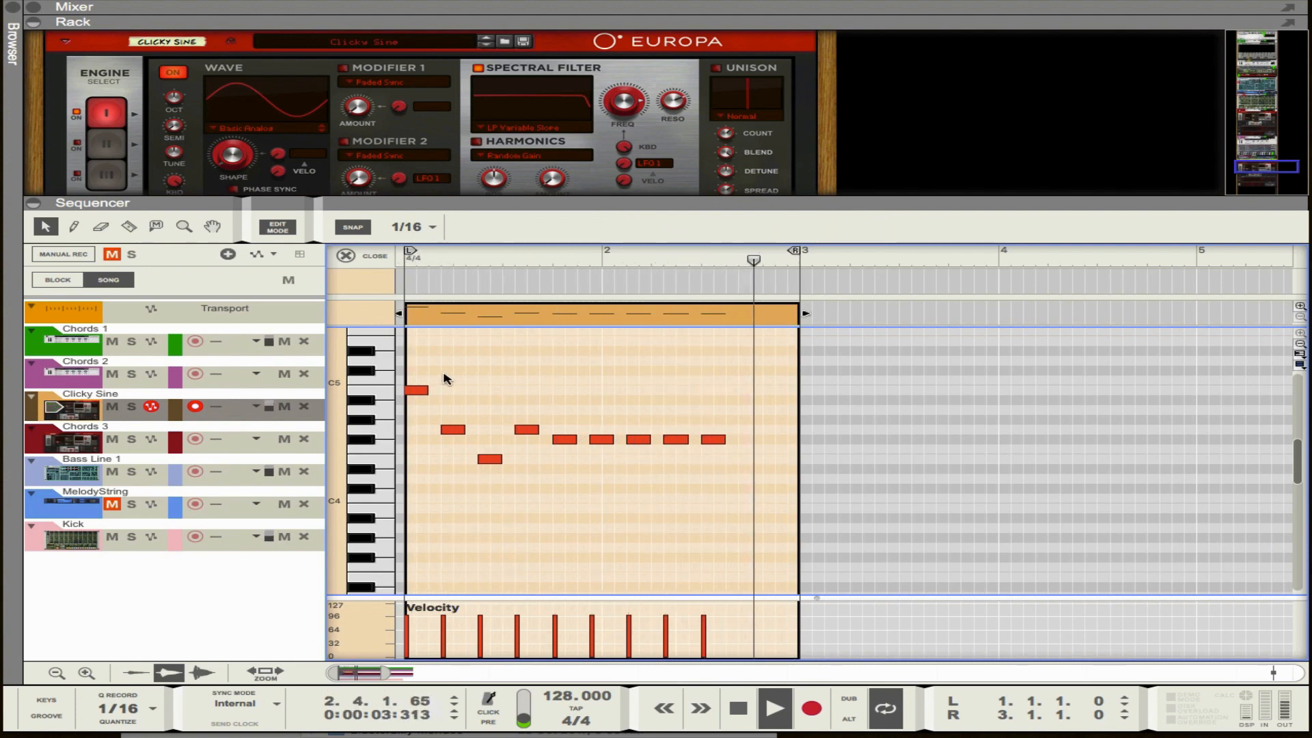
Step: Repeat the two-bar Clicky Sine clip at bars 3, 5 and 7, and extend the loop's right locator to bar 9
click(372, 258)
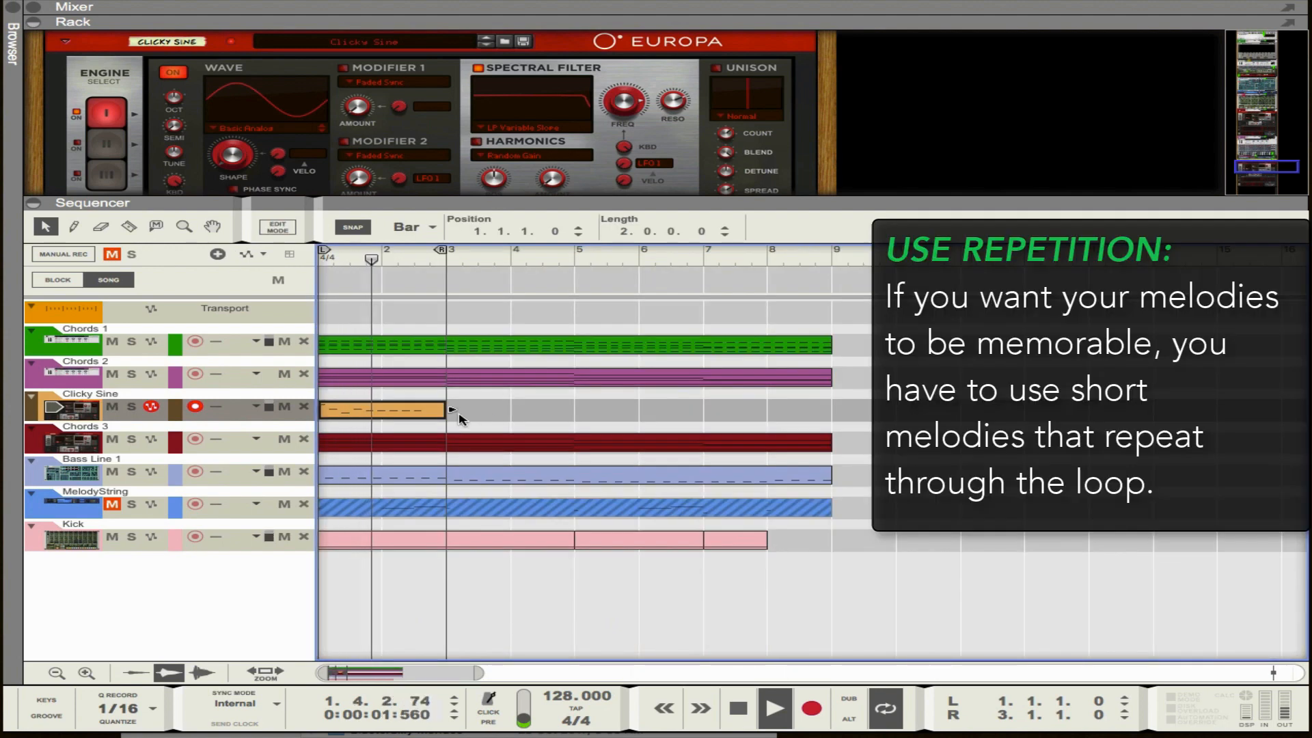
drag(392, 414, 785, 424)
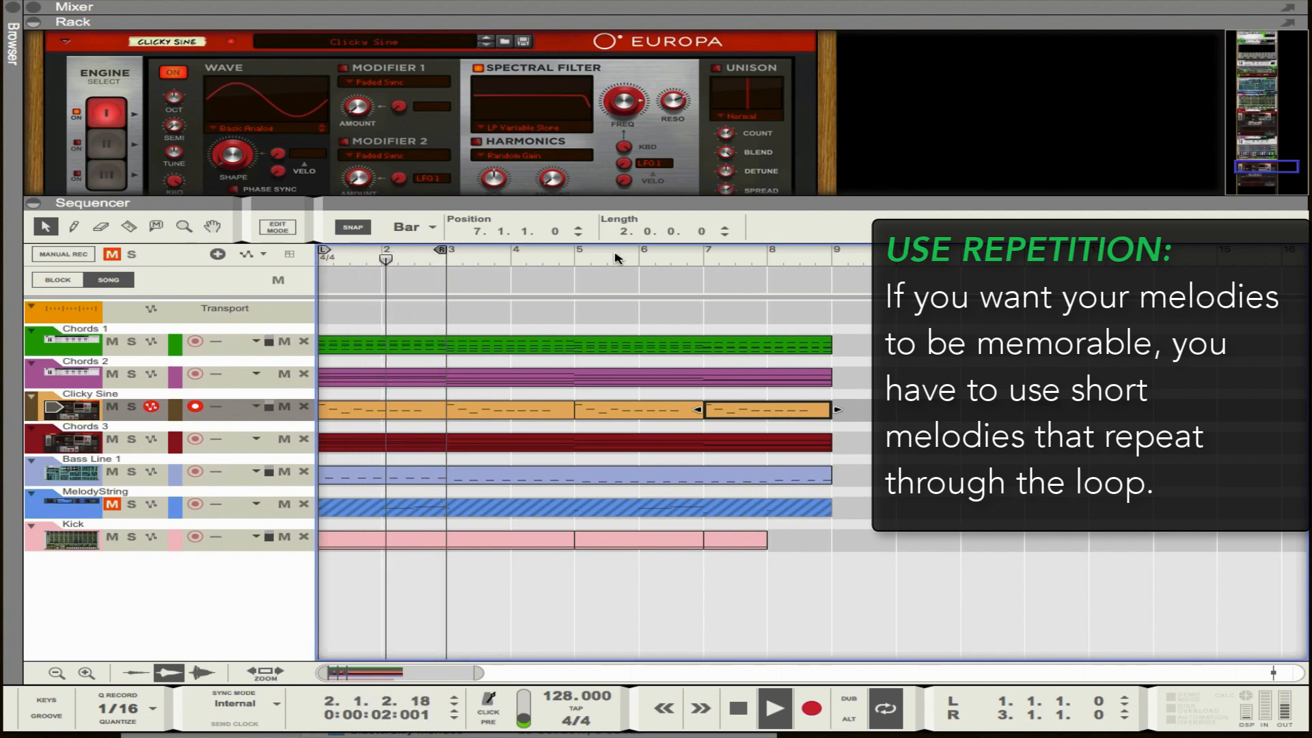
drag(441, 250, 827, 250)
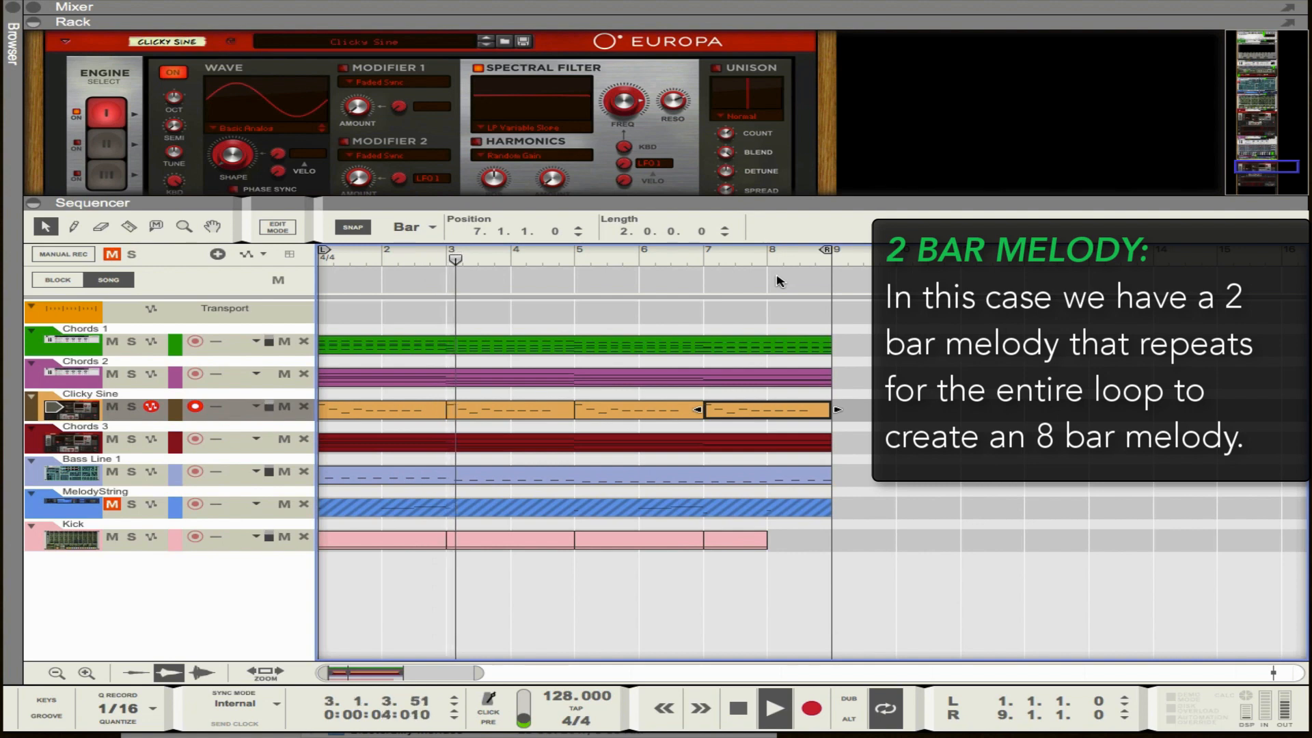
Step: Open the Clicky Sine clip at bar 7 for editing and delete its five repeated F#4 notes
click(666, 399)
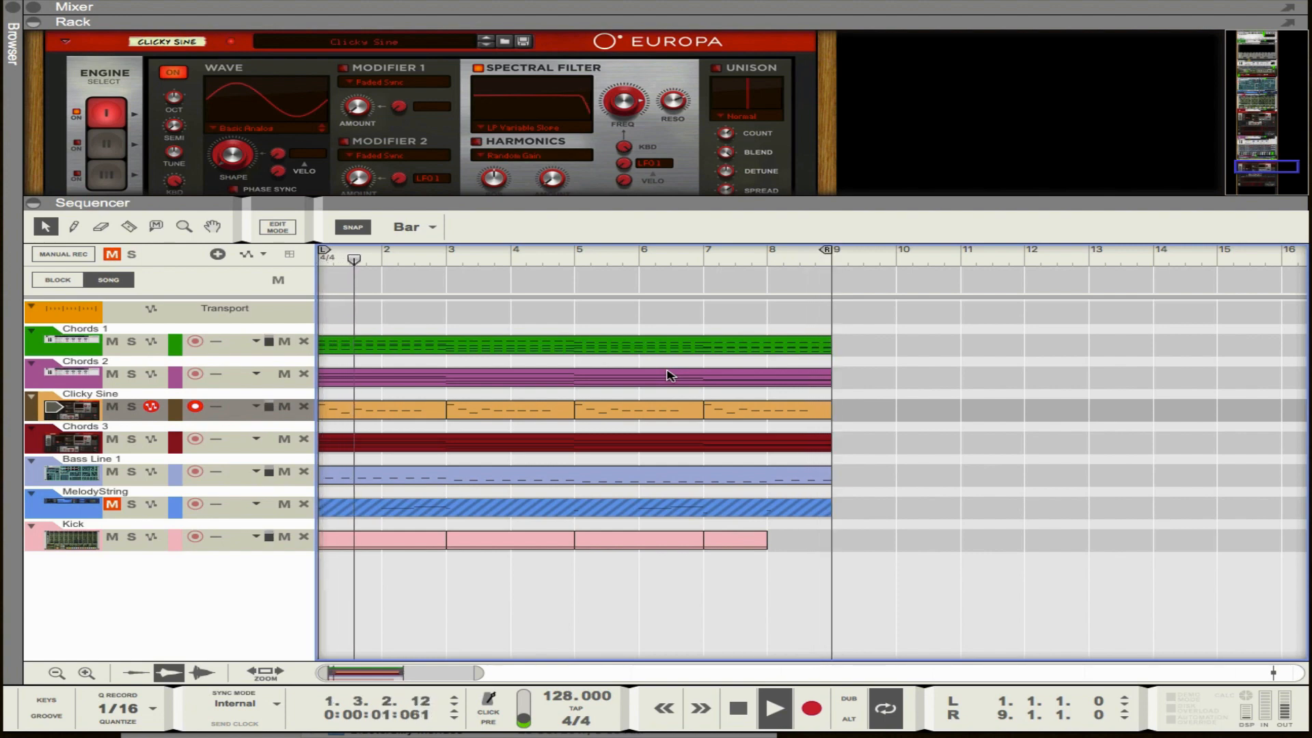
click(385, 409)
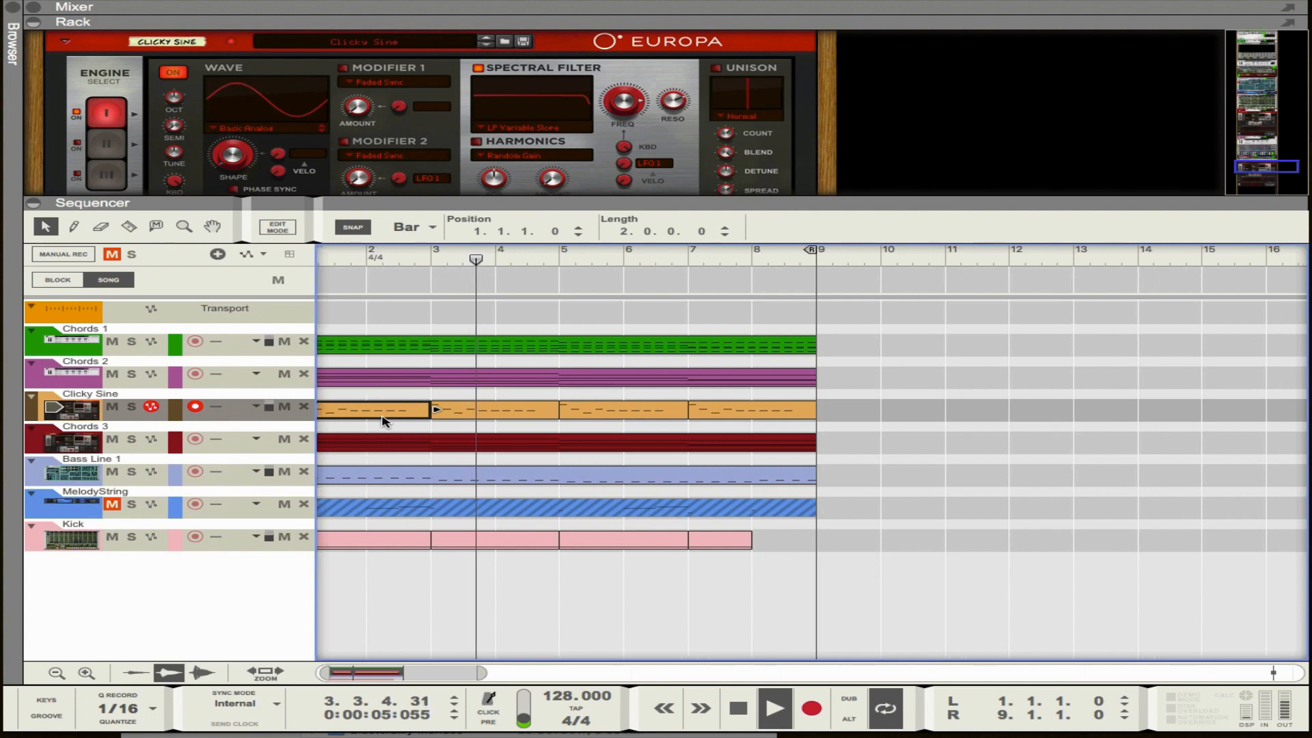
click(531, 412)
double_click(766, 411)
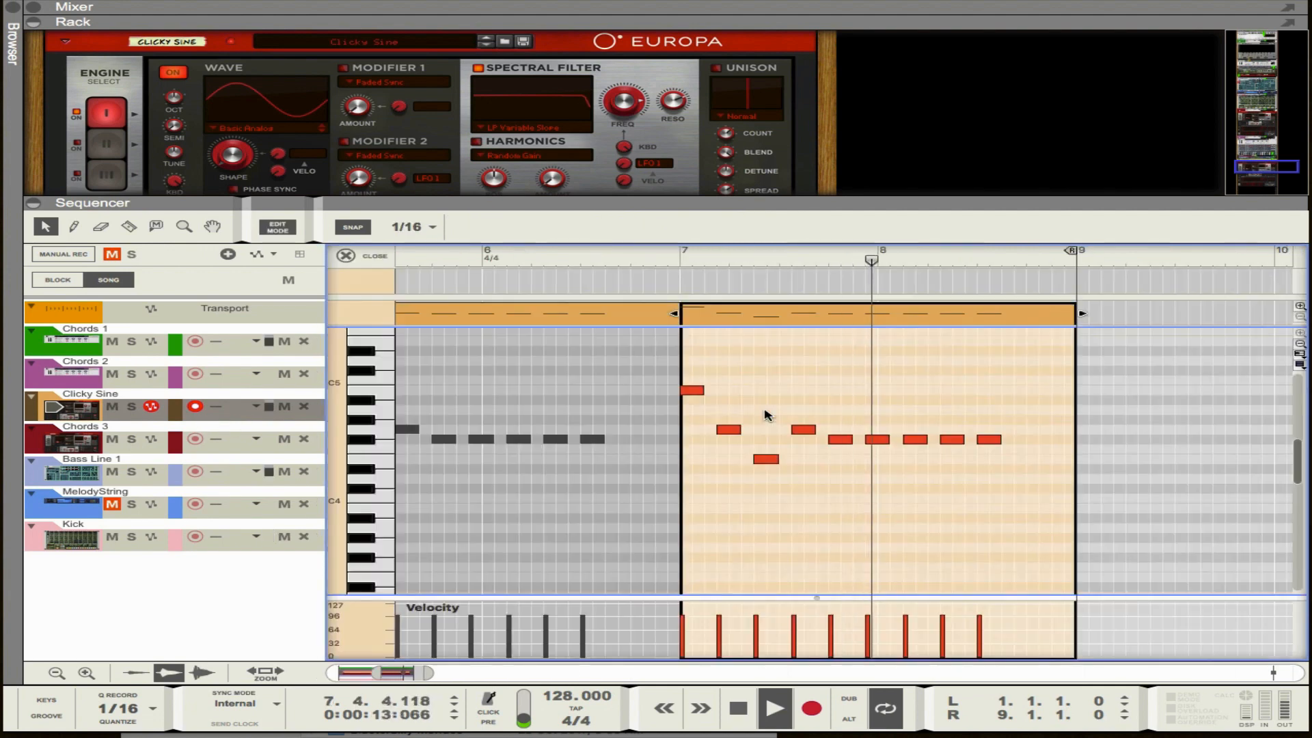
drag(1010, 412, 808, 463)
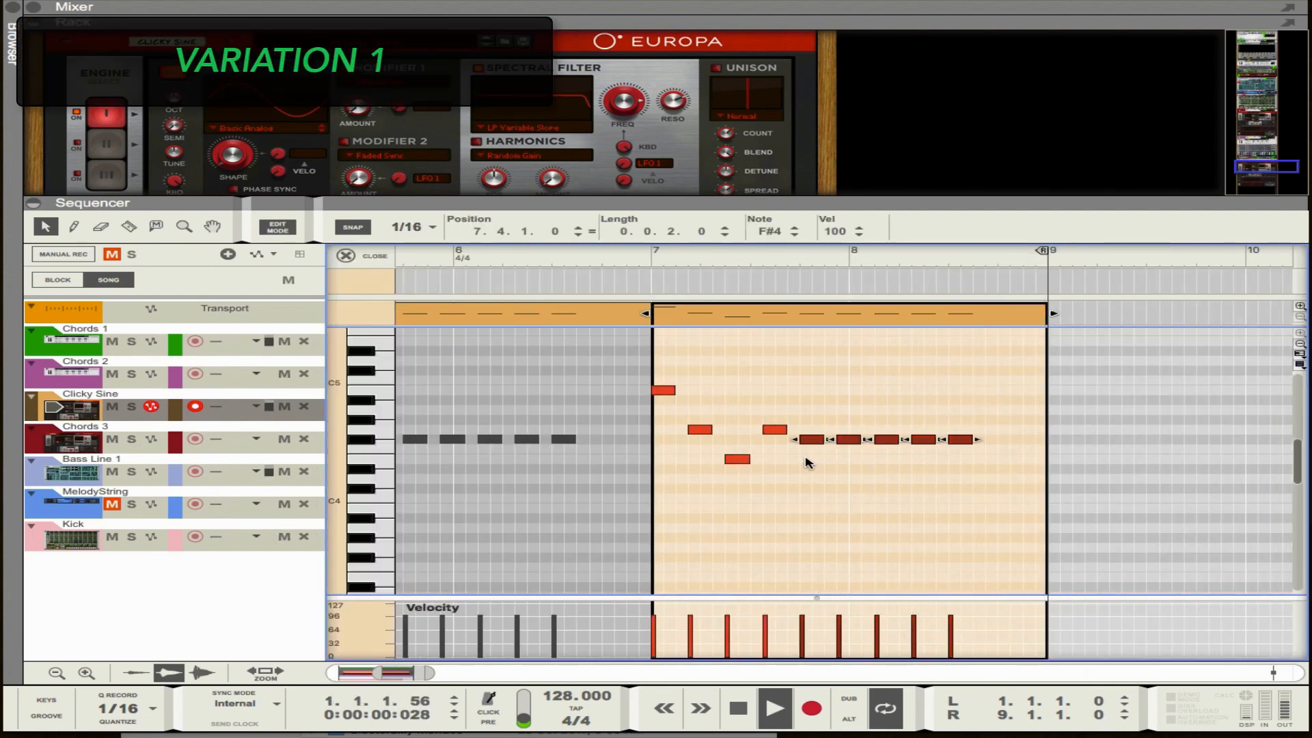
key(Delete)
Step: Copy the clip's first four notes so that the copied group starts at 8.1.1
drag(806, 347, 642, 482)
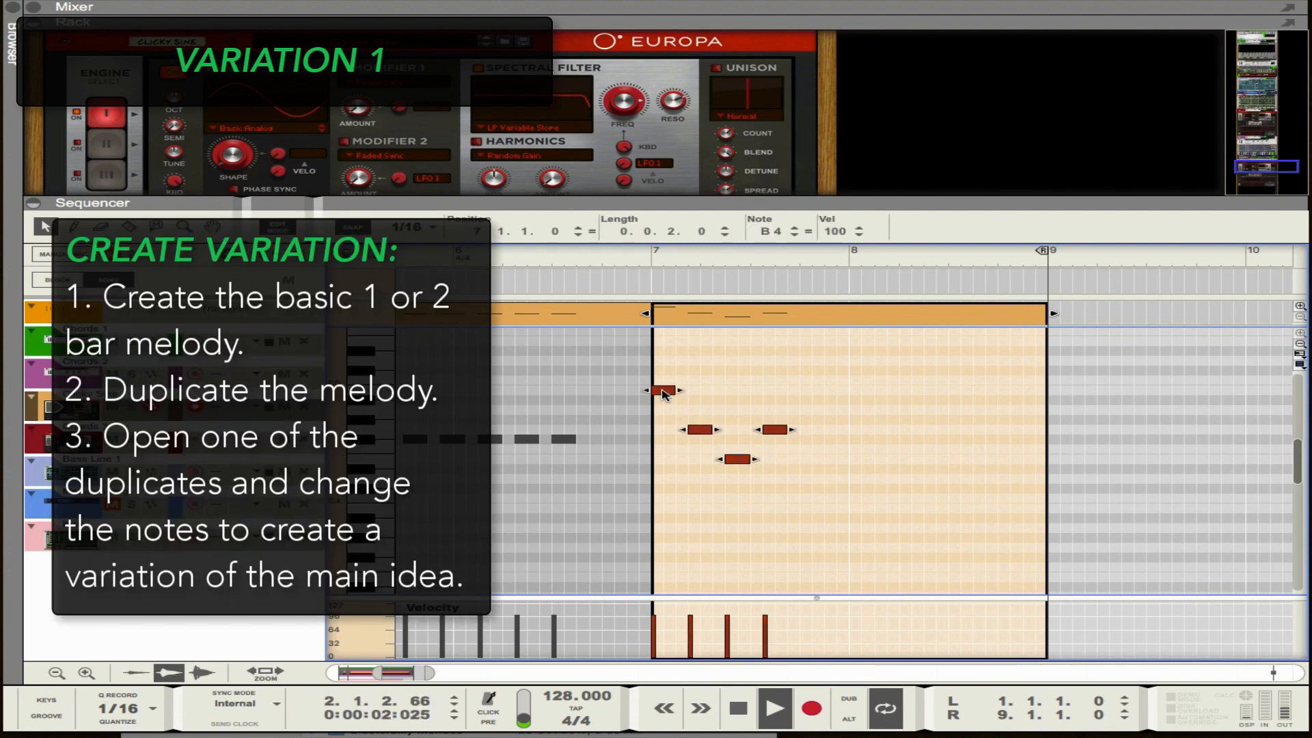
drag(661, 394, 814, 390)
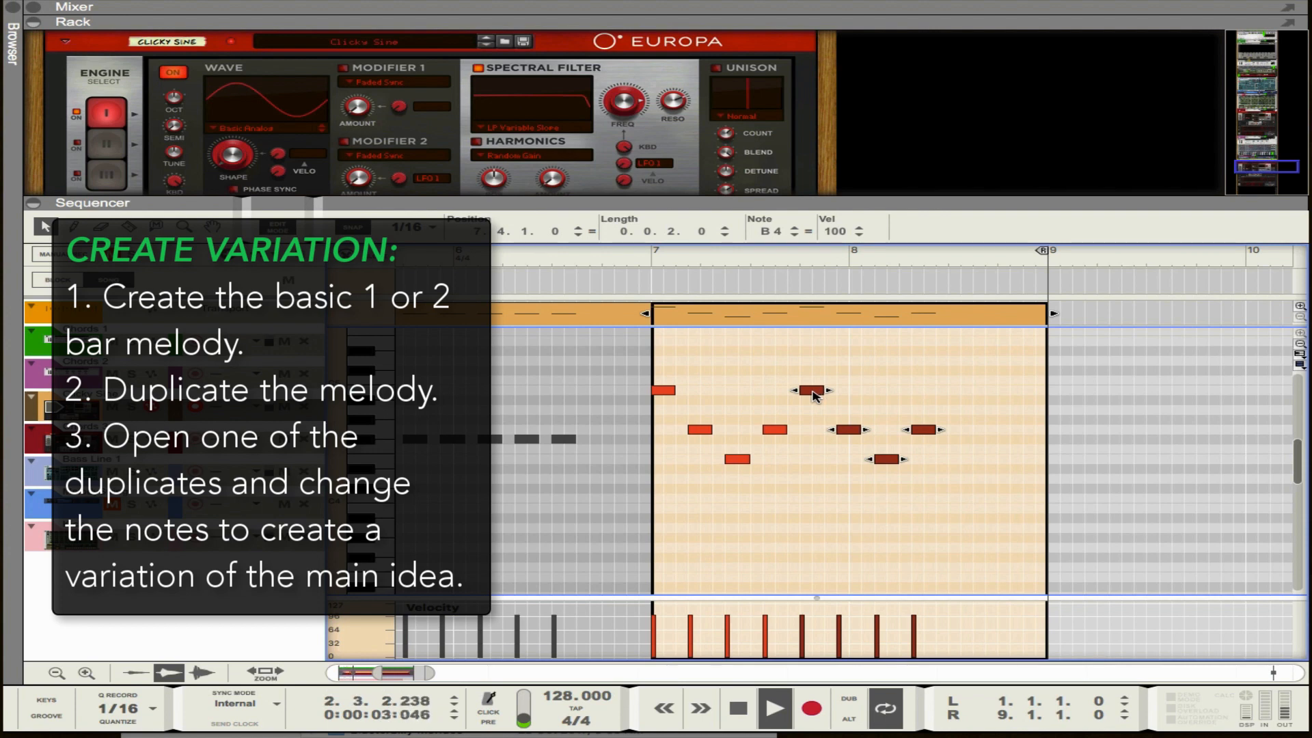
drag(813, 394, 863, 393)
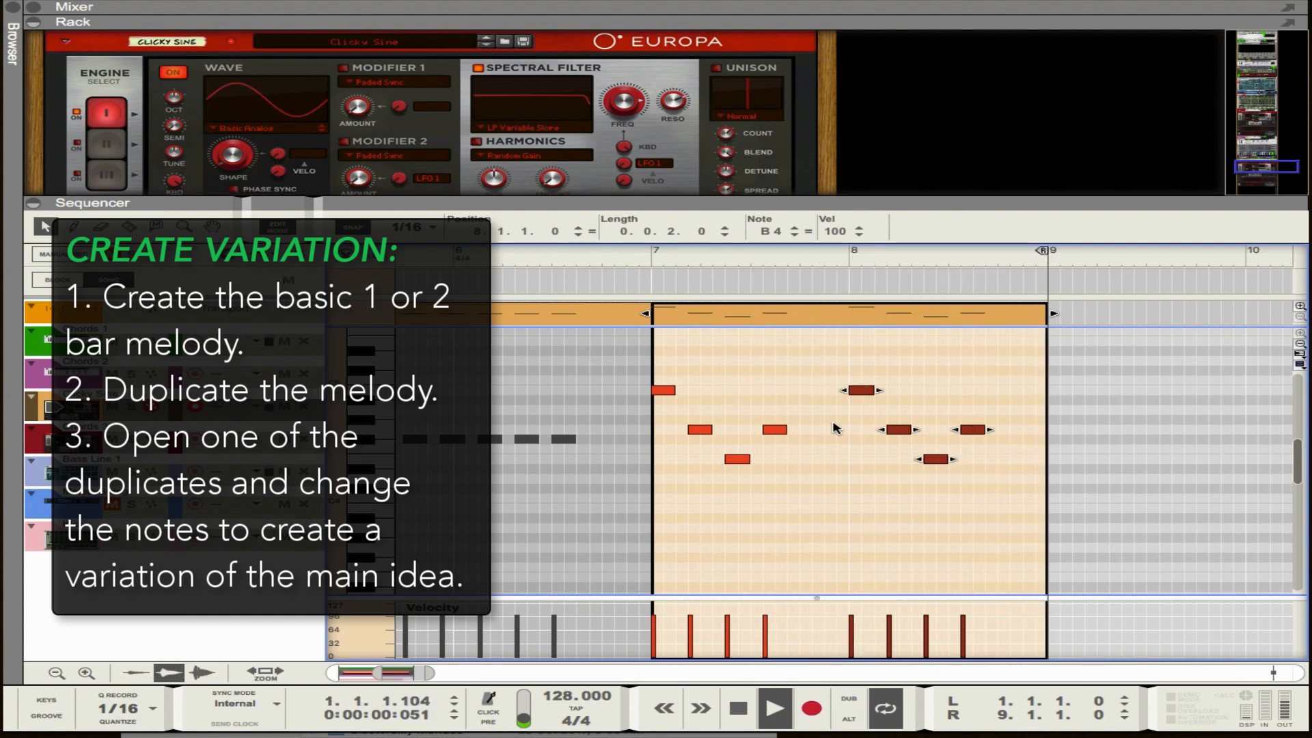
click(838, 463)
Step: Add an F#4 note after each four-note group, at 7.4.1 and 8.4.1, by copying the G4 note
scroll(837, 462, left, 3)
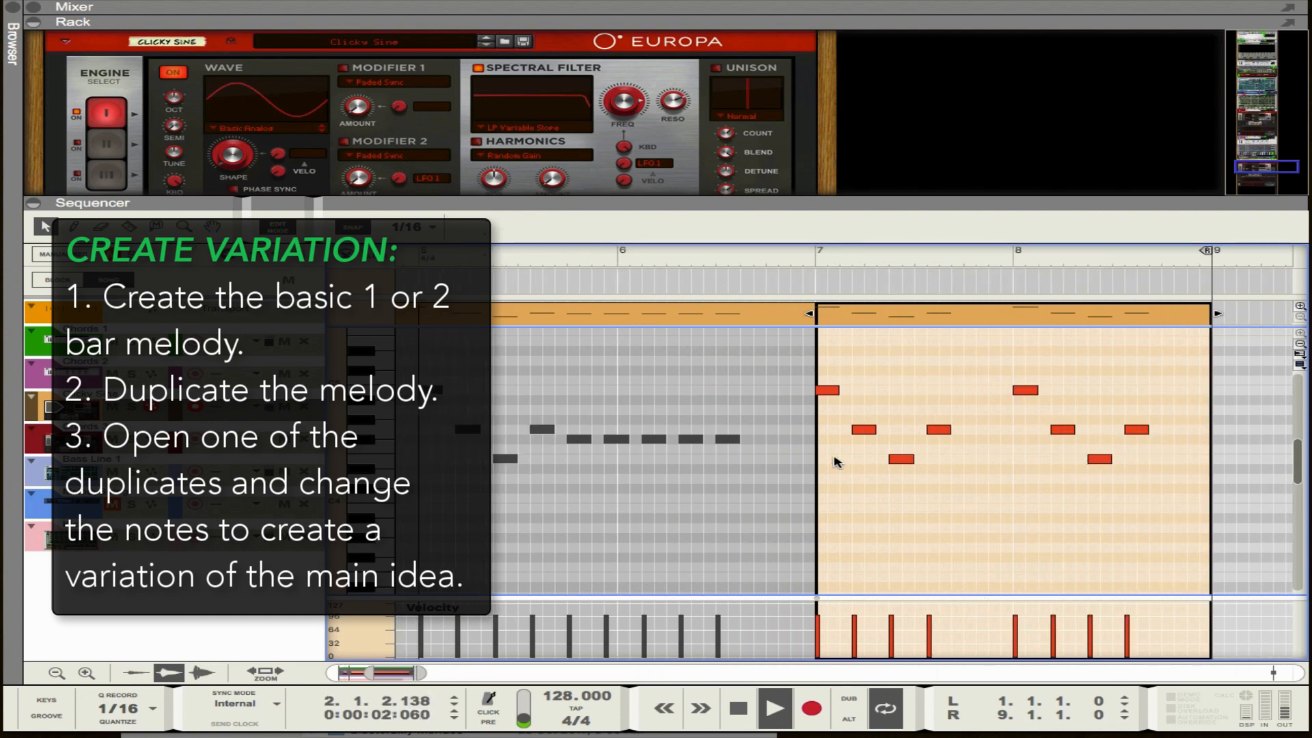
scroll(851, 461, right, 2)
drag(912, 431, 951, 444)
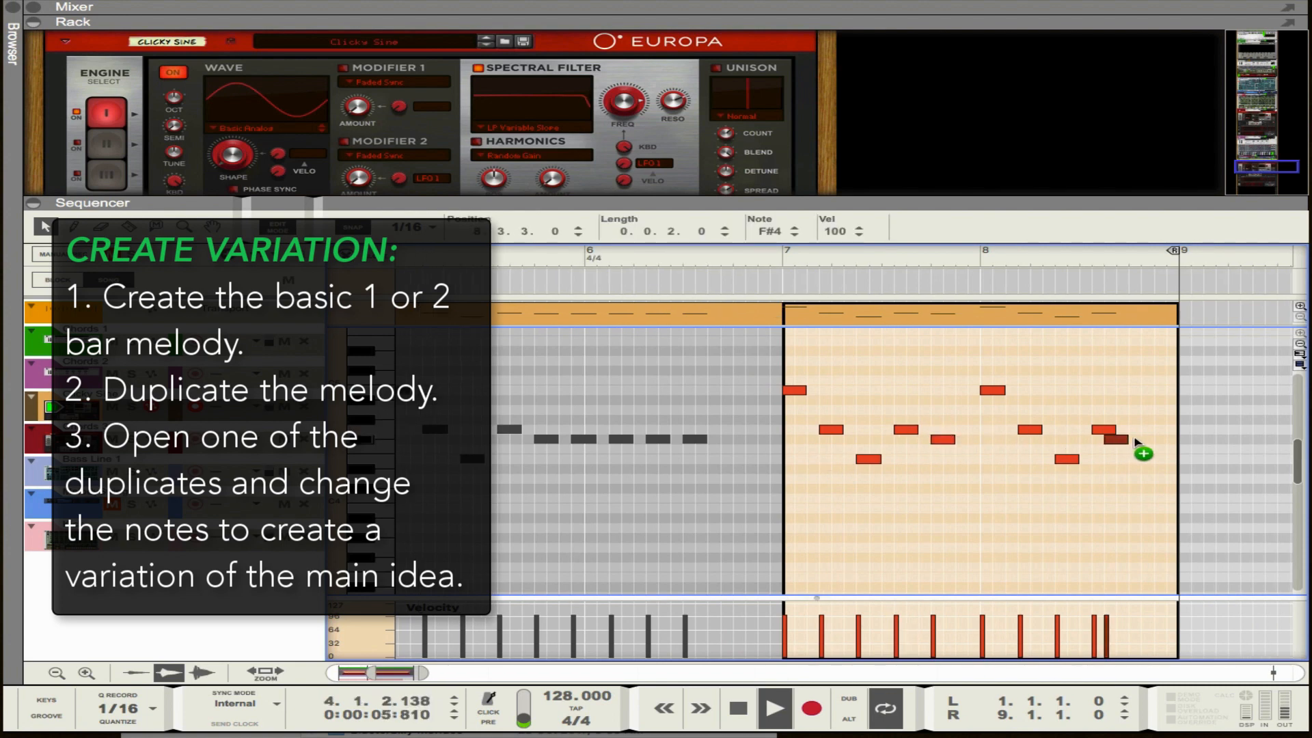
click(1104, 487)
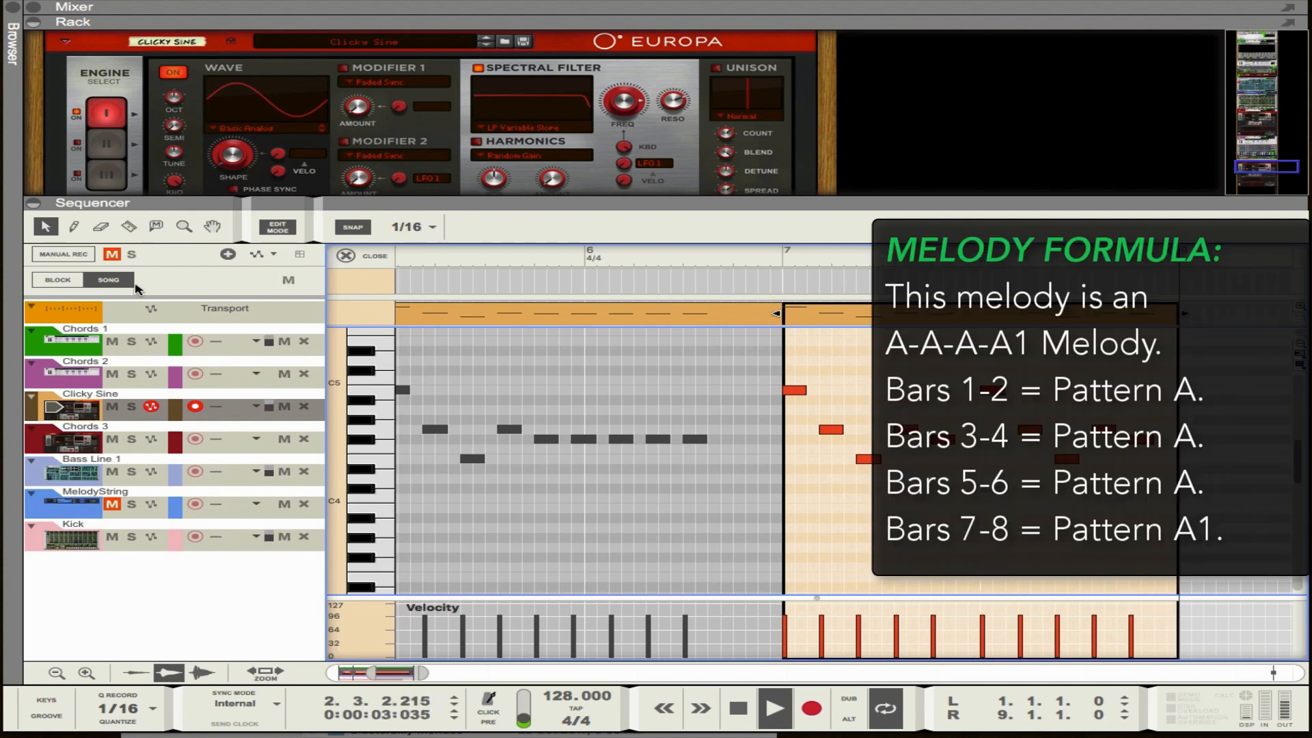
Step: Leave clip editing, add a second note lane to Clicky Sine, copy the bar 7 clip onto it and mute the original
click(404, 311)
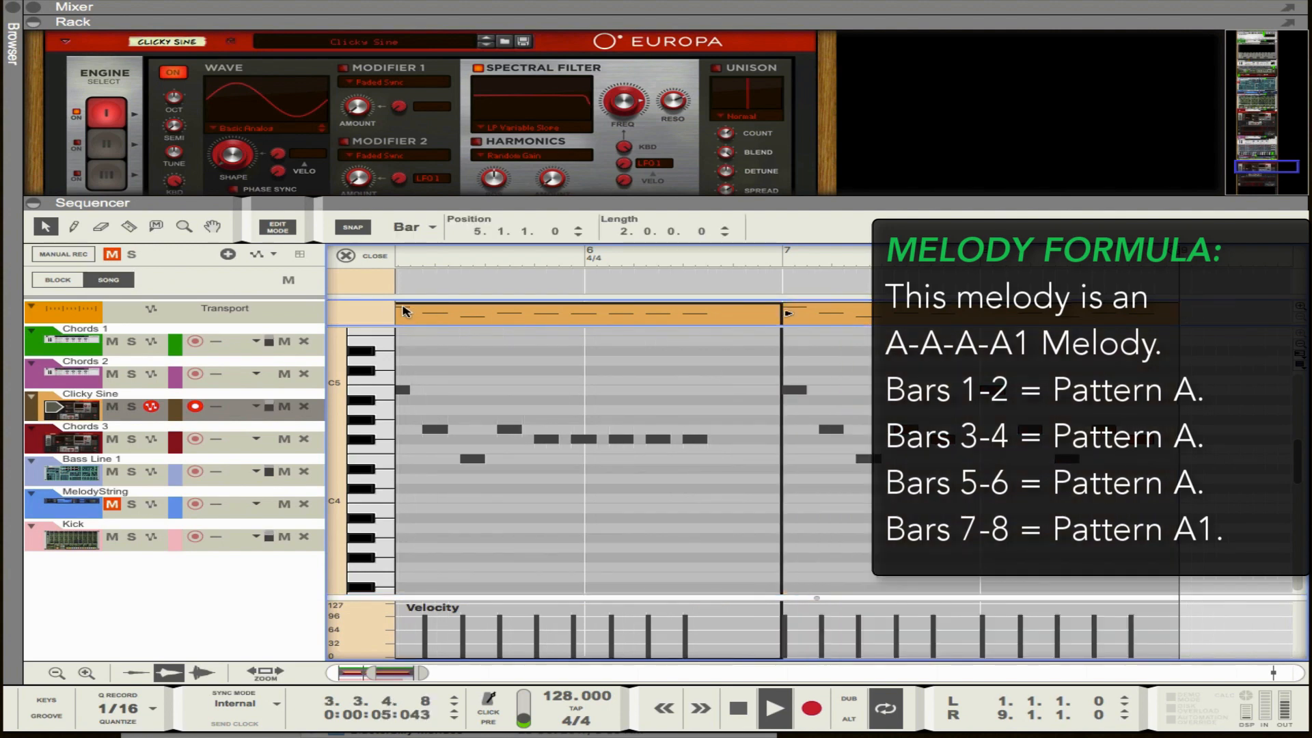
click(375, 257)
click(496, 409)
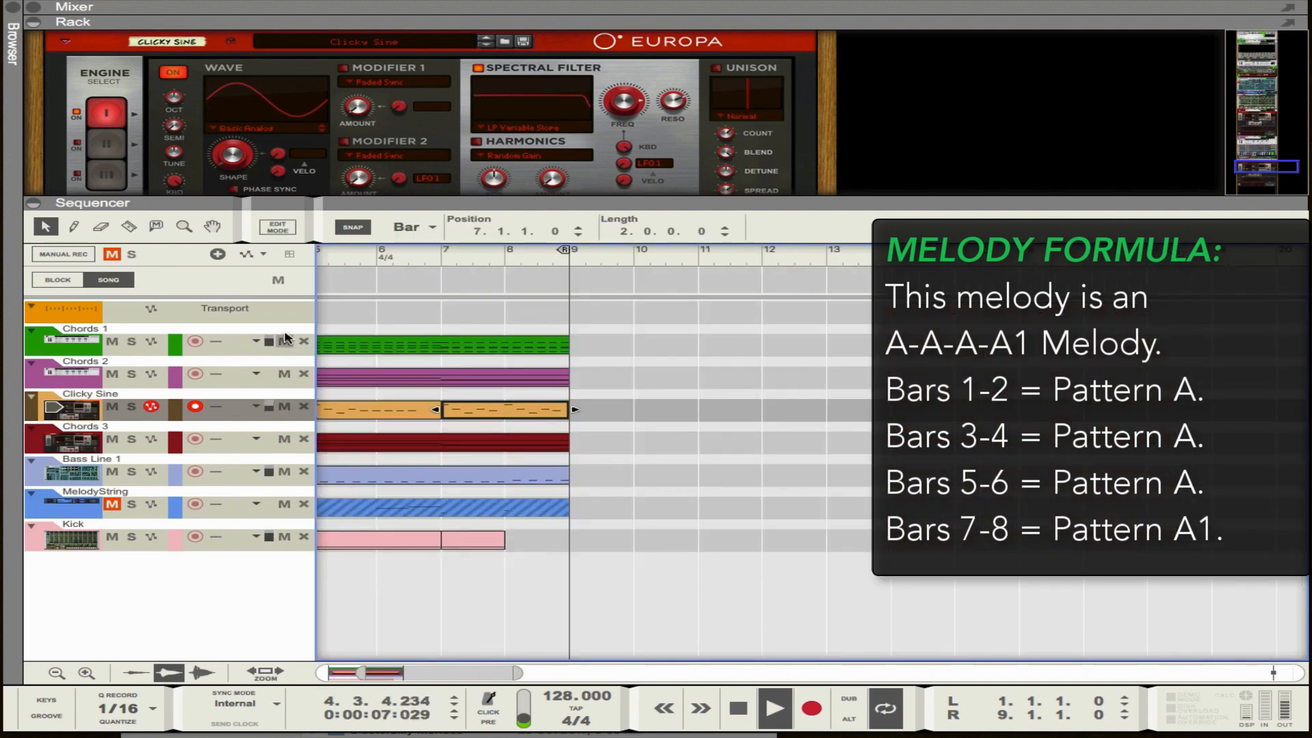
click(217, 255)
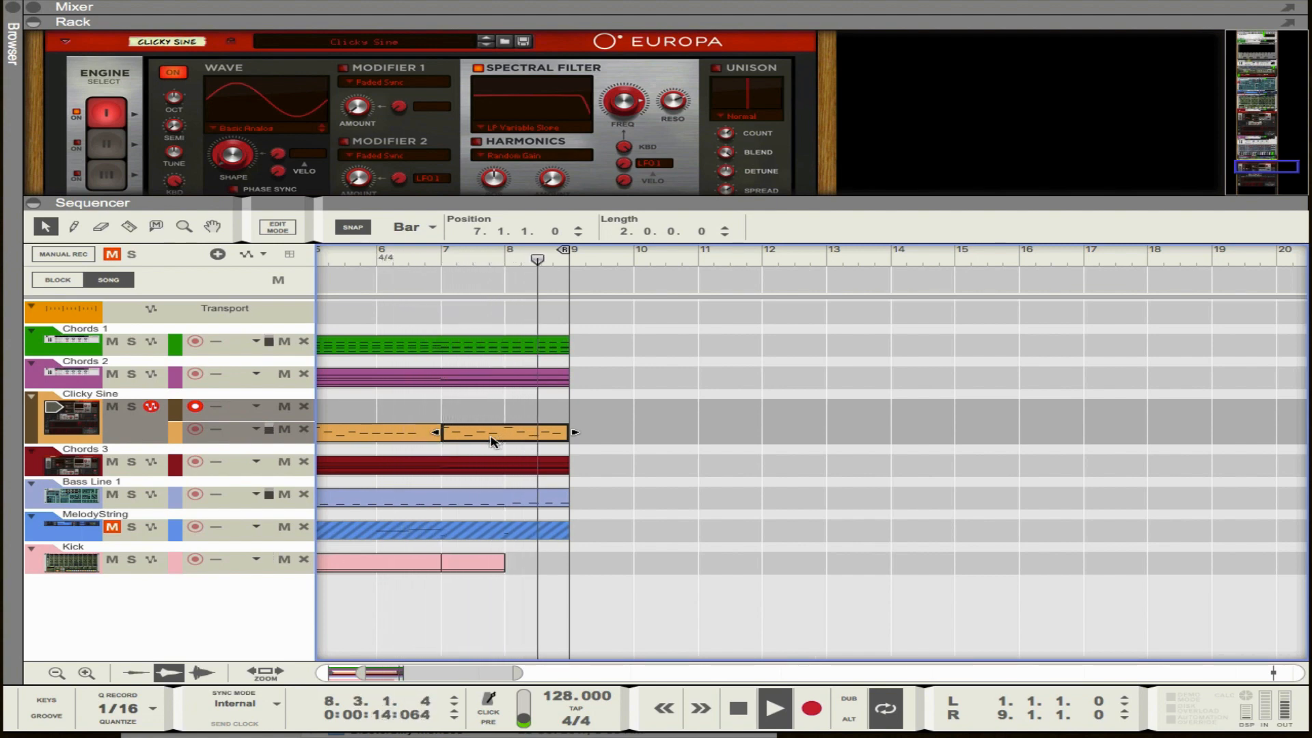
key(m)
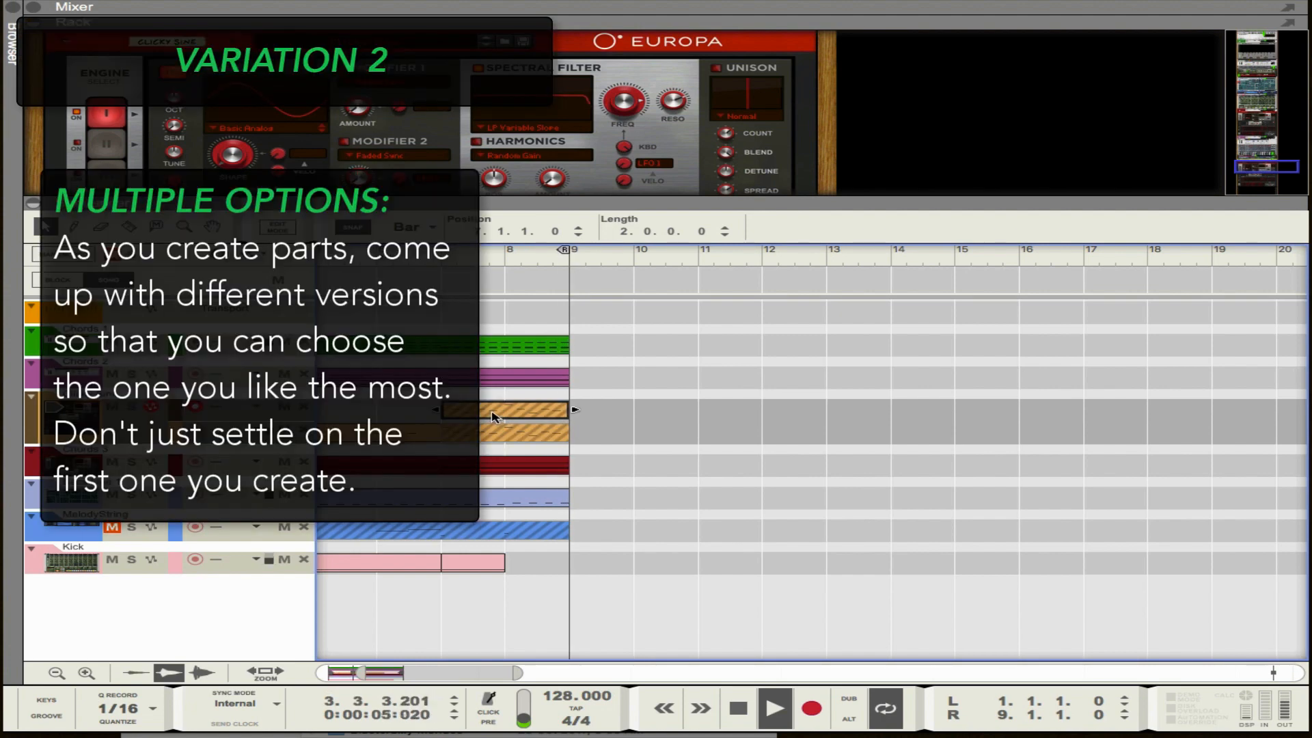
Step: Open the copied bar 7 clip in the new lane and delete its two F#4 notes
double_click(491, 415)
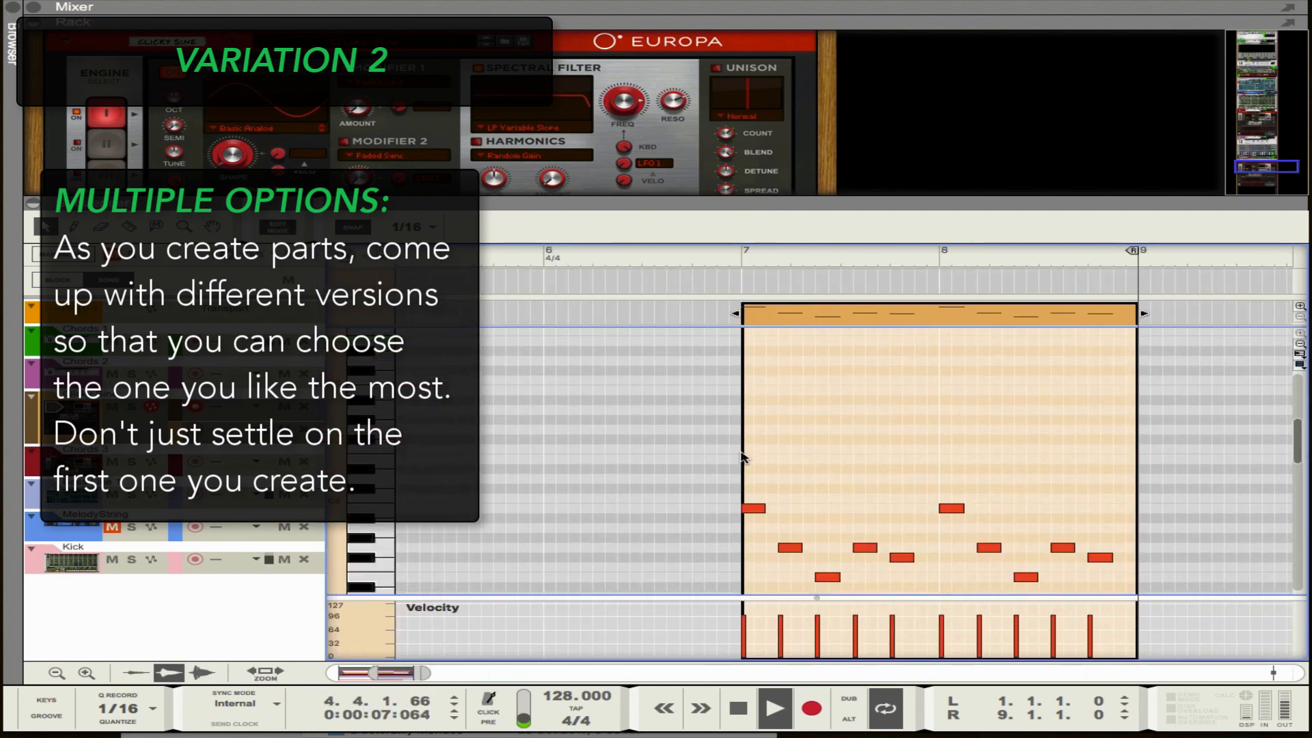
click(898, 476)
key(Delete)
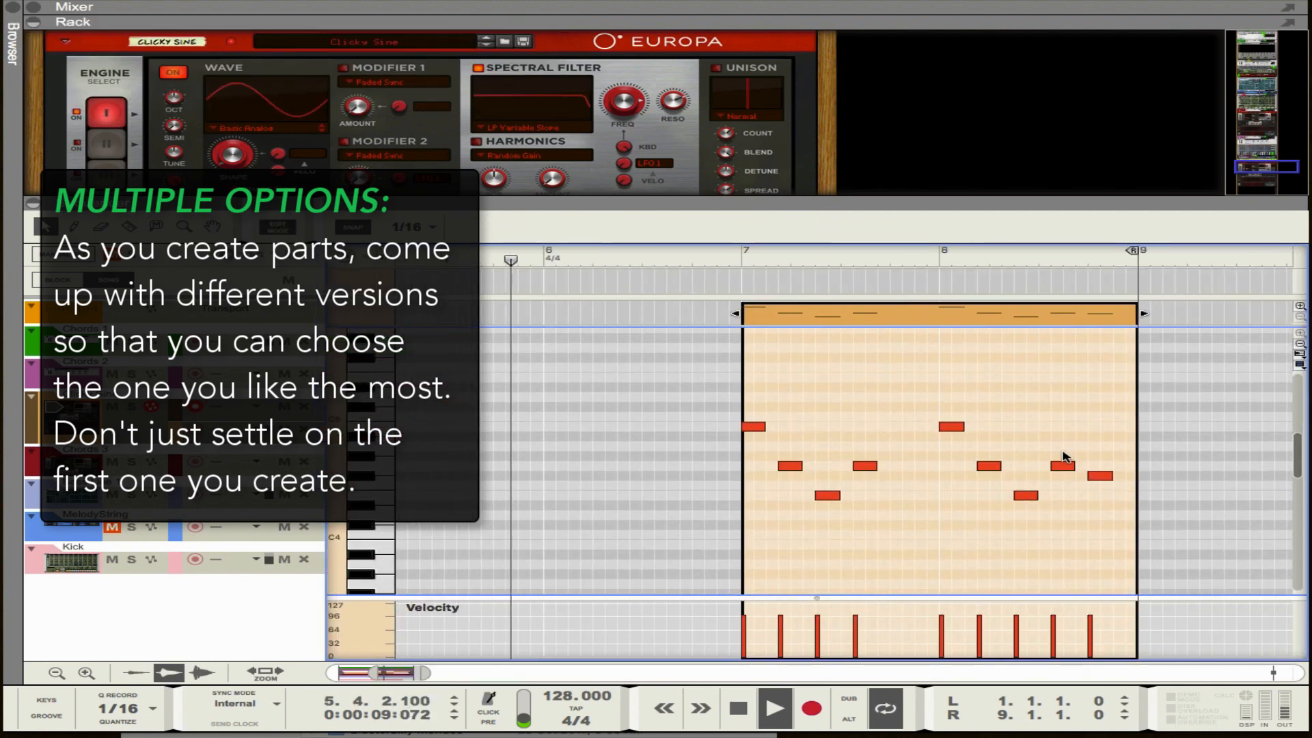
drag(1097, 443, 1108, 490)
key(Delete)
Step: Move the second four-note group to 7.4.1, then shift it to 7.4.4, leaving a B4 note at 7.4.1
drag(1105, 411, 934, 521)
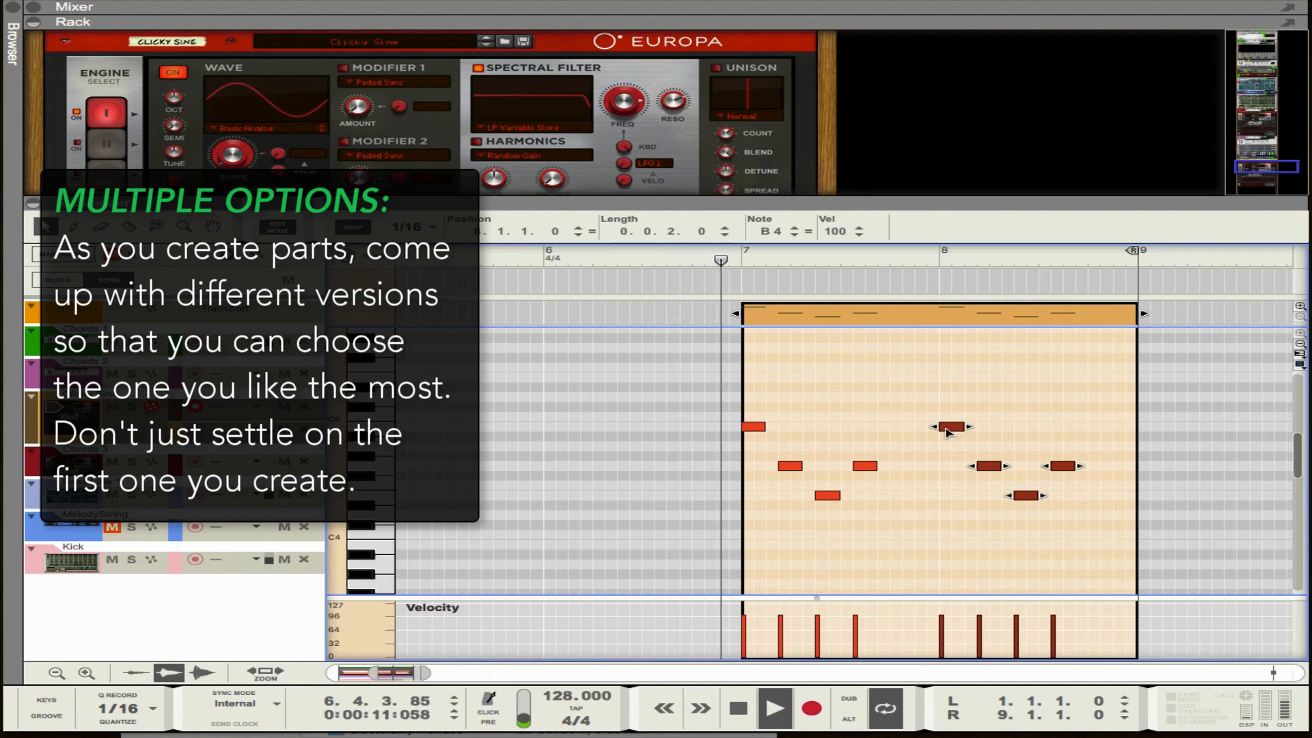
drag(944, 430, 893, 431)
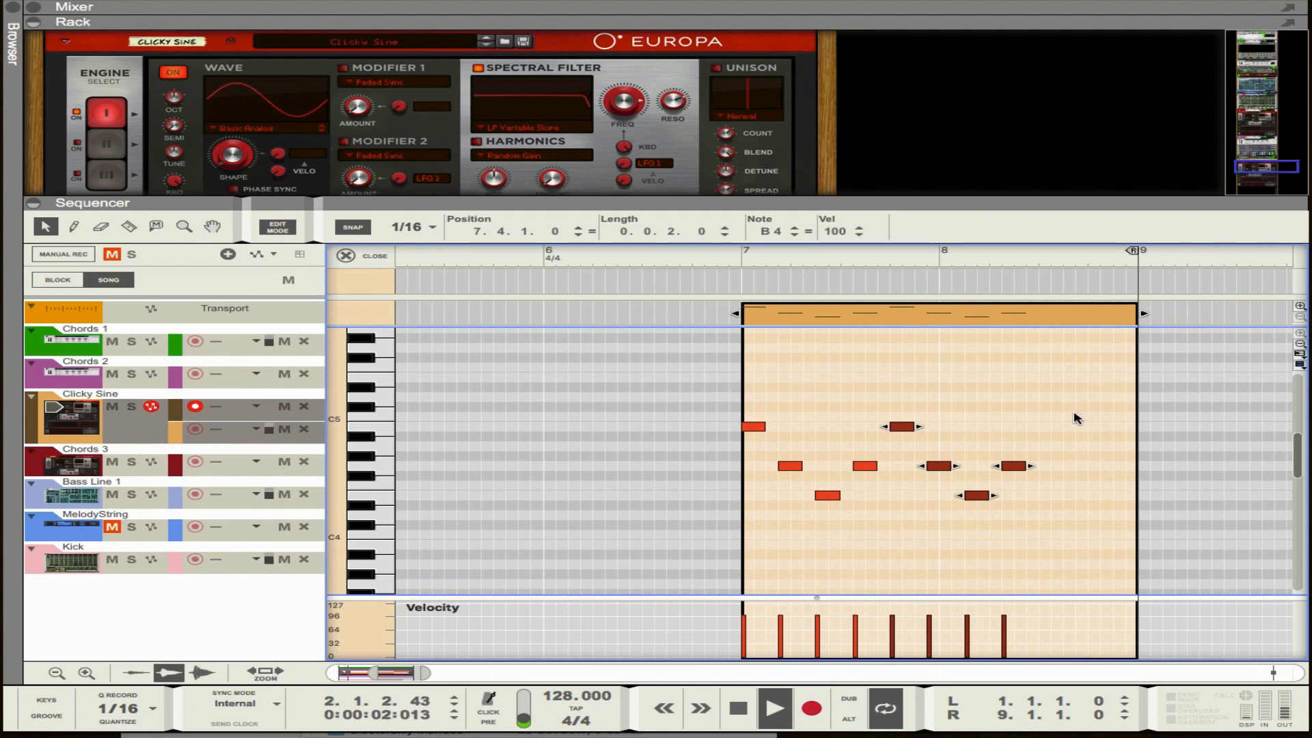
drag(1077, 419, 954, 502)
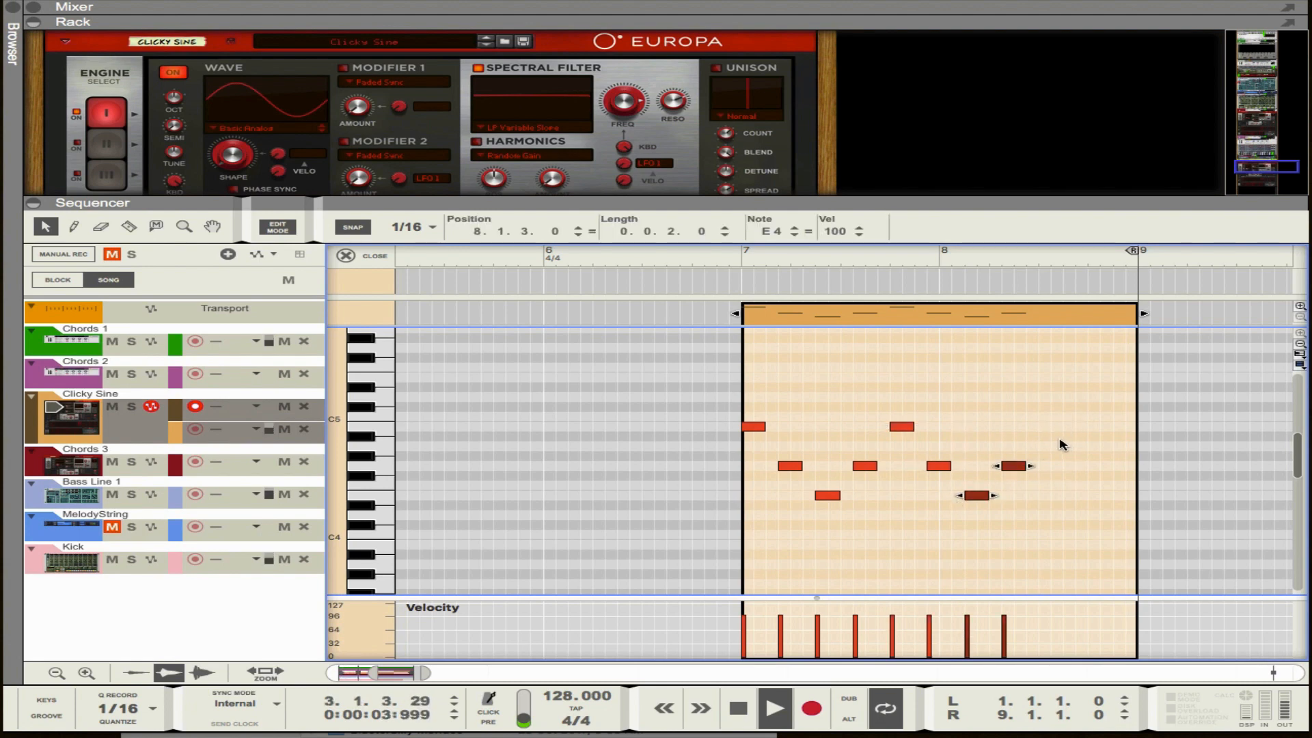
drag(1074, 404, 882, 519)
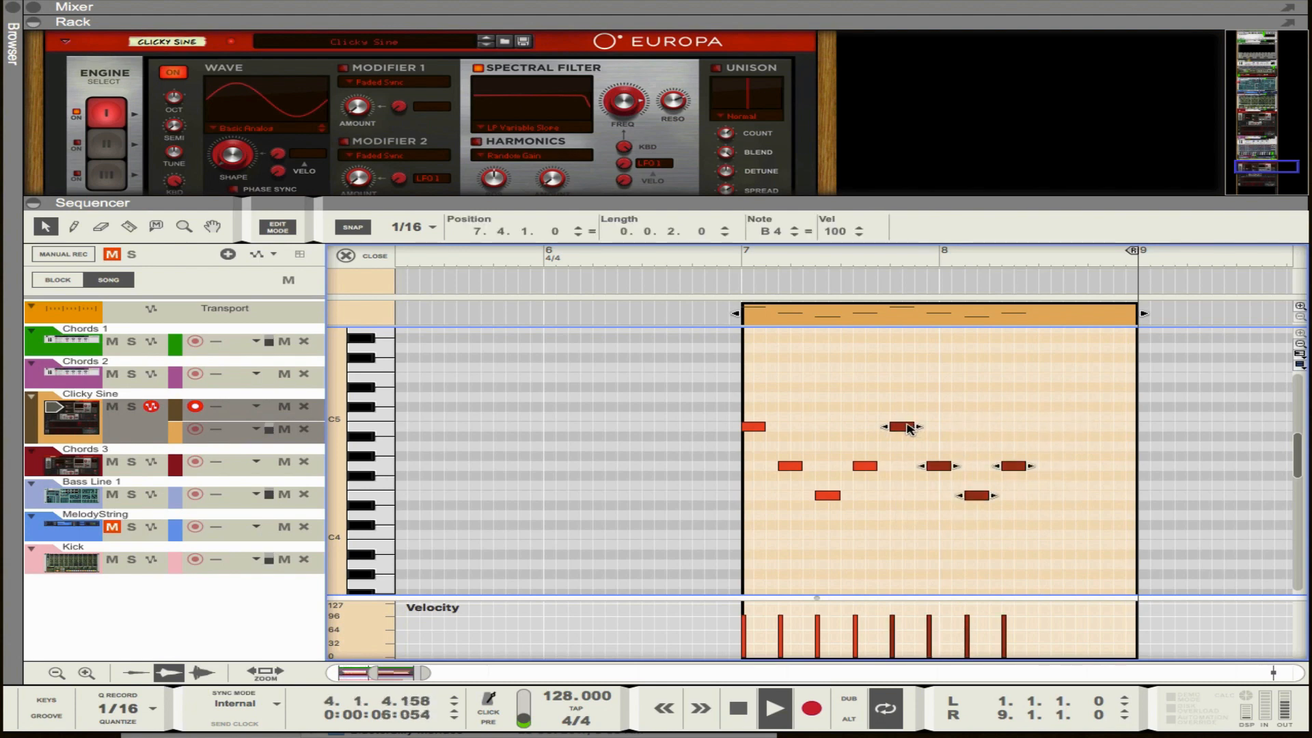
mouse_move(908, 428)
mouse_down()
mouse_move(952, 432)
mouse_move(902, 428)
mouse_up()
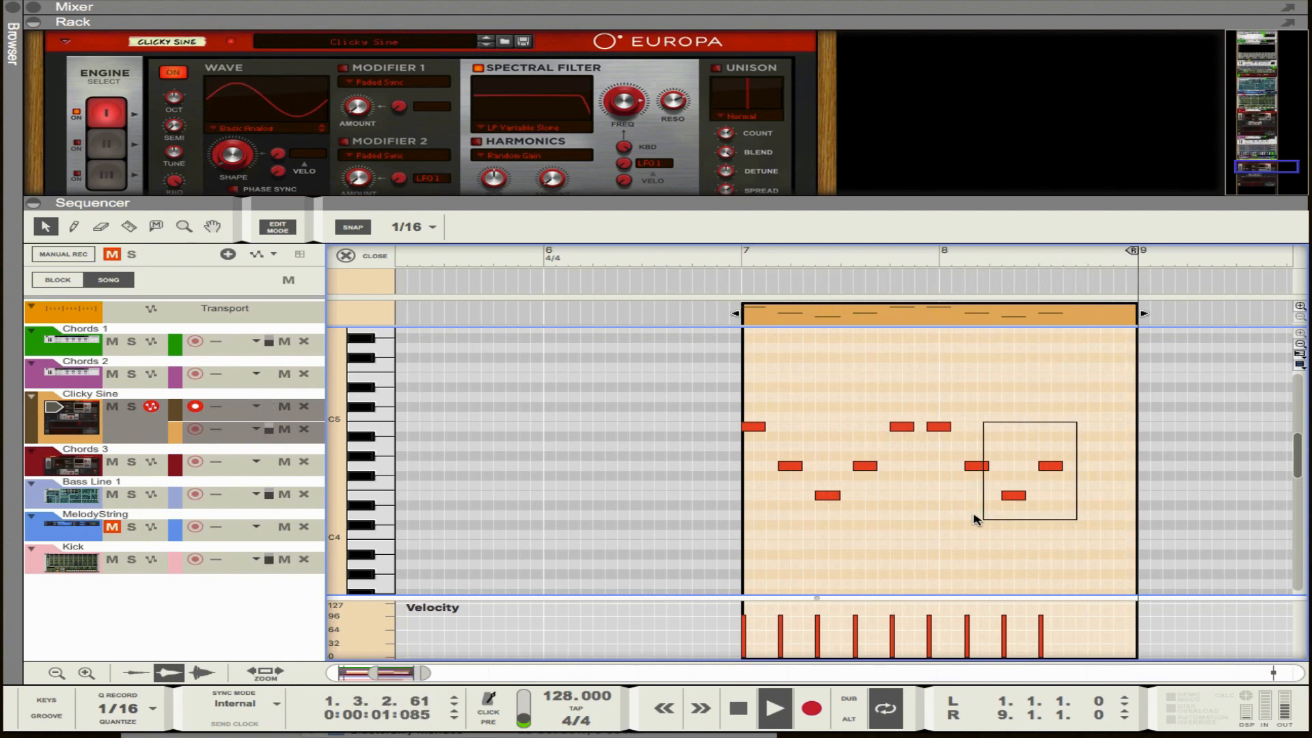
Step: Shift the last four notes in sixteenth steps so that the group starts at 8.1.2
drag(974, 518, 938, 512)
click(1011, 419)
key(ctrl+Right)
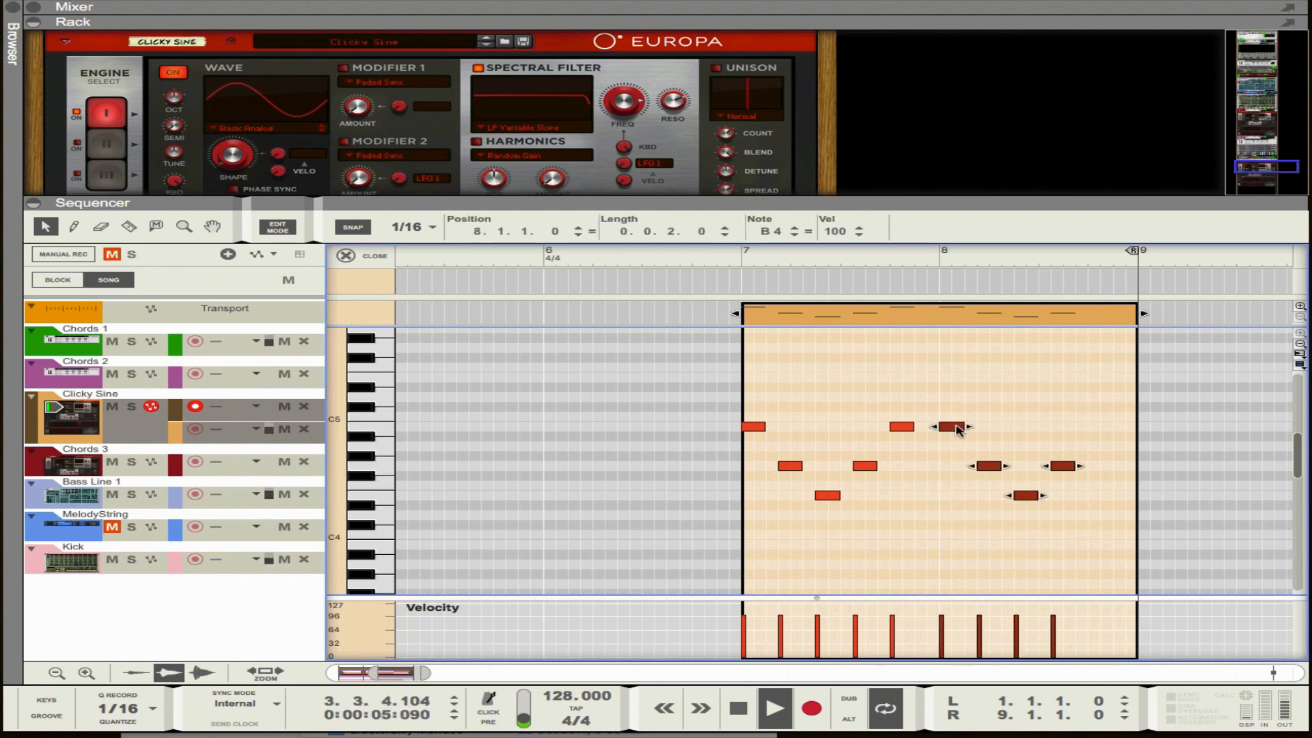
key(ctrl+Right)
Step: Copy the B4 at 7.4.1 to 7.4.4 and shift the last four notes to start at 8.1.3
click(909, 428)
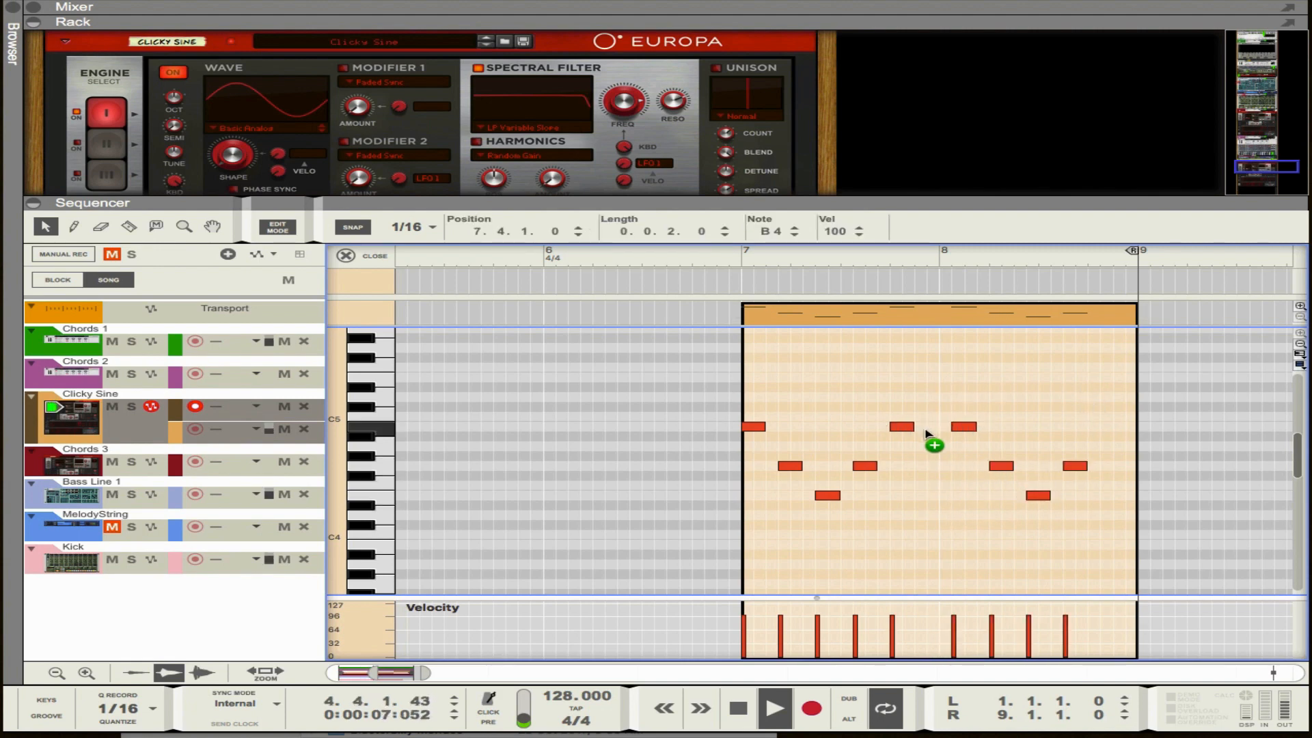
click(929, 428)
drag(935, 427, 944, 427)
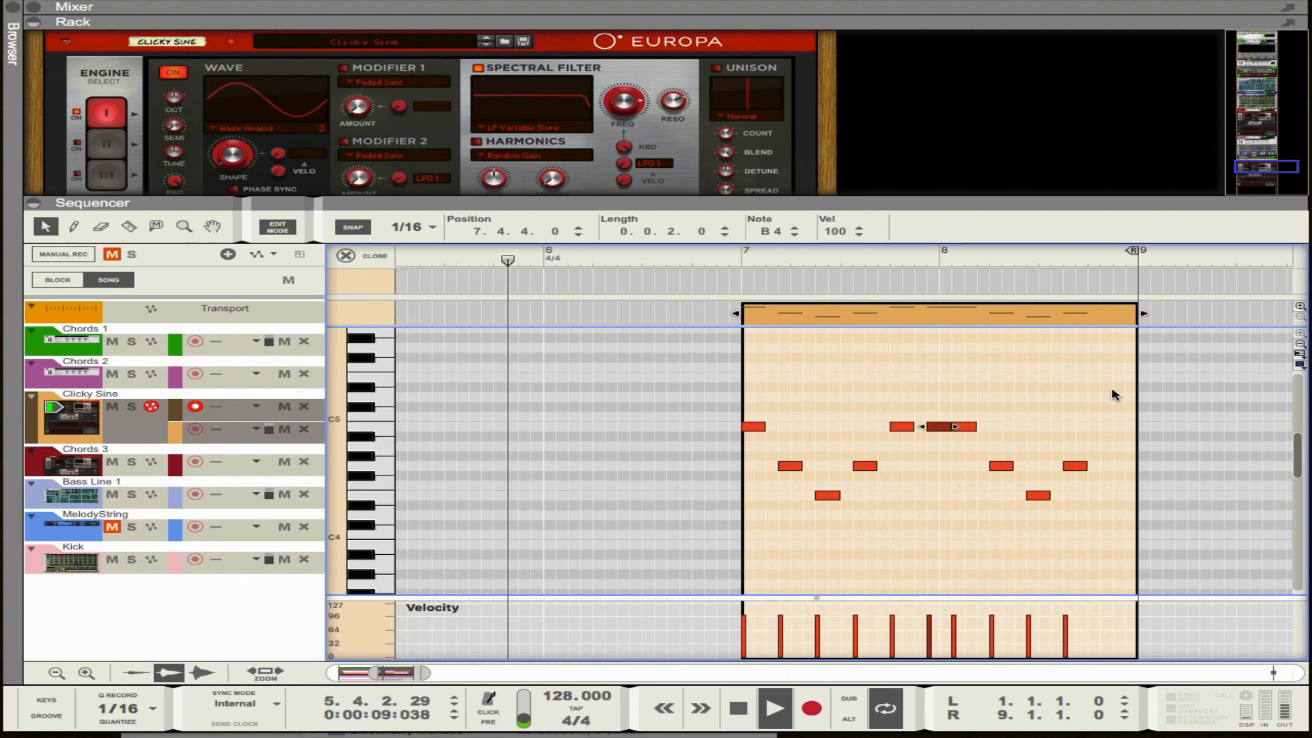
drag(1110, 381, 965, 521)
key(ctrl+Right)
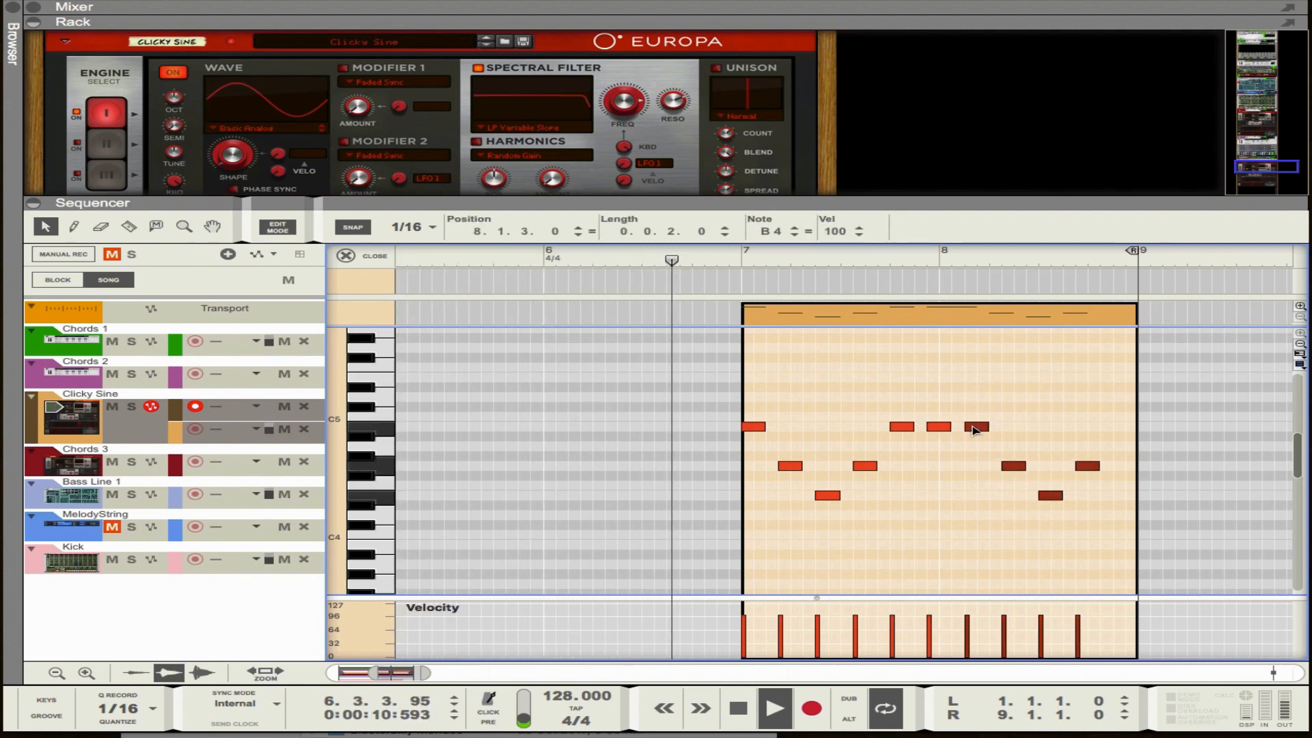
click(960, 498)
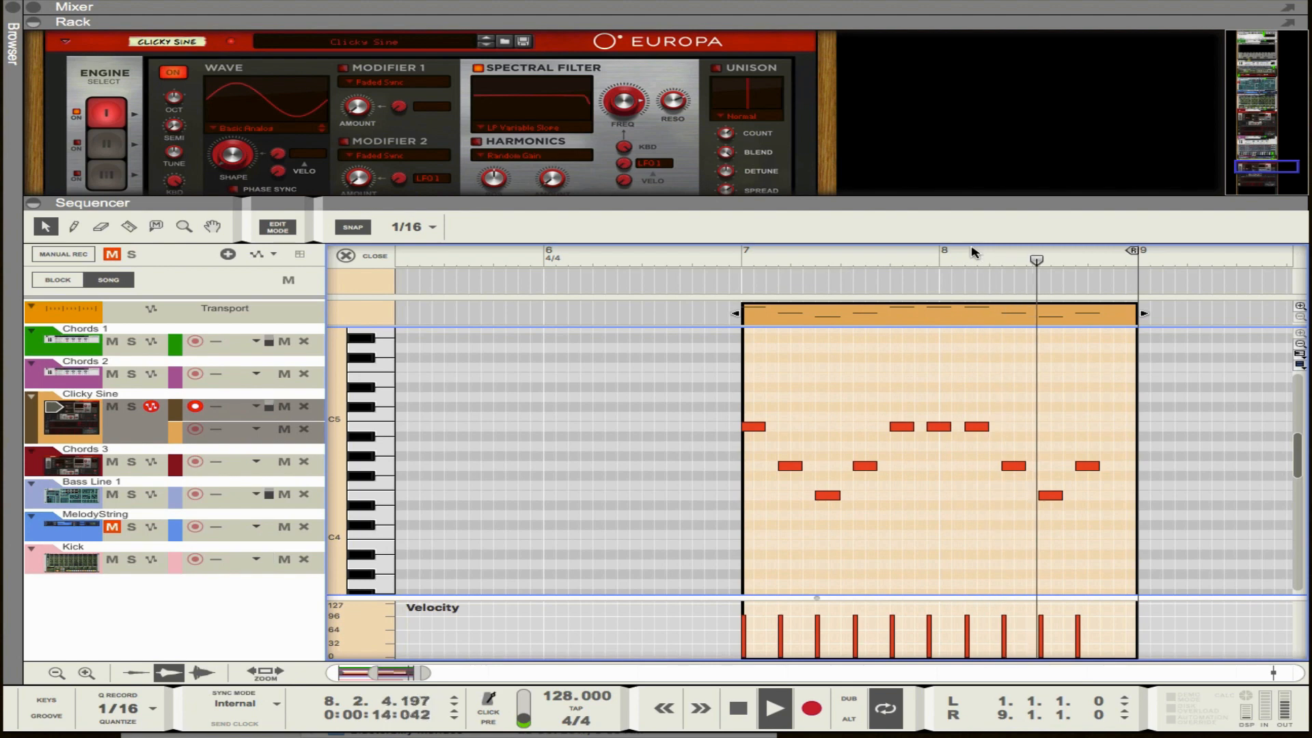
Step: Leave clip editing, mute the second variation at bar 7 and unmute the first variation in the lane below
click(386, 258)
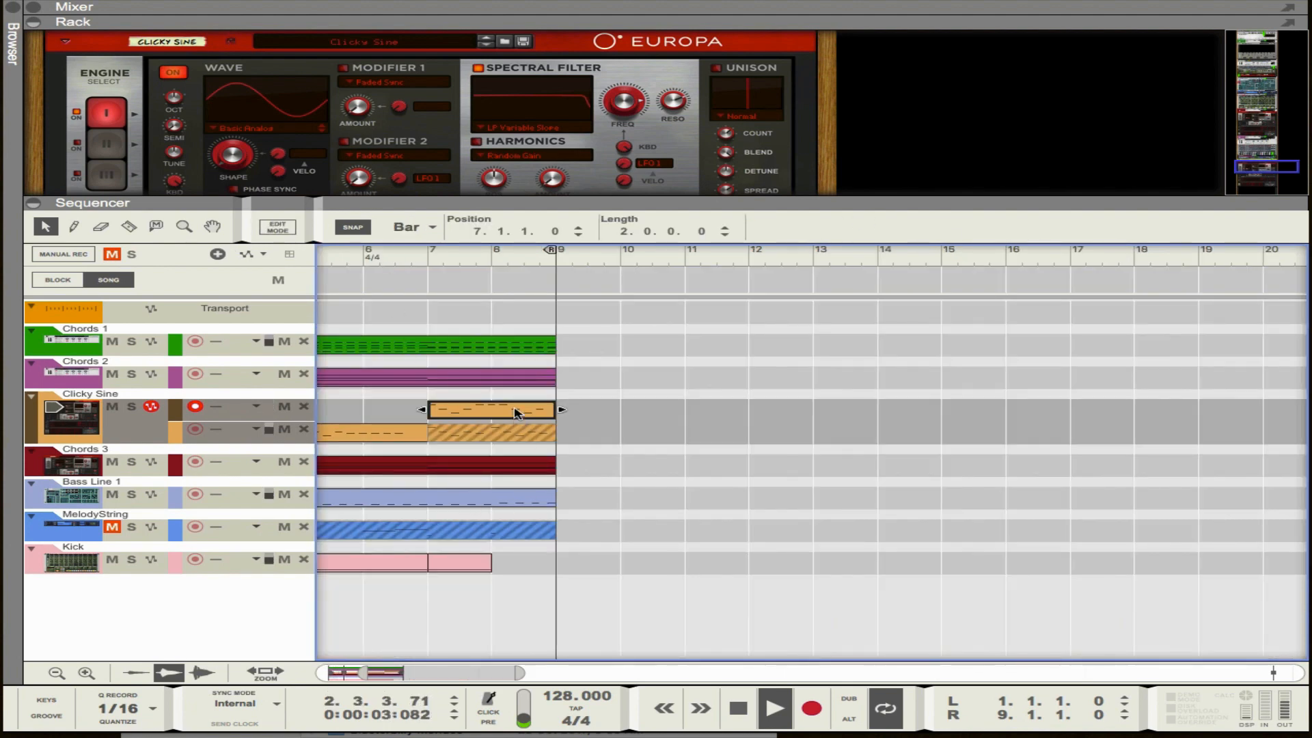
click(519, 430)
click(688, 451)
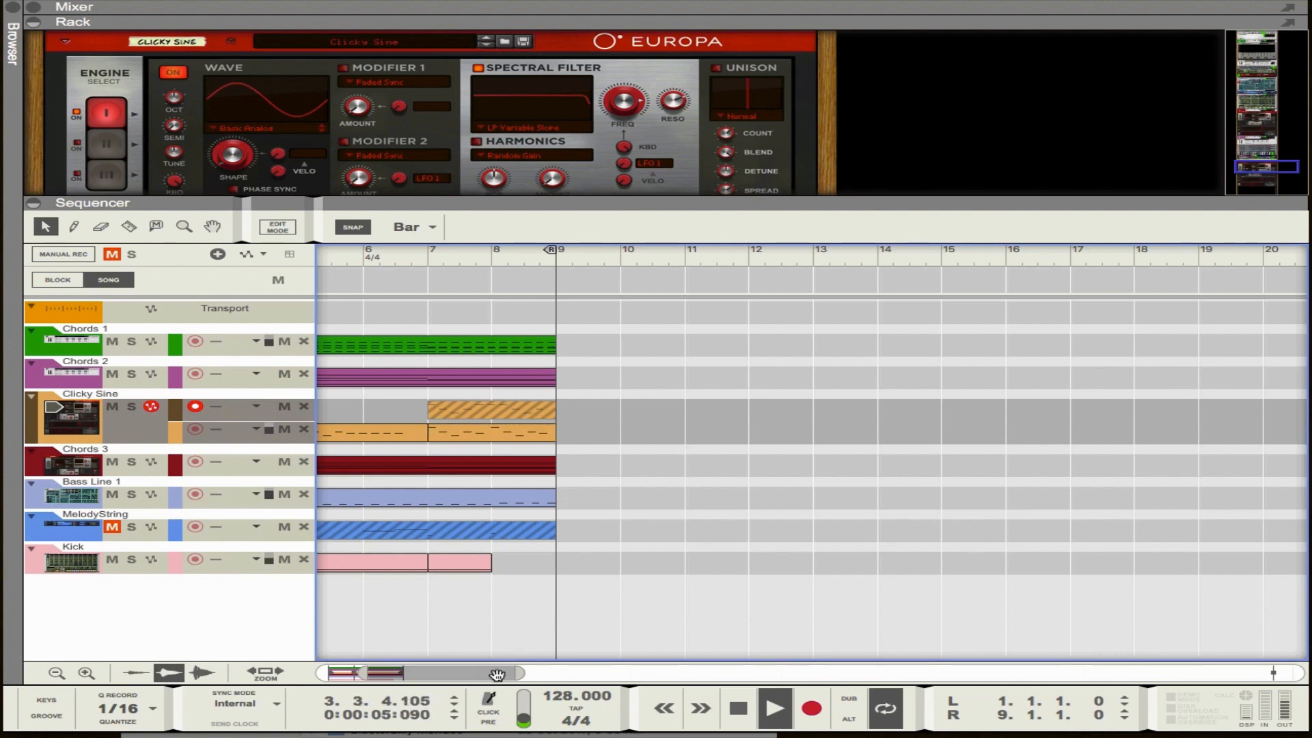
drag(481, 674, 421, 675)
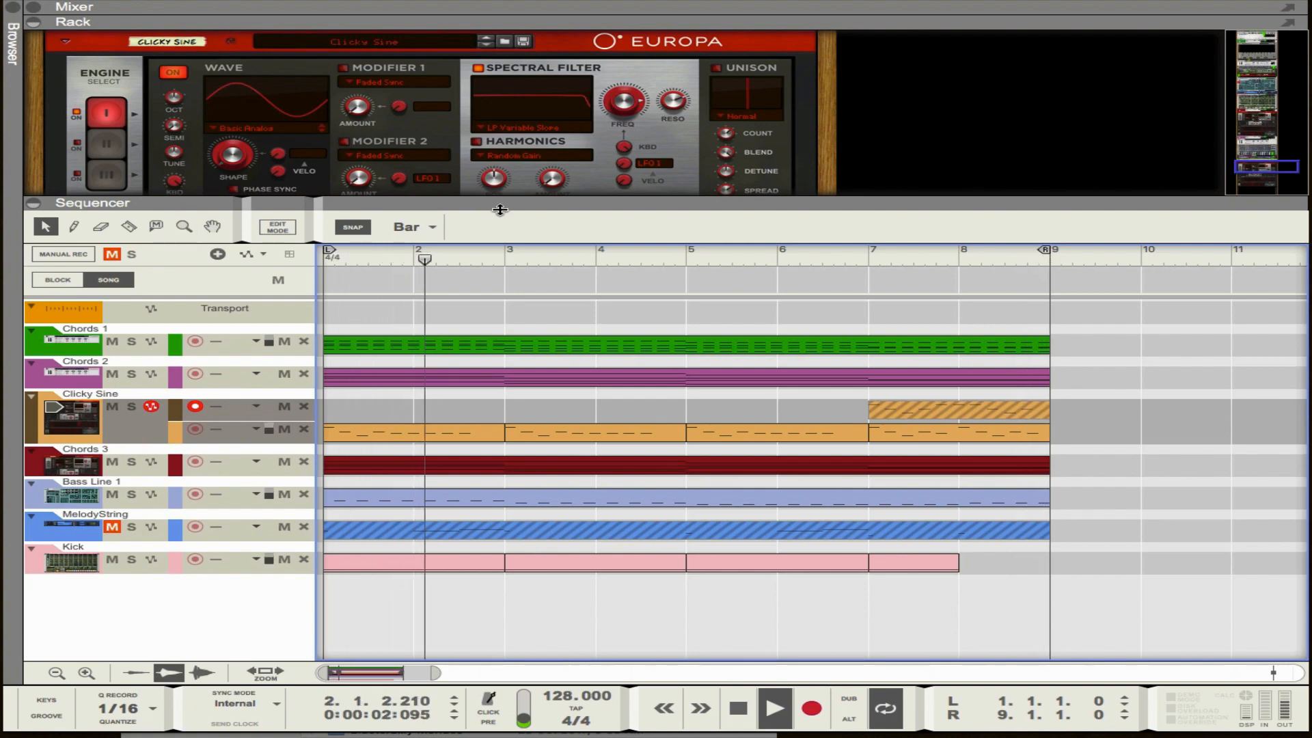
Step: Enlarge the rack area and turn on the delay effect of the Clicky Sine Europa
drag(499, 210, 499, 329)
scroll(541, 262, down, 4)
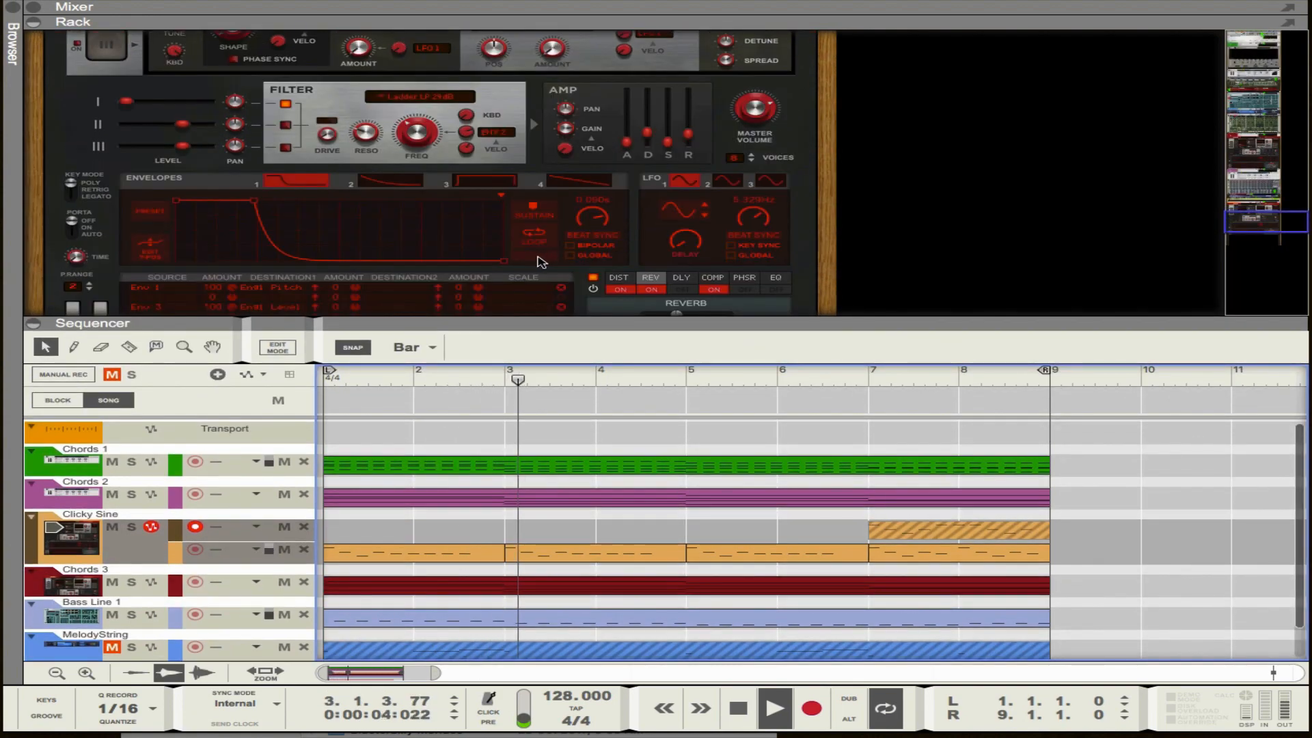
scroll(541, 261, down, 1)
click(696, 286)
scroll(696, 290, down, 4)
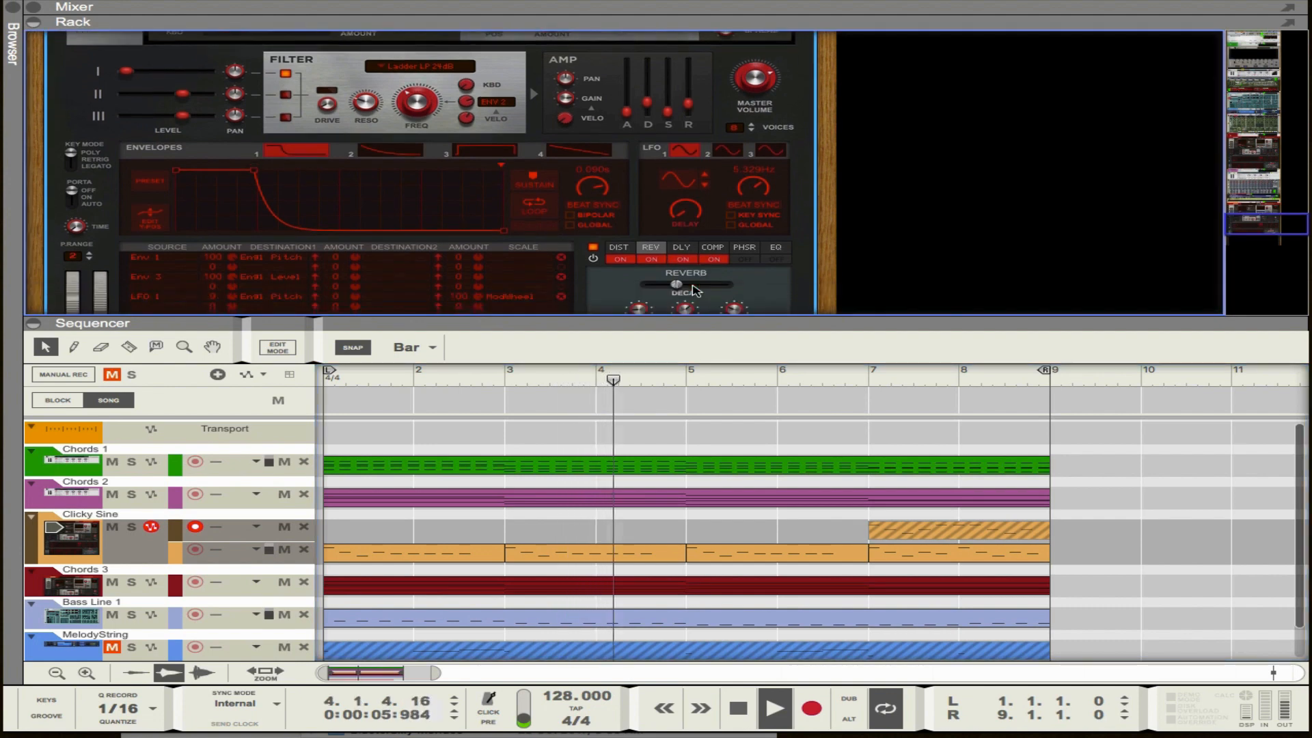
Step: Turn on sync for Europa's delay, set the delay amount to 28.7 %, and shrink the rack area again
click(682, 249)
scroll(689, 263, down, 8)
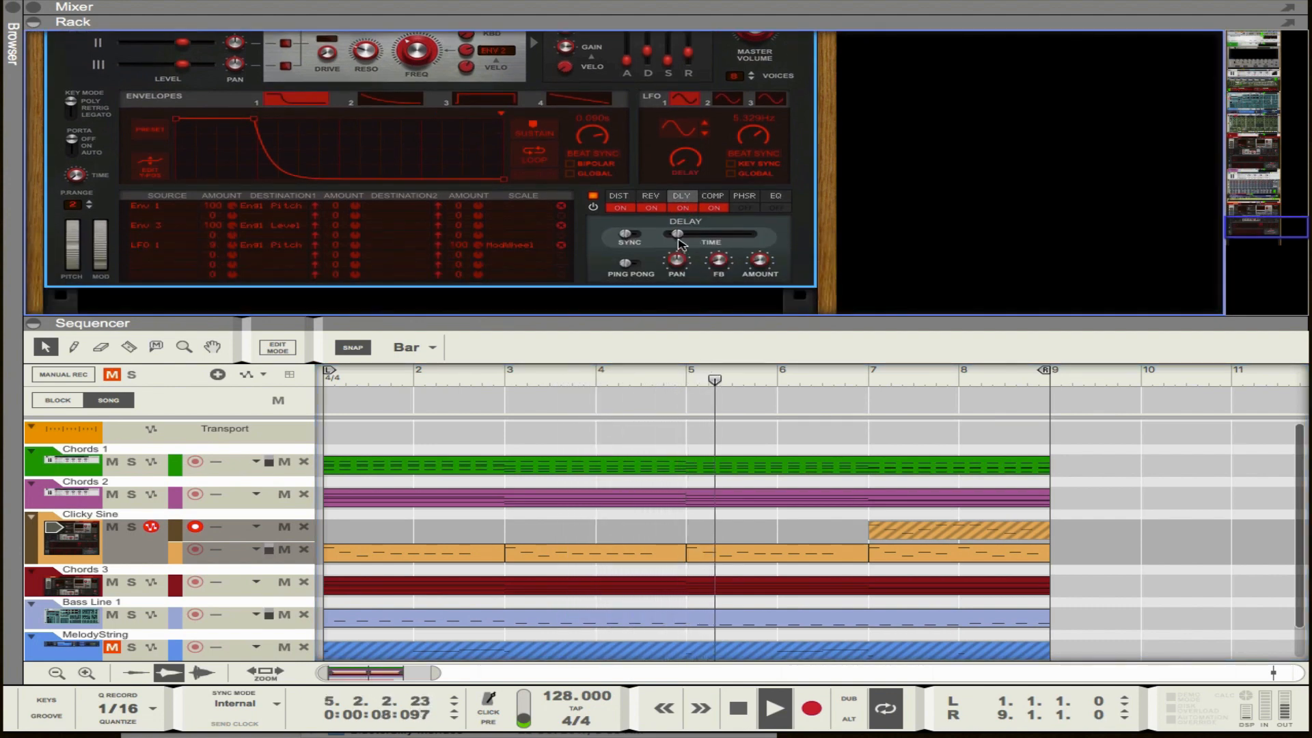
click(639, 236)
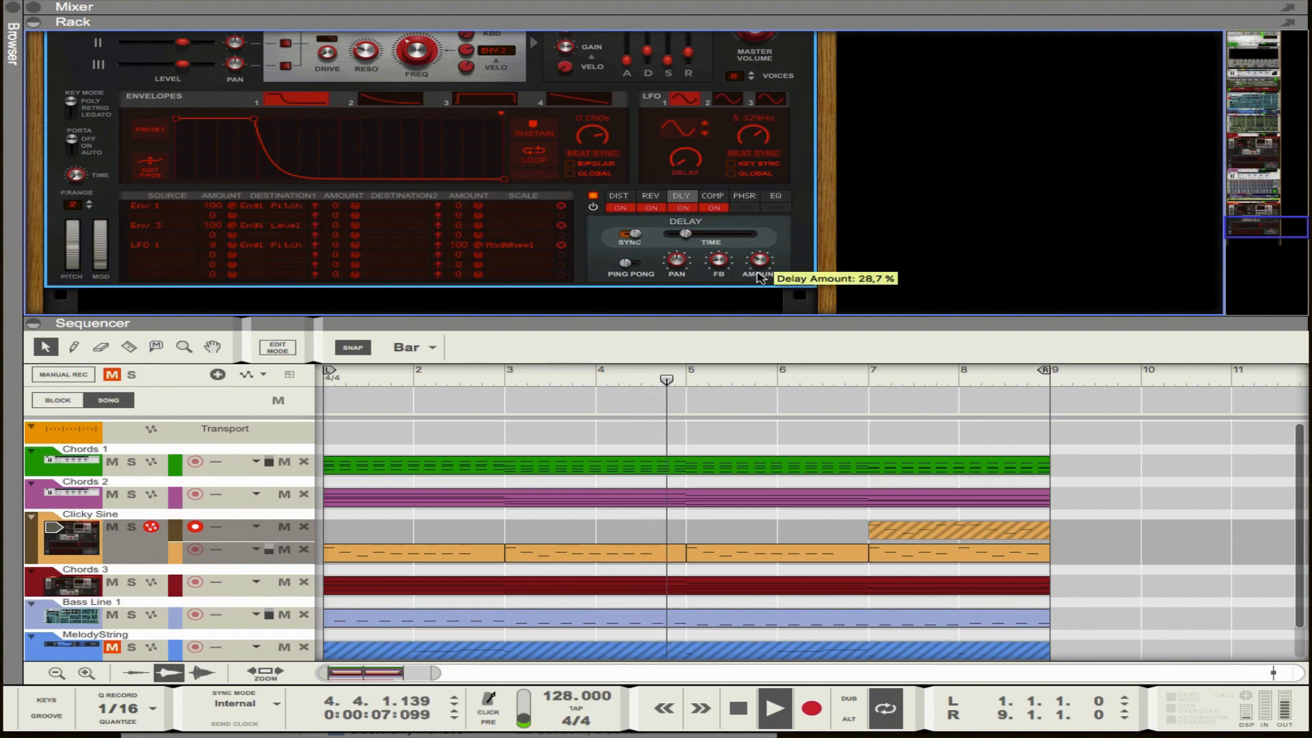
drag(758, 324, 761, 278)
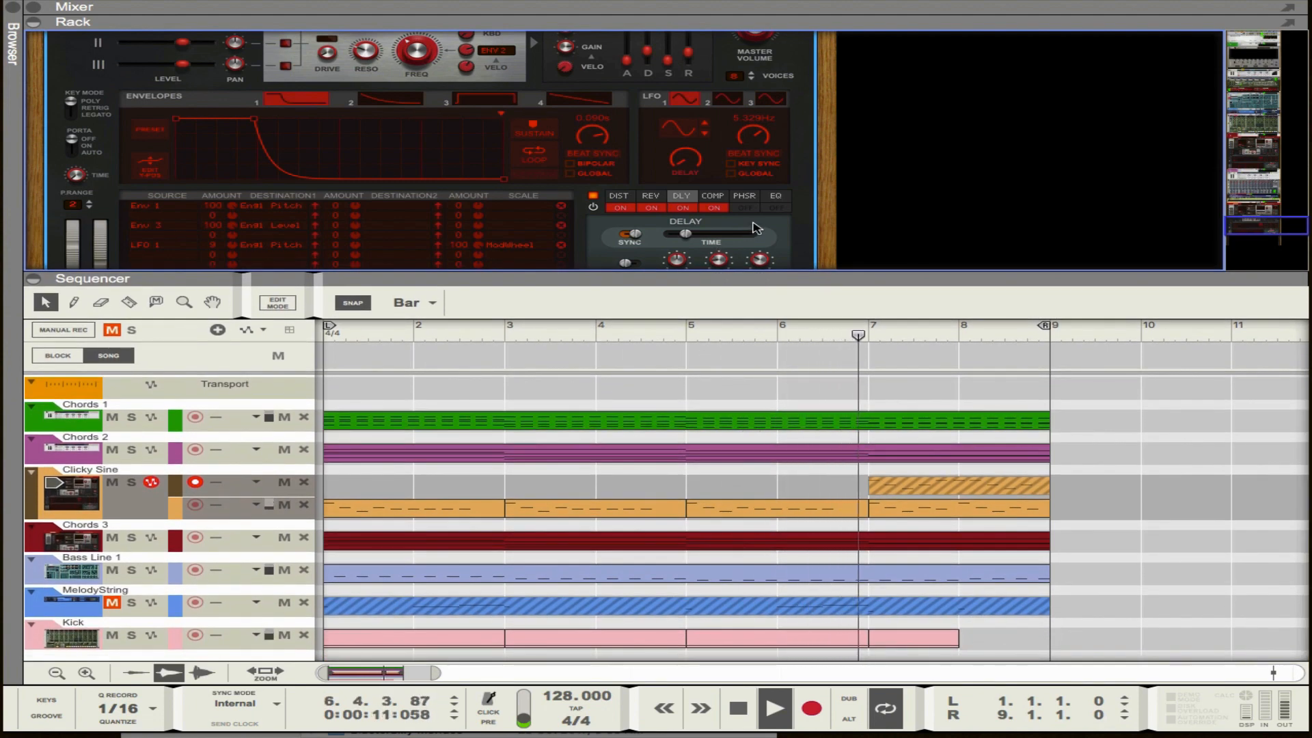
drag(650, 274, 651, 196)
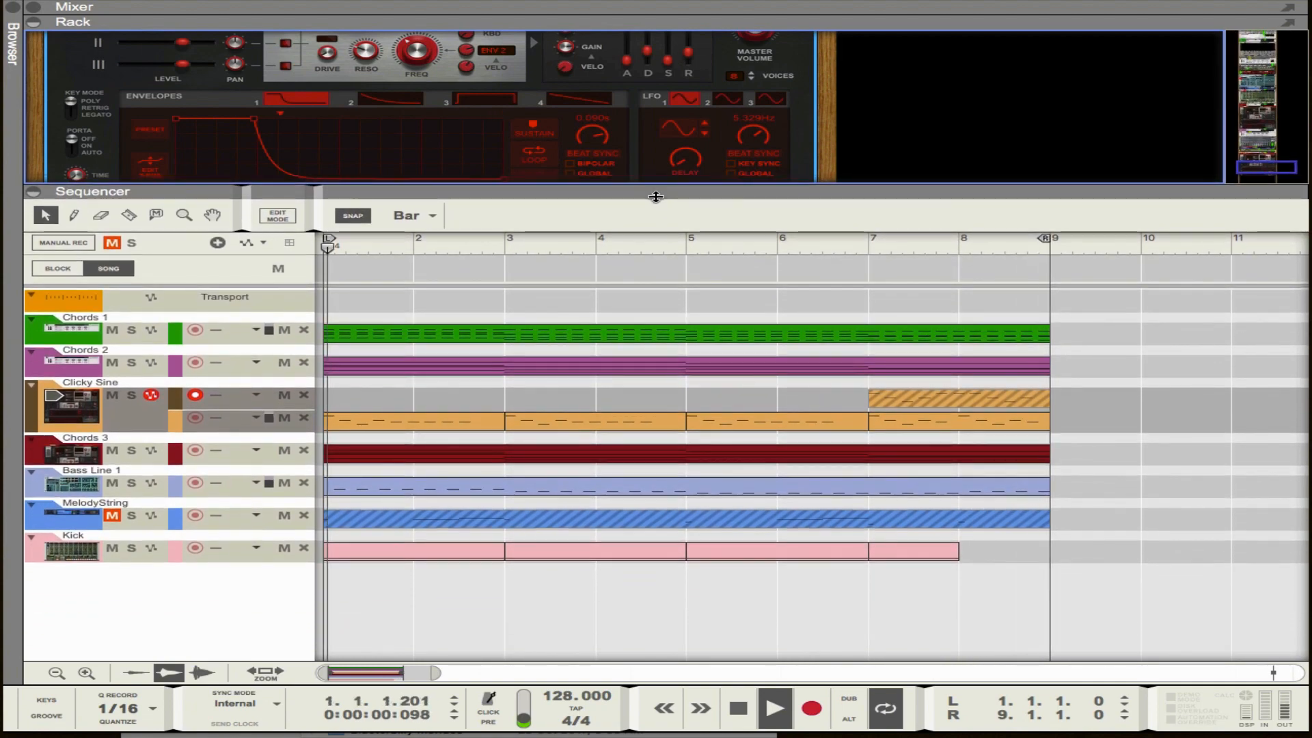
Step: Insert a Synchronous effect into the insert effects of the Clicky Sine mix channel
click(108, 307)
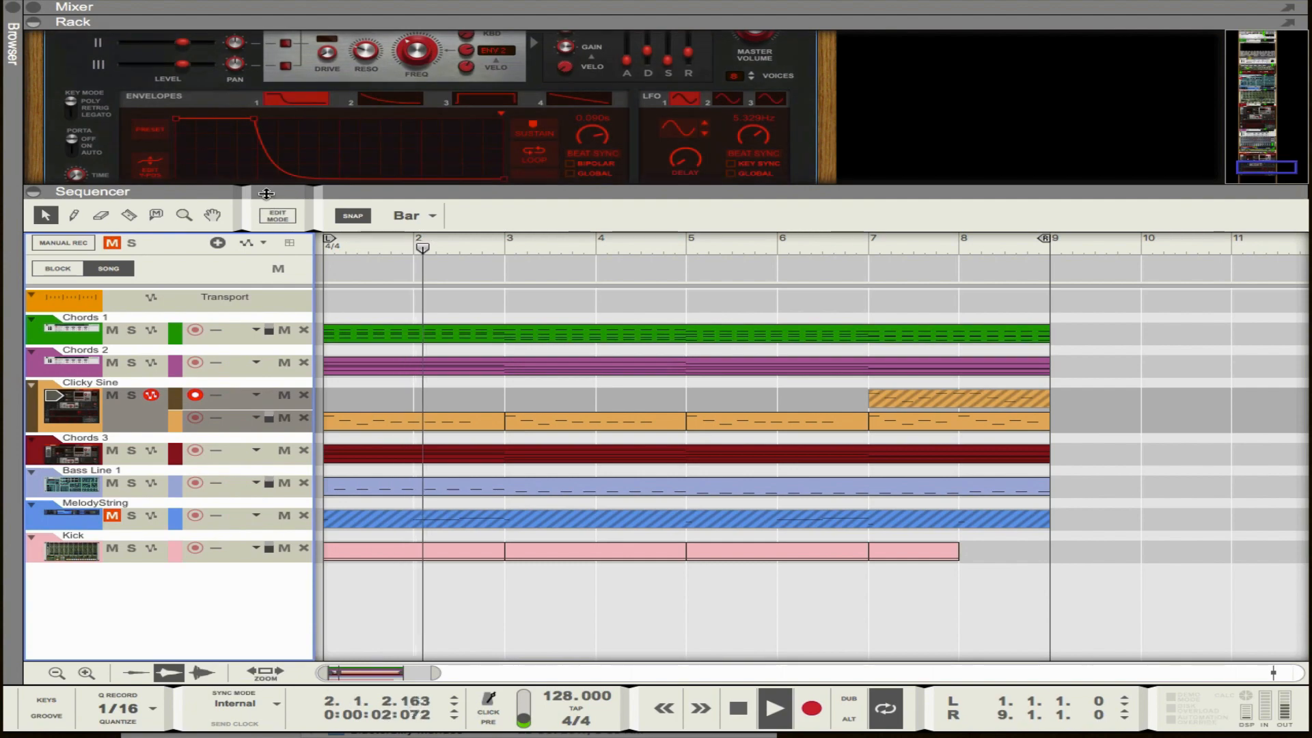
drag(266, 192, 287, 413)
scroll(303, 307, up, 8)
click(143, 82)
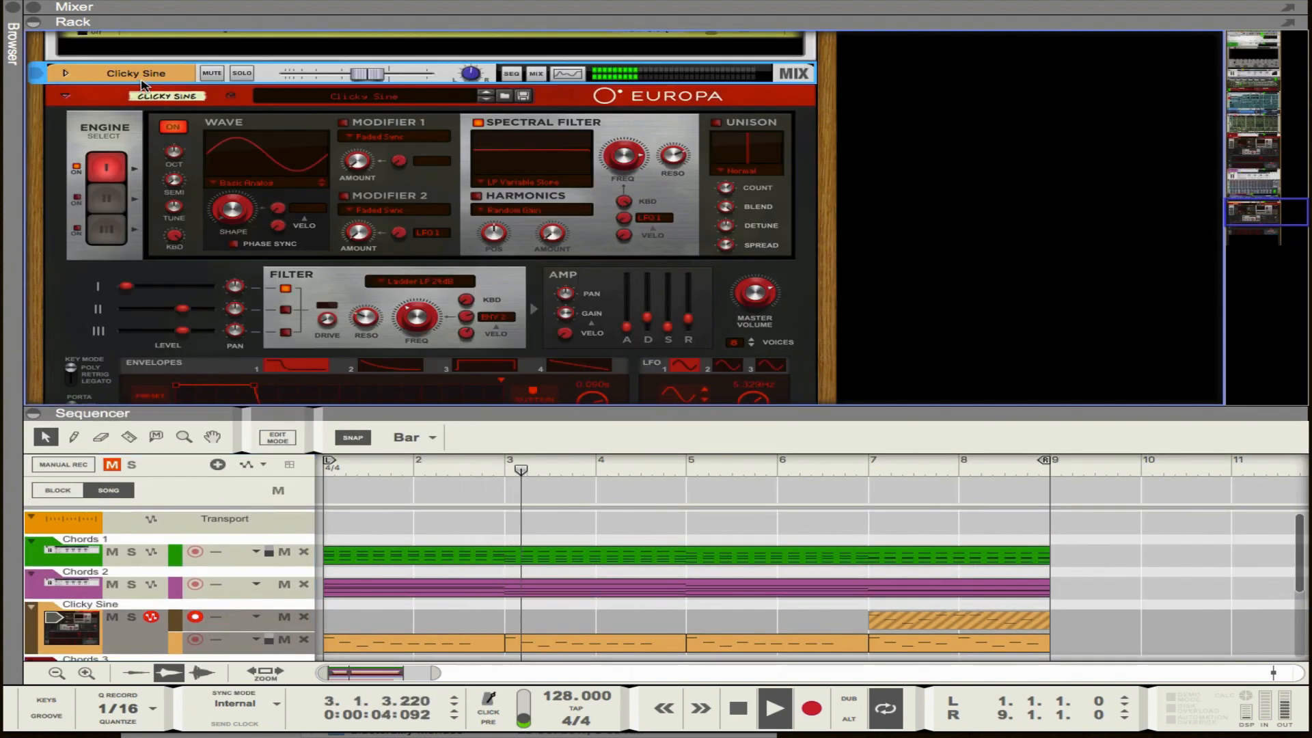
click(63, 73)
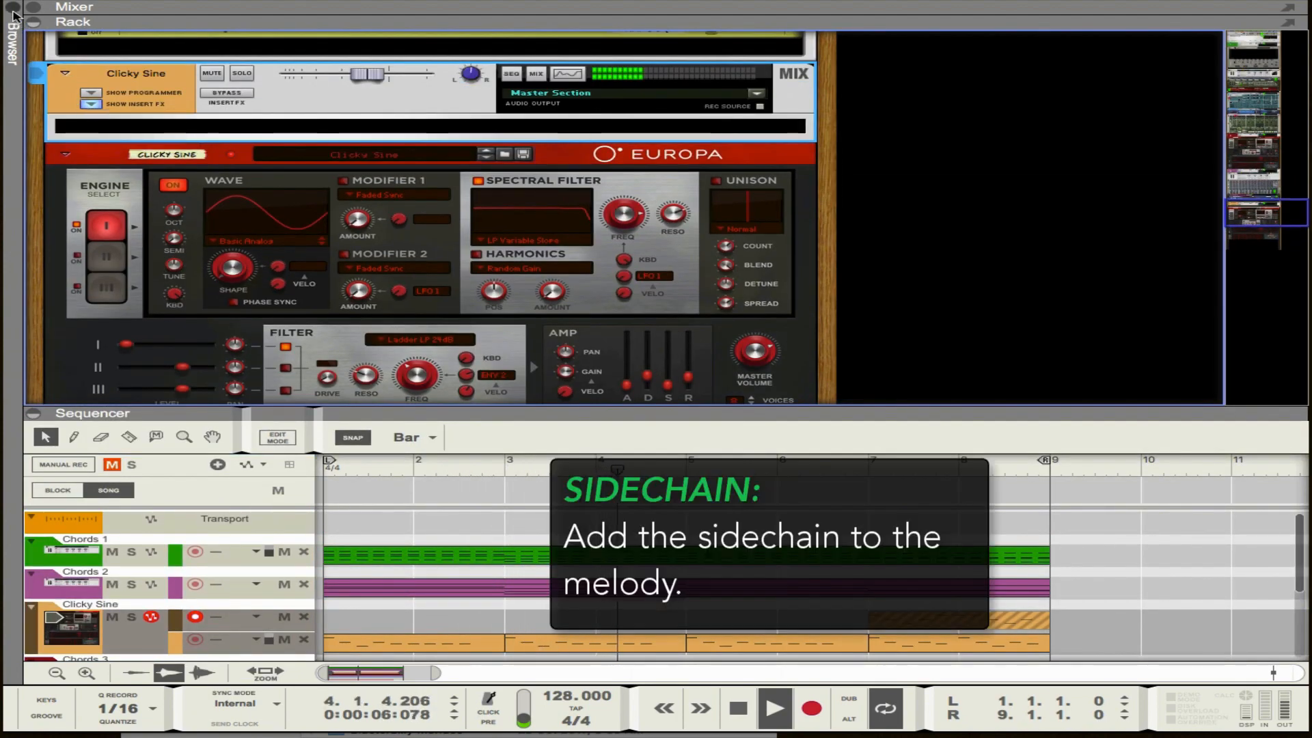
click(13, 34)
click(54, 116)
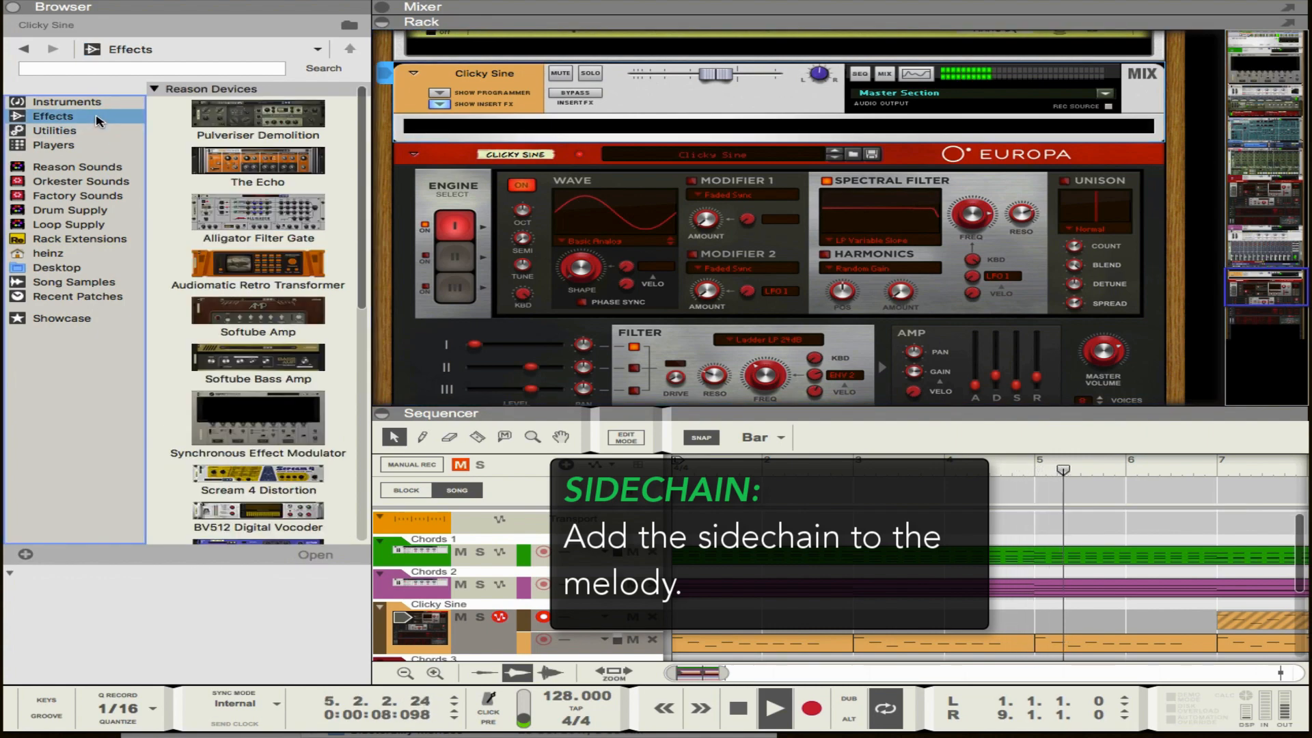
mouse_move(258, 420)
mouse_down()
mouse_move(492, 170)
mouse_move(515, 128)
mouse_up()
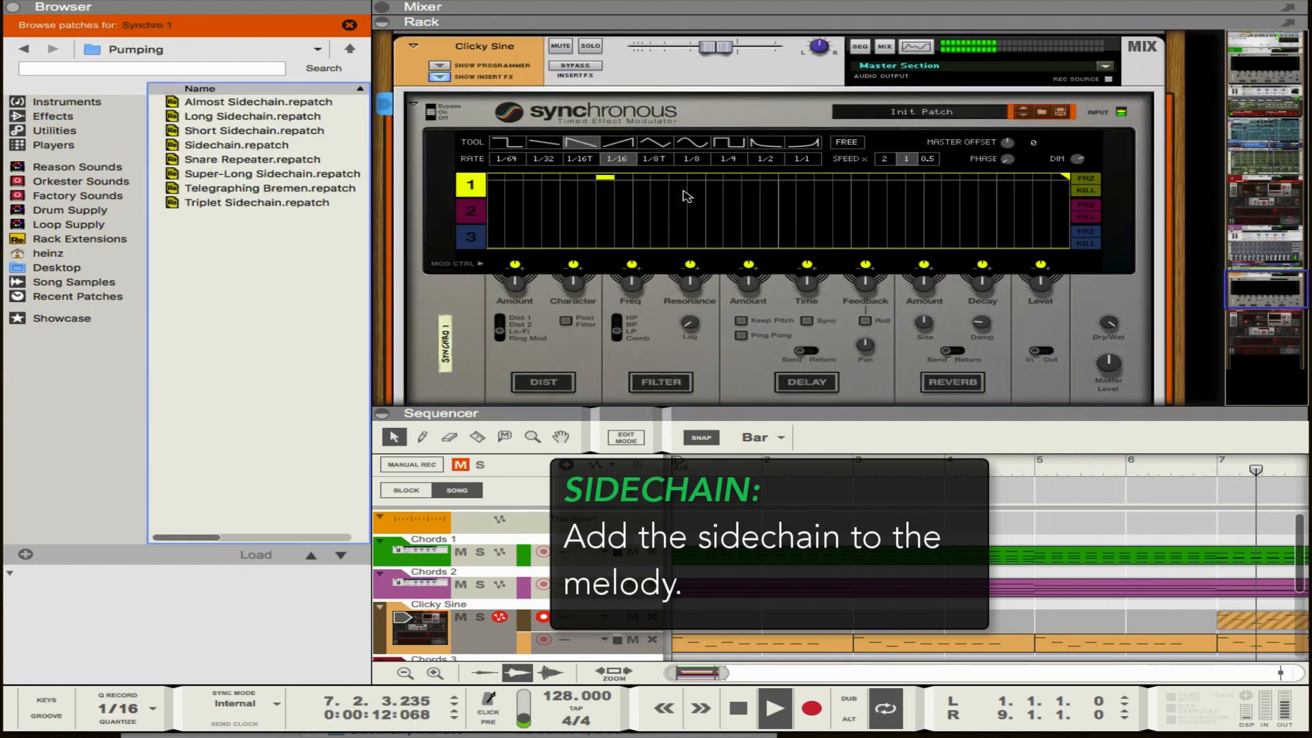
Step: Load the Sidechain patch into Synchronous, set its dry/wet to 53 %, and hide the channel's insert effects
click(273, 145)
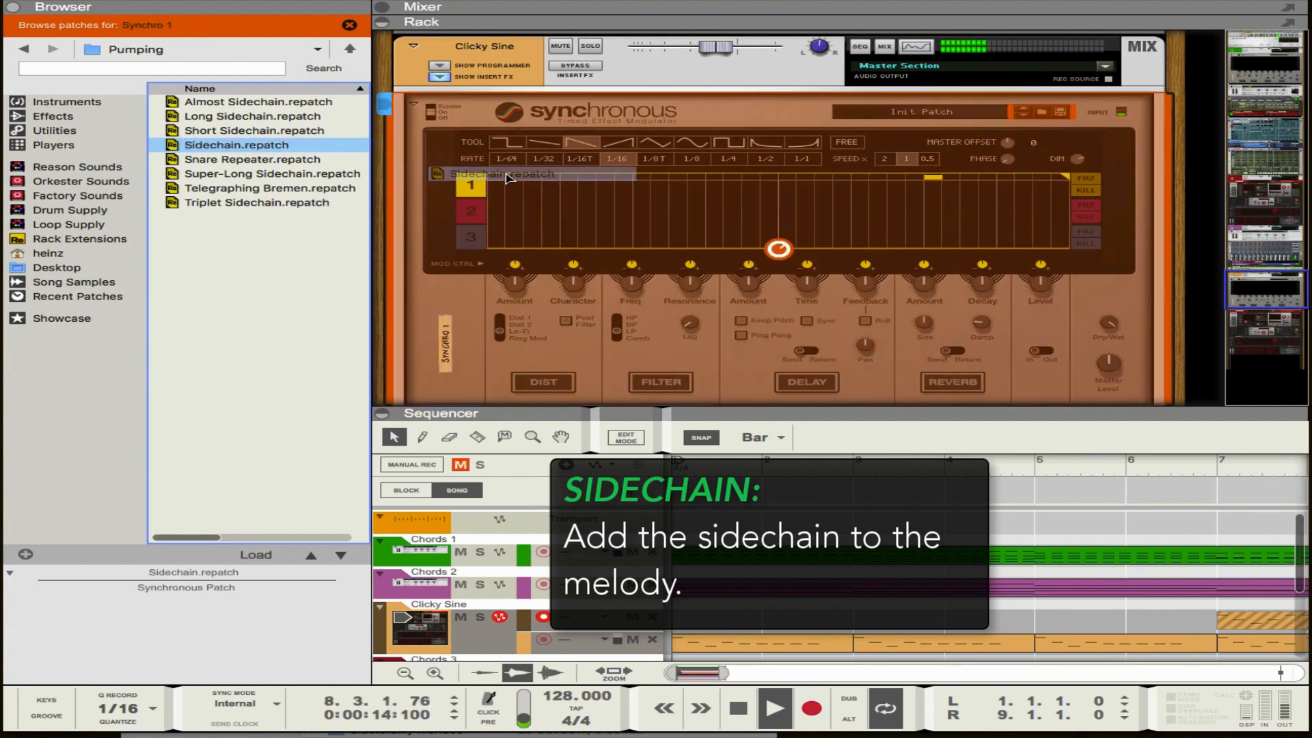
click(1108, 325)
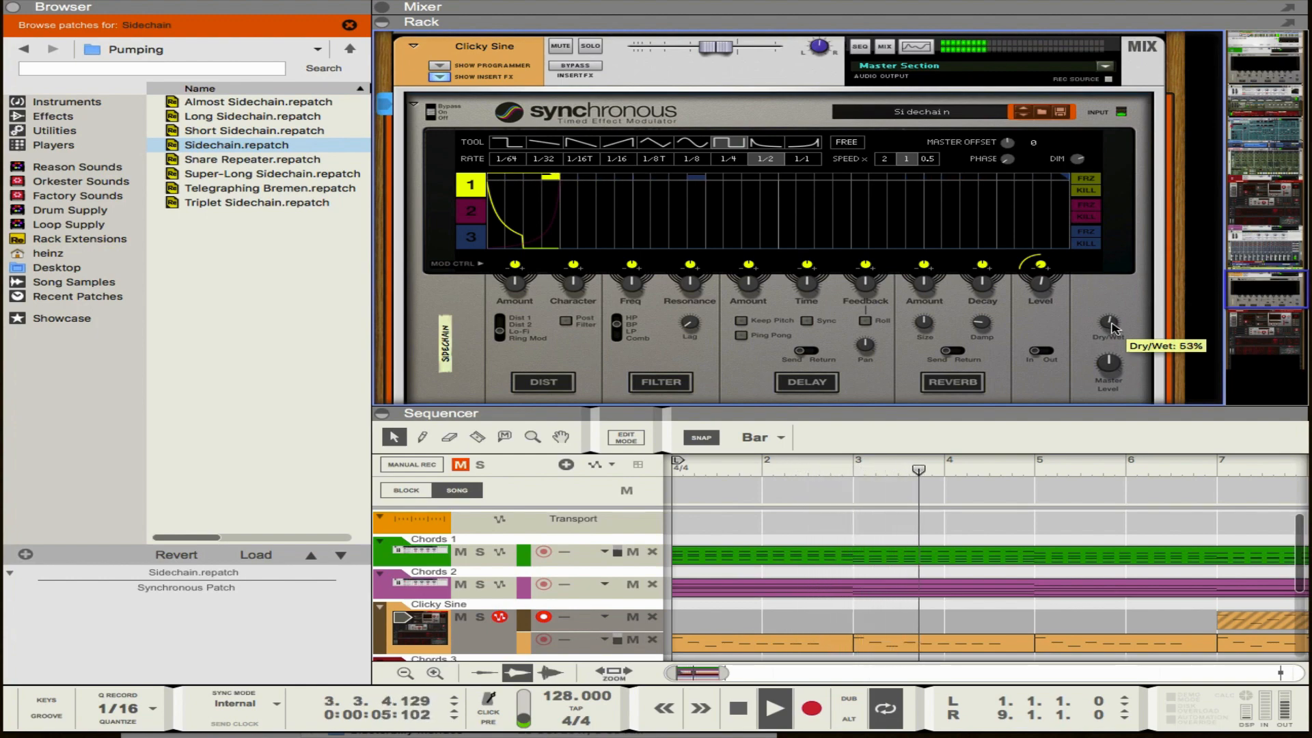
click(439, 77)
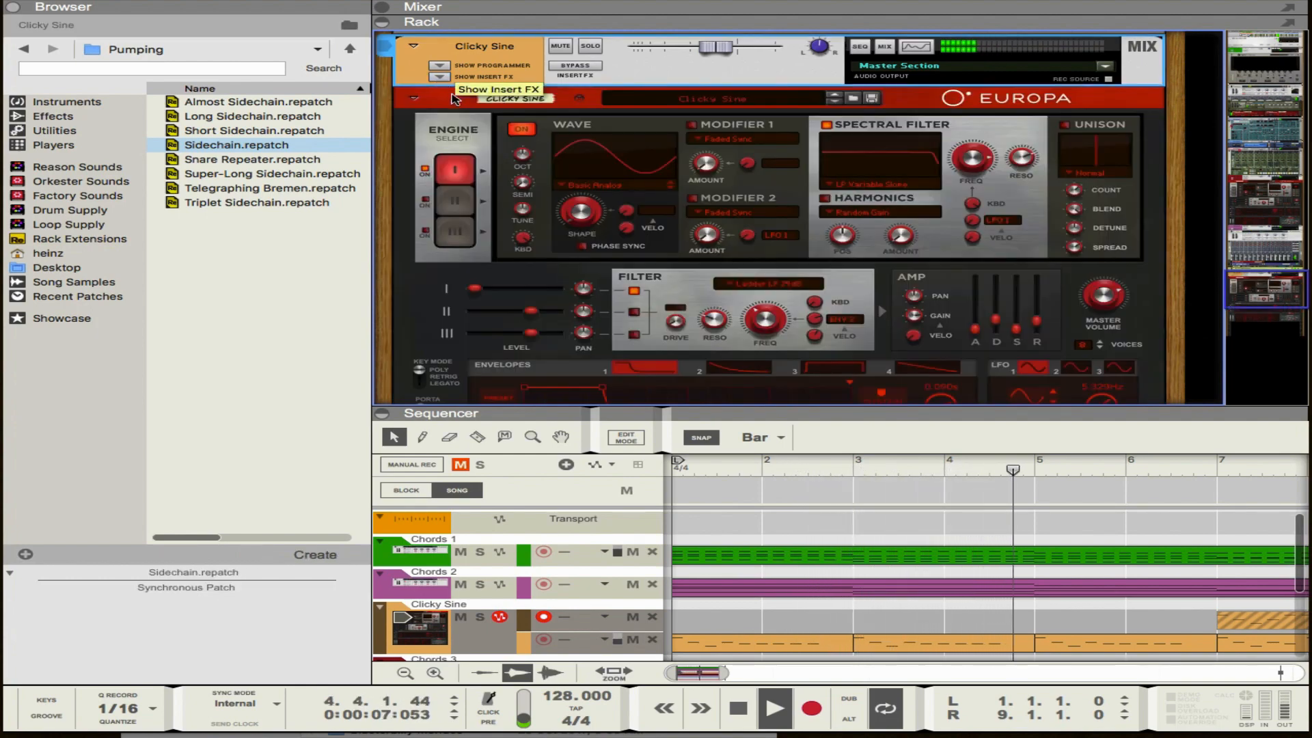
Step: Switch the browser to Instruments, shrink the rack area and collapse the browser
click(67, 101)
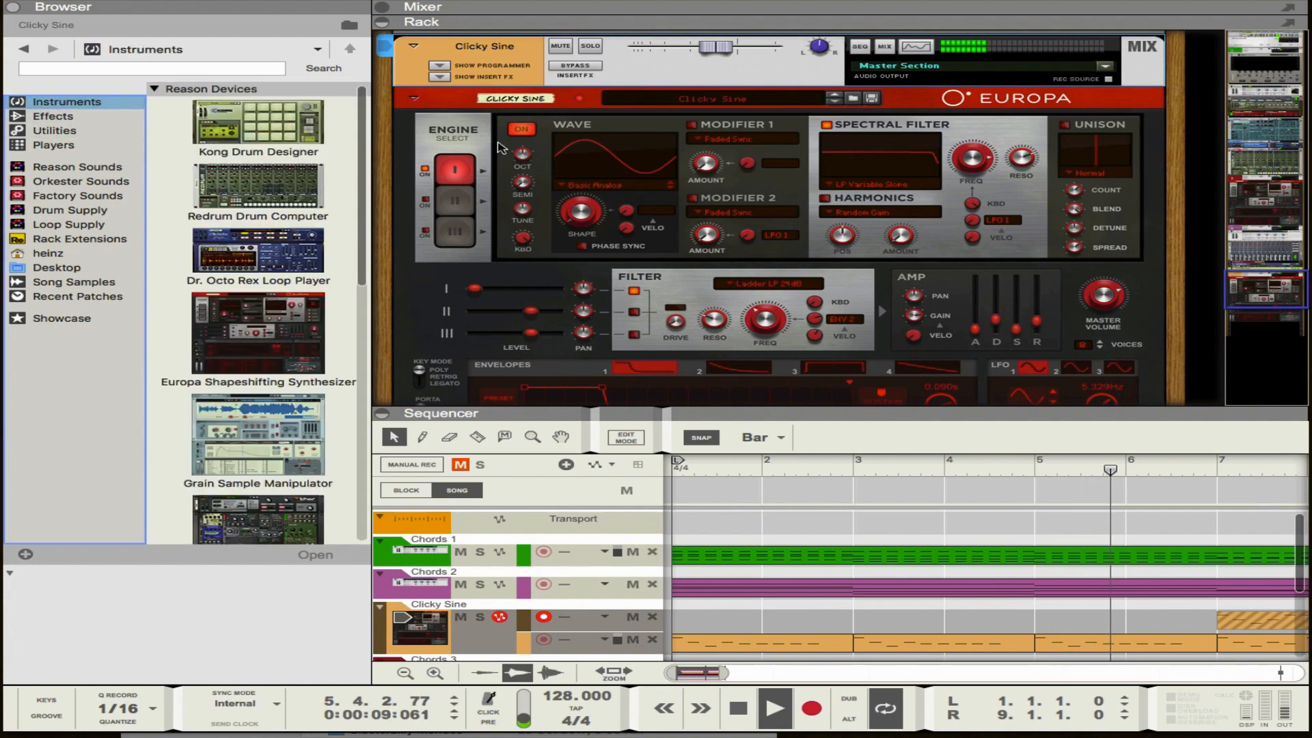
scroll(502, 147, down, 1)
scroll(503, 147, down, 5)
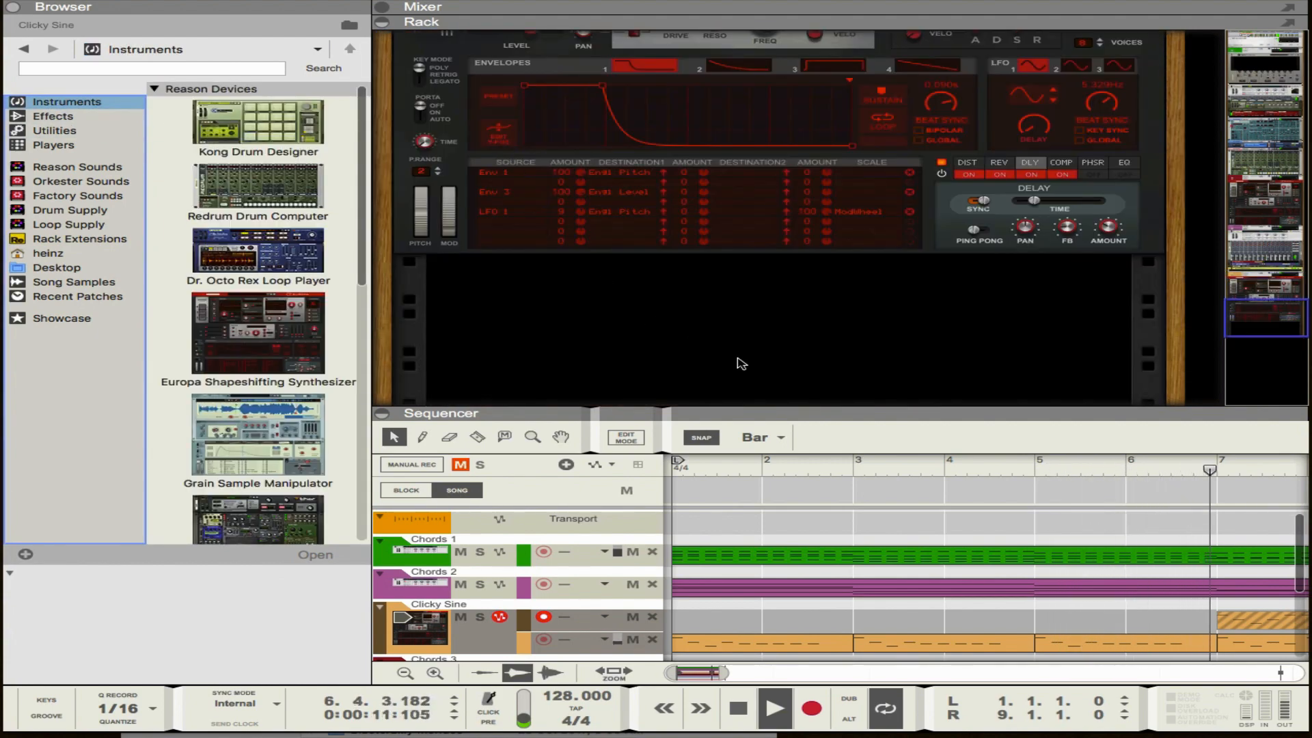
drag(733, 412, 733, 142)
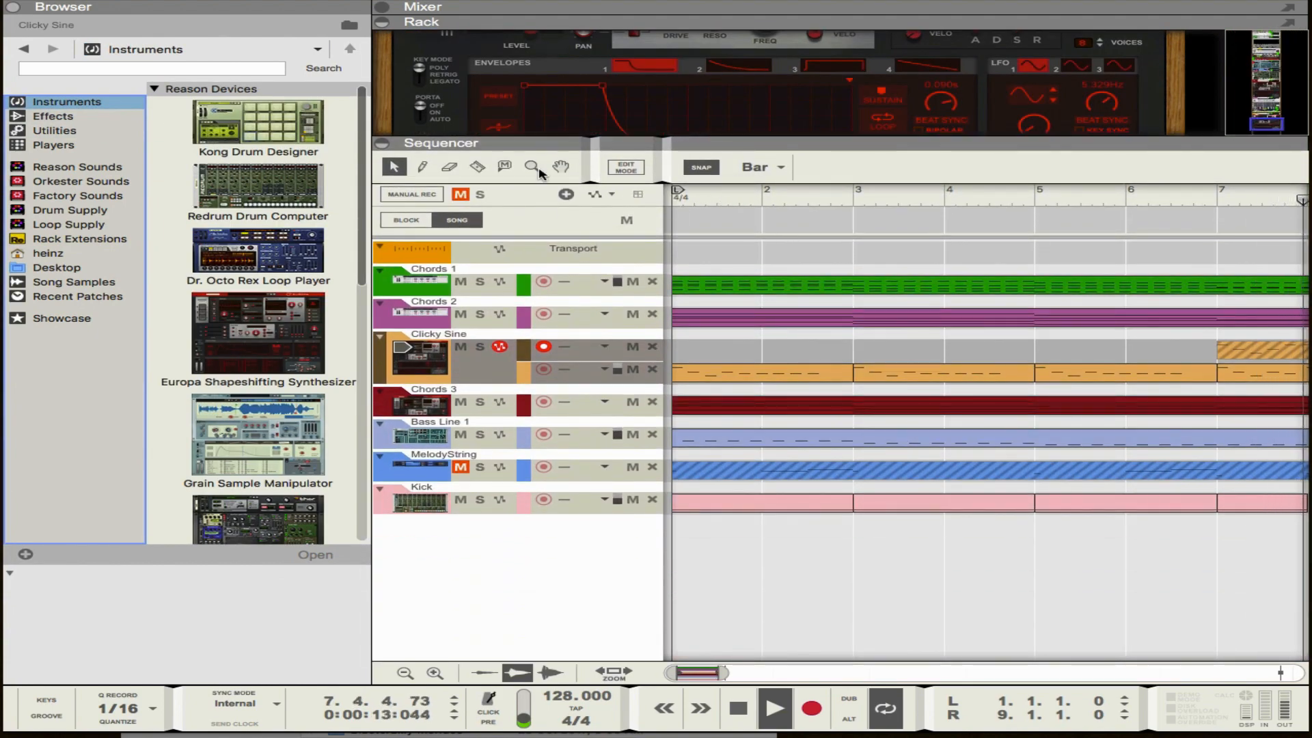
click(13, 7)
Step: Show the Kick's Redrum in a slightly larger rack area and raise its drum 1 level to 96
click(595, 502)
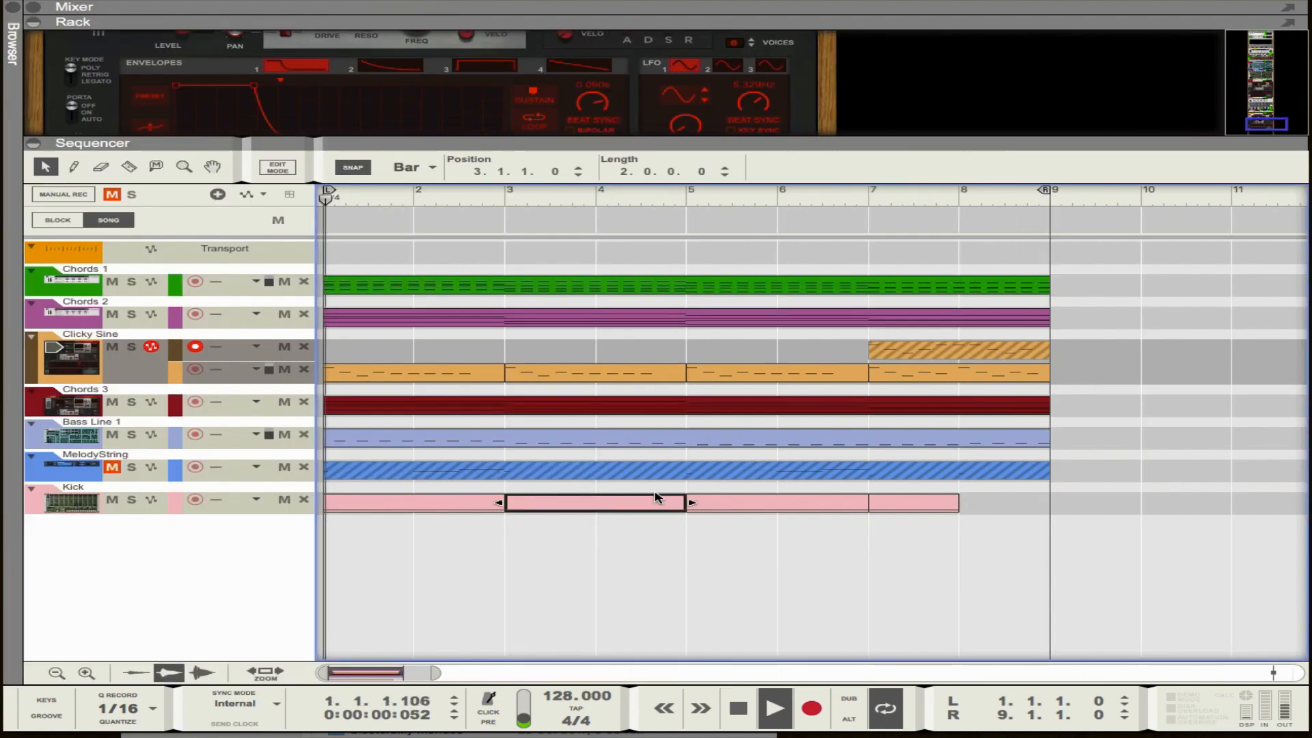
click(529, 542)
click(72, 504)
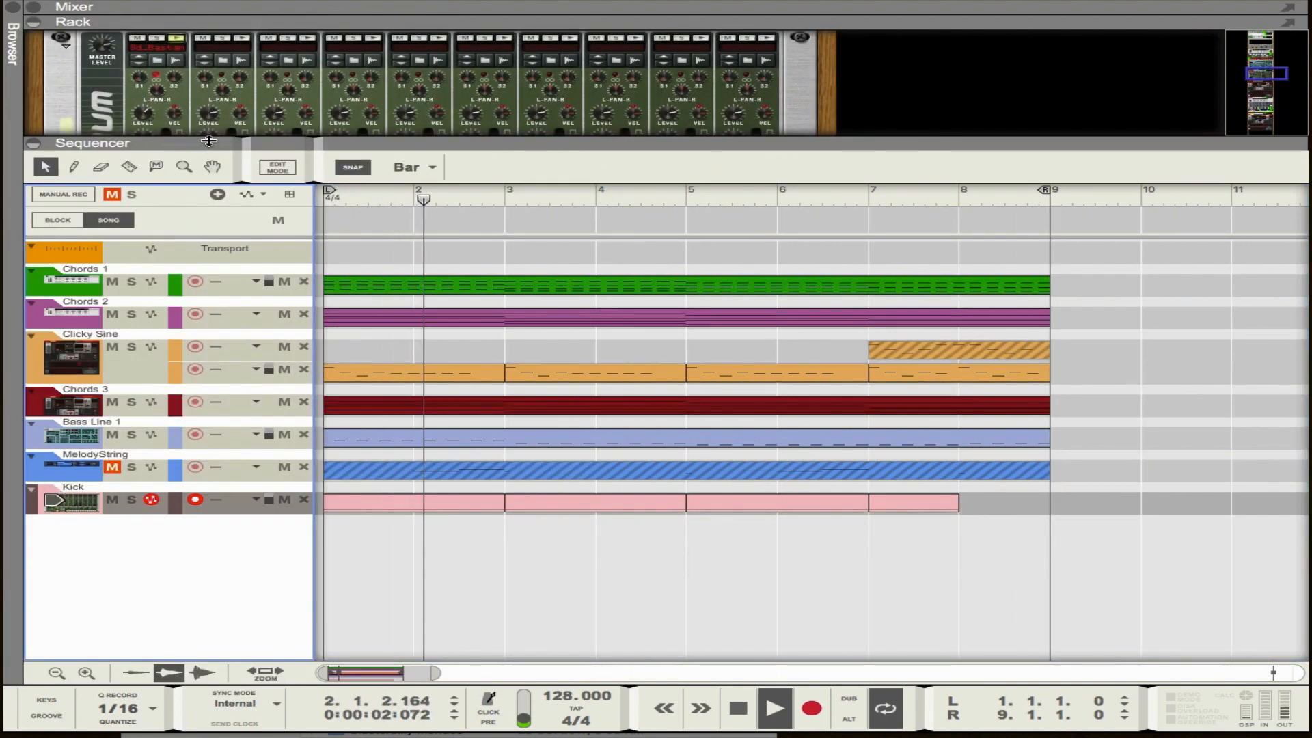
drag(208, 142, 208, 203)
click(145, 134)
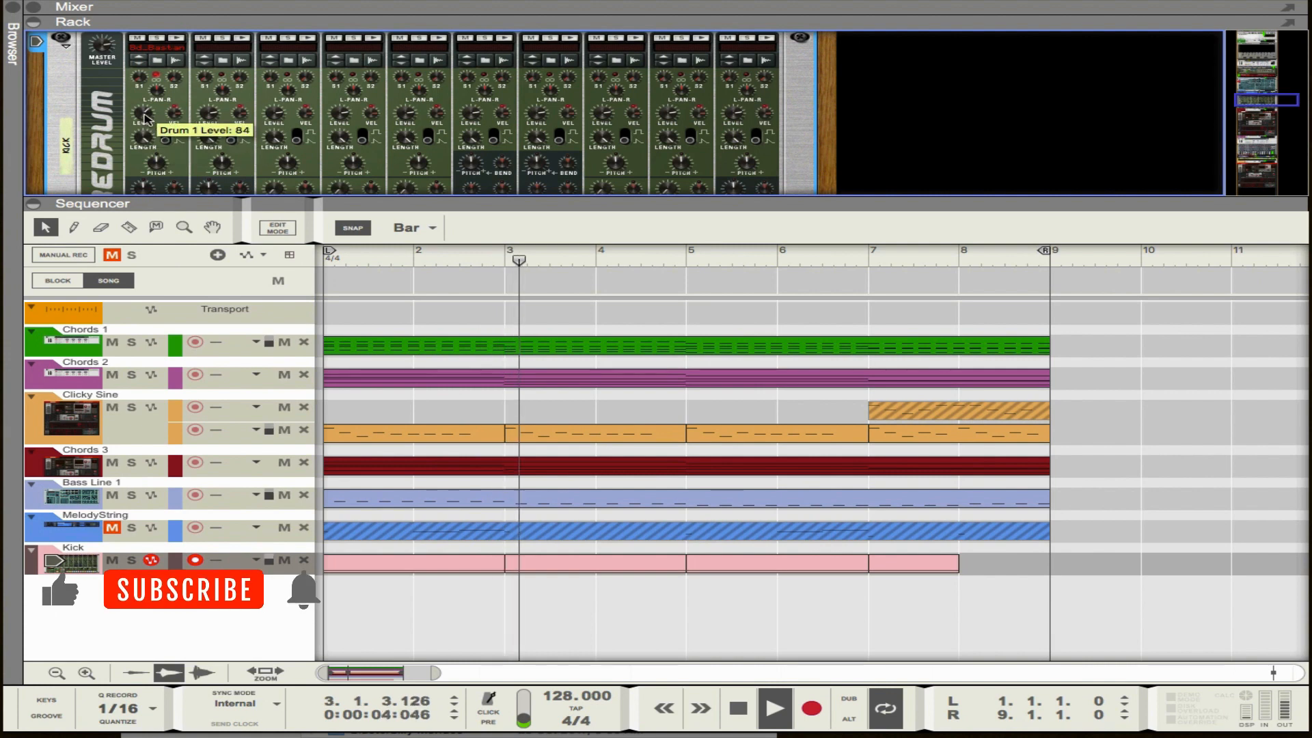
scroll(151, 133, up, 3)
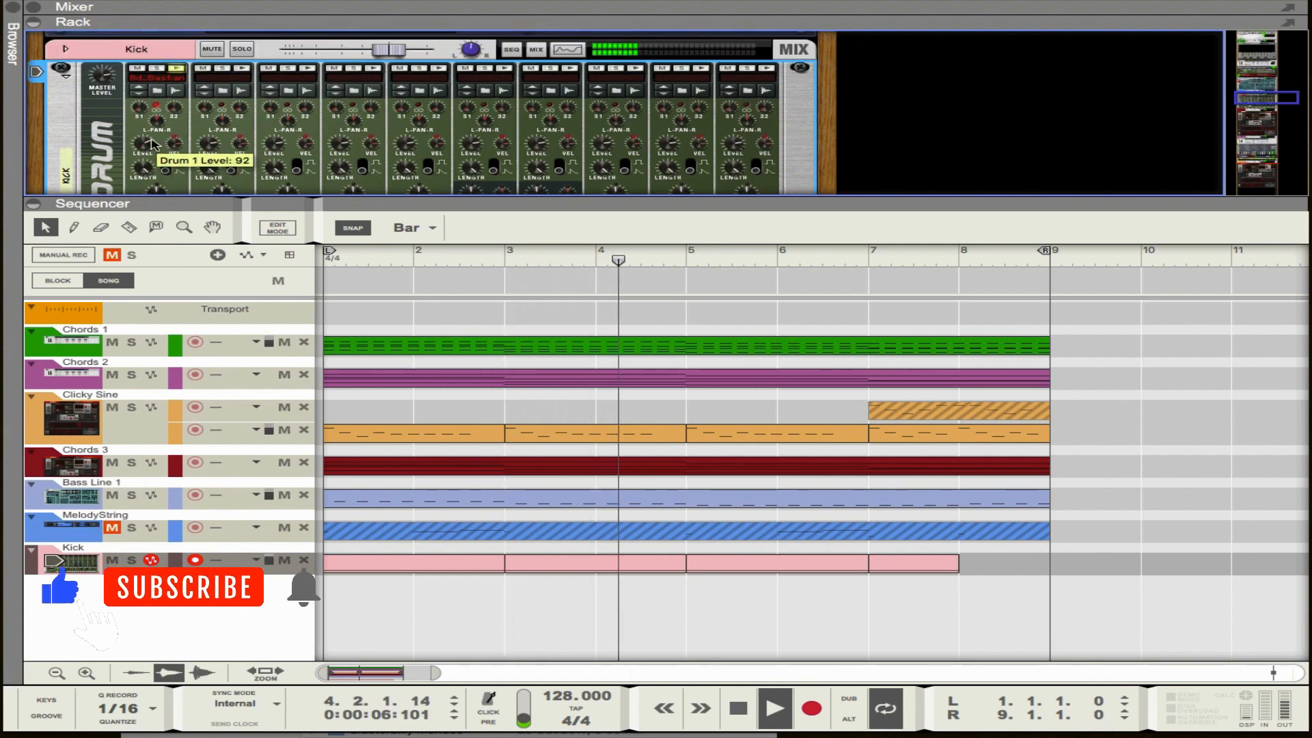
scroll(155, 145, down, 2)
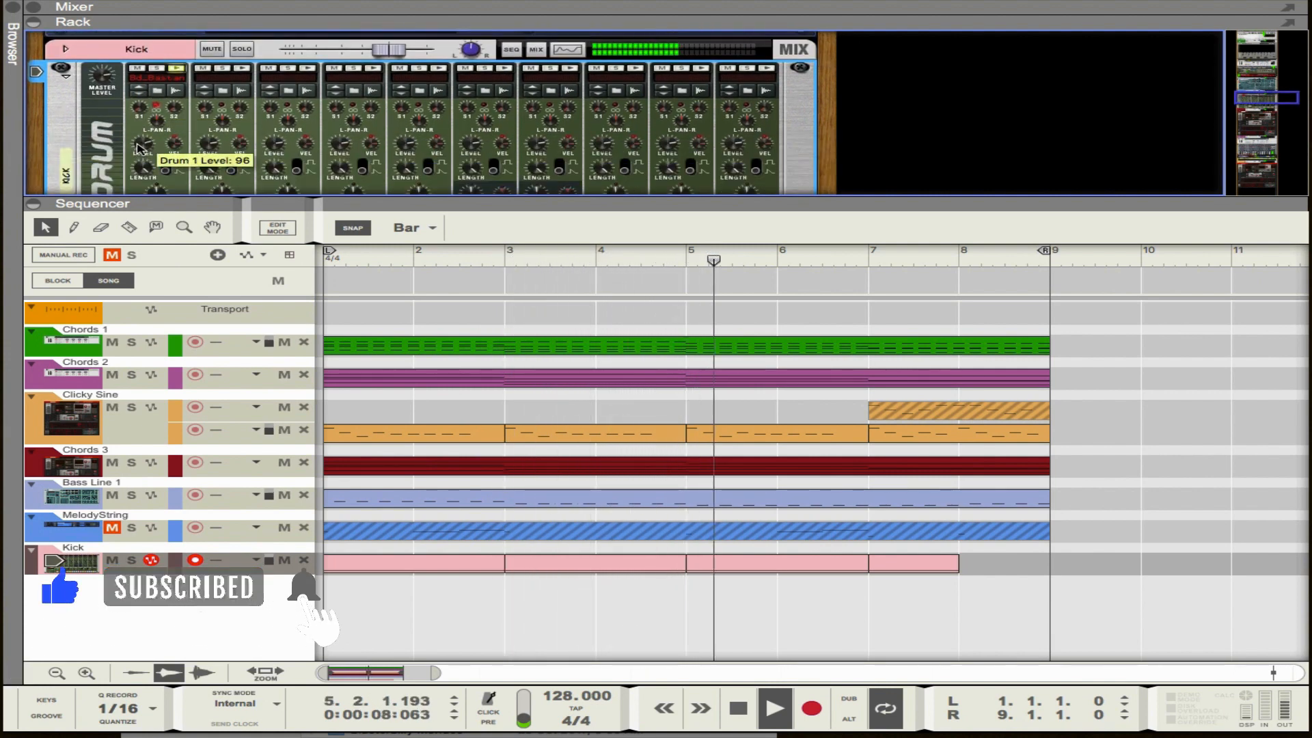
drag(137, 146, 140, 146)
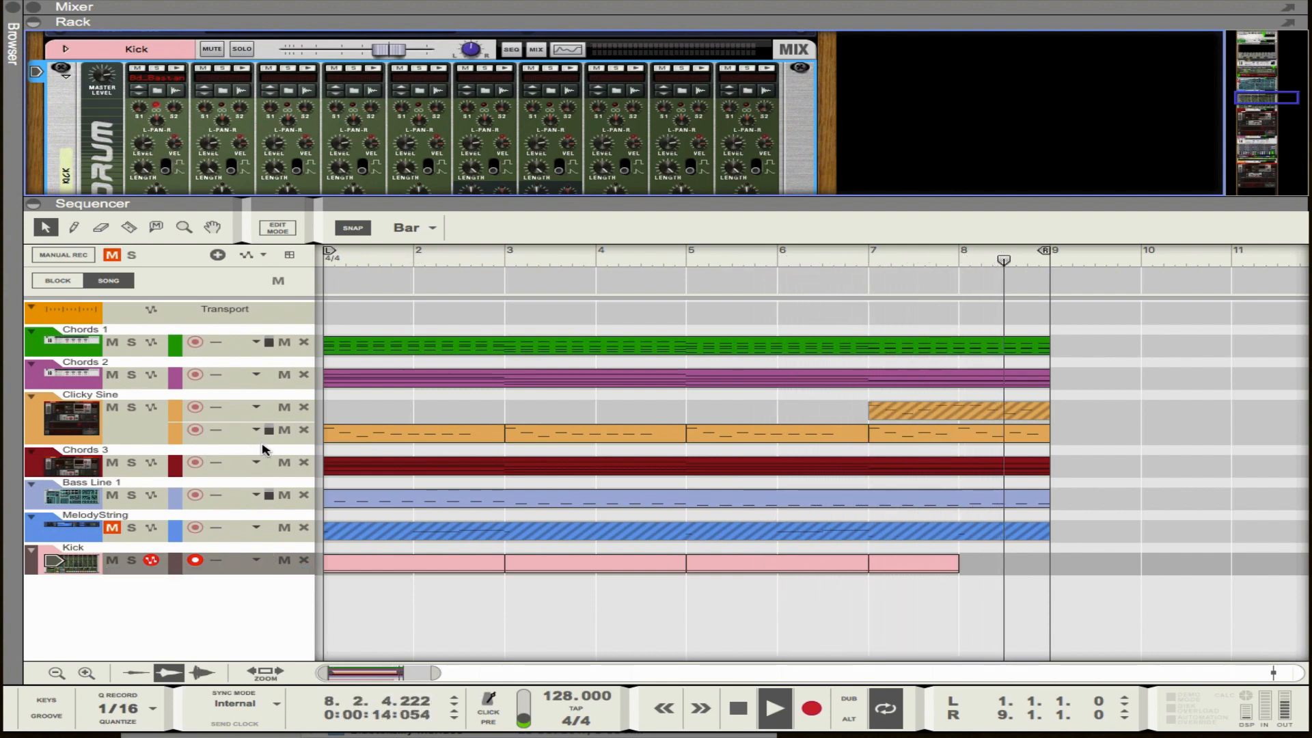
Step: Move the Chords 3 track directly below Chords 2 and rename the Clicky Sine track as Melody1
drag(35, 462, 49, 405)
double_click(92, 428)
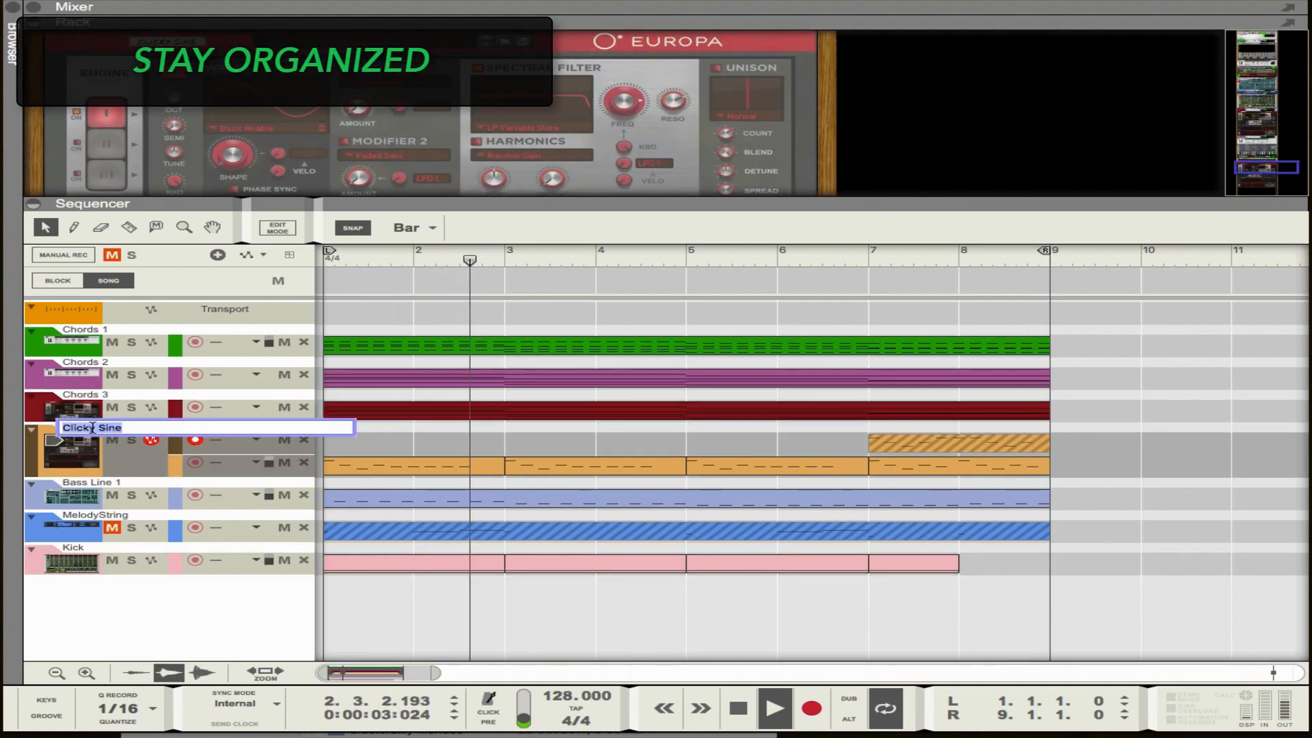
text(Melody)
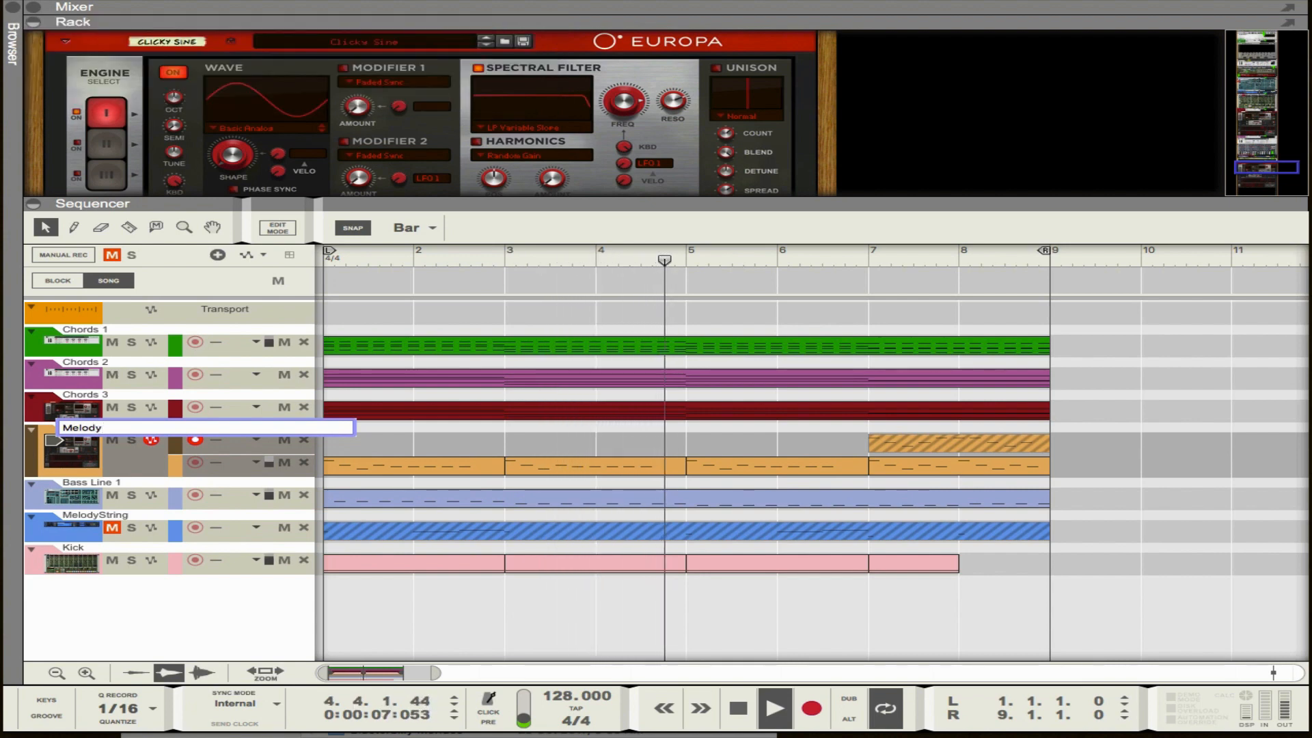
text(1)
key(Return)
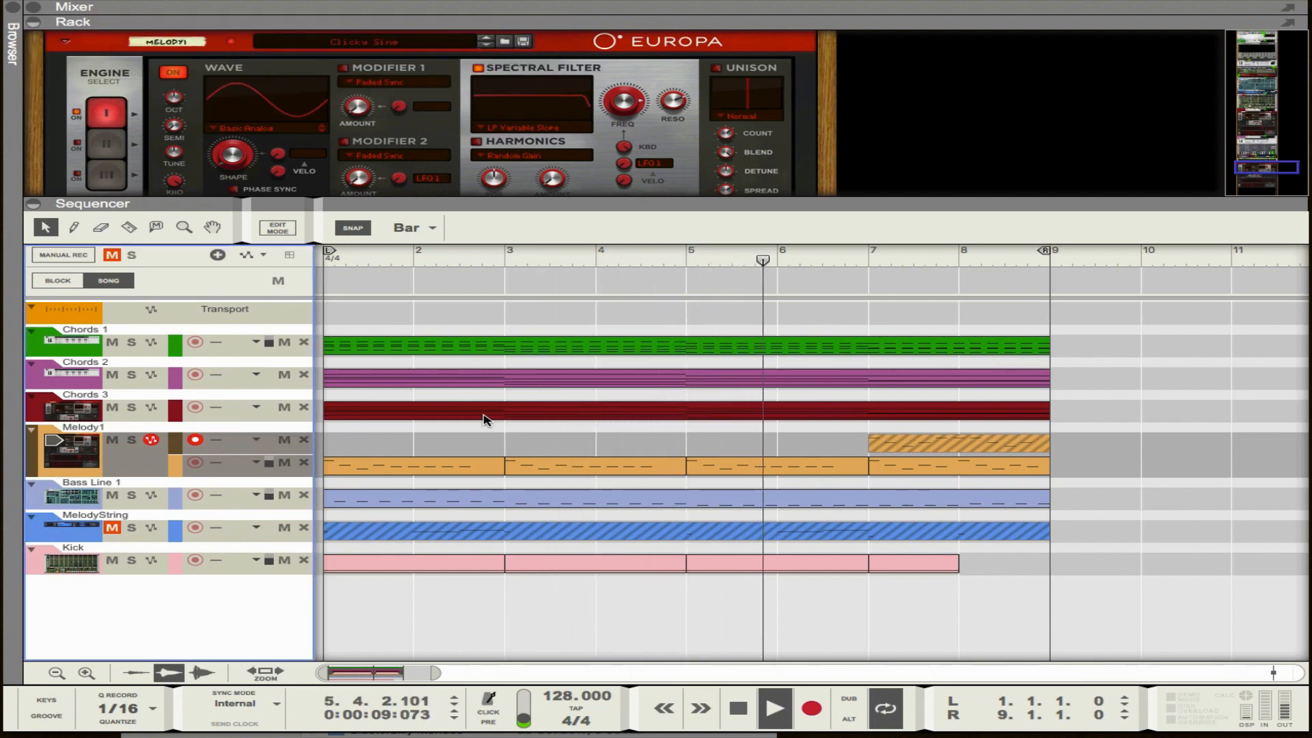
click(720, 432)
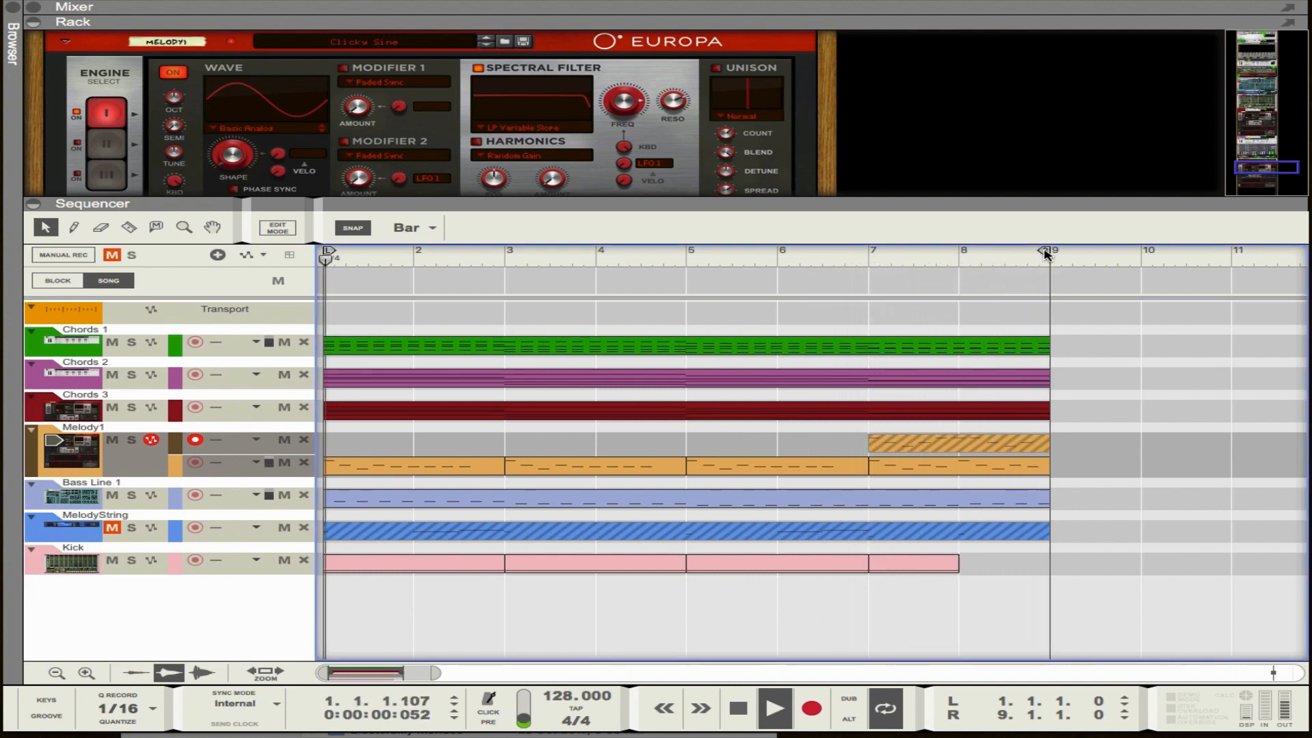
Step: Shorten the playback loop to end at bar 3 for listening and restore its end to bar 9
drag(1045, 254, 527, 273)
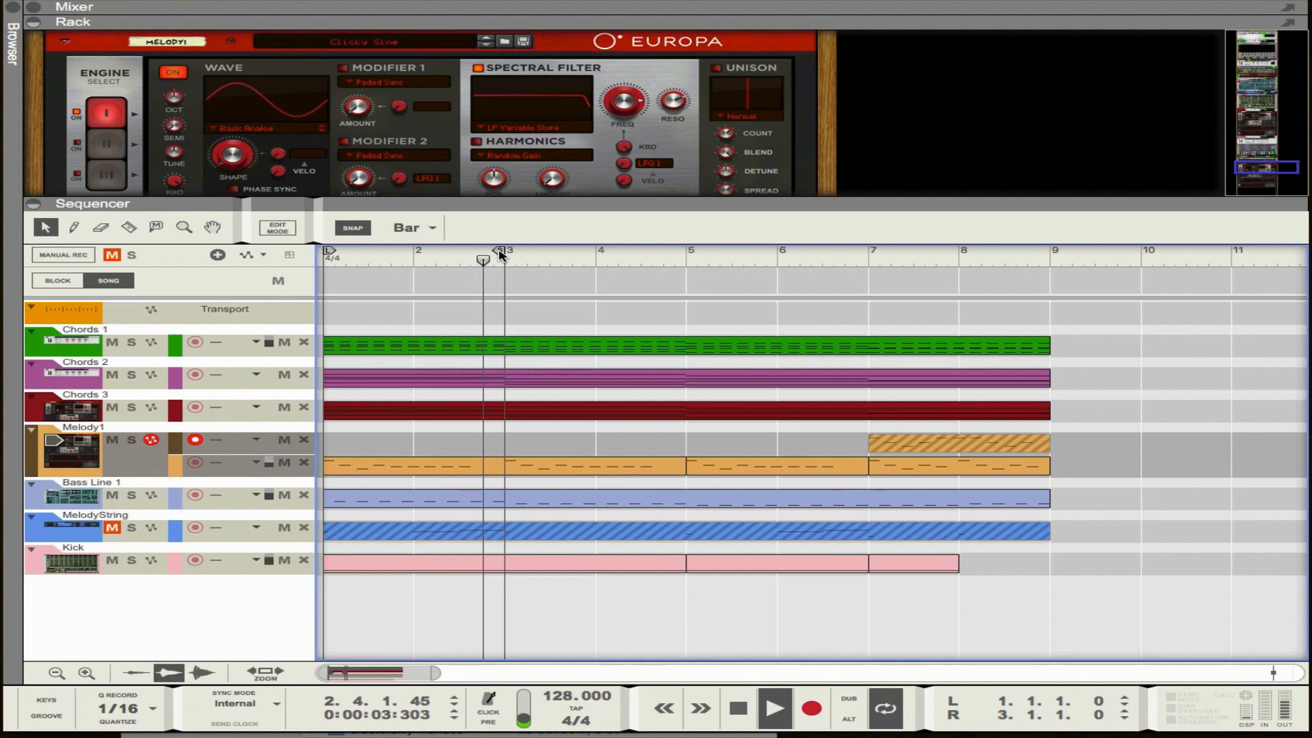
mouse_move(501, 254)
mouse_down()
mouse_move(571, 269)
mouse_move(942, 269)
mouse_move(1006, 283)
mouse_up()
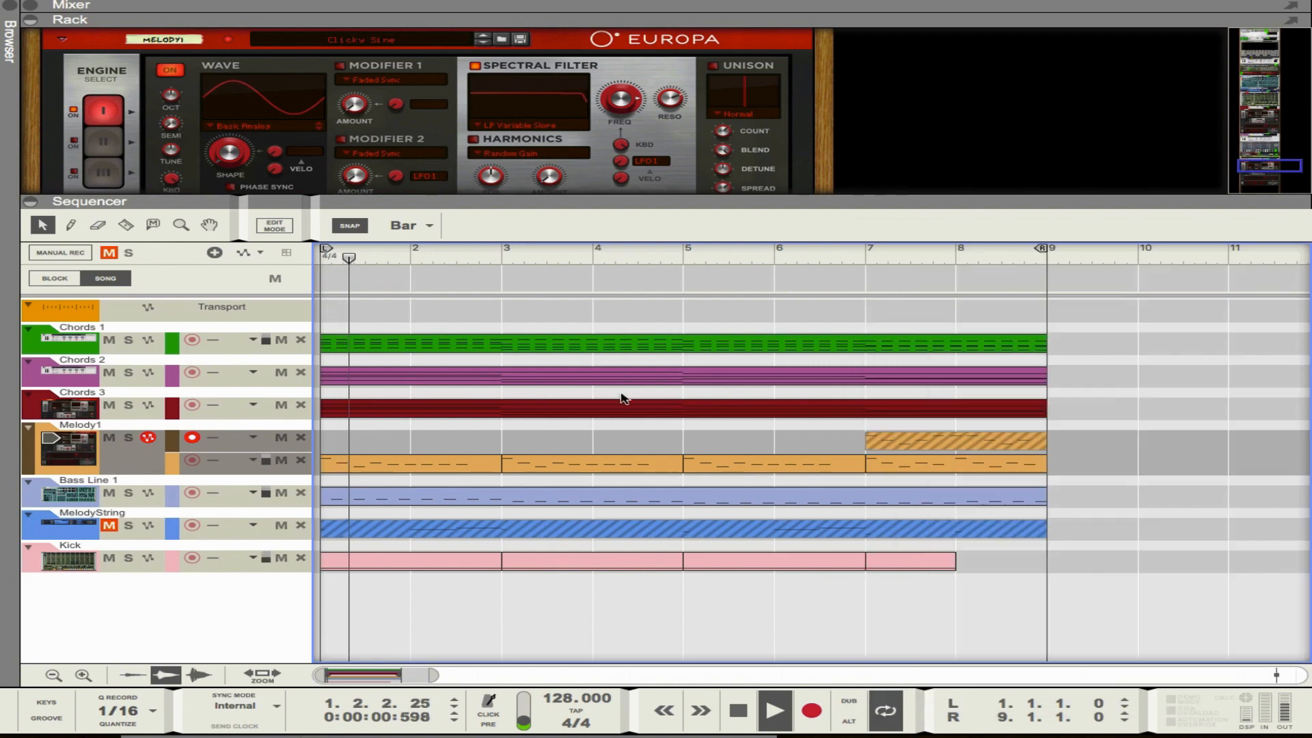
Step: Select the Bass Line 1 track and solo it
click(77, 505)
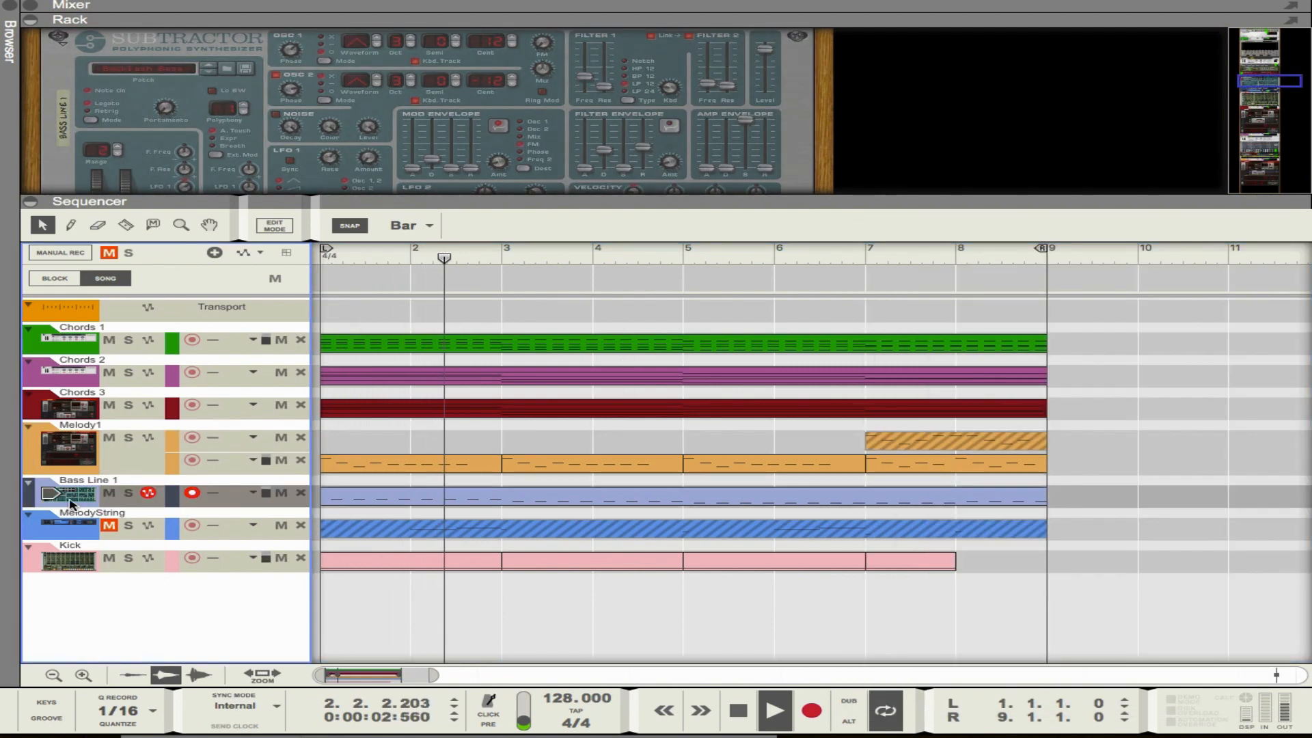
click(129, 493)
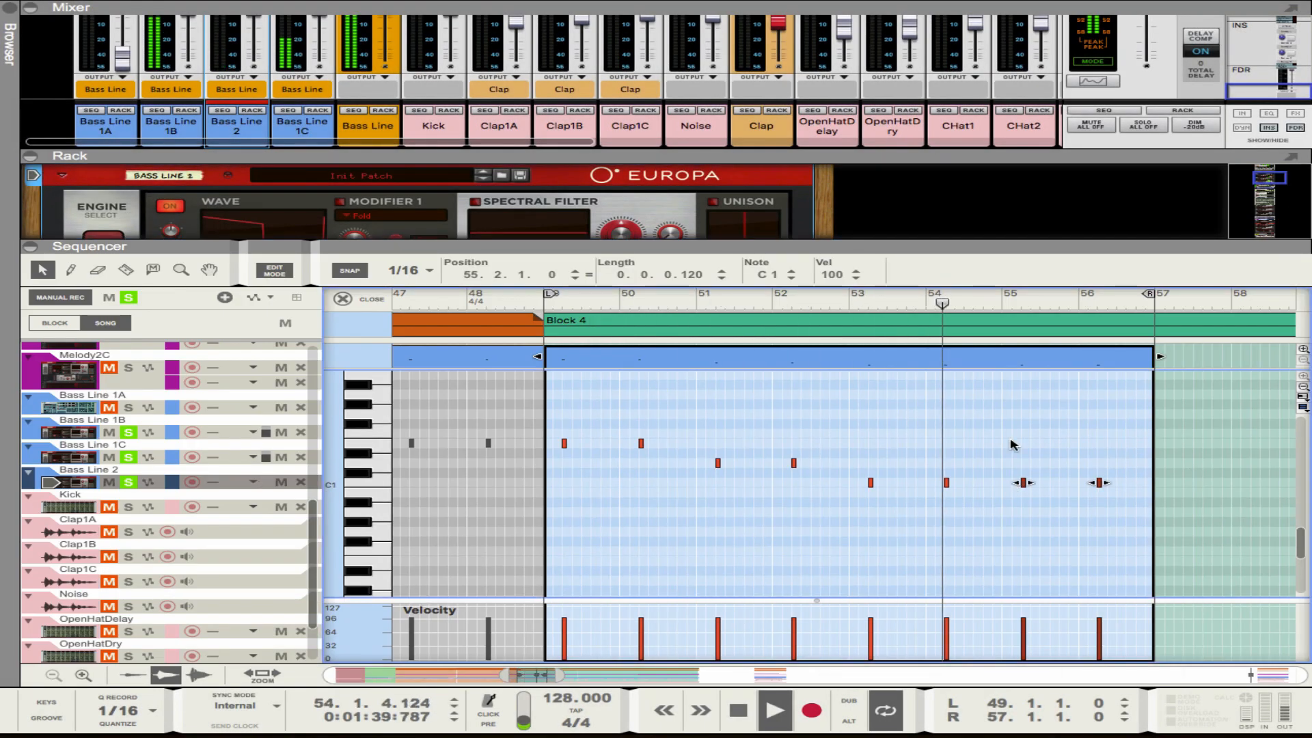
Step: Raise the last note of the Bass Line 2 clip, at 56.2.1, to D1
drag(1098, 483, 1099, 463)
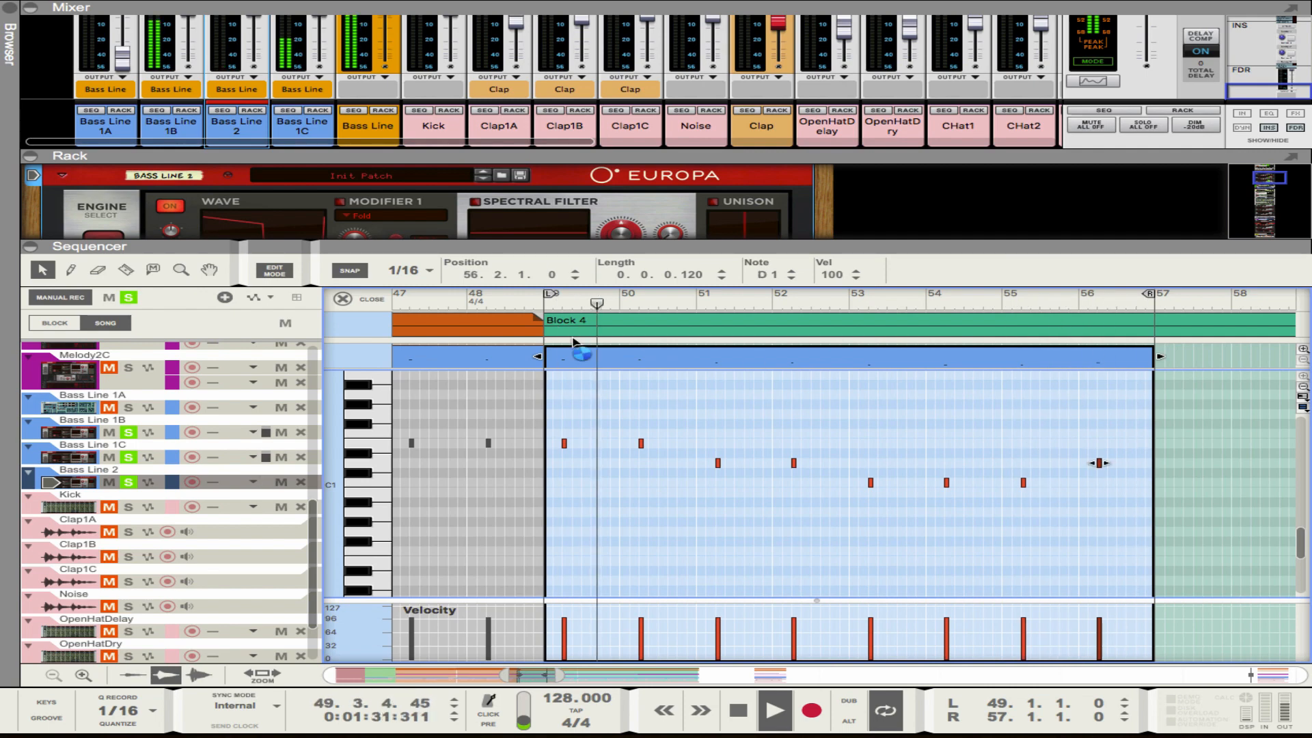
Step: Turn on the compressor of the Bass Line 2 Europa and set its EQ gain to 4.5 dB
drag(601, 247, 601, 394)
scroll(667, 357, down, 10)
scroll(654, 319, up, 4)
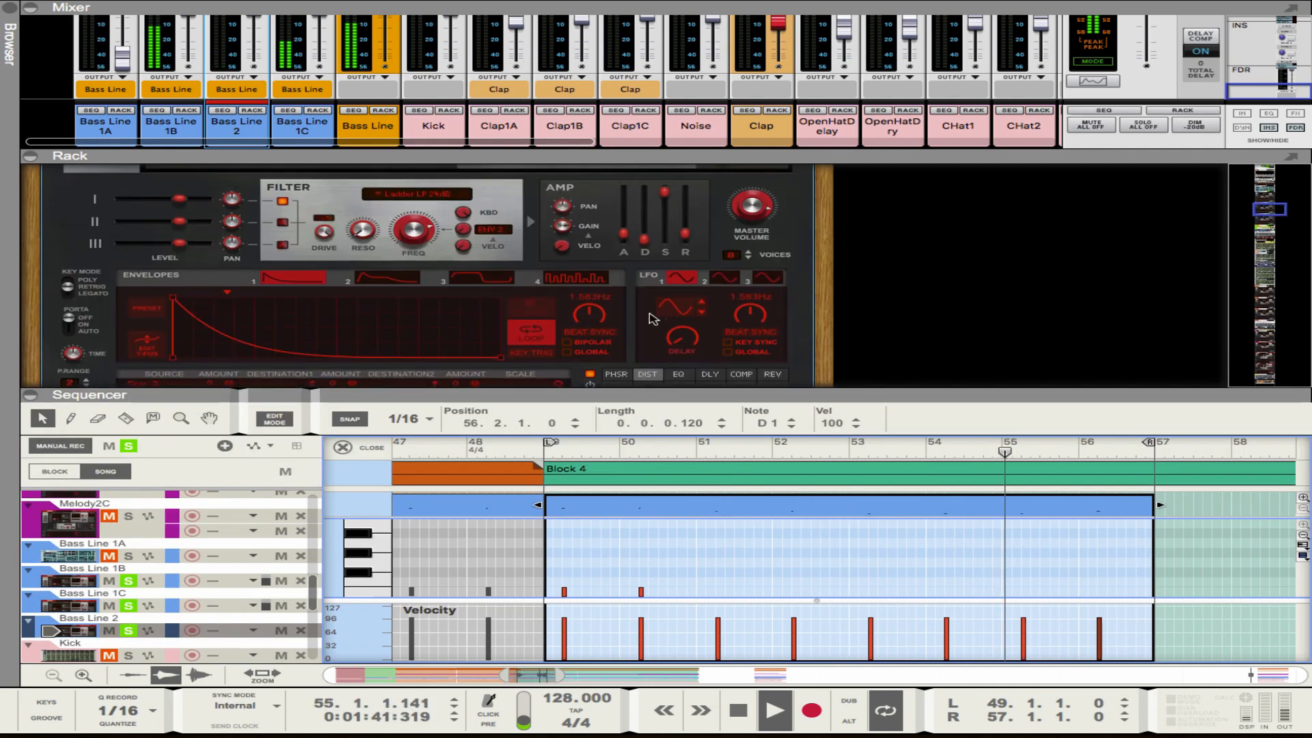
scroll(683, 342, down, 1)
click(741, 358)
click(743, 369)
scroll(741, 355, down, 5)
click(679, 242)
drag(727, 294, 685, 435)
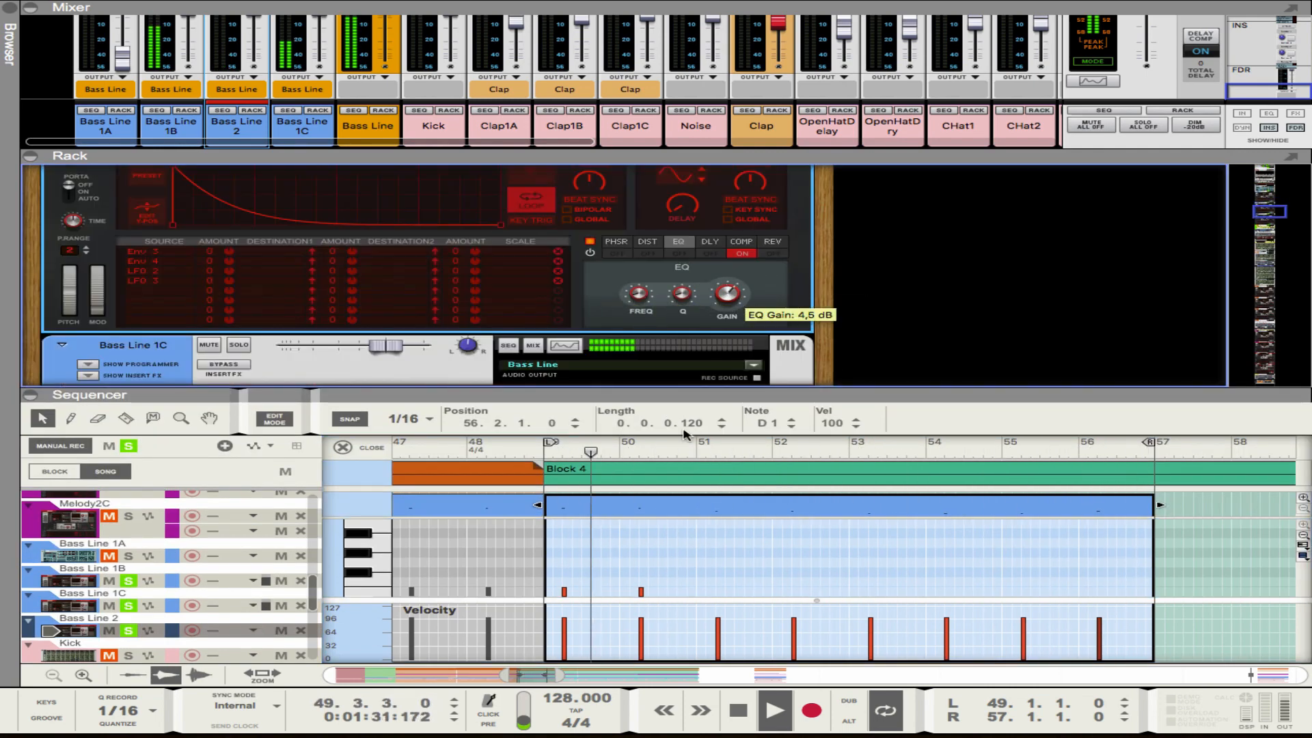
Step: Solo the Kick, leave clip editing and duplicate the Bass Line 2 clip along Block 4
click(30, 156)
click(128, 431)
click(342, 223)
drag(383, 407, 454, 408)
drag(453, 407, 523, 407)
drag(627, 413, 554, 403)
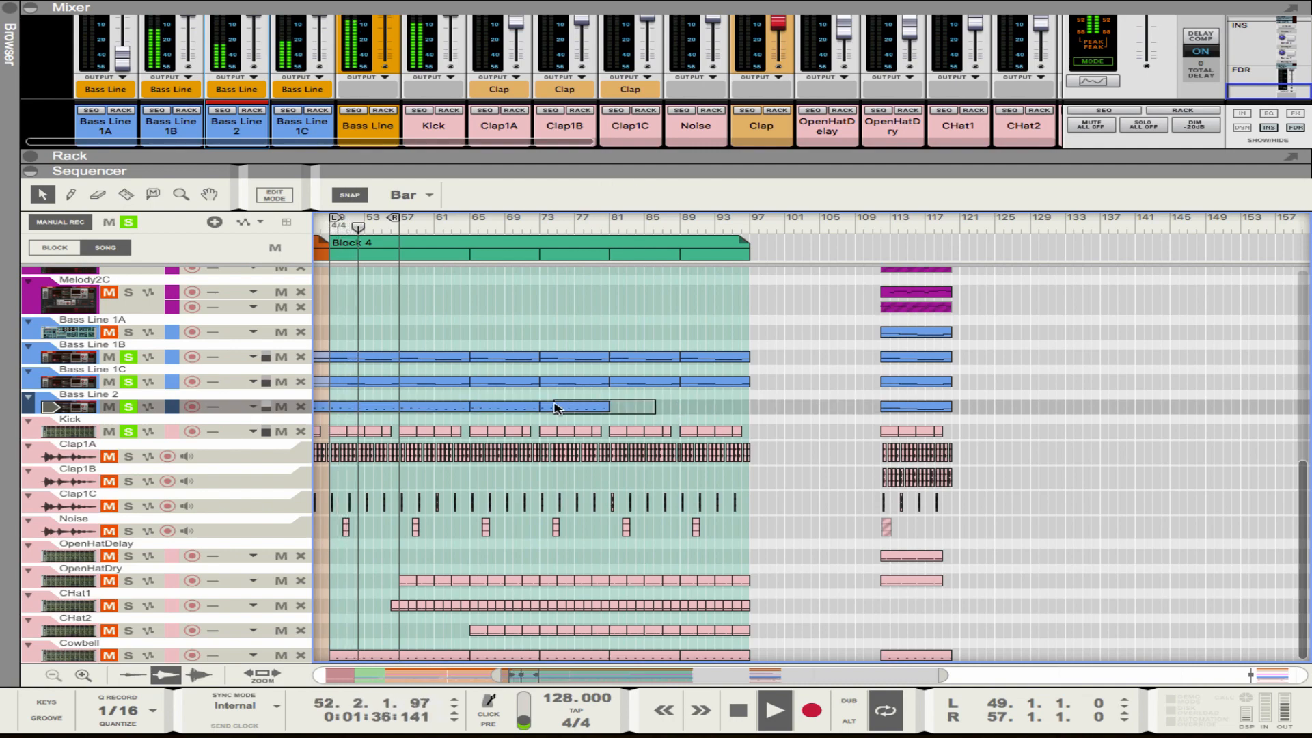
Step: Add a Europa Shapeshifting Synthesizer below Bass Line 1 and copy the eight-bar bass clip onto its track
scroll(554, 407, left, 10)
scroll(547, 341, down, 3)
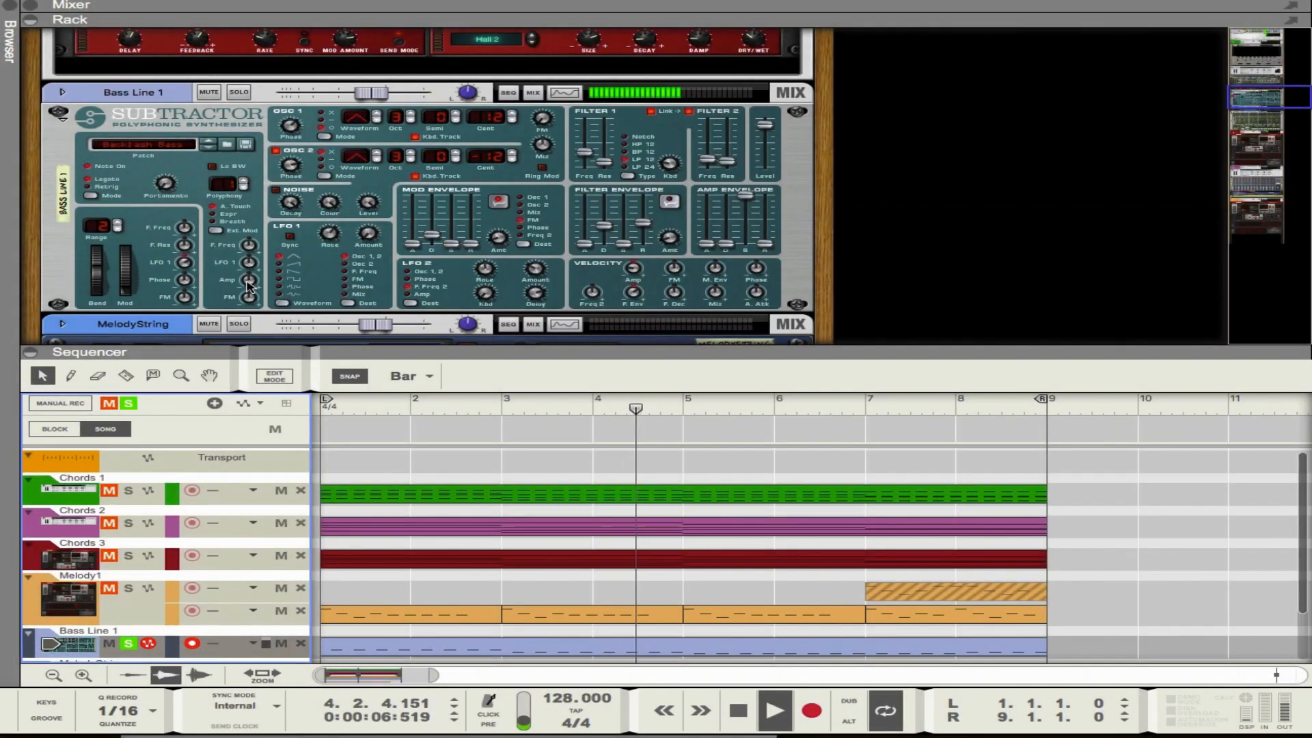
scroll(248, 285, down, 2)
click(10, 8)
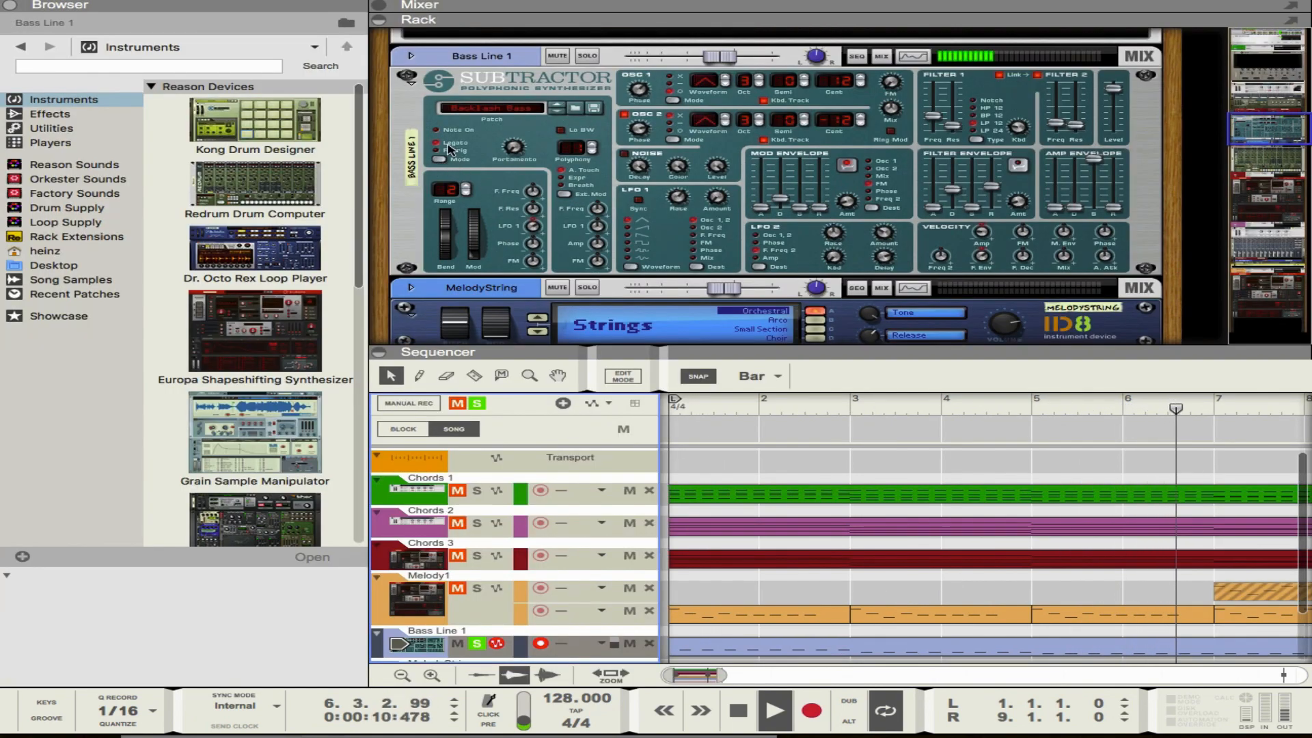
drag(439, 391, 439, 214)
scroll(259, 253, down, 3)
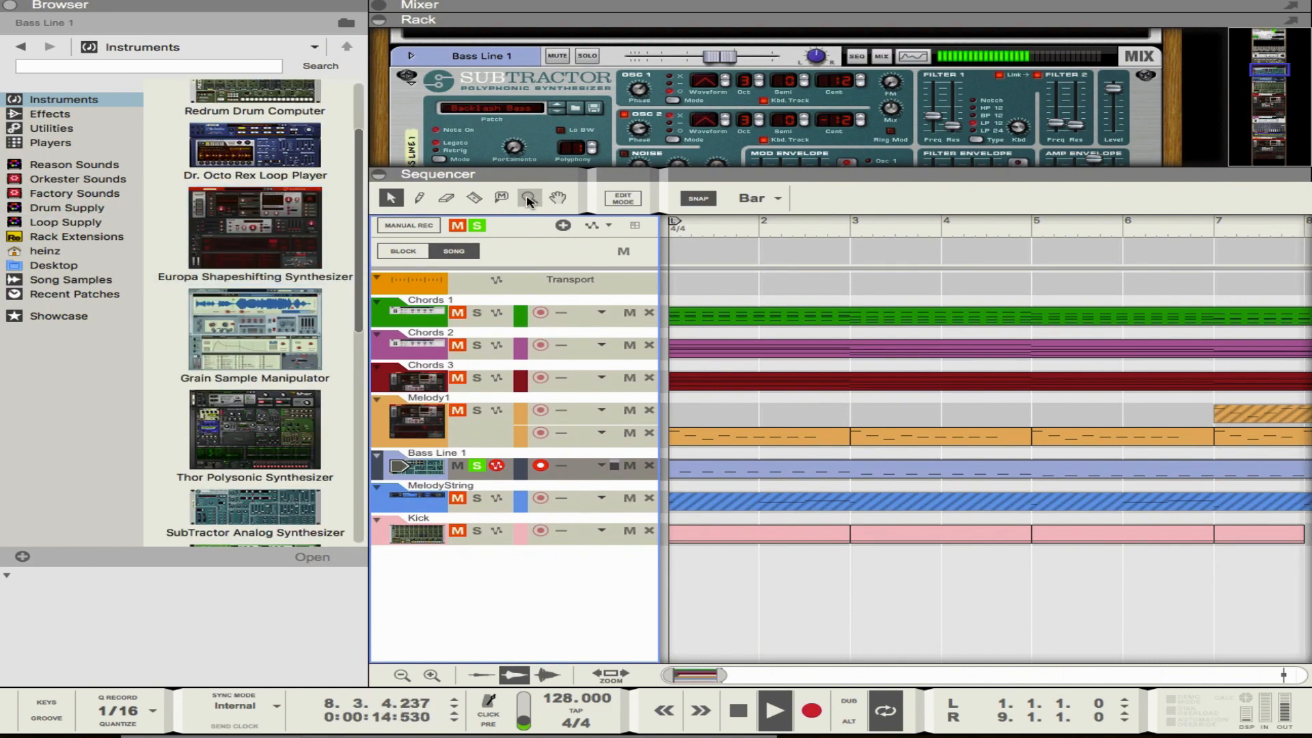
drag(526, 146, 526, 125)
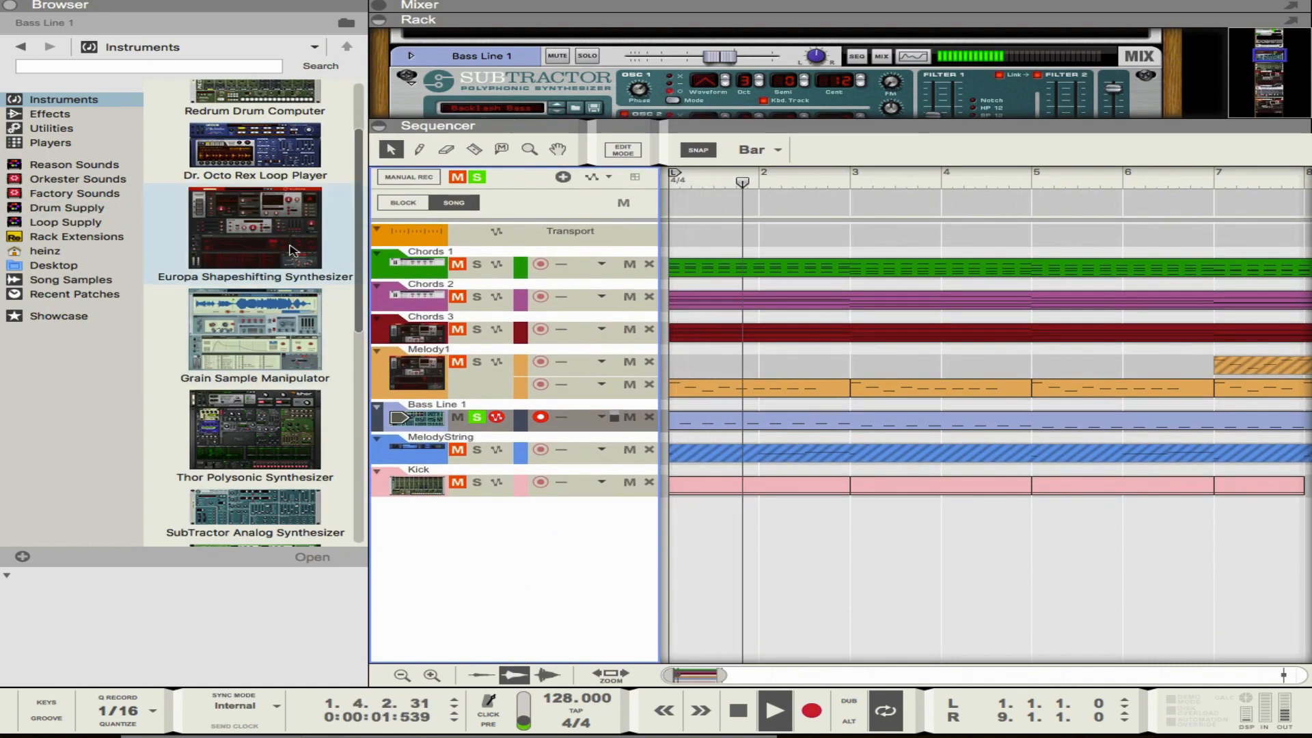
click(262, 249)
drag(262, 249, 871, 454)
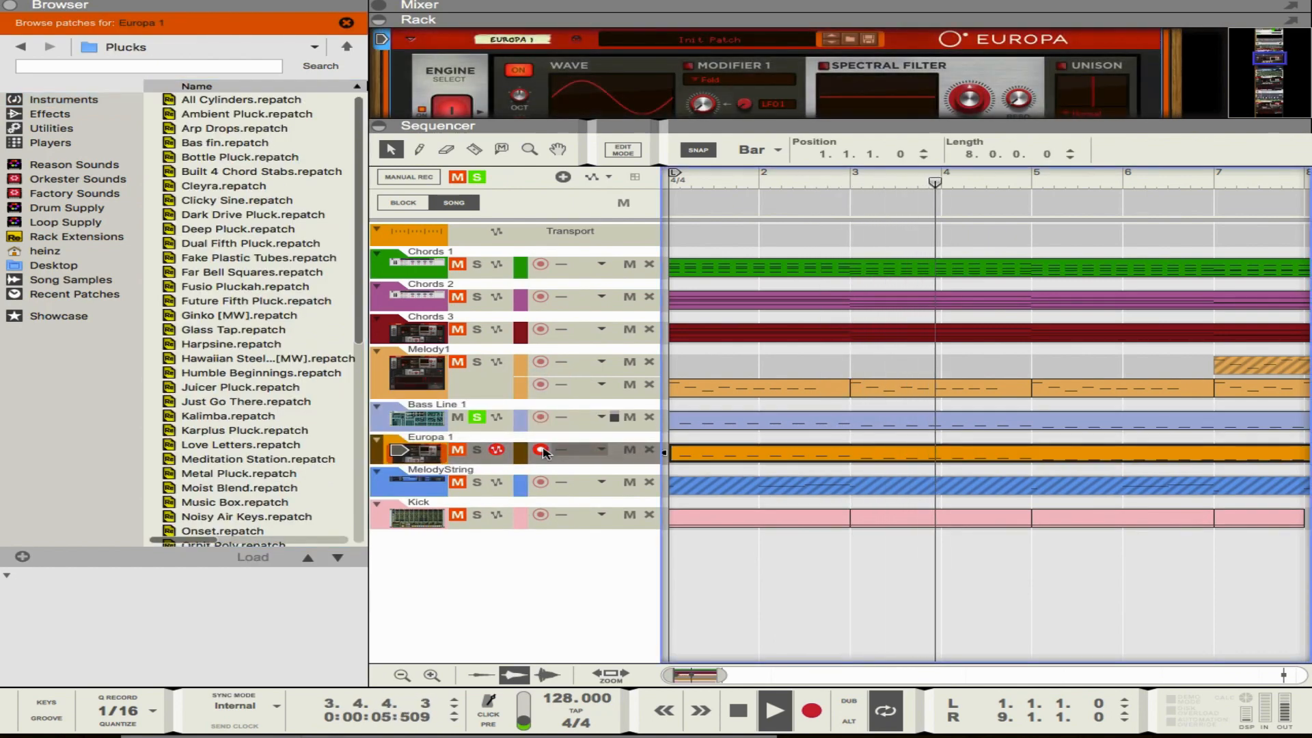
Step: Solo the new Europa track and take Bass Line 1 out of solo
click(478, 451)
click(477, 418)
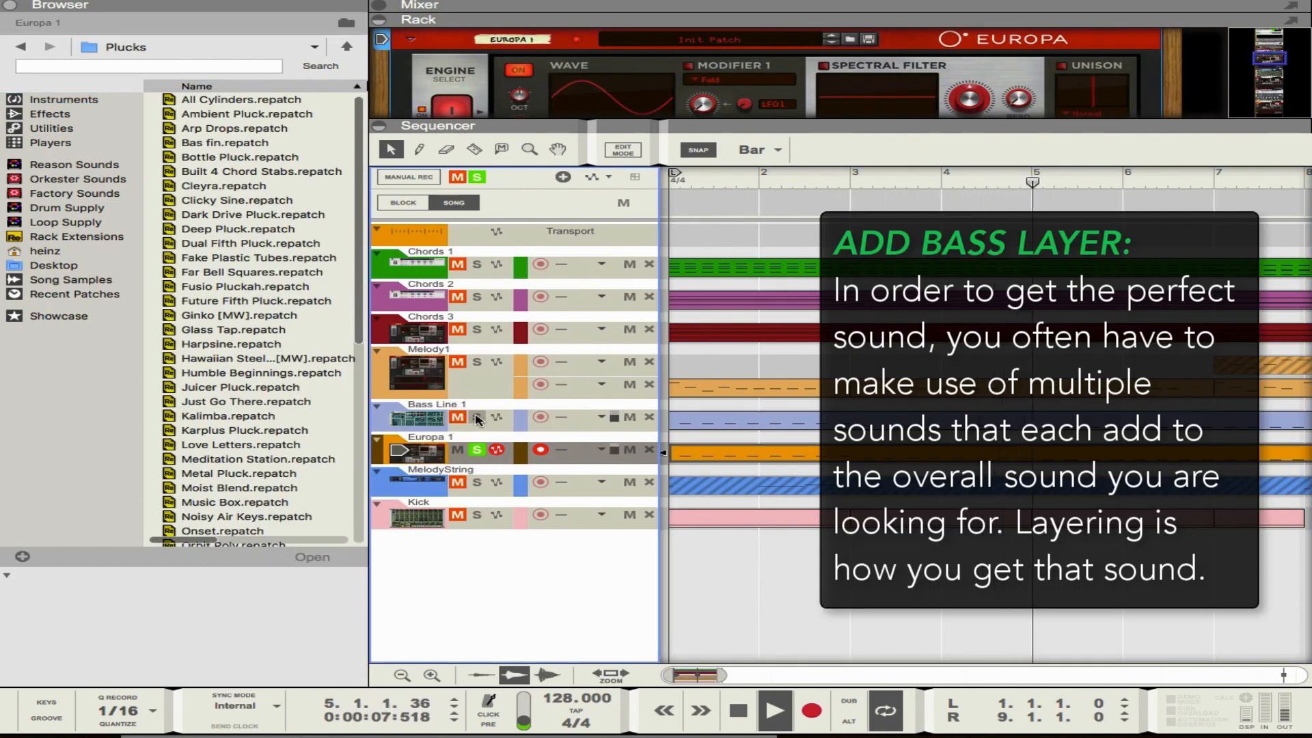
Step: Shape Europa 1's amp envelope with a slight attack, a short decay and a release of about 40 ms
drag(742, 127, 608, 202)
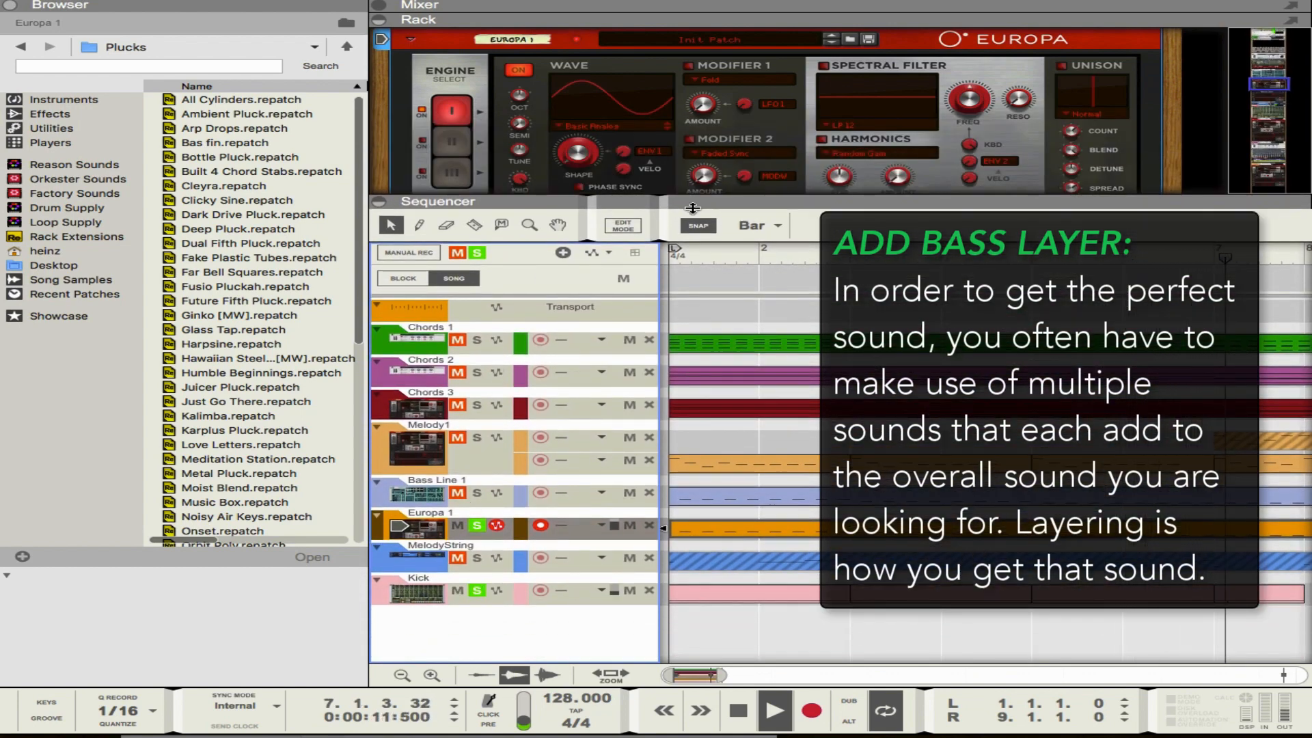
drag(692, 209, 696, 335)
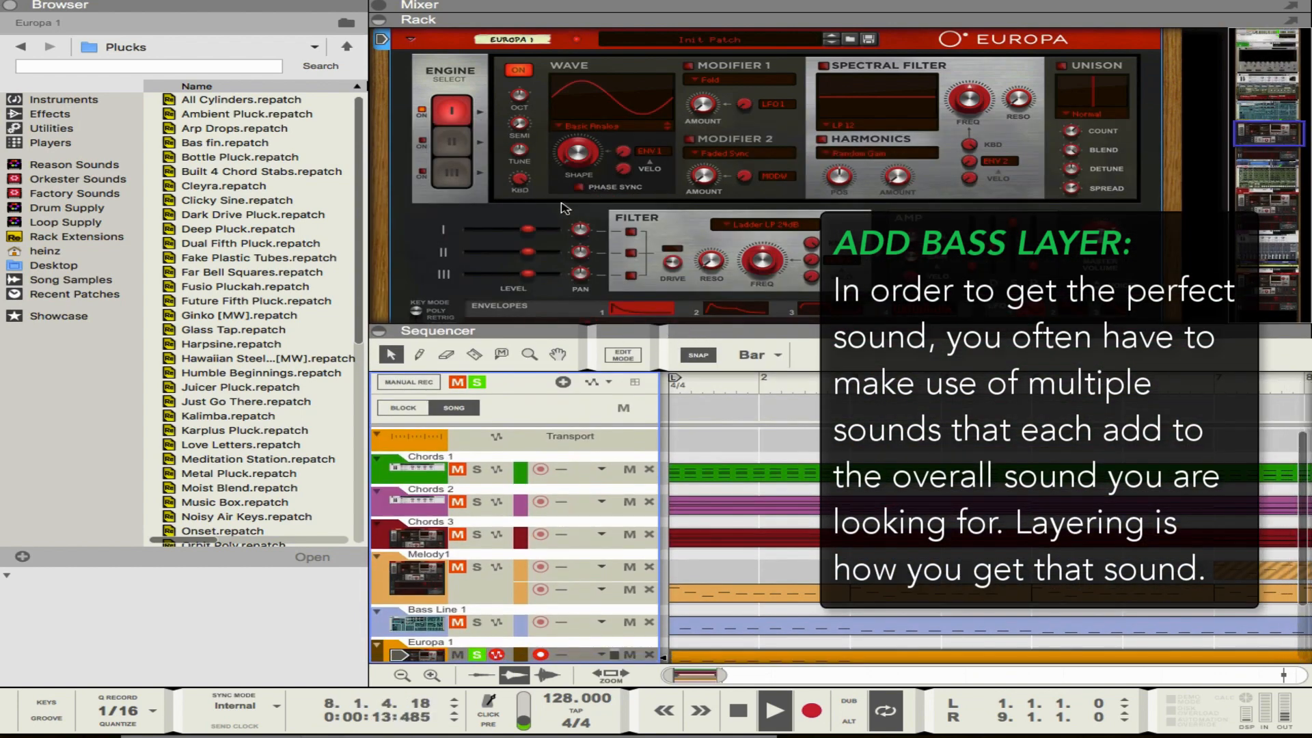
click(504, 205)
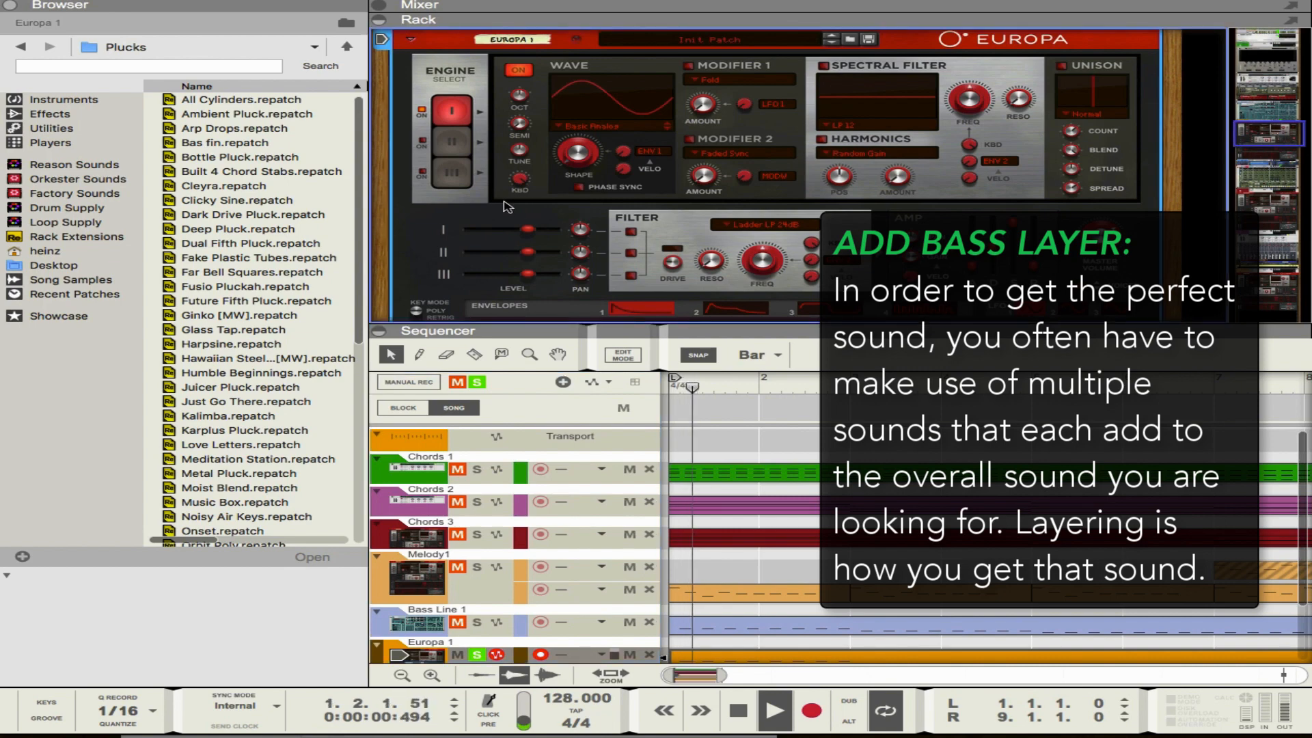
drag(557, 332, 559, 446)
click(10, 5)
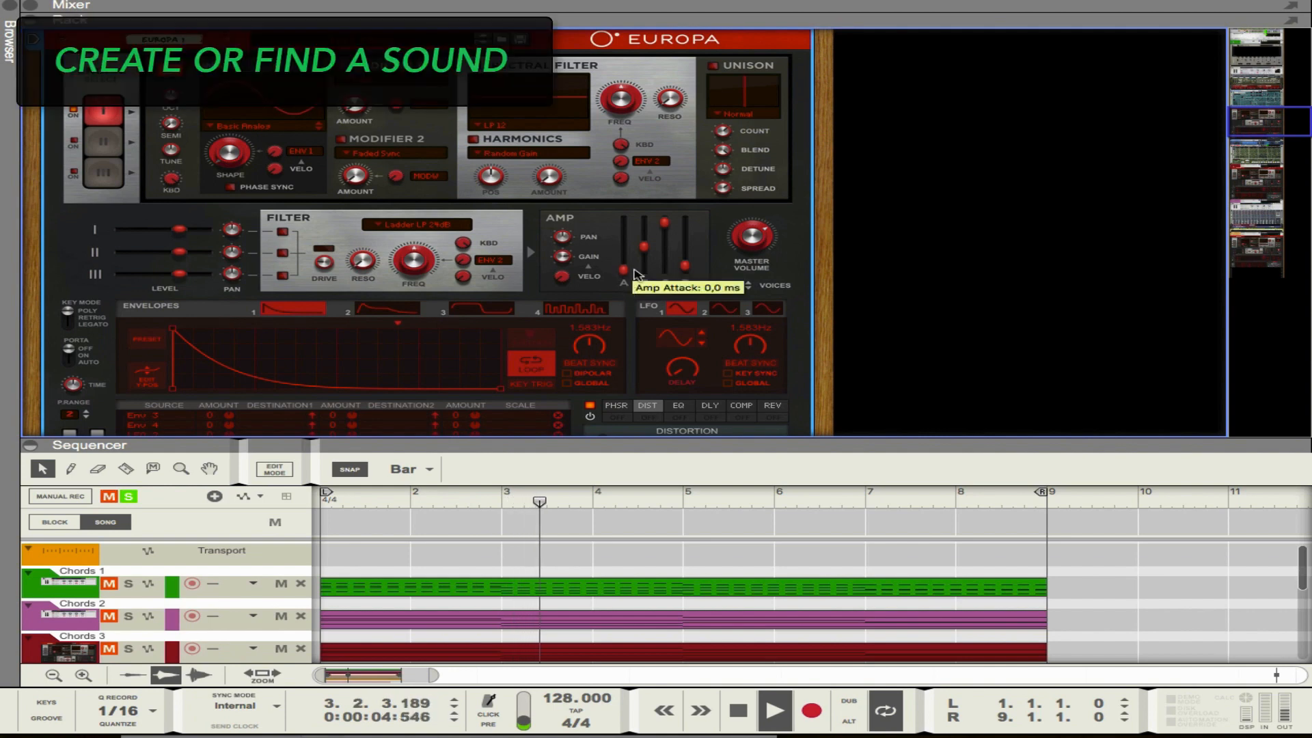
drag(622, 265, 620, 268)
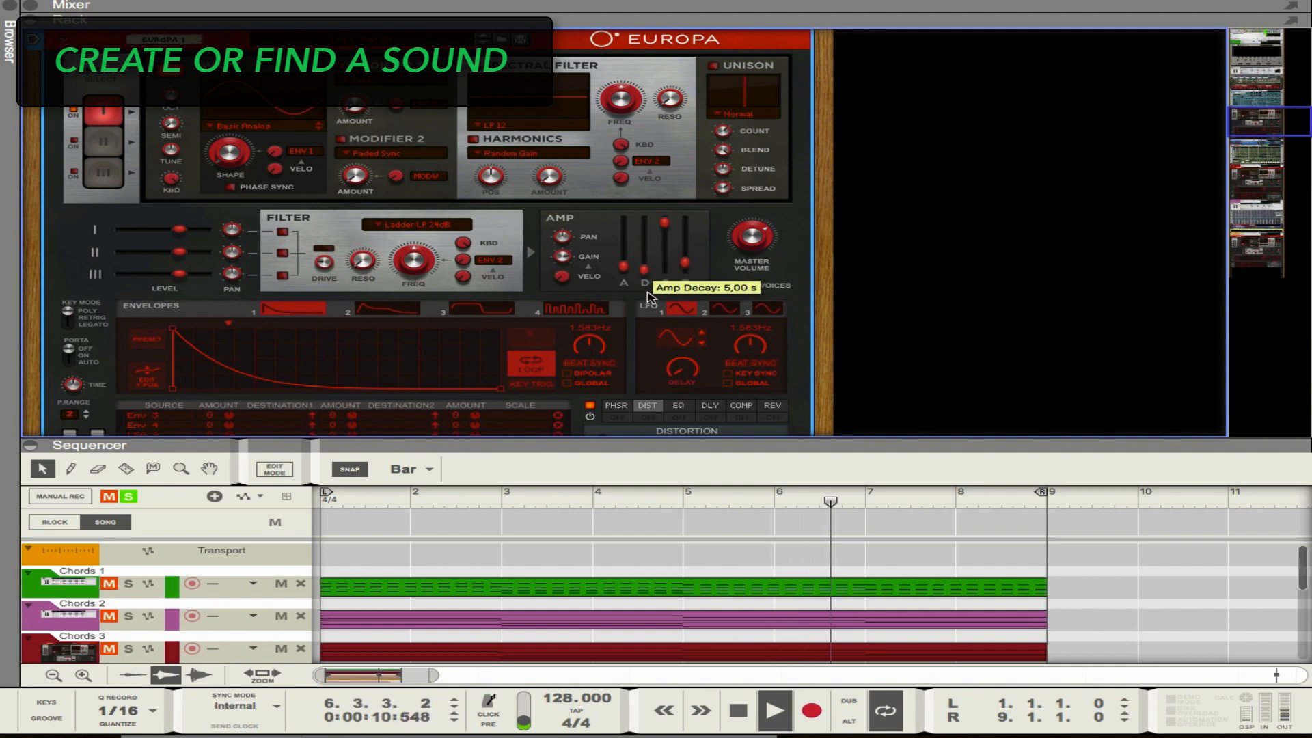
drag(644, 247, 648, 271)
drag(688, 272, 688, 268)
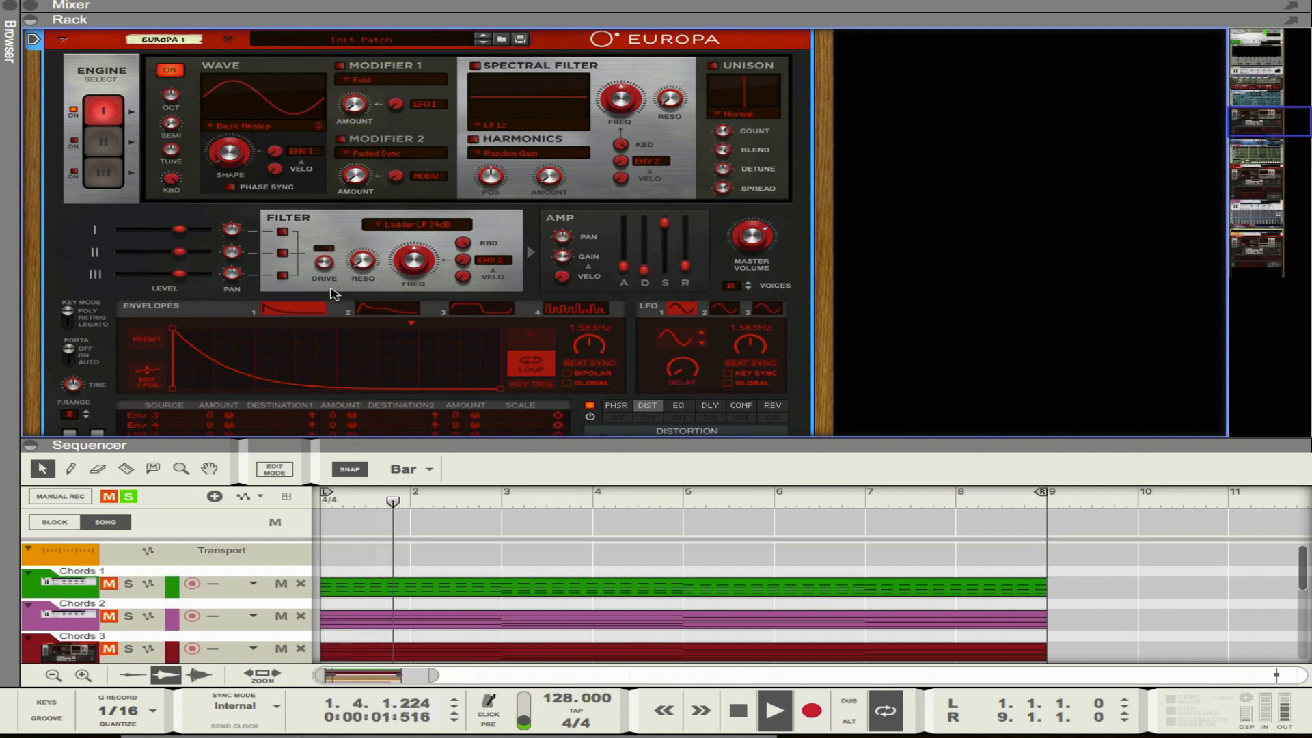
Step: Shape Europa 1's engine 1 wave into a triangle and route it through the filter at 4.29 kHz
mouse_move(239, 155)
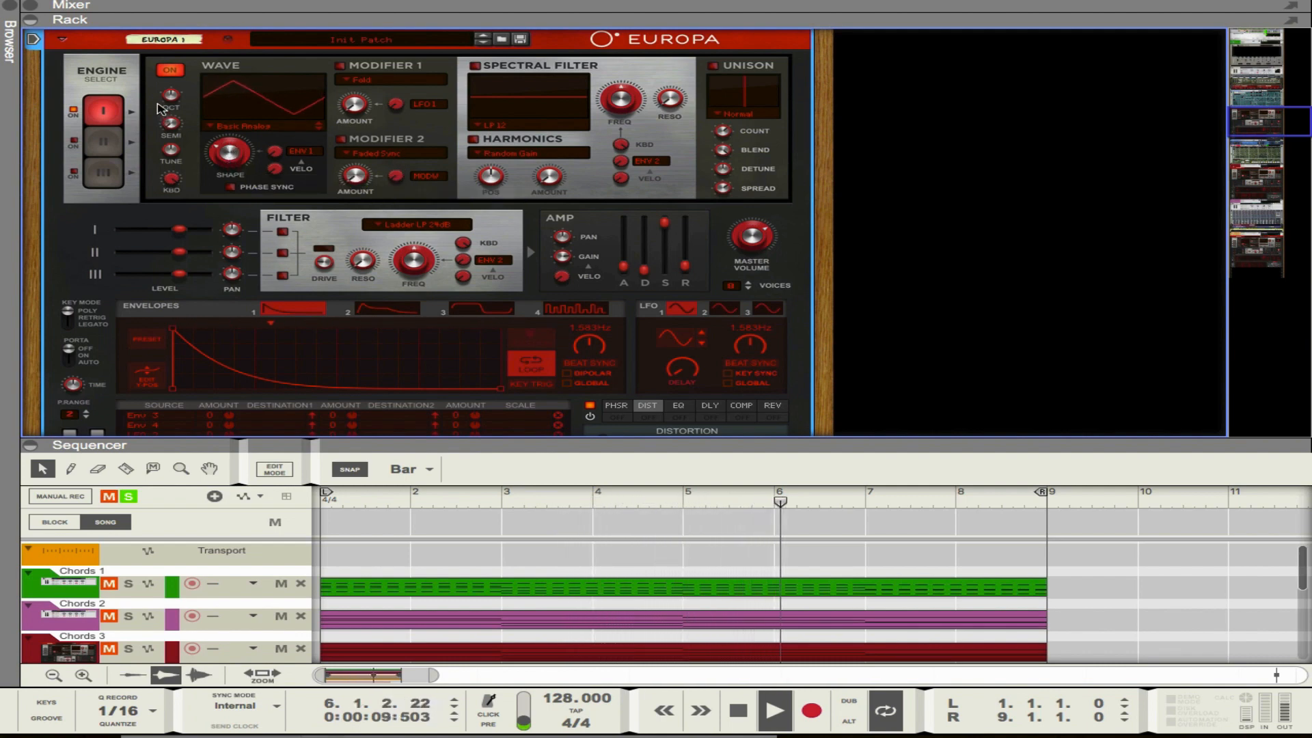
mouse_move(166, 106)
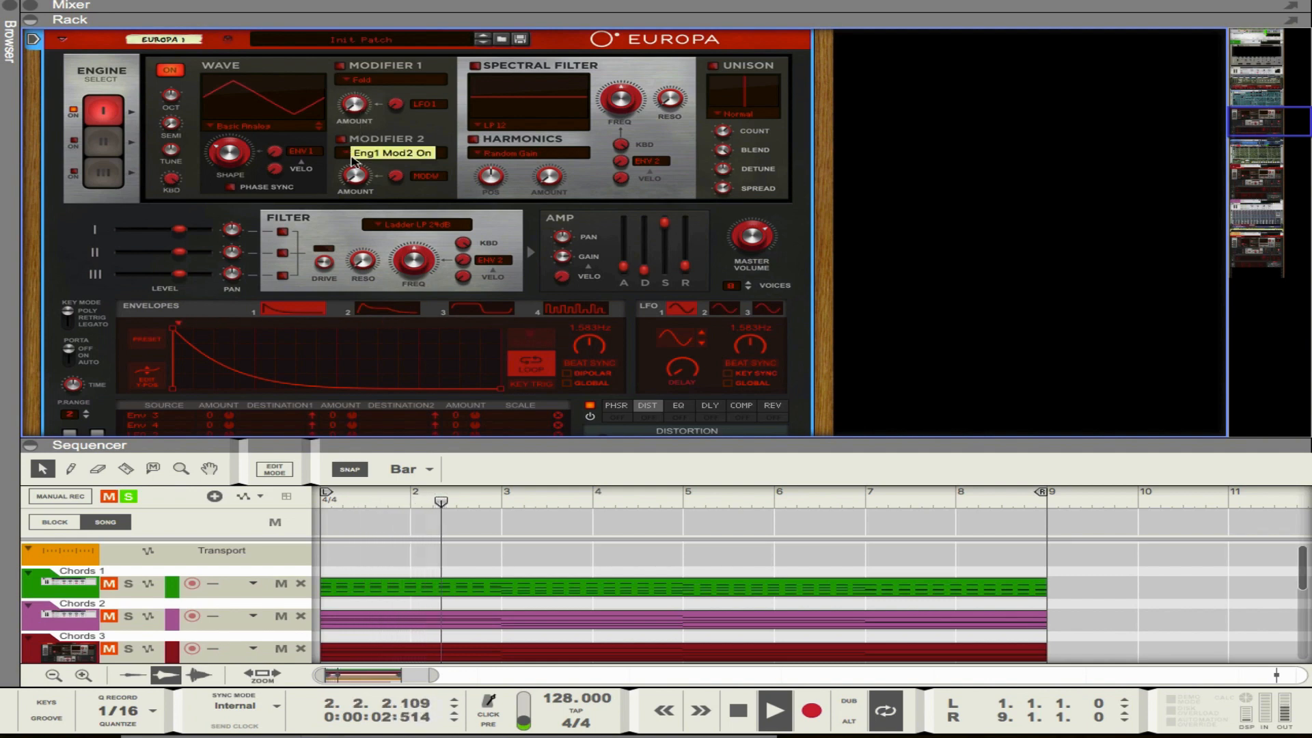
mouse_move(416, 272)
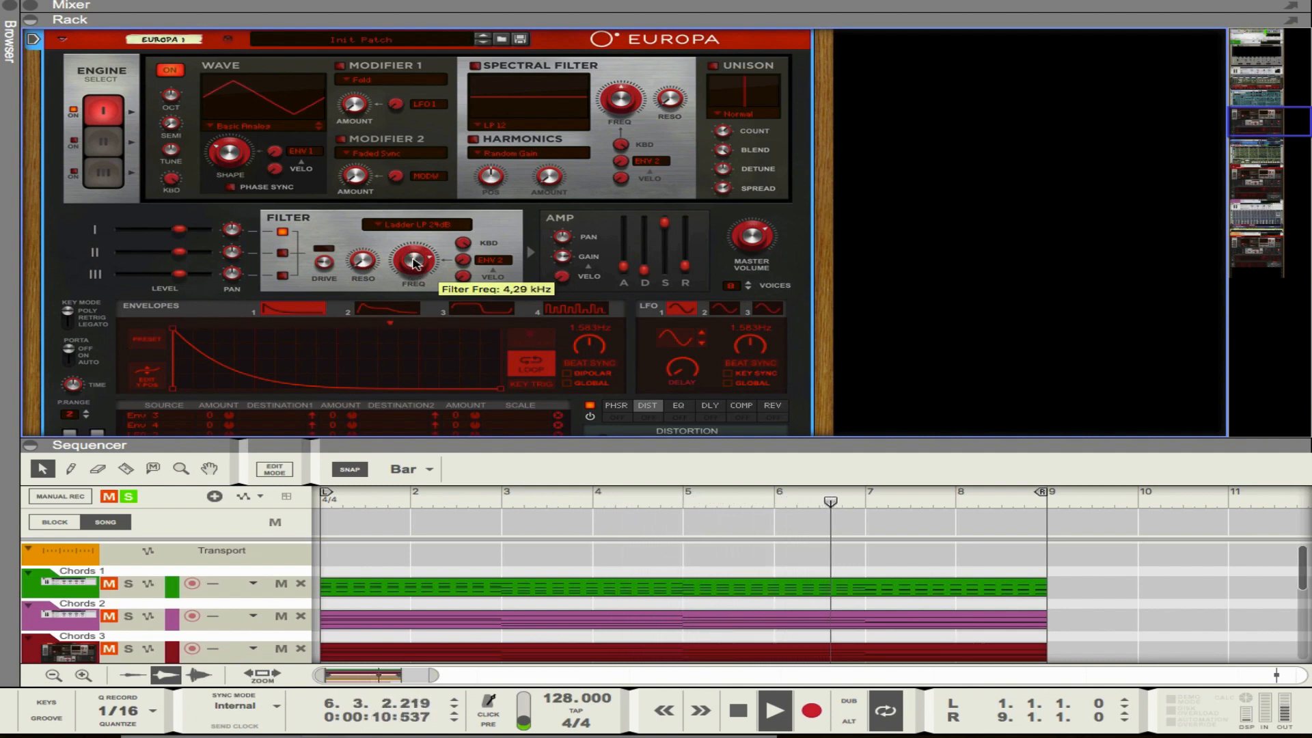
Step: Set the master volume of Europa 1 to 15.0 dB
scroll(741, 275, up, 3)
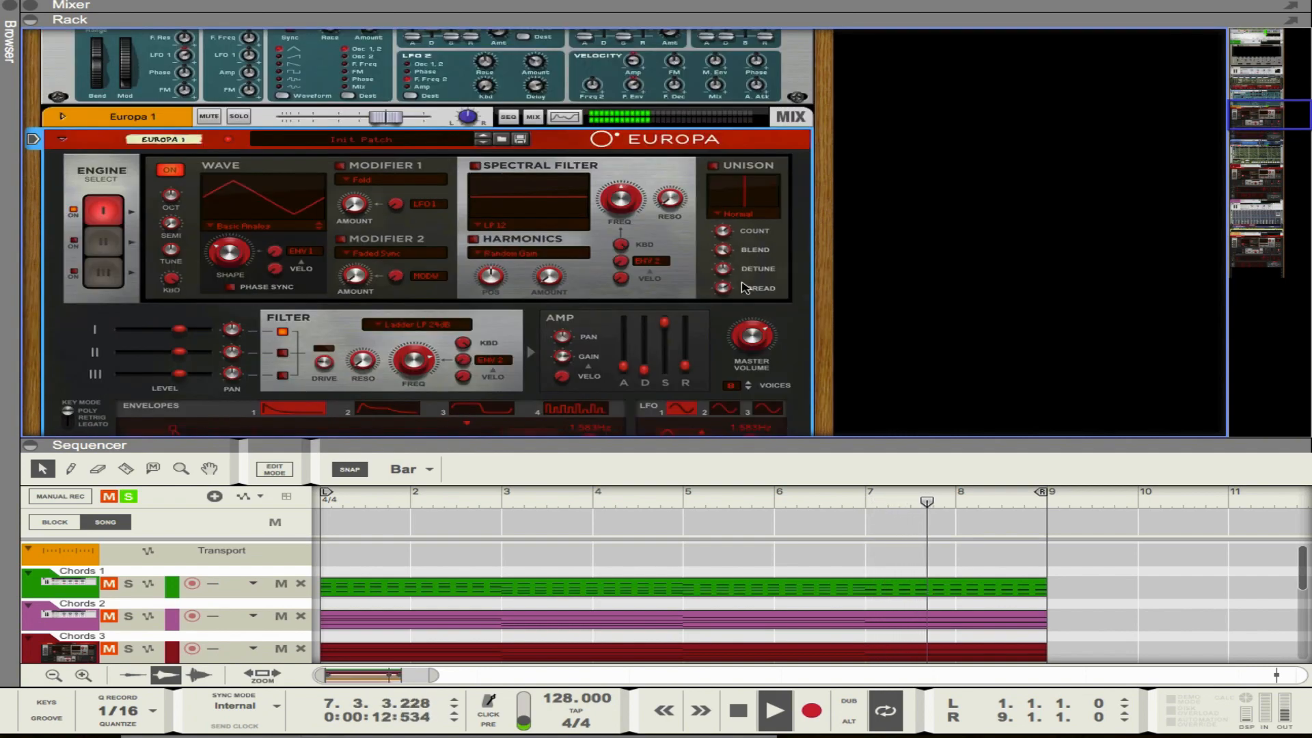
mouse_move(751, 332)
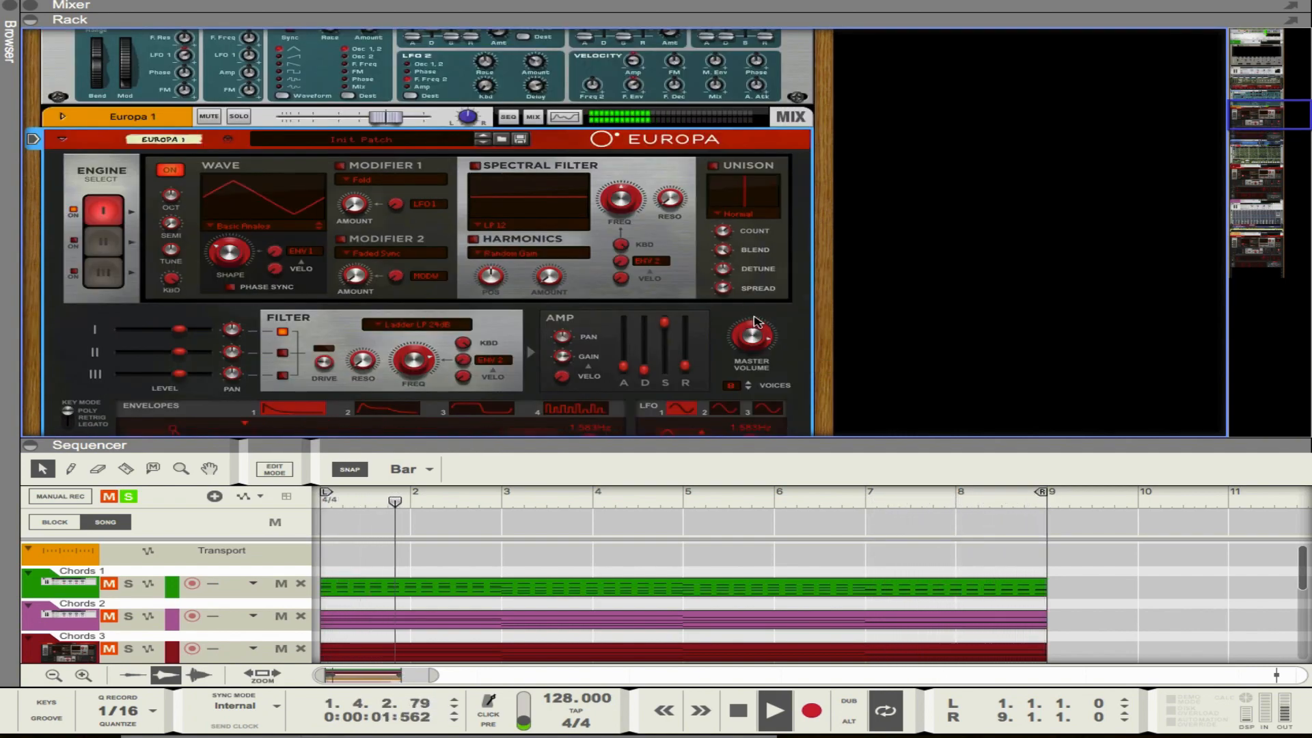
scroll(753, 321, down, 1)
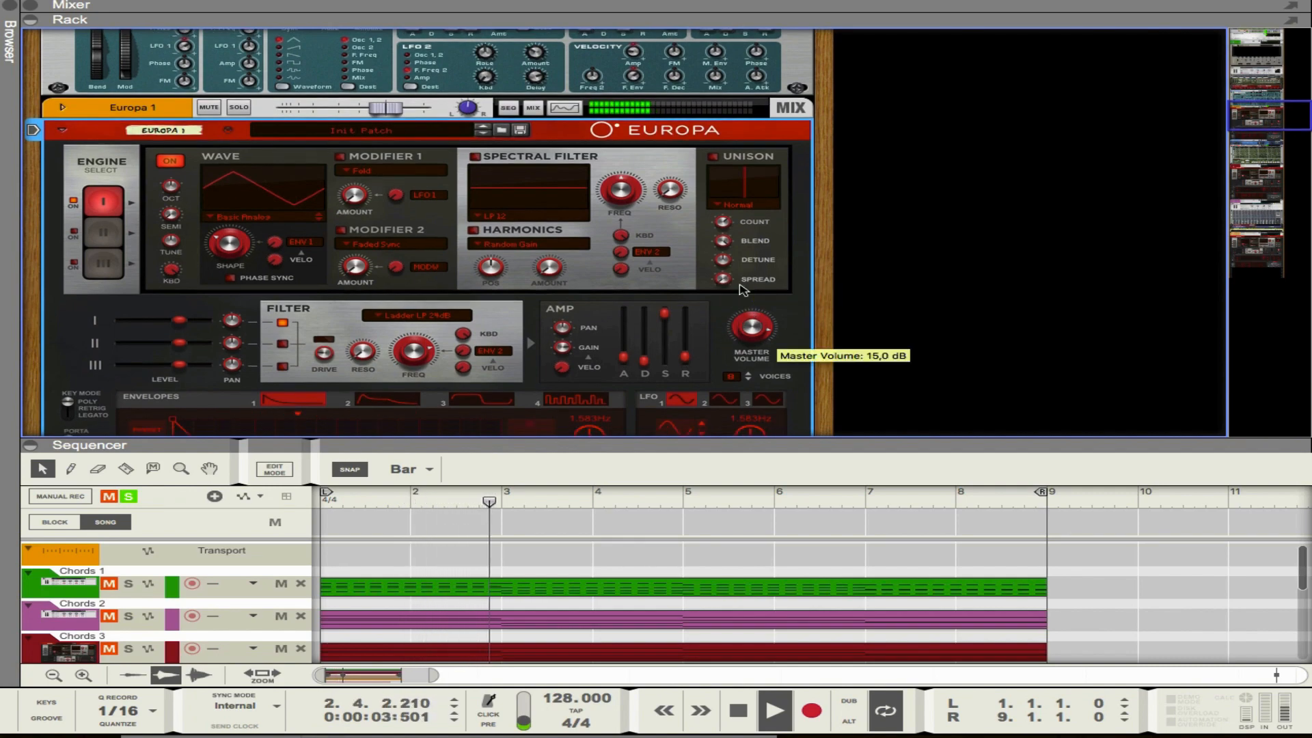
Step: Compare Bass Line 1 with Europa 1 against the kick by switching the solo between the two bass tracks
drag(724, 444, 656, 240)
scroll(714, 403, down, 5)
click(128, 537)
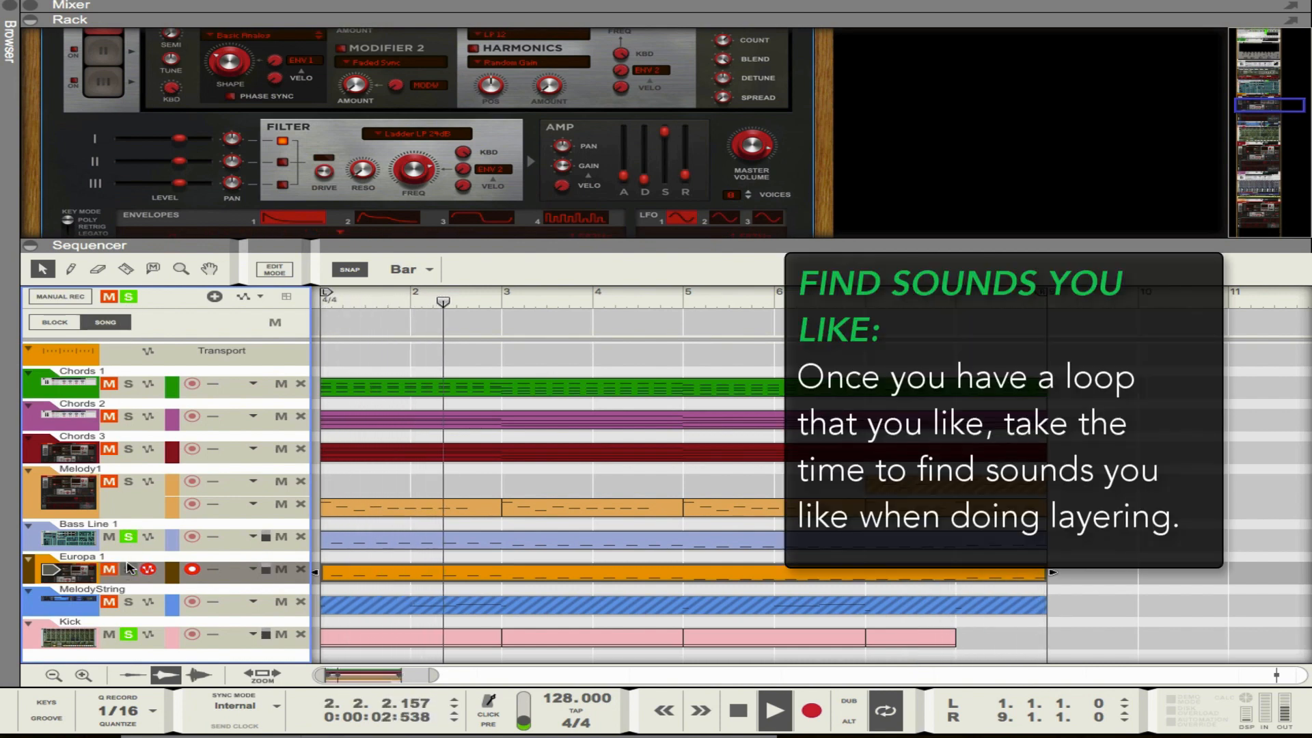
click(128, 538)
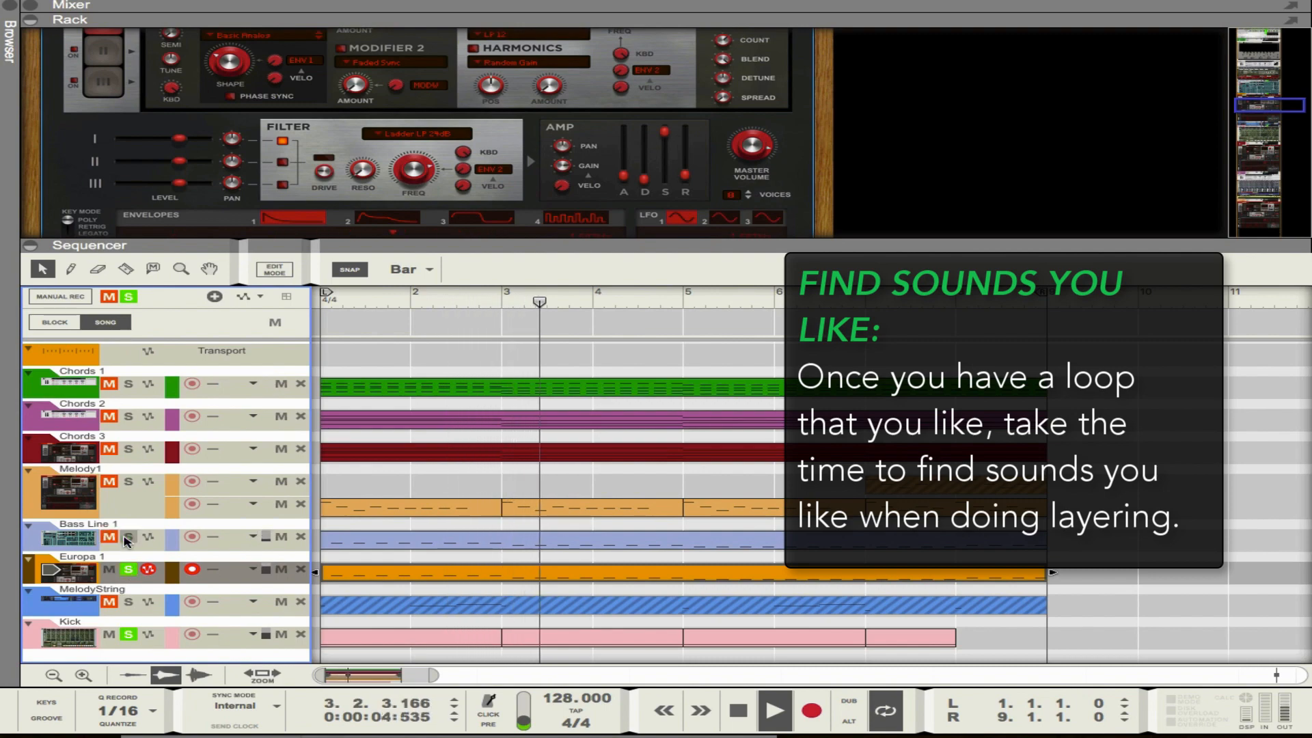
Step: Add another Europa Shapeshifting Synthesizer directly below the Europa 1 track
drag(360, 261, 361, 182)
click(10, 6)
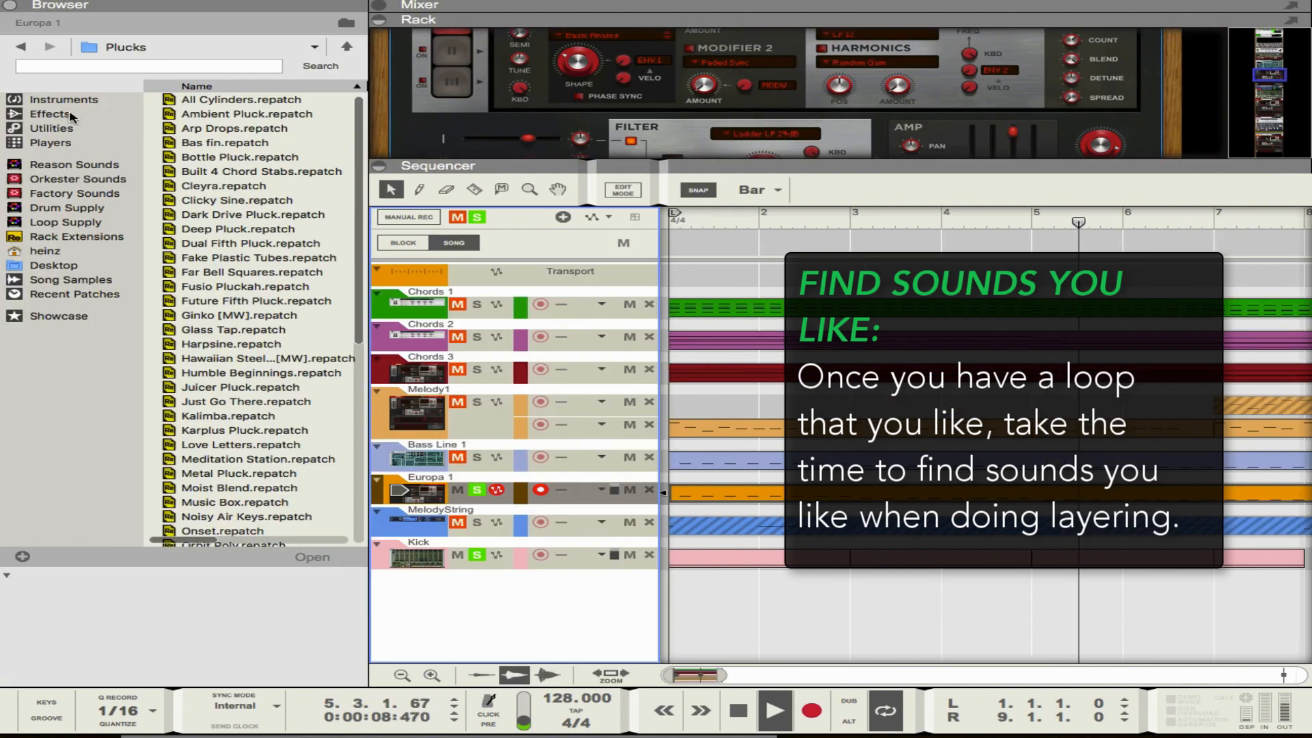
click(67, 100)
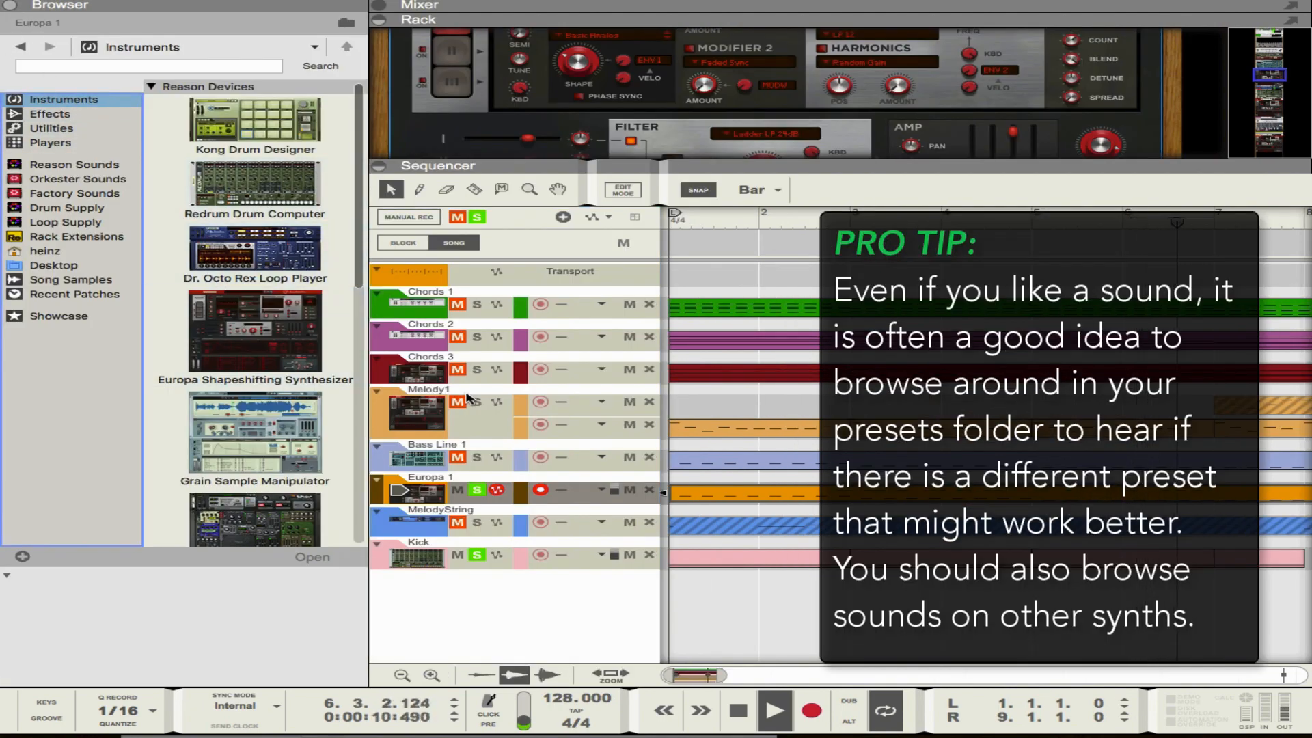
drag(255, 328, 649, 494)
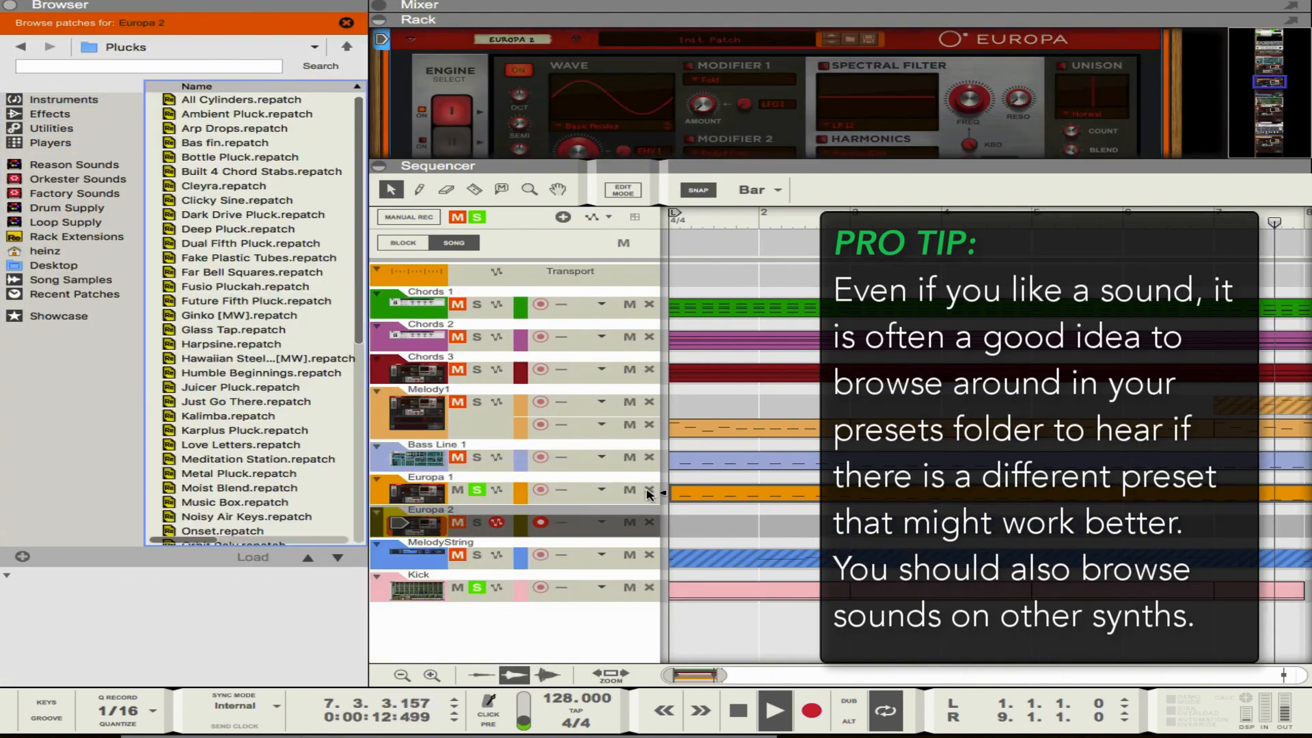
Step: Copy the eight-bar Europa 1 clip onto the Europa 2 track and solo Europa 2 in place of Europa 1
click(739, 494)
drag(740, 494, 740, 526)
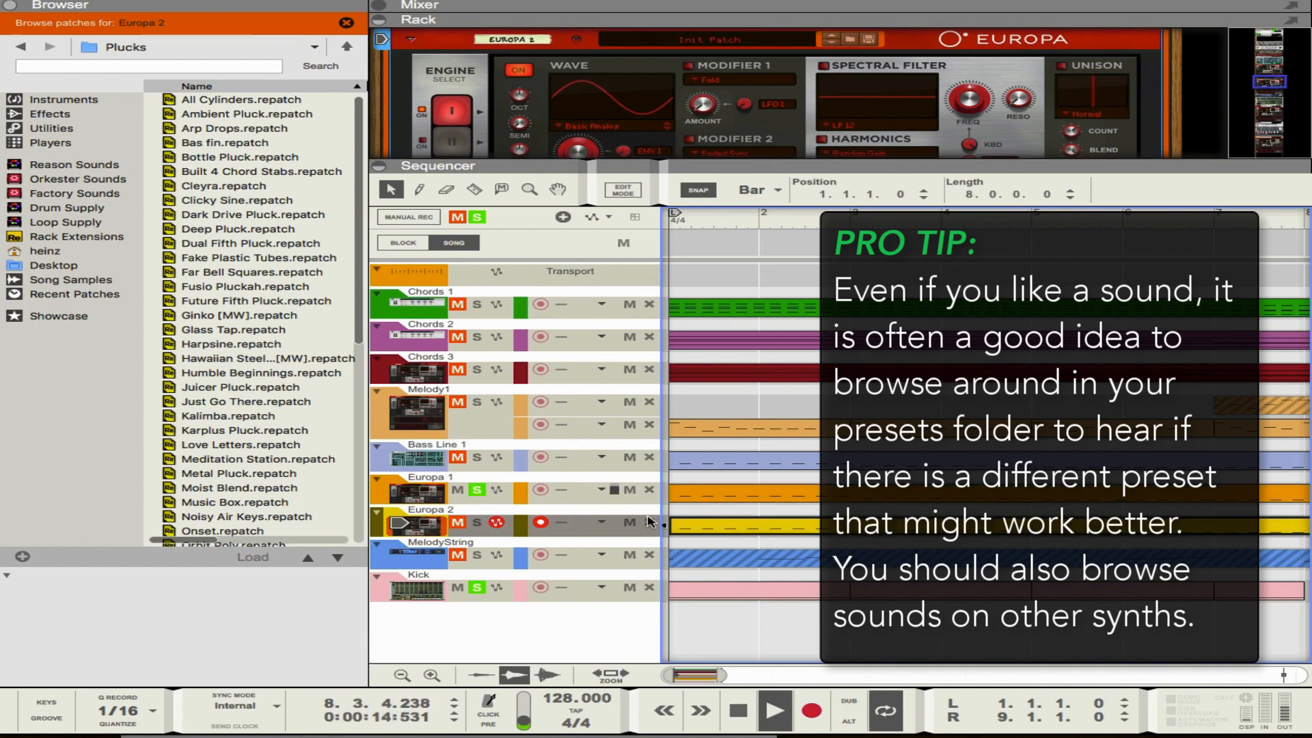
click(476, 522)
click(473, 493)
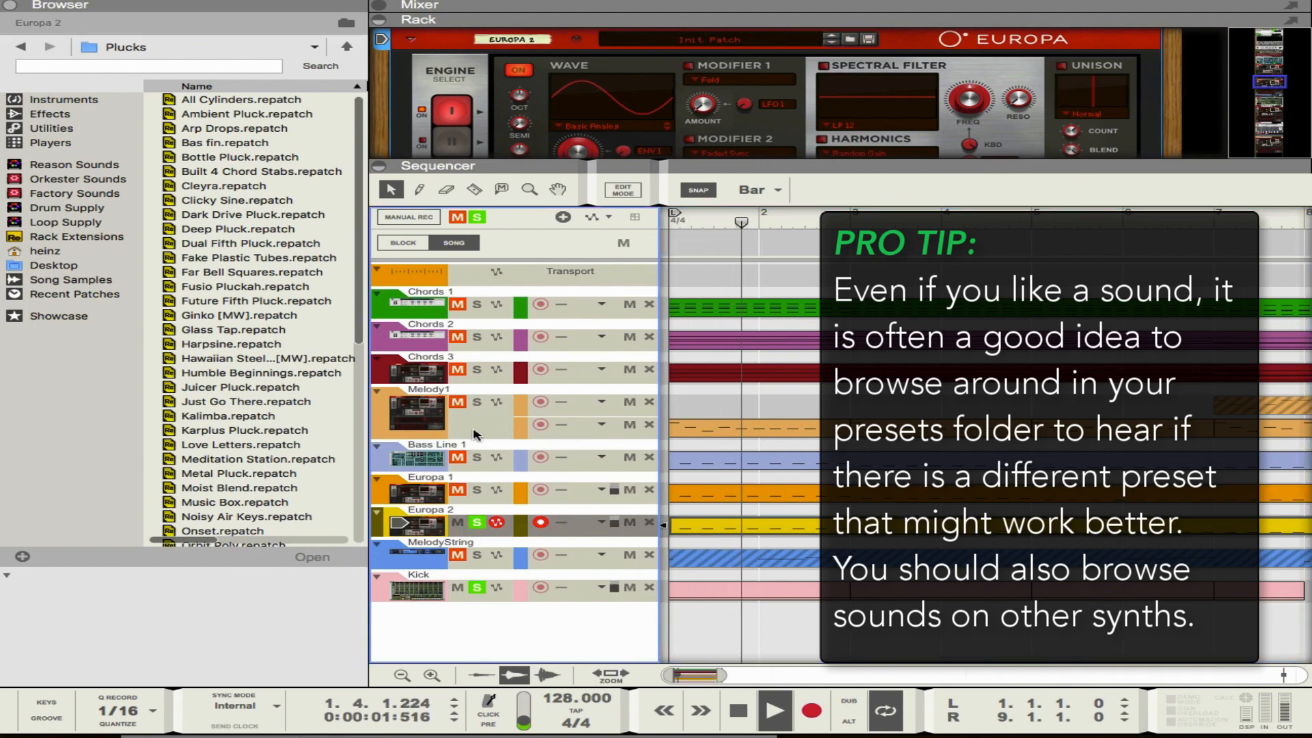
Step: Set the engine 1 wave shape of Europa 2 to 60.9 %
drag(592, 165, 598, 298)
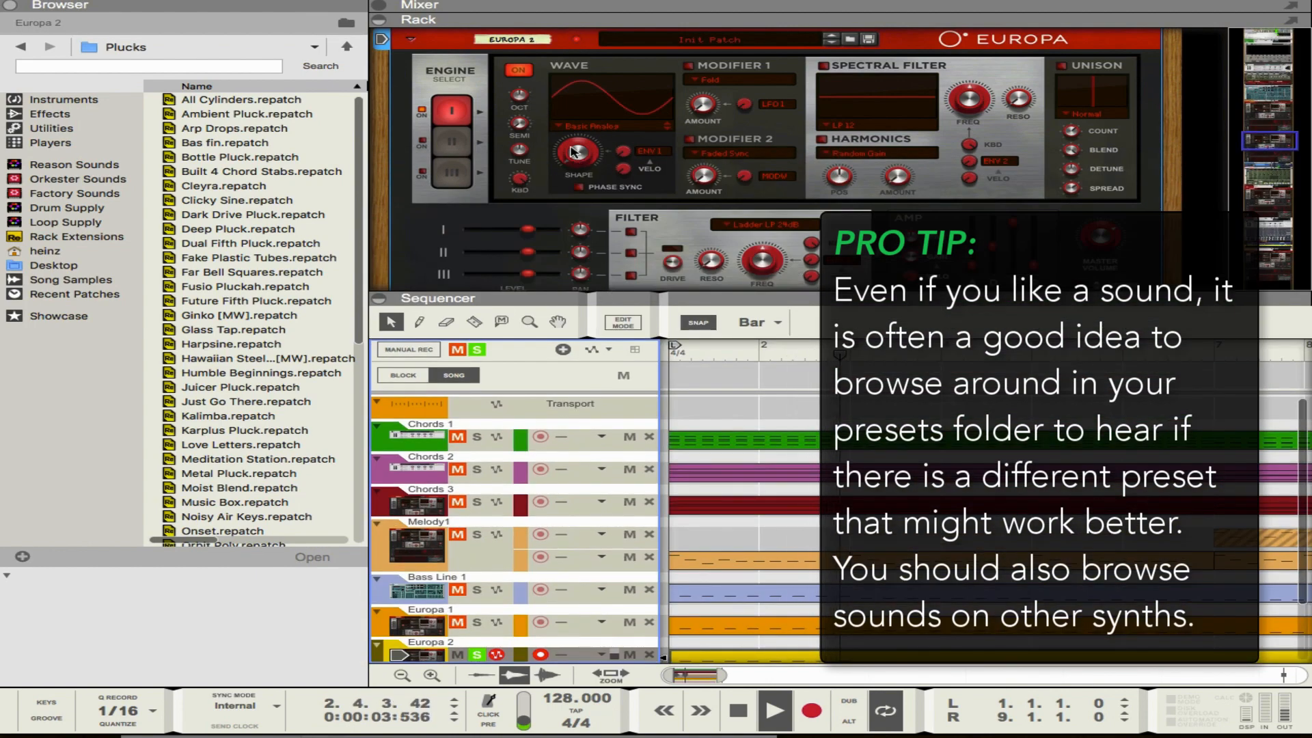
drag(572, 151, 557, 90)
drag(576, 155, 576, 174)
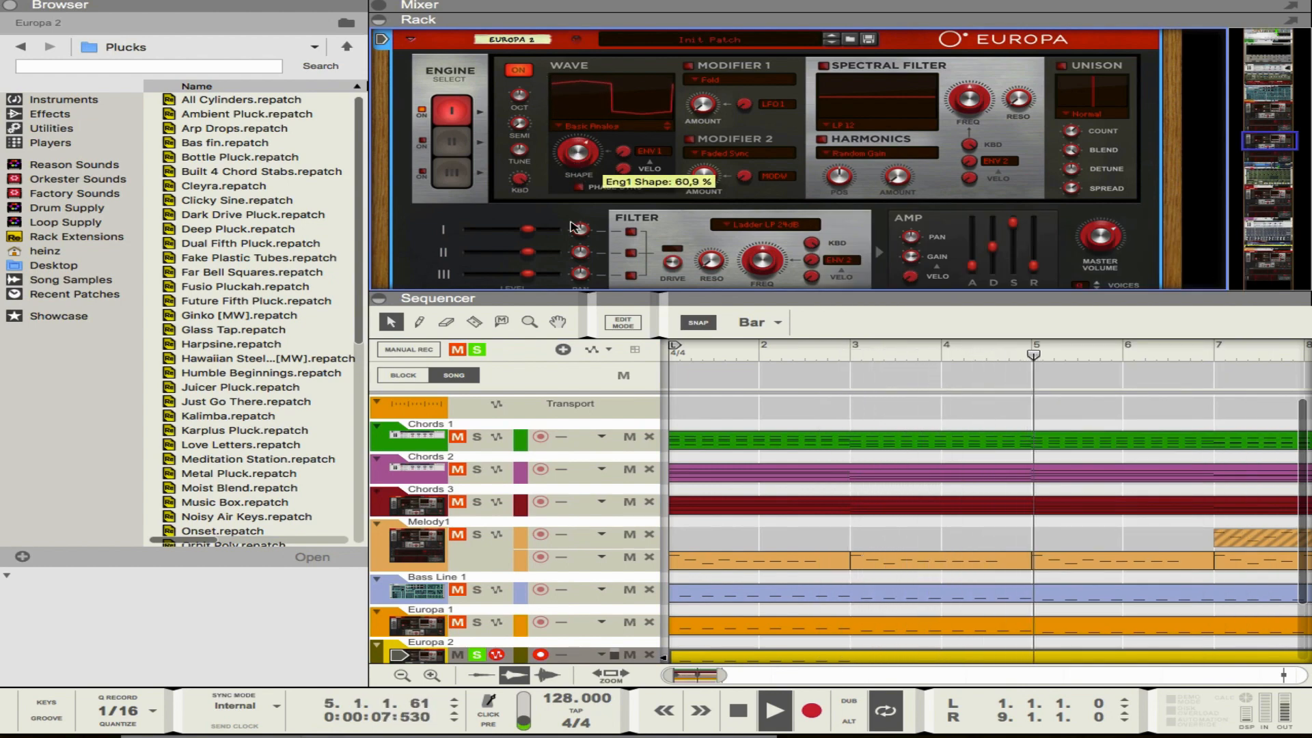
Step: Route Europa 2's engine 1 through the filter at 2.67 kHz and set its octave to 1
click(628, 233)
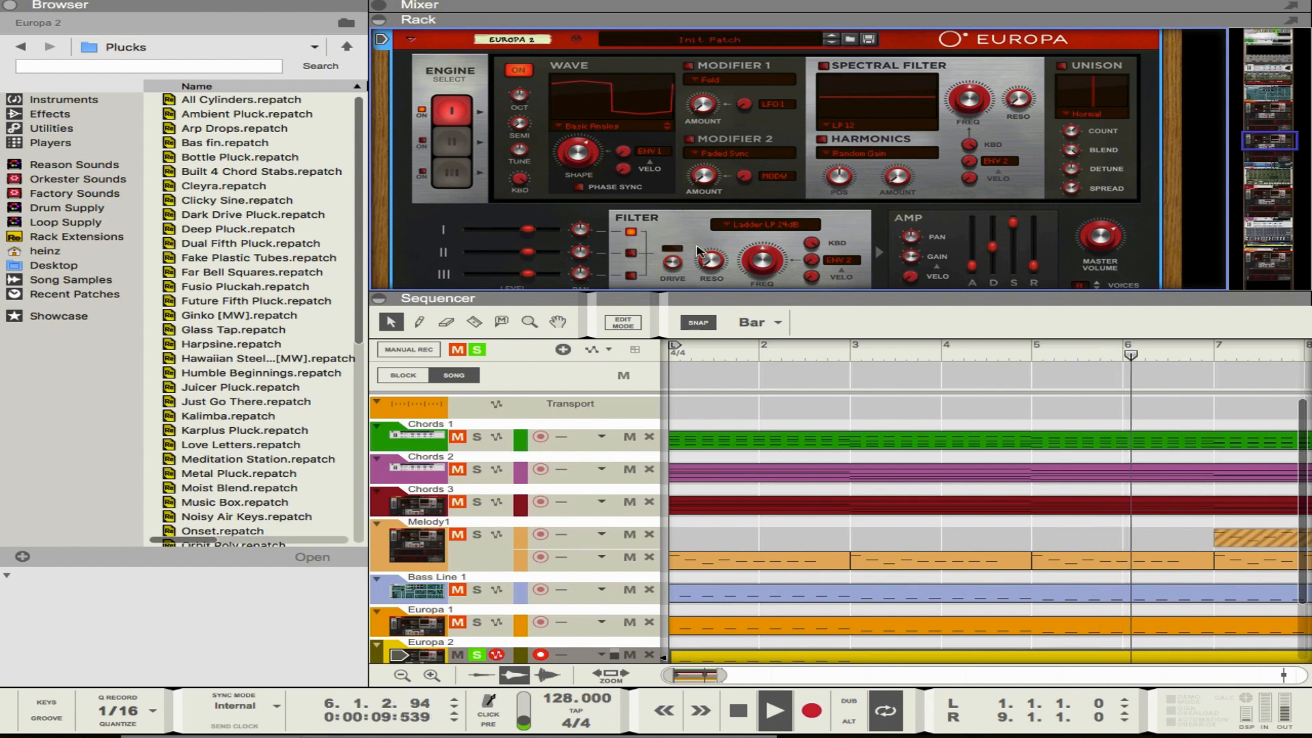
mouse_move(746, 263)
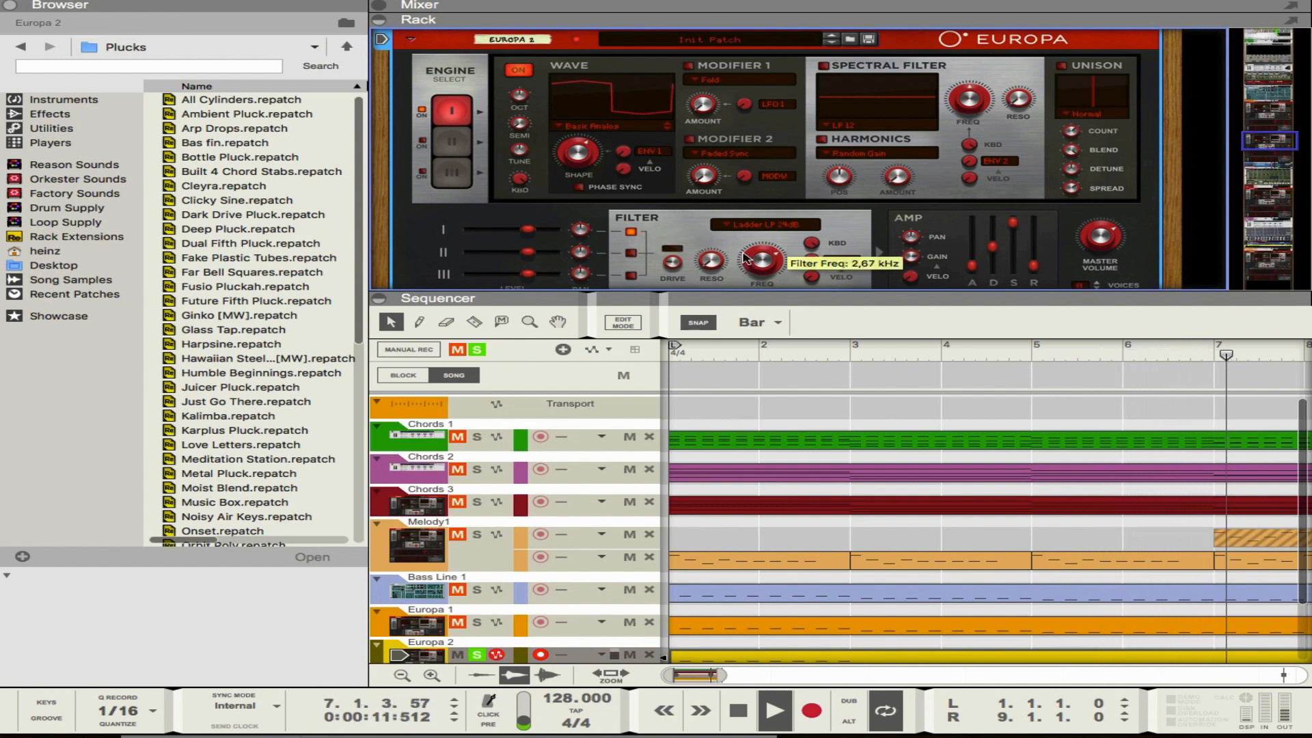
mouse_move(525, 114)
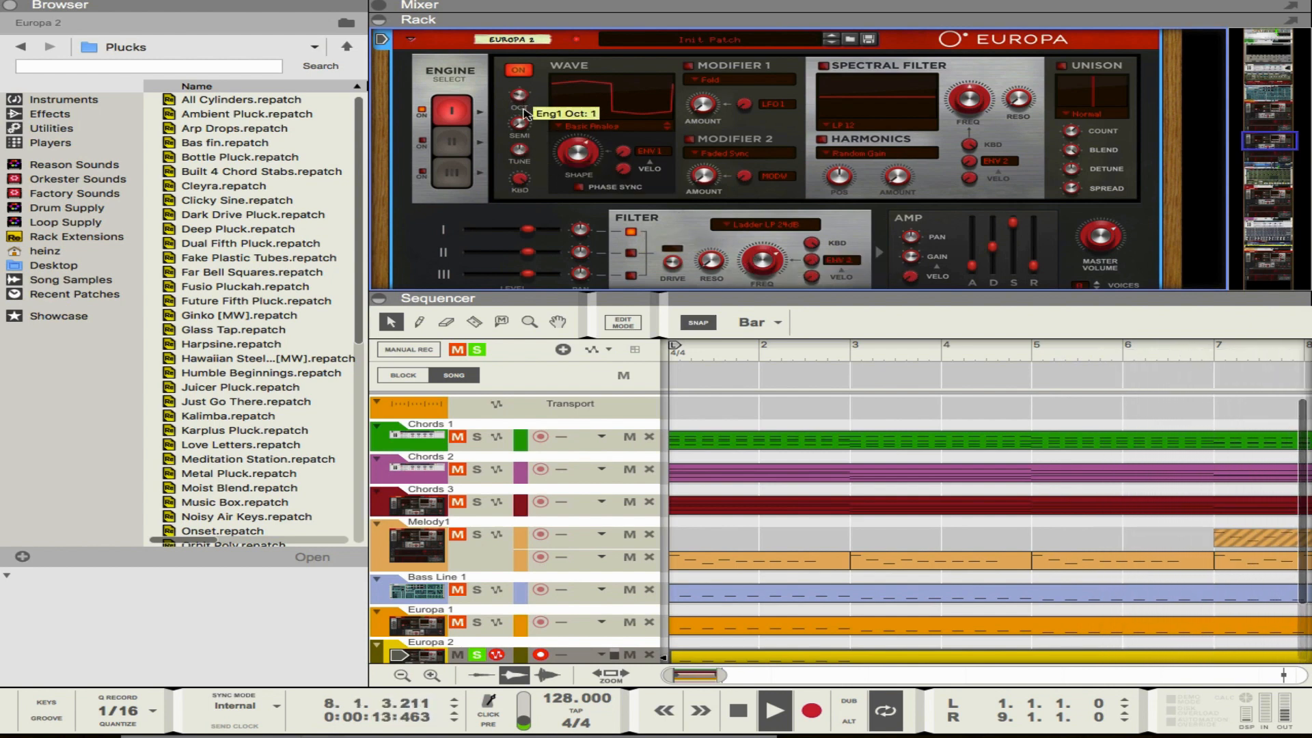
Step: Compare the amp envelope settings of Europa 2, especially the release, with those of Europa 1
scroll(1026, 228, down, 1)
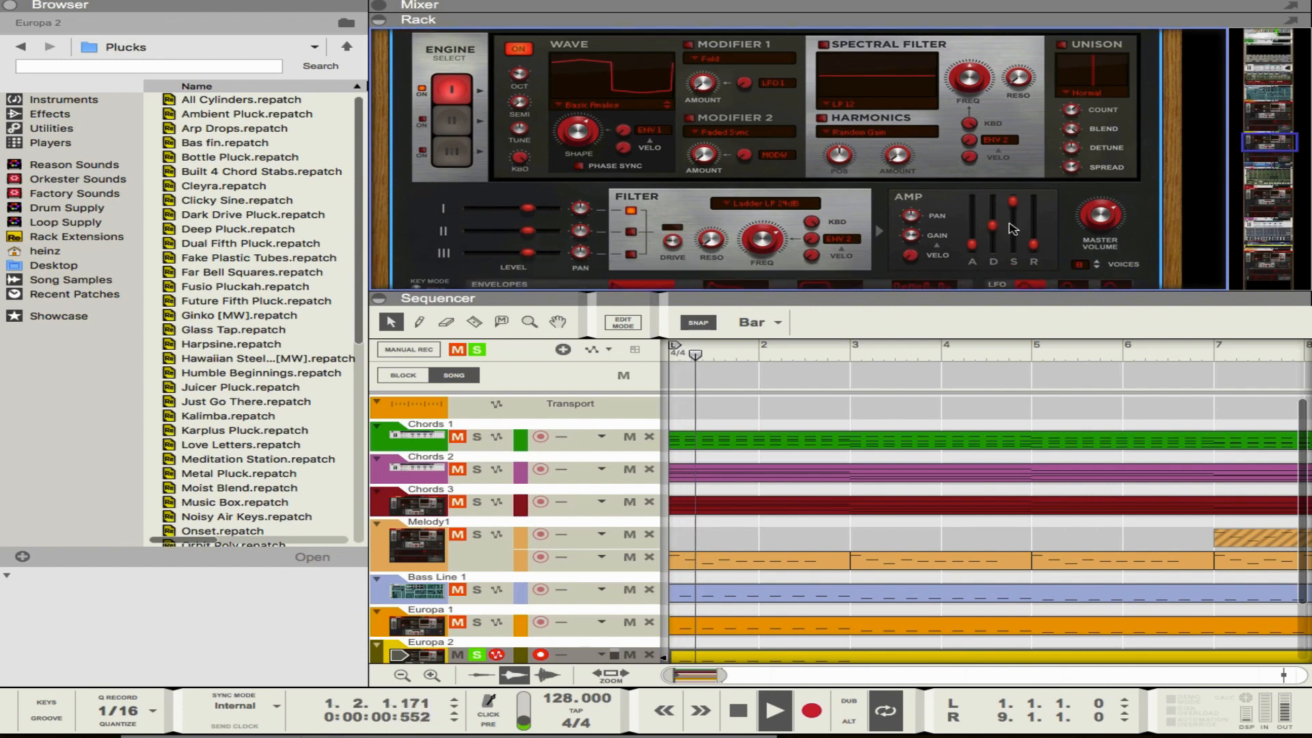
mouse_move(1034, 247)
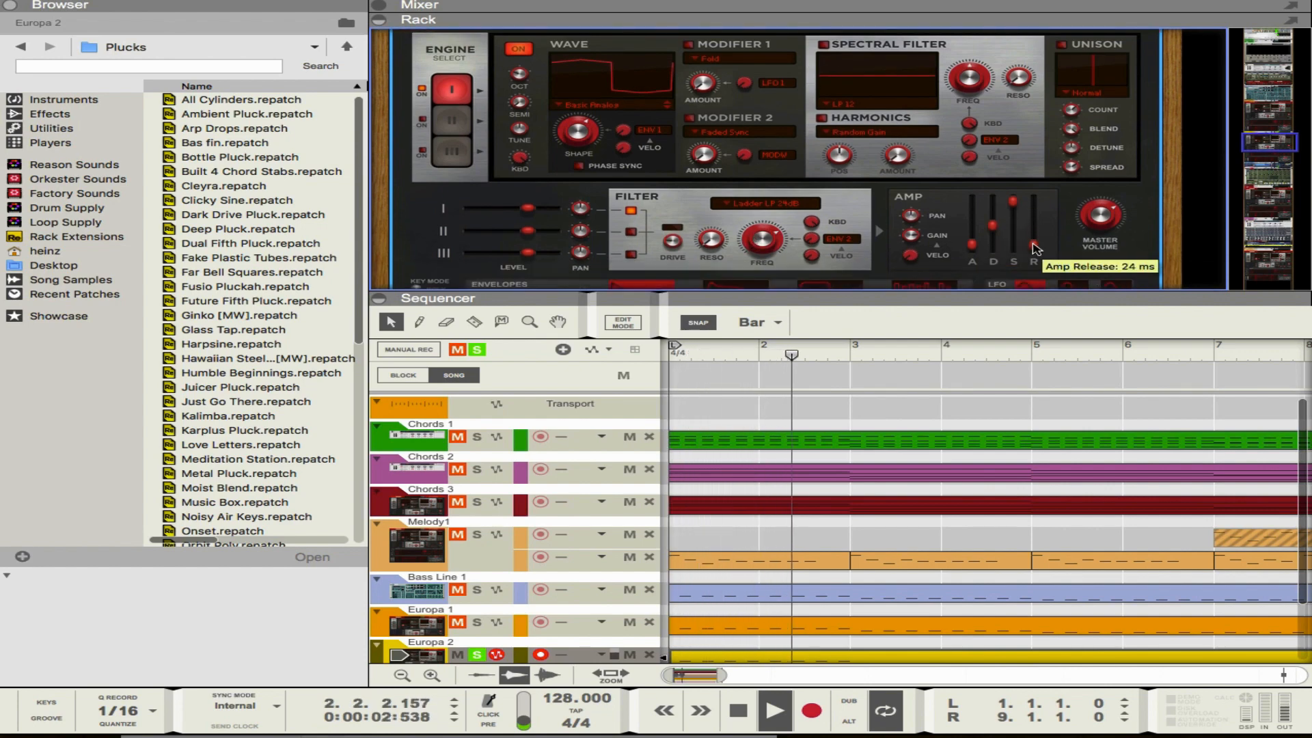
click(423, 626)
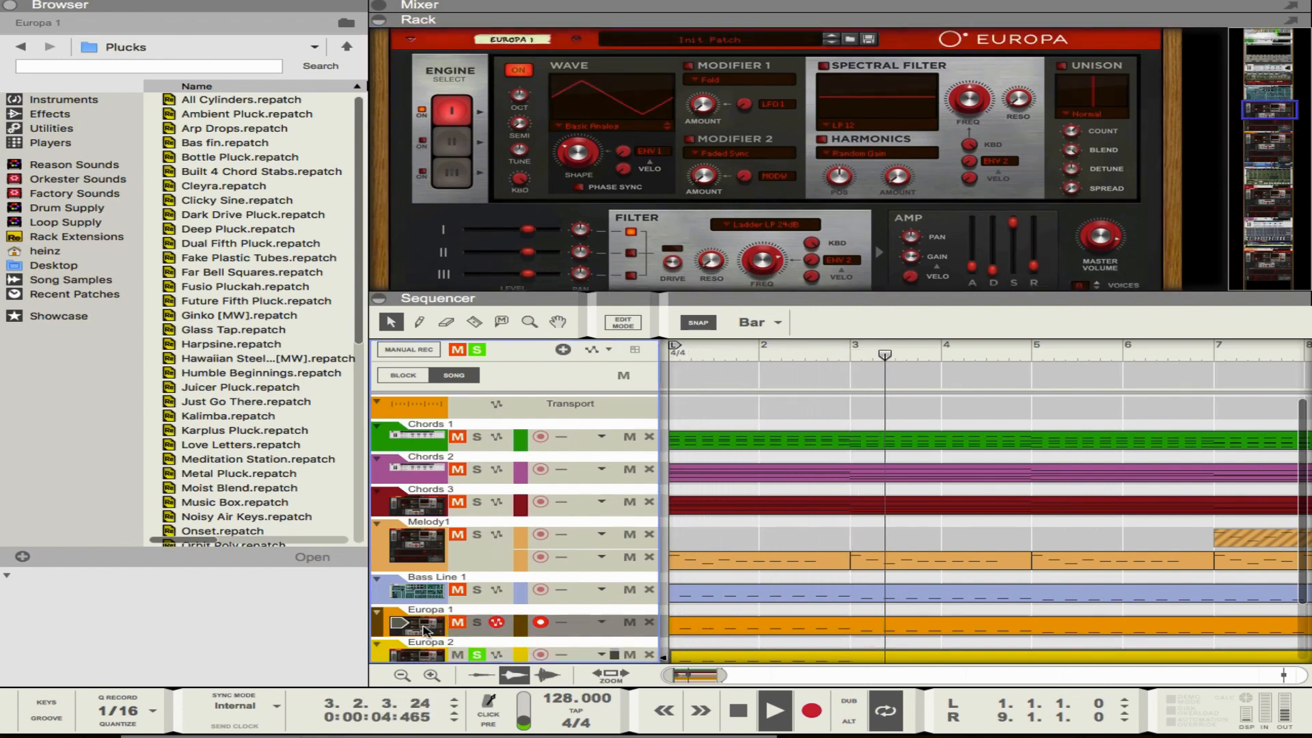
click(1033, 265)
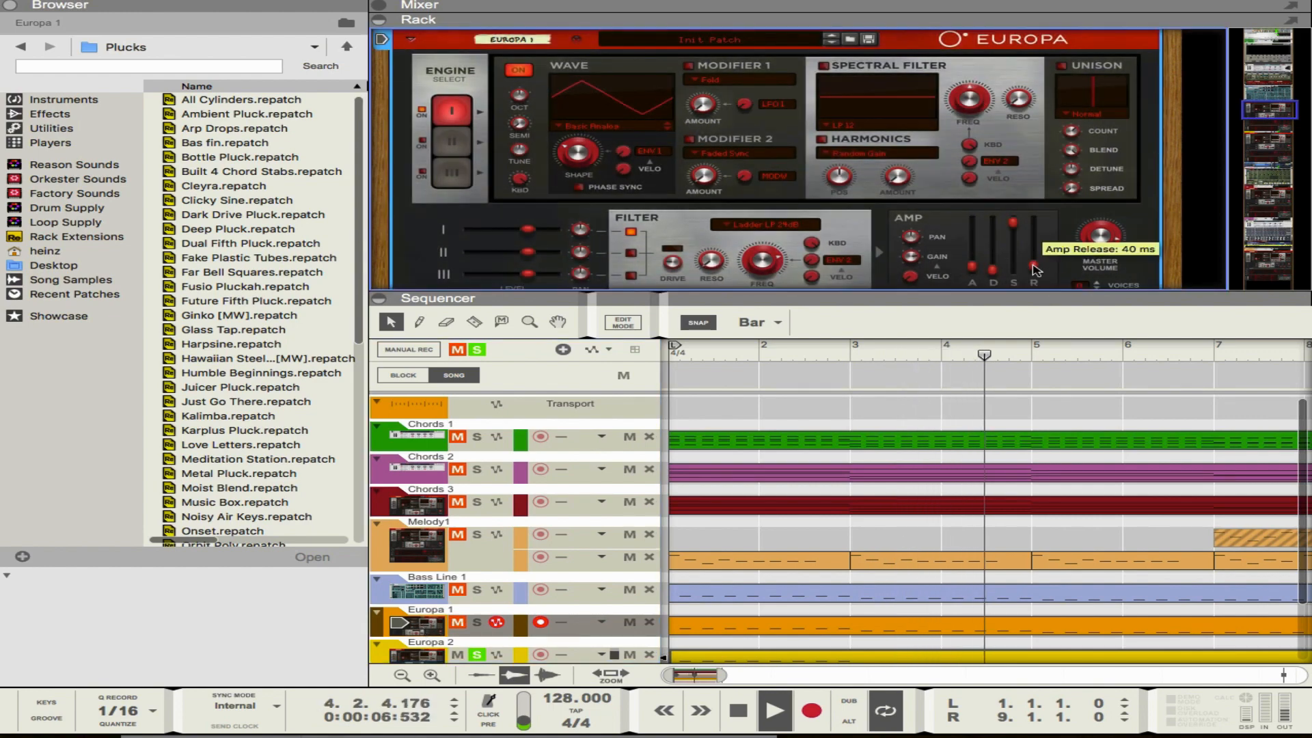
mouse_move(972, 271)
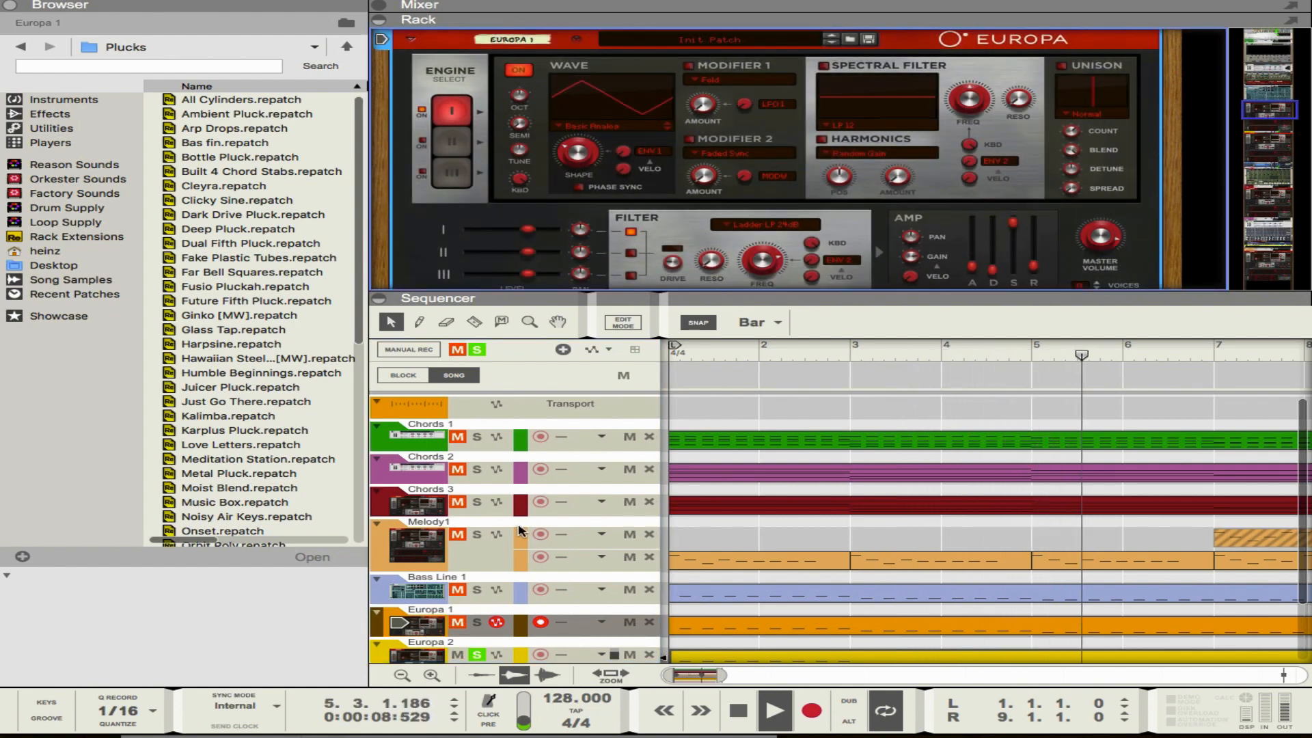
click(424, 652)
click(1034, 267)
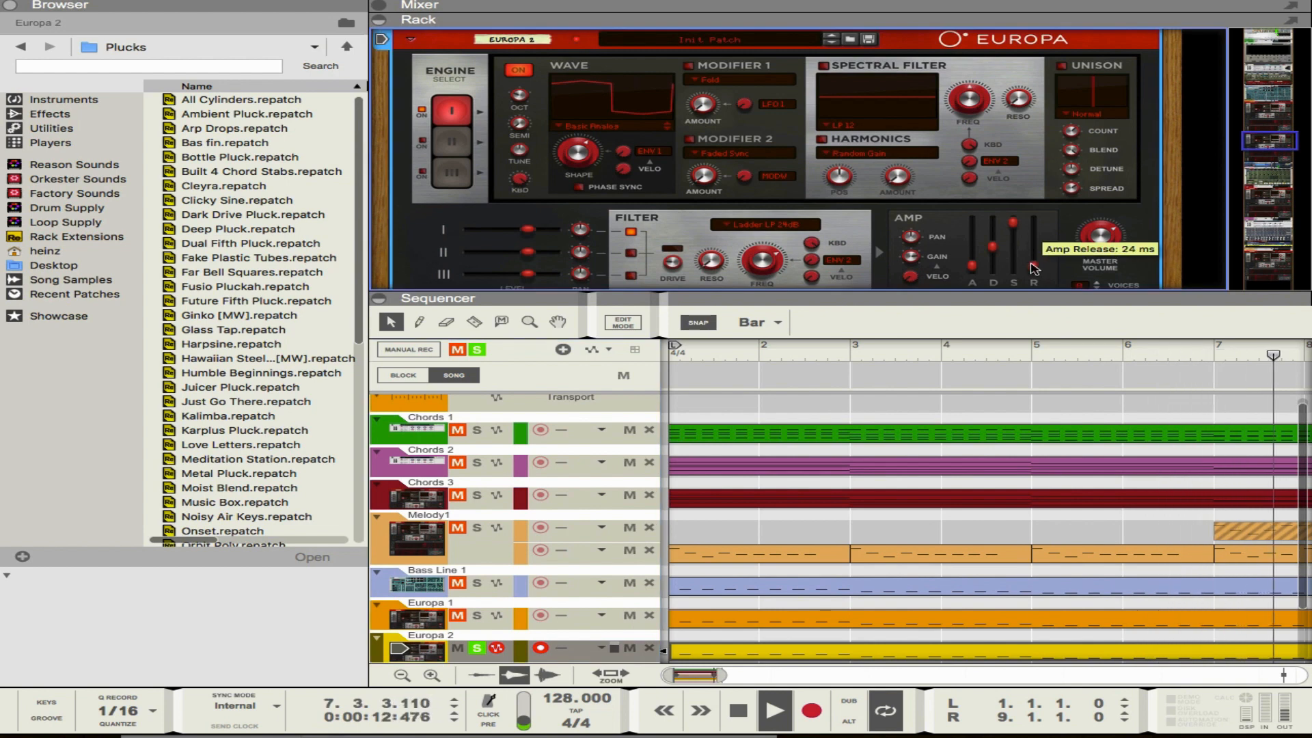
Step: Set Europa 2's amp attack to 3.0 ms and shorten its amp decay
scroll(1031, 259, down, 3)
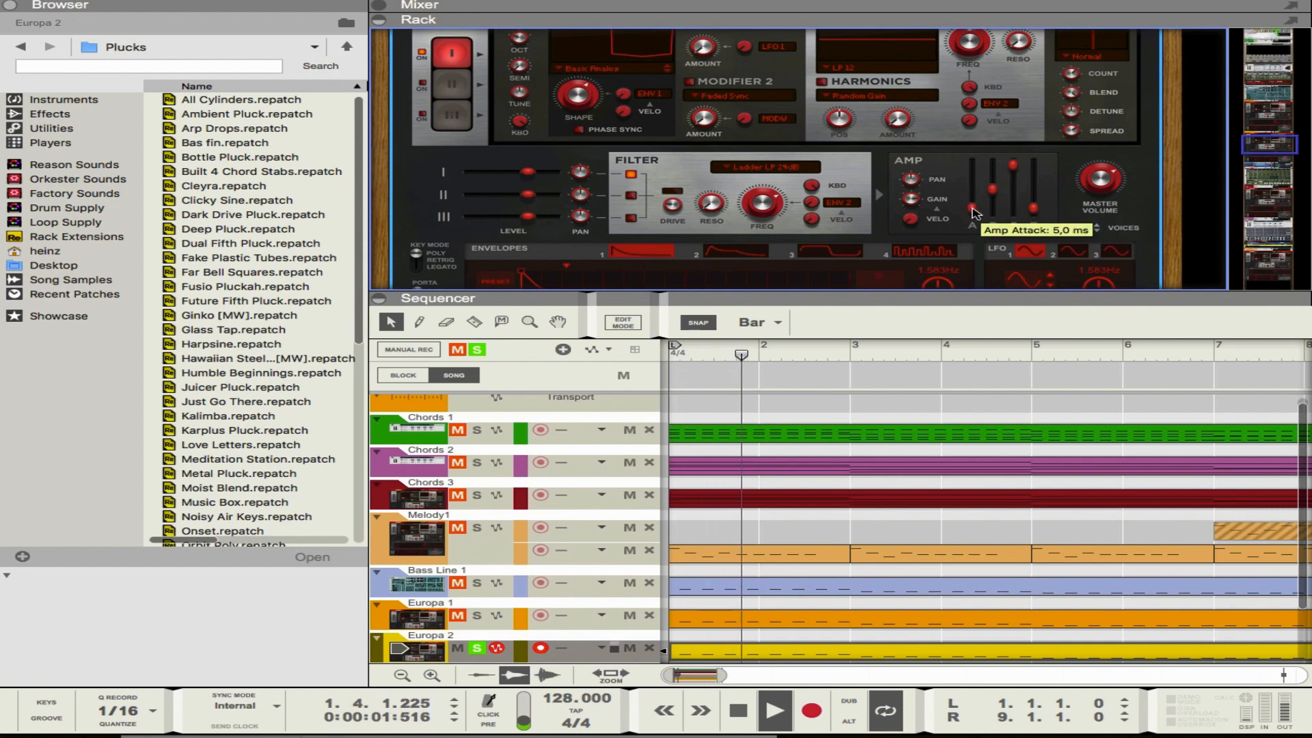
drag(973, 213, 974, 214)
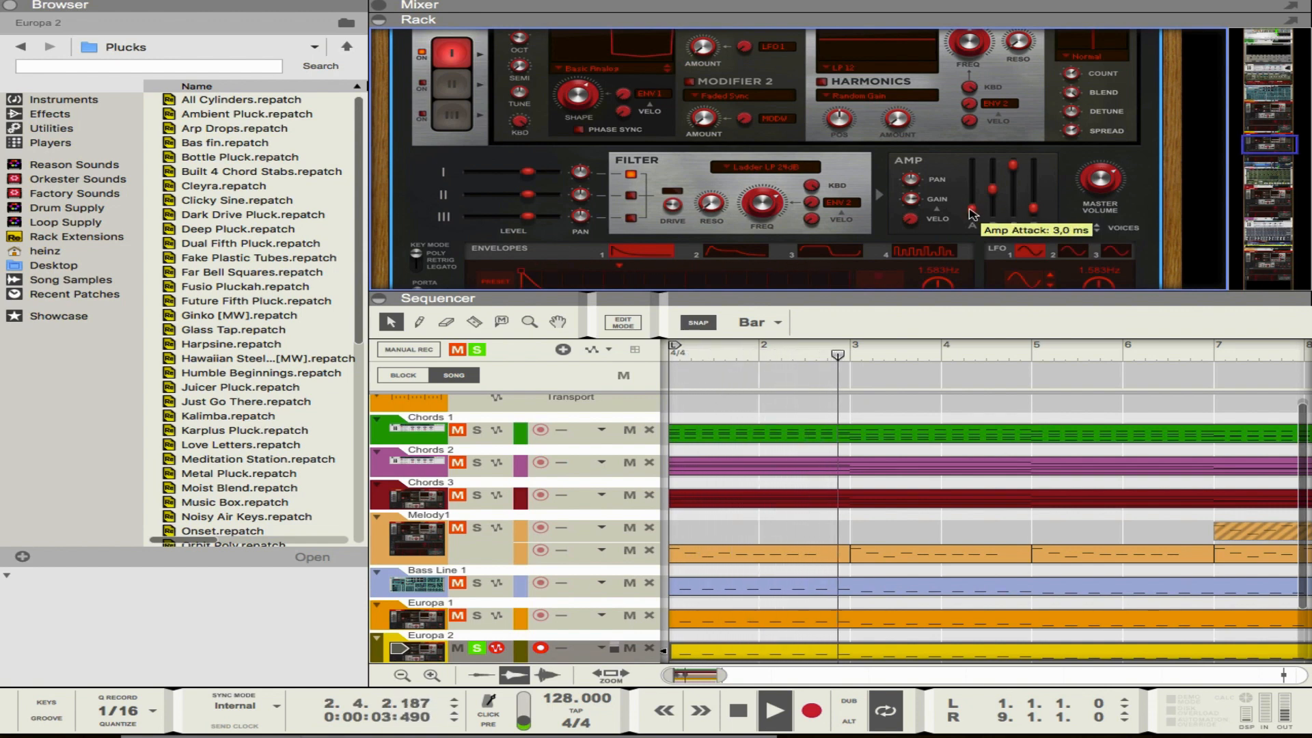
drag(992, 190, 992, 212)
Step: Switch Europa 2's filter type to MFB LP 12dB and lower the filter frequency to 441.6 Hz
drag(771, 209, 774, 224)
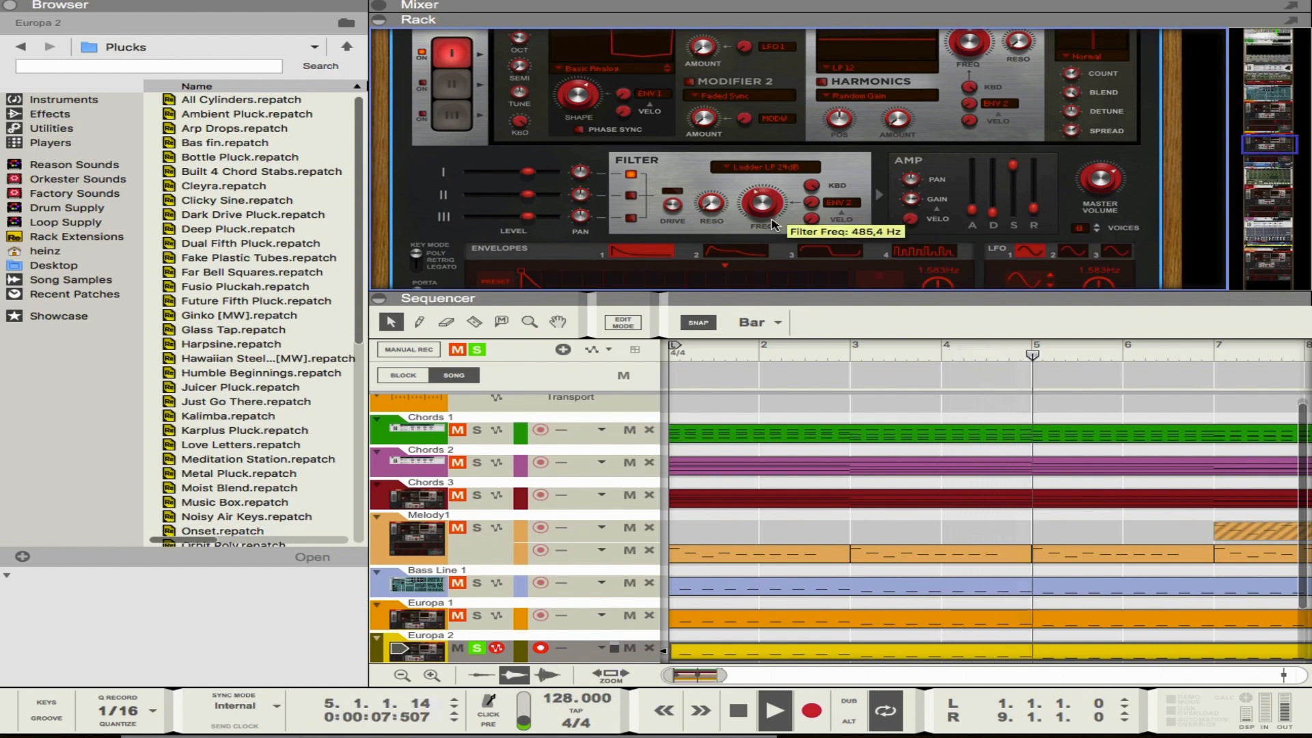
click(769, 167)
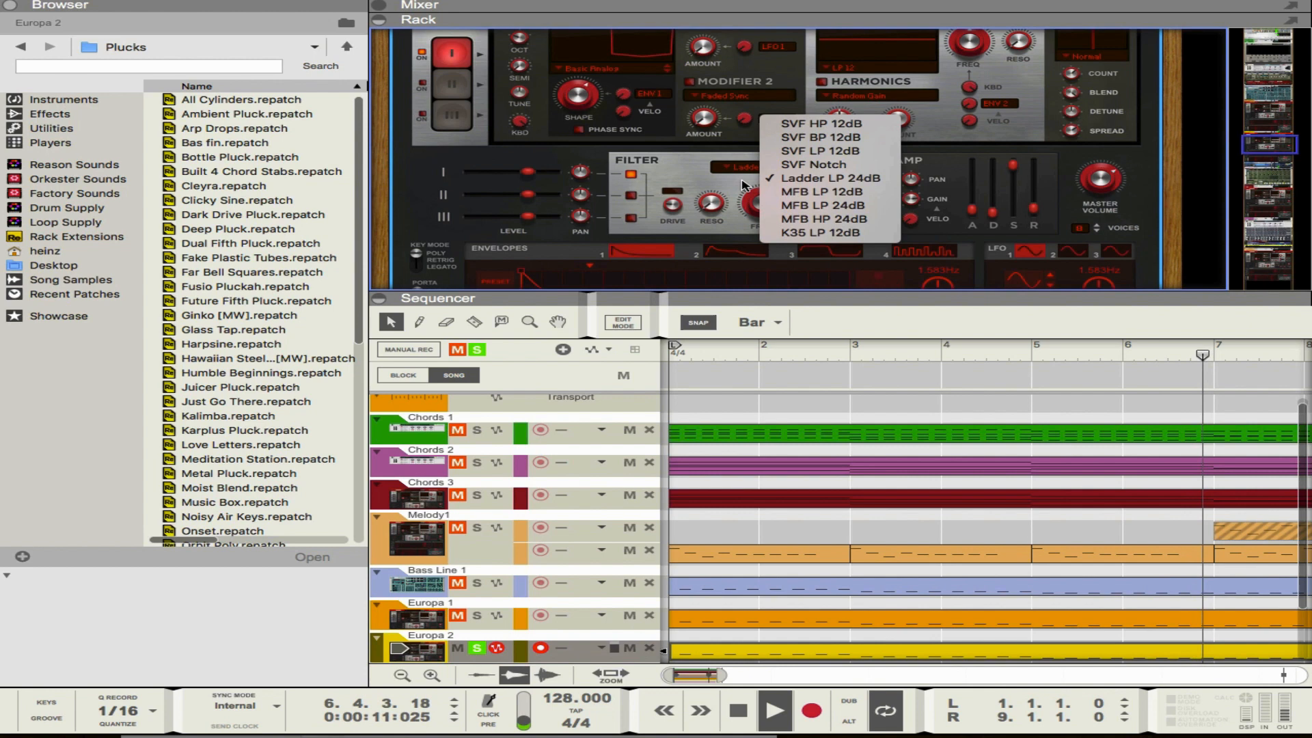
click(786, 192)
mouse_move(776, 205)
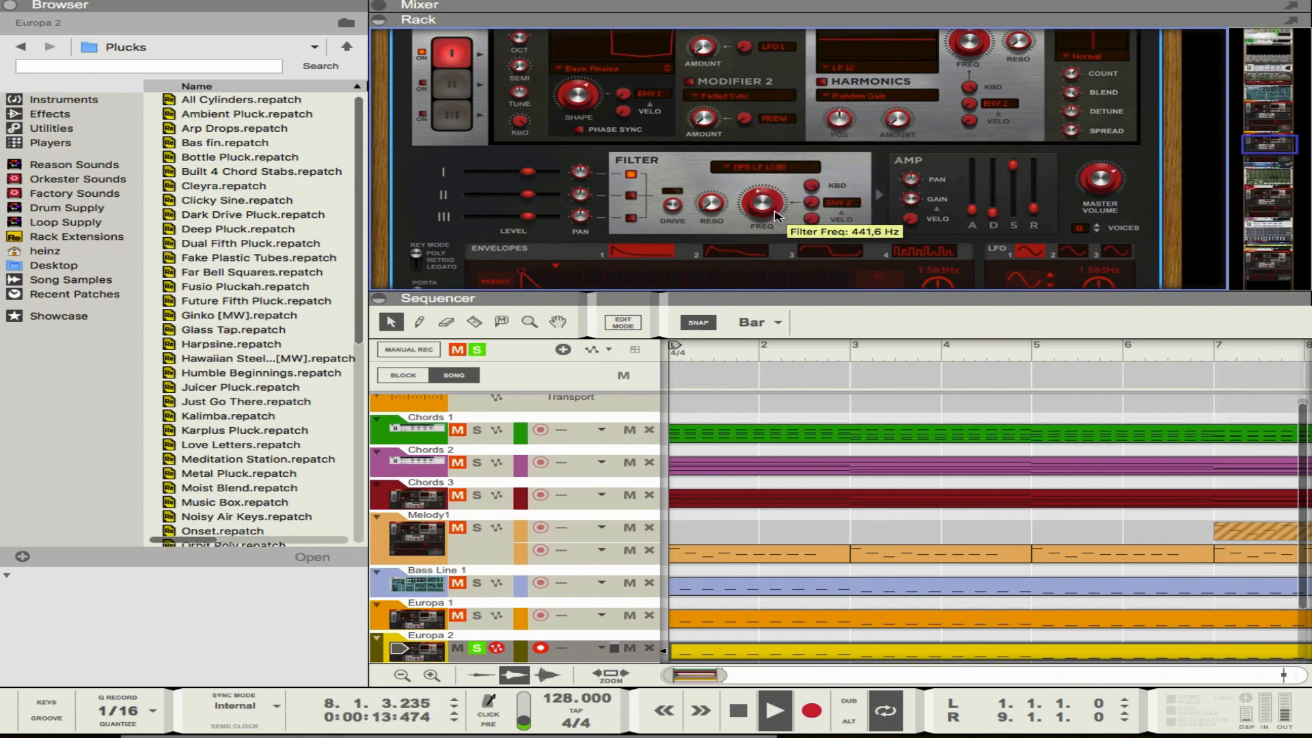
Step: Switch Europa 2's filter type to MFB LP 24dB and raise the filter frequency to 709.5 Hz
click(765, 167)
click(771, 205)
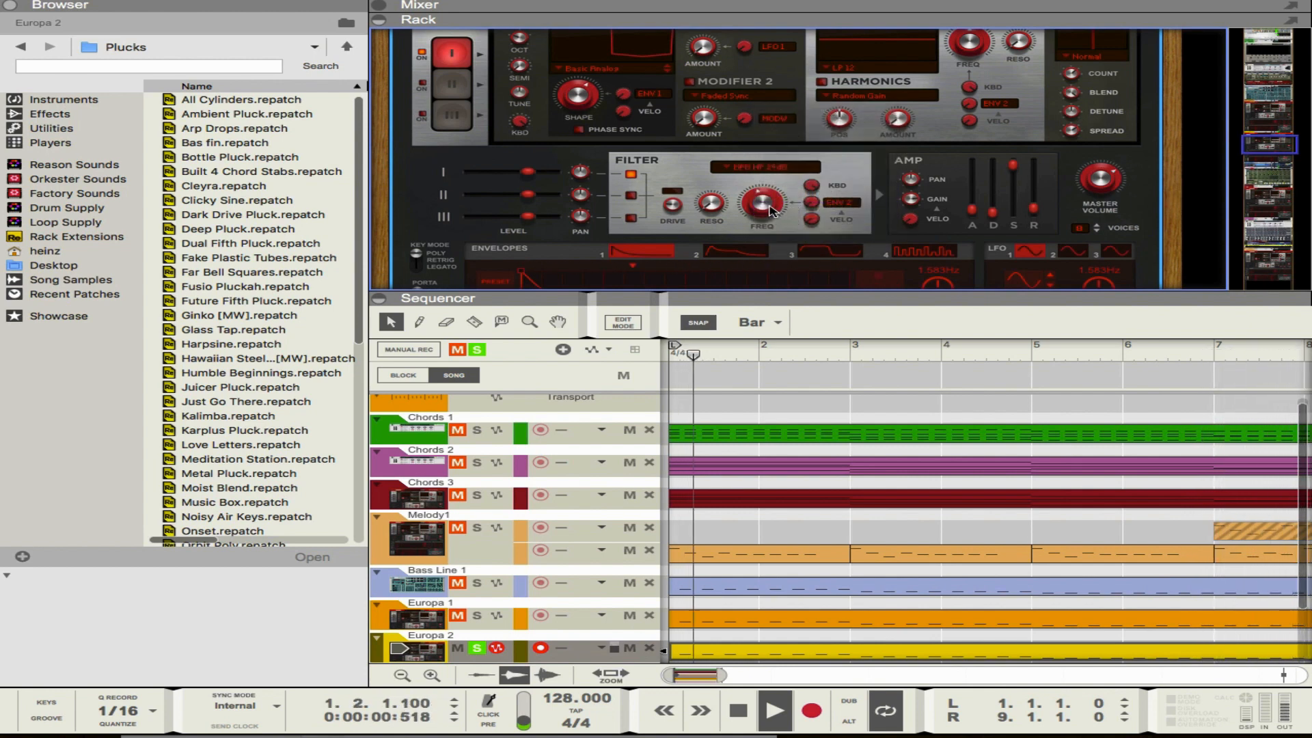
click(769, 167)
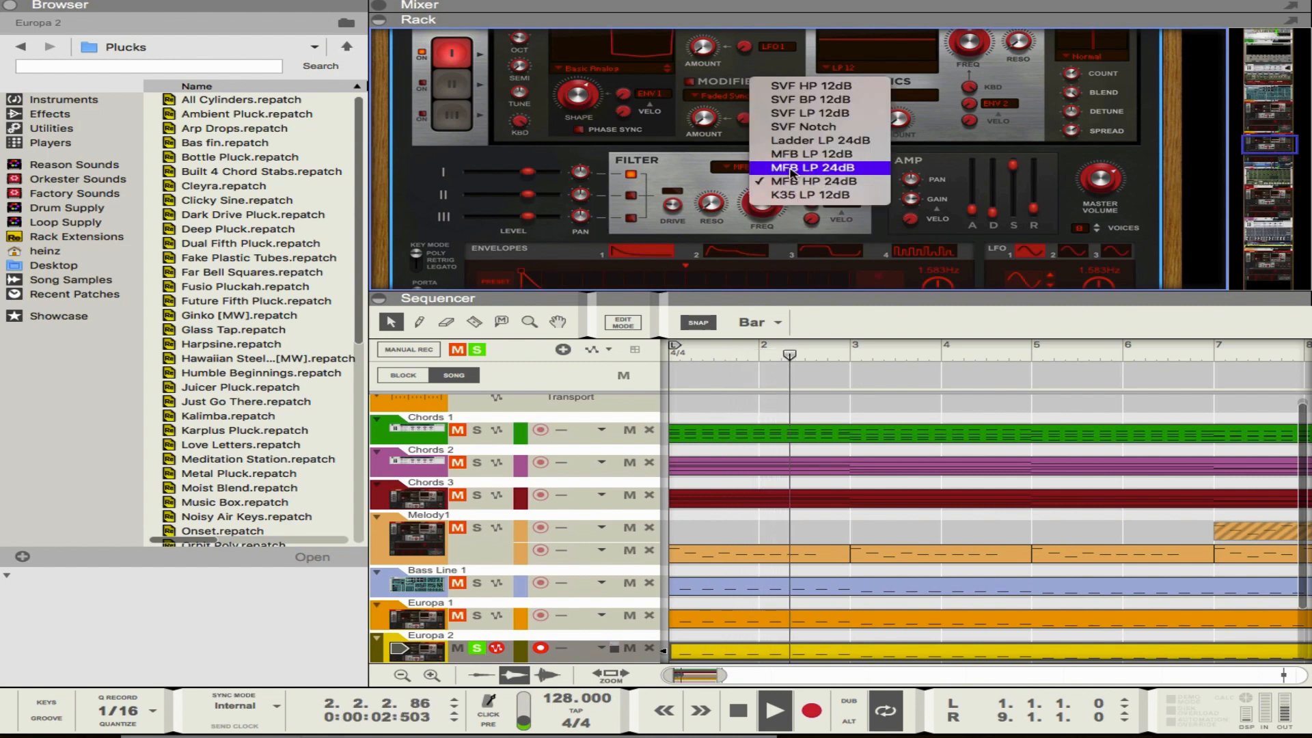
click(793, 172)
mouse_move(768, 208)
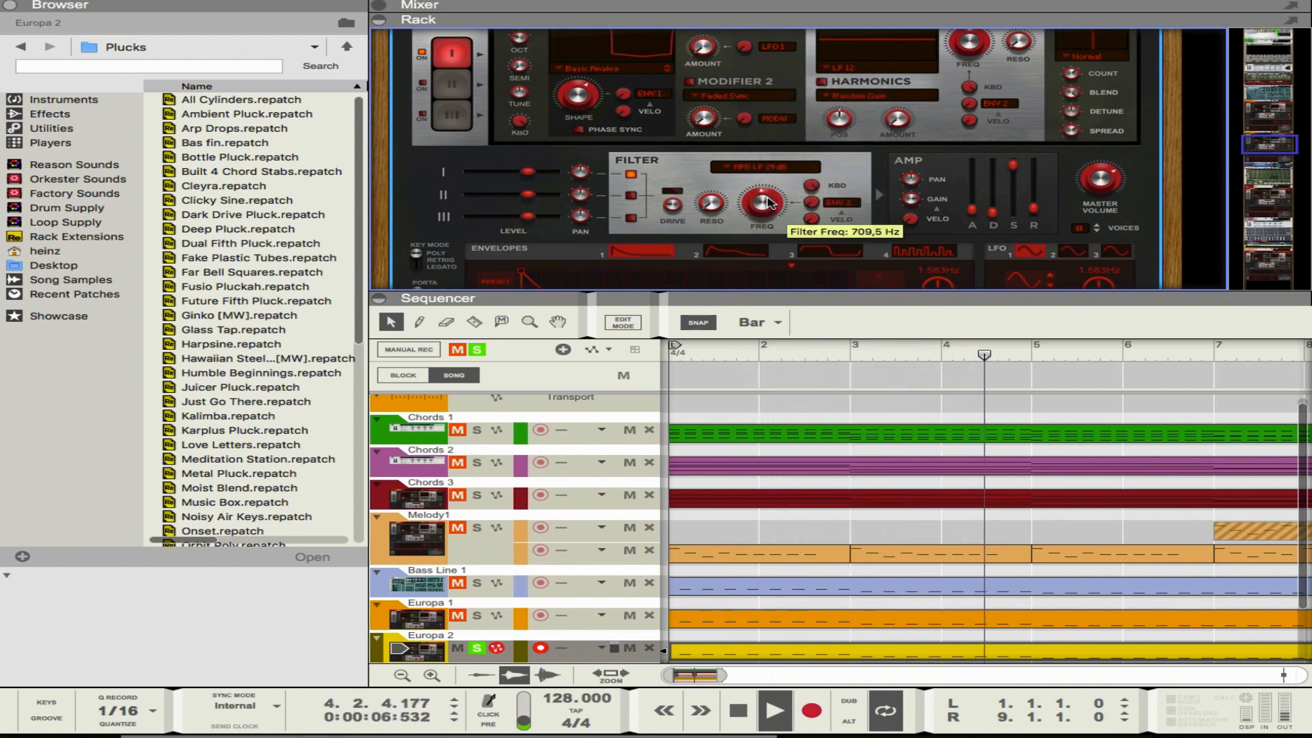
Step: Solo Bass Line 1, Europa 1 and the Kick together with Europa 2 to hear the layered bass
click(476, 616)
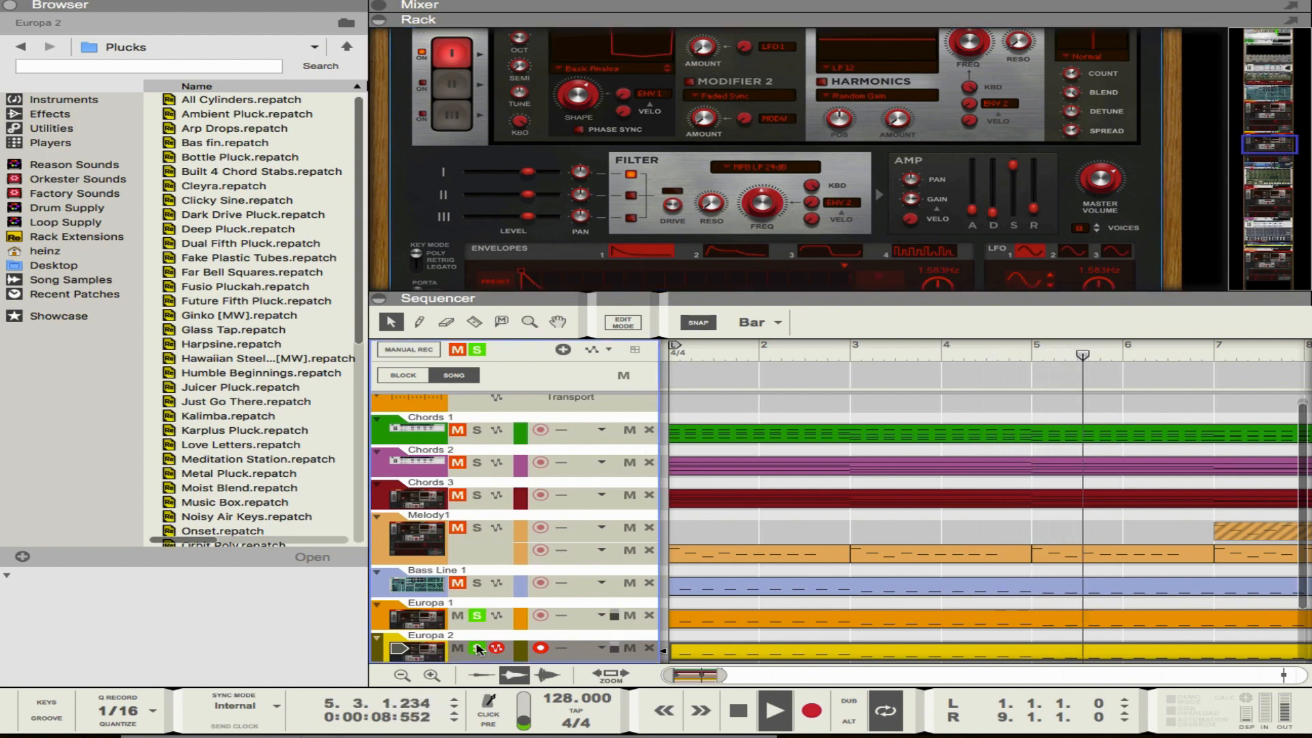
click(478, 647)
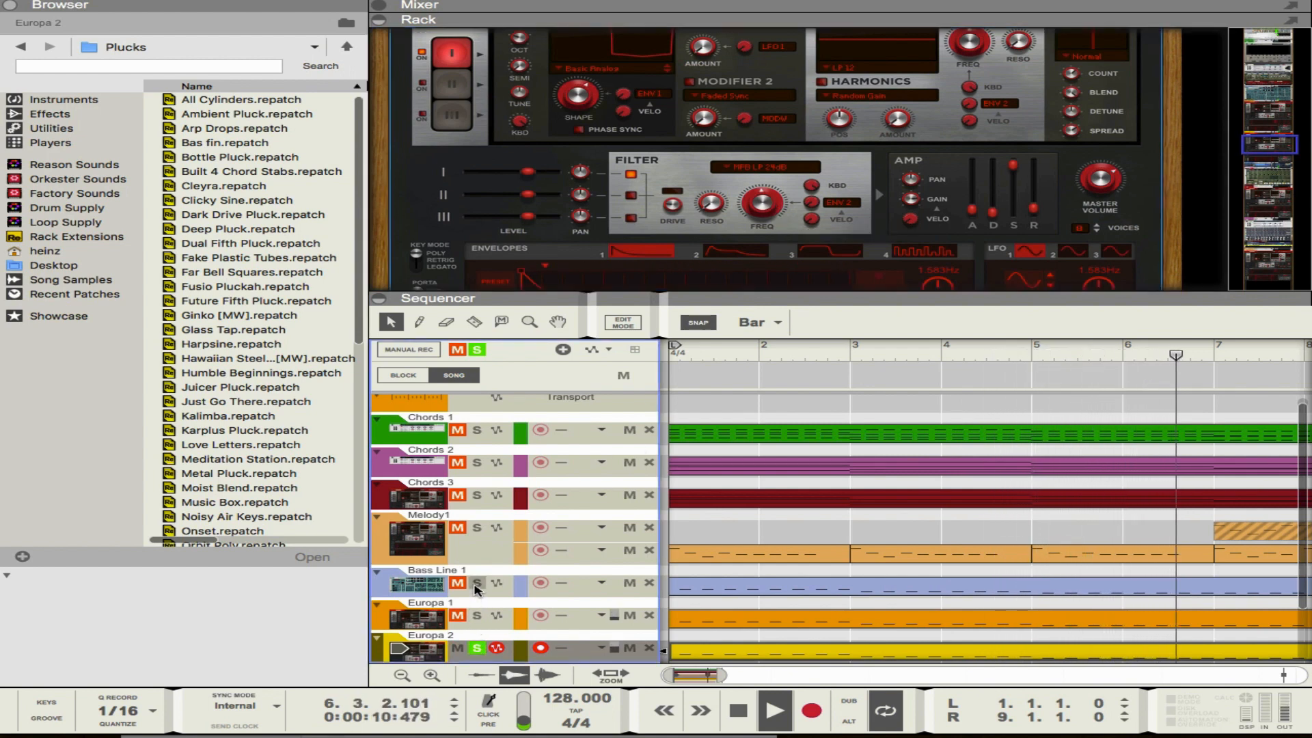
click(476, 614)
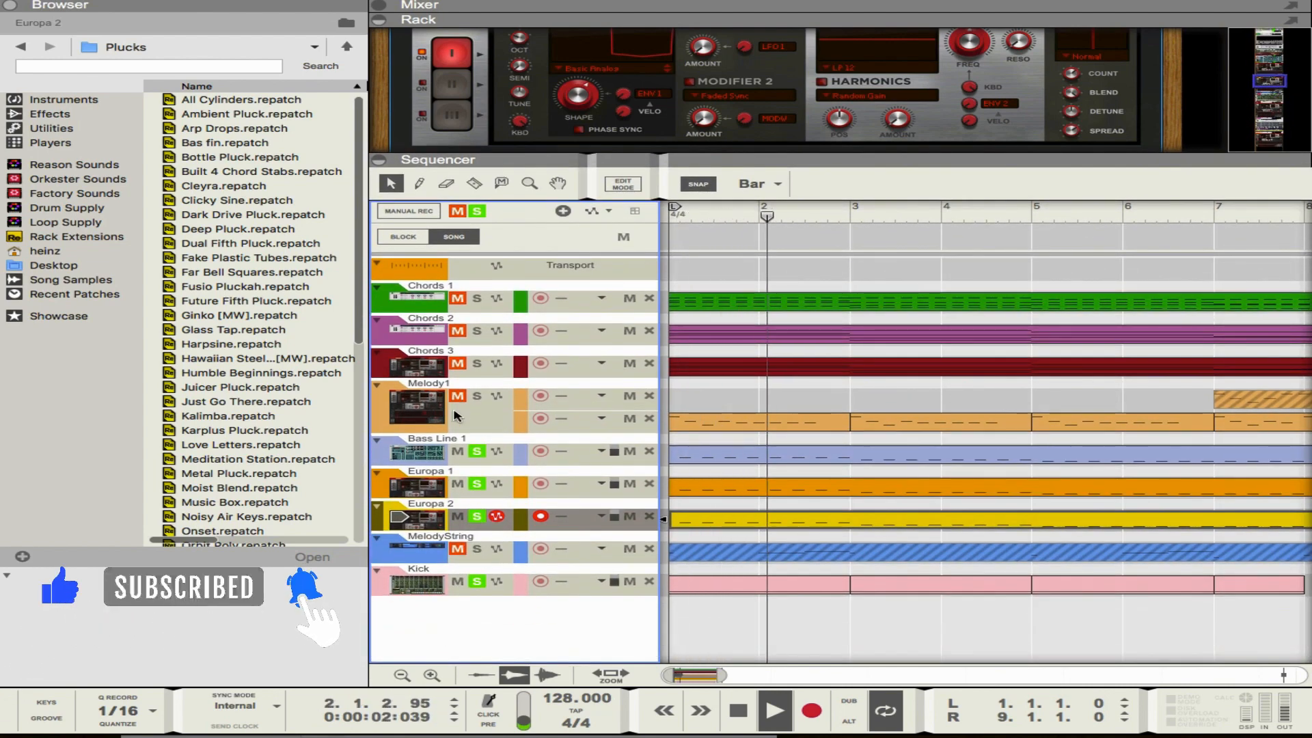
Step: Rename the Europa 1 track as Bass Line 1B
click(429, 476)
double_click(429, 473)
text(Bas)
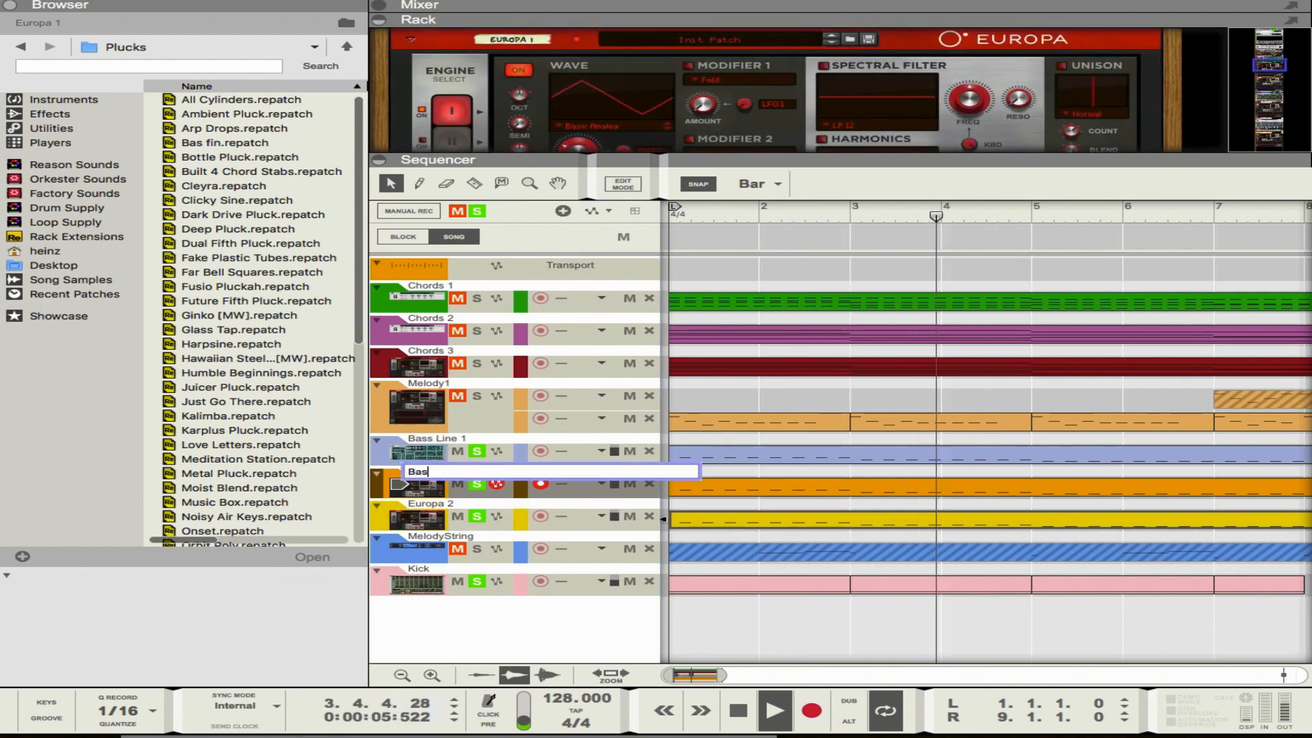
text(s Line 1)
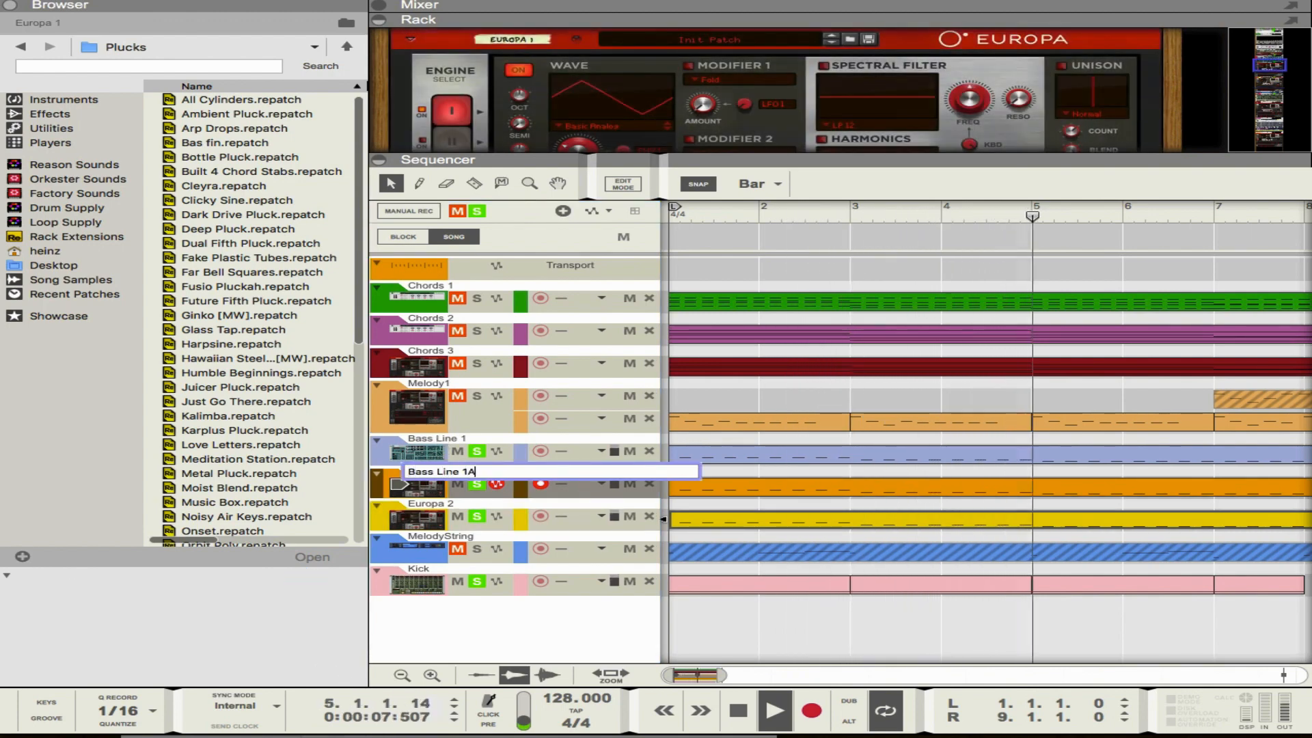
text(B)
key(Return)
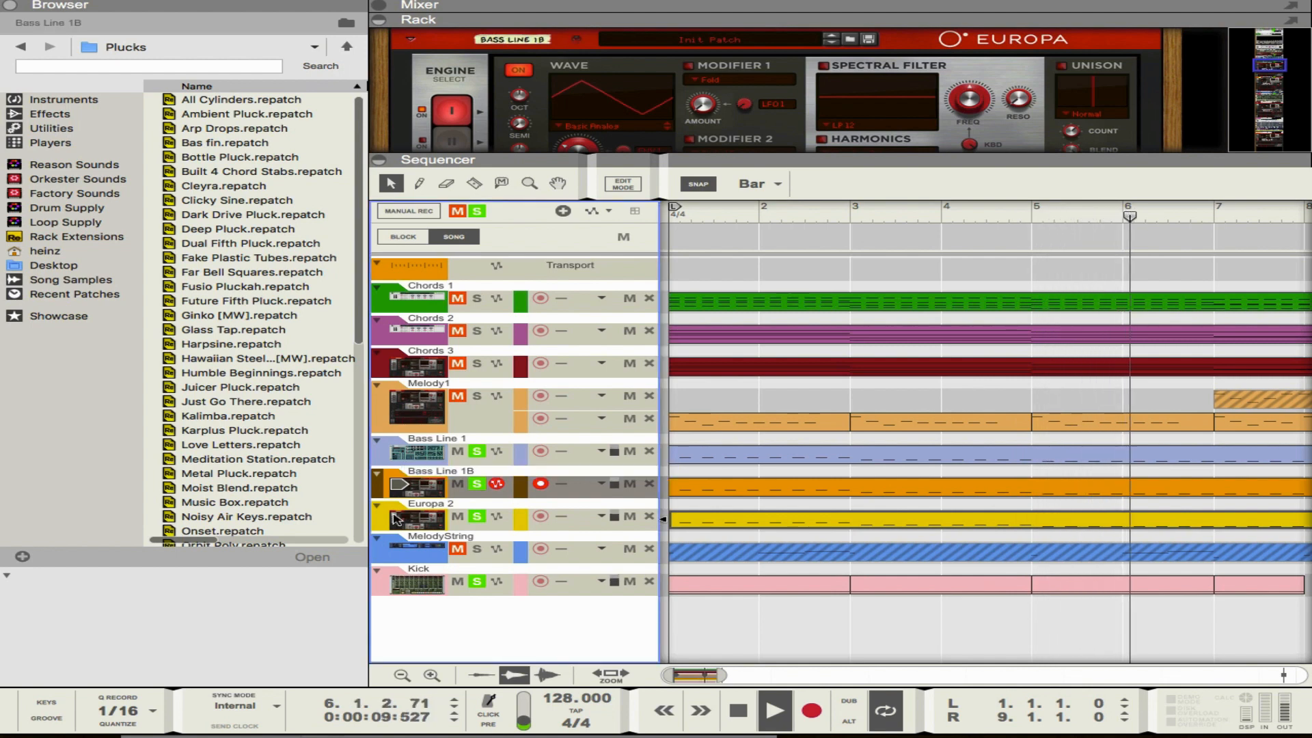
Step: Rename the Europa 2 track as Bass Line 1C
double_click(445, 505)
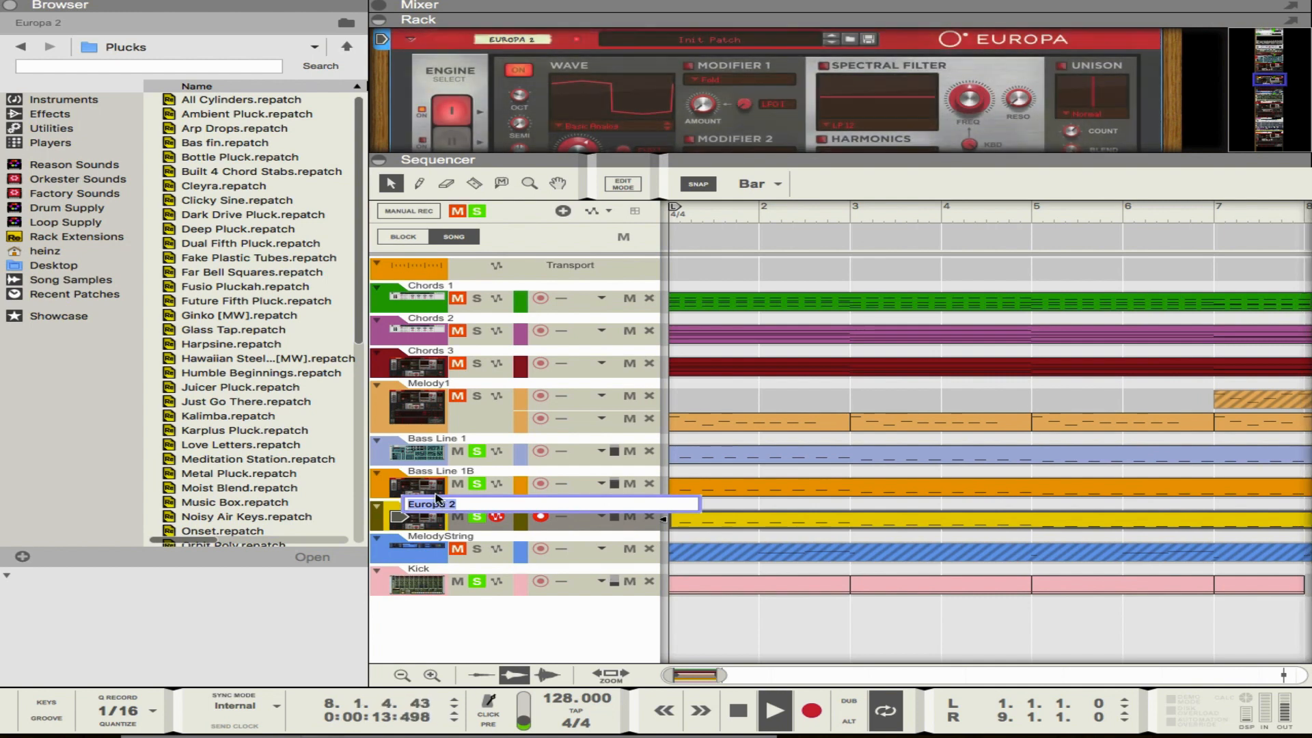
text(Bass Line )
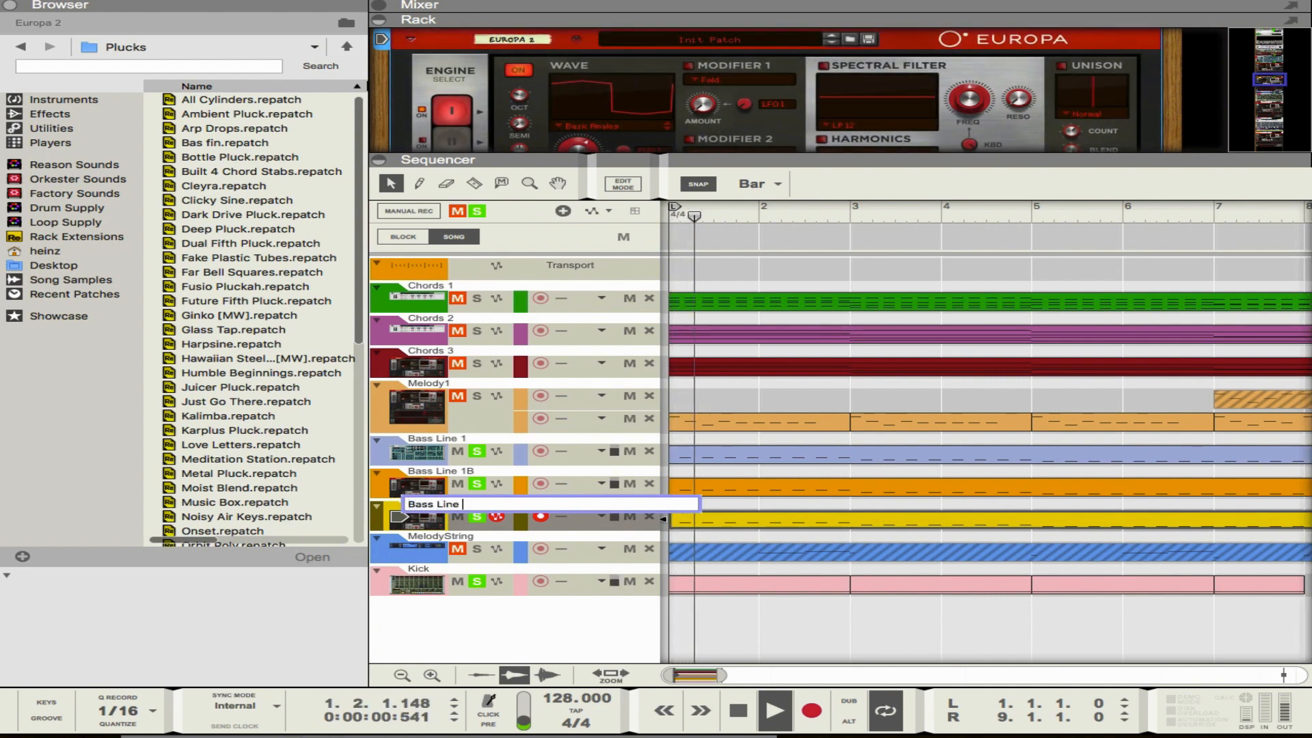
text(1C)
key(Return)
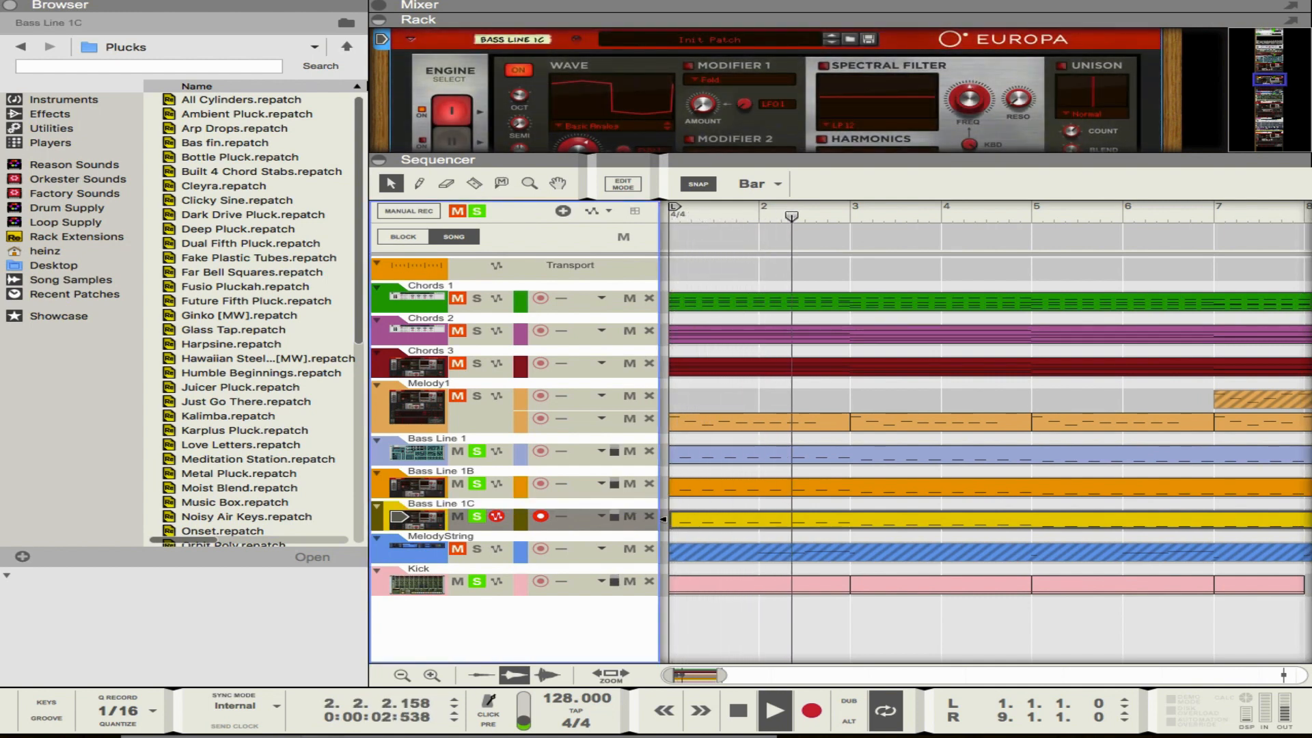
Step: Rename the Bass Line 1 Subtractor track as Bass Line 1A
double_click(451, 439)
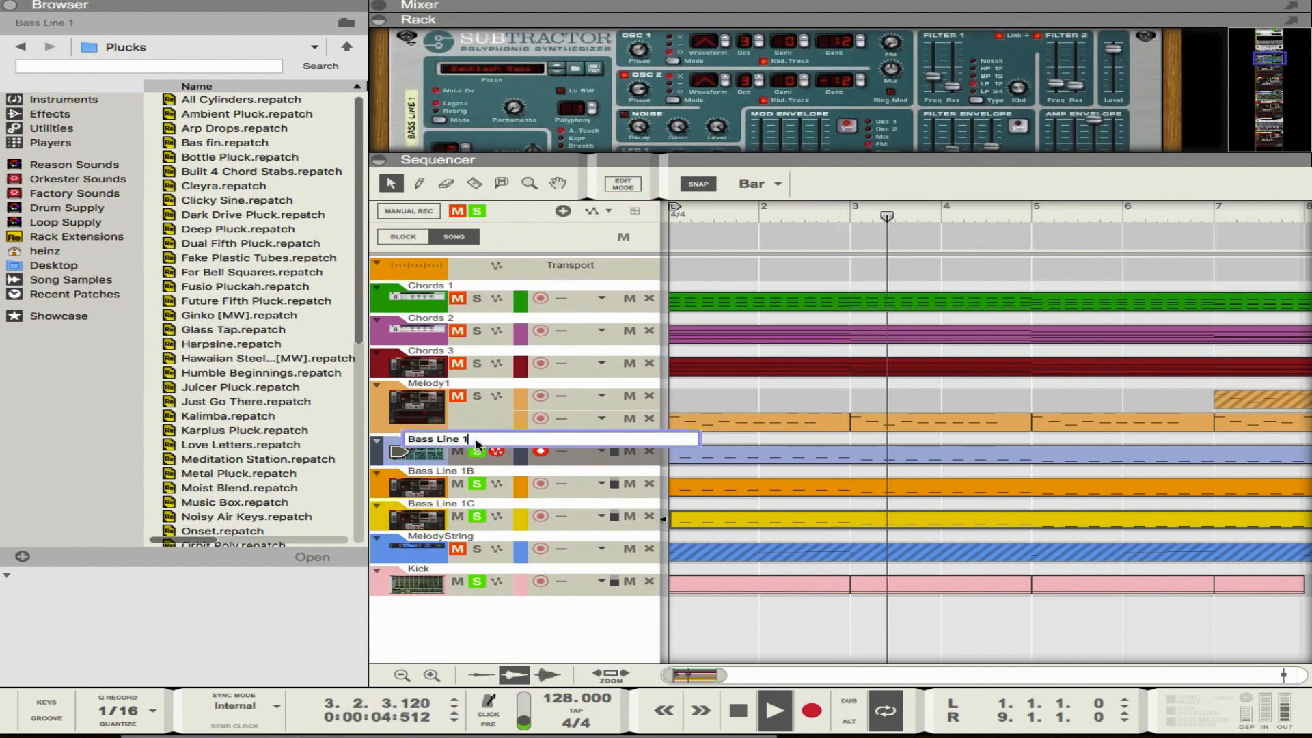
text(A)
key(Return)
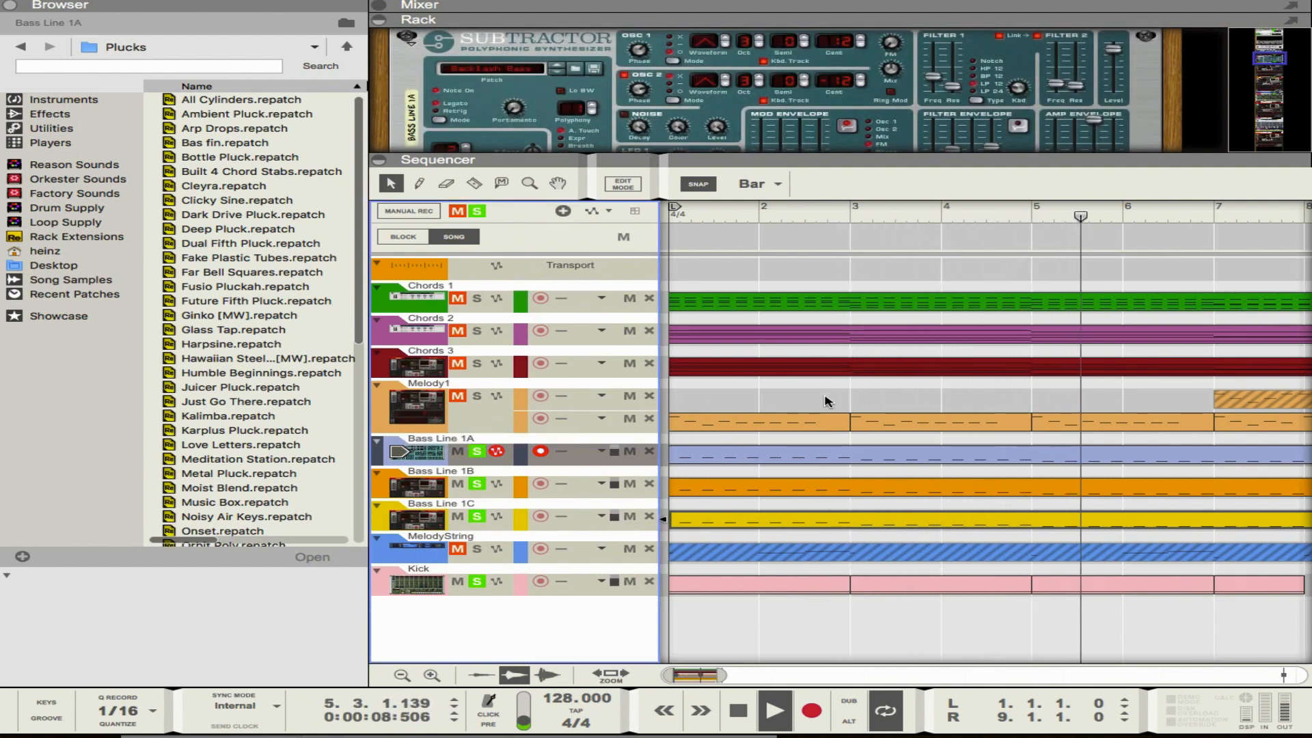
Step: Examine Bass Line 1B's Europa settings in the rack, including its oscillator, filter, amp and envelope sections
drag(632, 157, 632, 353)
scroll(588, 327, down, 5)
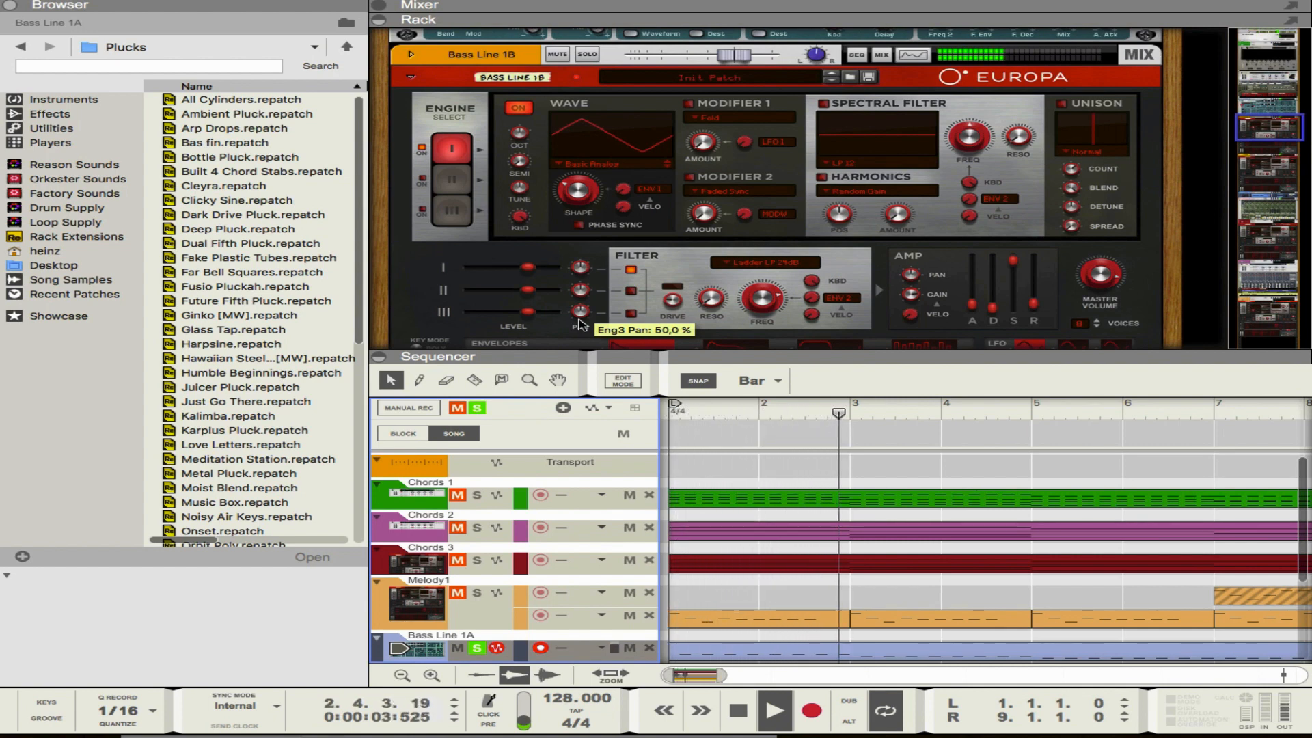
scroll(581, 324, down, 2)
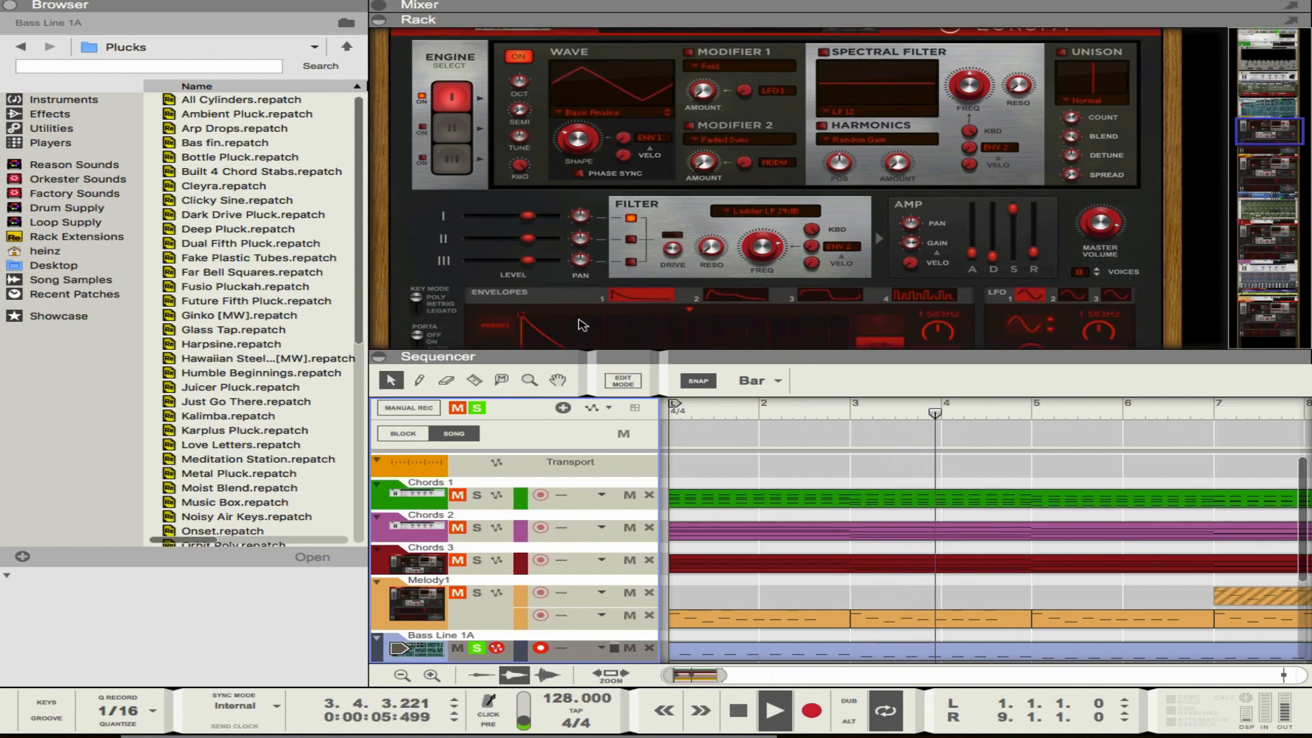
scroll(582, 325, down, 1)
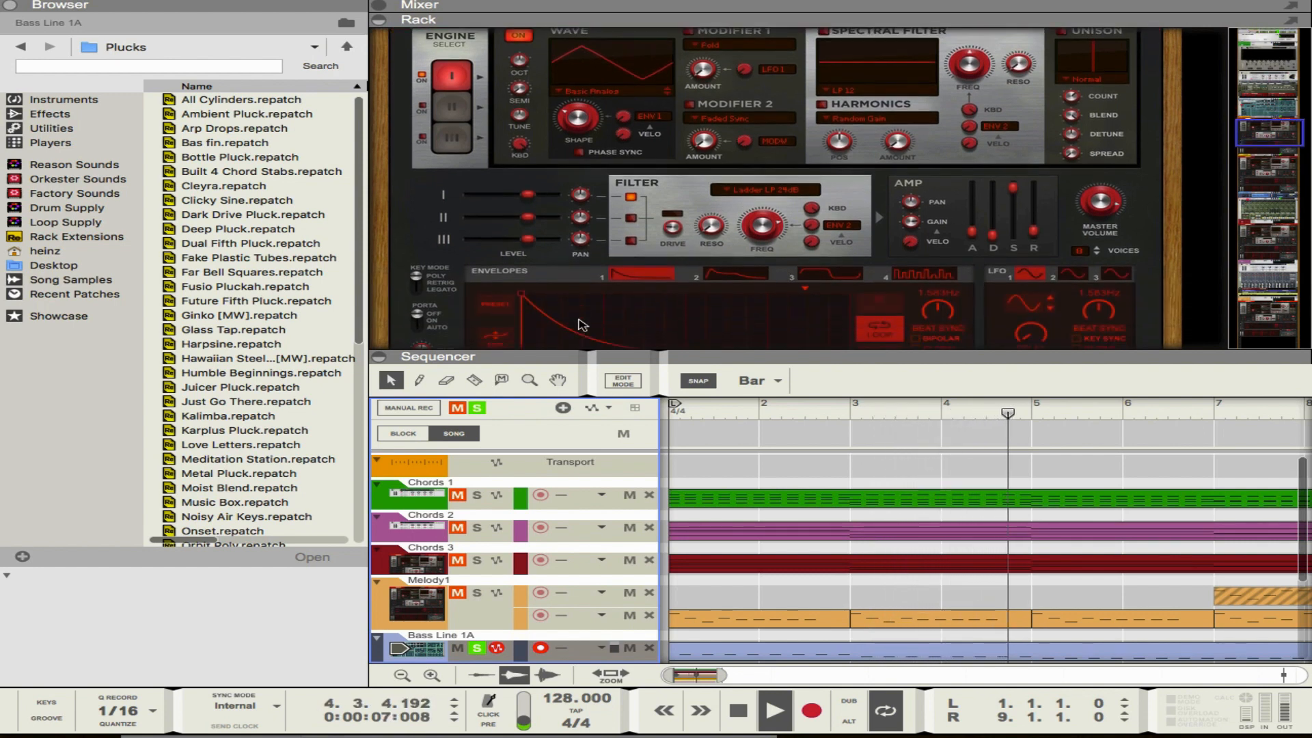
click(418, 283)
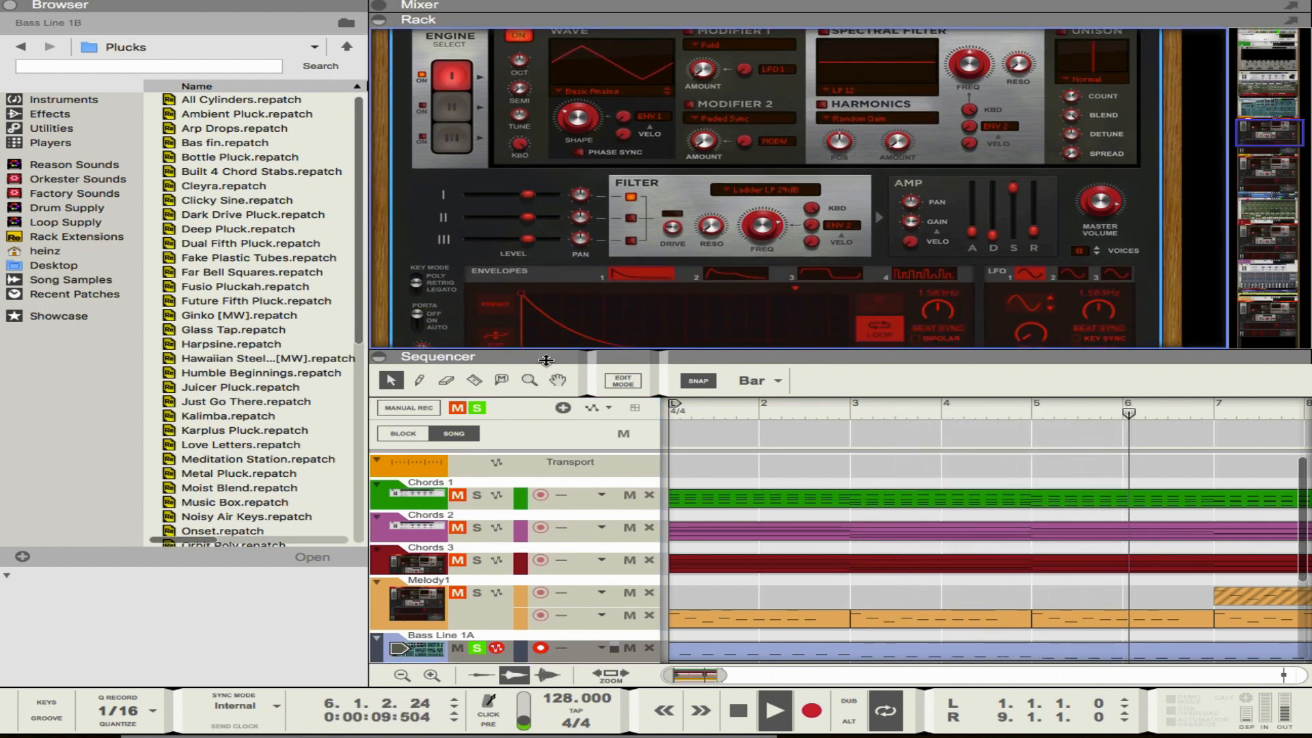
scroll(513, 333, down, 2)
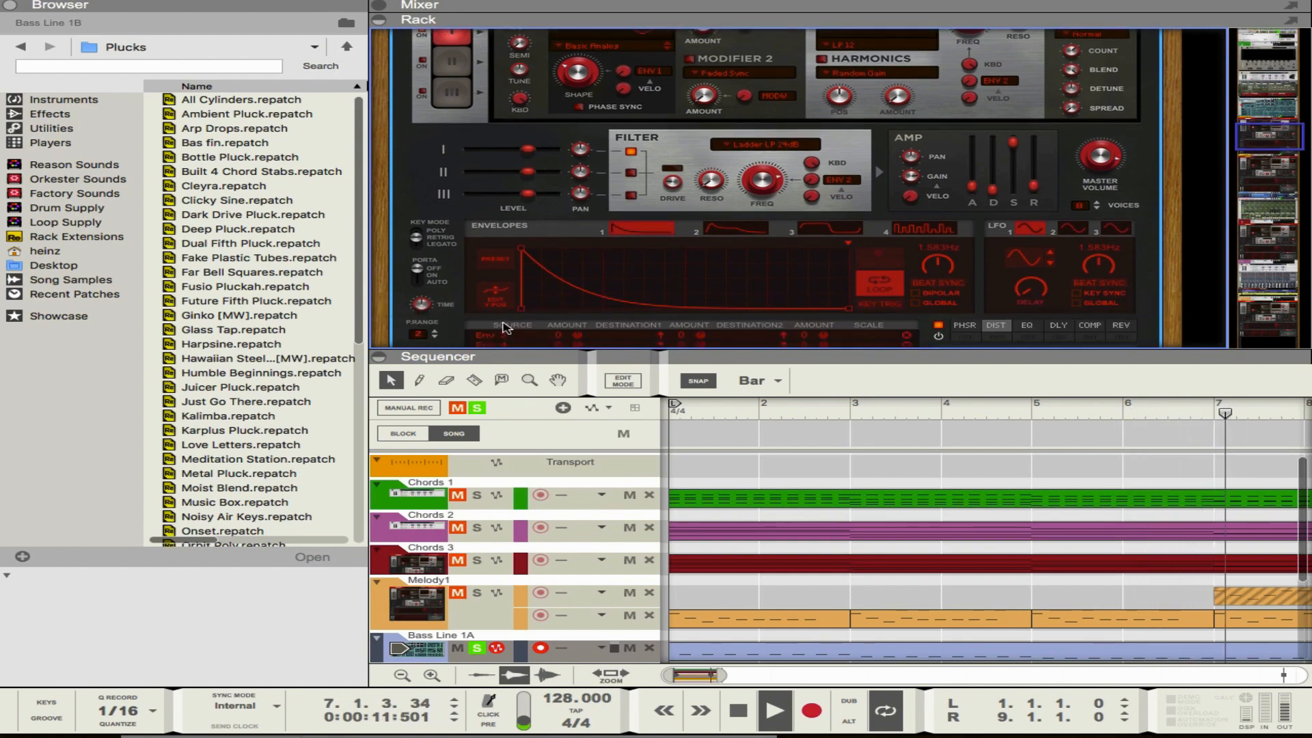
drag(537, 351, 519, 233)
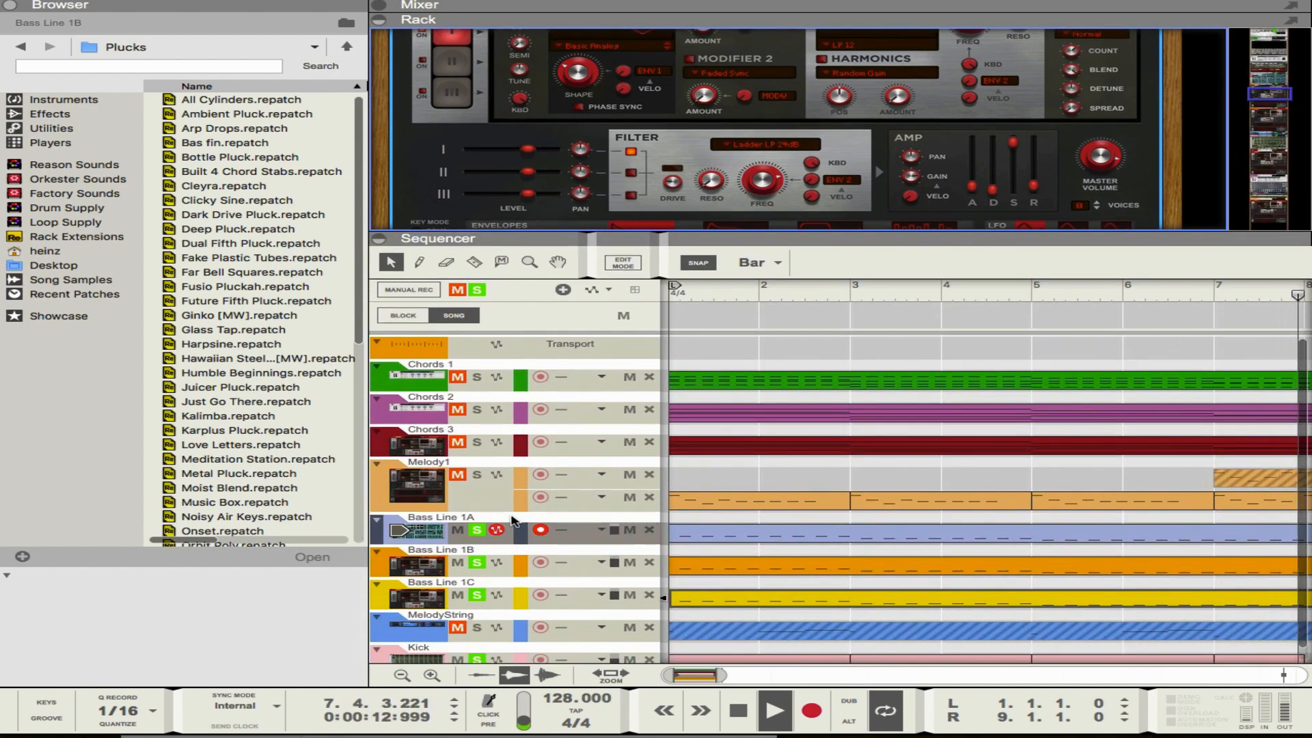
click(415, 565)
scroll(608, 210, down, 2)
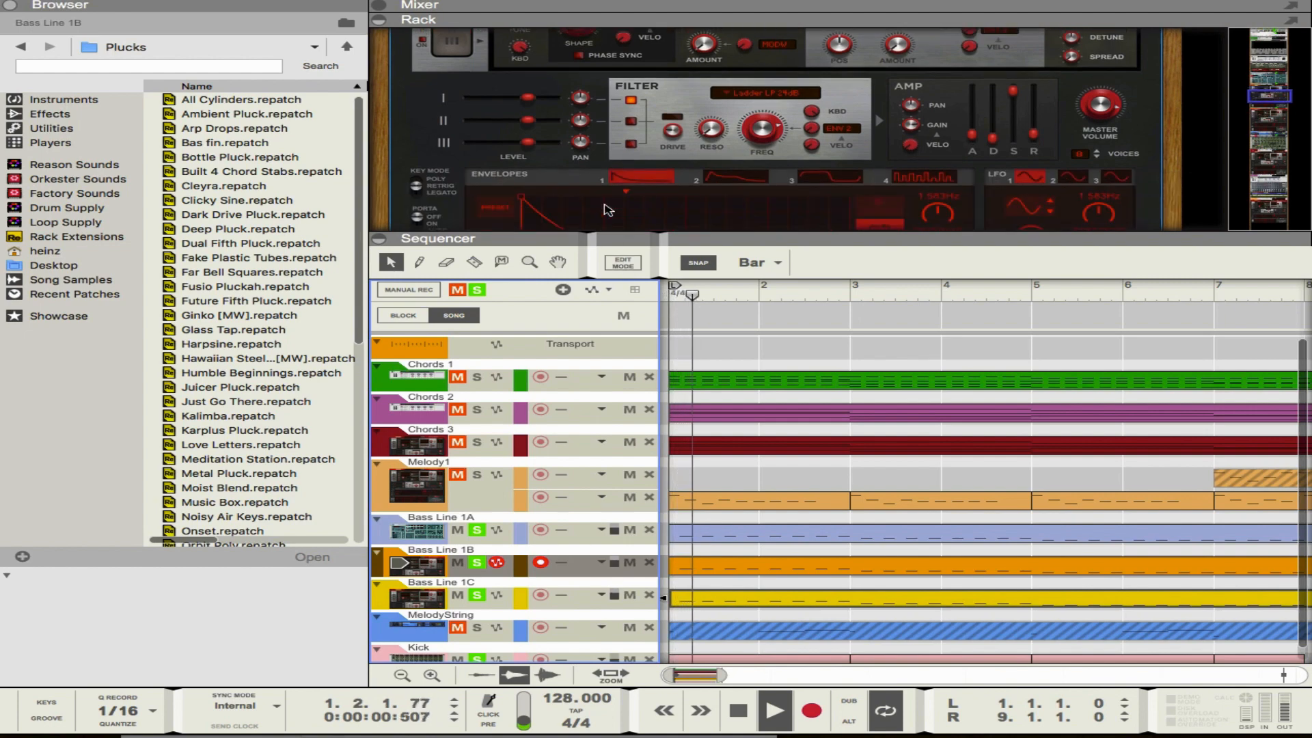
Step: Examine Bass Line 1C's Europa settings and Bass Line 1A's Subtractor settings in the rack
click(419, 596)
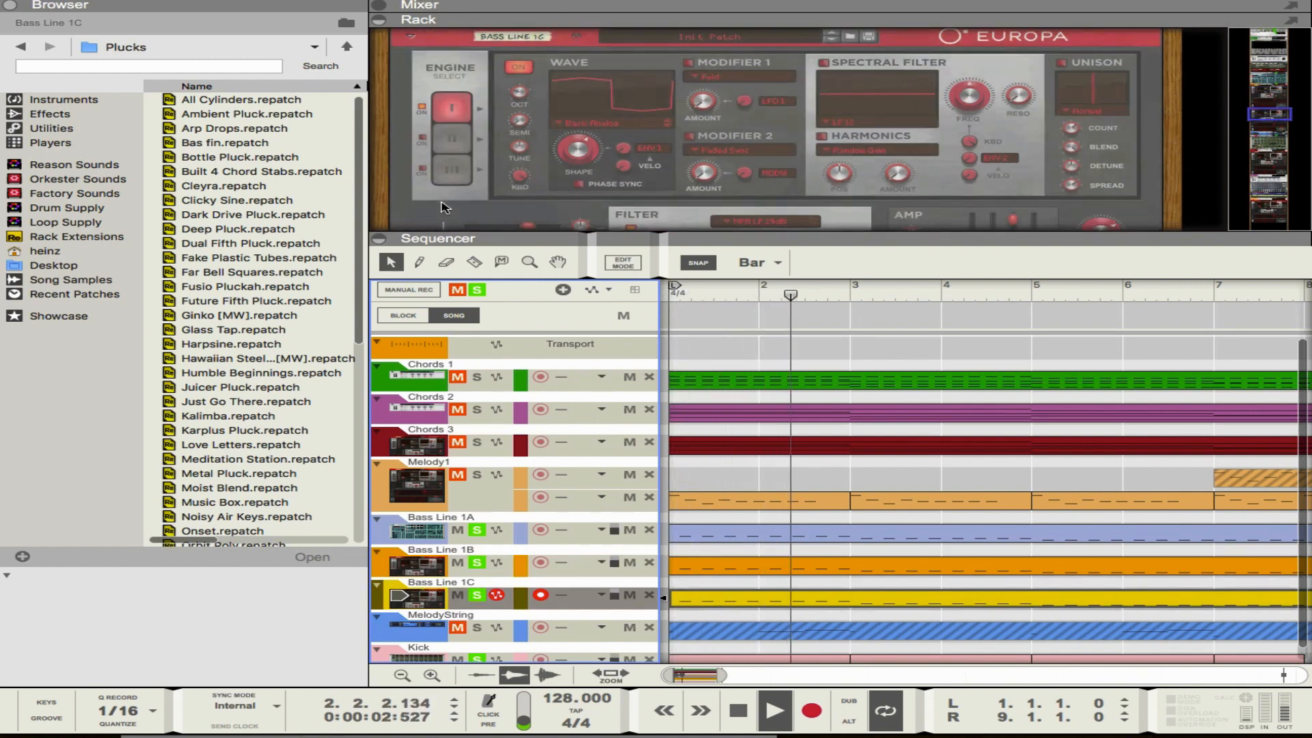
scroll(400, 207, down, 4)
click(416, 211)
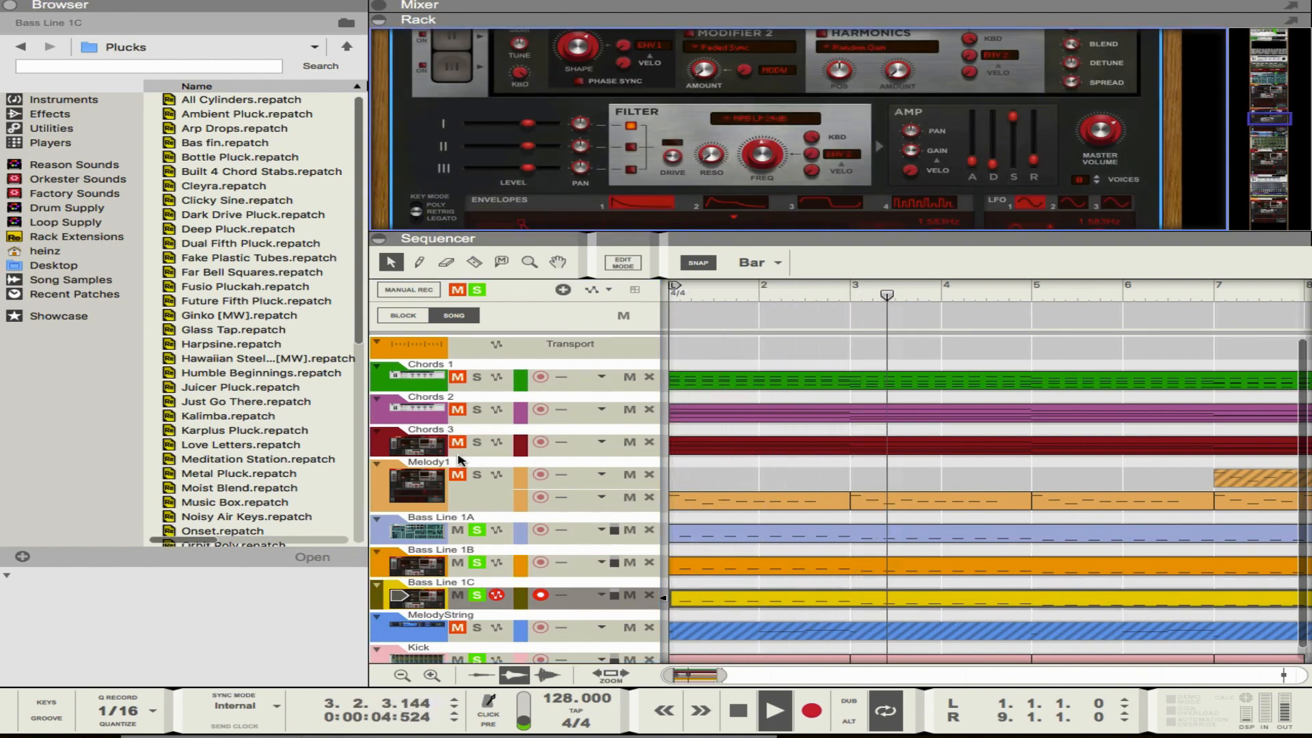
click(430, 535)
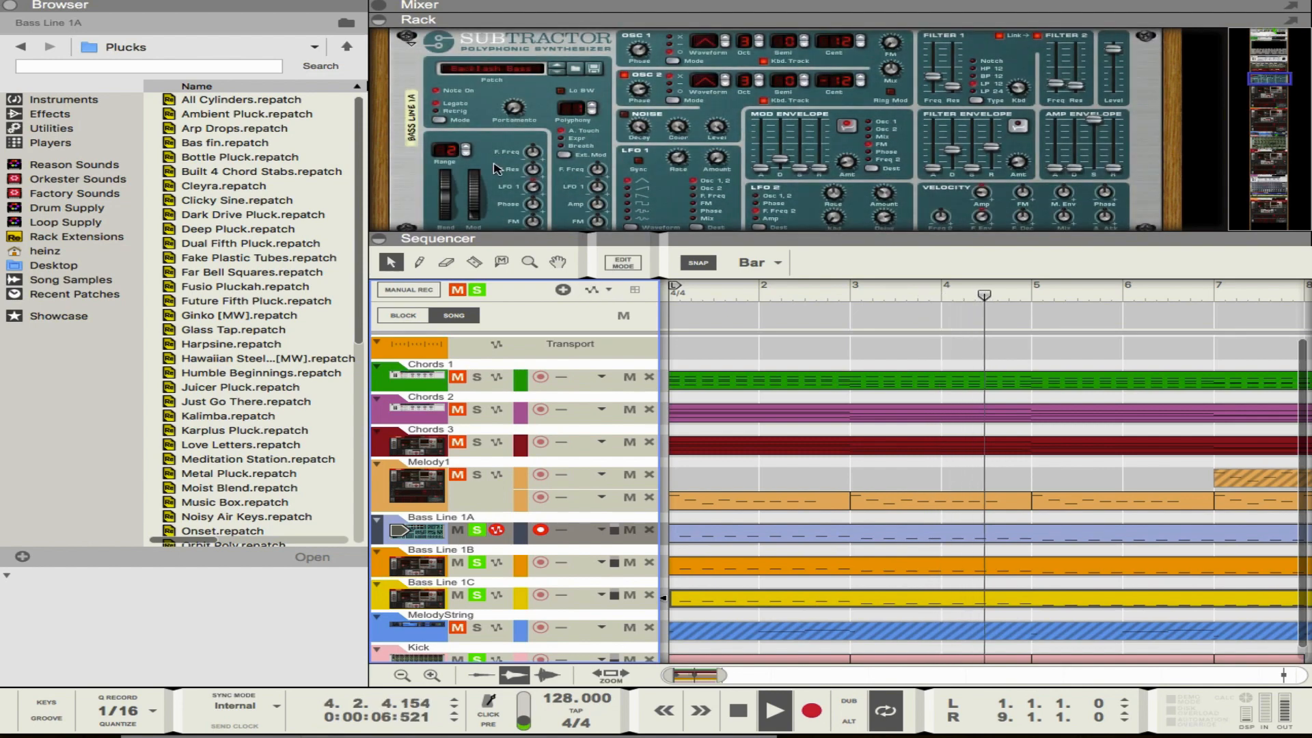
click(437, 126)
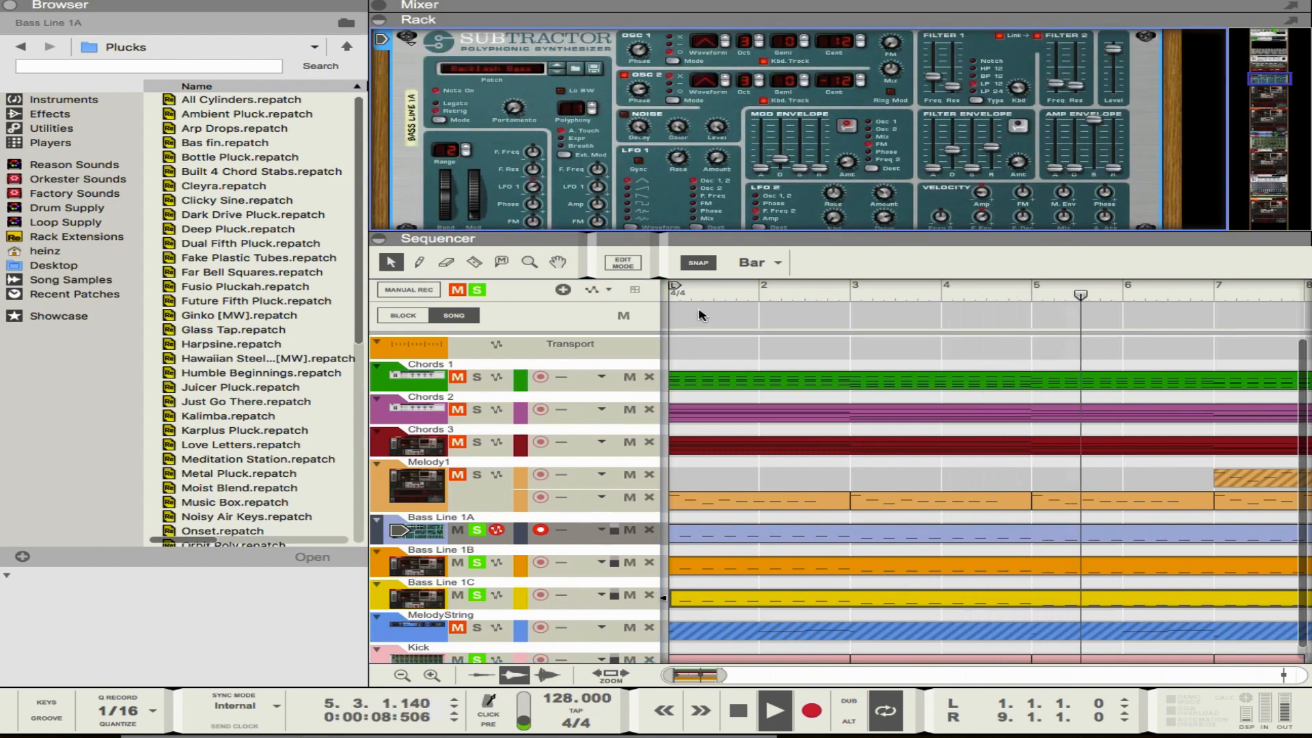
drag(783, 233, 792, 310)
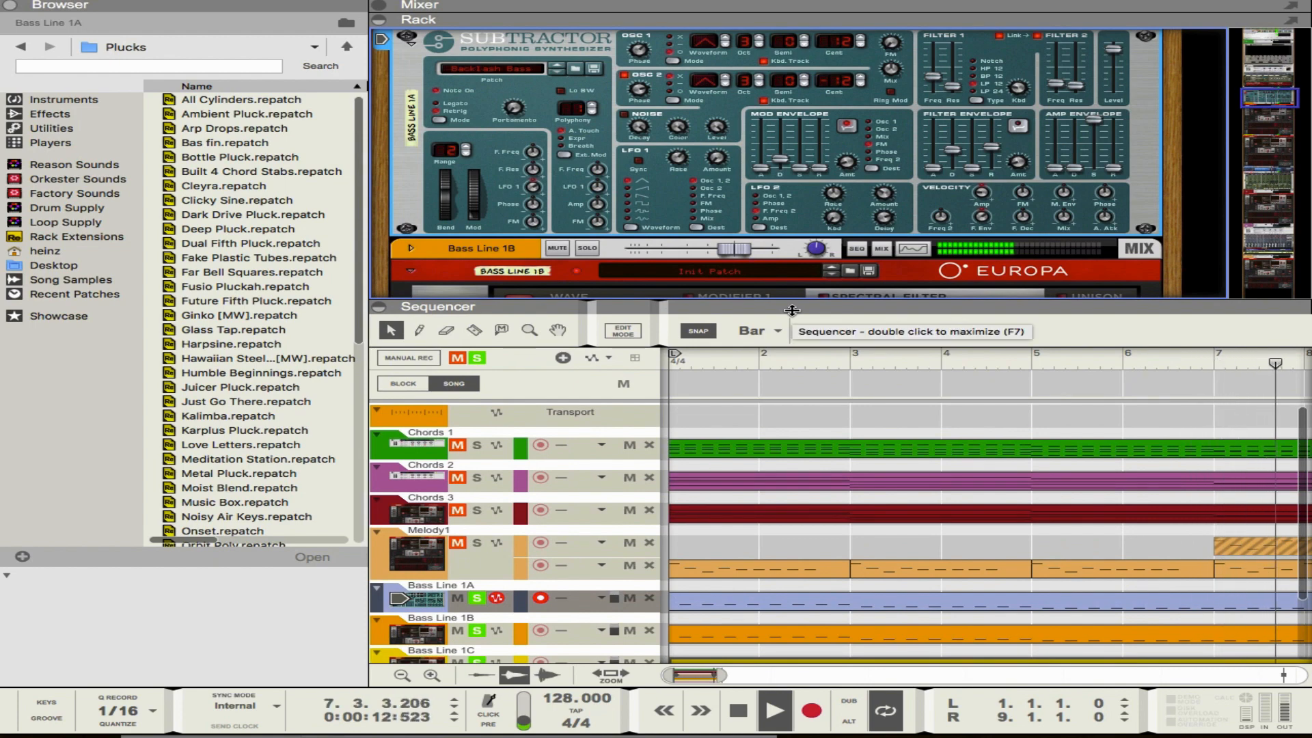
Step: Solo Chords 3 alongside the bass lines and kick, and compare the mix without and with Bass Line 1C
double_click(792, 310)
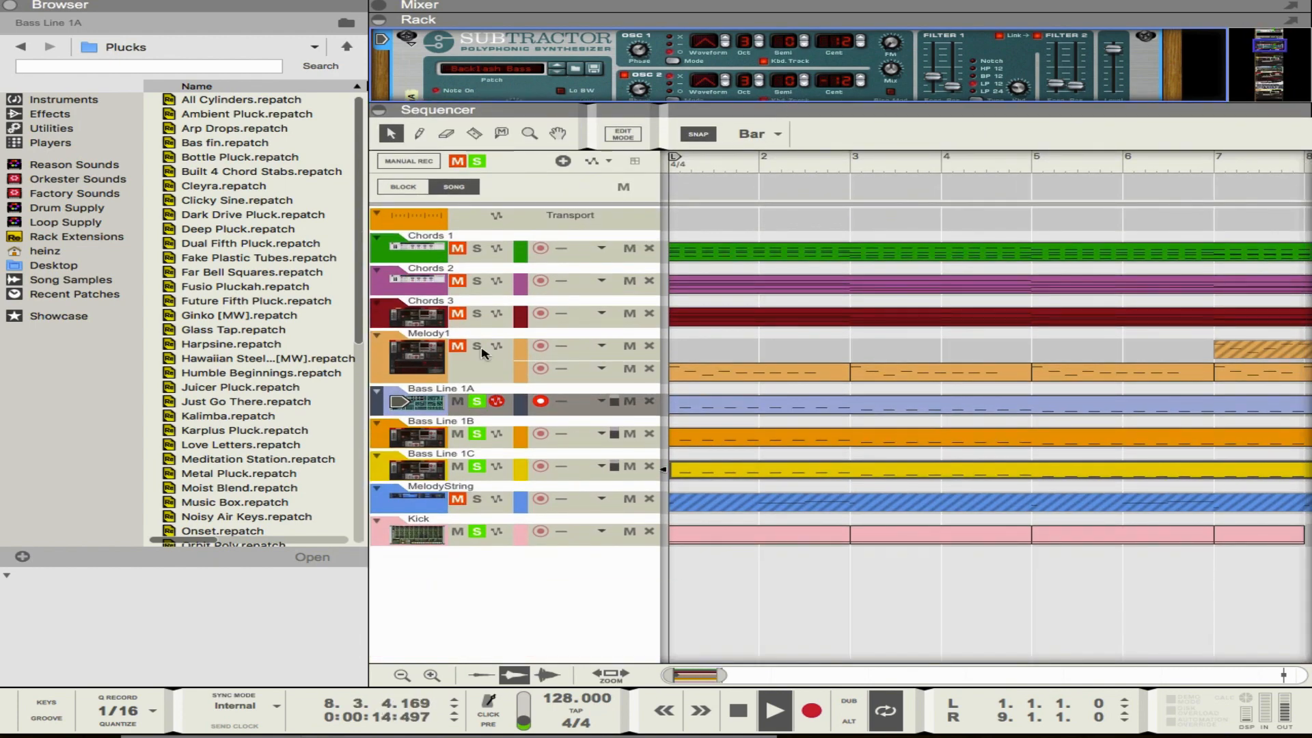
click(477, 313)
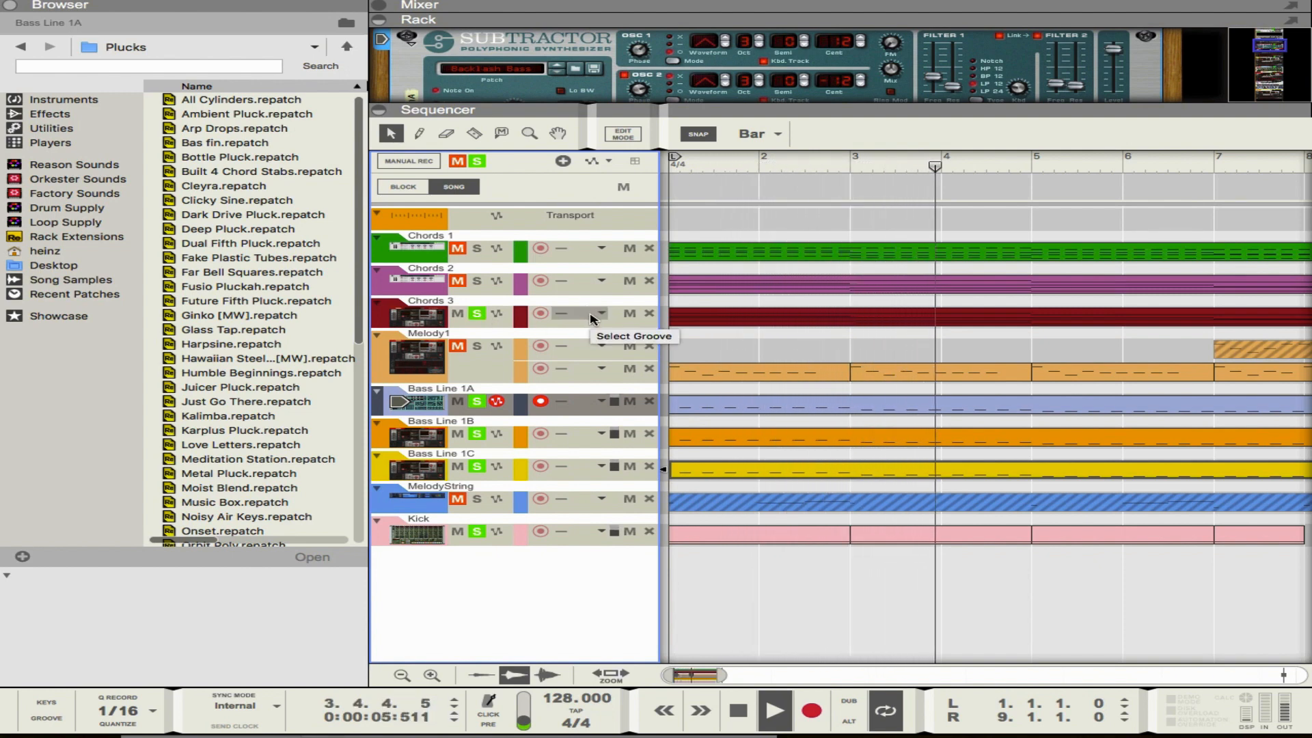
click(477, 466)
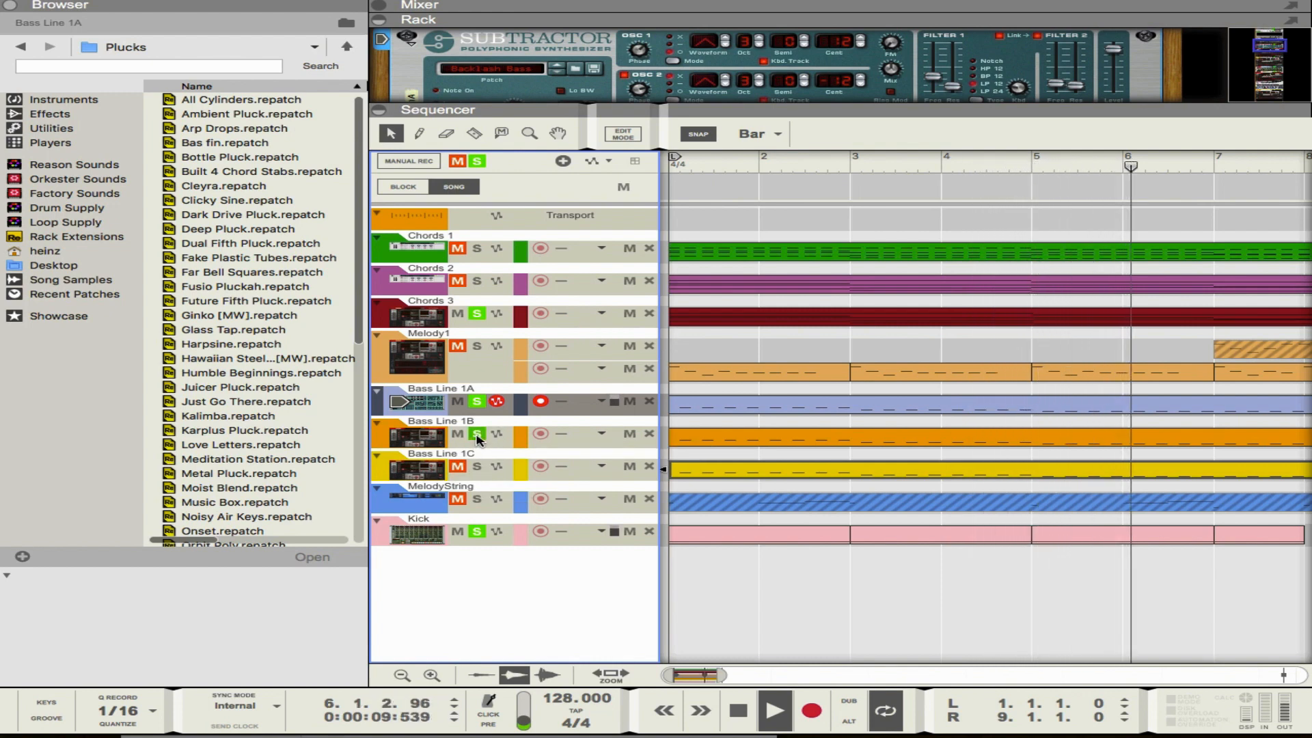
click(437, 457)
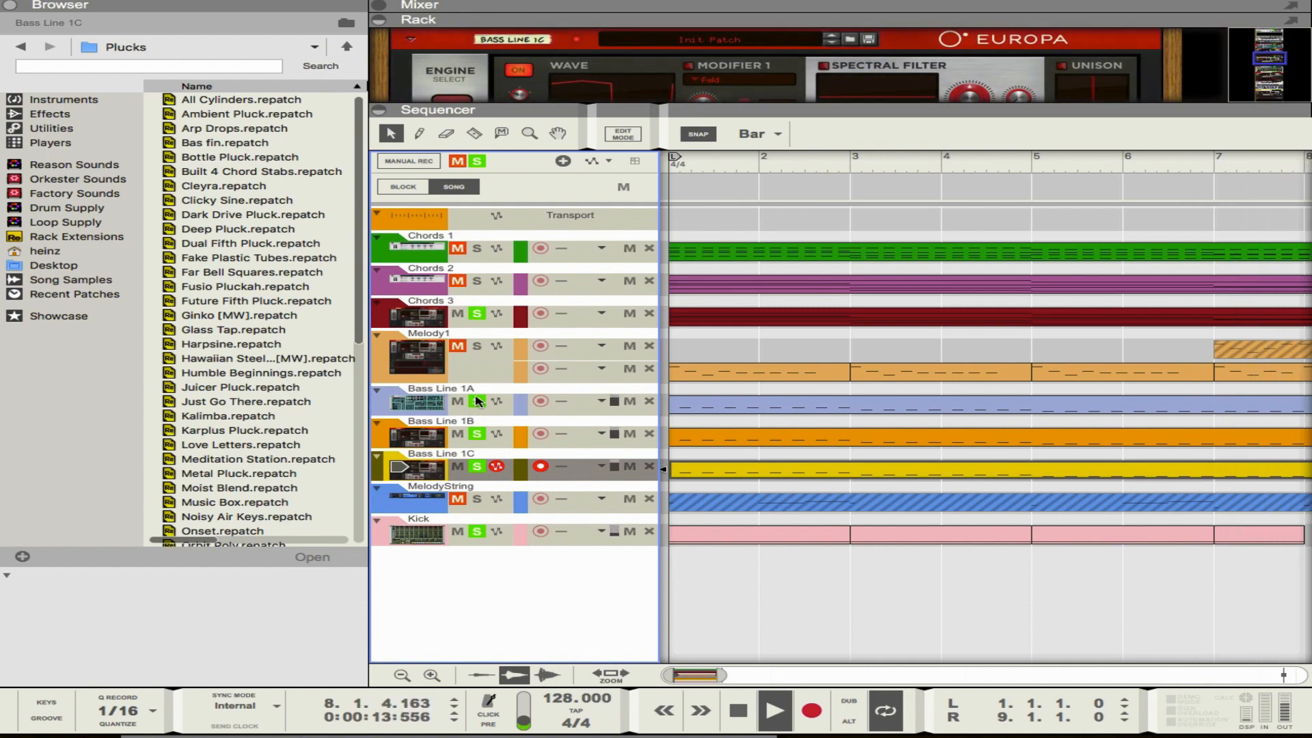
Step: Solo the Kick along with the bass lines and leave note editing of the Bass Line 2 clip
click(11, 7)
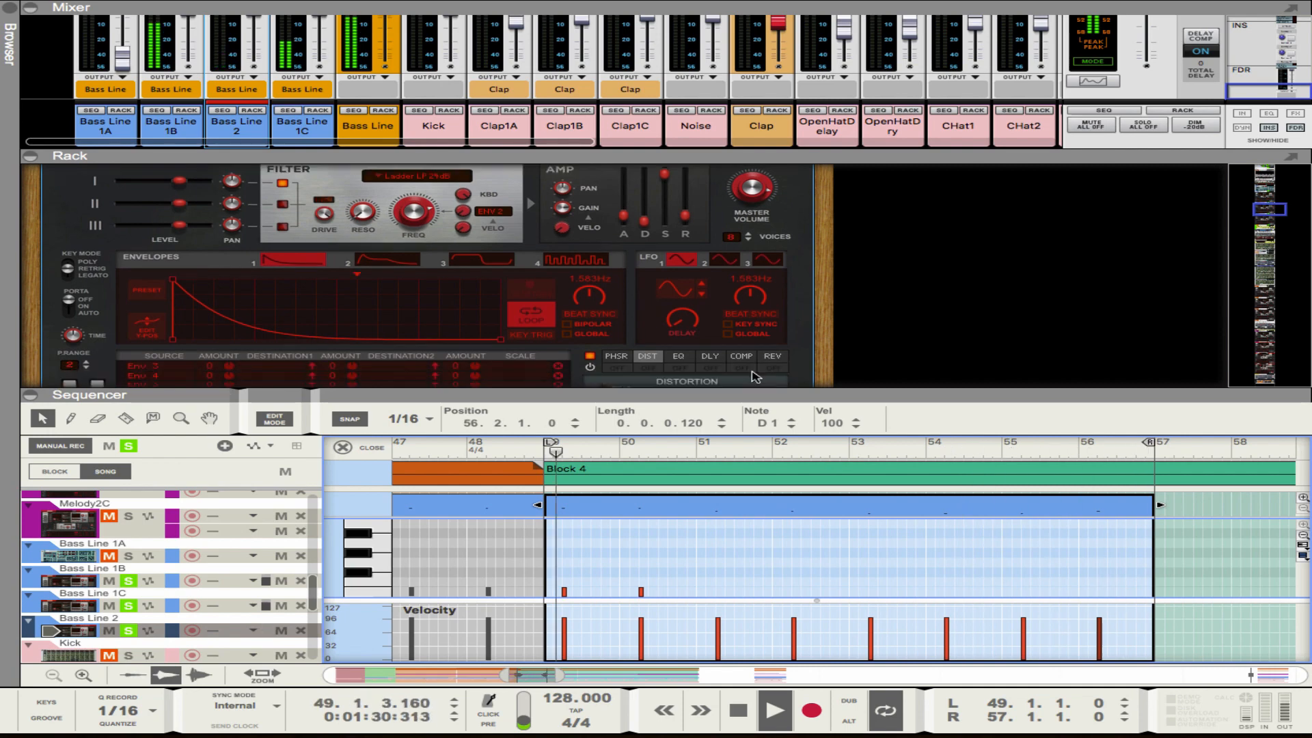
click(678, 243)
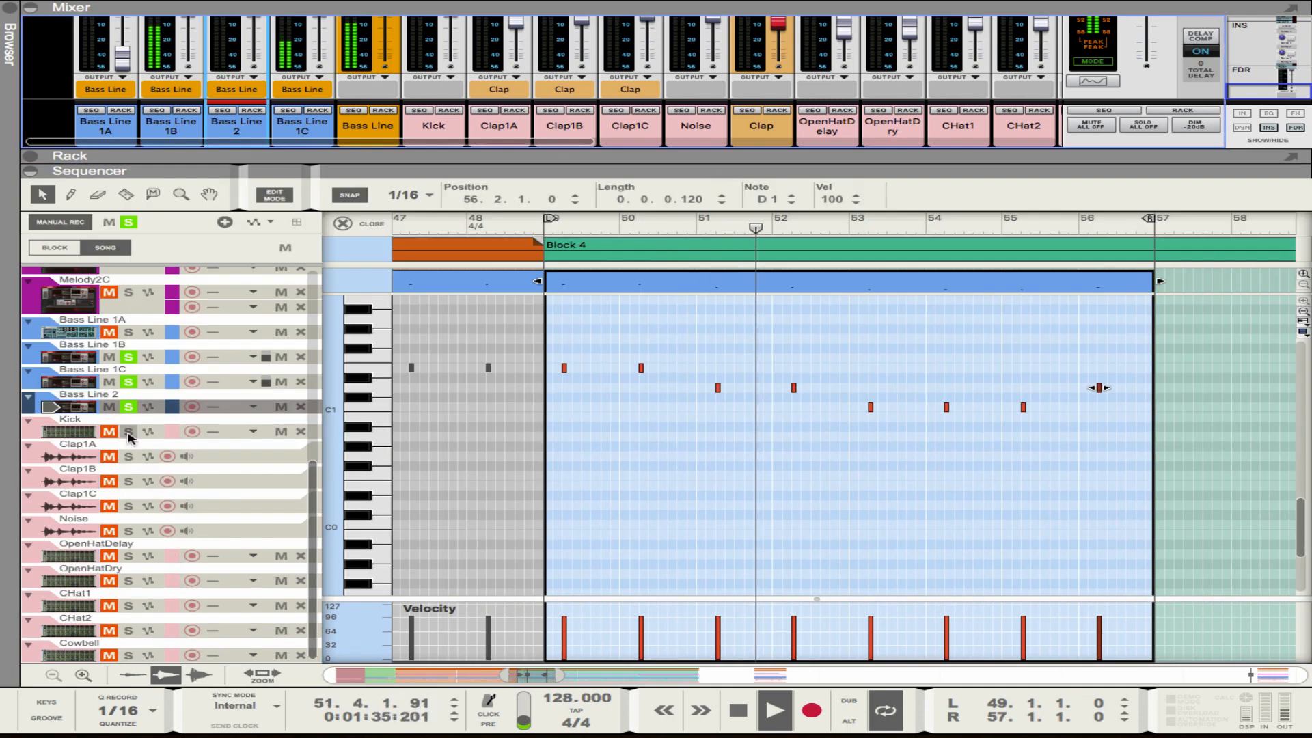
click(708, 411)
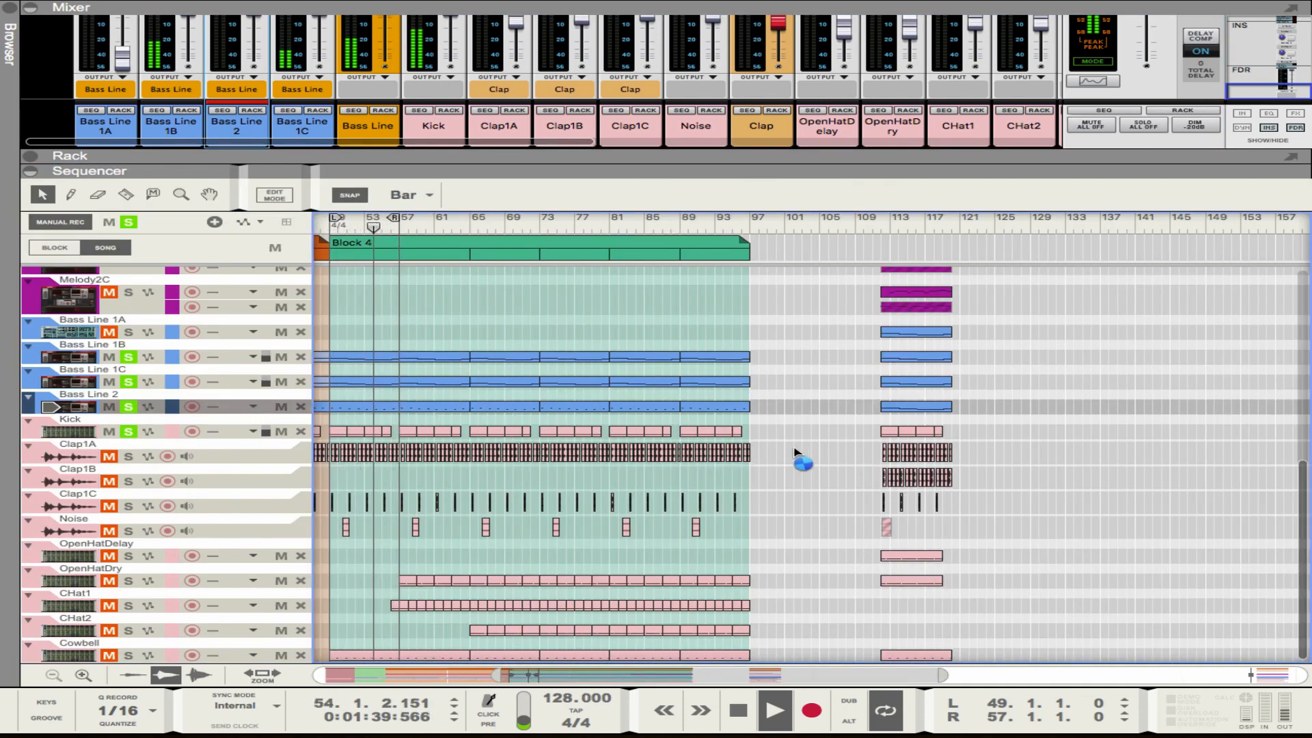
Step: Clear all track solos to hear the full arrangement from the start of Block 4 at bar 49
scroll(794, 453, down, 2)
click(128, 222)
scroll(581, 395, left, 3)
scroll(562, 394, up, 4)
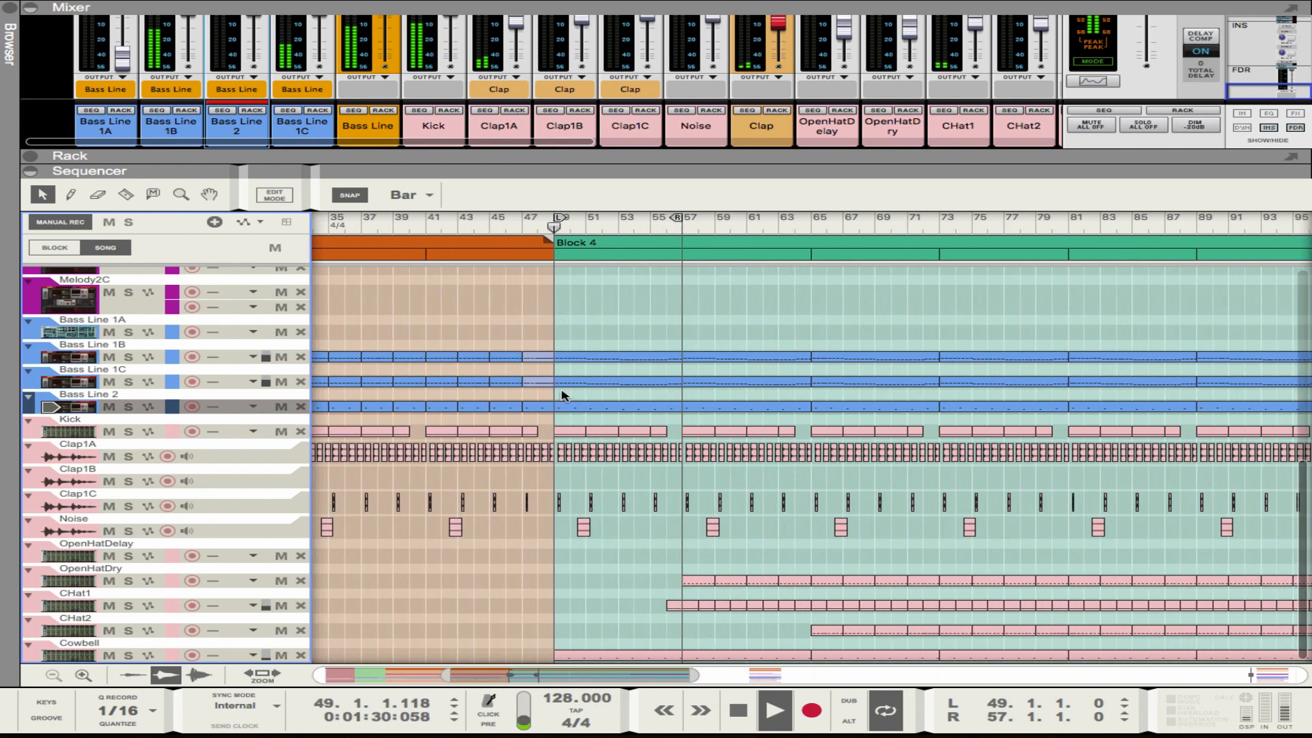
Step: Move the Bass Line 2 note in bar 56 up to D1 and display the EQ section of its Europa synth
drag(1130, 459, 1016, 489)
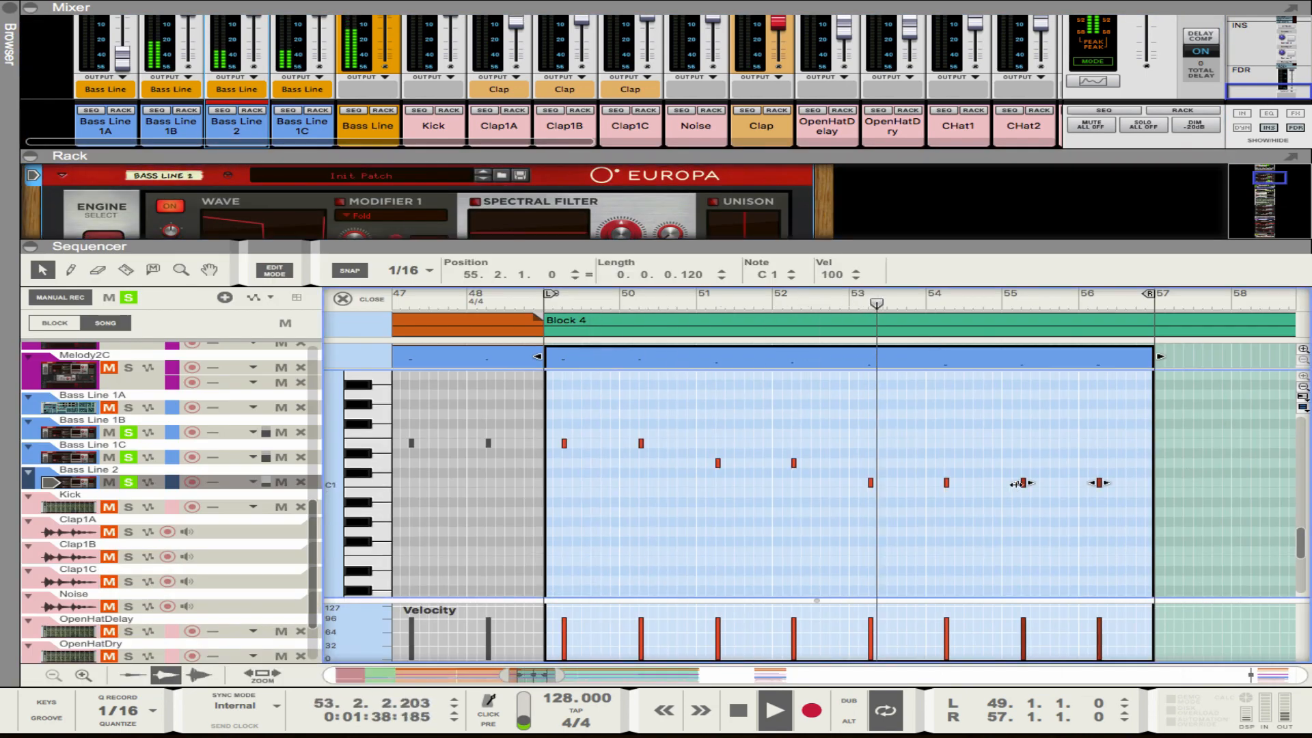
drag(601, 246, 608, 394)
scroll(649, 319, down, 4)
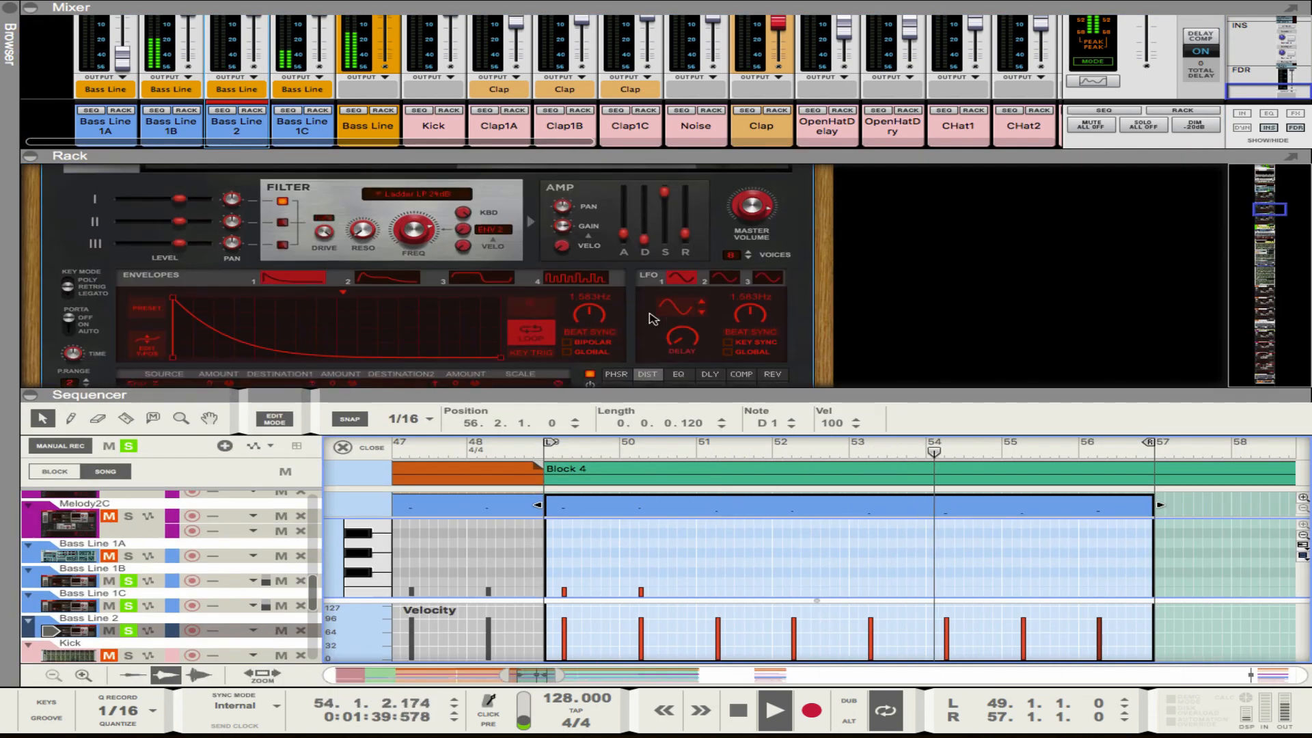
scroll(652, 318, down, 3)
click(678, 242)
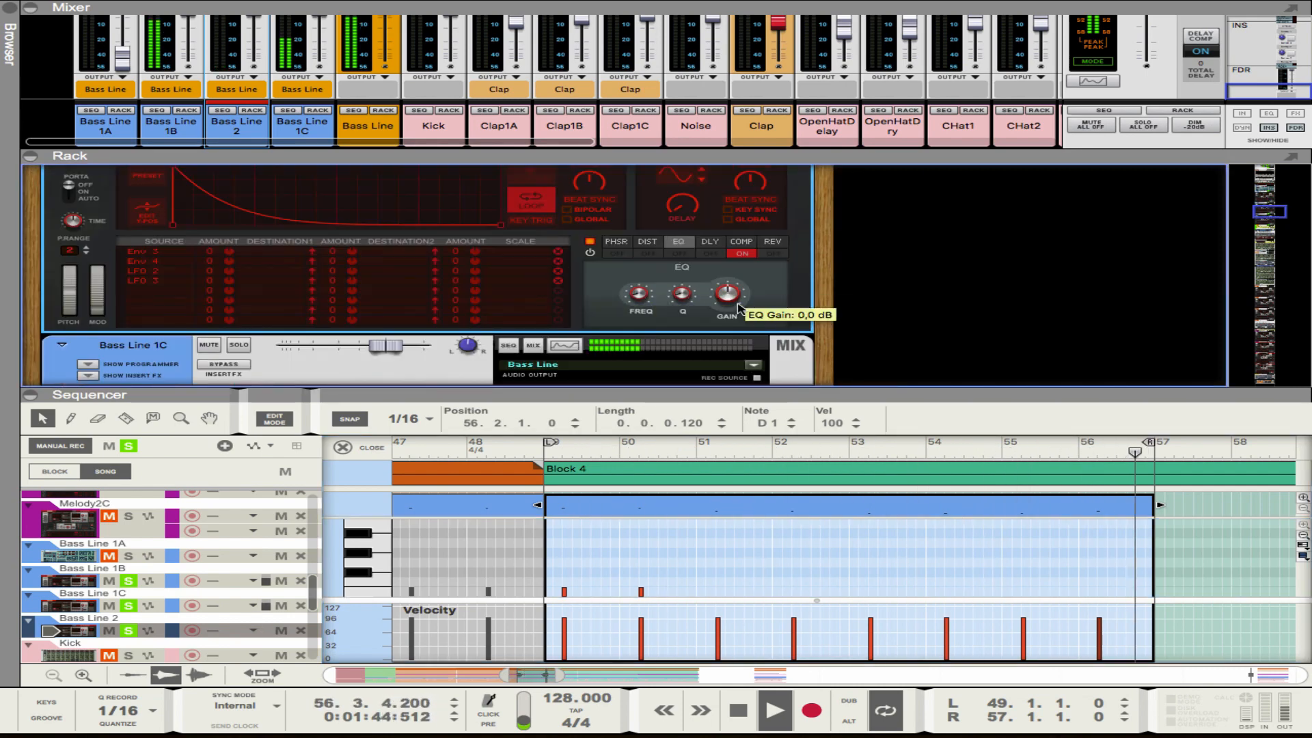
Step: Hide the rack, solo the Kick alongside the bass lines and leave note editing of the Bass Line 2 clip
click(31, 156)
click(129, 432)
click(342, 224)
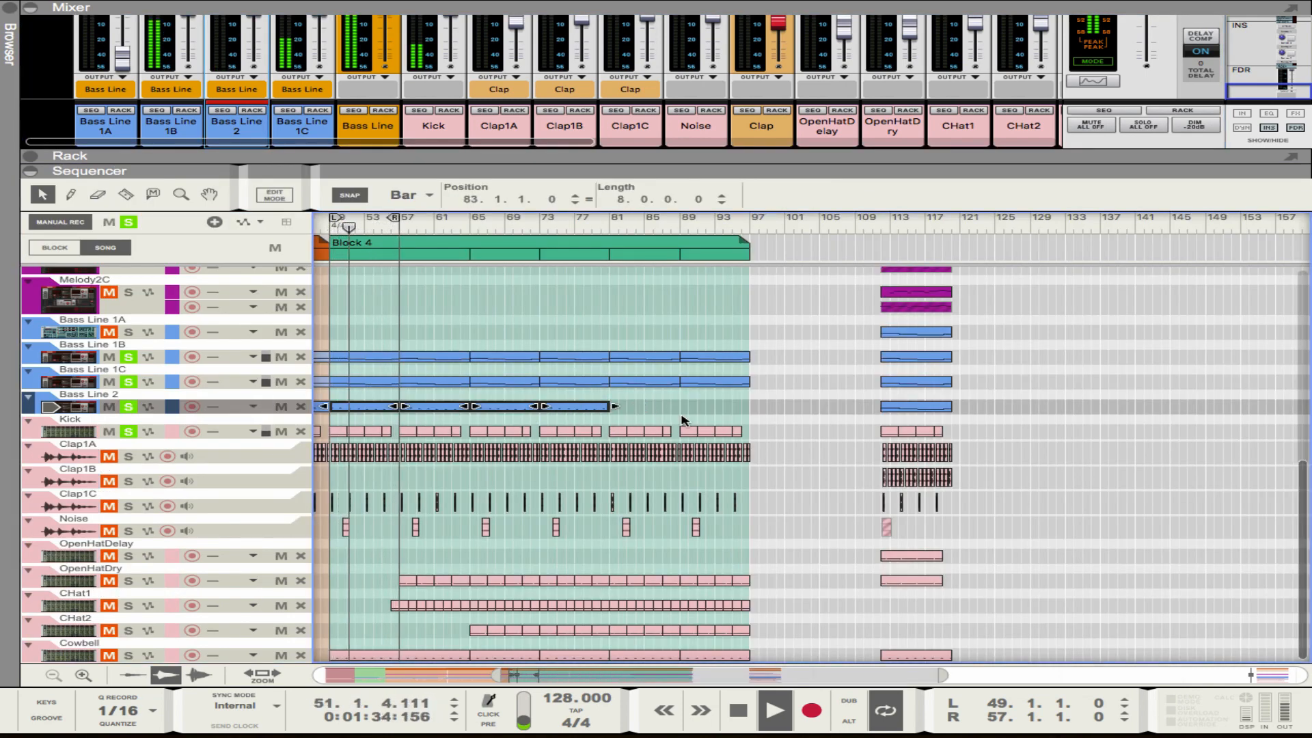
Step: Complete the Bass Line 2 clip copies up to the end of Block 4 and clear all track solos
scroll(775, 428, down, 2)
click(128, 222)
scroll(544, 236, left, 2)
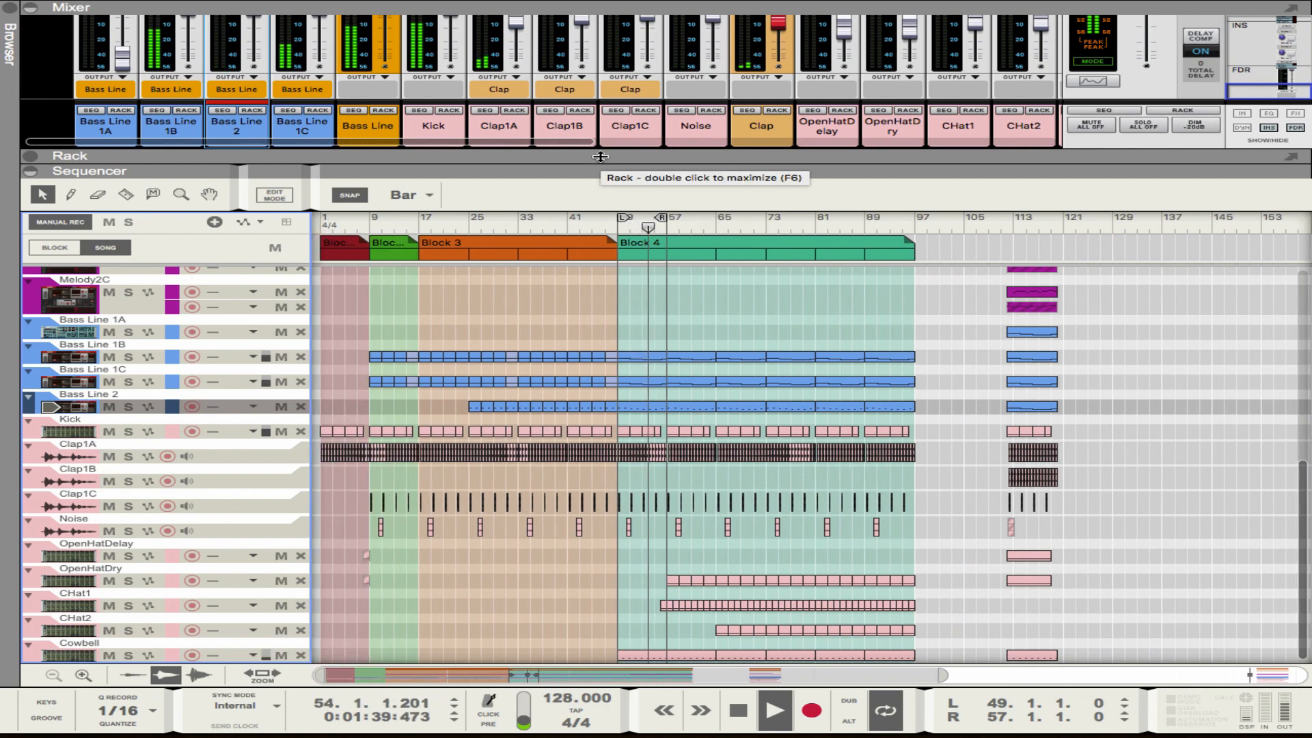
Step: Solo Bass Lines 1B, 1C and 2 and open the first Block 4 clip of Bass Line 2 for note editing with the rack in view
scroll(566, 449, up, 3)
click(128, 356)
click(128, 382)
click(129, 406)
double_click(580, 406)
click(31, 157)
click(31, 246)
click(30, 677)
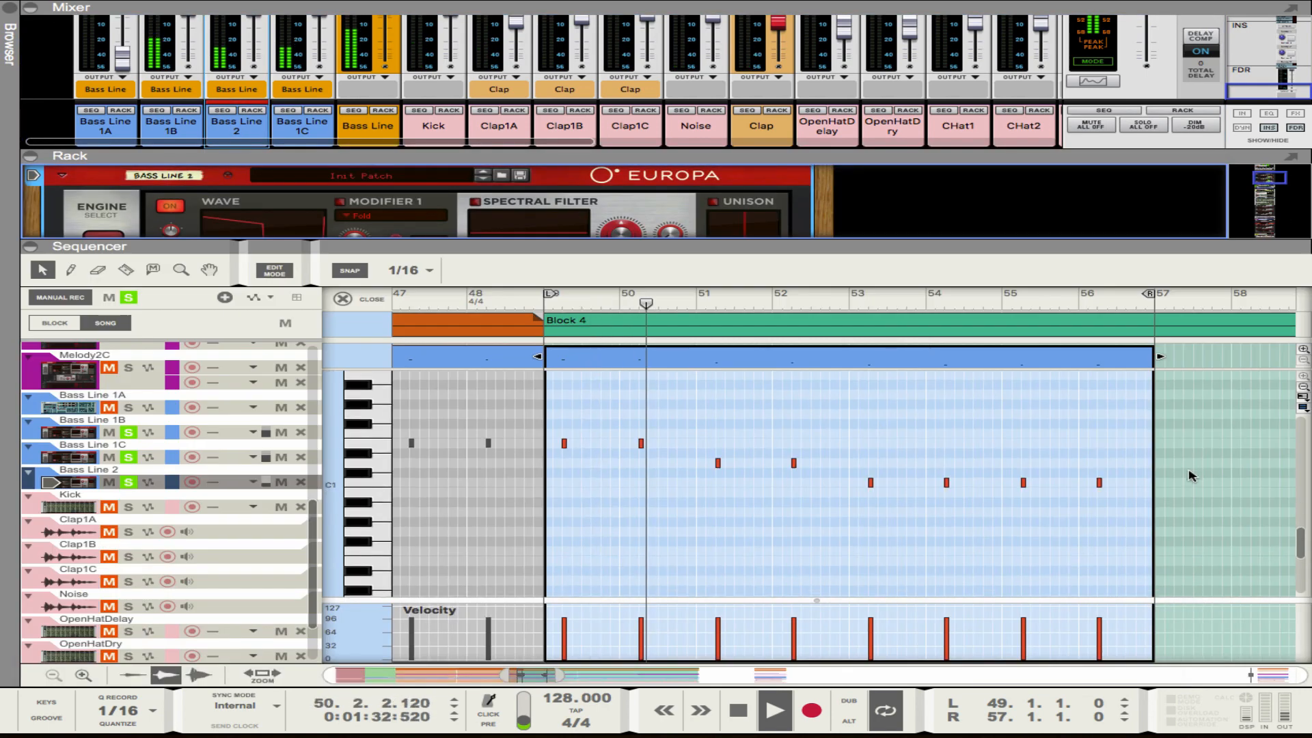
Step: Raise the last note of the Bass Line 2 clip to D1 and bring up the EQ in its Europa effects
drag(1128, 467, 1008, 498)
drag(683, 247, 673, 395)
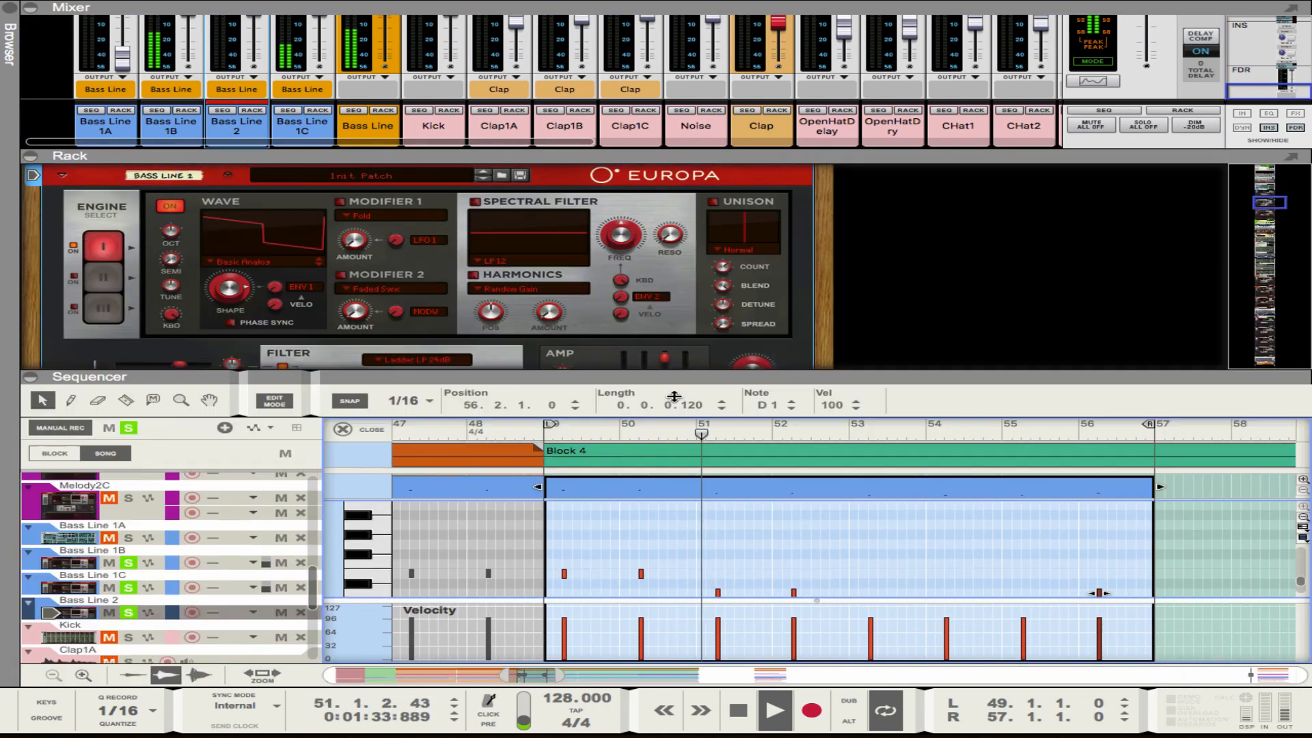
scroll(654, 319, down, 5)
scroll(676, 304, down, 3)
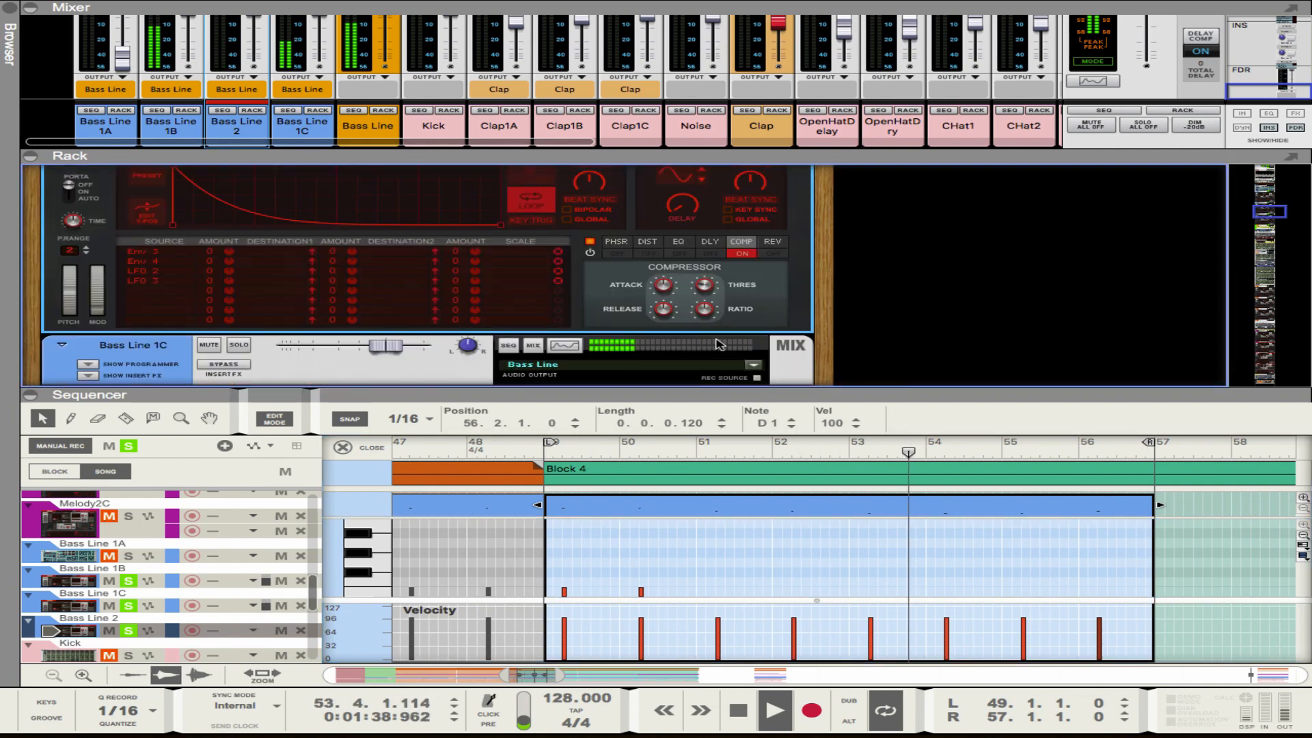
click(677, 242)
Step: Add the Kick to the soloed bass lines and close the Bass Line 2 clip editor
click(30, 157)
click(129, 431)
click(343, 223)
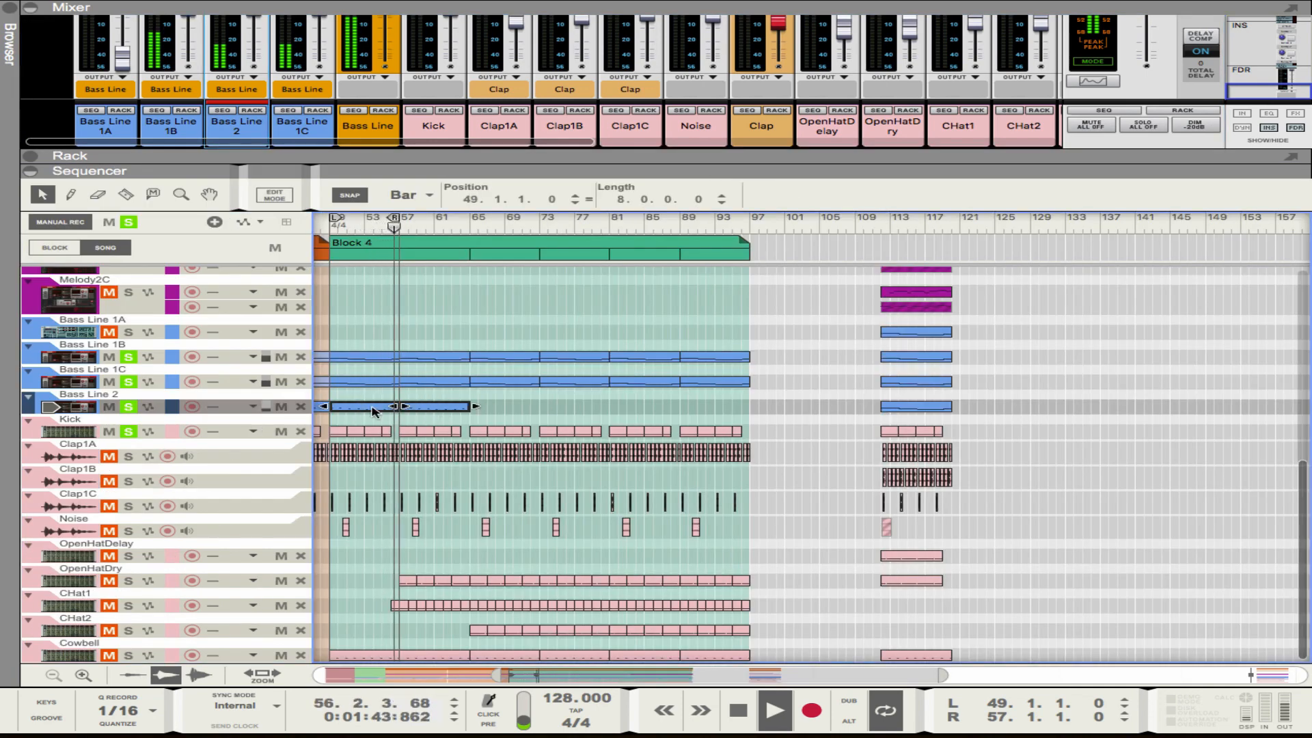
Step: Copy the eight-bar Bass Line 2 clip across the rest of Block 4 and clear all track solos
drag(373, 410, 514, 410)
drag(381, 410, 661, 412)
key(super+z)
drag(552, 408, 691, 409)
click(776, 428)
scroll(776, 427, left, 5)
scroll(765, 427, down, 3)
click(128, 222)
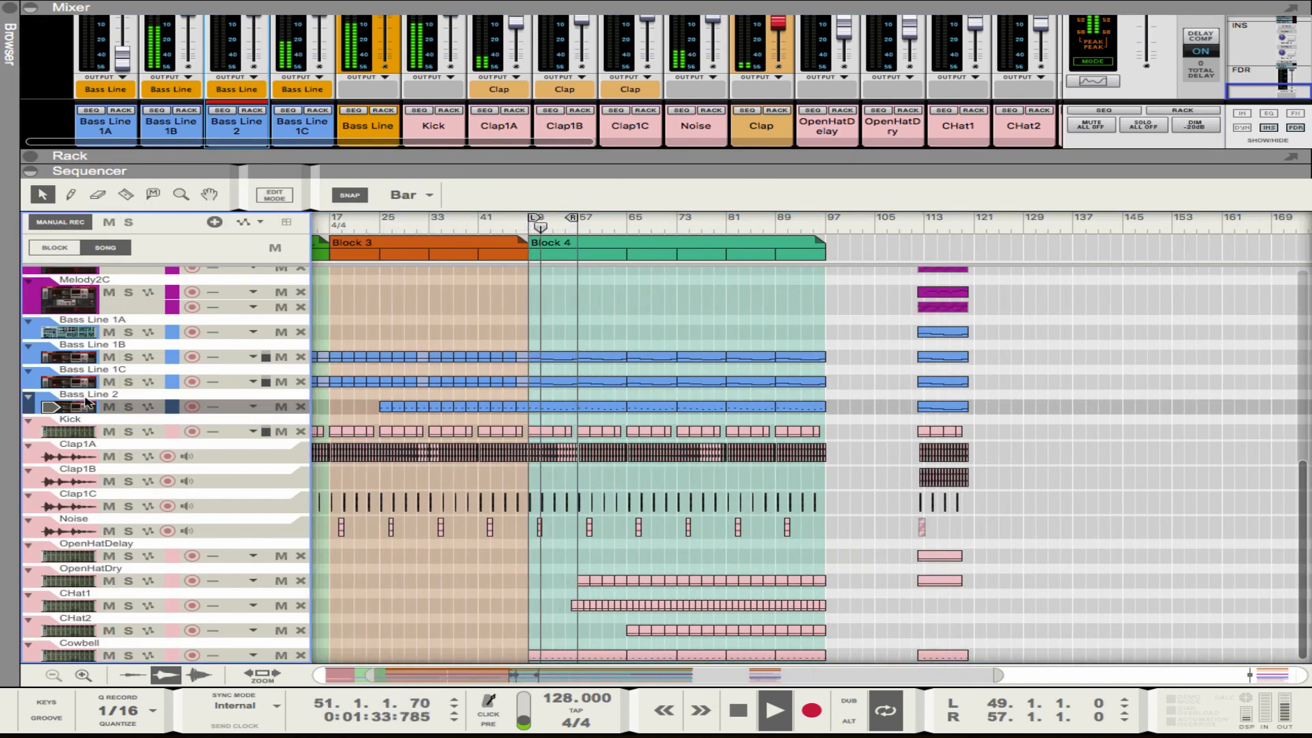
Step: Open the Bass Line 2 clip at bar 49 for note editing and solo Bass Lines 2, 1C and 1B
scroll(478, 410, left, 2)
scroll(635, 423, up, 3)
double_click(594, 407)
click(128, 406)
click(128, 382)
click(128, 356)
Step: View Bass Line 2's Europa settings in the rack, restore the sequencer and raise the clip's last note to D1
click(30, 156)
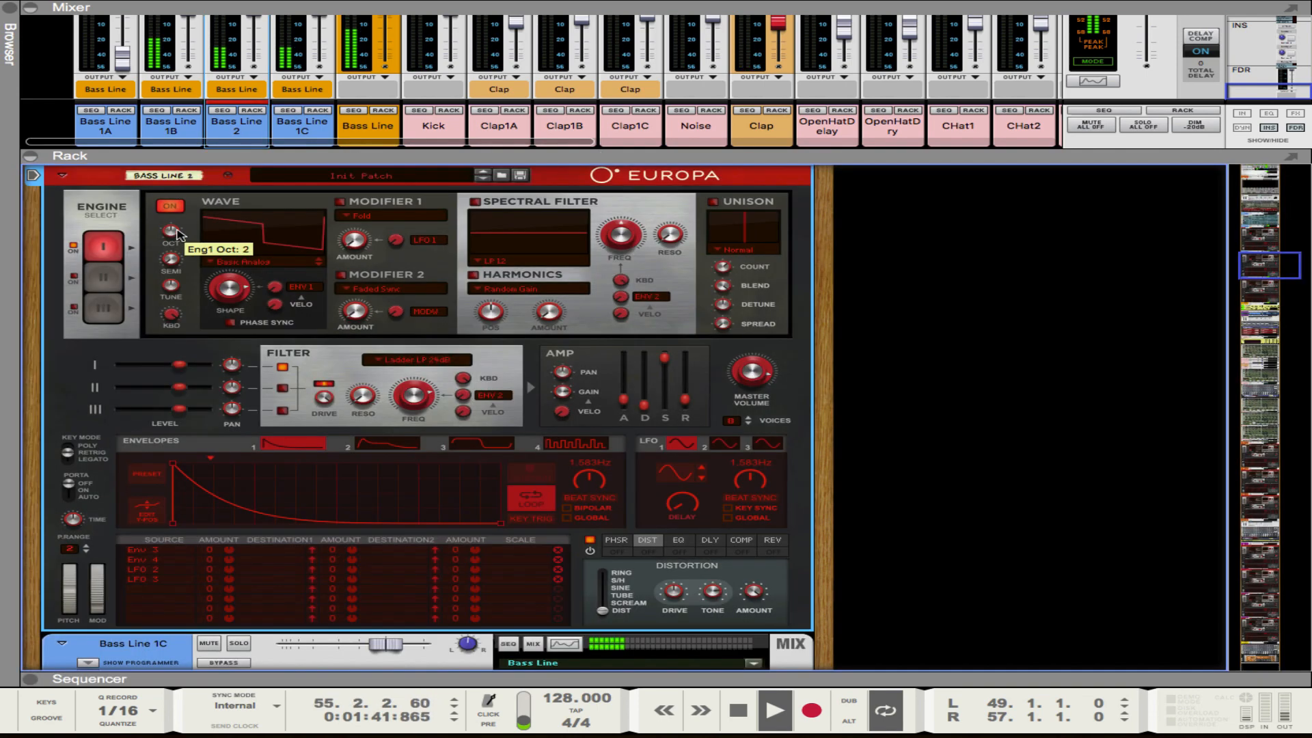
click(30, 679)
scroll(1092, 454, down, 5)
drag(1124, 464, 1008, 497)
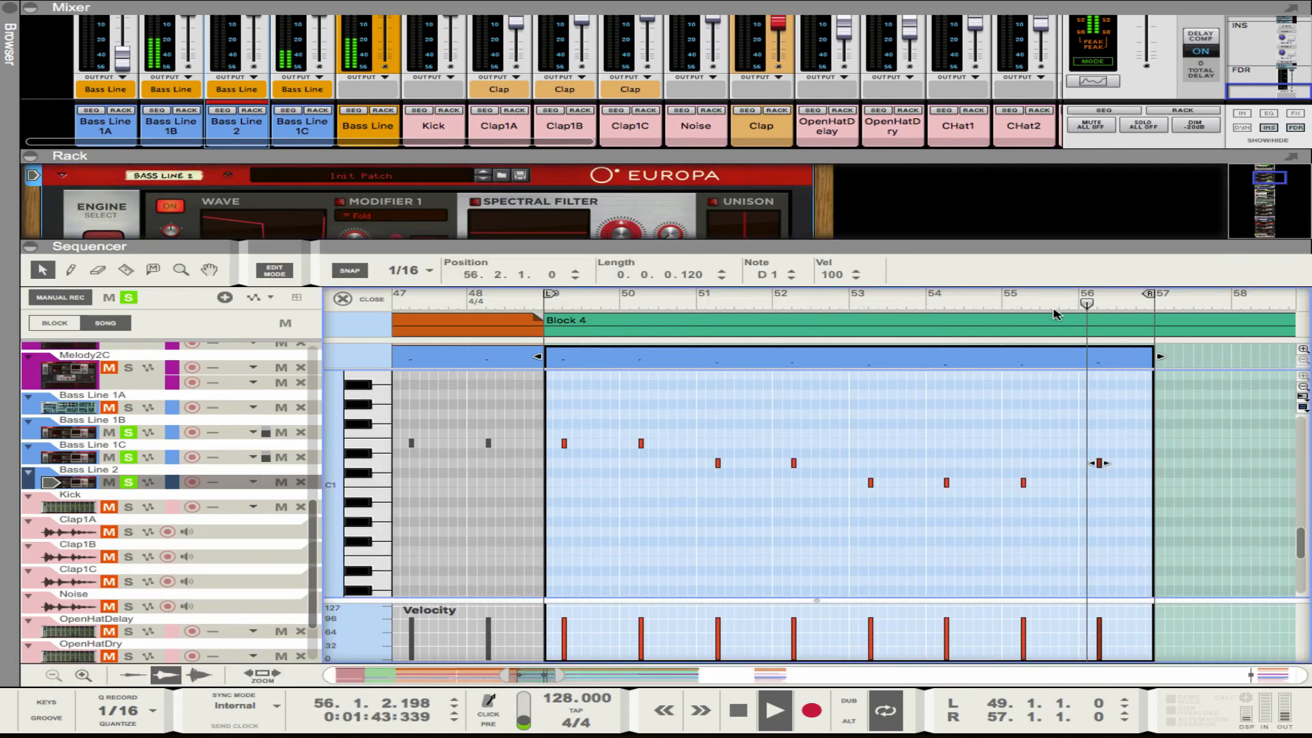
Step: Switch on the compressor and EQ in Bass Line 2's Europa and lower the EQ frequency
drag(618, 246, 619, 395)
scroll(650, 317, down, 4)
scroll(650, 316, up, 1)
scroll(649, 316, down, 4)
click(741, 241)
click(742, 254)
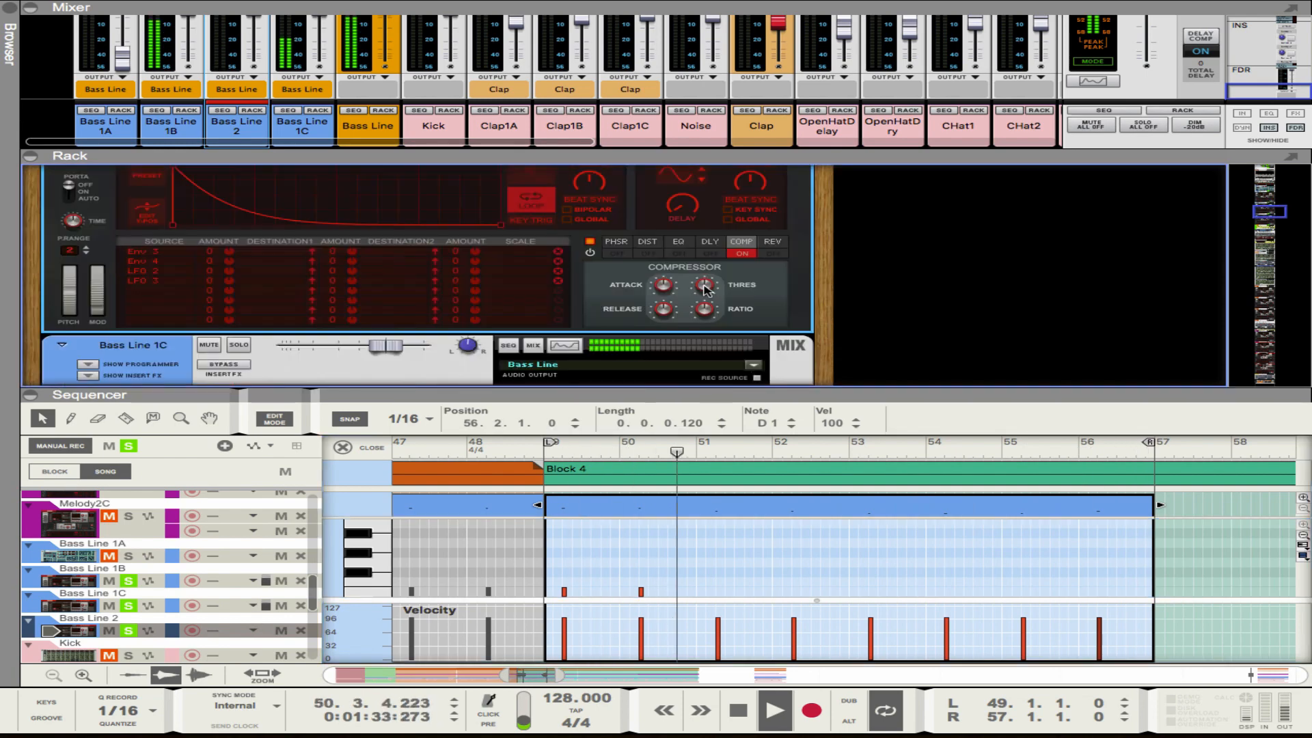
click(678, 242)
click(678, 253)
drag(640, 291, 639, 301)
Step: Hide the rack, solo the Kick with the bass lines and return from the clip's notes to the arrangement
click(30, 156)
click(128, 431)
click(343, 223)
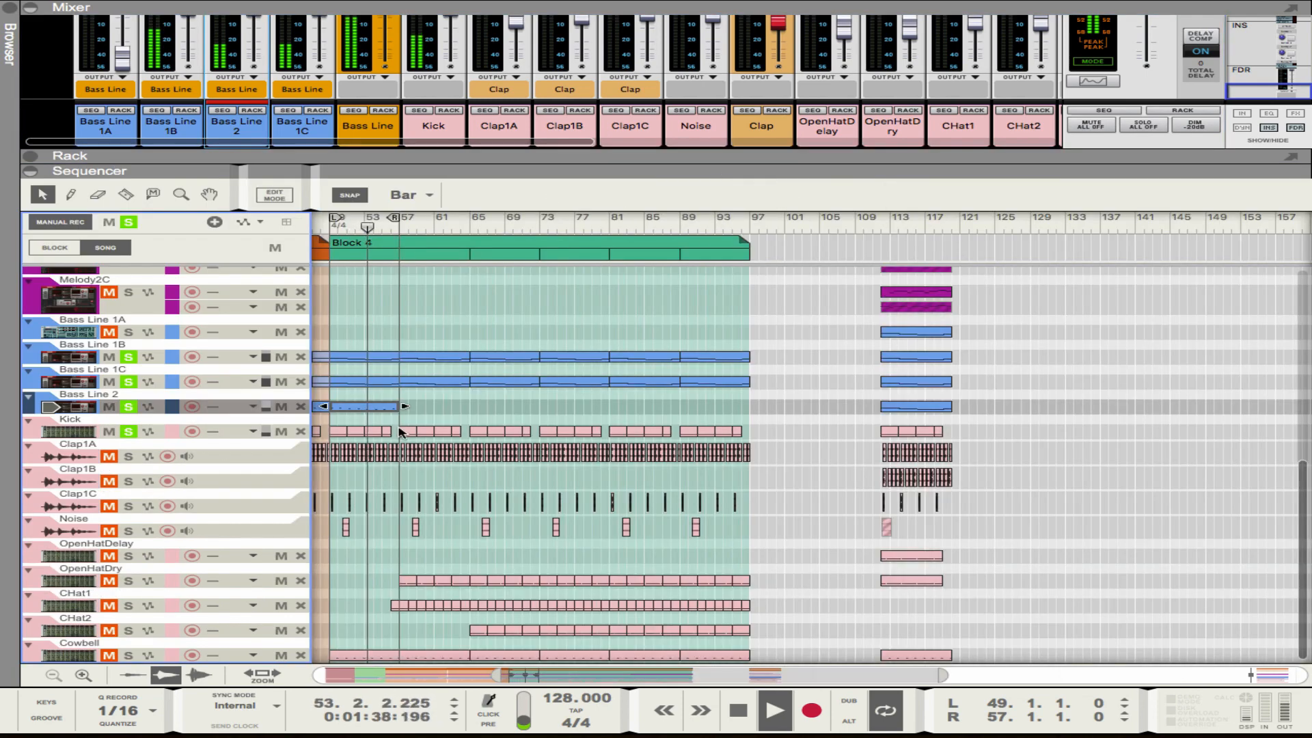
Step: Duplicate the Bass Line 2 clip from bar 49 repeatedly to fill Block 4 through its end
drag(369, 406, 439, 407)
key(ctrl+d)
key(ctrl+d)
key(ctrl+d)
key(ctrl+d)
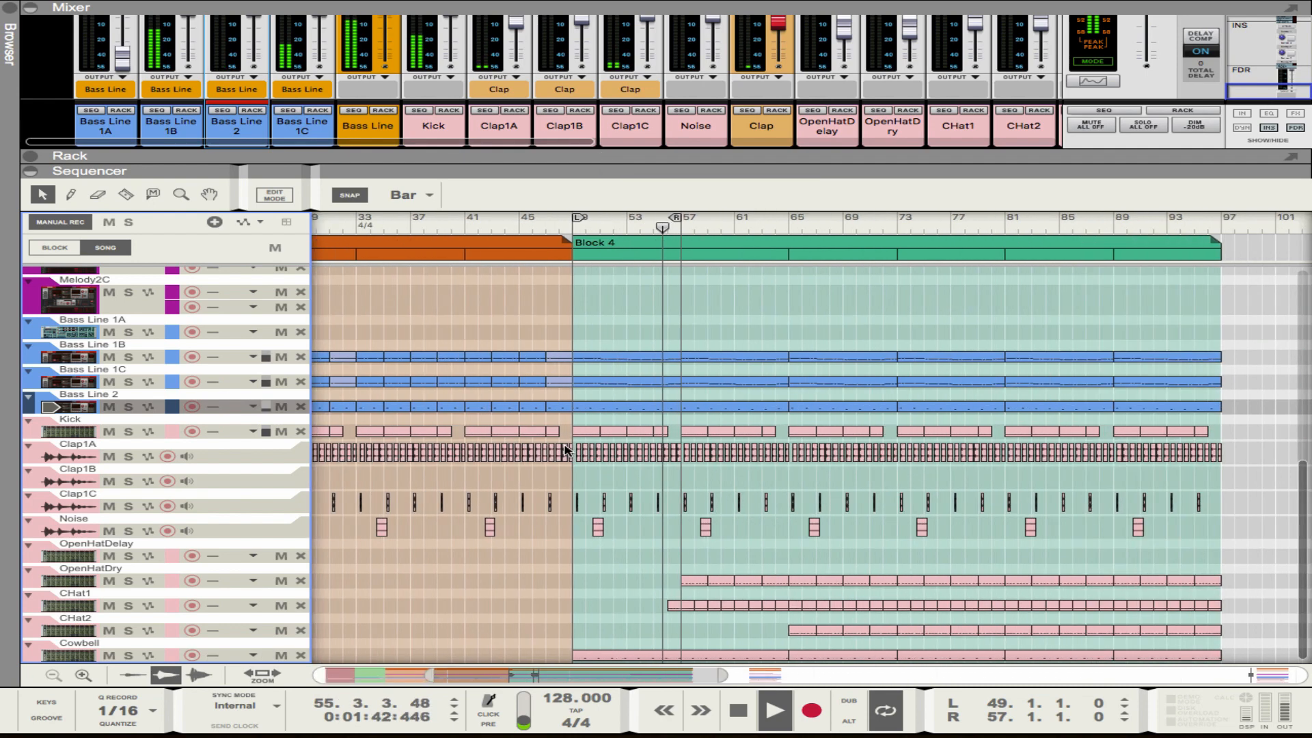
Step: Return to the Bass Line 2 clip's notes with only the bass lines soloed and move the bar 56 note to D1
drag(600, 156, 709, 679)
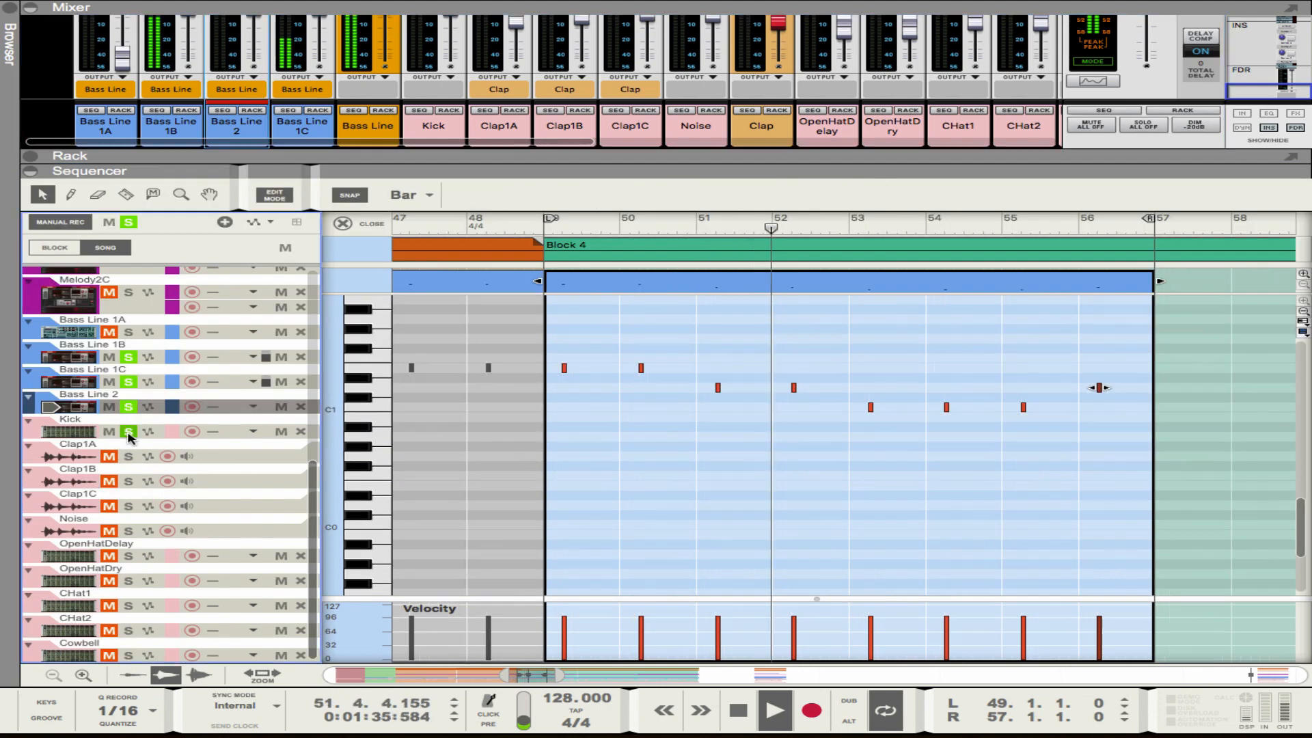
click(673, 411)
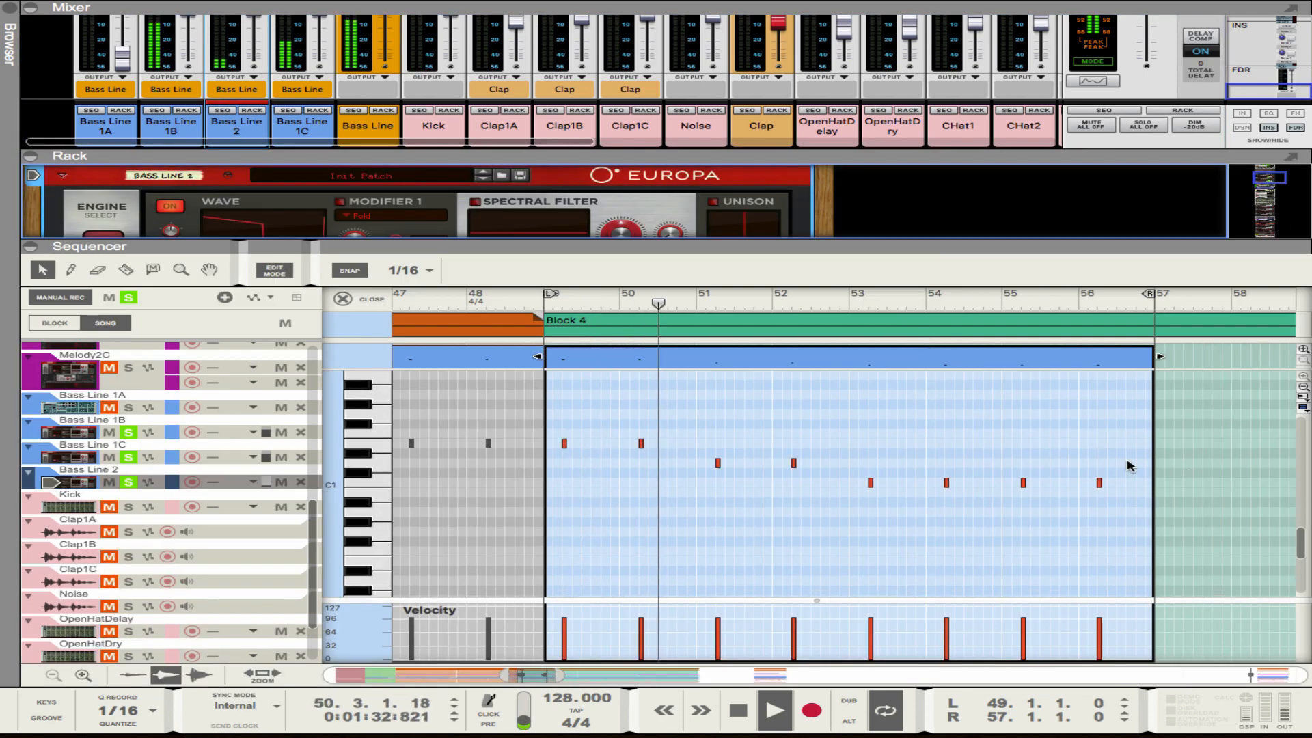
drag(1129, 466, 1017, 484)
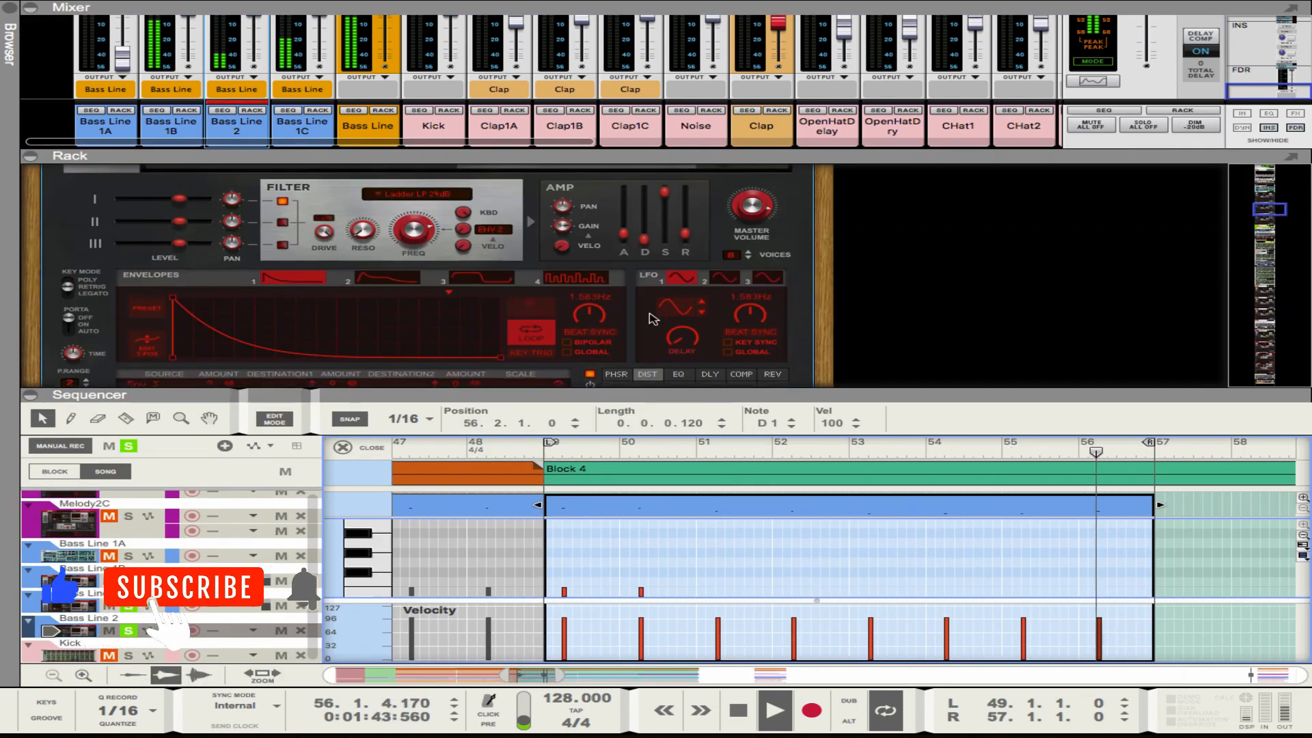
Step: Check Bass Line 2's Europa settings and place copies of its clip over the remaining bars of Block 4
scroll(653, 319, down, 3)
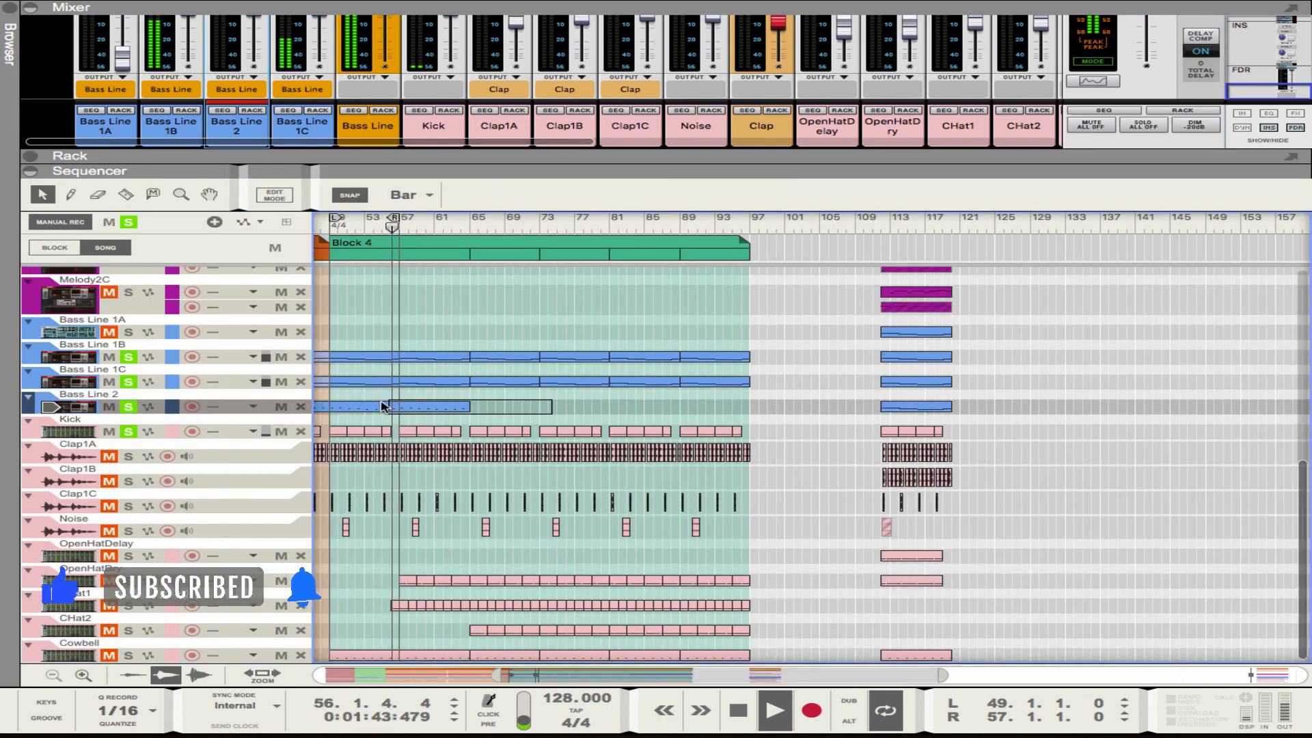
click(660, 409)
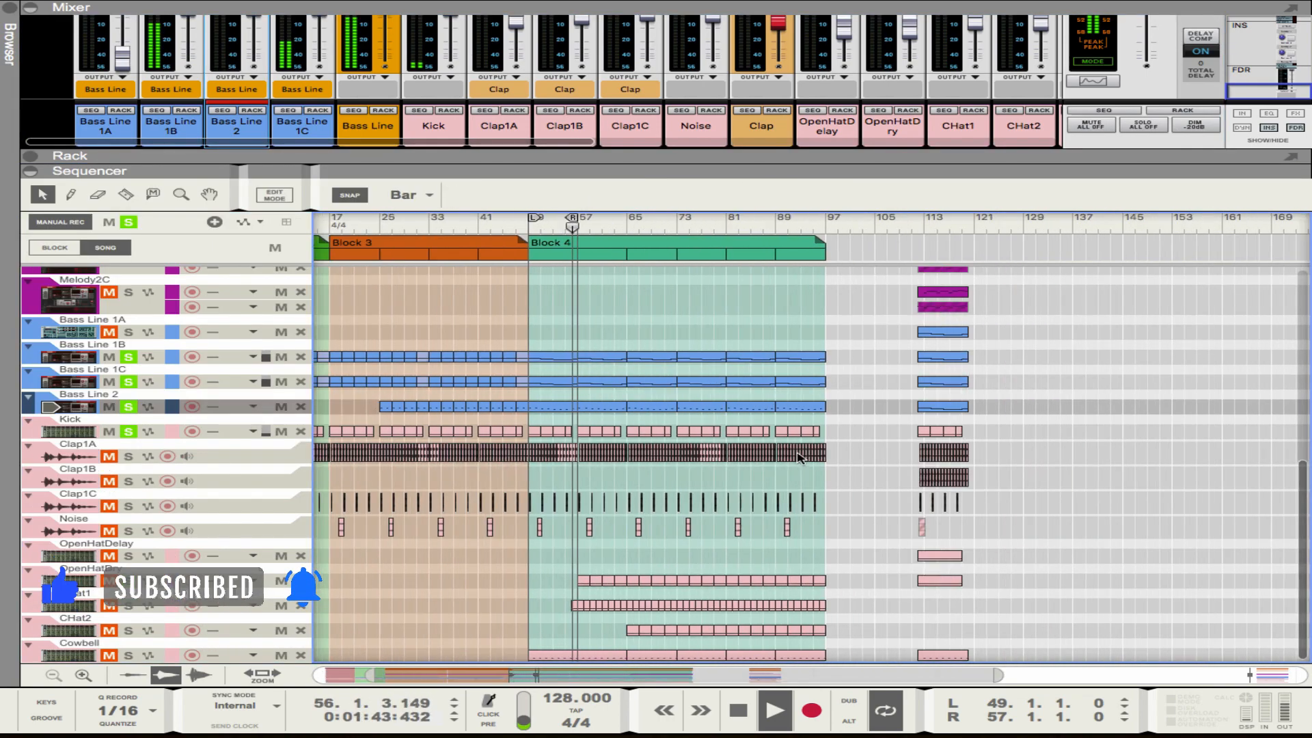